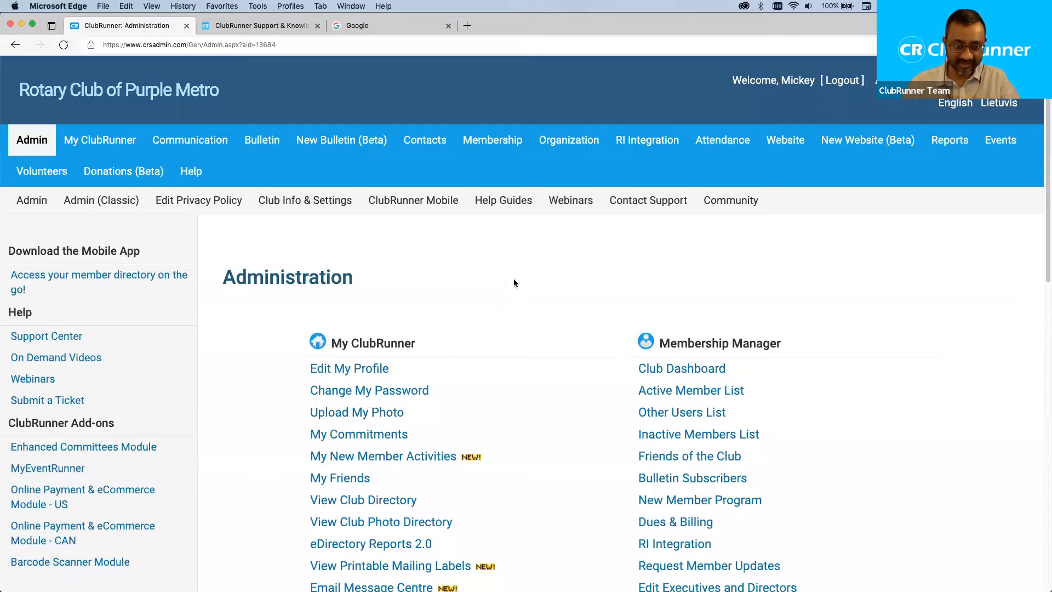
Open the Events menu and go to the Event Planner list of upcoming club events.
scroll(514, 279, down, 3)
scroll(513, 283, up, 3)
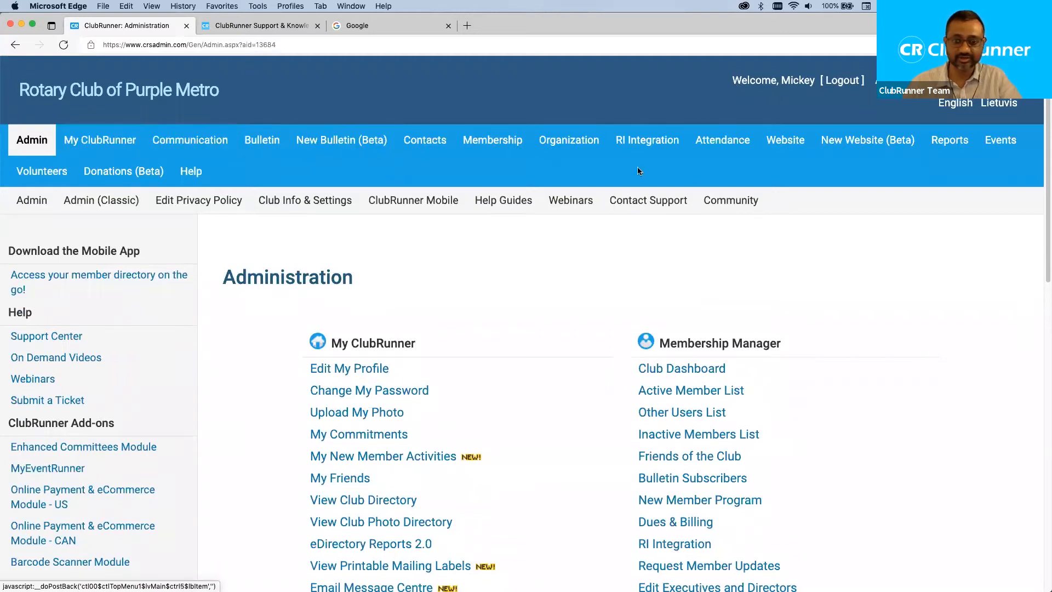
click(1000, 141)
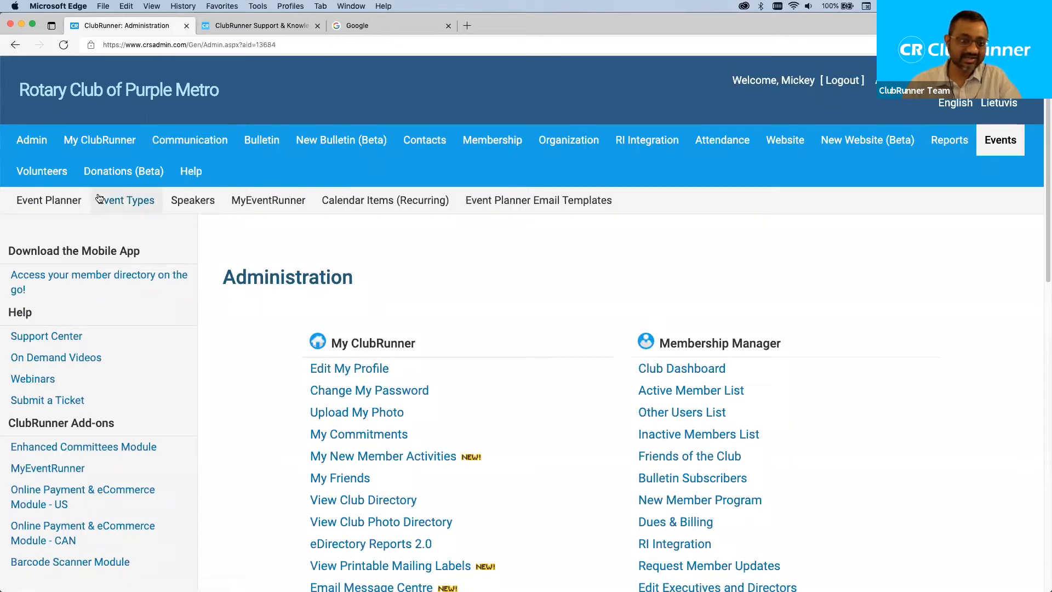
click(58, 201)
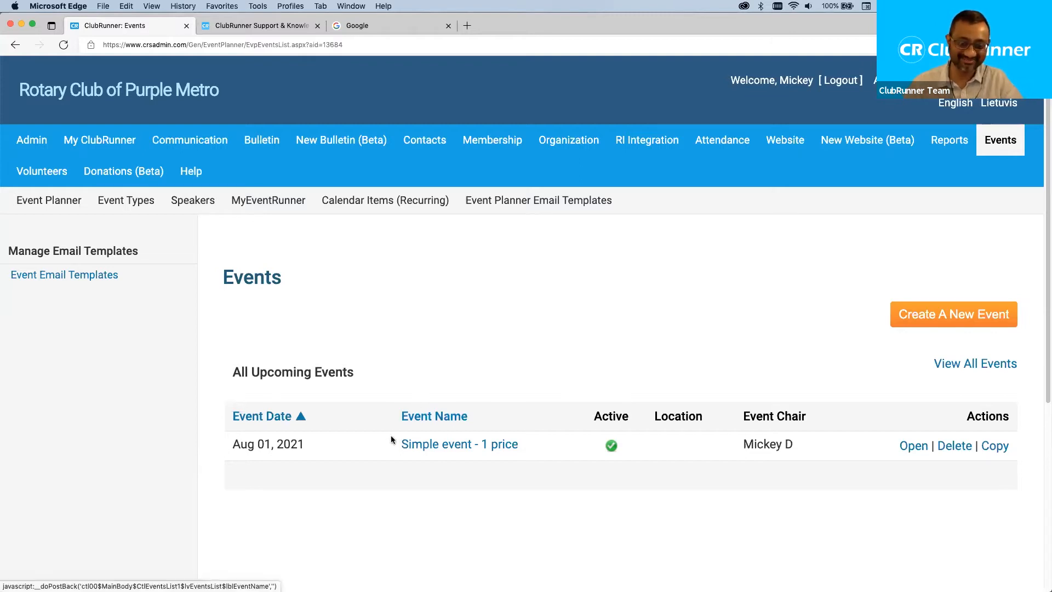
Highlight the 'Simple event - 1 price' event dated Aug 01, 2021 in the Events list.
drag(409, 443, 522, 446)
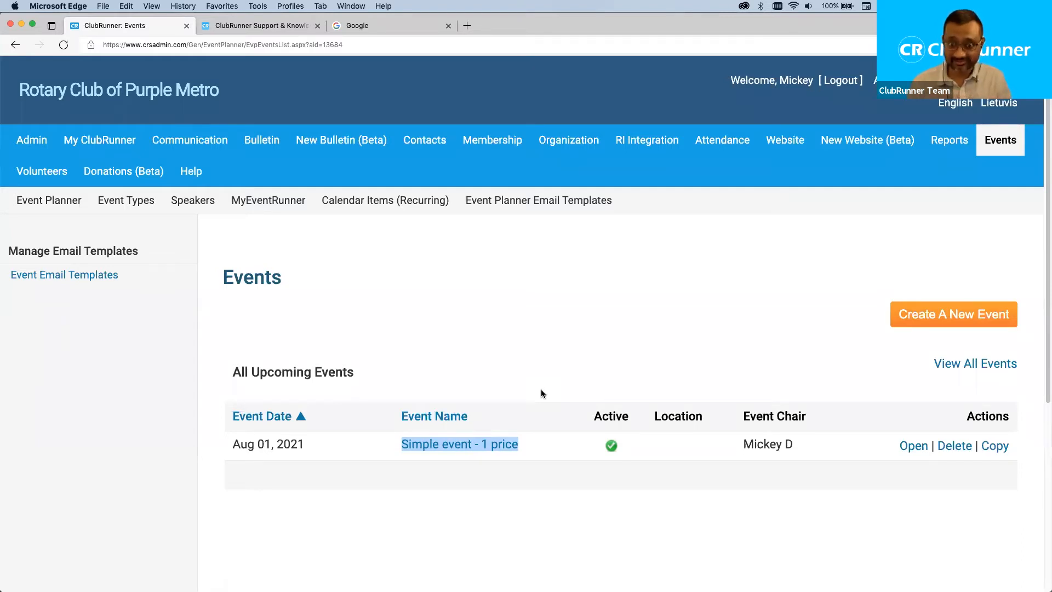
click(531, 374)
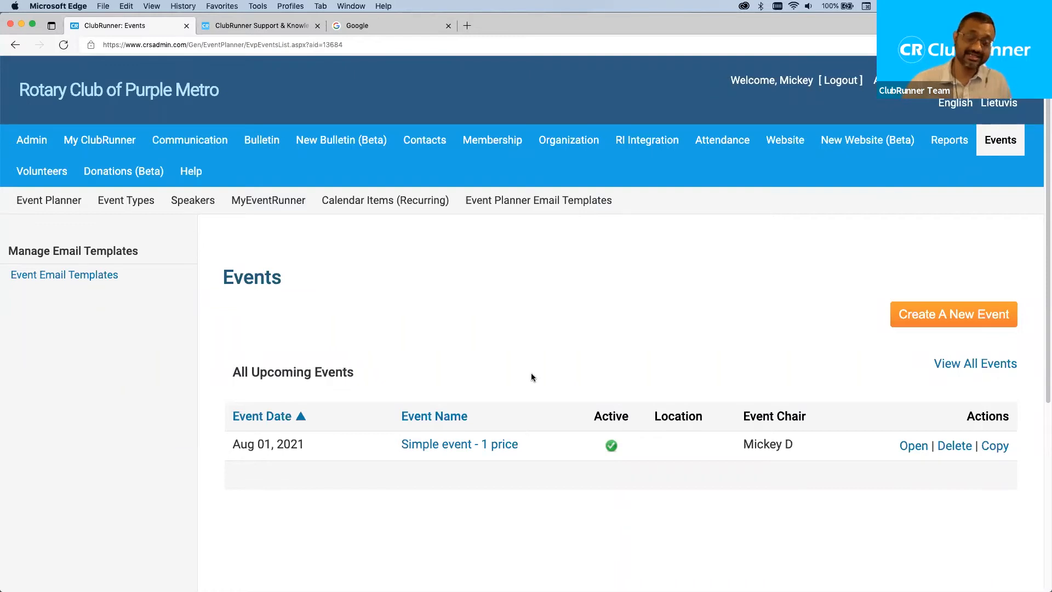
click(268, 205)
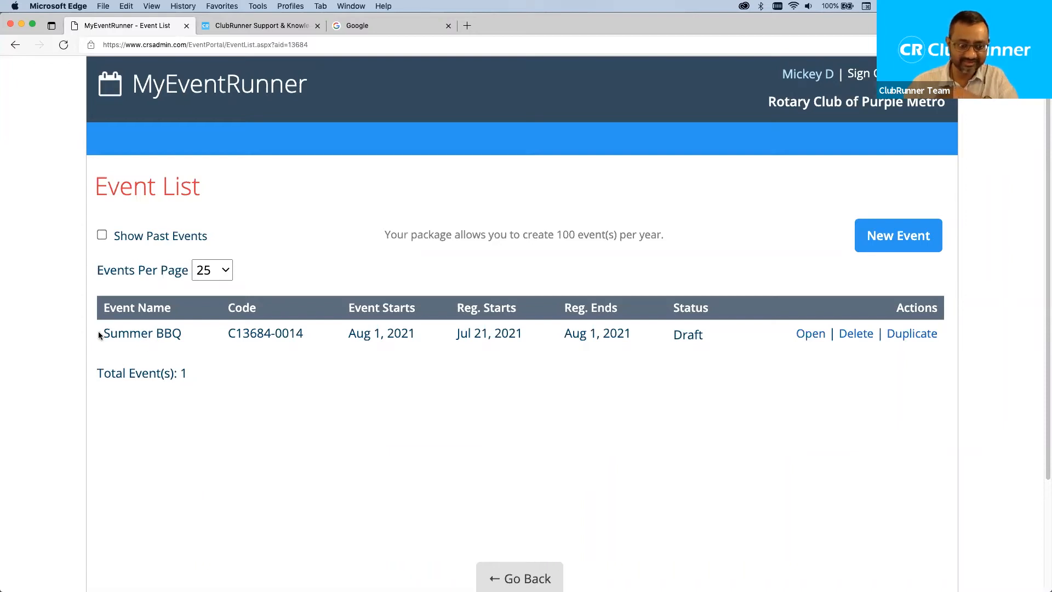
Highlight the draft 'Summer BBQ' event name in the MyEventRunner Event List.
drag(100, 333, 195, 343)
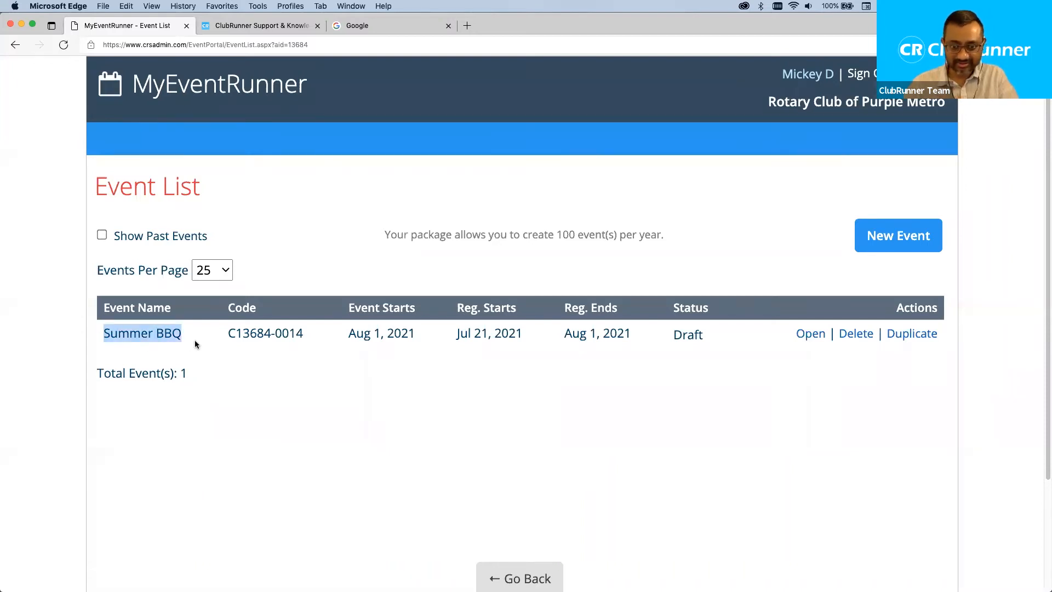
click(706, 337)
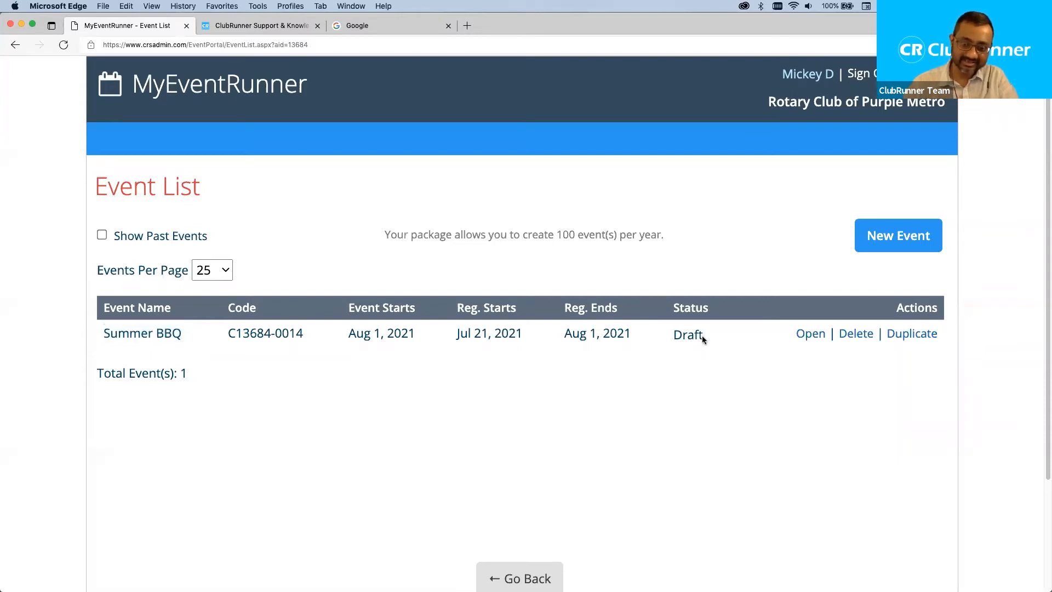
double_click(702, 336)
click(739, 343)
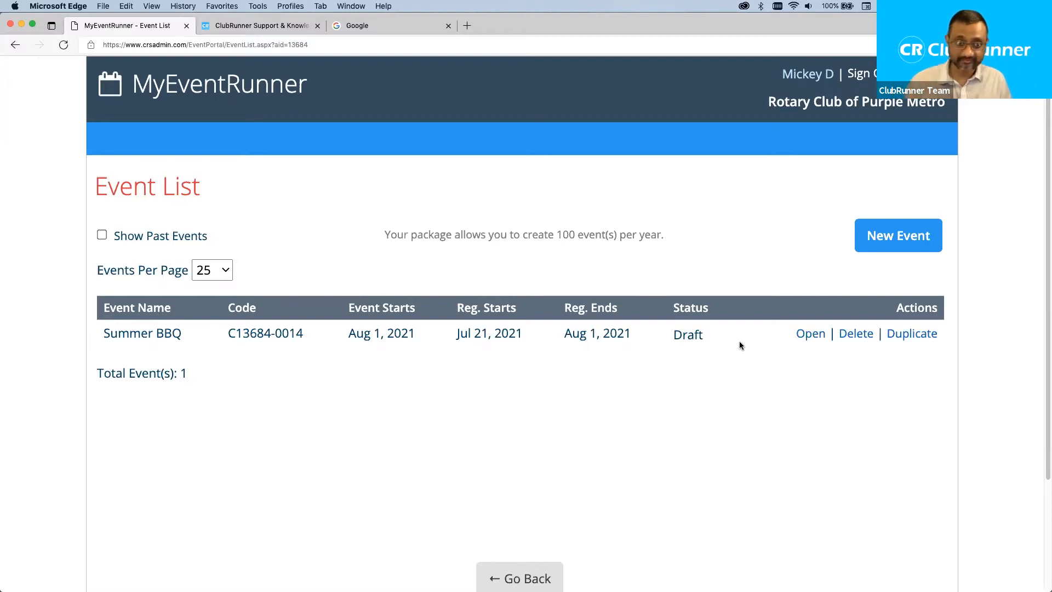
drag(862, 103, 949, 109)
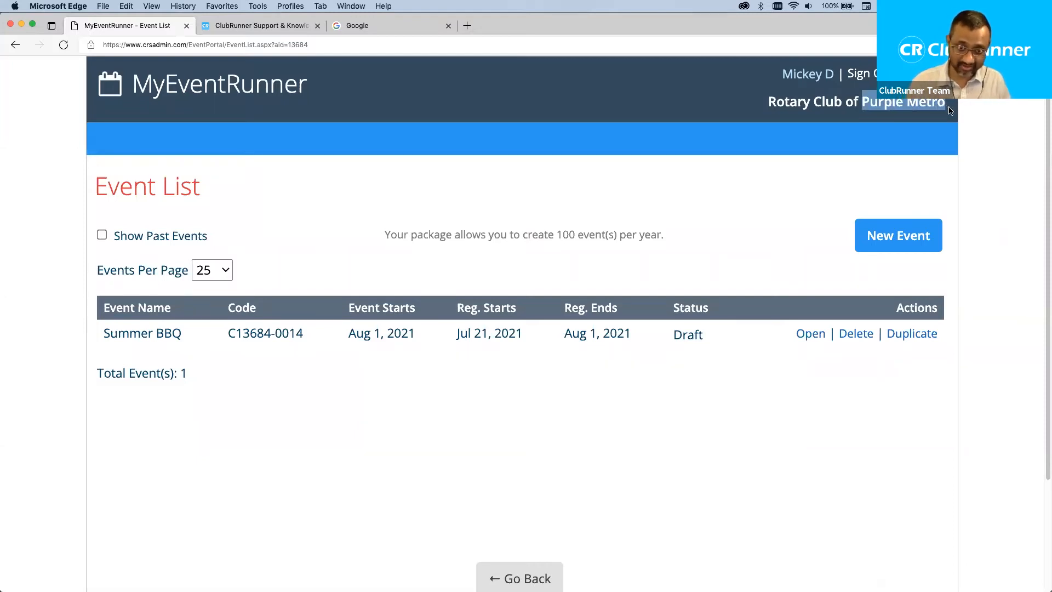
click(849, 164)
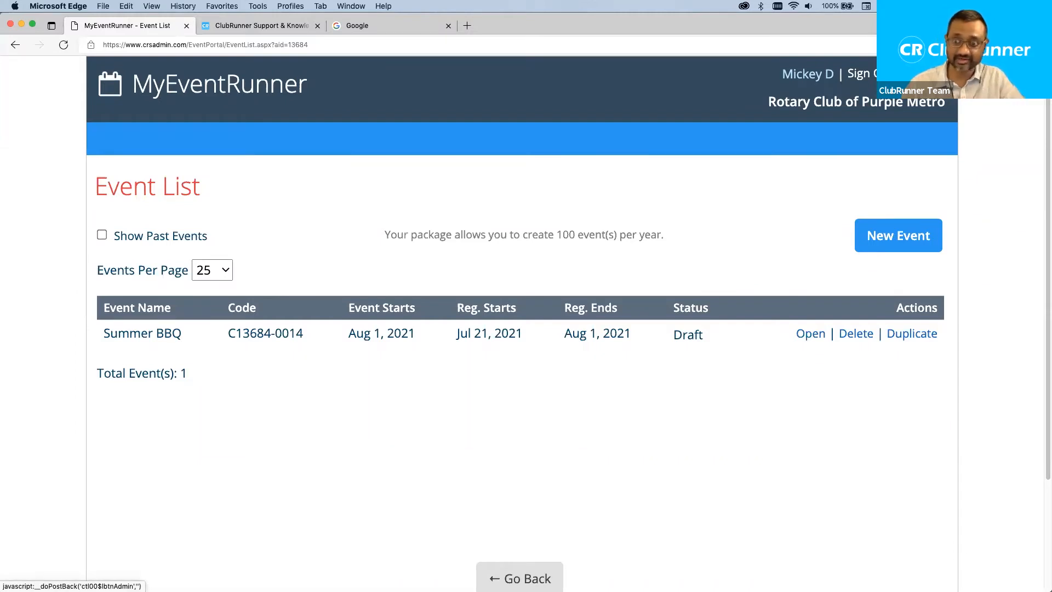
Go back, reopen the MyEventRunner event list, then switch to the TextEdit webinar notes.
click(926, 74)
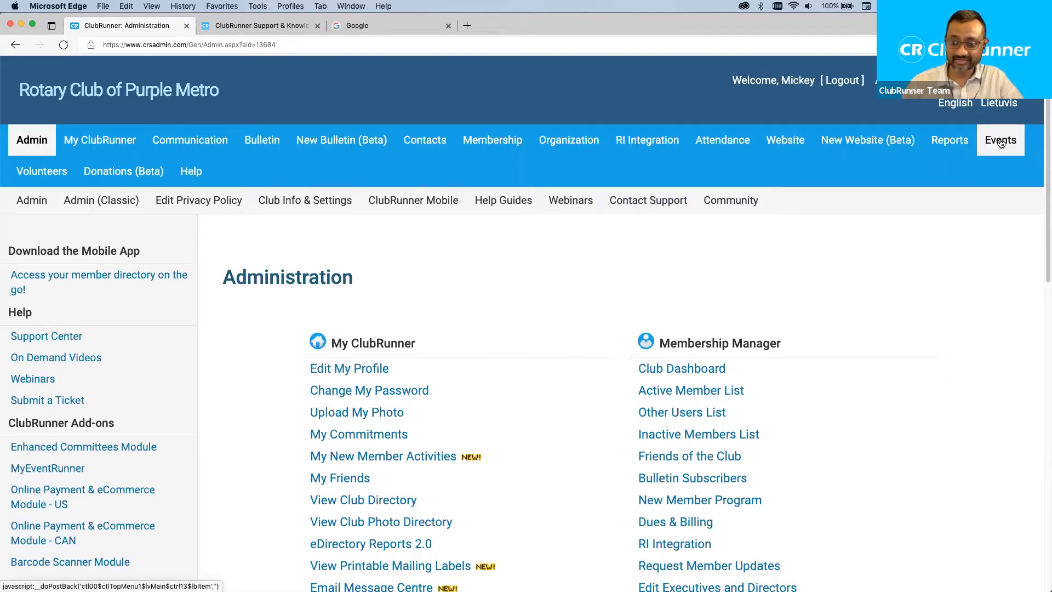
mouse_move(1001, 142)
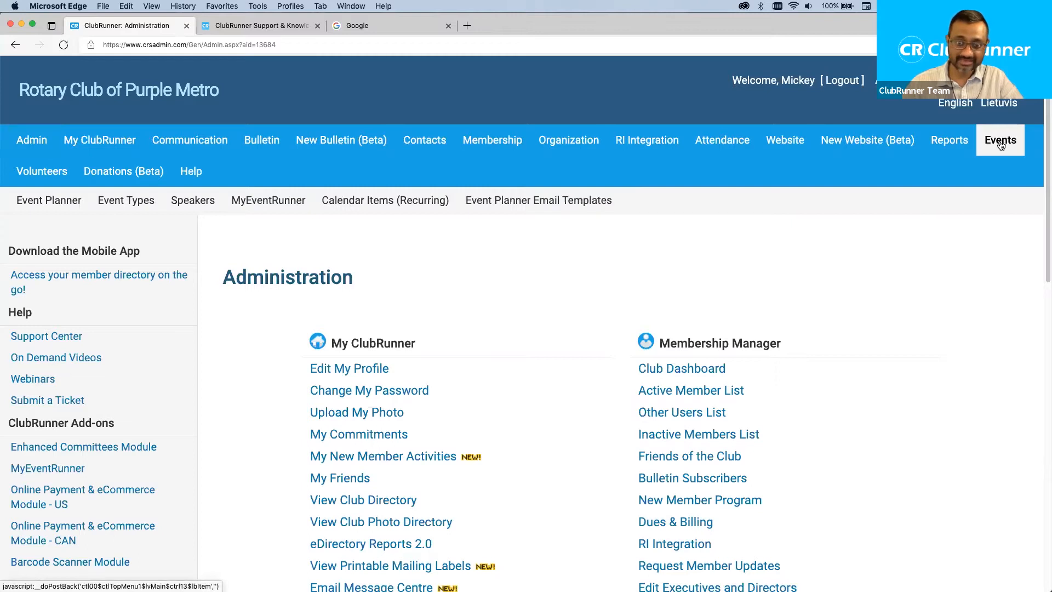
click(275, 202)
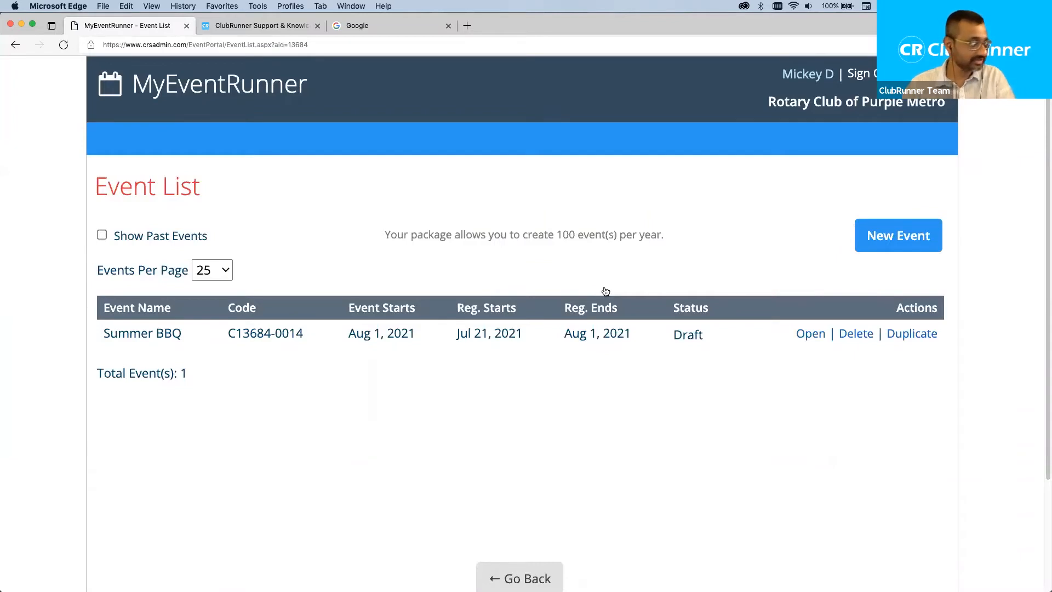
key(super+Tab)
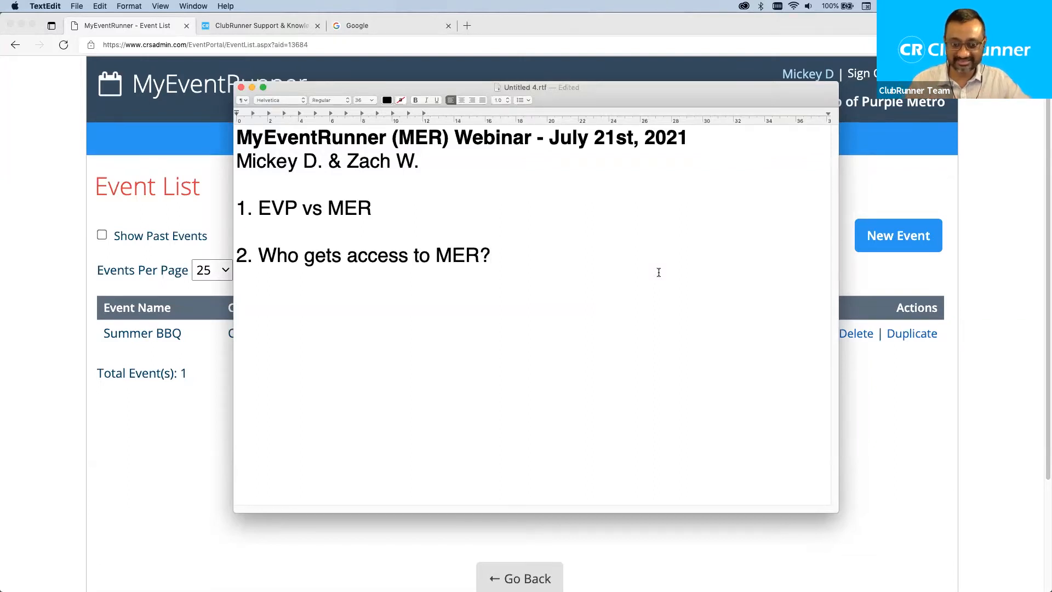
Add the line '- Club or District > need payment provider' under item 2.
key(Return)
key(Return)
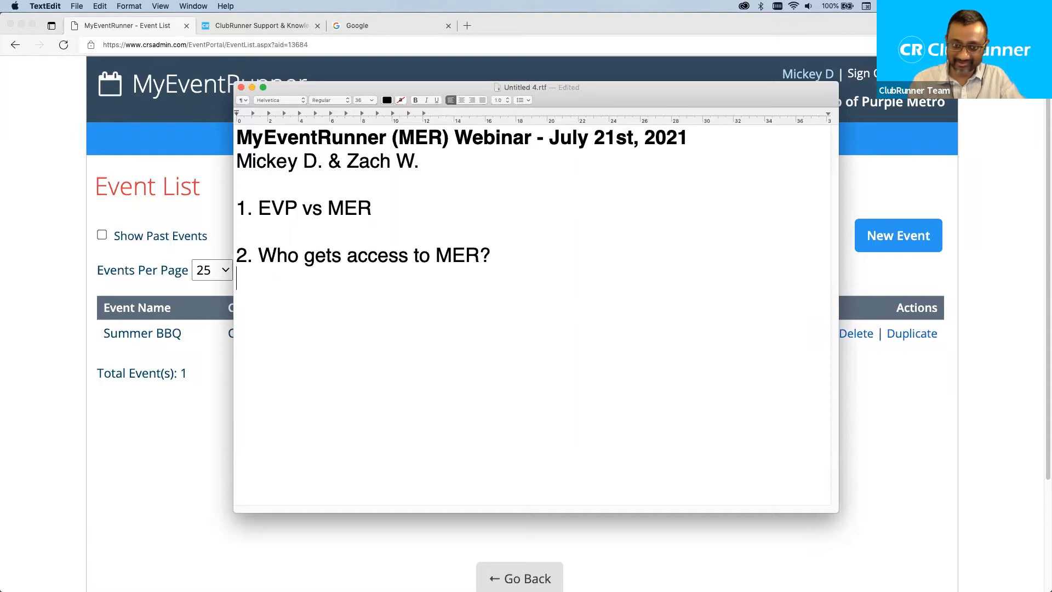
text(C)
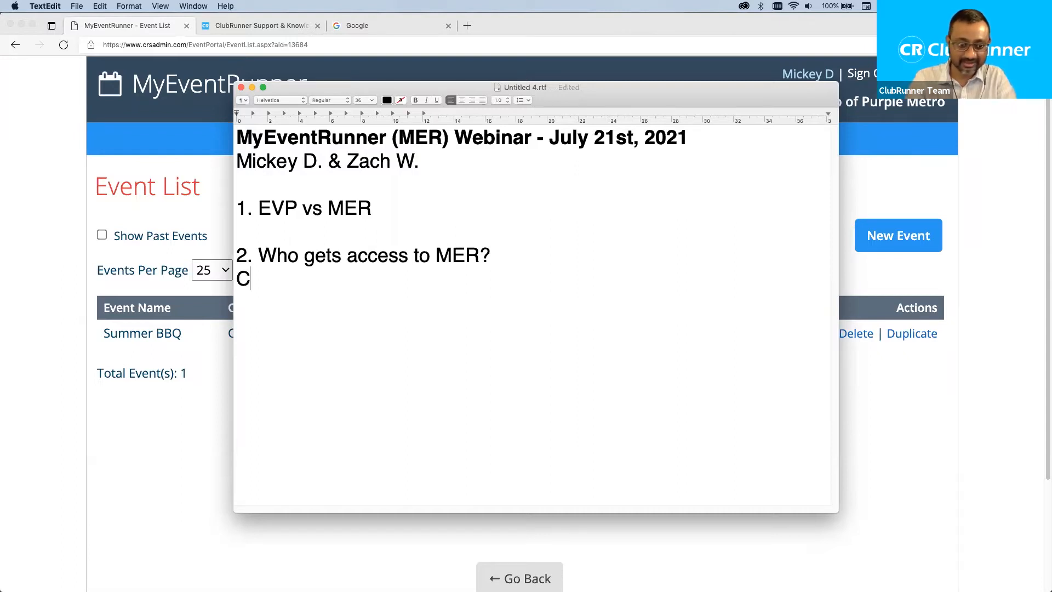
text(lub or District ?)
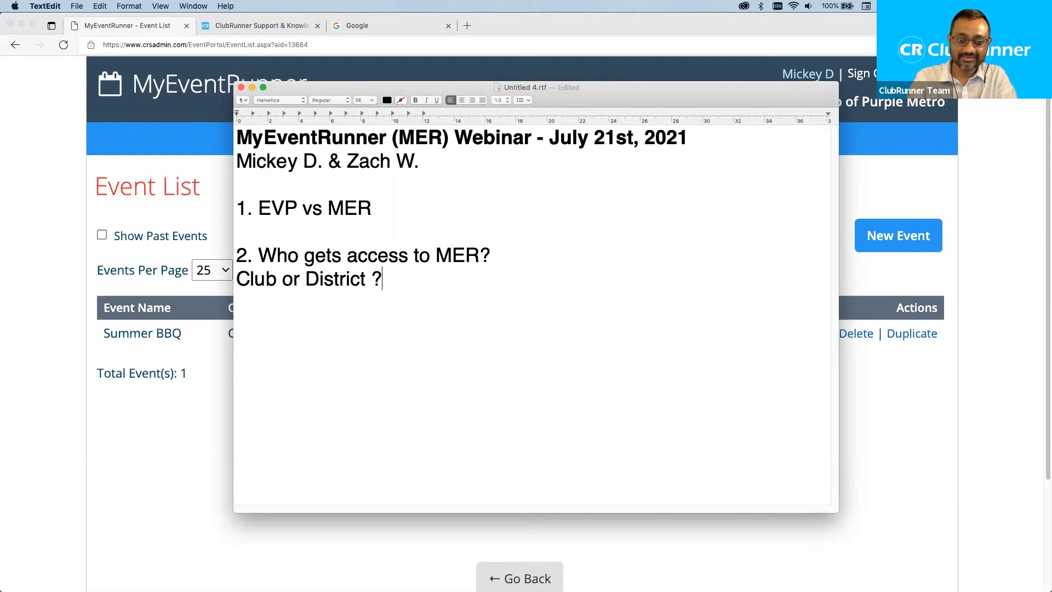
key(BackSpace)
text(> need)
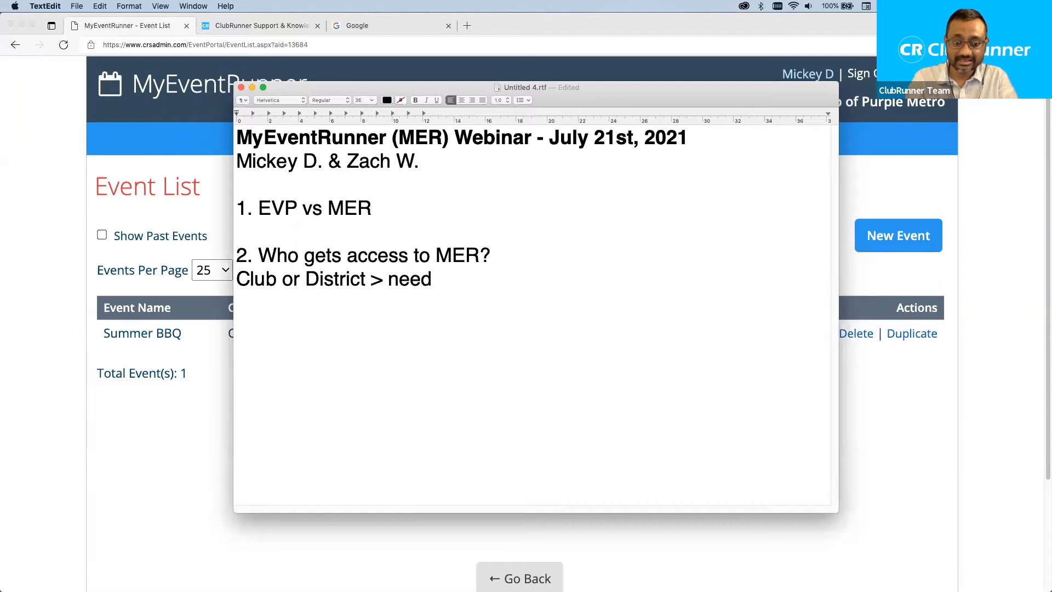
text(payment provider)
key(Return)
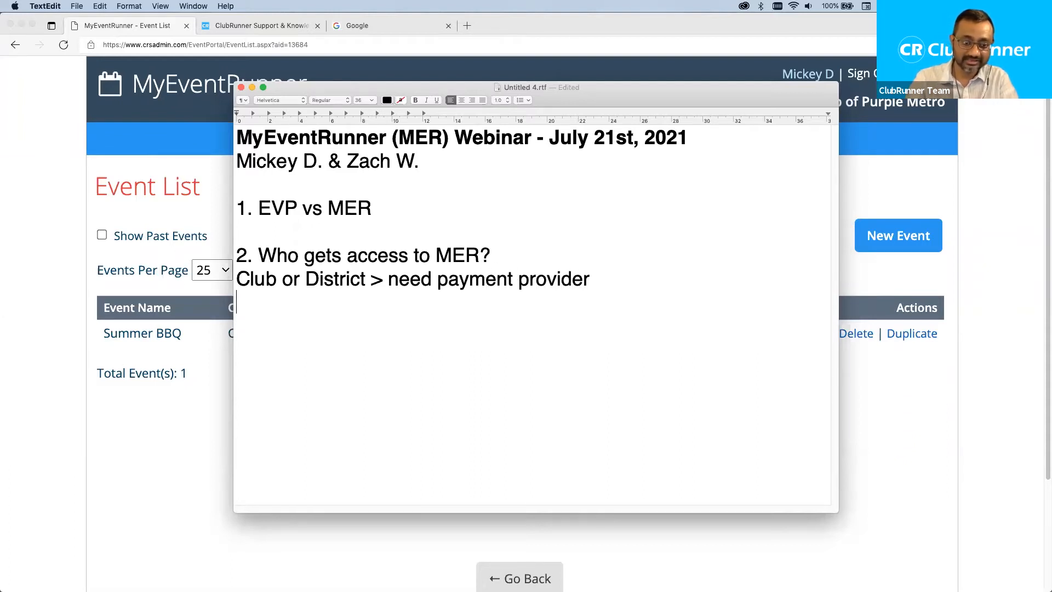
text(-)
key(Left)
key(super+Right)
key(Left)
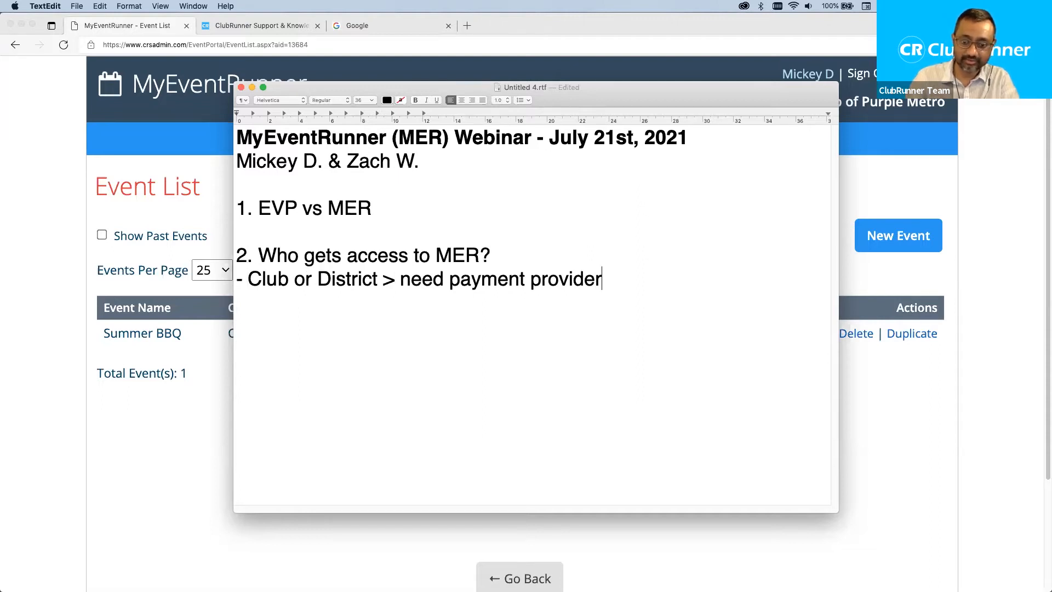
Append the providers: in the US "Sage"; in CAN "Bambora"; International "PayPal".
text(in the)
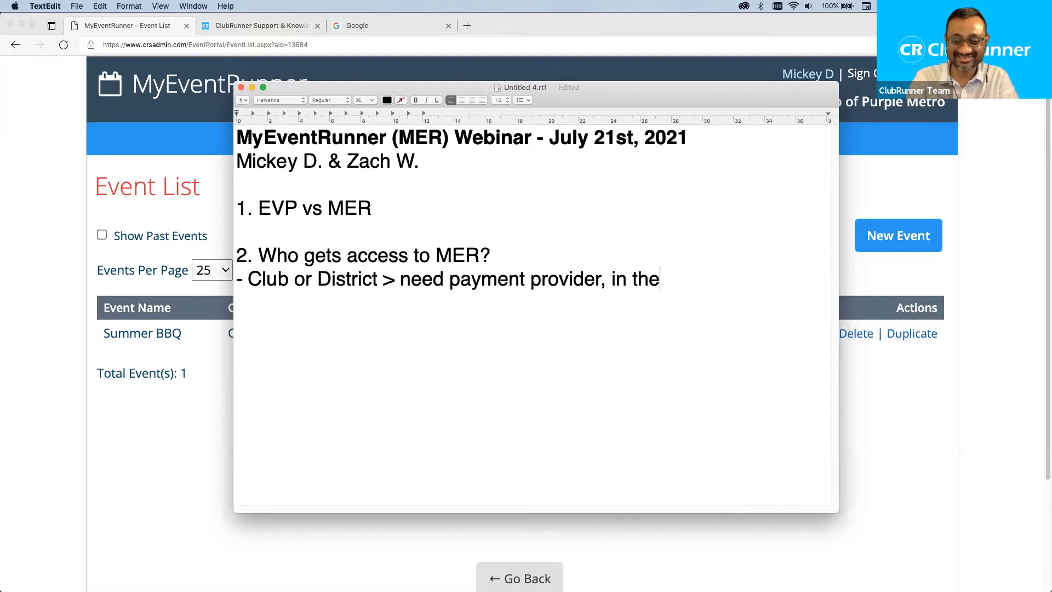
text( US "Sage")
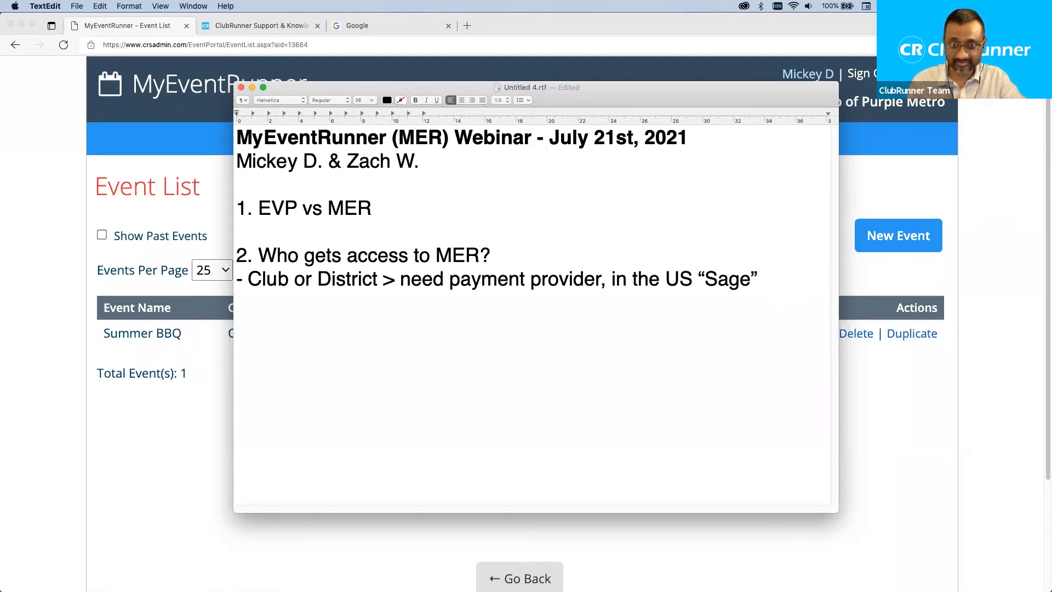
text(; in CAN ")
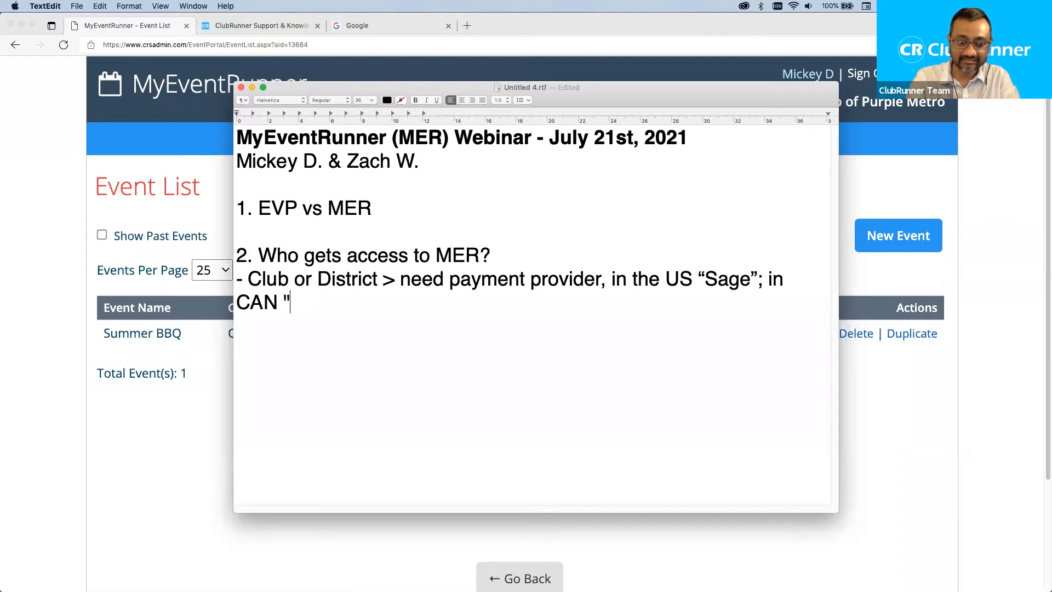
text(Bamor)
key(BackSpace)
key(BackSpace)
text(bora"; )
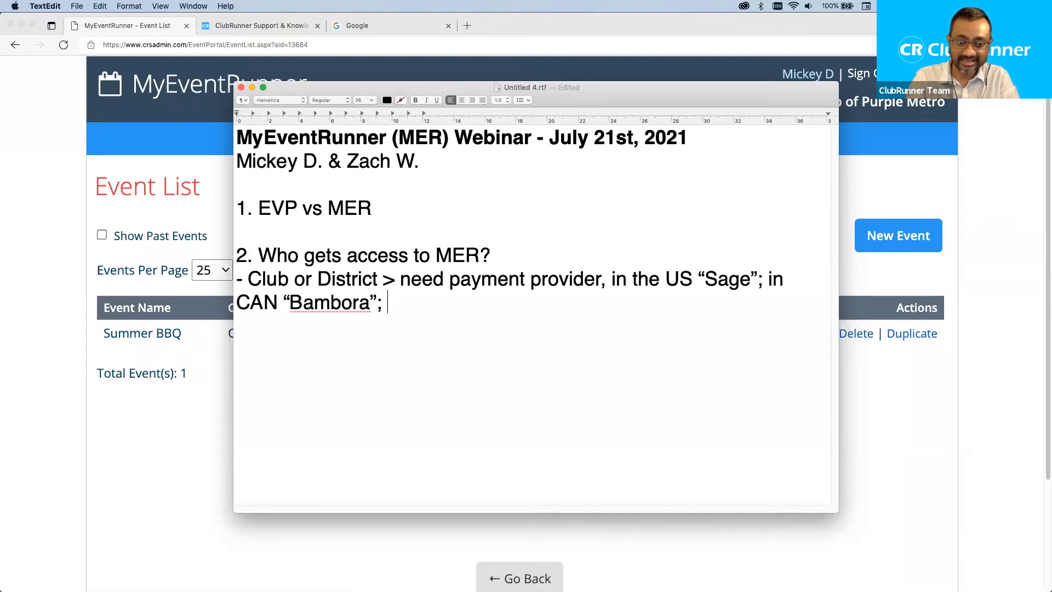
text(Internaion)
key(BackSpace)
key(BackSpace)
key(BackSpace)
text(taino)
key(BackSpace)
key(BackSpace)
key(BackSpace)
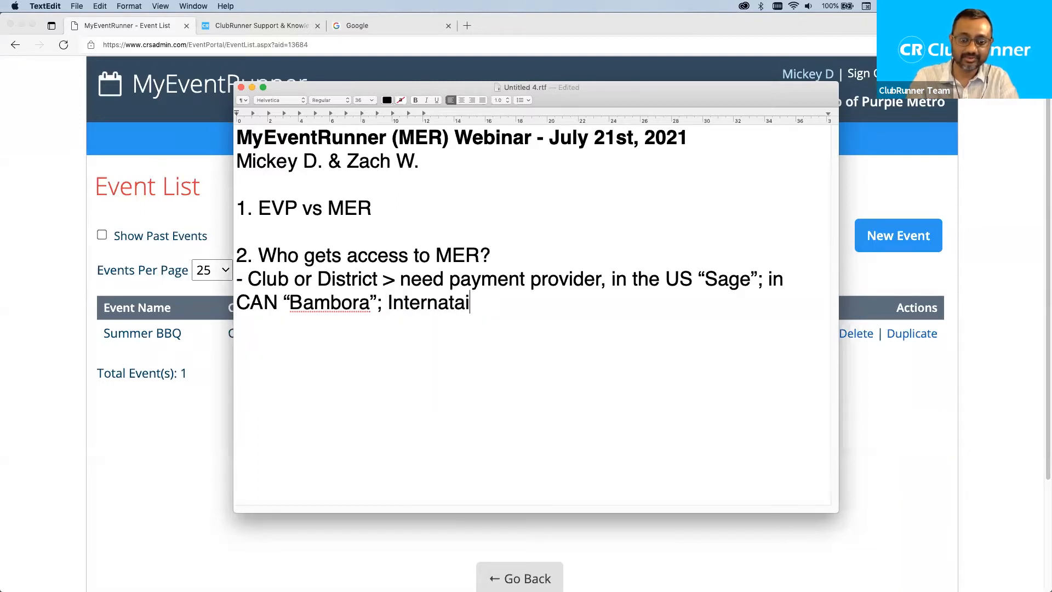
key(BackSpace)
key(BackSpace)
text(tional ")
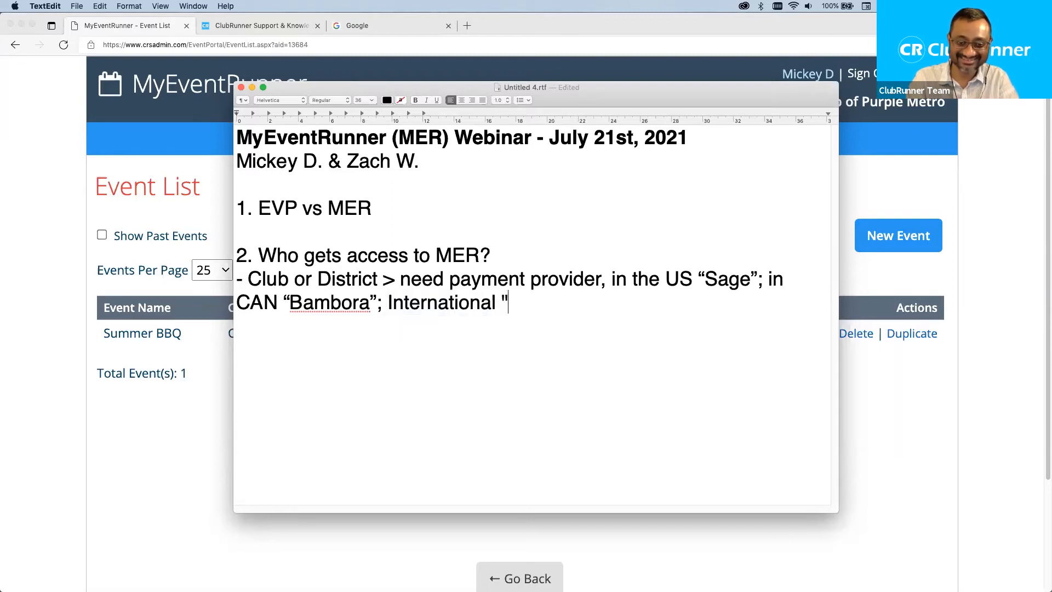
text(PayPal")
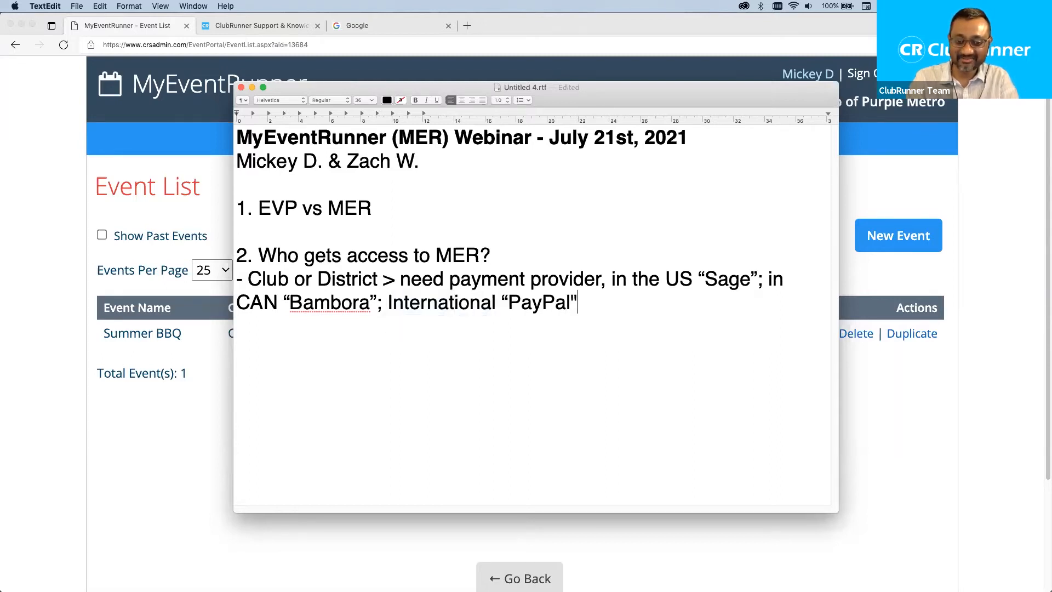
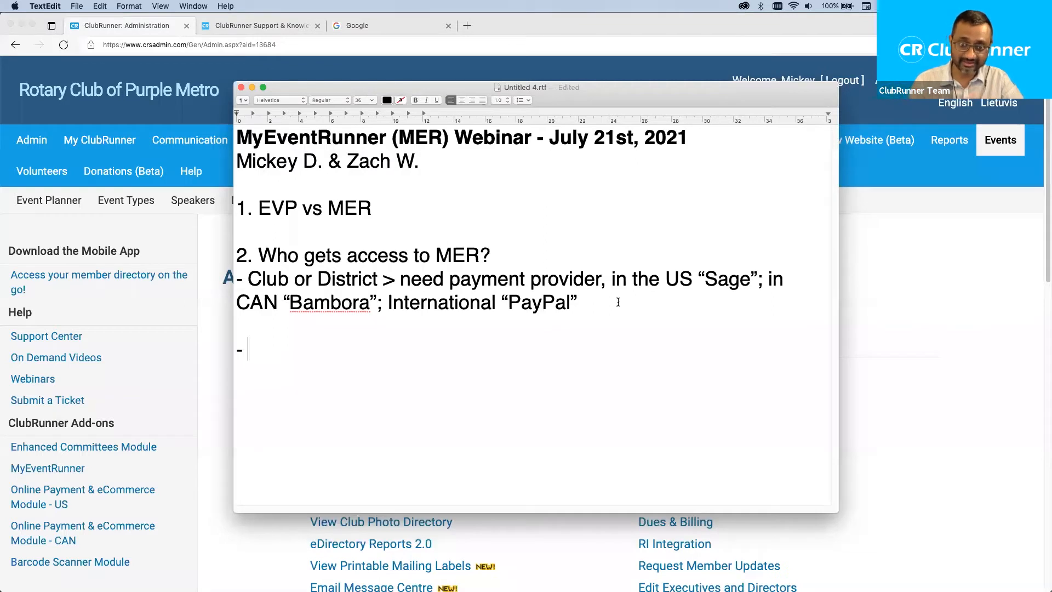
Note that MER requires access level “50” (club level) or District special 'event' access.
click(914, 278)
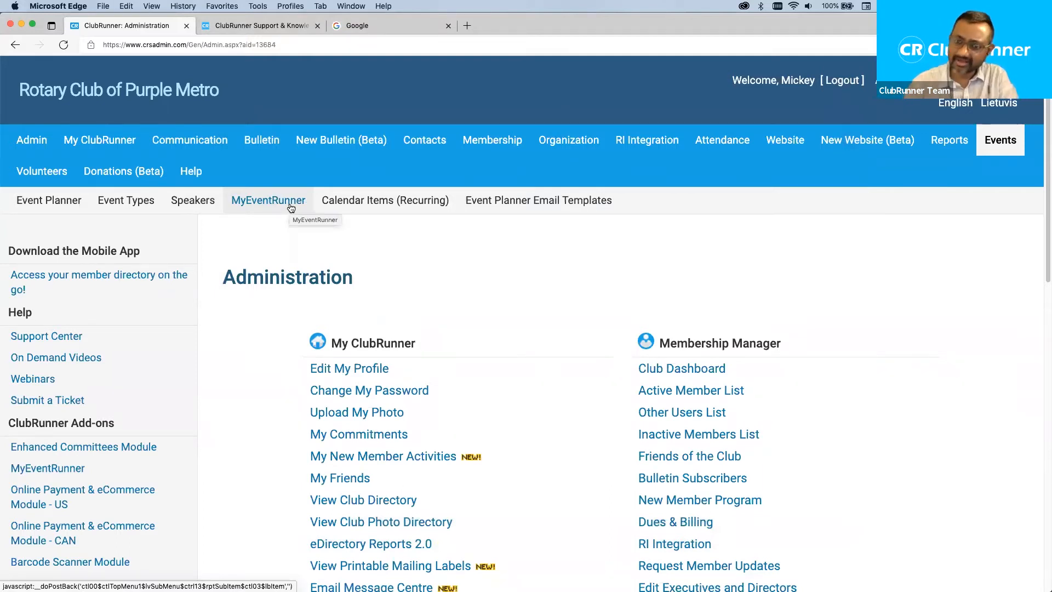
key(super+Tab)
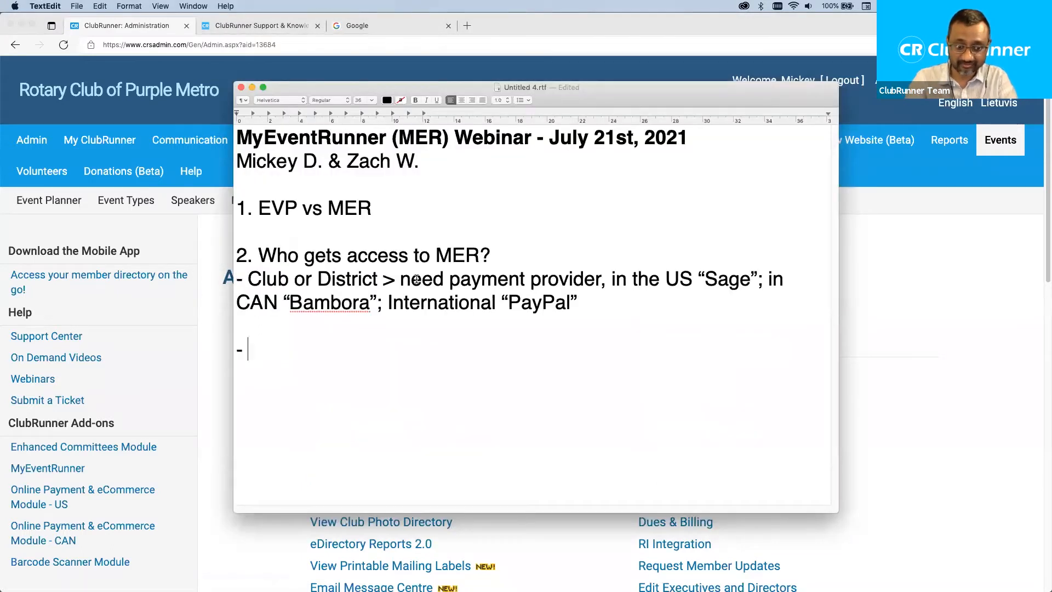
text(access)
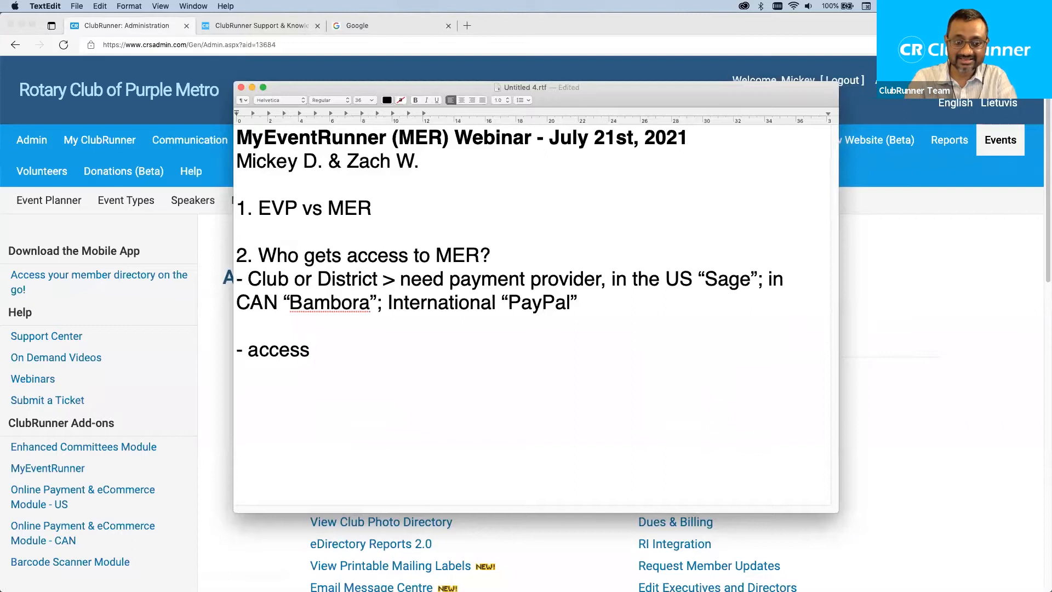
text( level of “50)
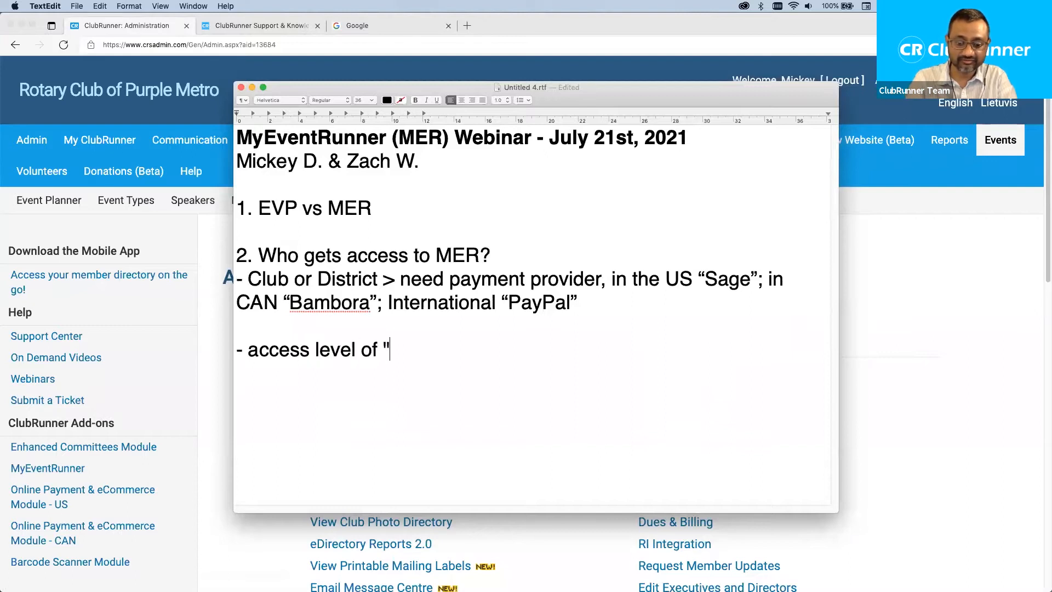
text(” )
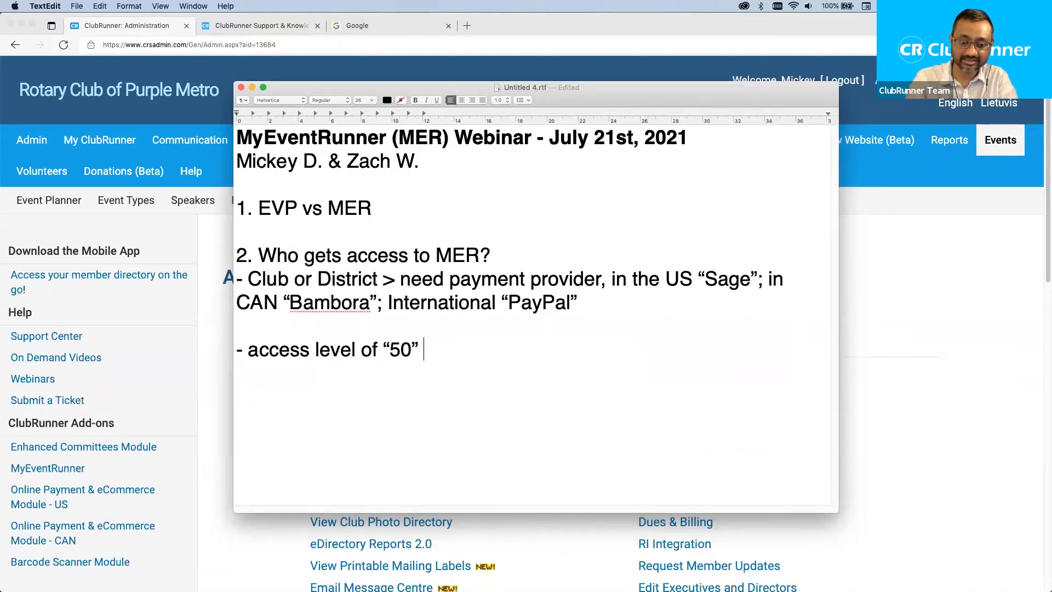
text((club level);)
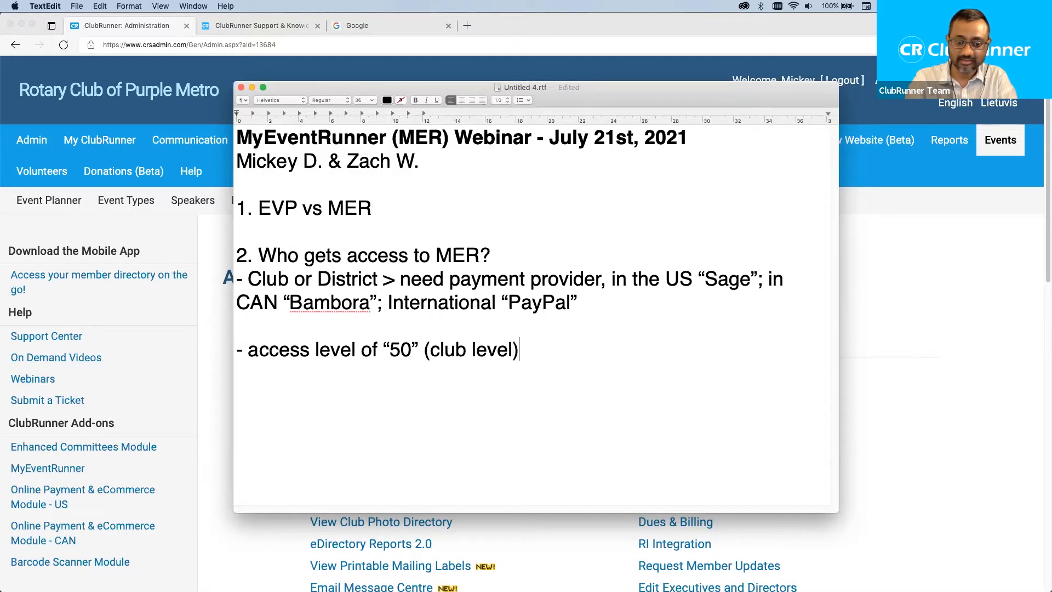
text( District )
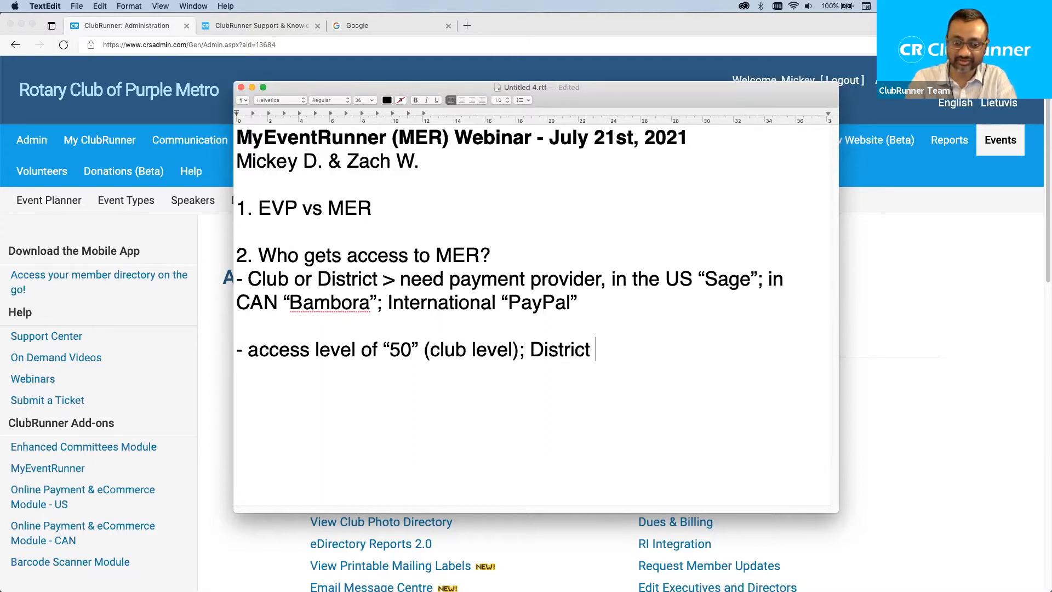
text(special 'event' access)
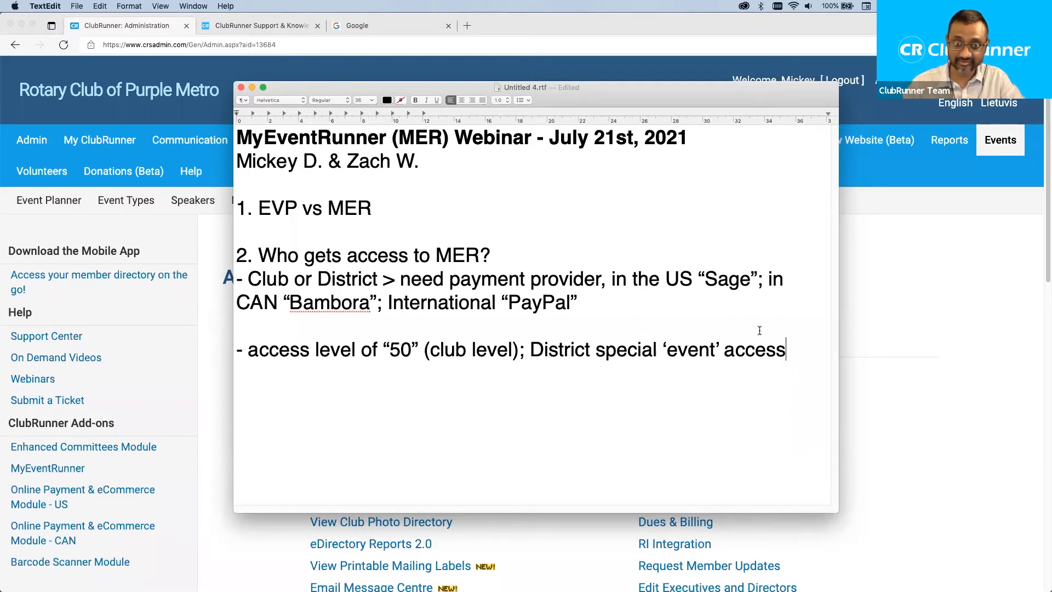
click(896, 361)
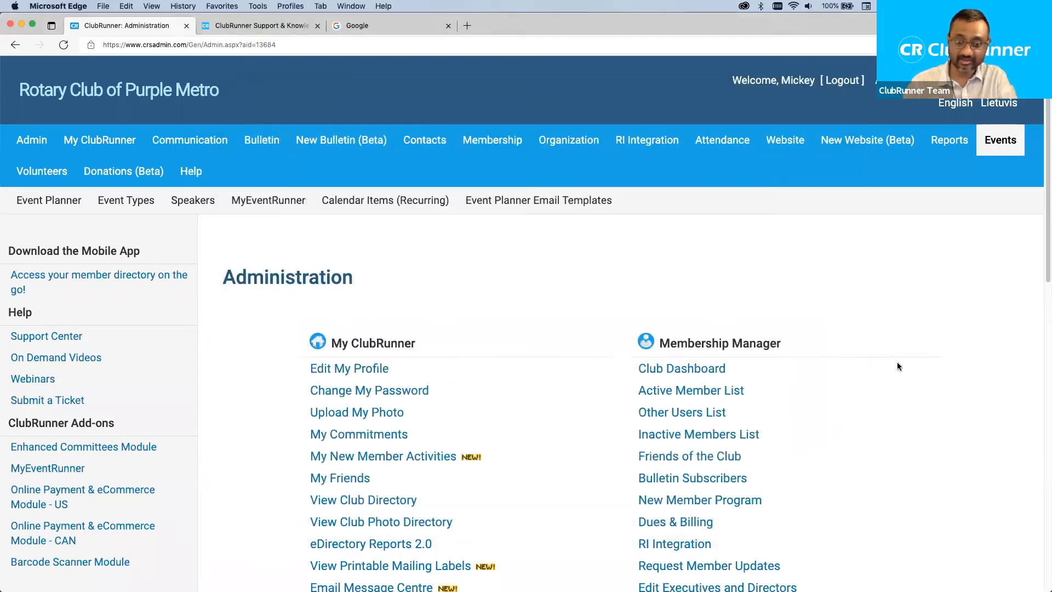
Open the MyEventRunner event list in ClubRunner and start a new event.
key(super+Tab)
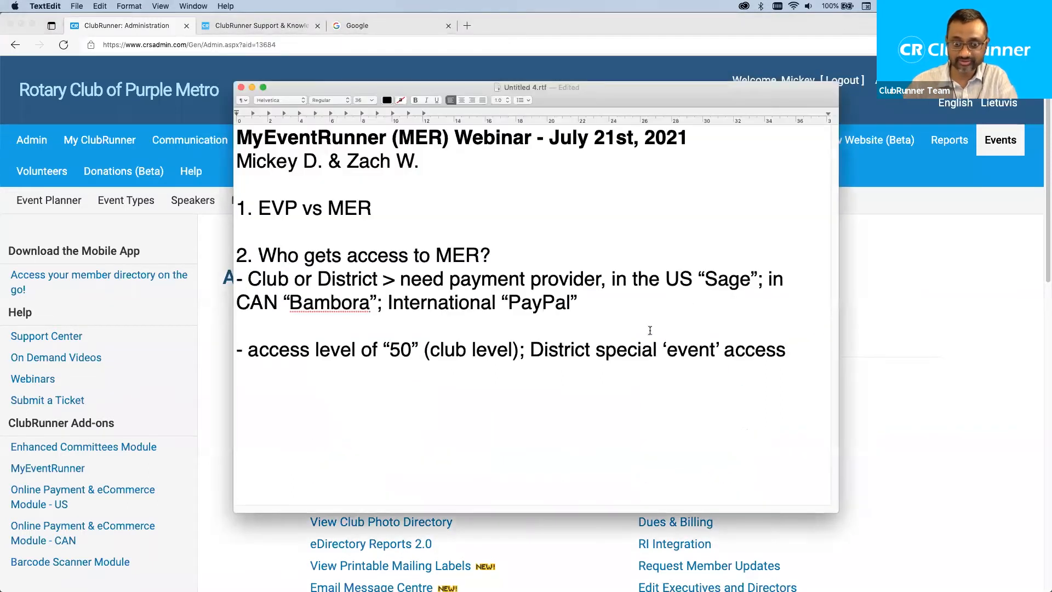
click(915, 332)
click(280, 204)
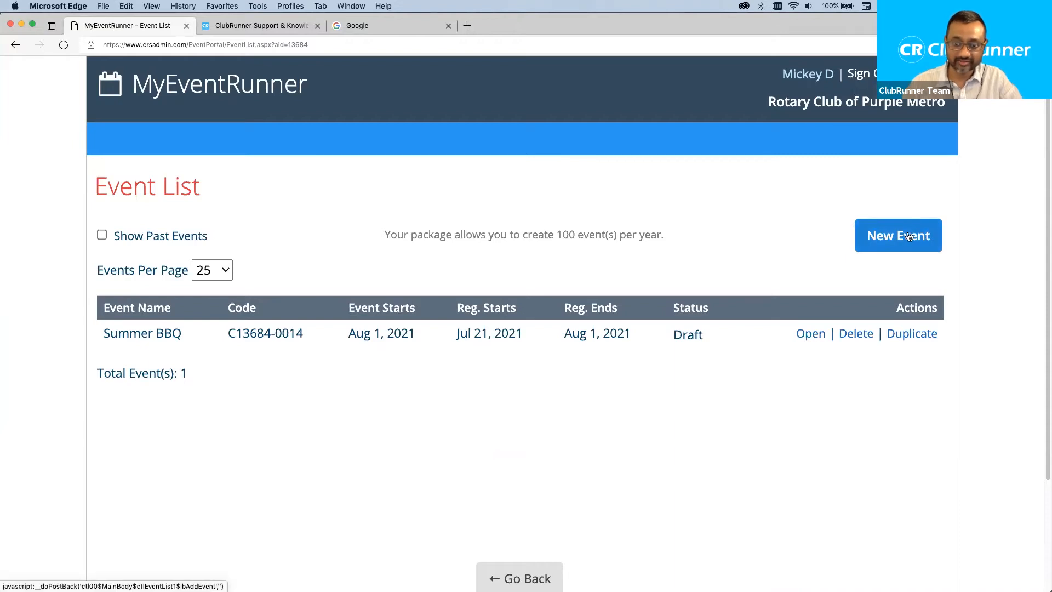
click(881, 236)
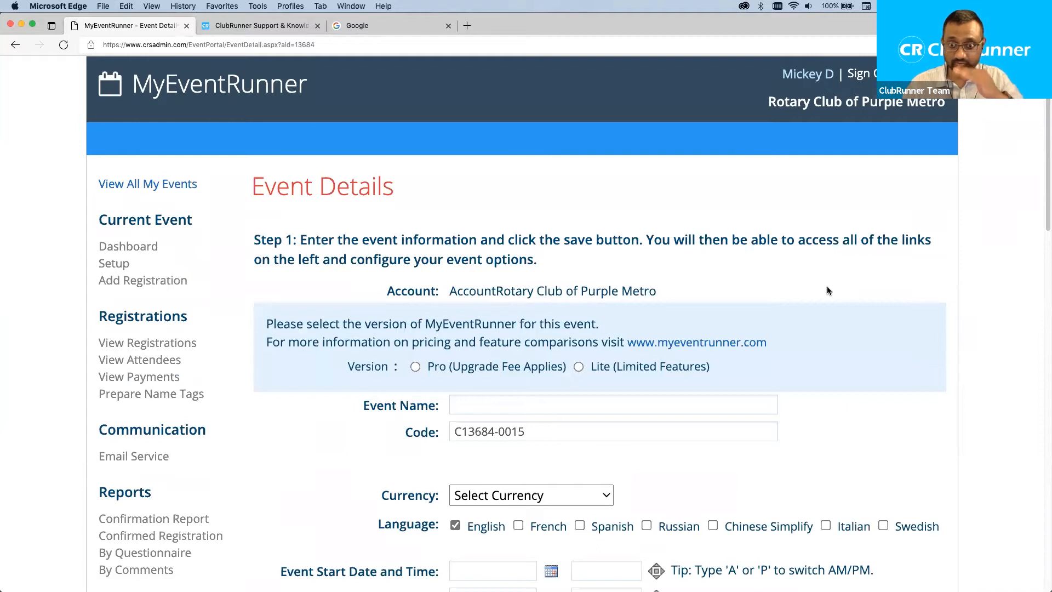
Compare the Lite and Pro versions and leave the new event on Pro (Upgrade Fee Applies).
scroll(828, 290, down, 3)
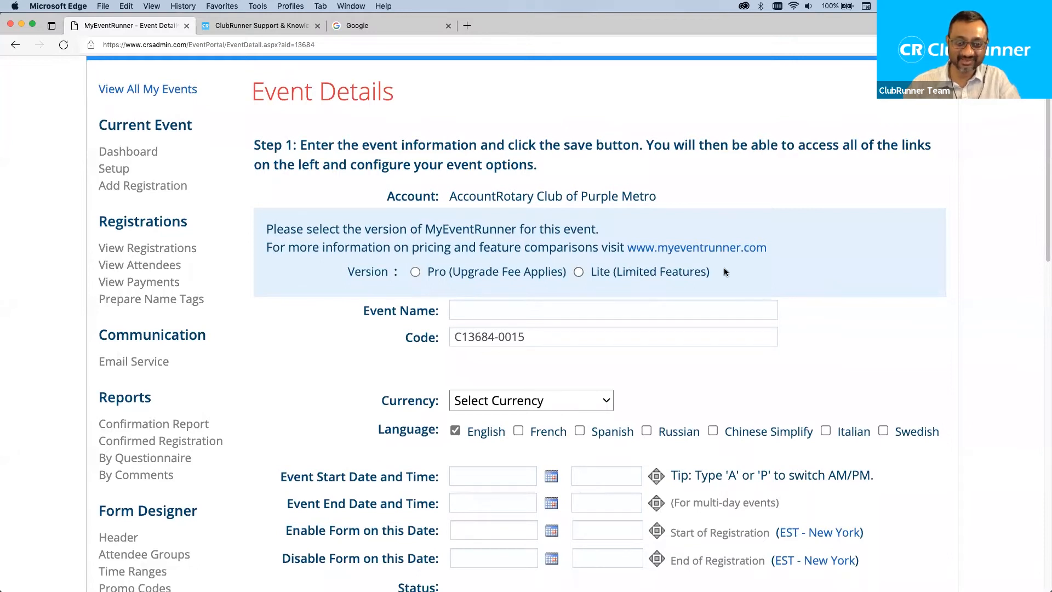
scroll(724, 270, up, 3)
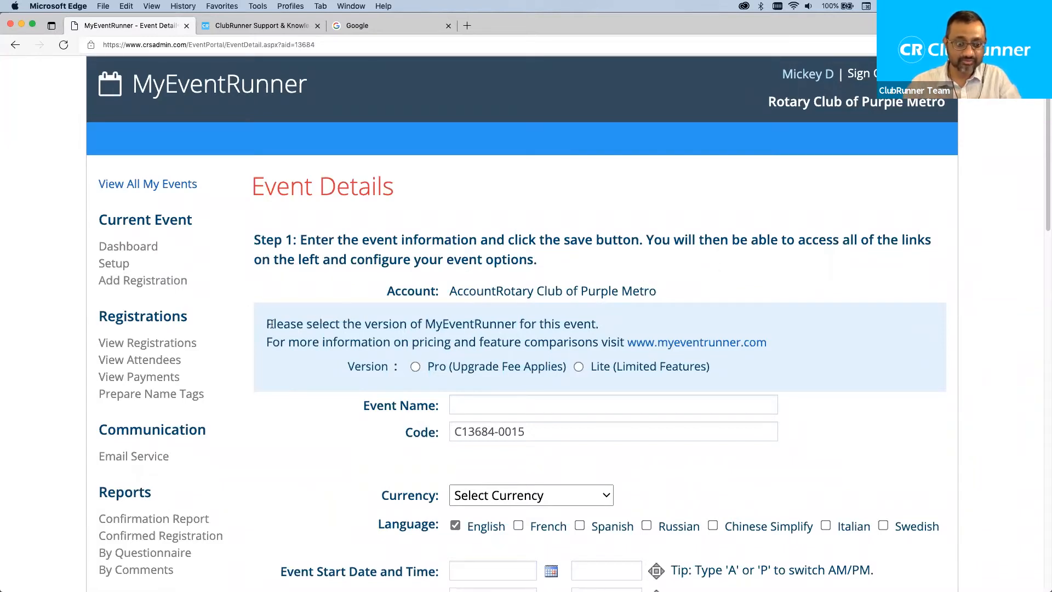
drag(265, 323, 575, 342)
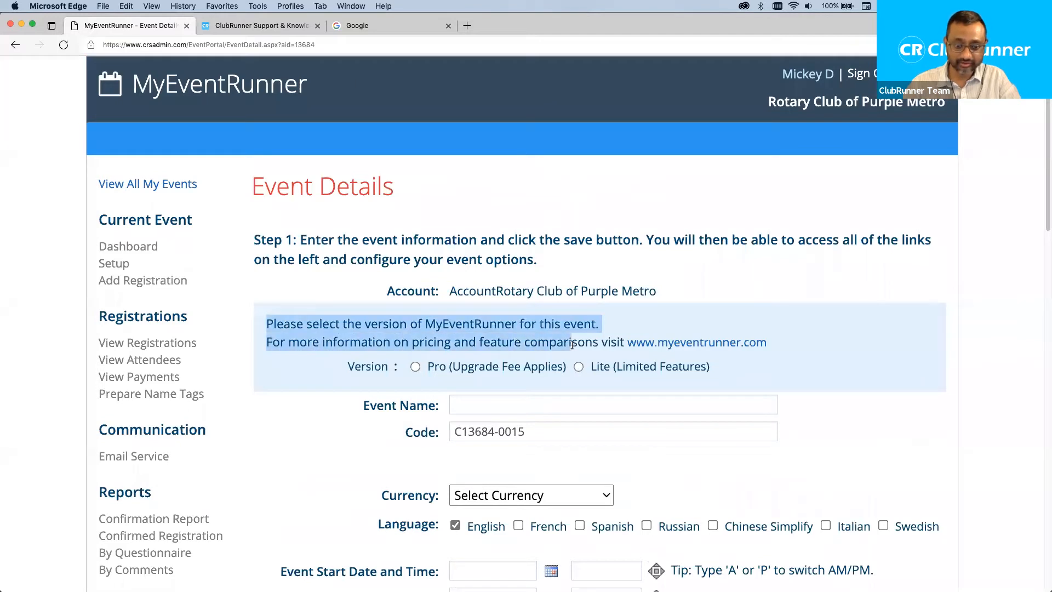
click(341, 362)
drag(346, 367, 452, 371)
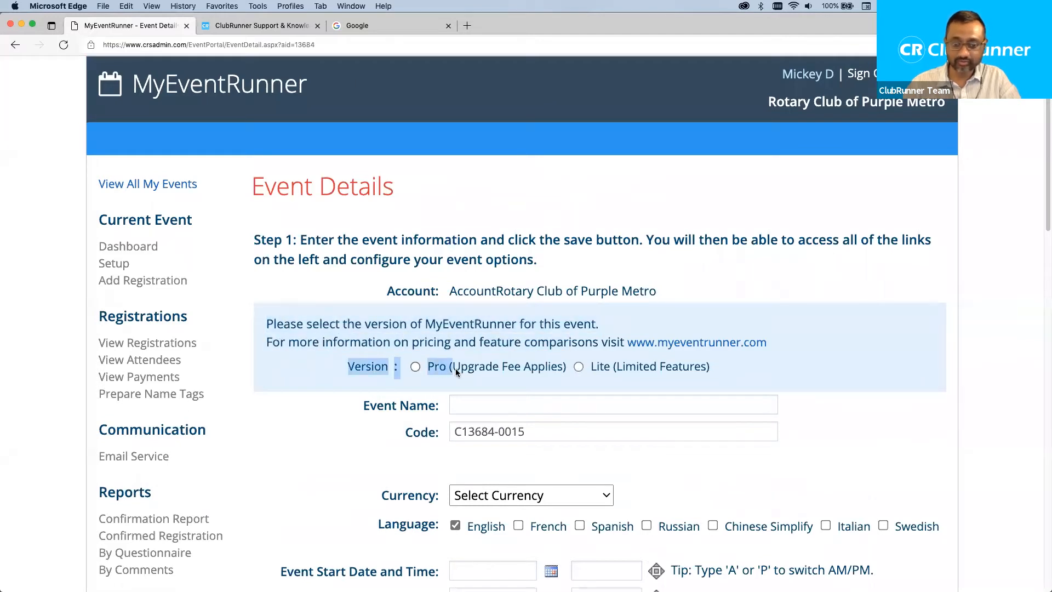
double_click(601, 366)
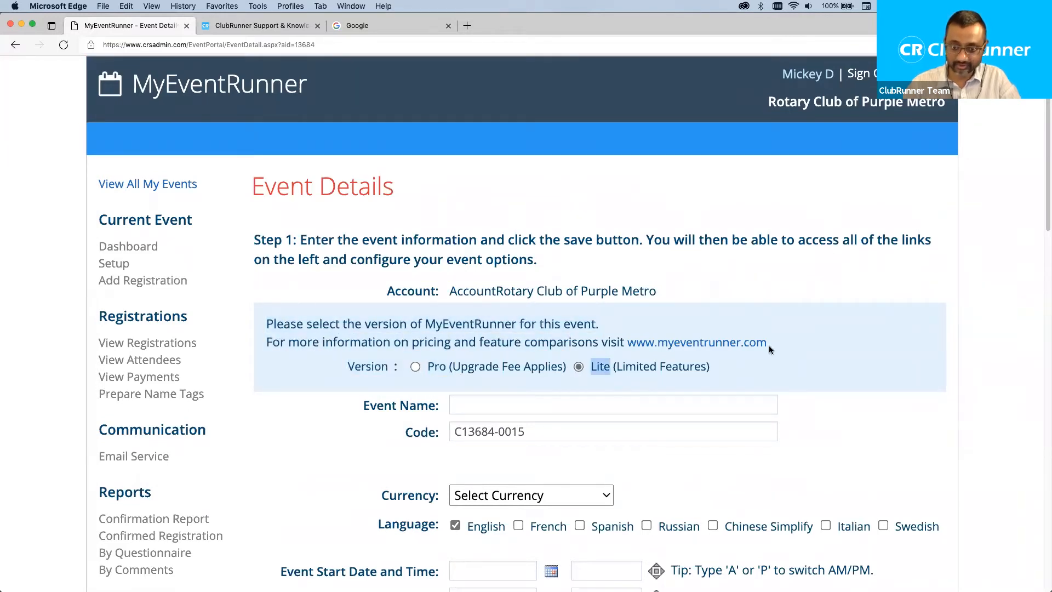
click(719, 296)
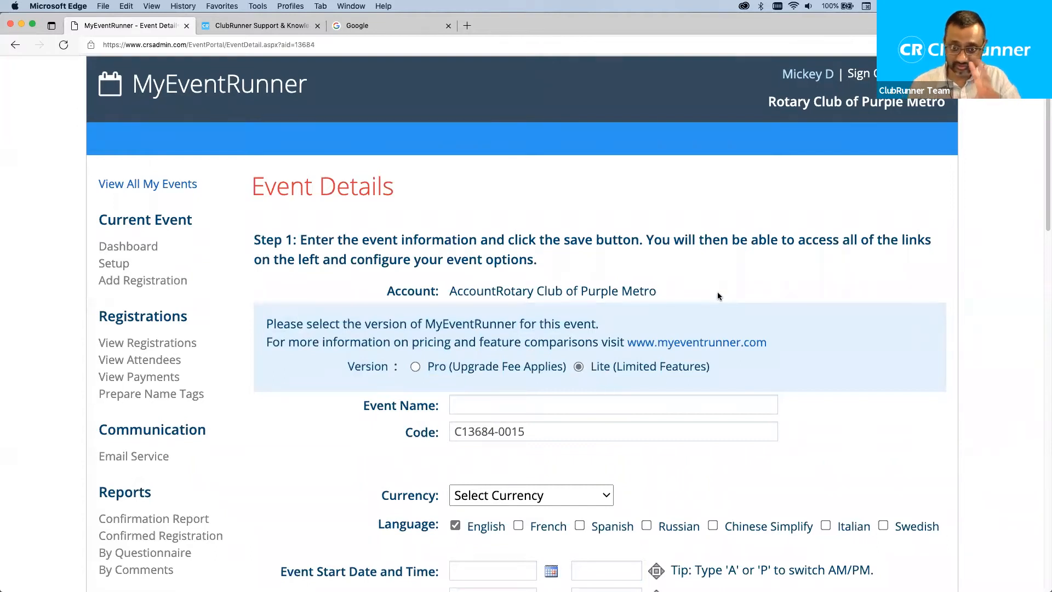
click(415, 367)
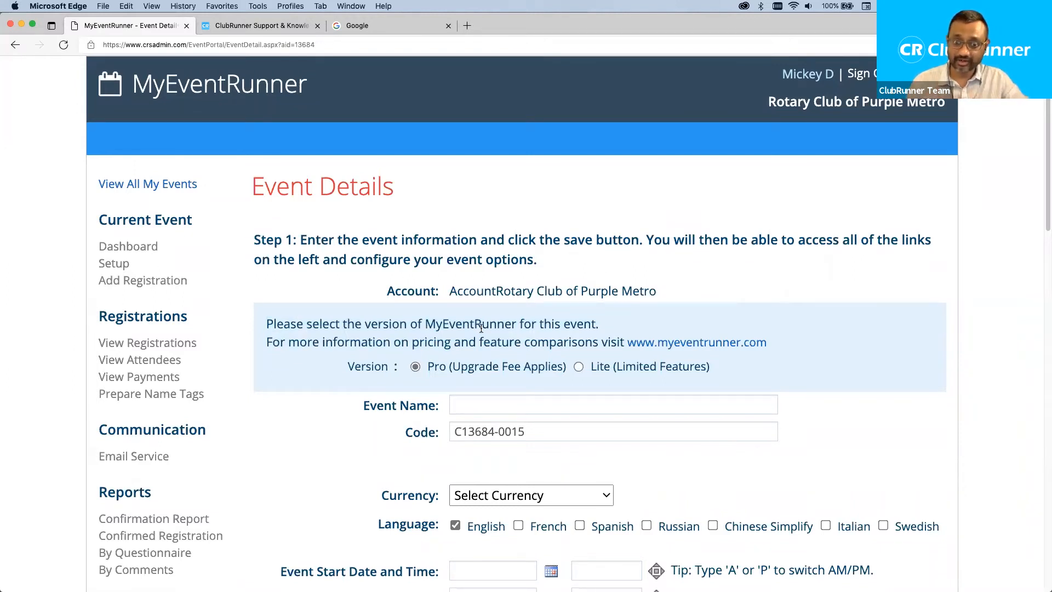
click(577, 366)
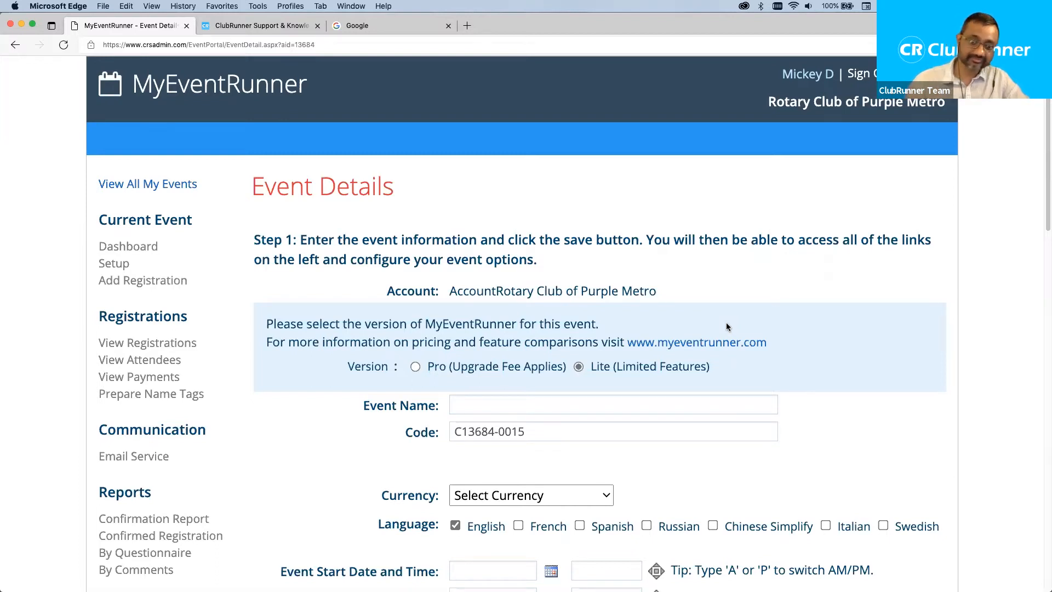
click(416, 367)
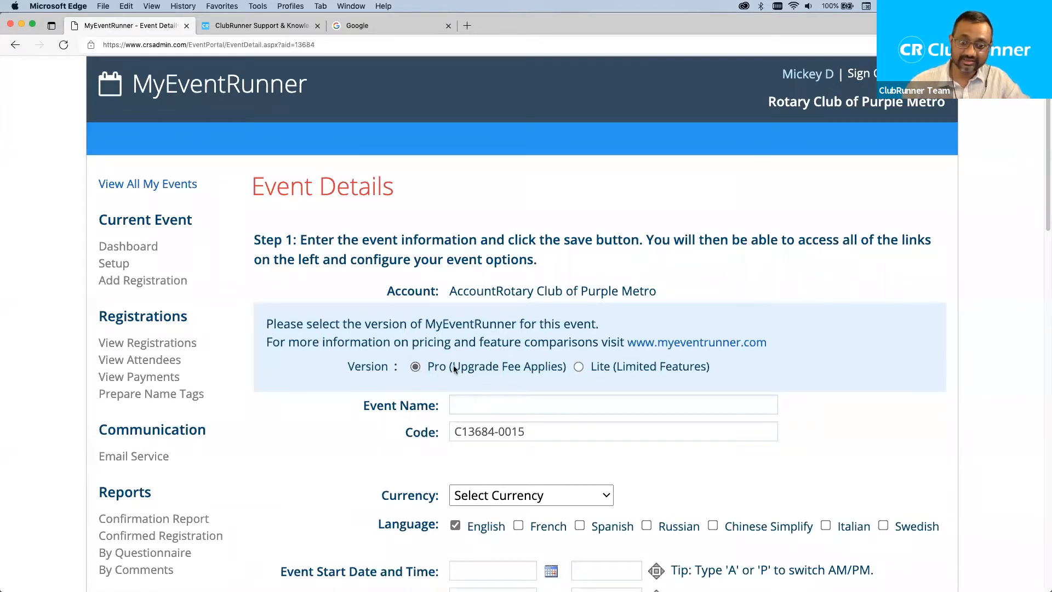
drag(452, 368, 537, 371)
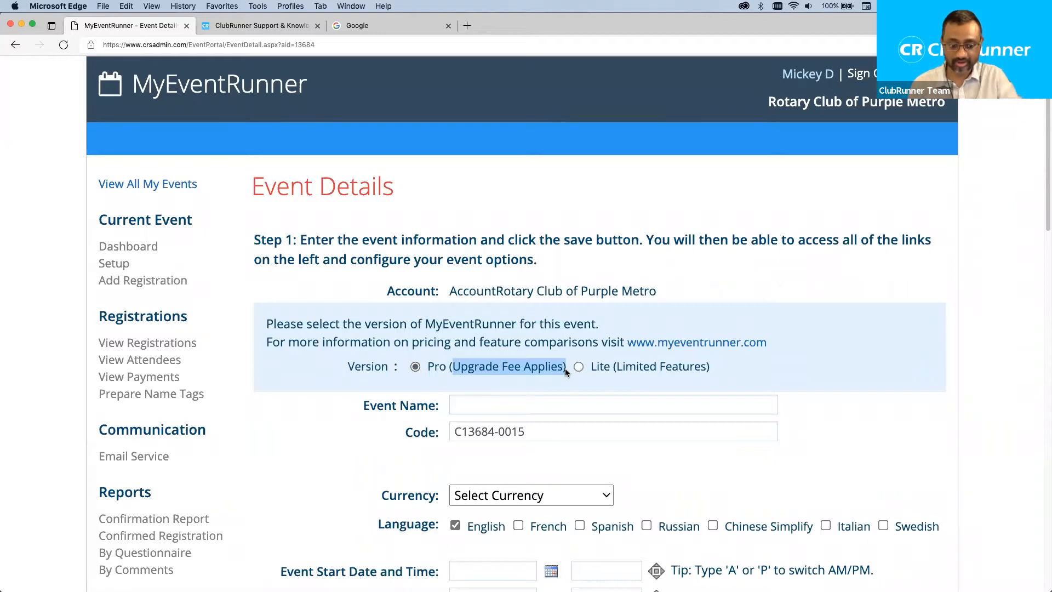
key(super+Tab)
Add note point 3: 'MER PRO = $1 per registration / Lite does not have this cost'.
key(Return)
key(Return)
text(3. MER)
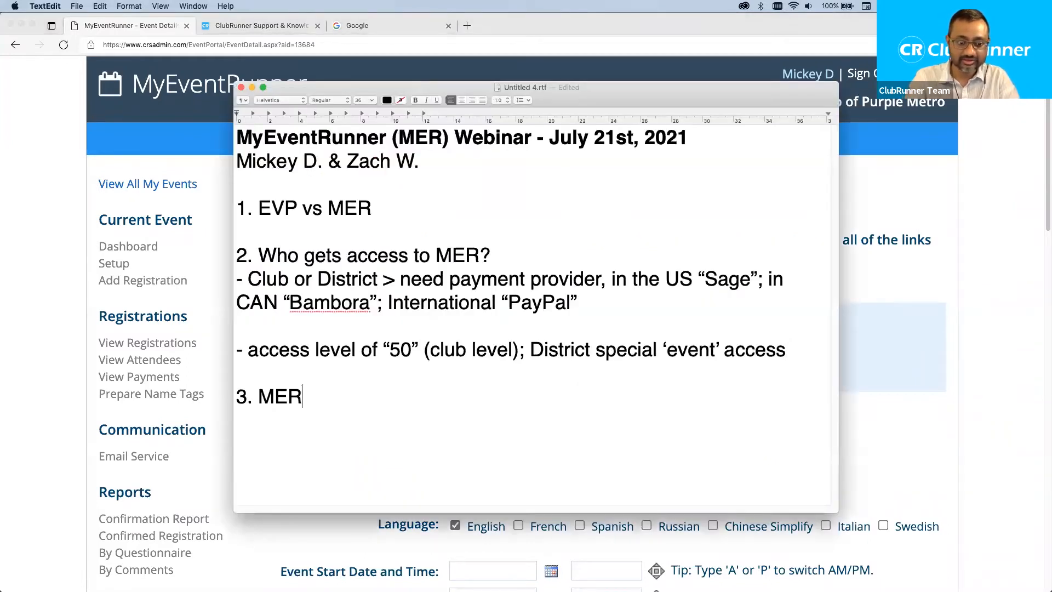
text( PRO = $)
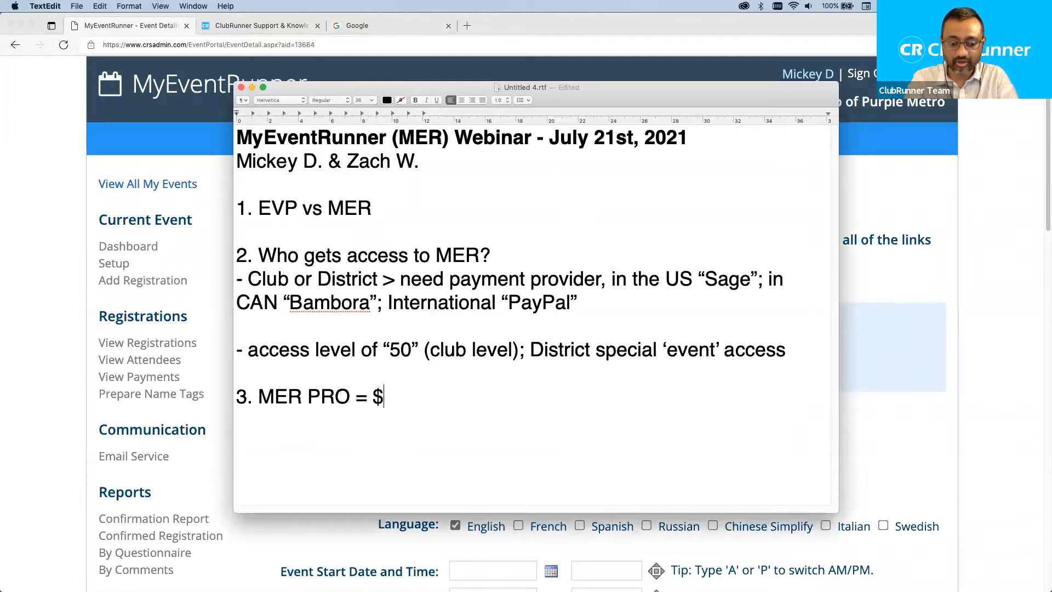
text(1 per registration)
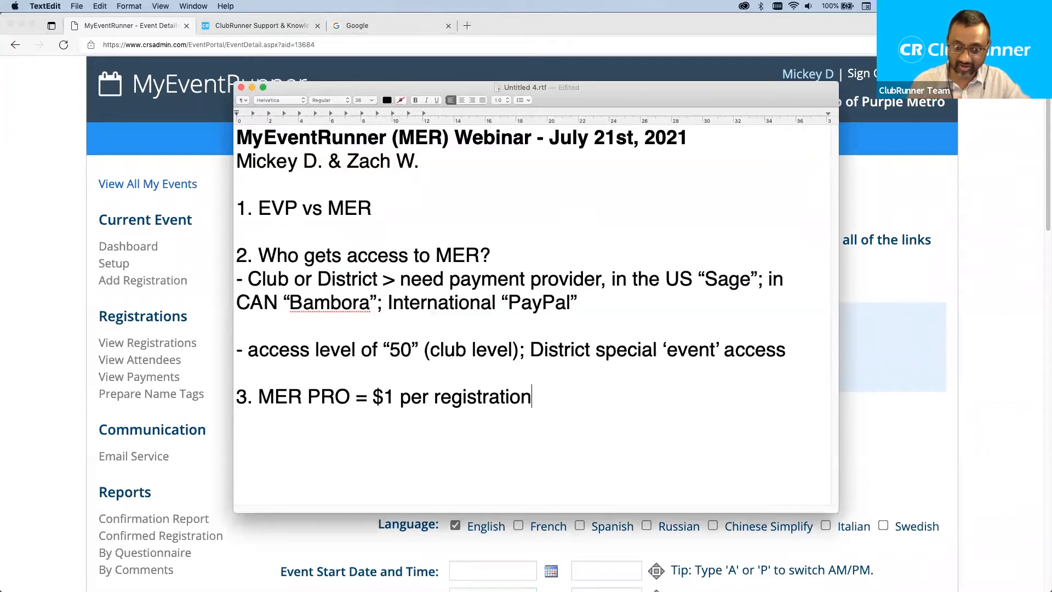
text(/ Lit)
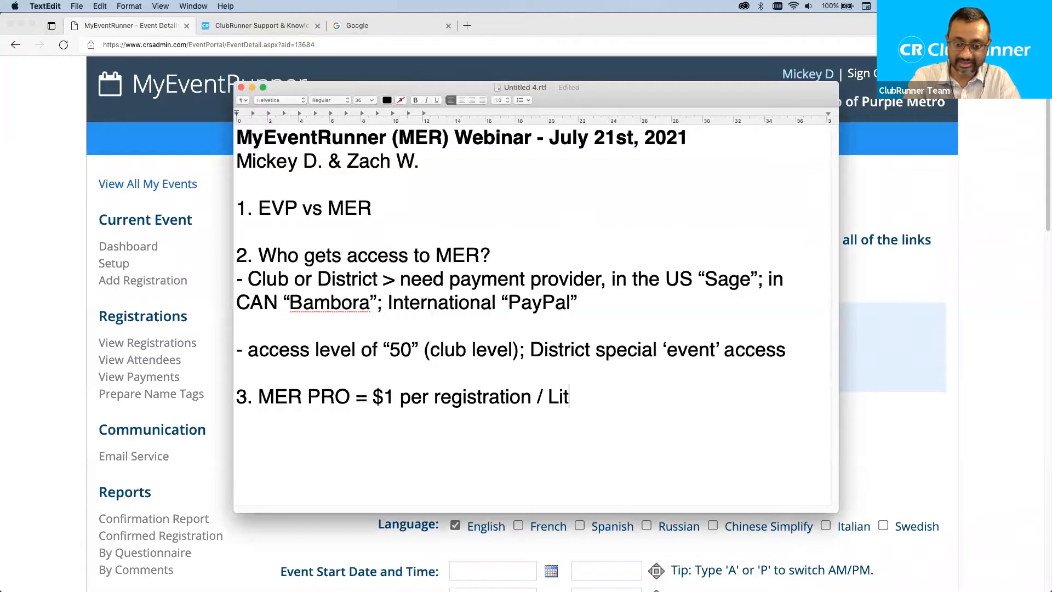
text(e does not have this cost)
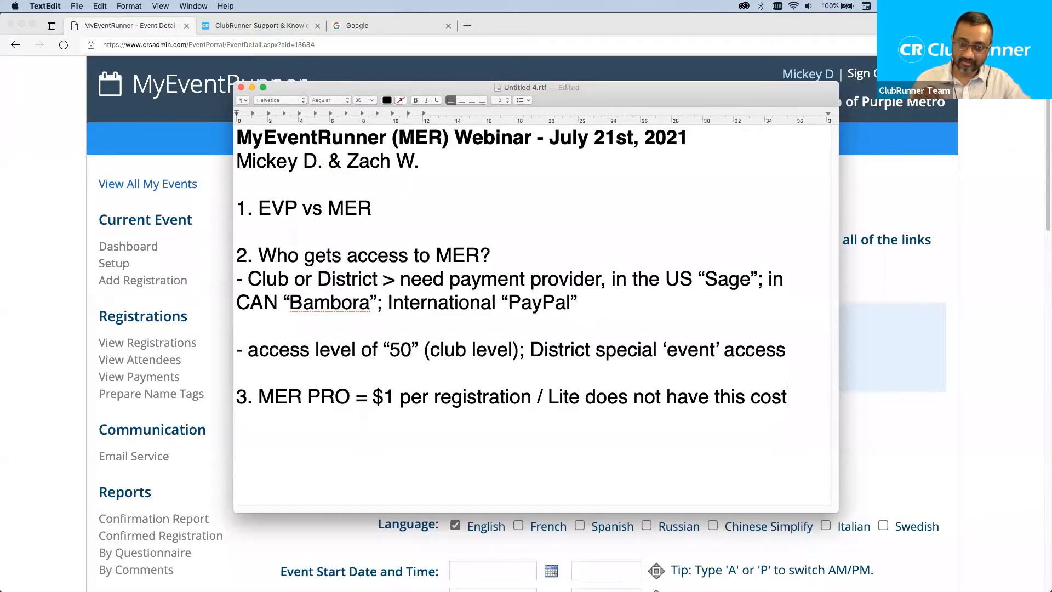
drag(372, 394, 526, 393)
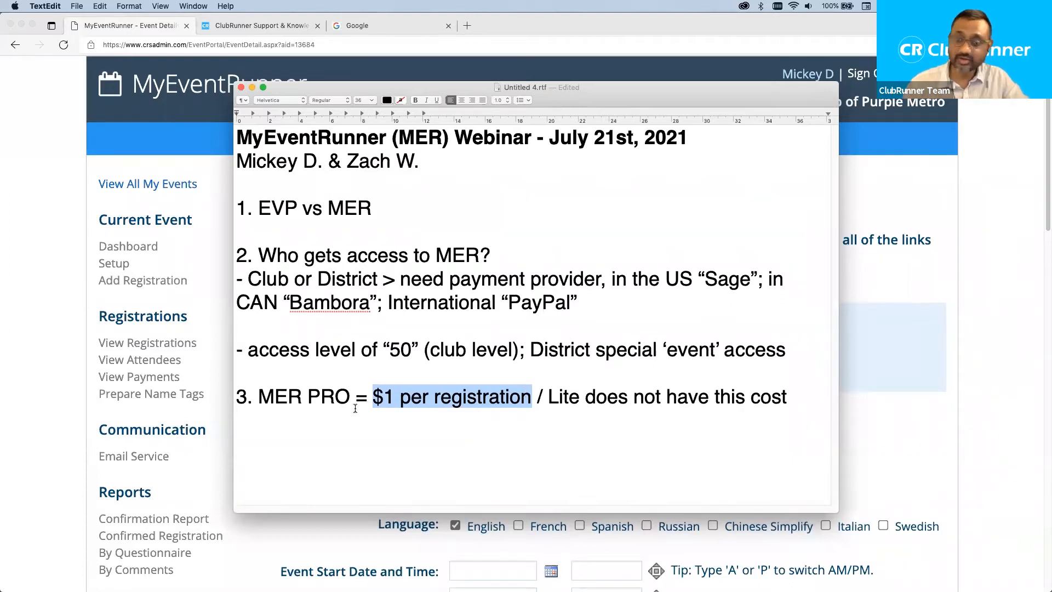
click(918, 327)
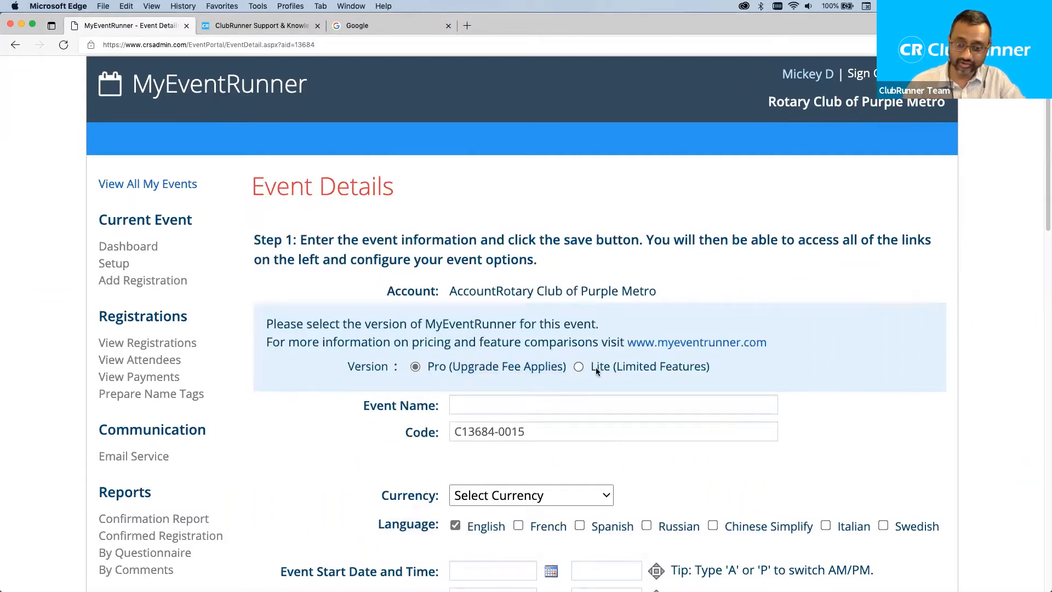
Toggle the event between Lite and Pro again, finishing with Pro selected.
click(577, 367)
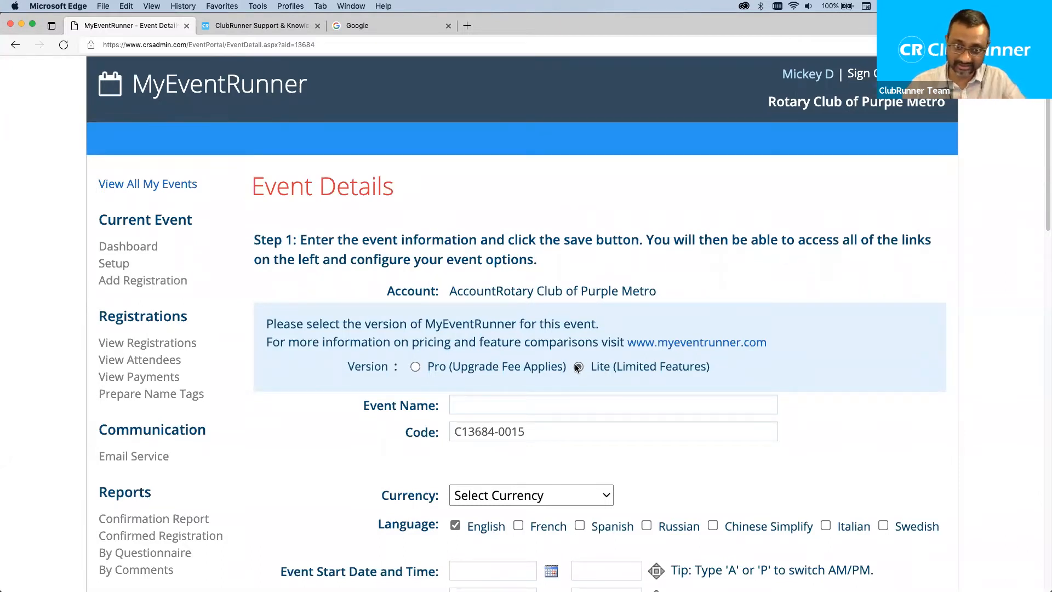
click(414, 367)
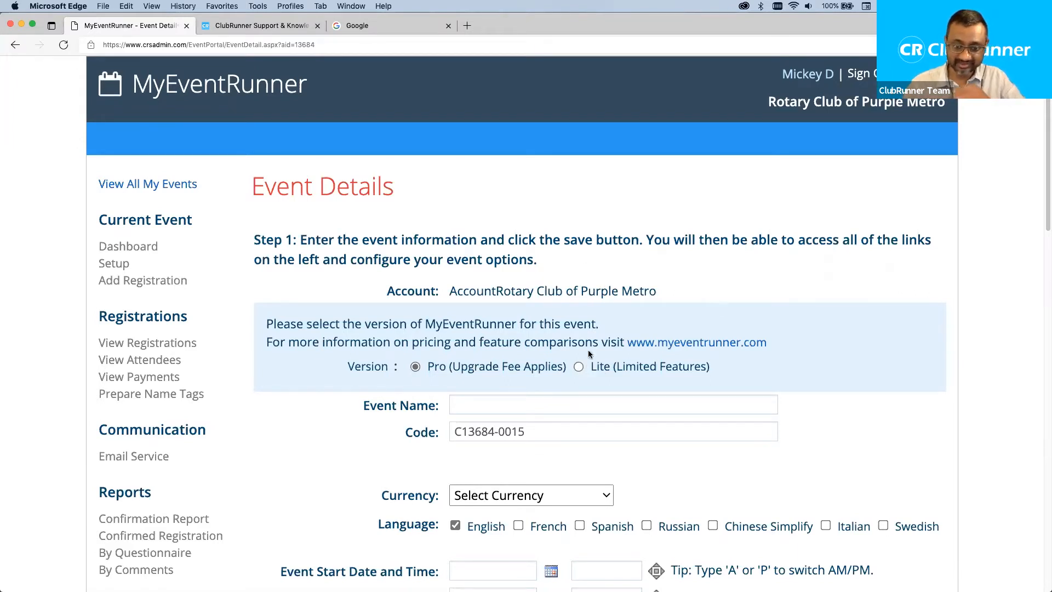
click(578, 367)
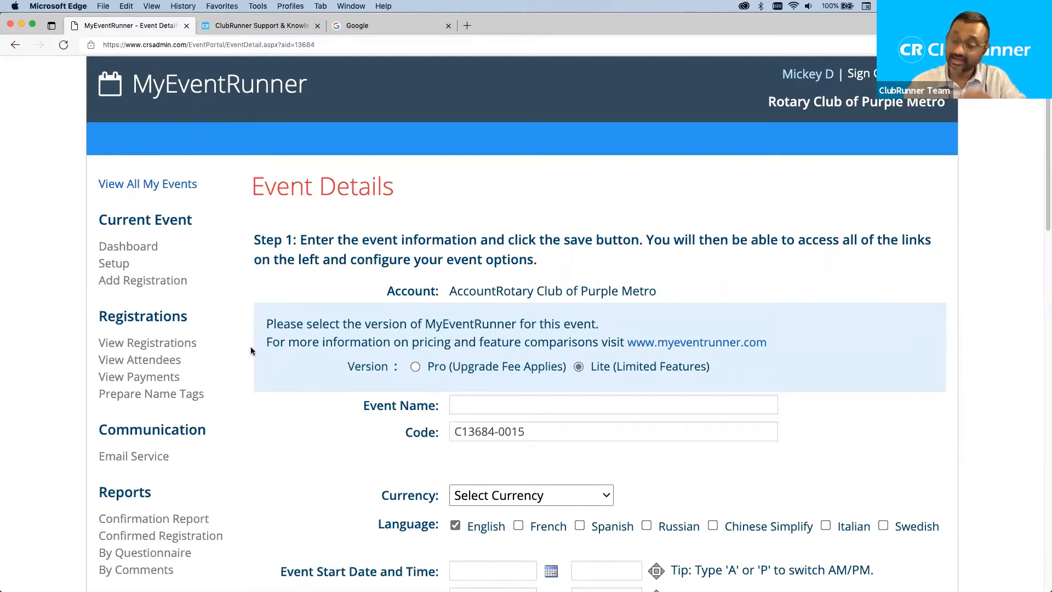
click(415, 367)
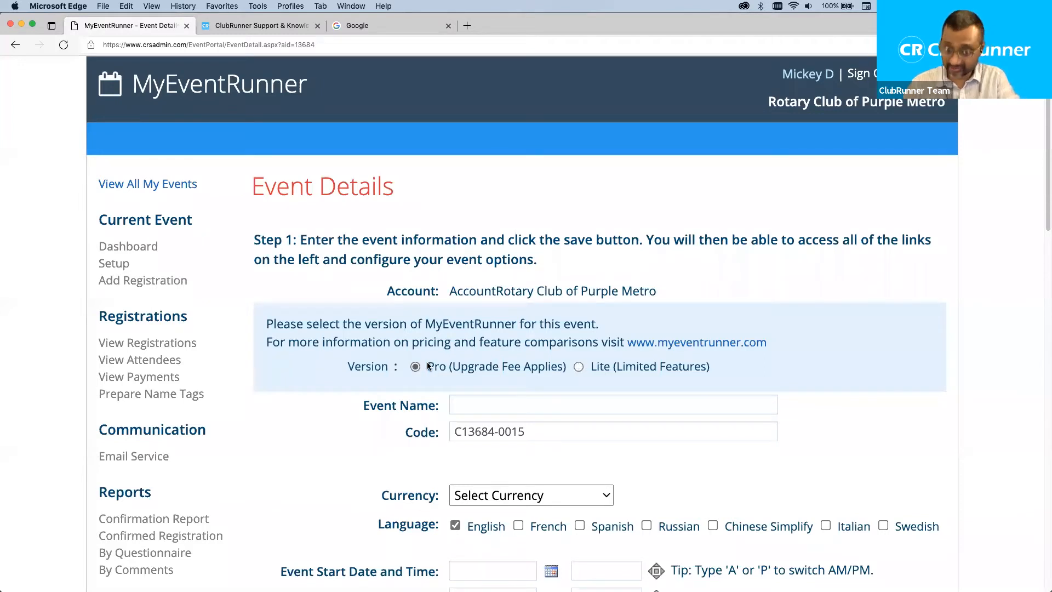
key(super+Tab)
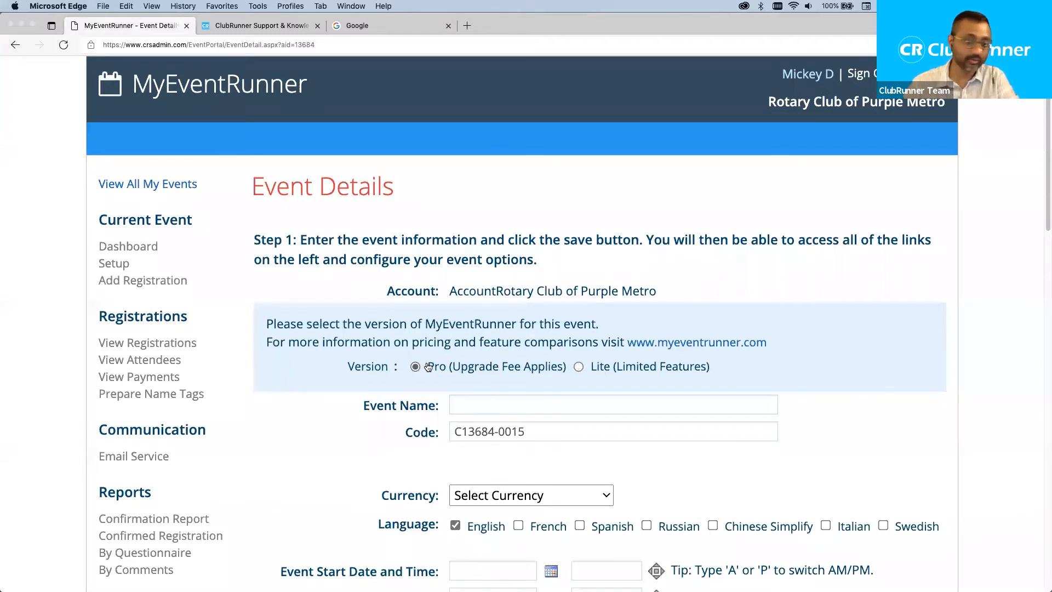
click(422, 397)
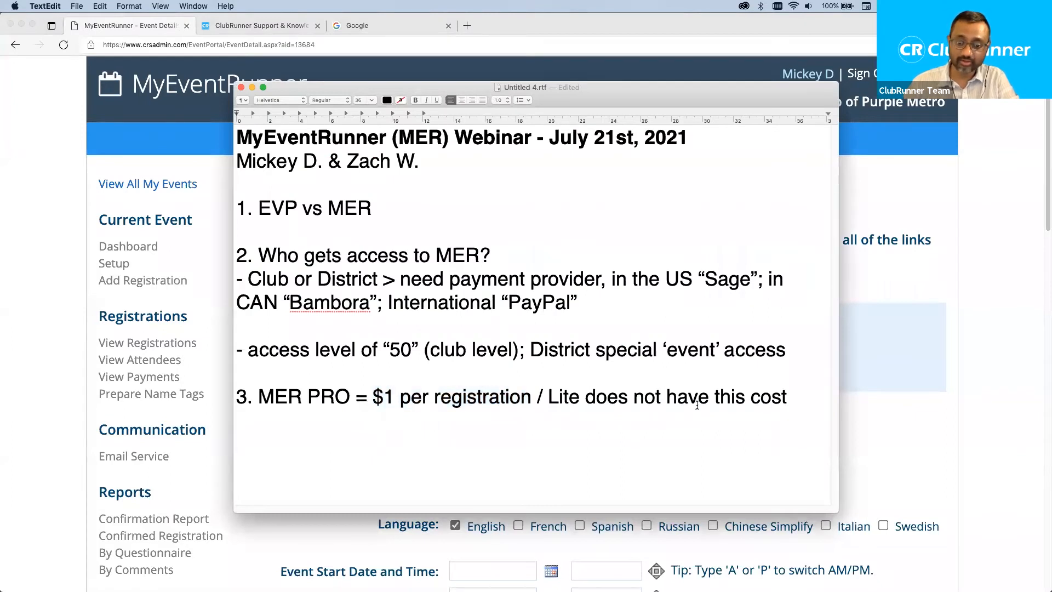
Append '- CR will charge you' after '$1 per registration' in the pricing note.
click(530, 394)
text(- )
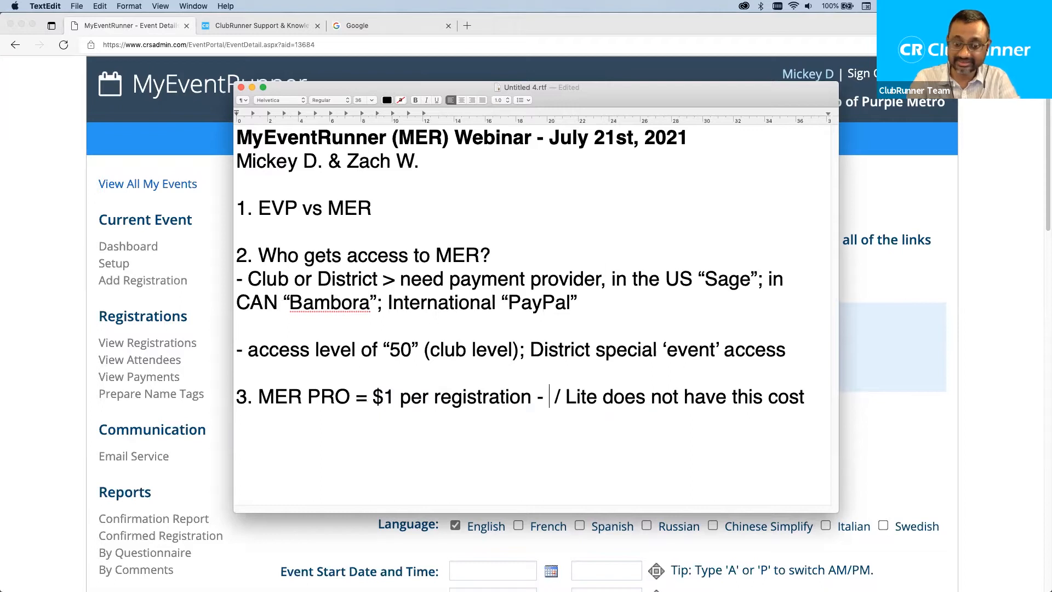
text(CR wil)
text(l charge you)
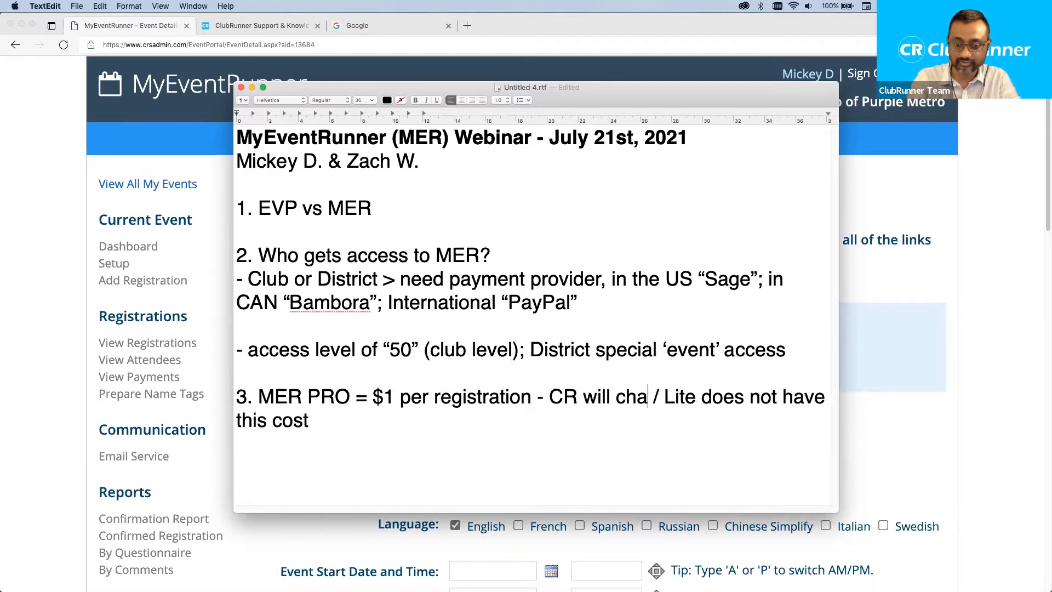
click(918, 371)
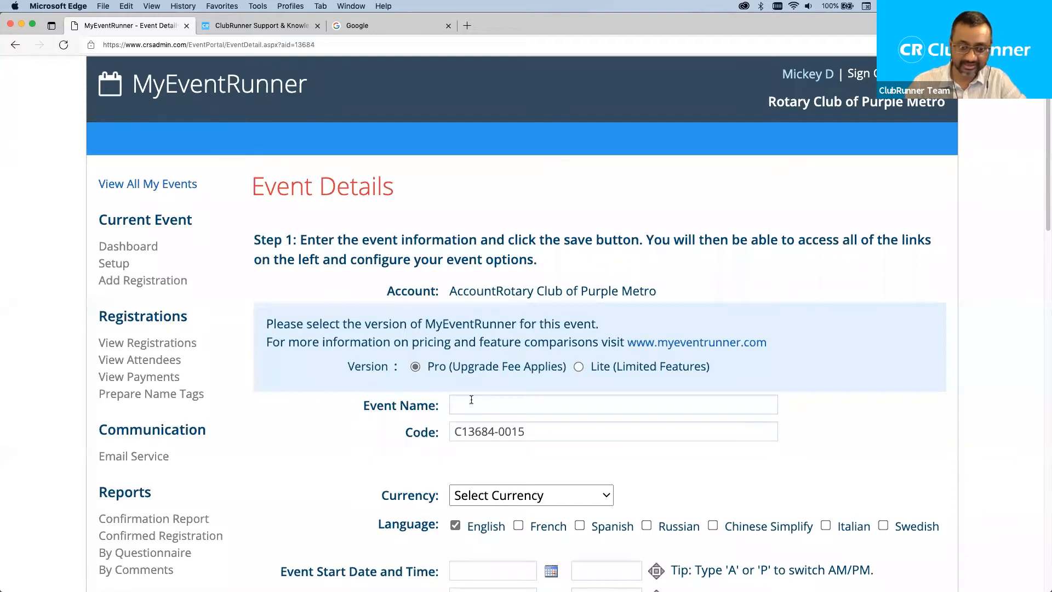
click(511, 411)
Enter 'Rotary Gala Dinner' as the event name, correcting the typos.
scroll(978, 367, down, 2)
scroll(980, 372, down, 1)
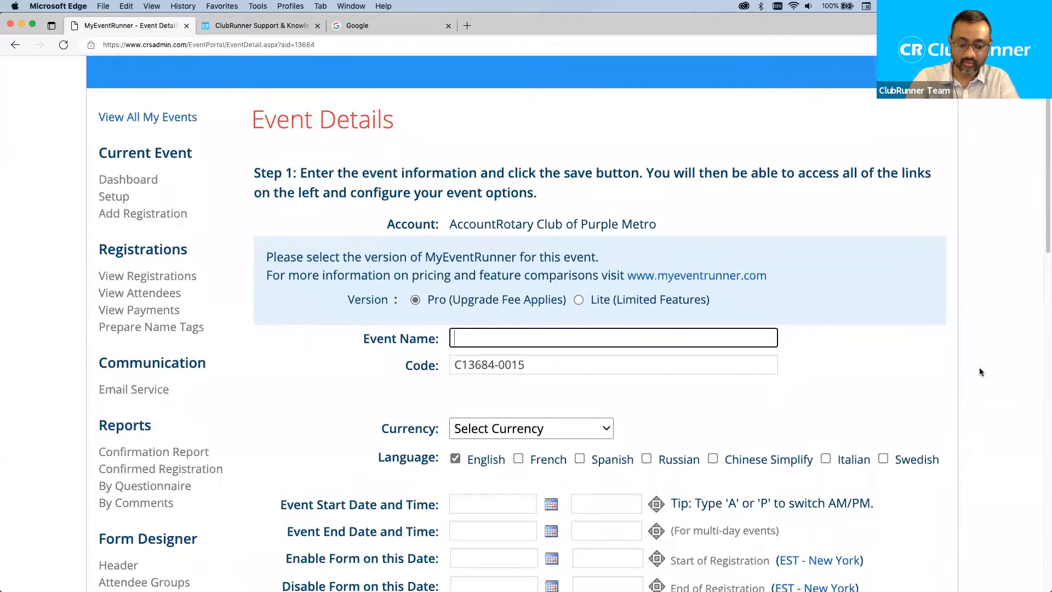
text(Rotary Gala Dinnr)
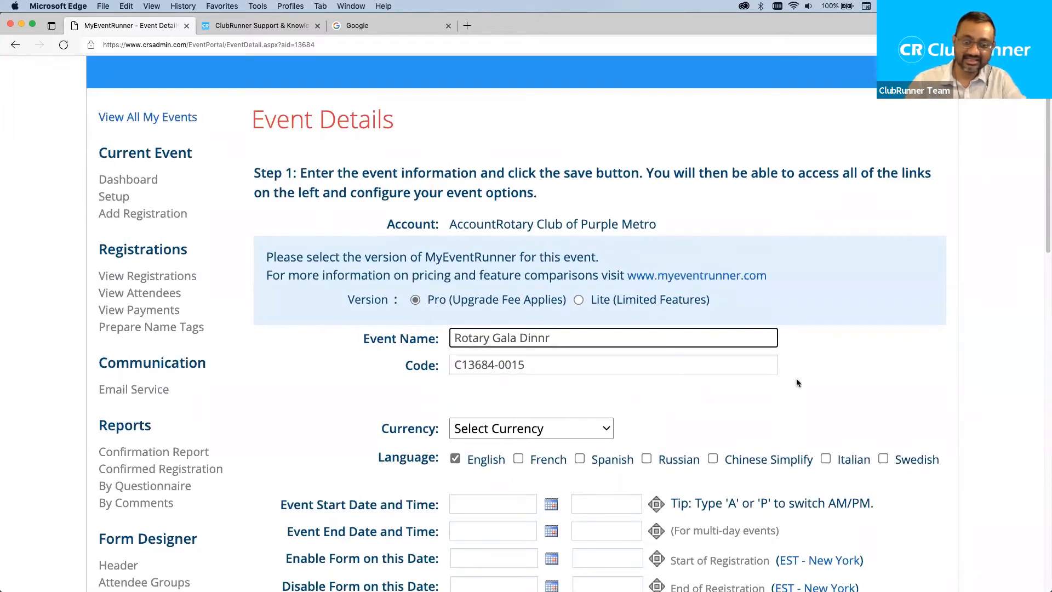
key(Left)
text(e)
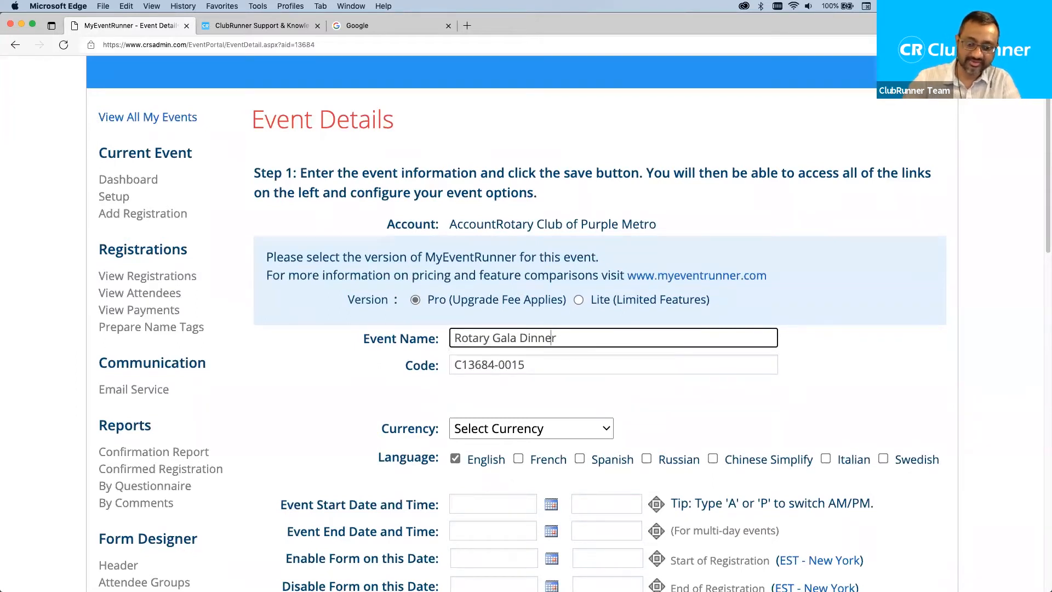
Highlight the event name and select the generated code C13684-0015 for replacement.
click(596, 353)
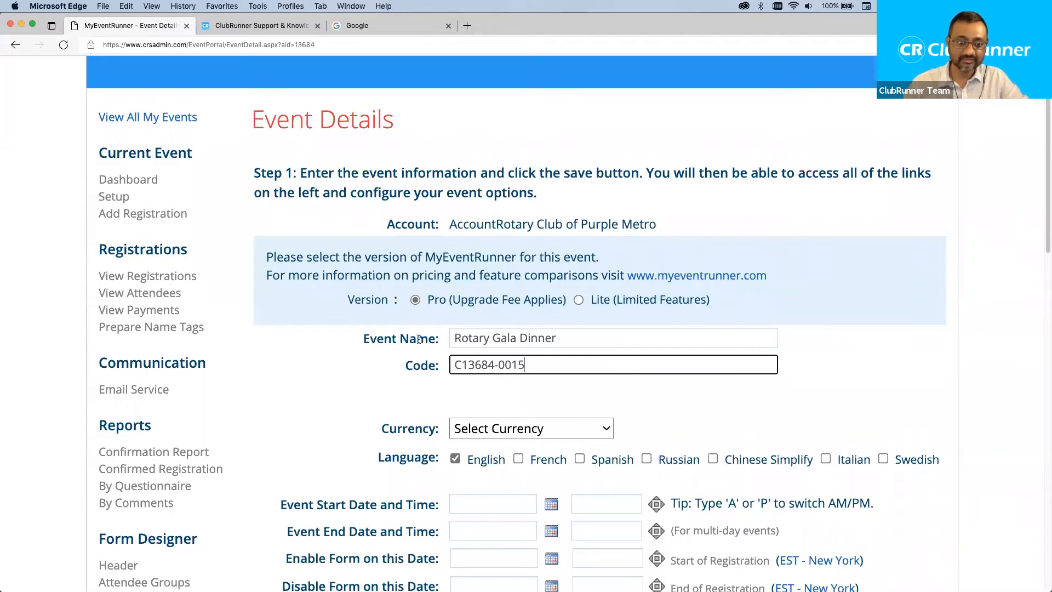
drag(561, 337, 445, 334)
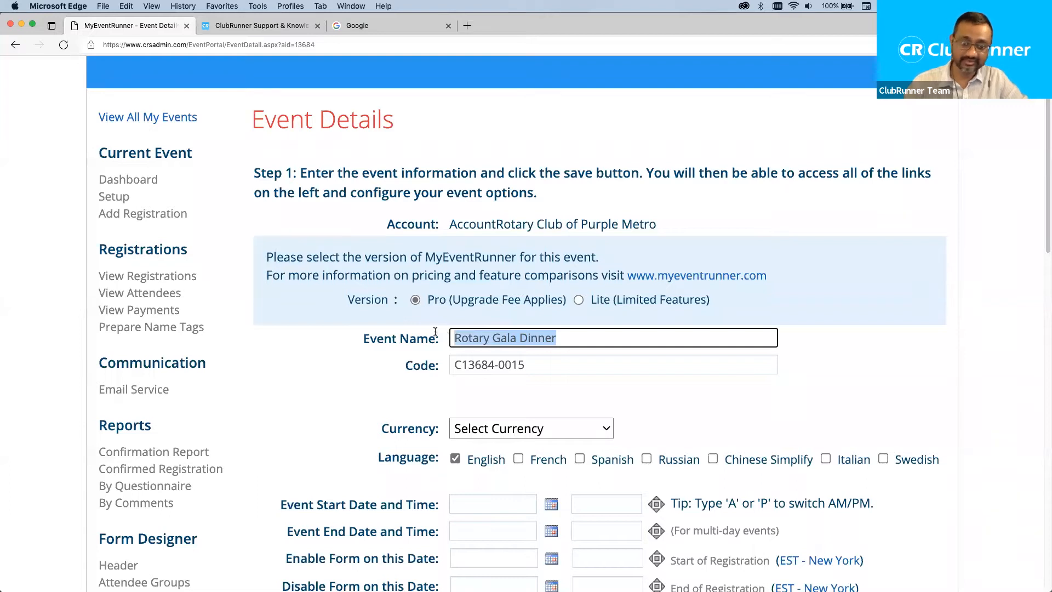
scroll(480, 377, down, 1)
drag(543, 352, 399, 347)
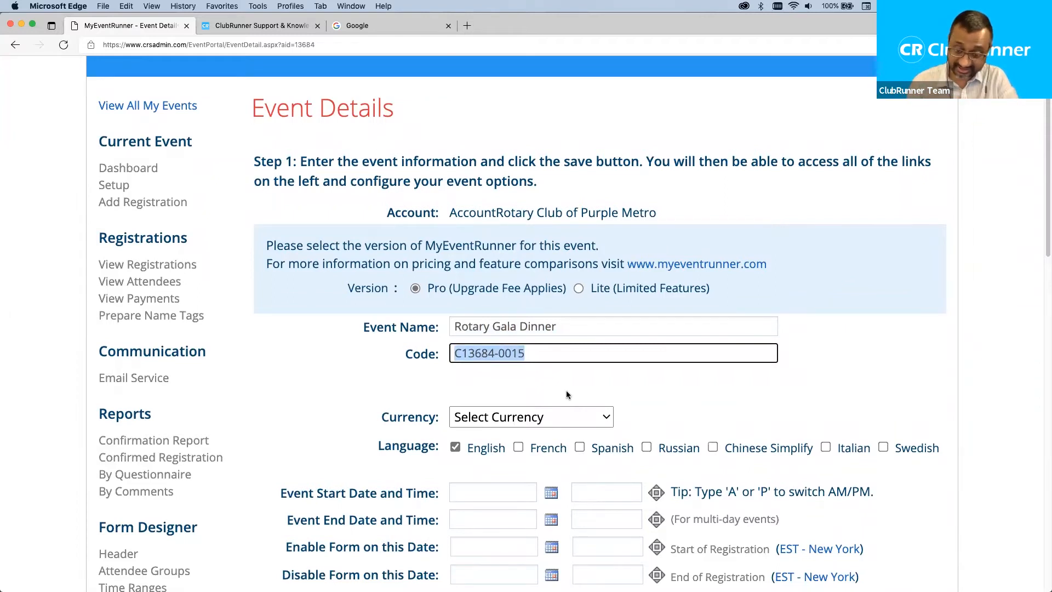
key(super+Tab)
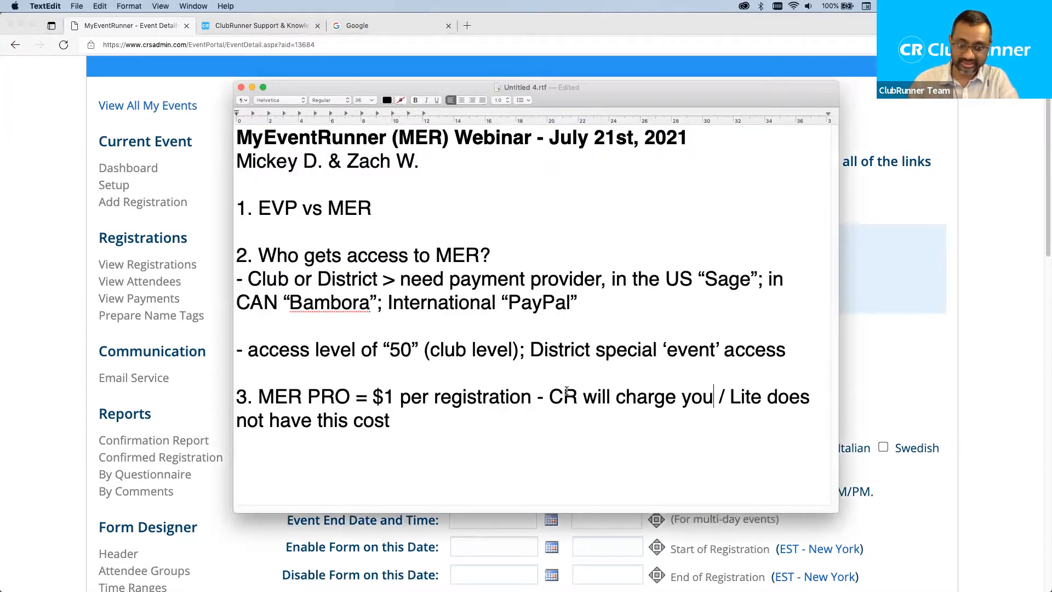
key(super+Tab)
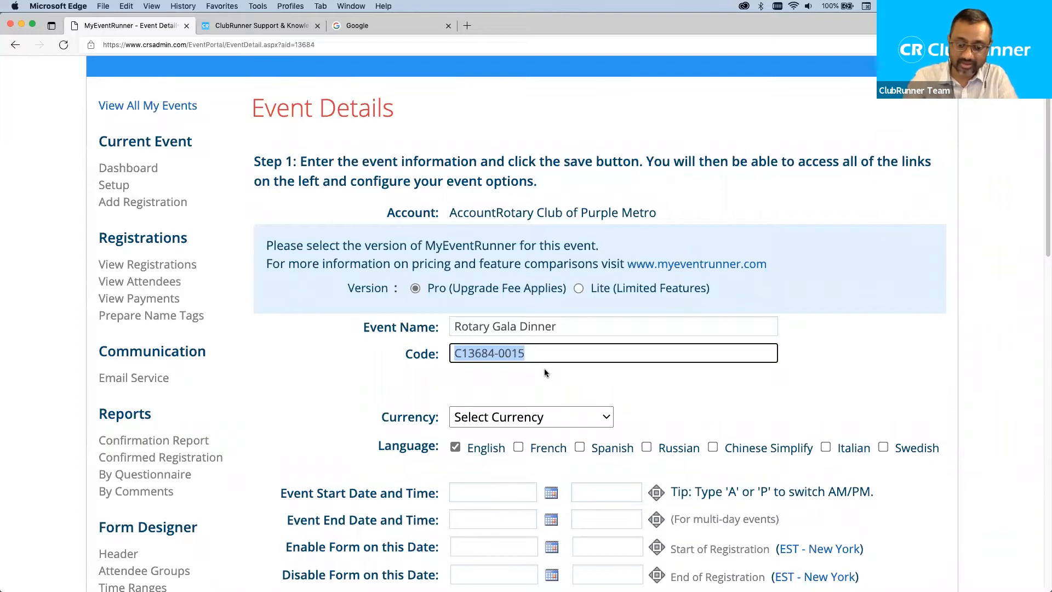
Replace the event code with 'Gala-Dinner-2021'.
text(Gala-dinner)
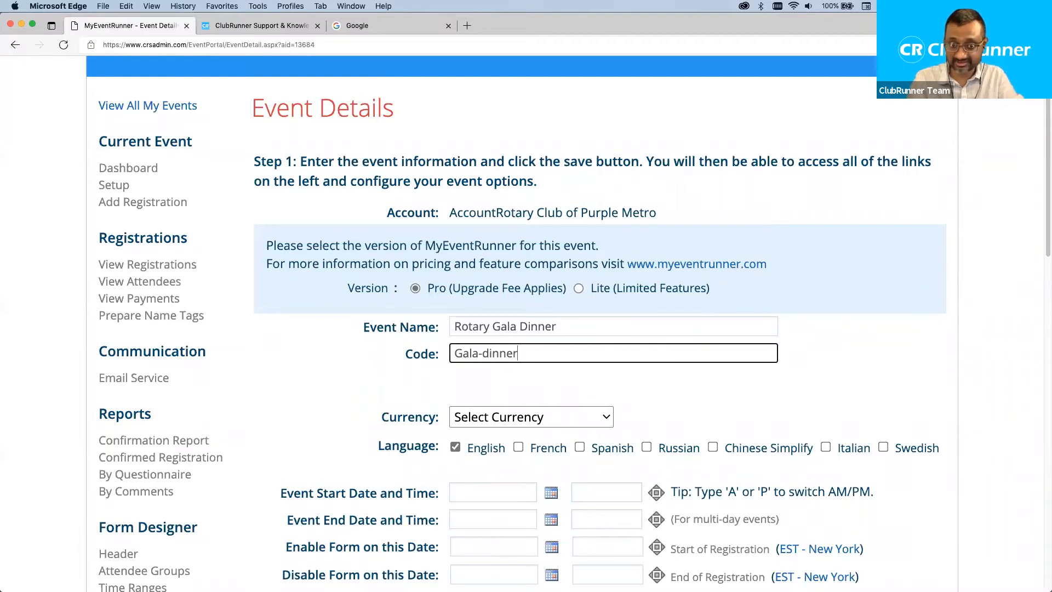
text(-2019)
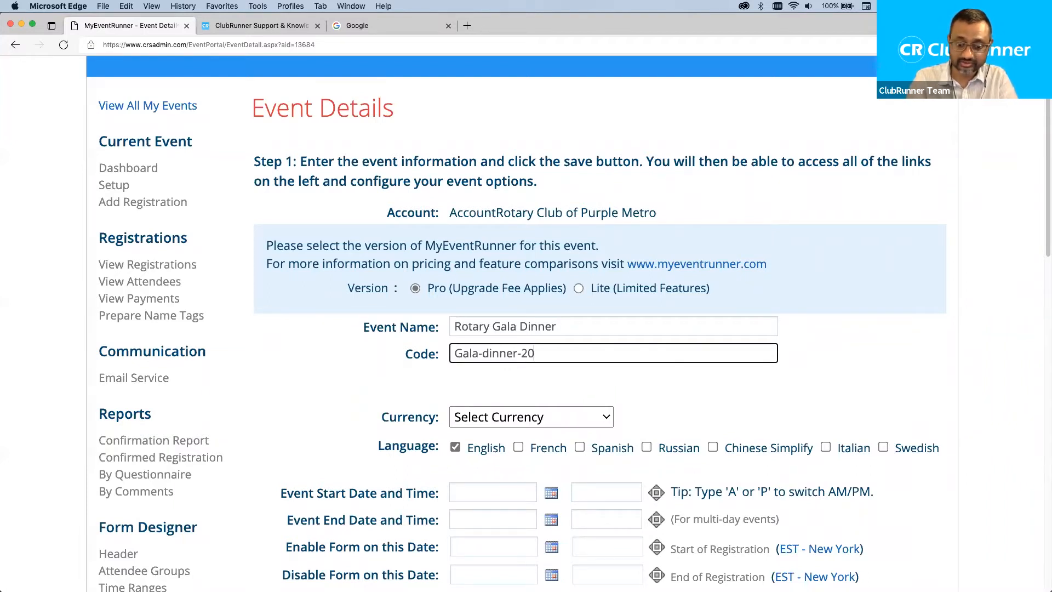
key(BackSpace)
key(BackSpace)
text(21)
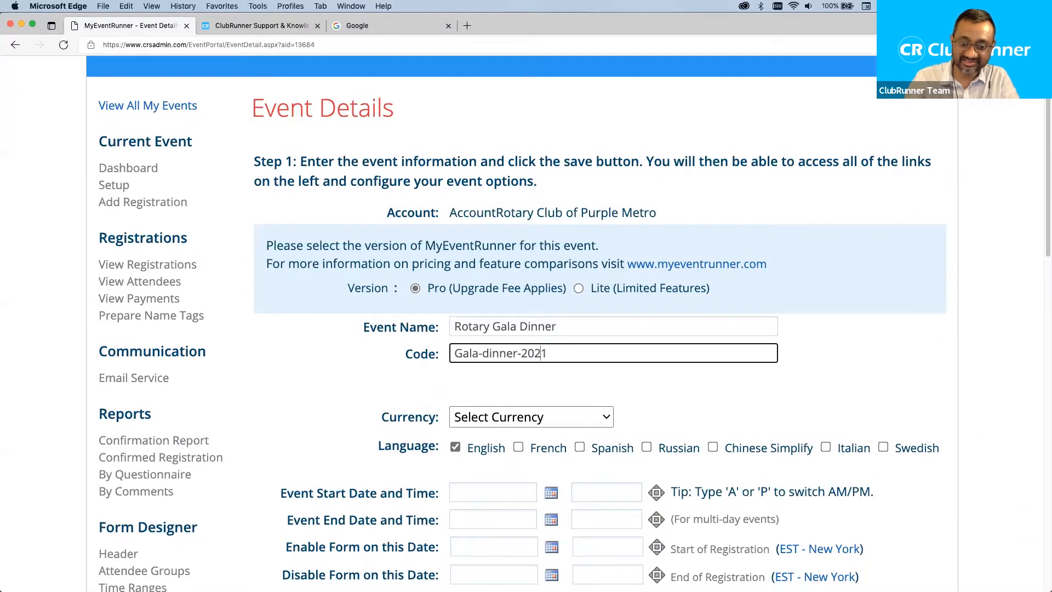
key(BackSpace)
text(D)
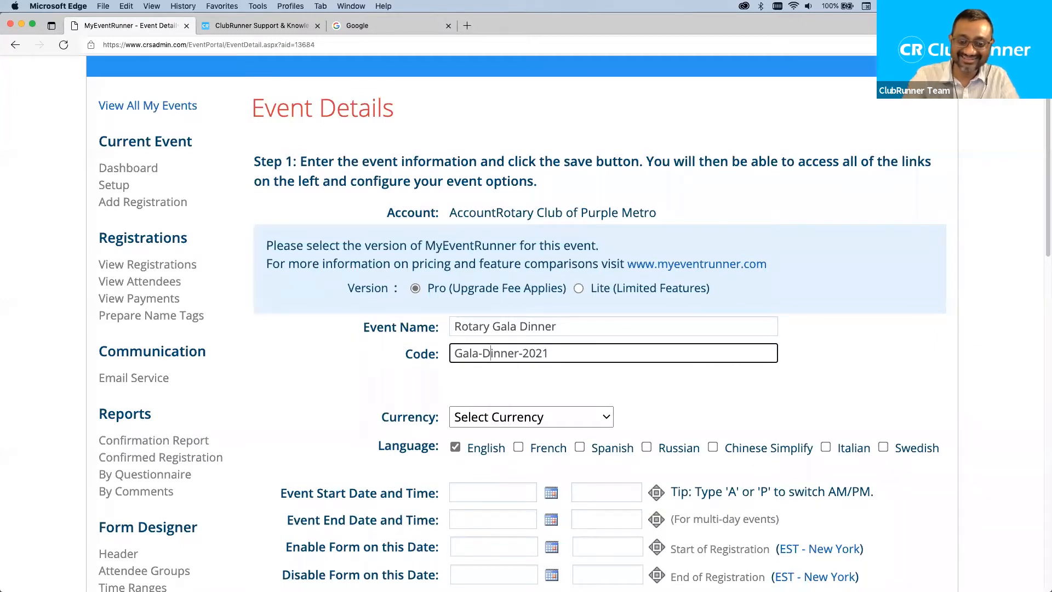
Add '2021' to the event name, making it 'Rotary Gala Dinner 2021'.
click(598, 326)
text(2021)
click(691, 391)
click(452, 326)
drag(478, 325, 606, 325)
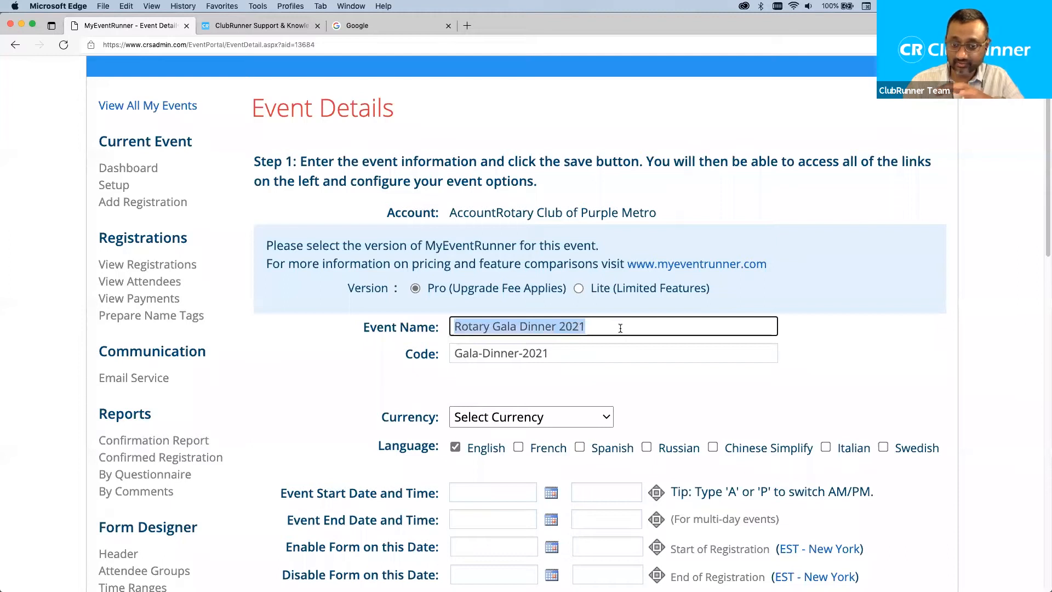
double_click(563, 355)
drag(563, 355, 366, 348)
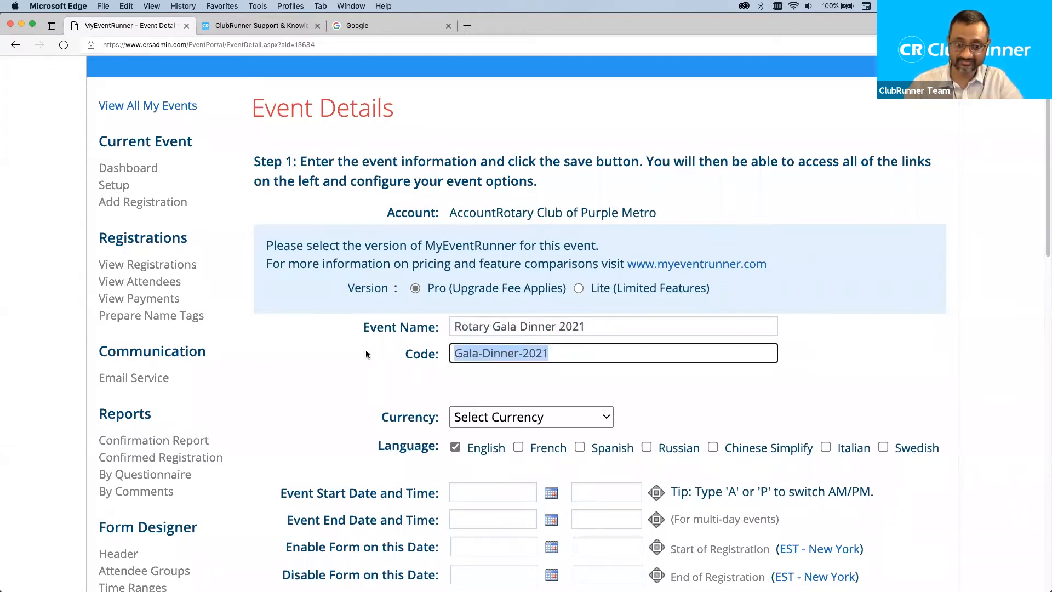
scroll(368, 354, down, 1)
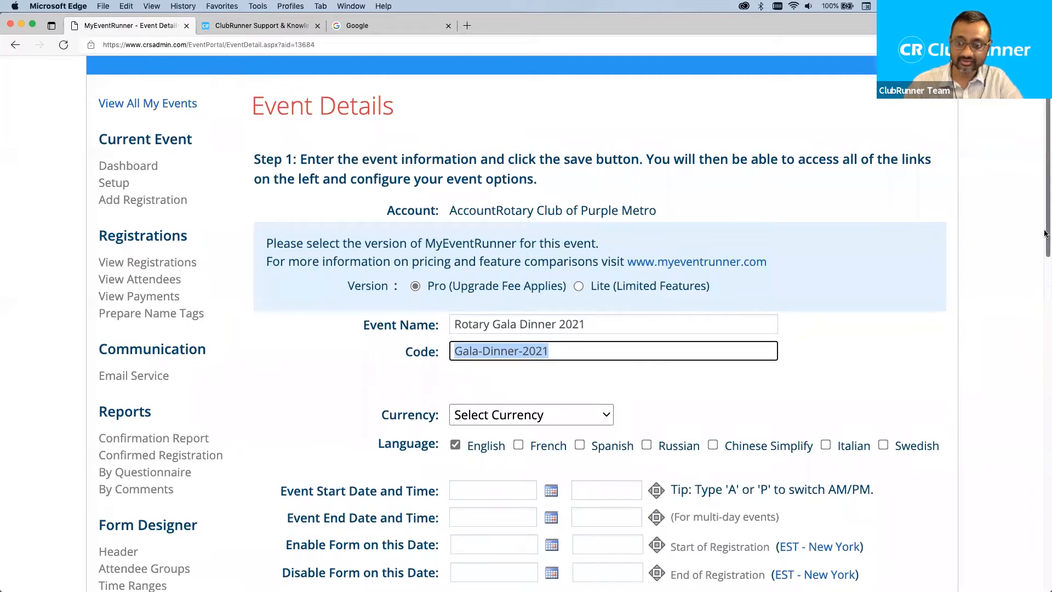
scroll(1041, 257, down, 5)
scroll(1037, 299, down, 2)
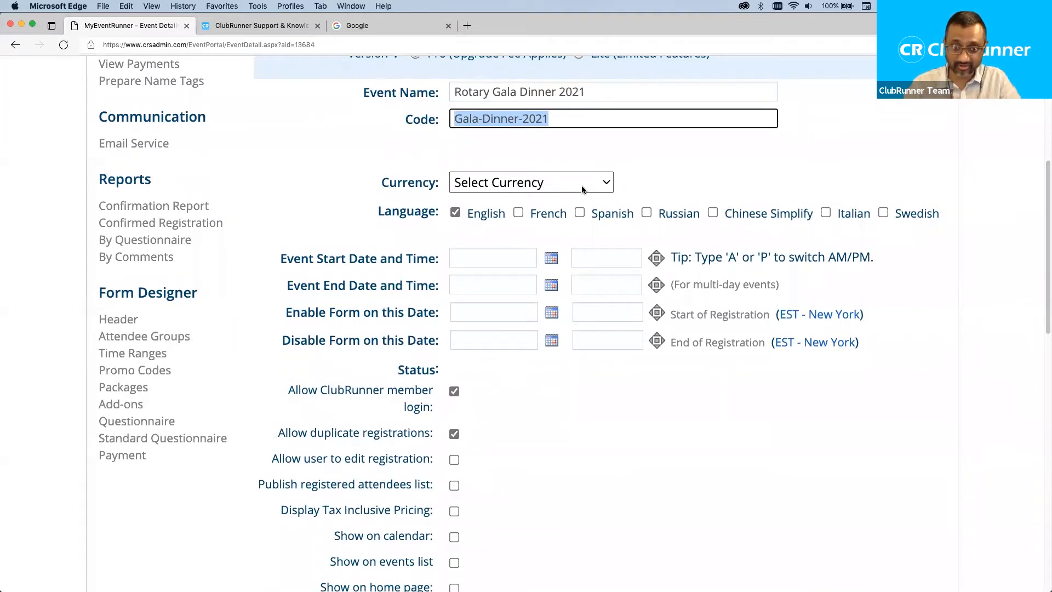
click(519, 186)
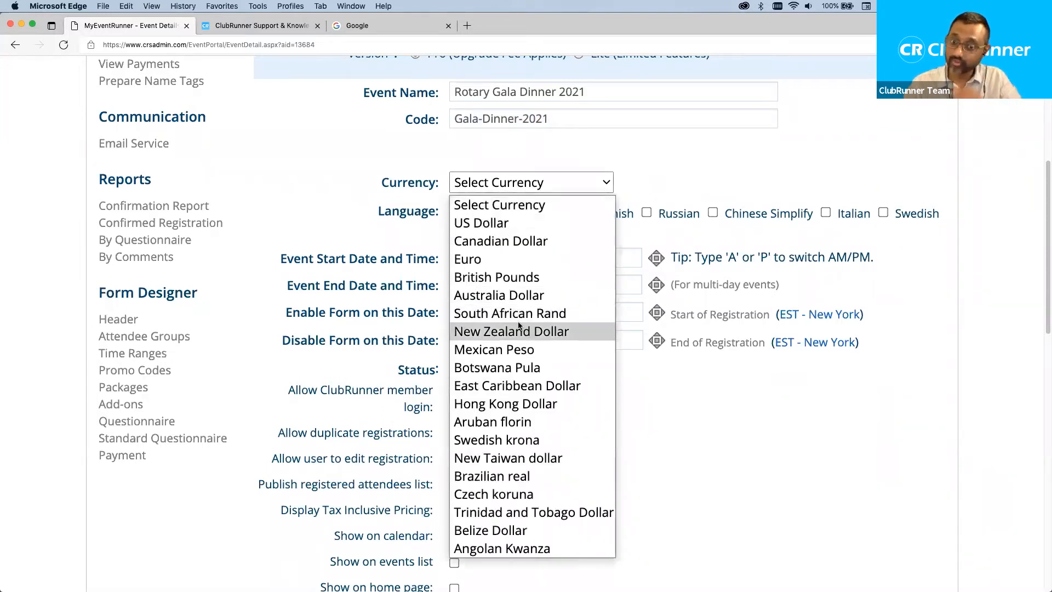
click(517, 223)
click(455, 214)
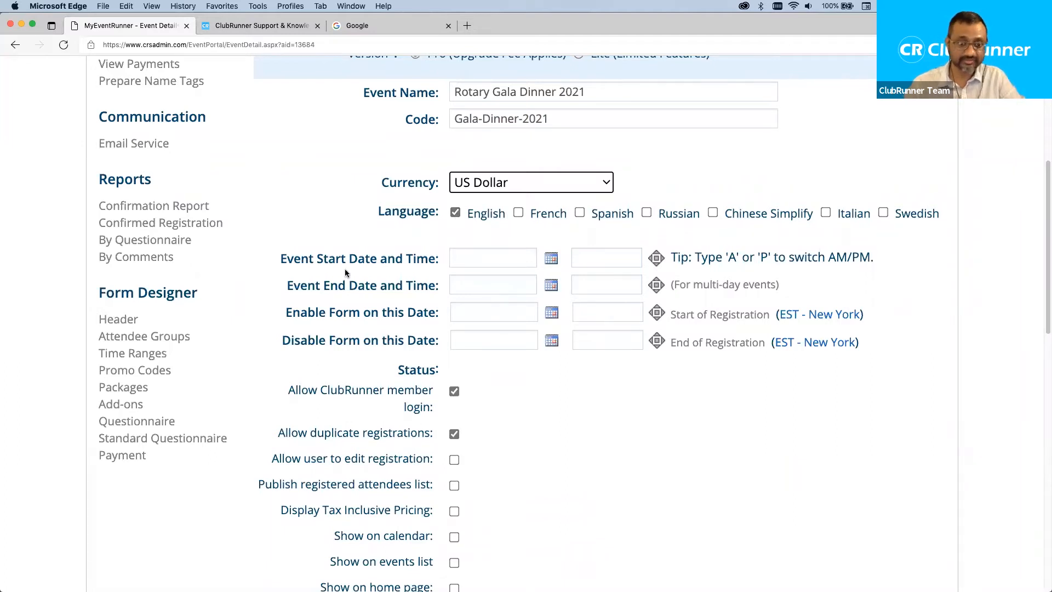
click(275, 255)
drag(275, 256, 349, 259)
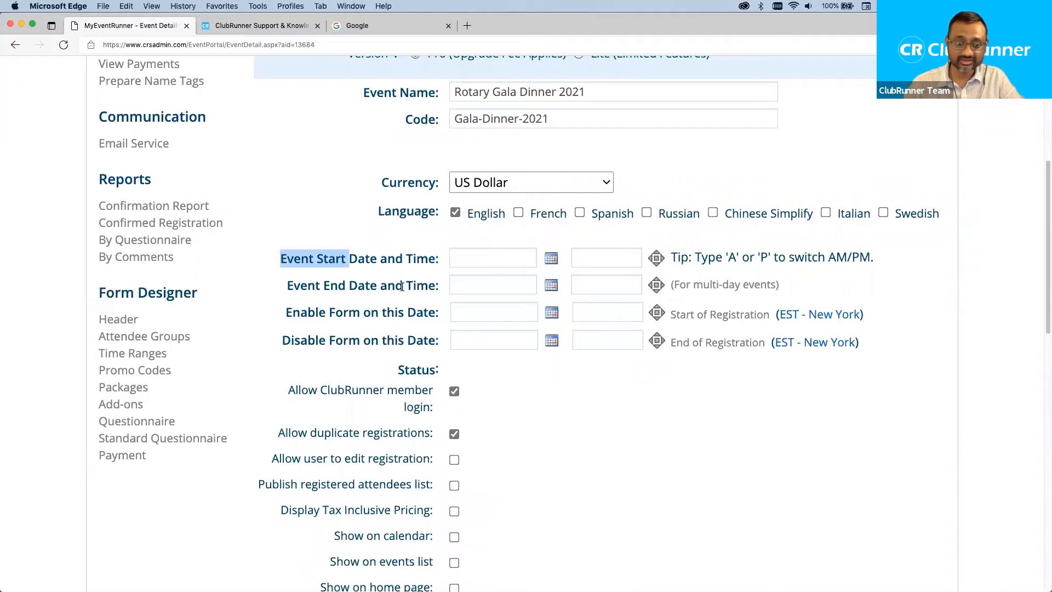
click(463, 301)
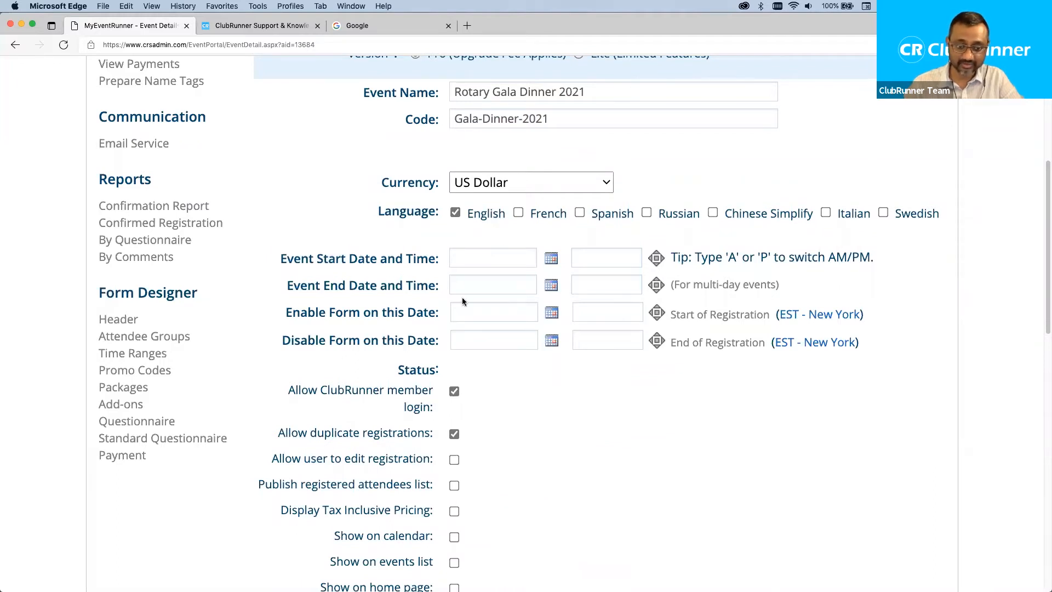
click(457, 260)
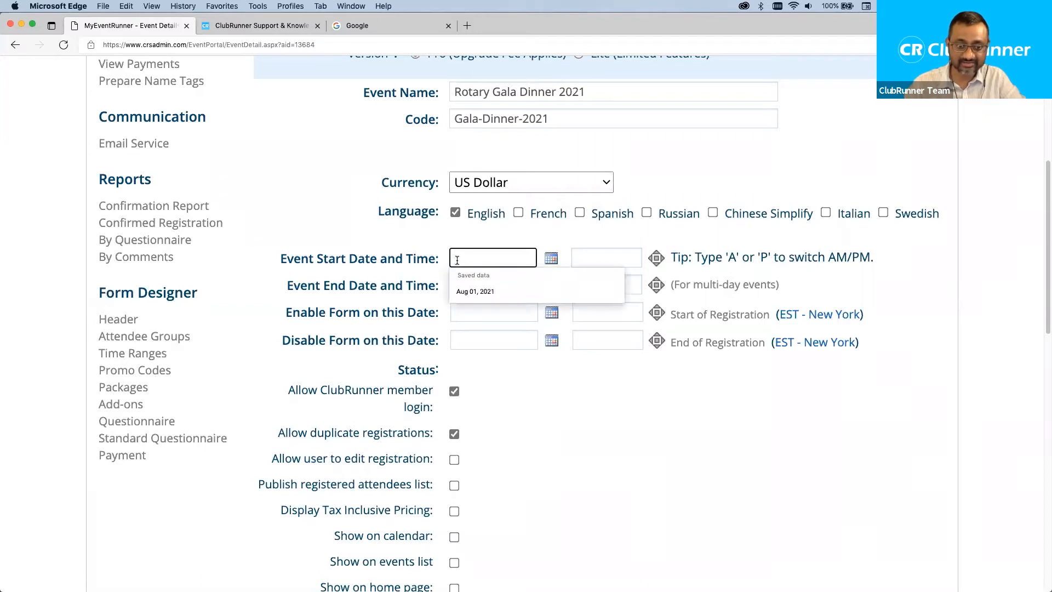
Set the event start date to Aug 01, 2021.
click(552, 259)
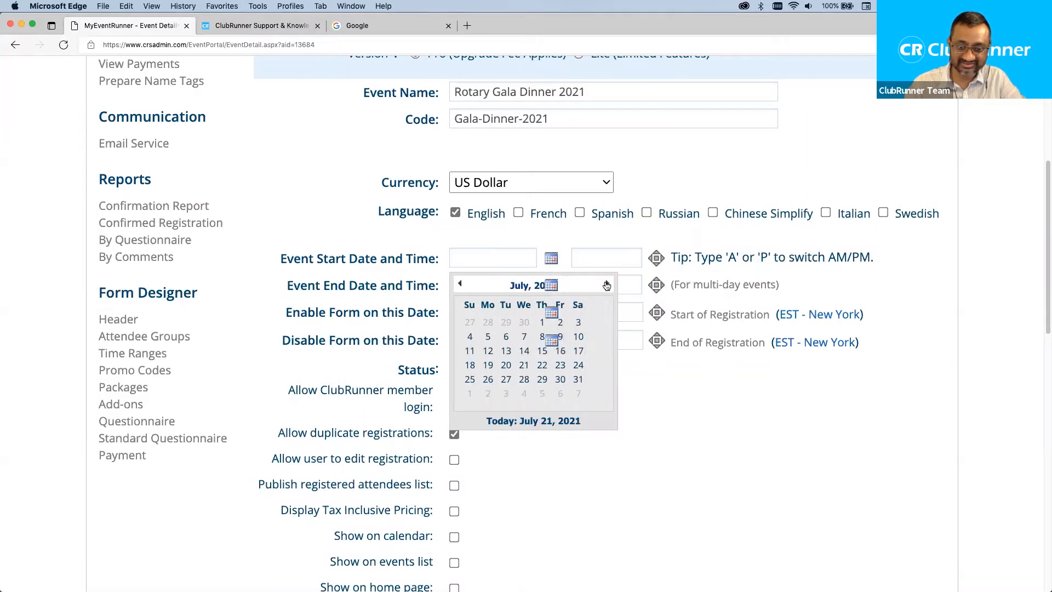
click(606, 285)
click(551, 258)
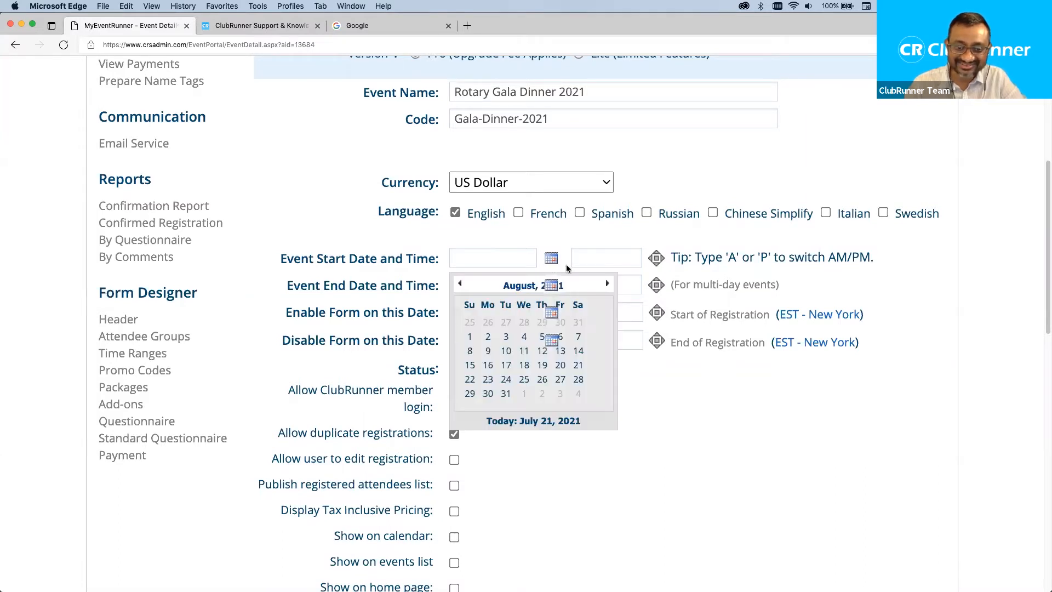
click(555, 239)
key(super+minus)
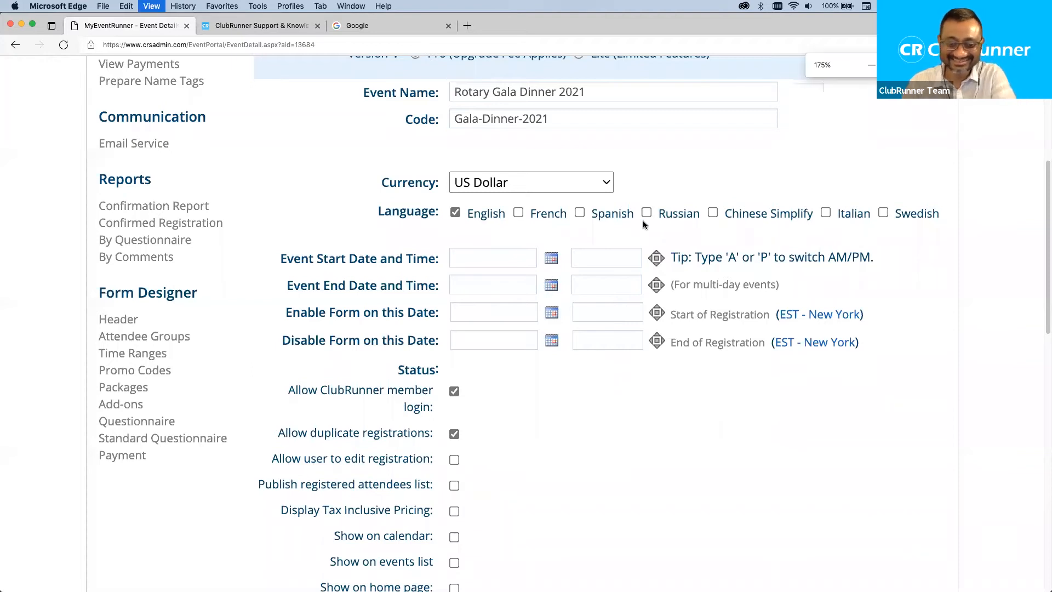
key(super+equal)
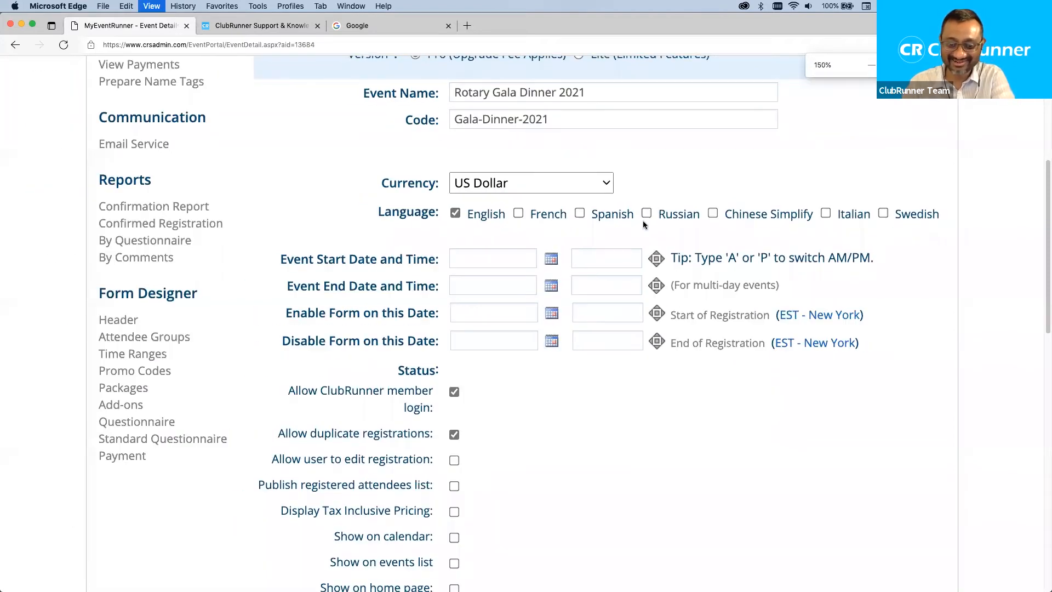
click(551, 262)
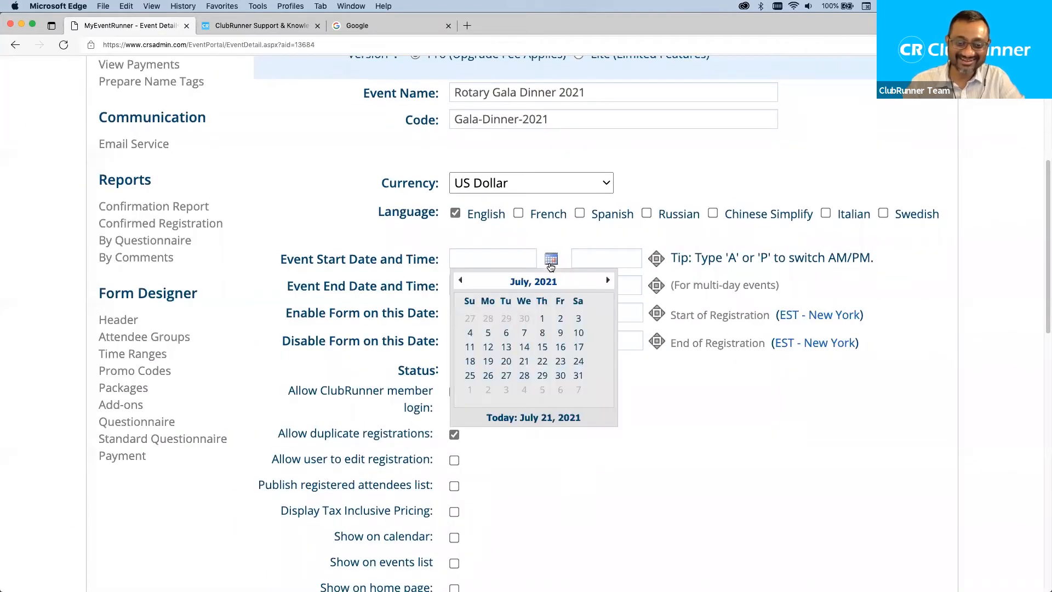
click(610, 283)
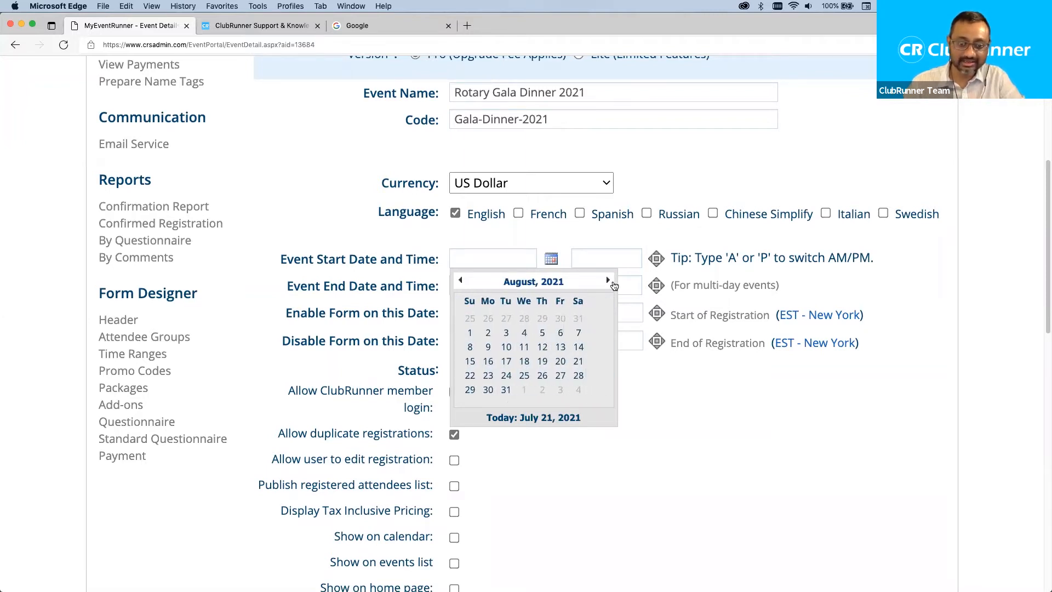
click(470, 333)
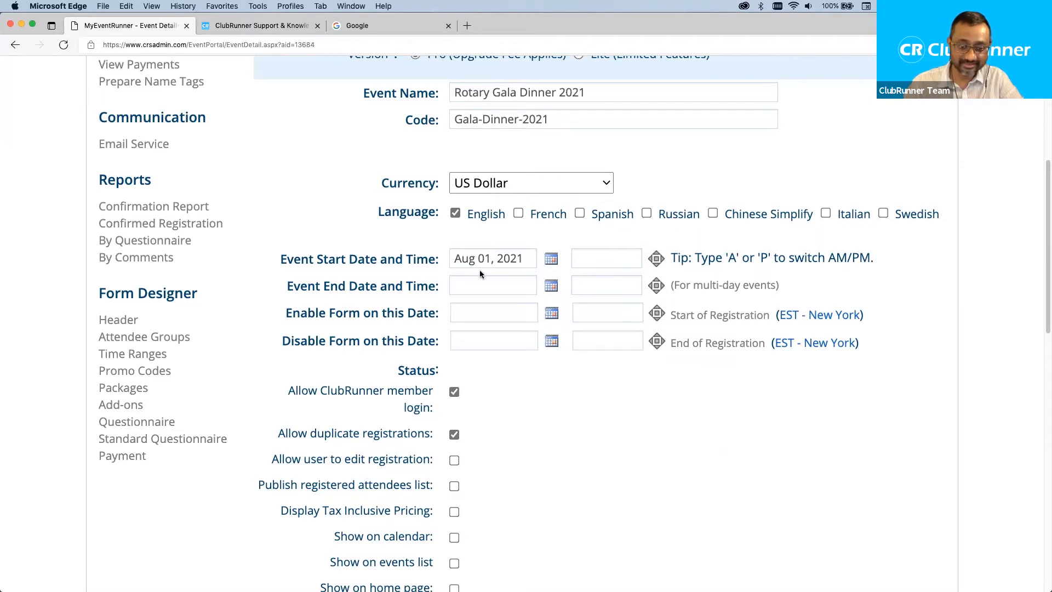
Set the event end date to Aug 01, 2021.
click(552, 293)
click(607, 308)
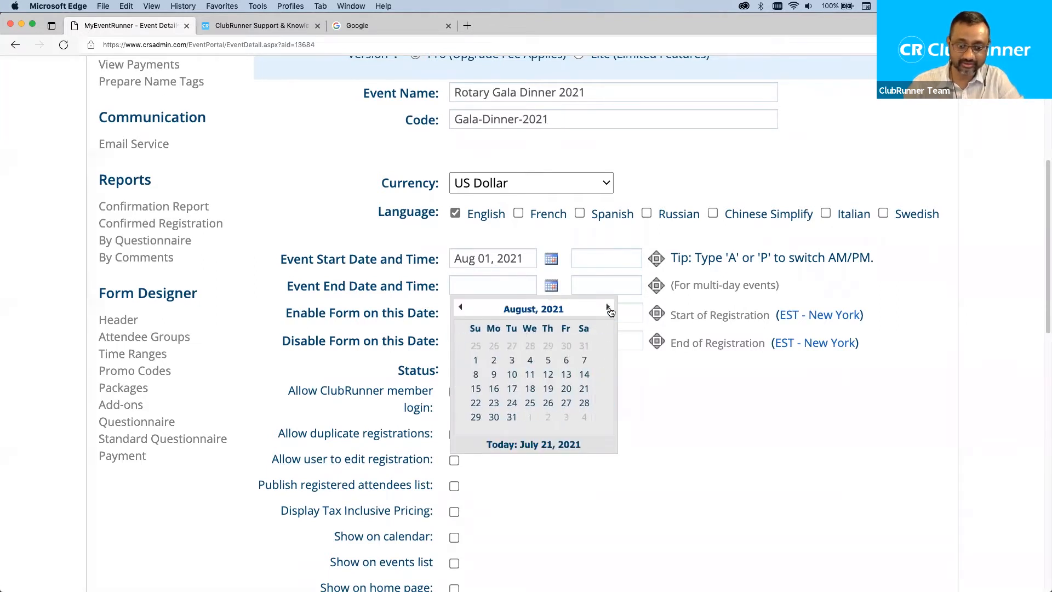
click(474, 358)
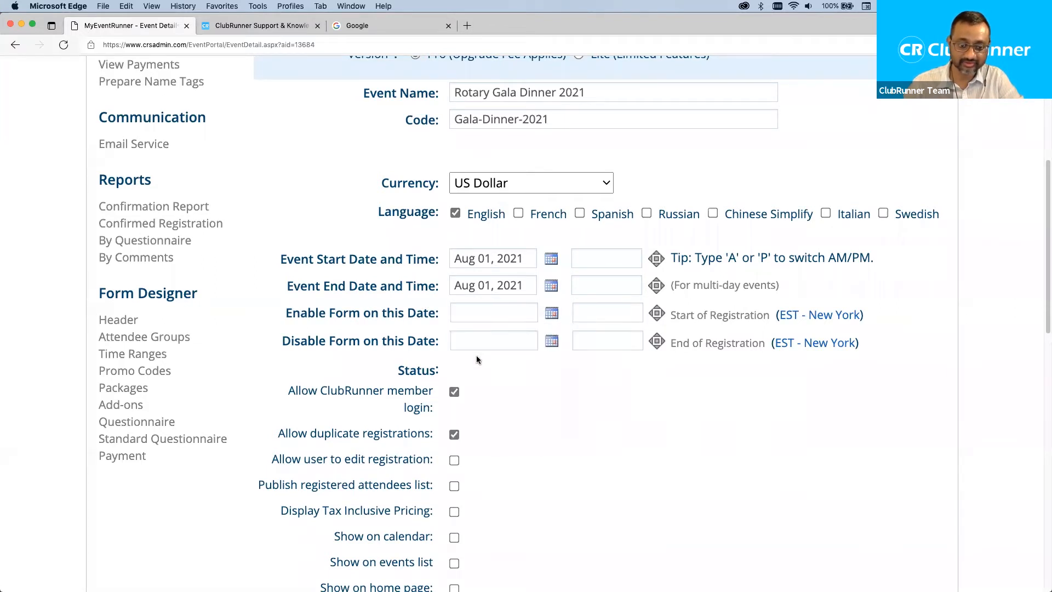
click(595, 259)
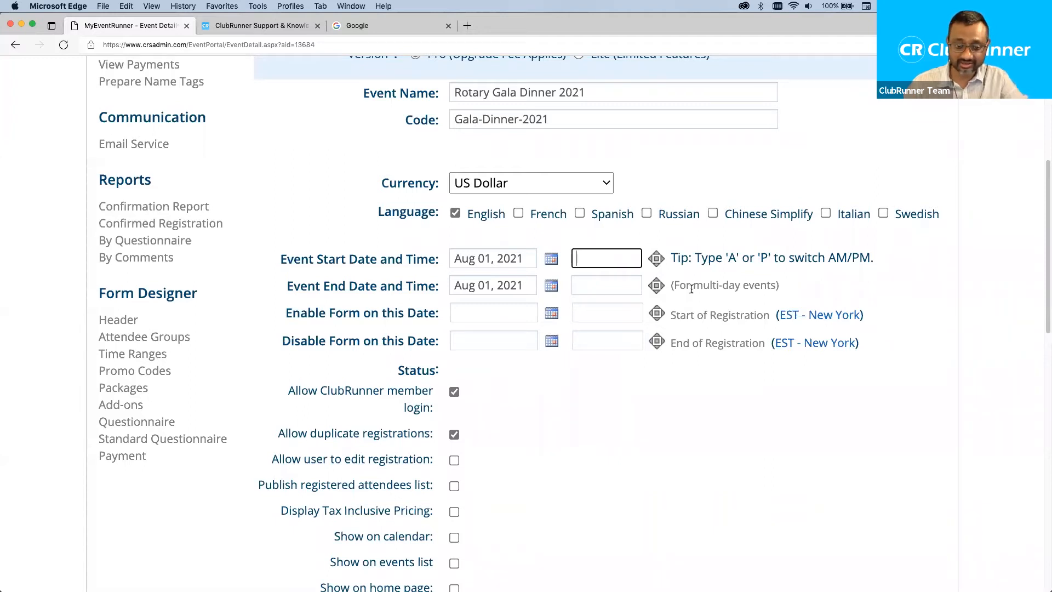
Set the event start time to 05:00 PM and the end time to 11:00 PM.
text(5:15 PM)
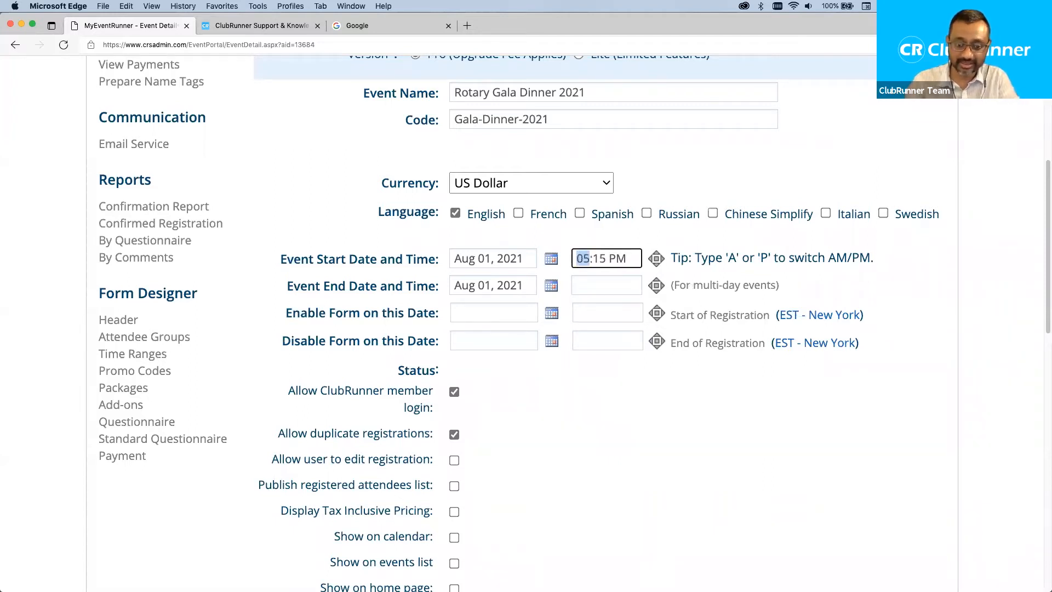
key(Tab)
text(0)
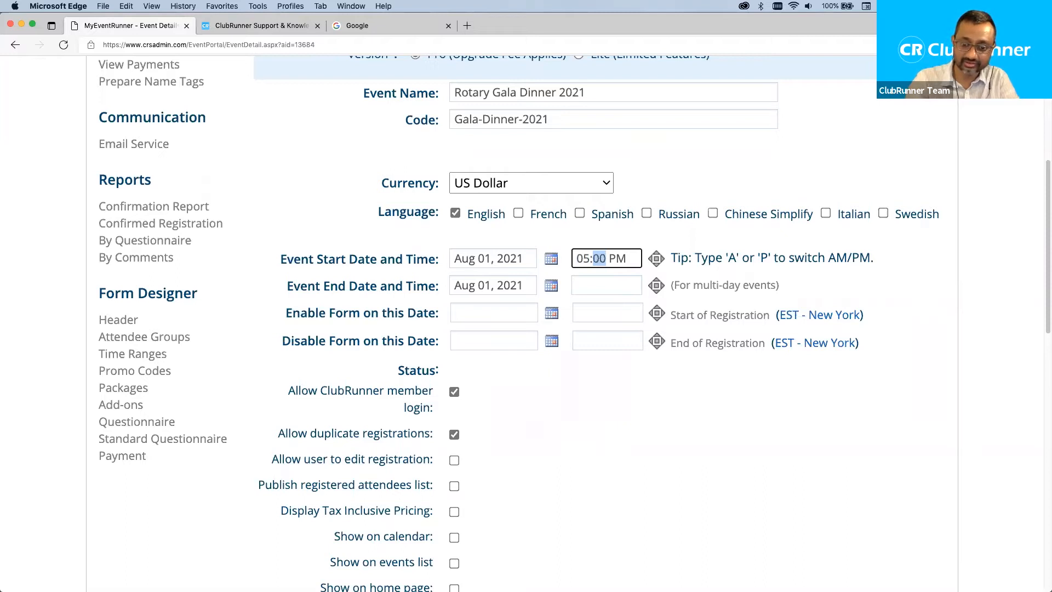
click(593, 282)
text(110)
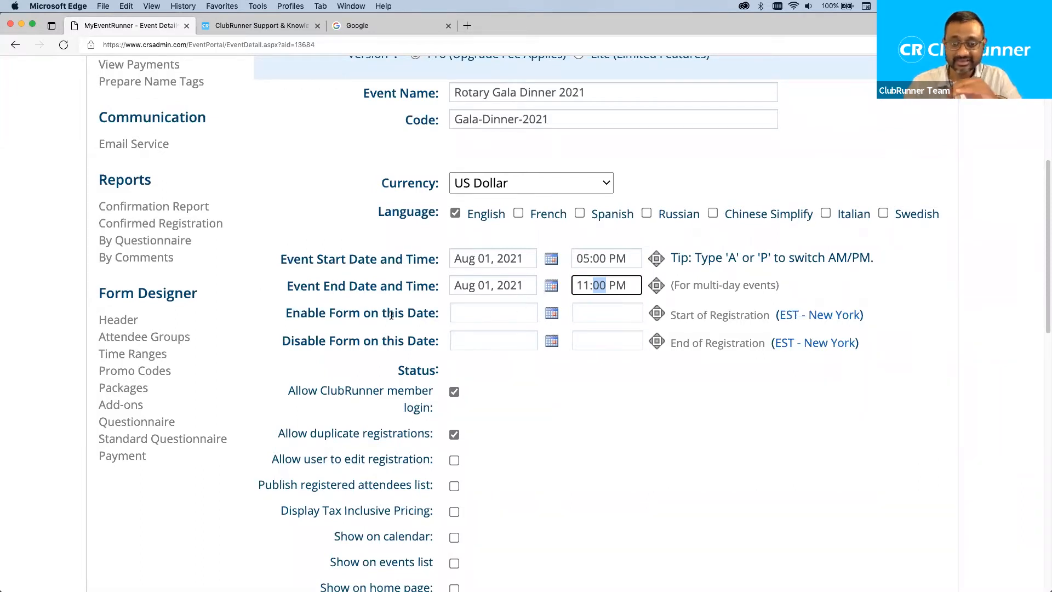
drag(292, 312, 375, 313)
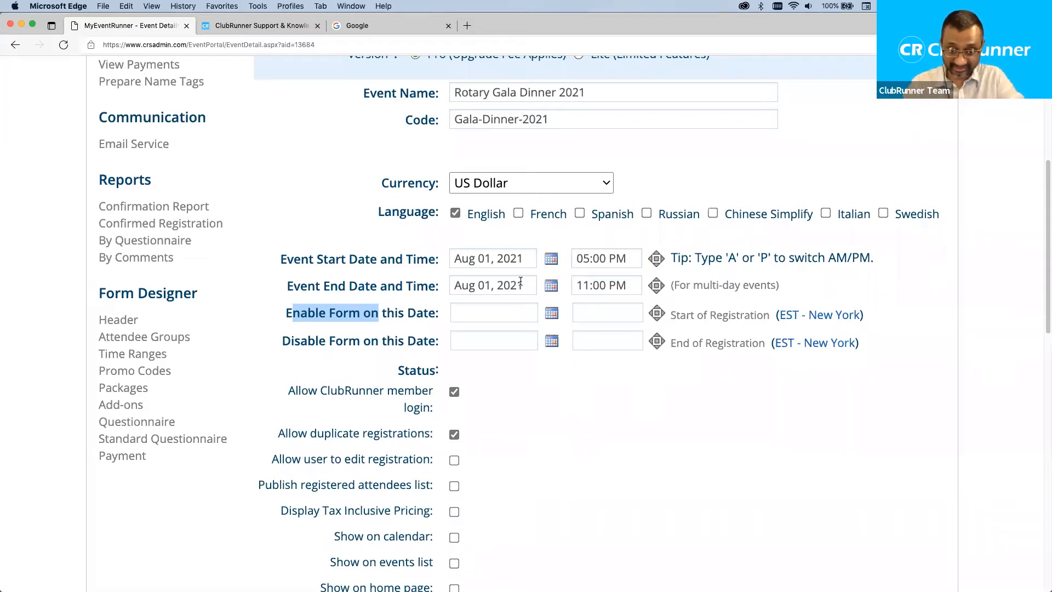
click(566, 311)
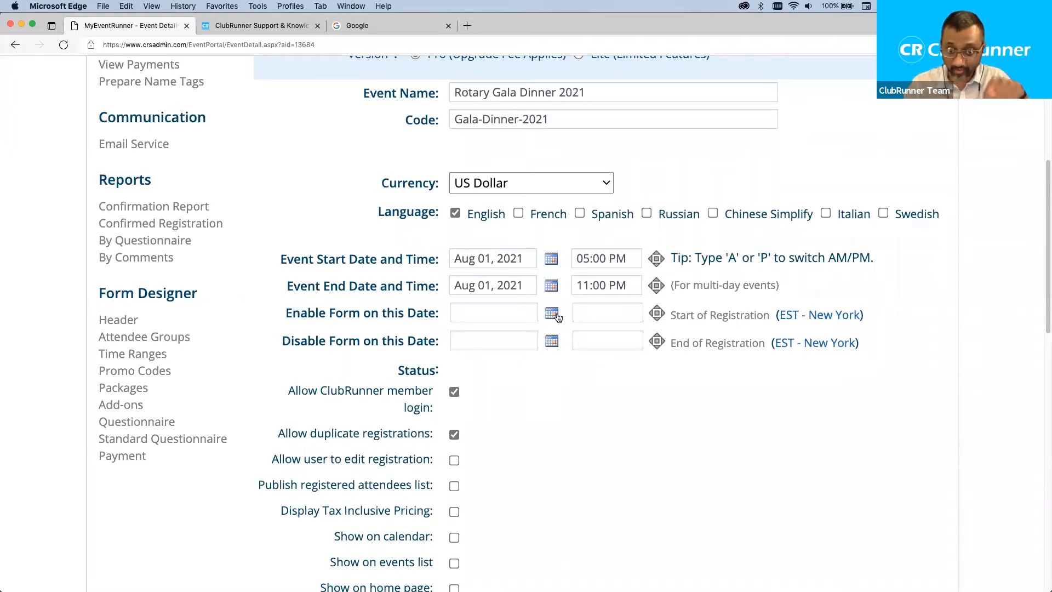
Set registration to open on Jul 21, 2021 at 09:00 AM.
click(554, 314)
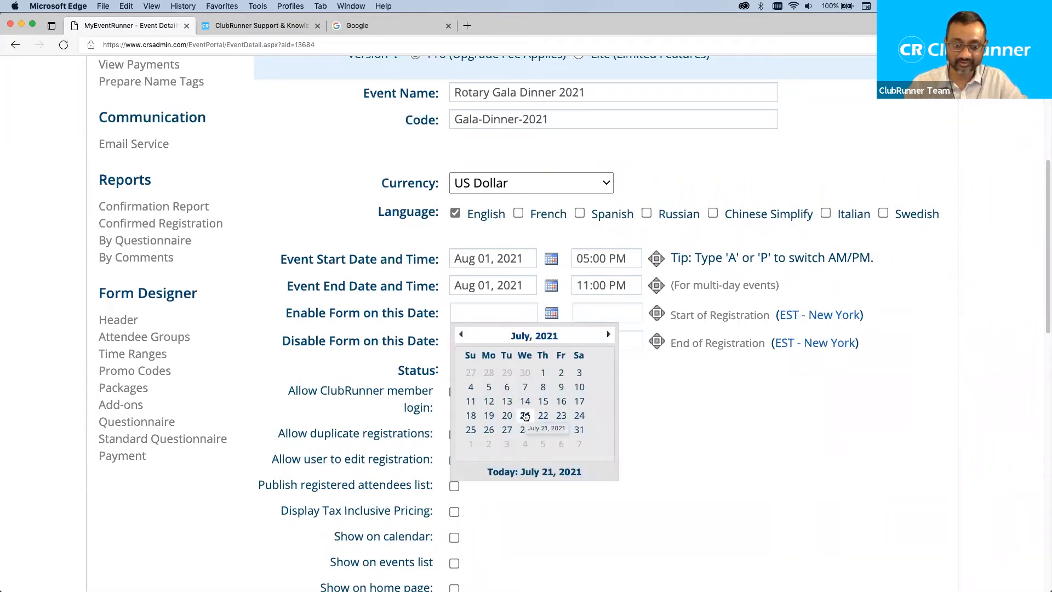
click(525, 415)
click(604, 307)
text(09:00 AM)
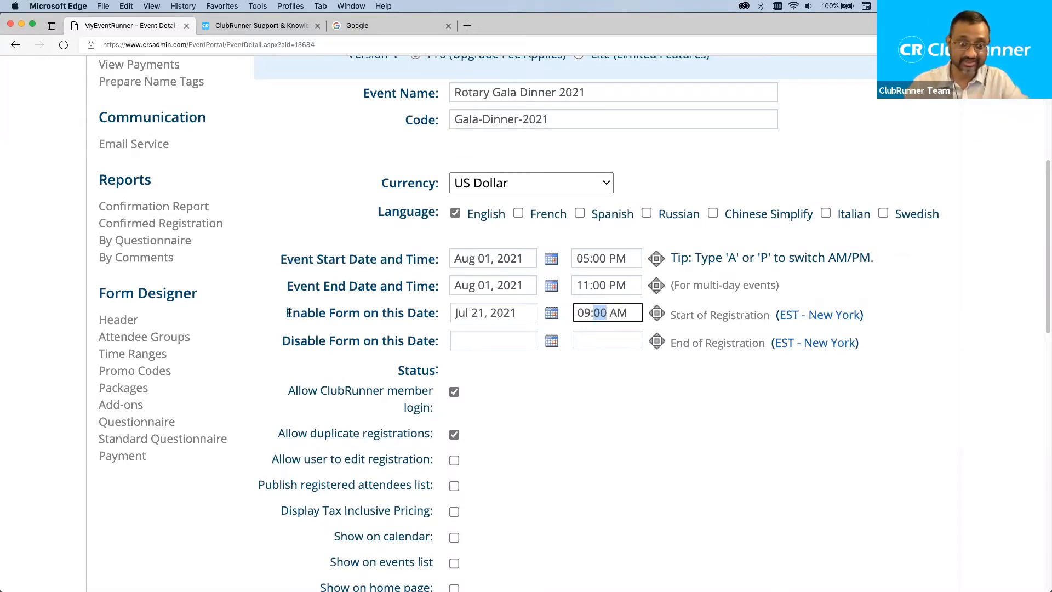
click(552, 314)
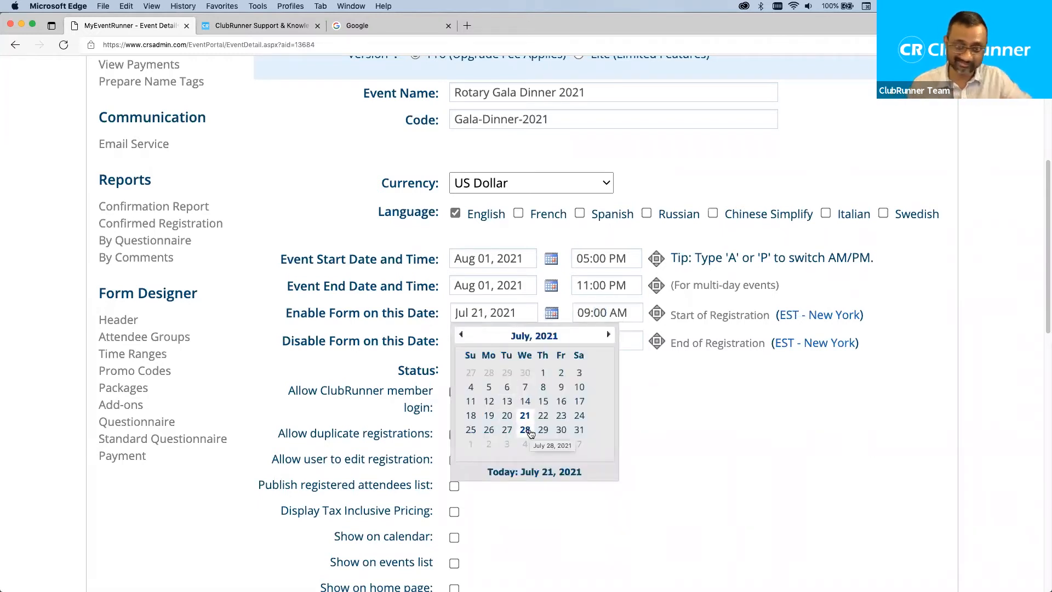
click(385, 313)
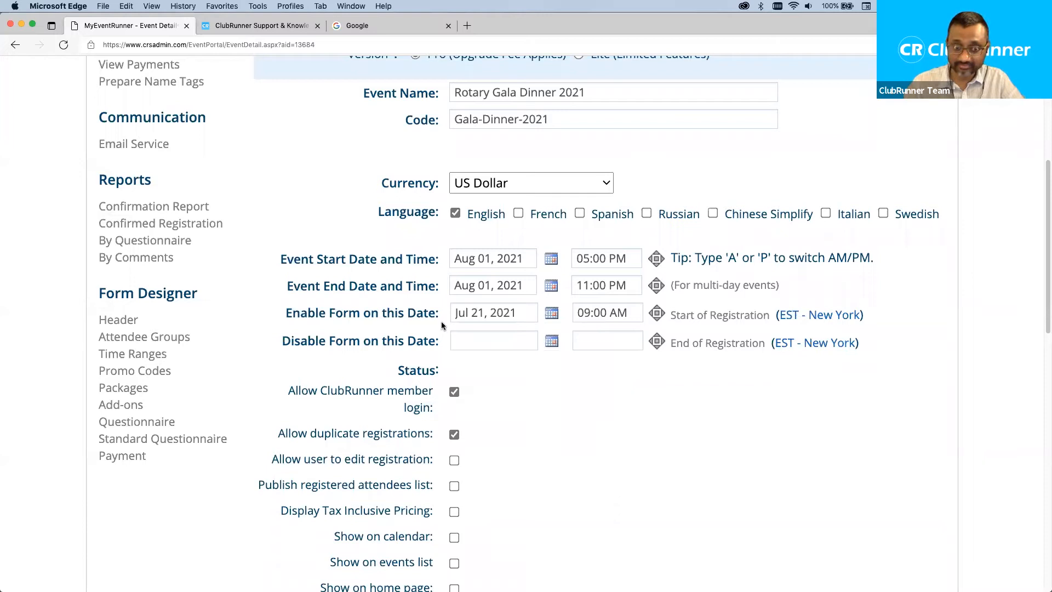
Set registration to close on Jul 31, 2021 at 11:59 PM.
click(487, 335)
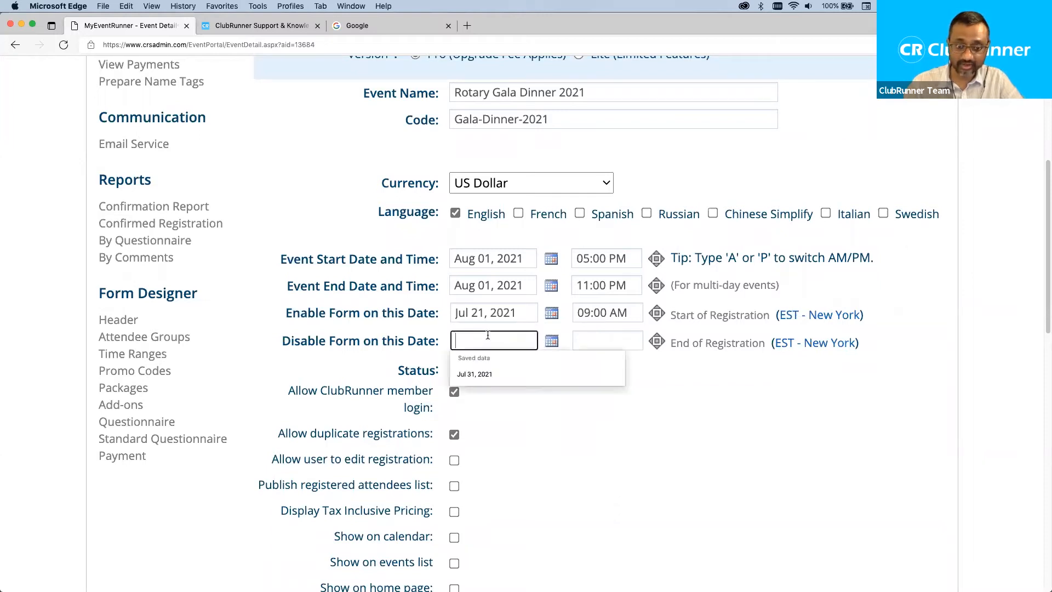
click(550, 341)
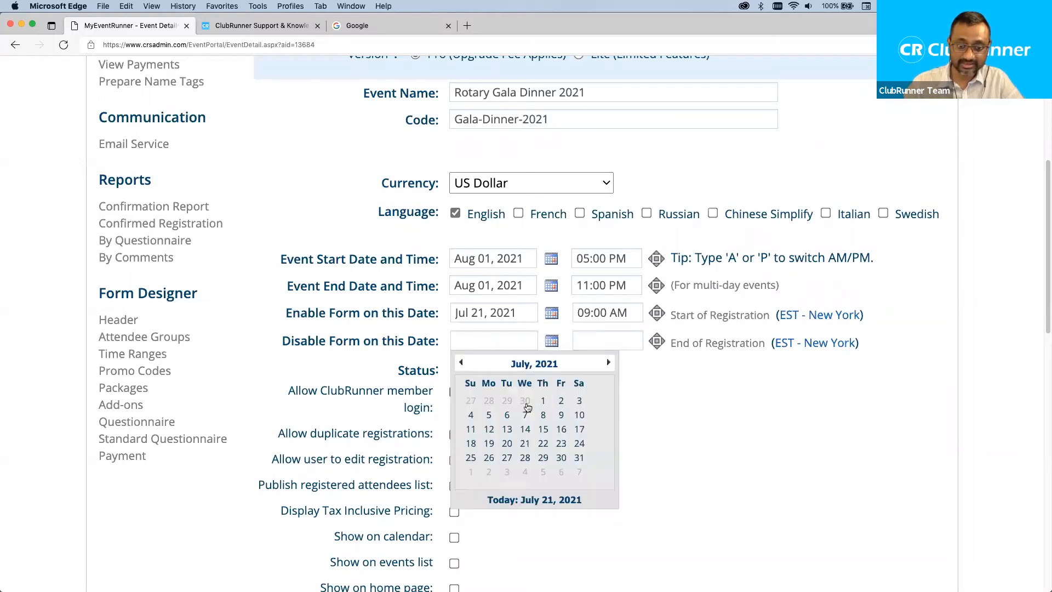
click(610, 364)
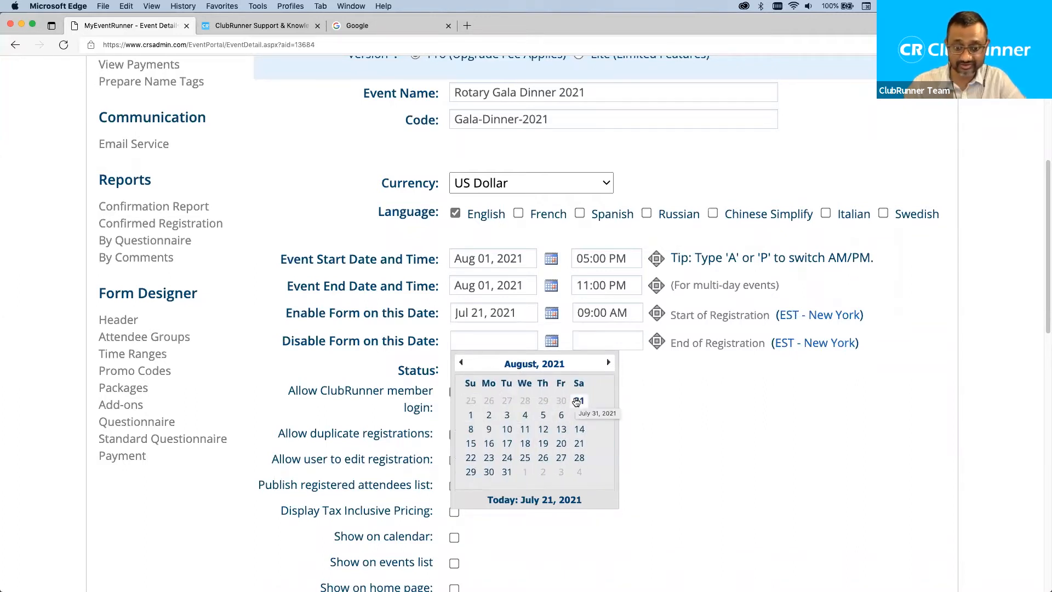
click(572, 399)
click(596, 341)
text(1159)
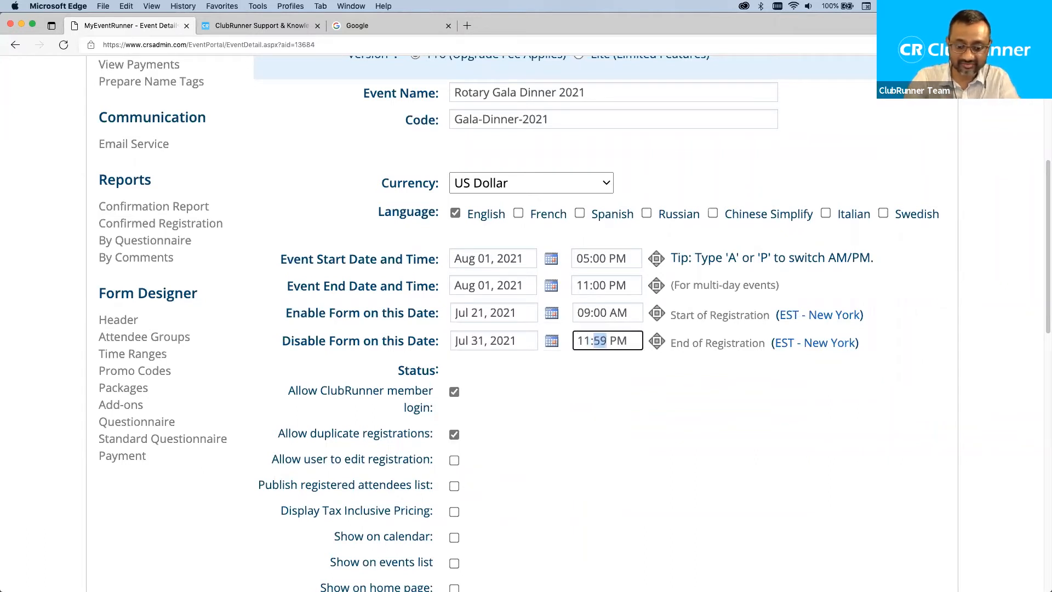
click(570, 400)
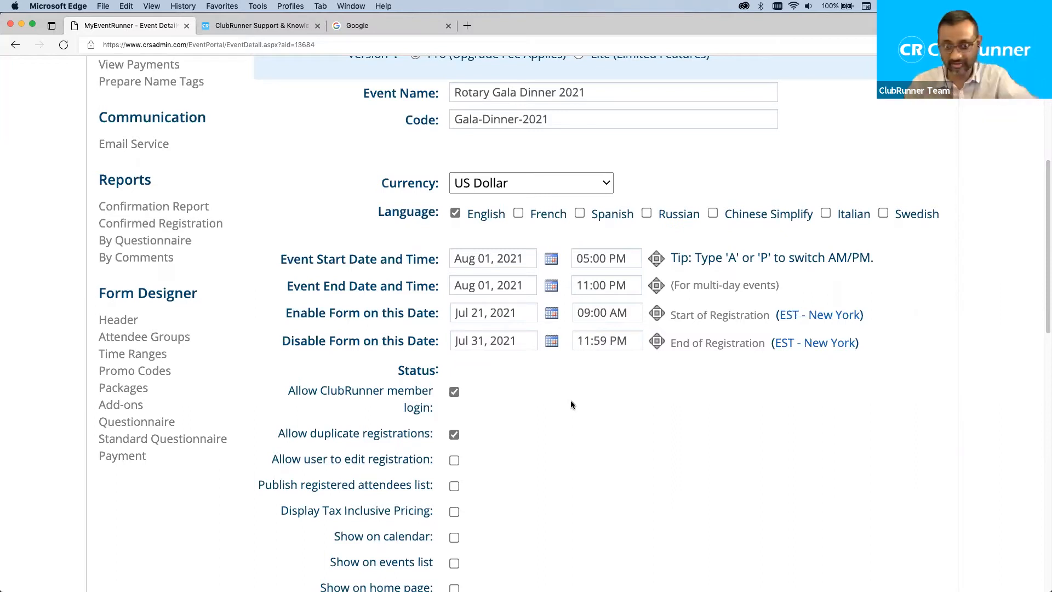
scroll(559, 403, down, 3)
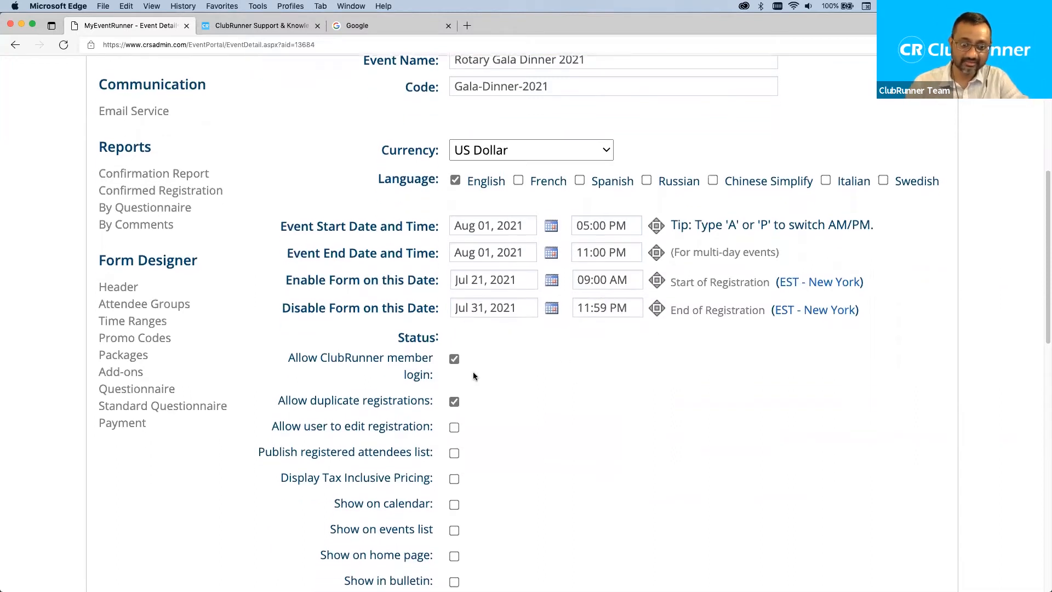
Adjust the ClubRunner member login checkbox and untick 'Allow duplicate registrations'.
scroll(544, 400, down, 4)
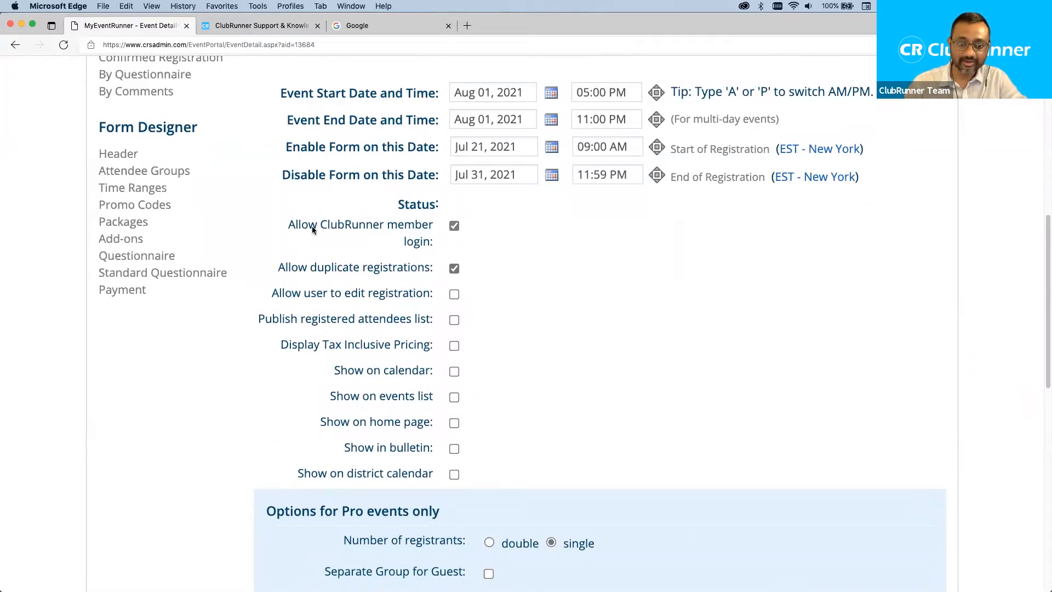
drag(297, 228, 420, 241)
click(489, 244)
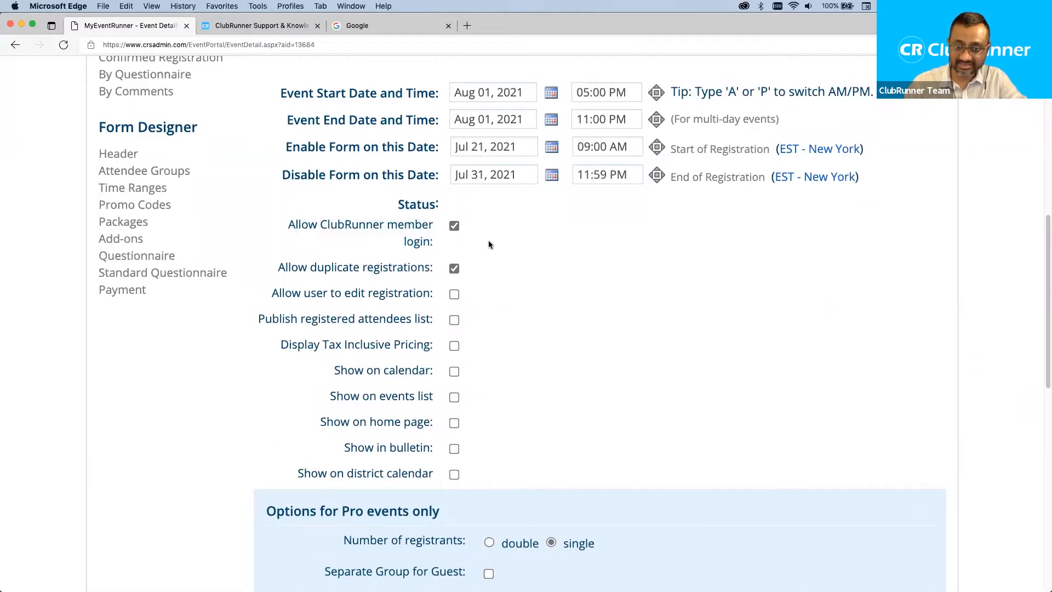
click(455, 224)
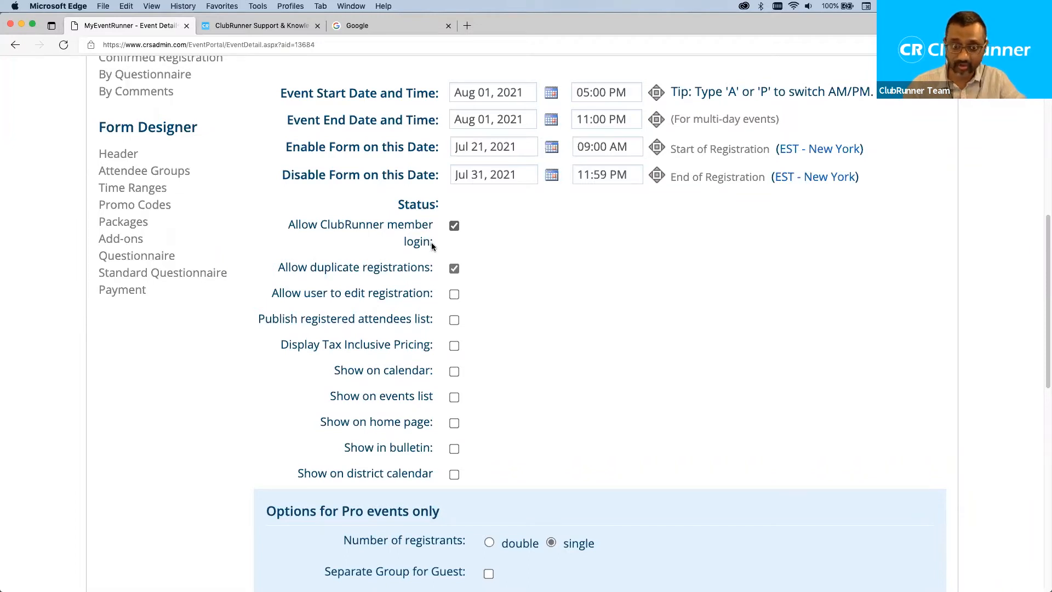
click(454, 269)
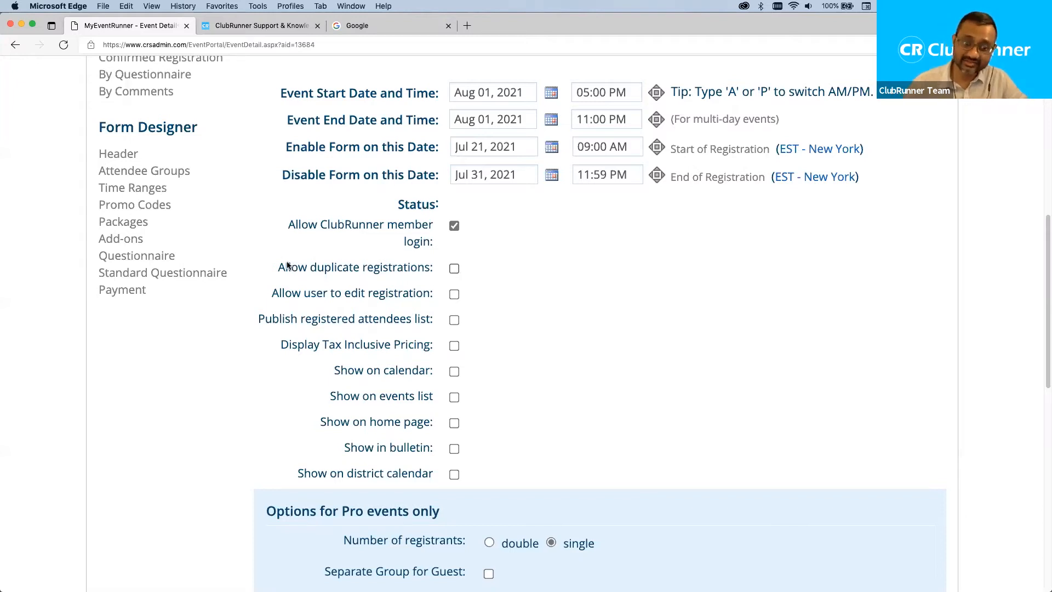
Leave 'Allow user to edit registration' unchecked after briefly ticking it.
drag(277, 267, 434, 273)
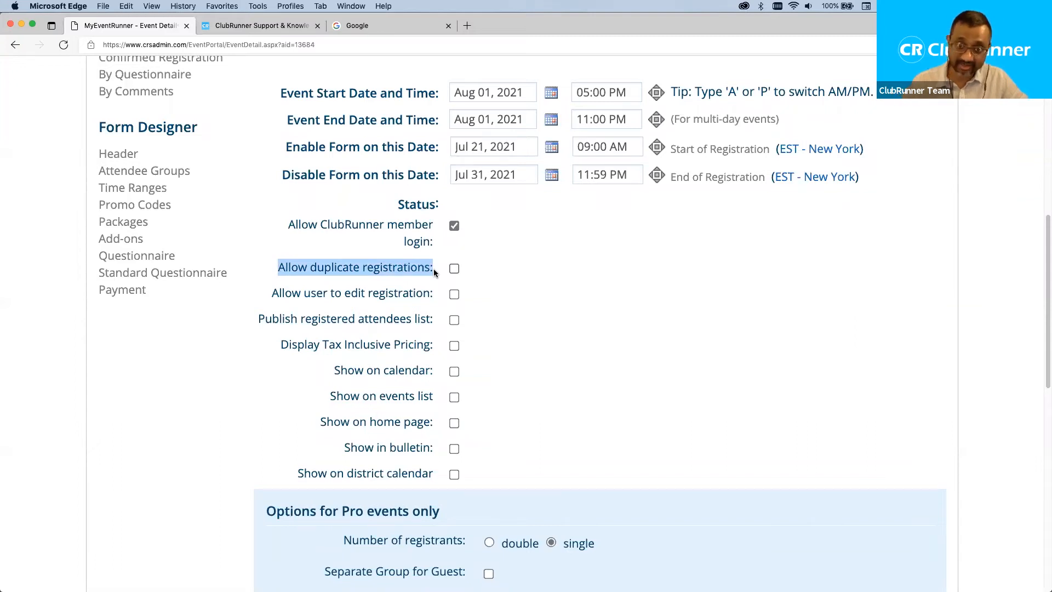
click(591, 286)
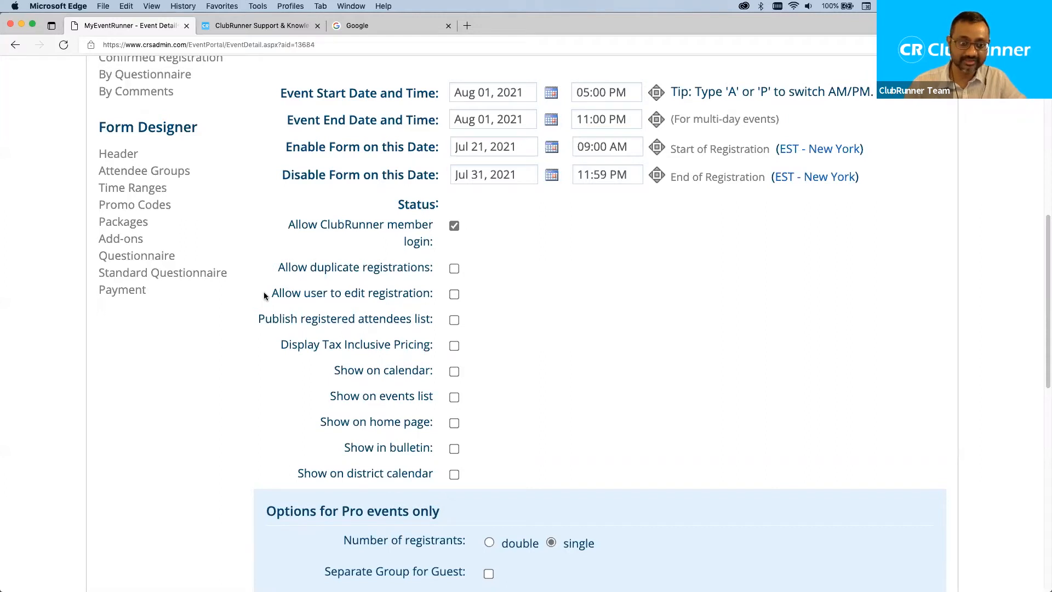
drag(270, 294, 431, 296)
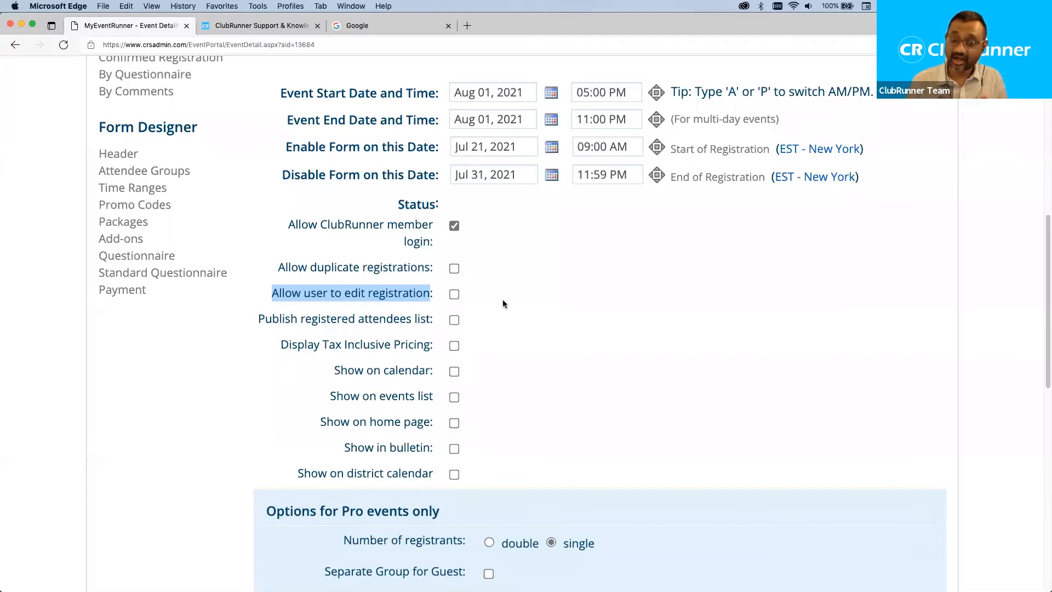
click(408, 295)
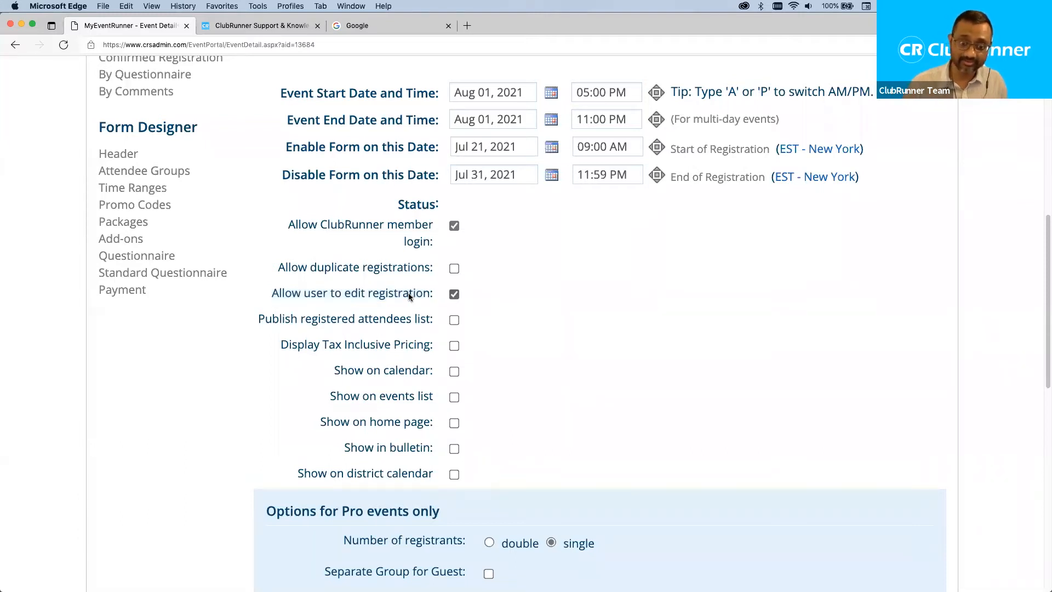
click(455, 294)
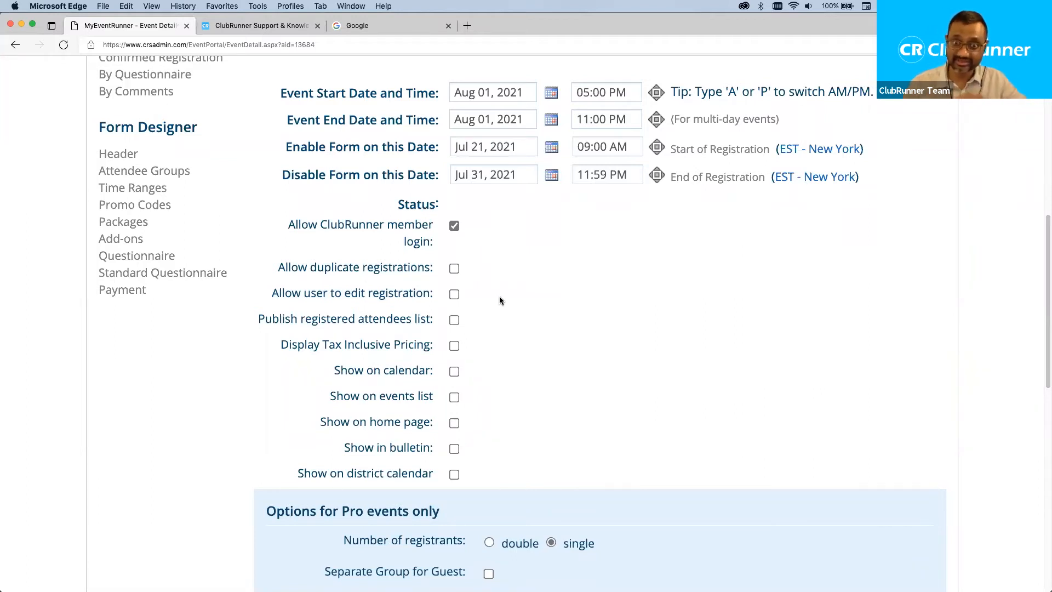
scroll(495, 300, down, 2)
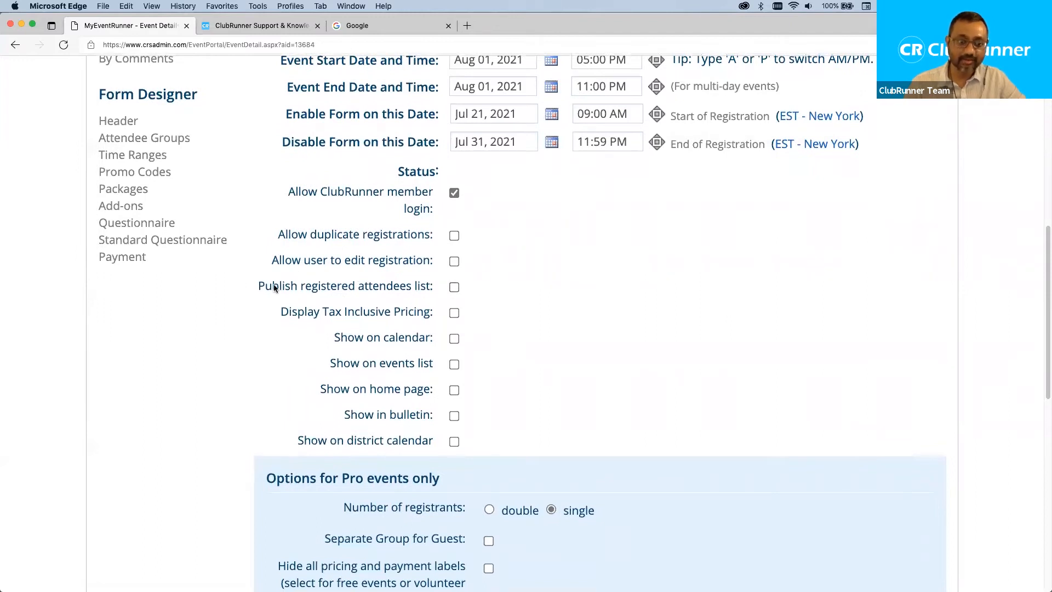
scroll(541, 289, down, 1)
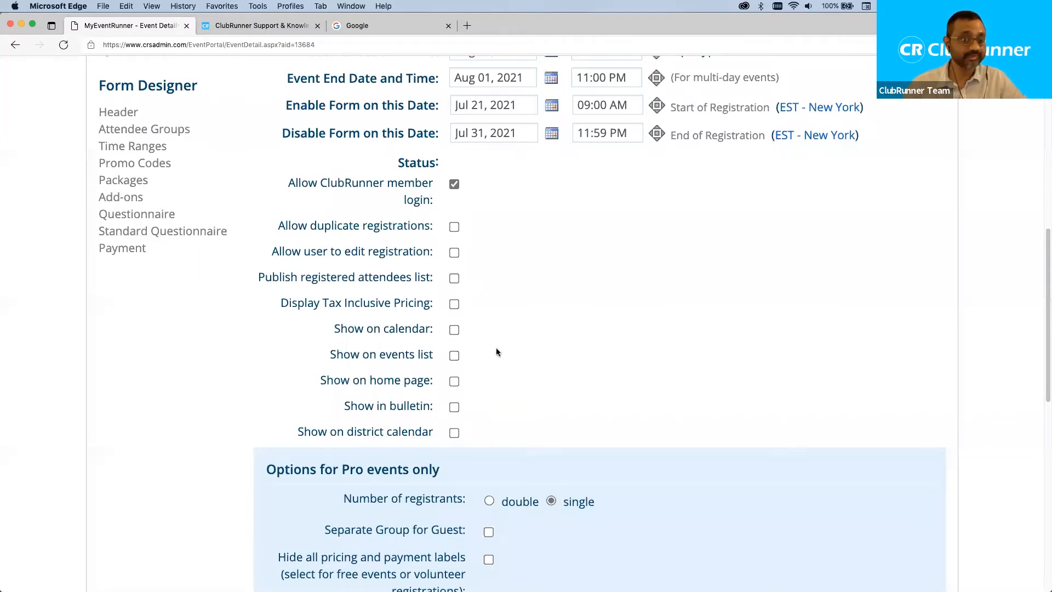
scroll(442, 385, down, 1)
Set the Pro option Number of registrants to double and tick Payable By Check.
scroll(442, 382, down, 10)
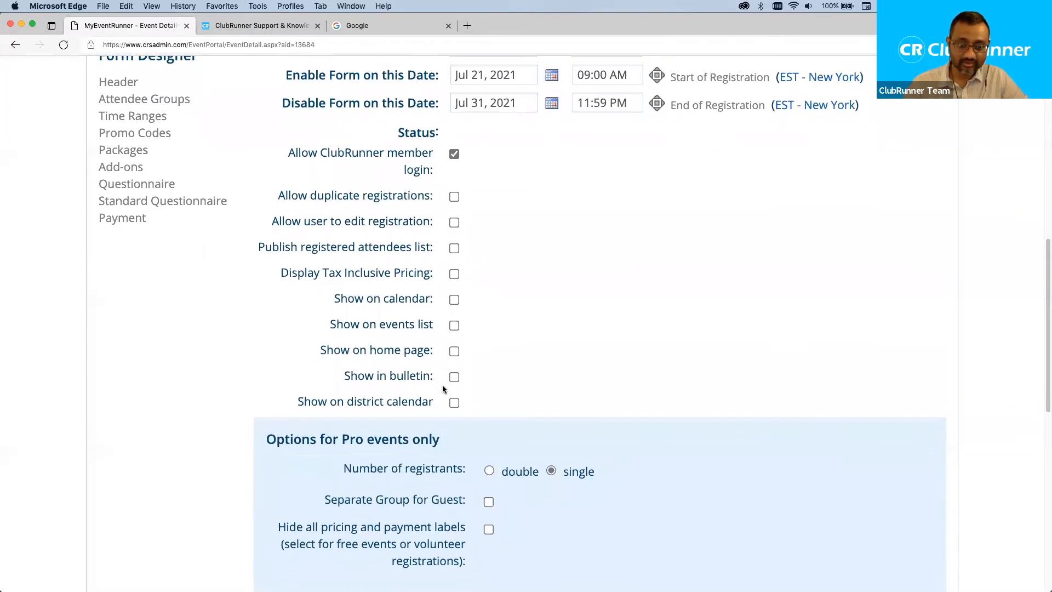
drag(442, 207, 264, 208)
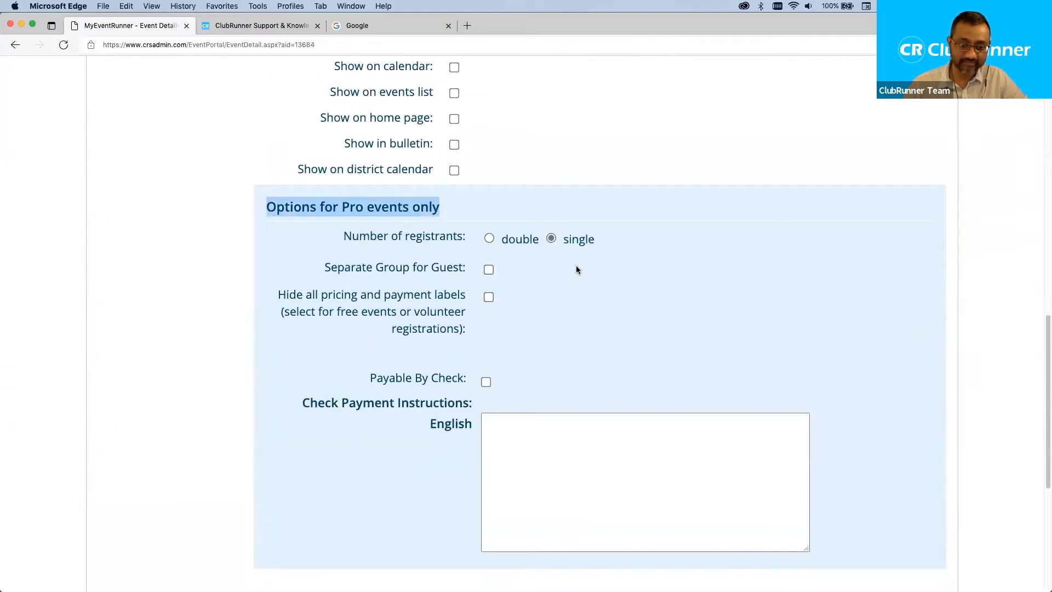
click(599, 278)
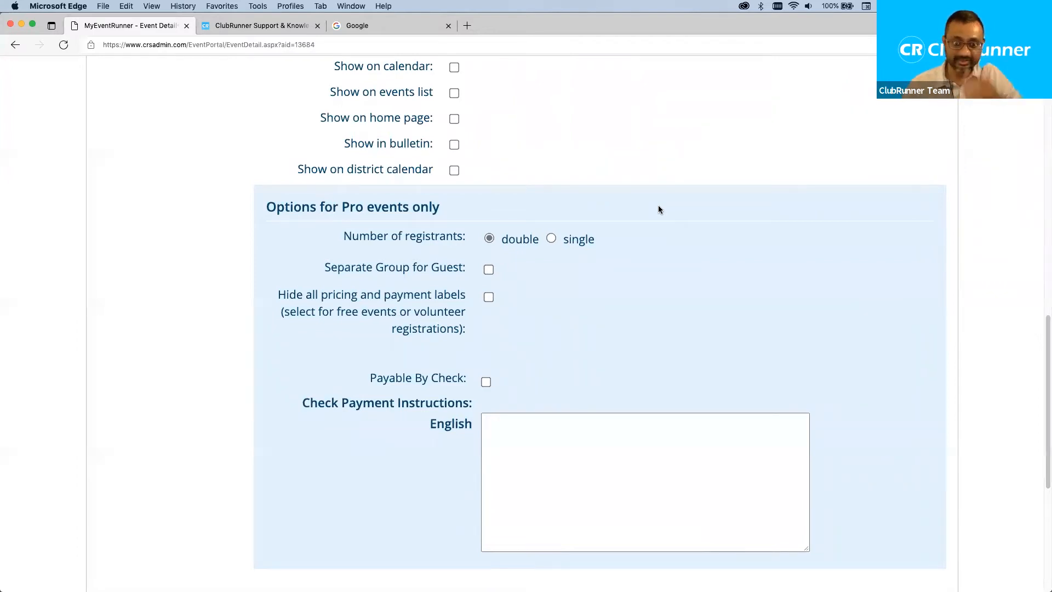
click(552, 238)
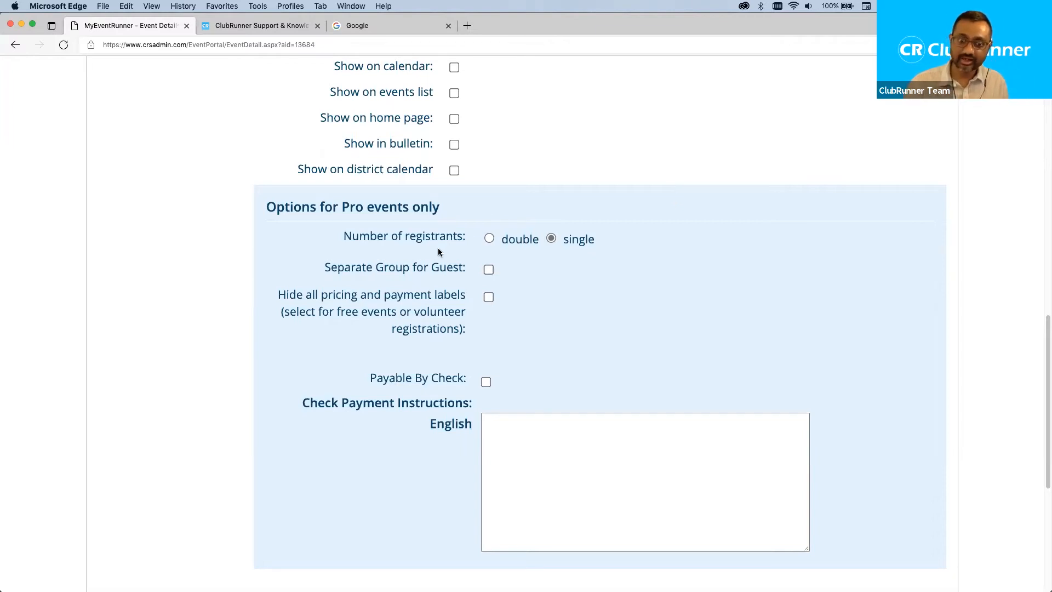
click(489, 239)
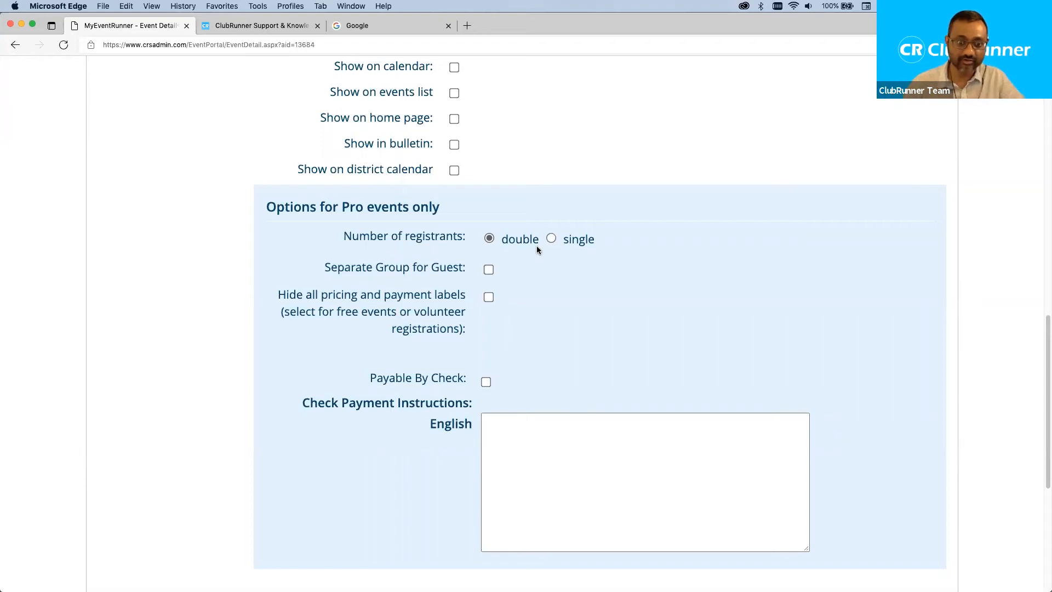
drag(326, 268, 447, 269)
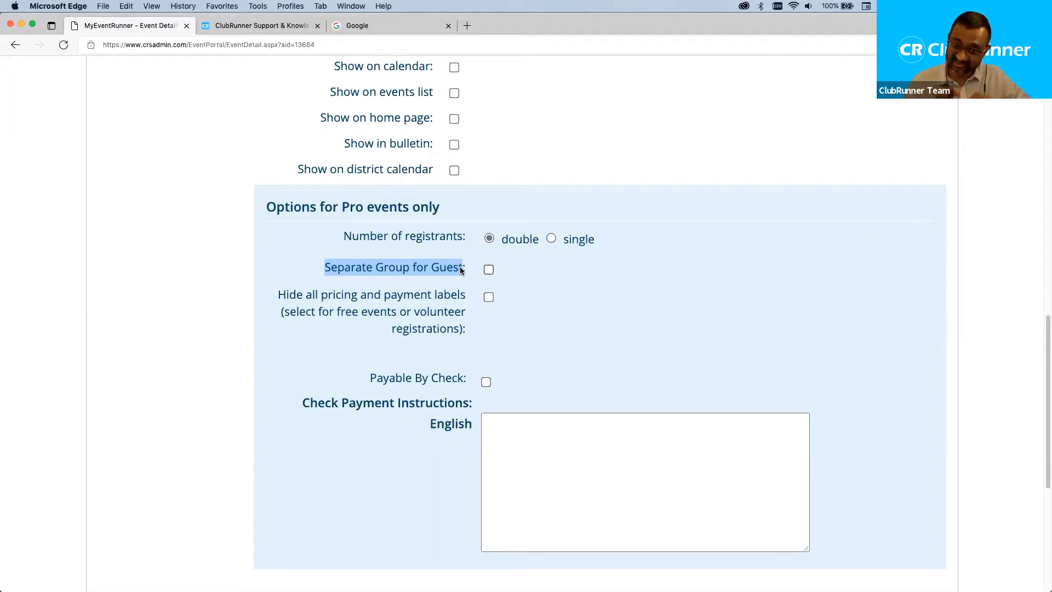
click(488, 270)
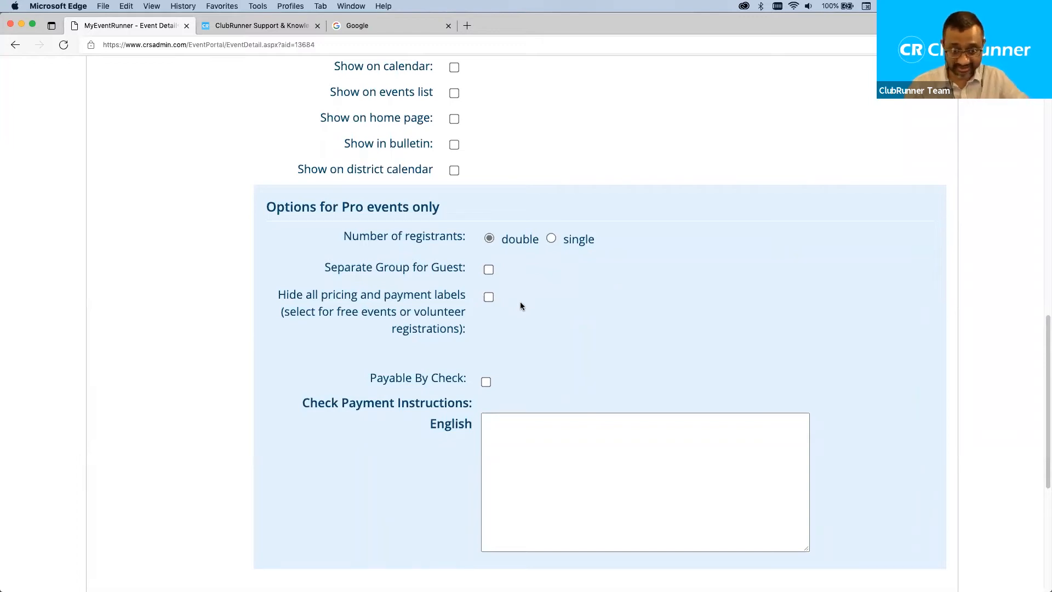
click(486, 381)
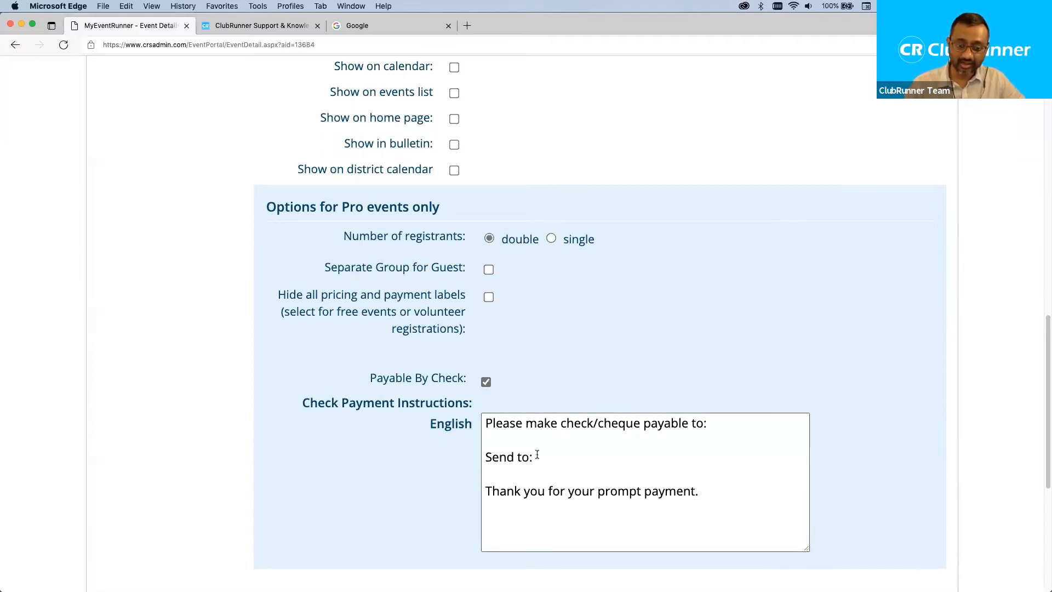
Replace the 'Send to:' line in the cheque instructions with the payee's name.
drag(535, 457, 424, 447)
key(Return)
text(Mickey)
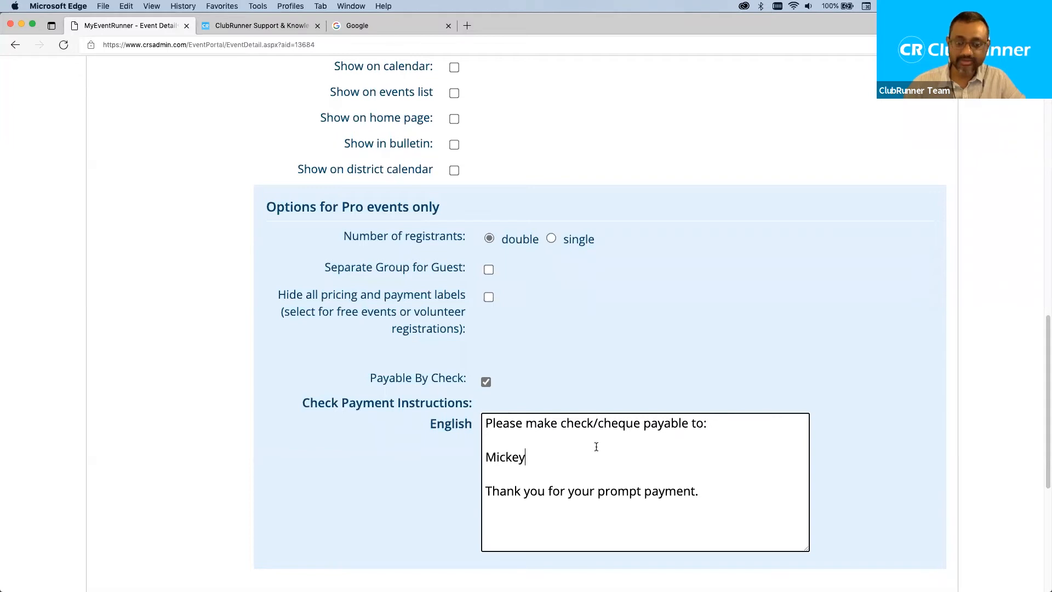
key(Return)
text(1234 Elm)
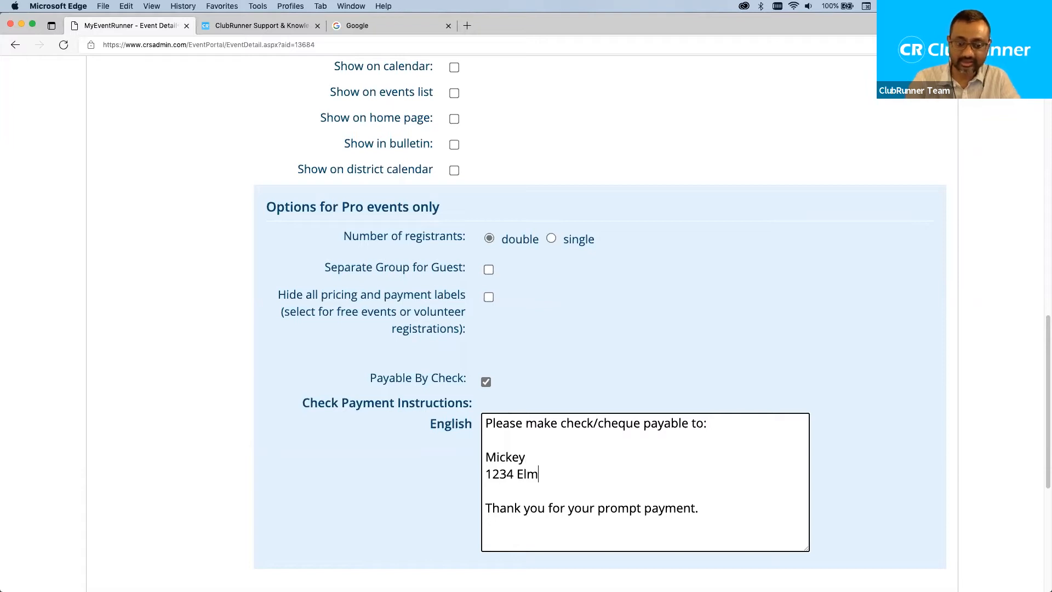
key(shift+super+Left)
key(BackSpace)
key(BackSpace)
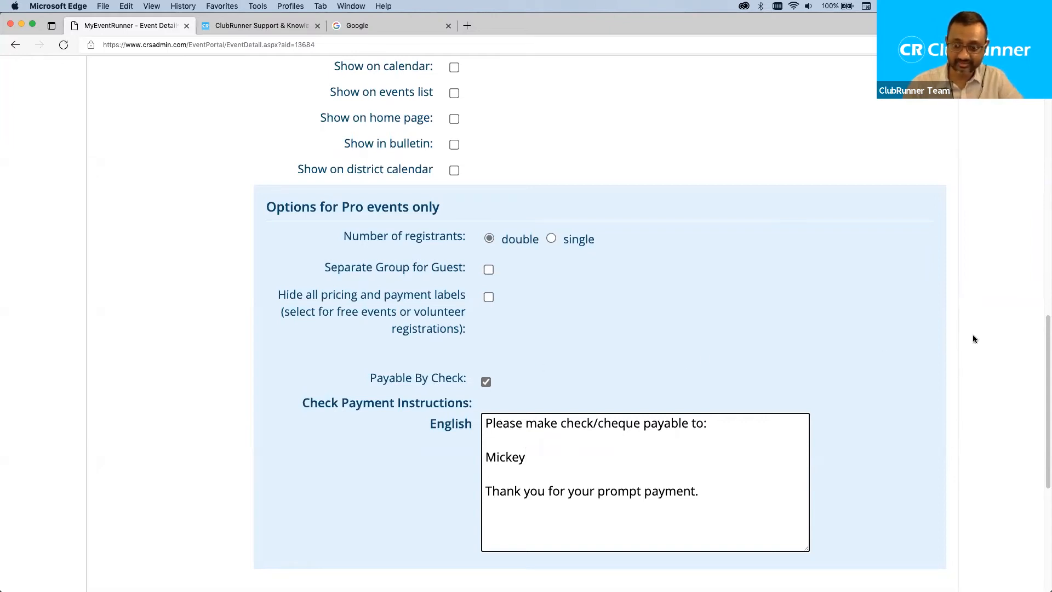
Save the event settings.
scroll(1045, 371, down, 3)
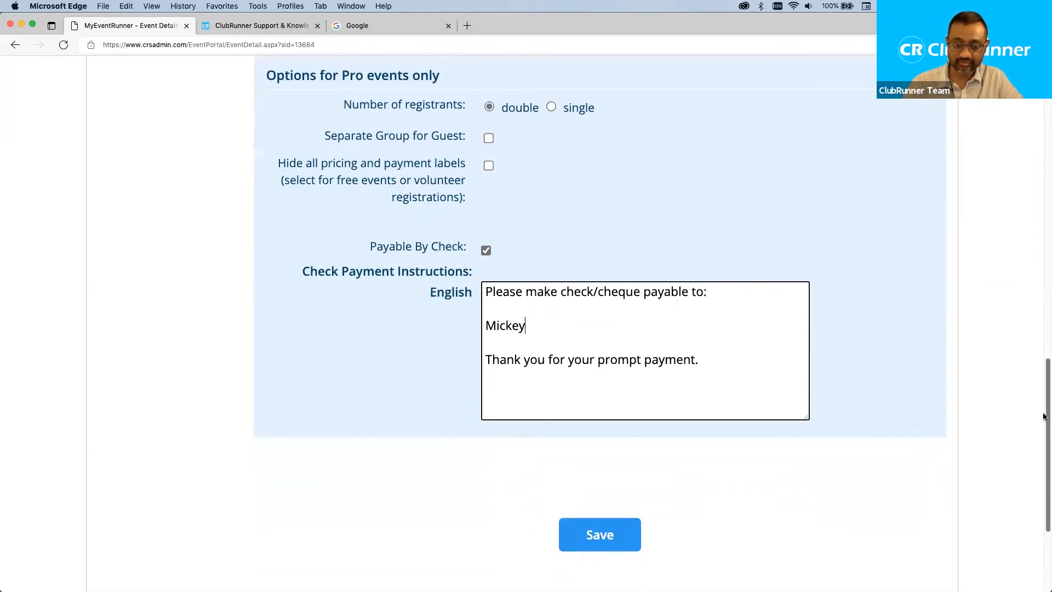
scroll(948, 498, down, 2)
click(600, 390)
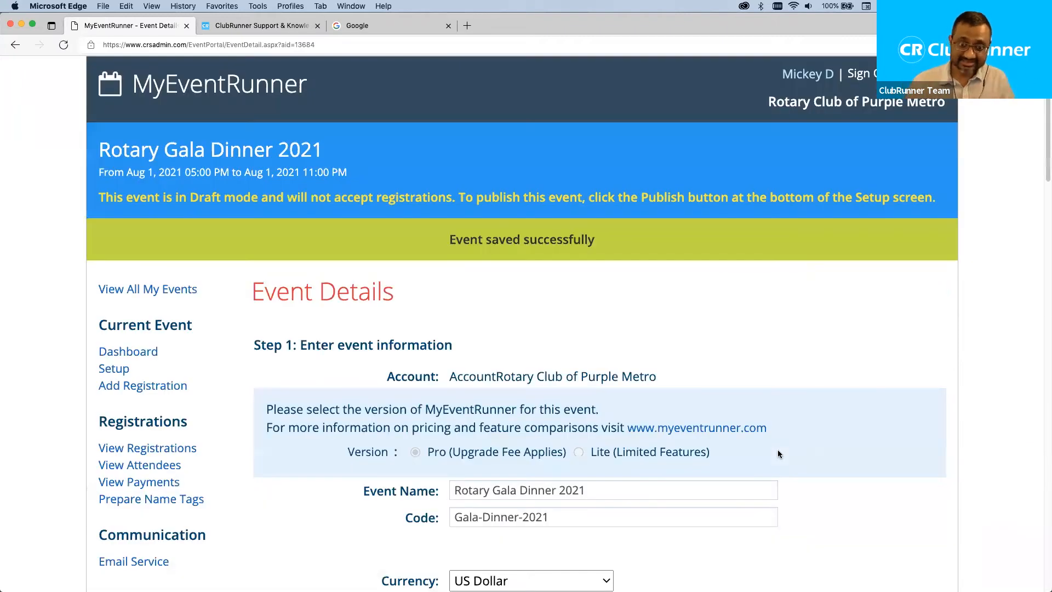
Review the 'Event saved successfully' confirmation and the event navigation links.
drag(469, 240, 450, 243)
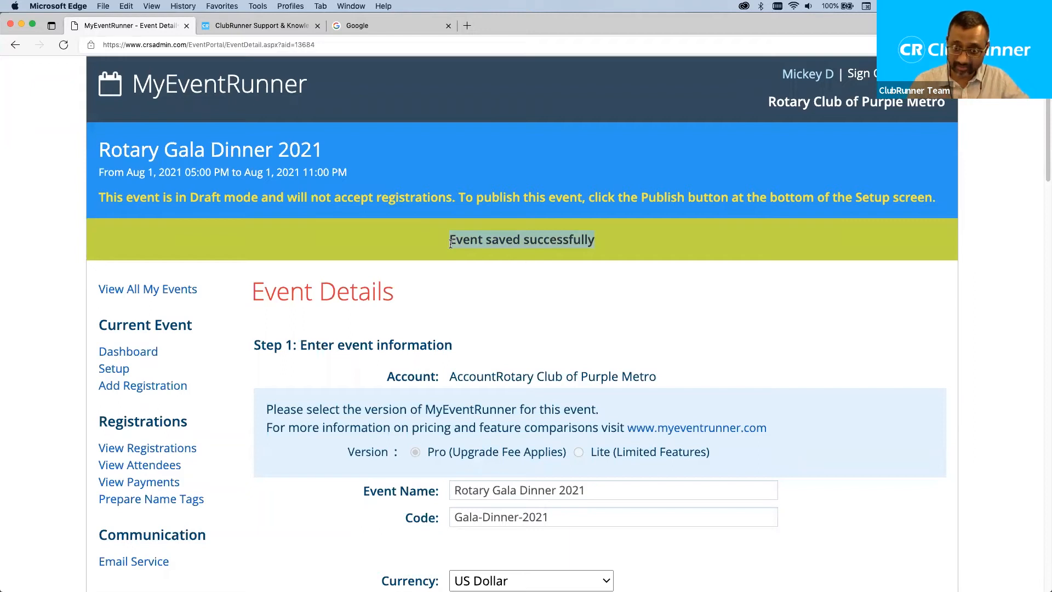
click(590, 289)
scroll(604, 325, down, 5)
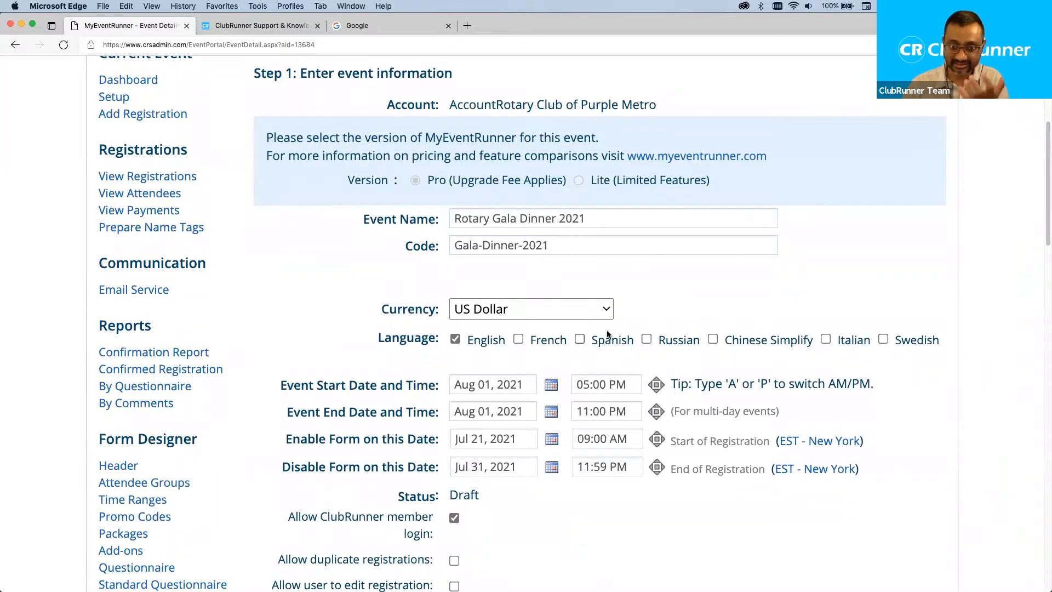
scroll(606, 330, up, 2)
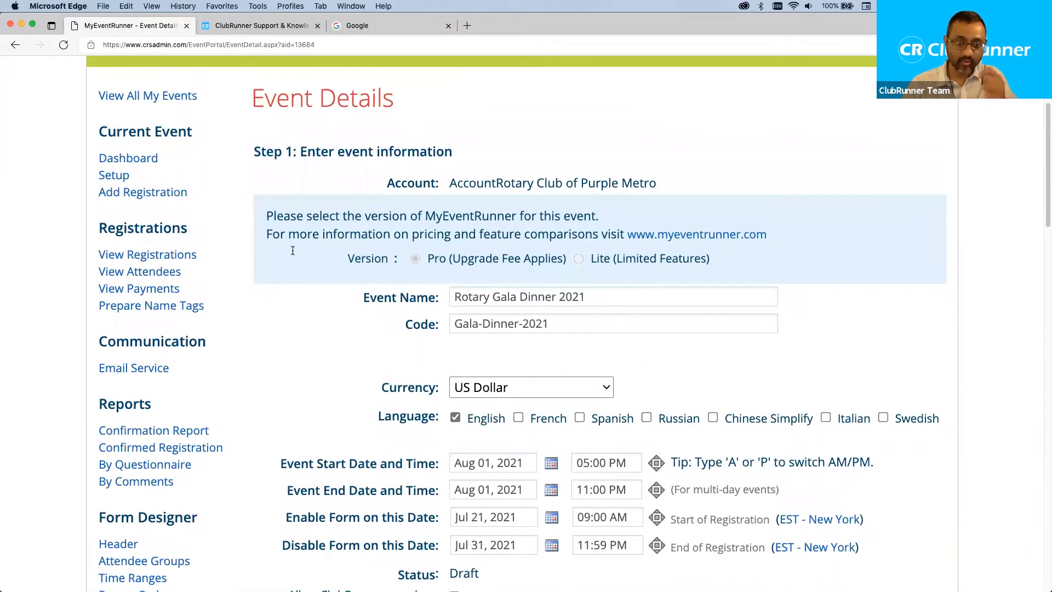
scroll(268, 263, up, 1)
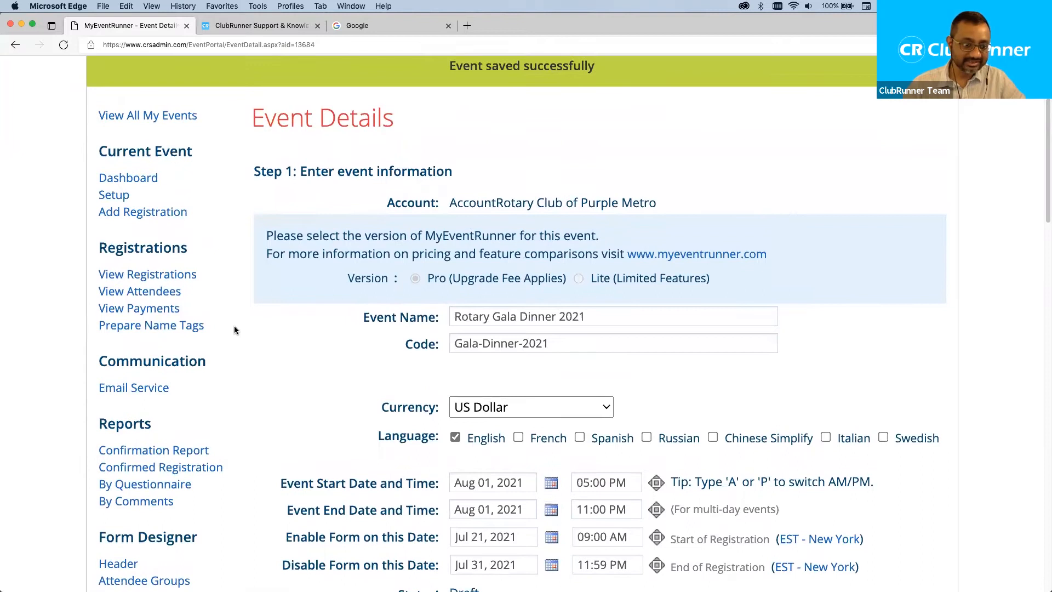
scroll(235, 323, down, 1)
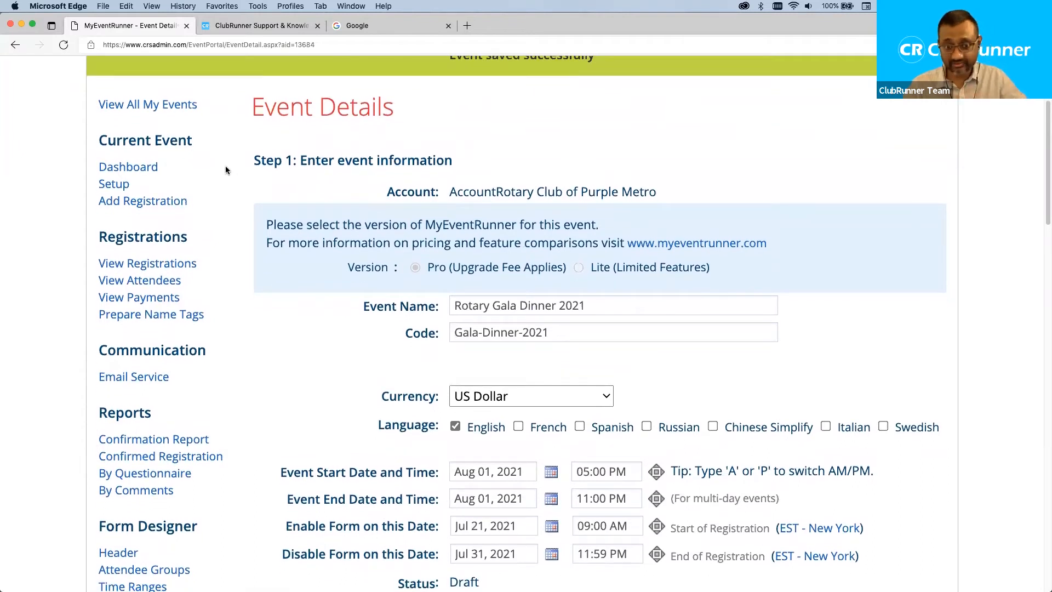
scroll(225, 170, up, 1)
drag(86, 108, 225, 408)
click(239, 344)
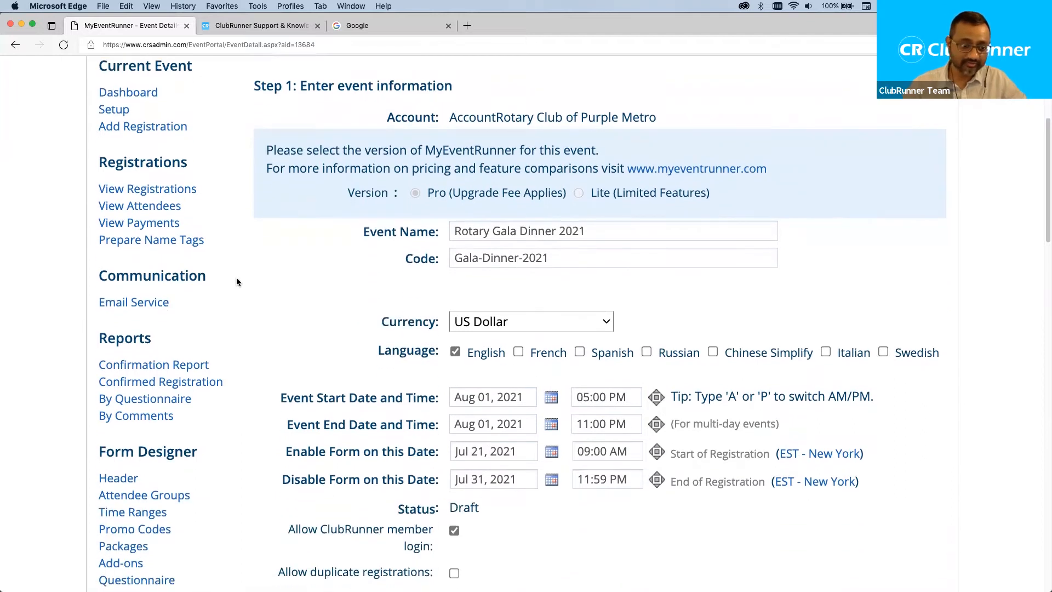
Open the Header designer listed under Form Designer.
scroll(219, 306, down, 4)
drag(203, 335, 97, 331)
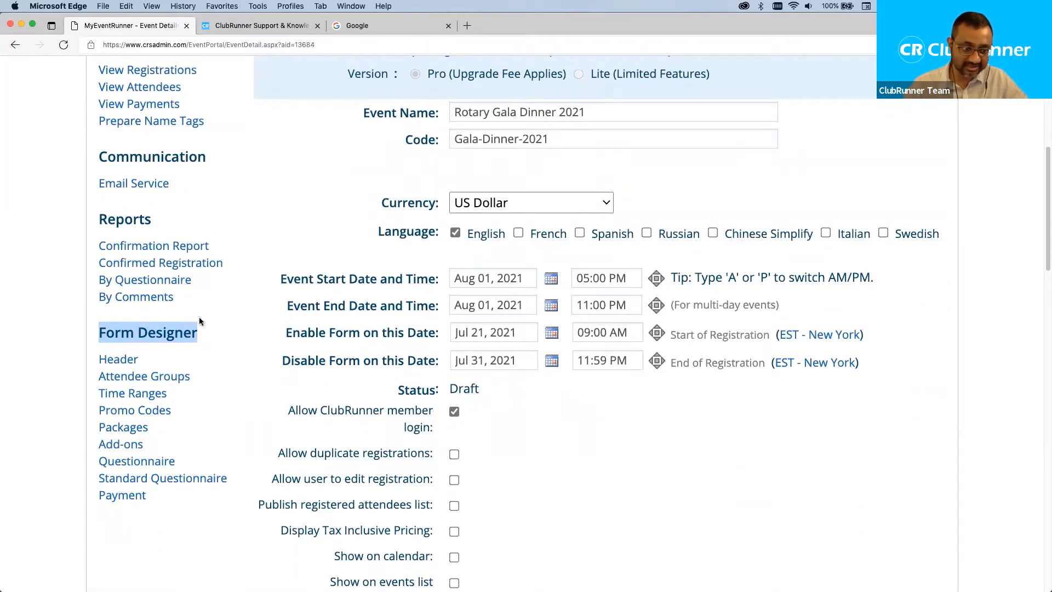
scroll(205, 300, up, 2)
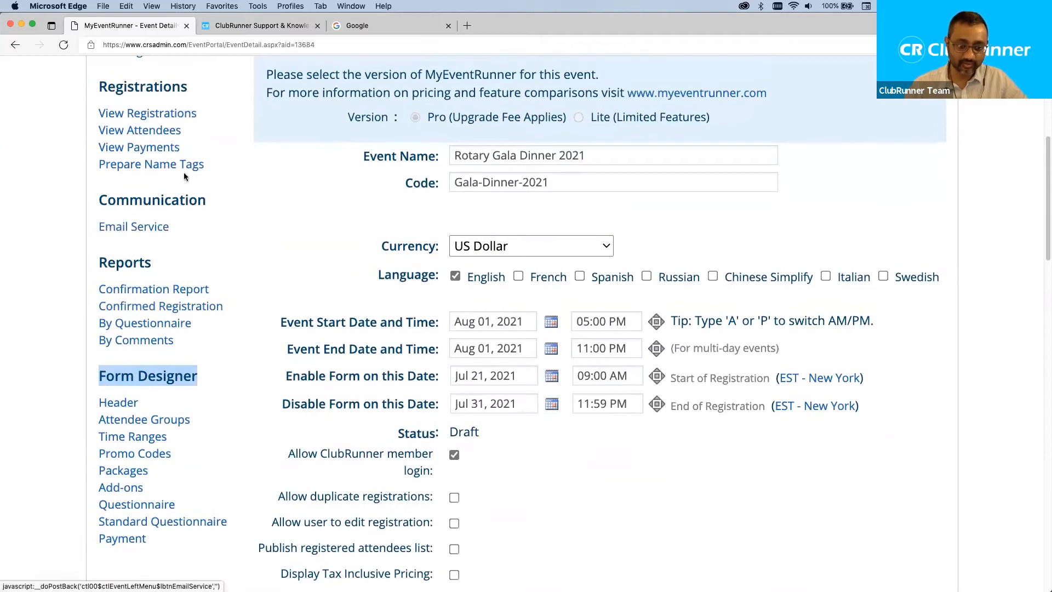
click(228, 385)
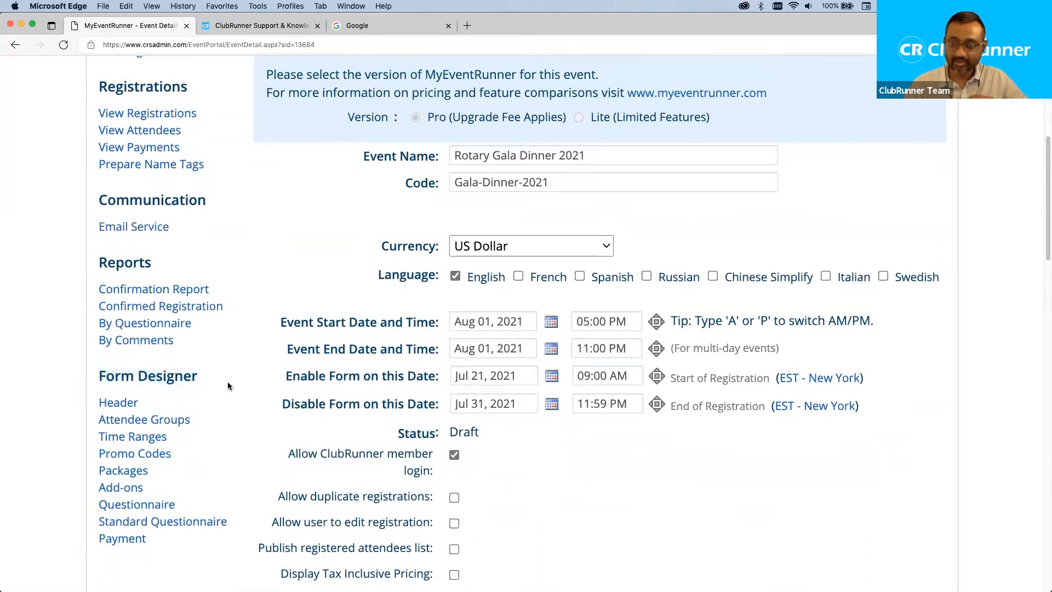
drag(198, 377, 98, 376)
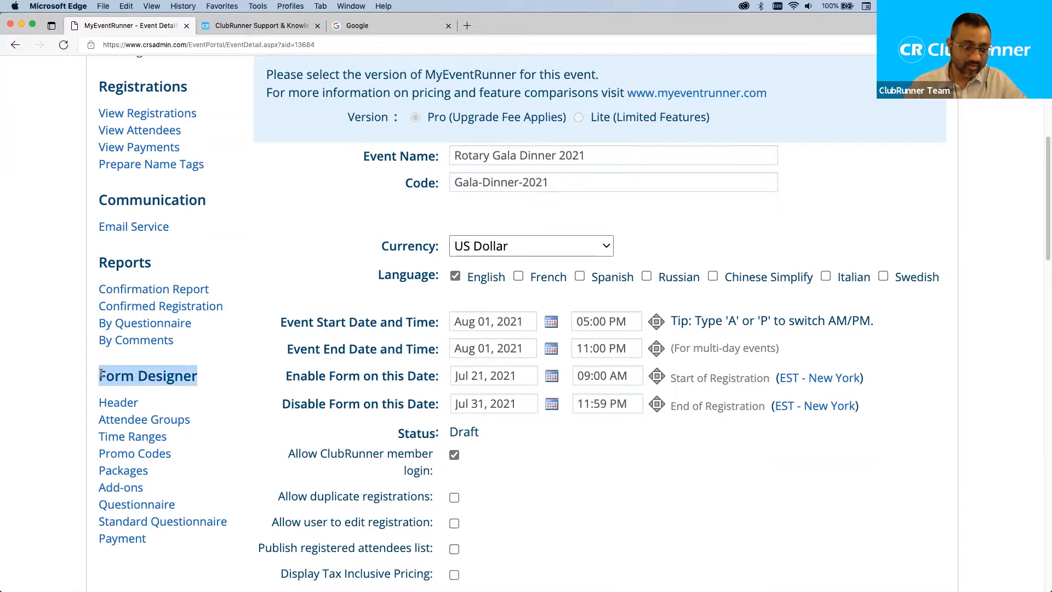
click(209, 380)
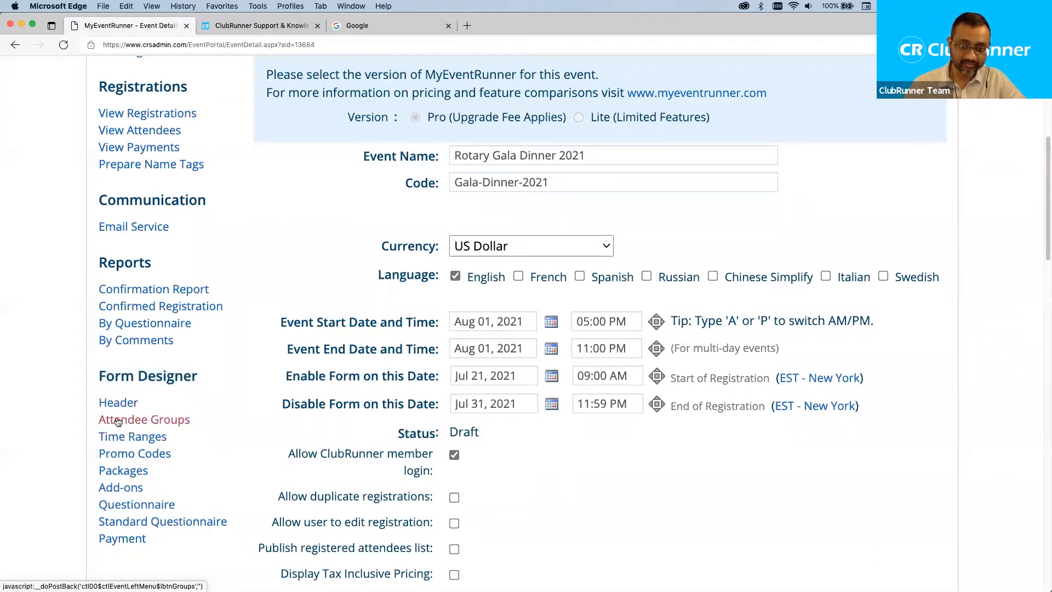
click(121, 406)
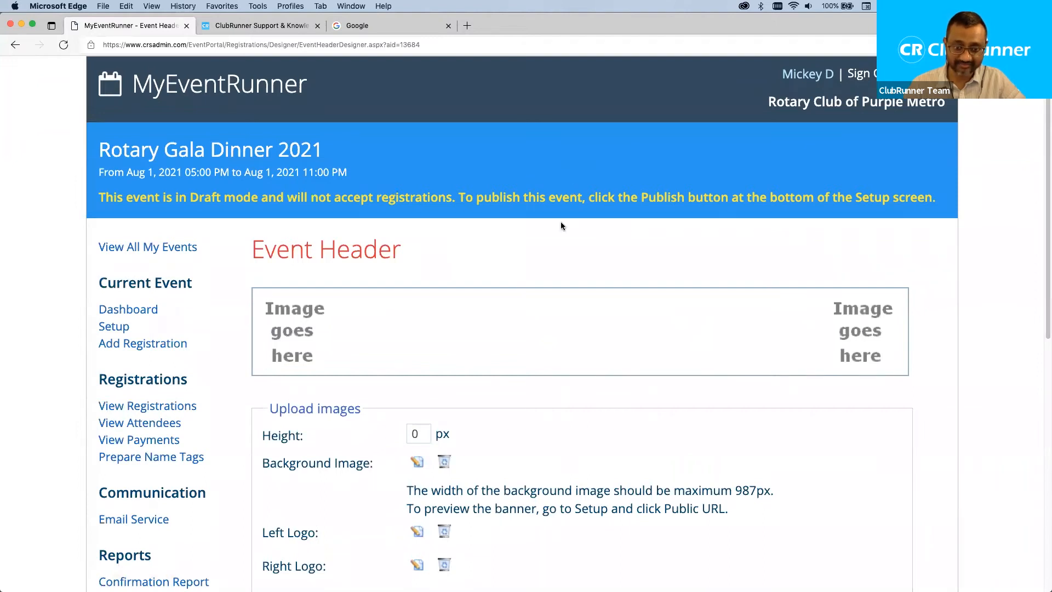
Scroll to the Content row on the Event Header page and open its editor.
scroll(560, 223, down, 1)
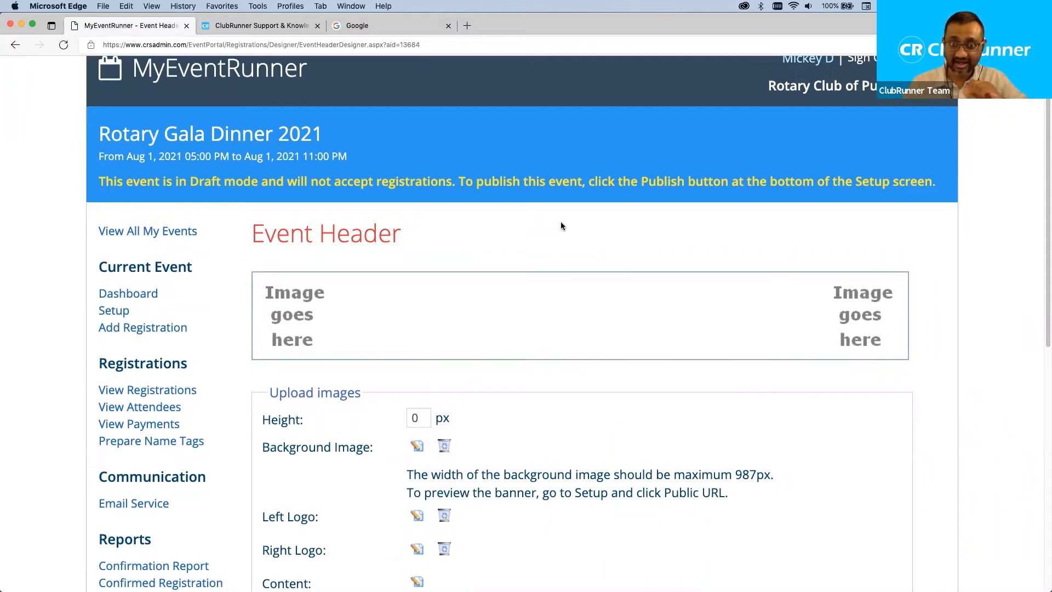
scroll(548, 224, down, 1)
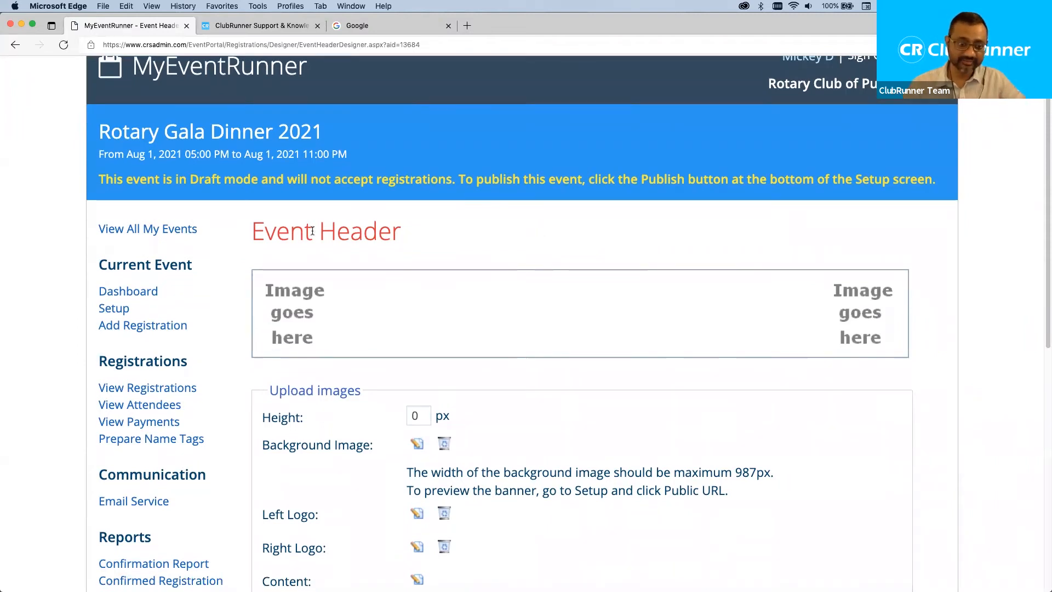
scroll(218, 298, down, 5)
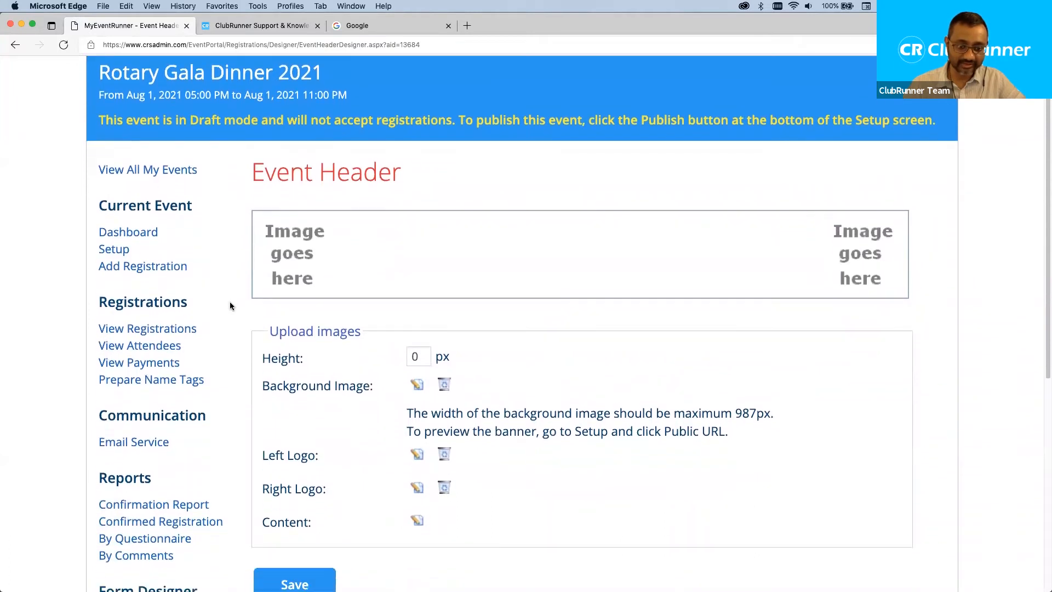
scroll(230, 306, down, 1)
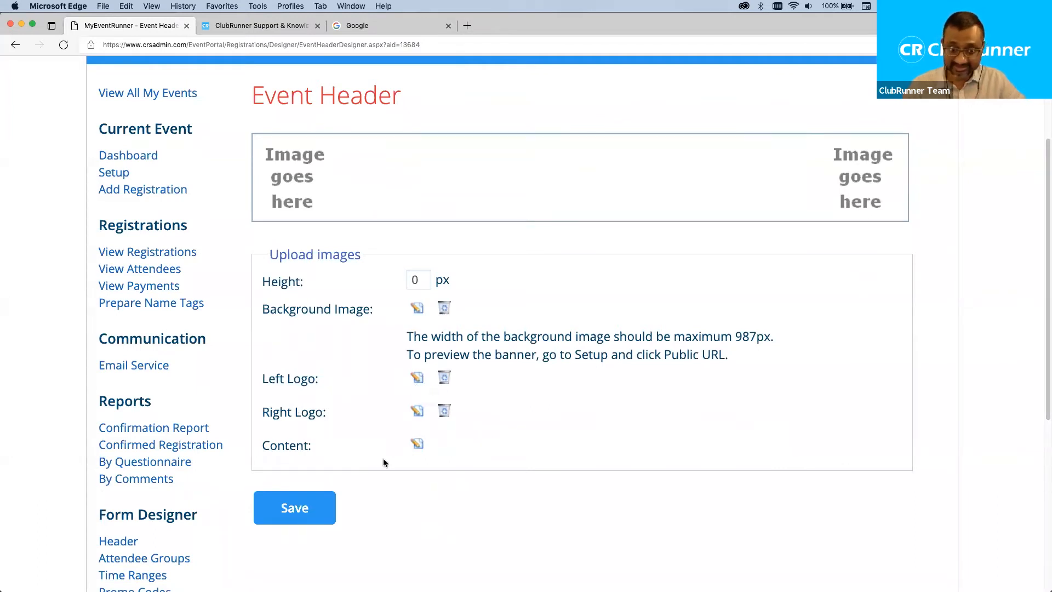
drag(317, 446, 256, 447)
click(365, 449)
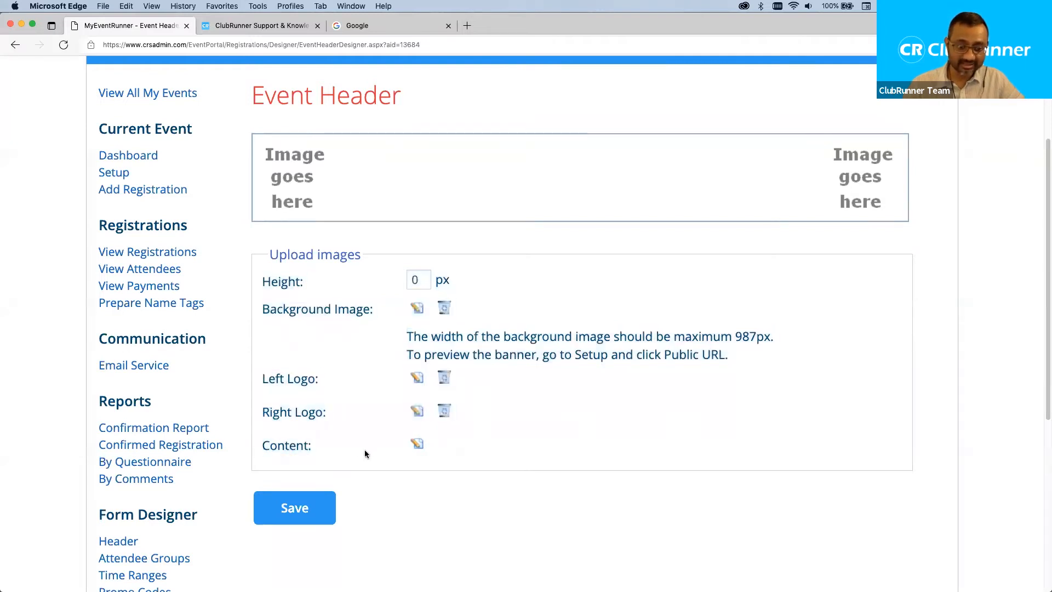
click(417, 443)
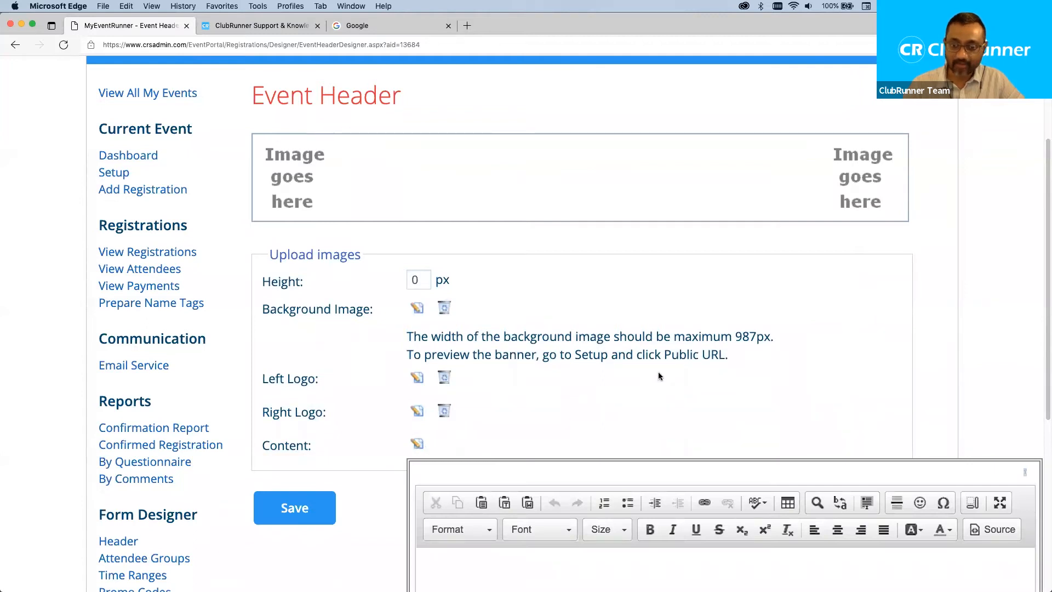
Type 'Rotary Dinner Gala 2021', bold and centre it, and add 'August 1st, 2021' below.
scroll(659, 376, down, 5)
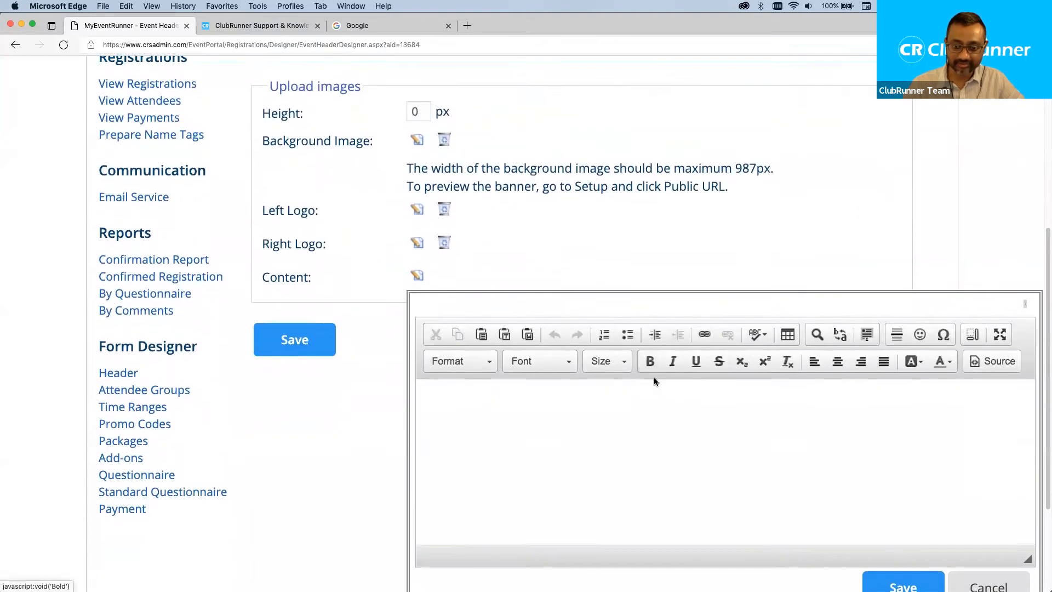
click(544, 375)
text(Rotary Dinner Gala)
key(BackSpace)
key(BackSpace)
text(ala 2021)
drag(553, 372, 422, 372)
click(649, 328)
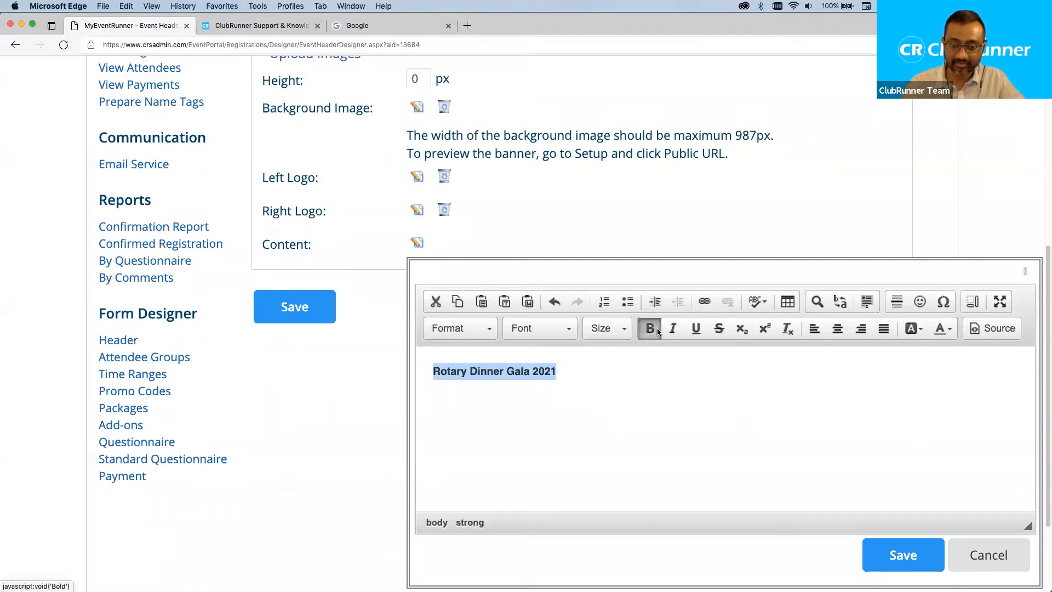
click(842, 332)
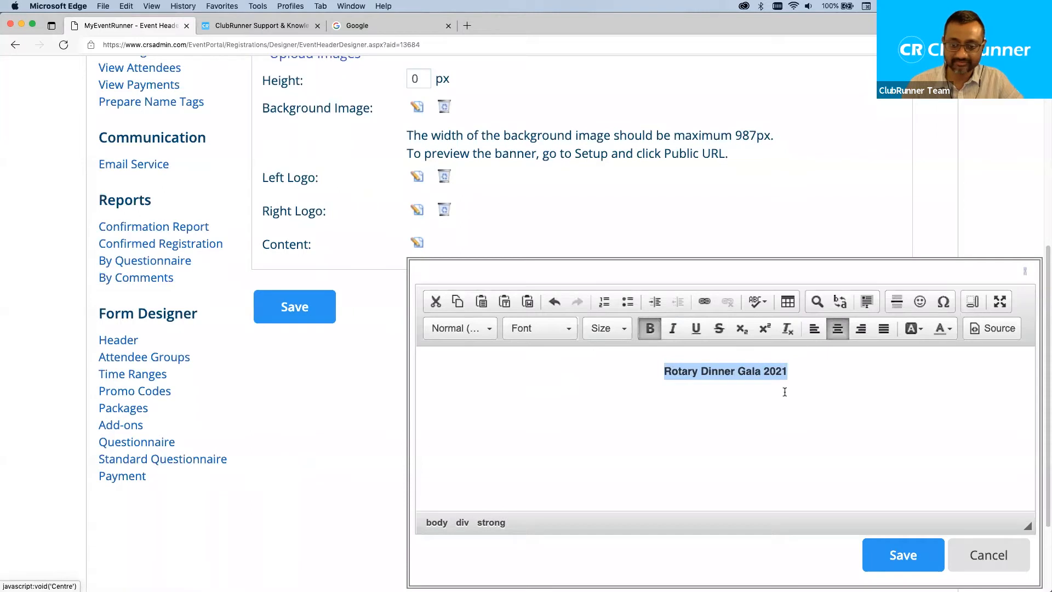
click(606, 328)
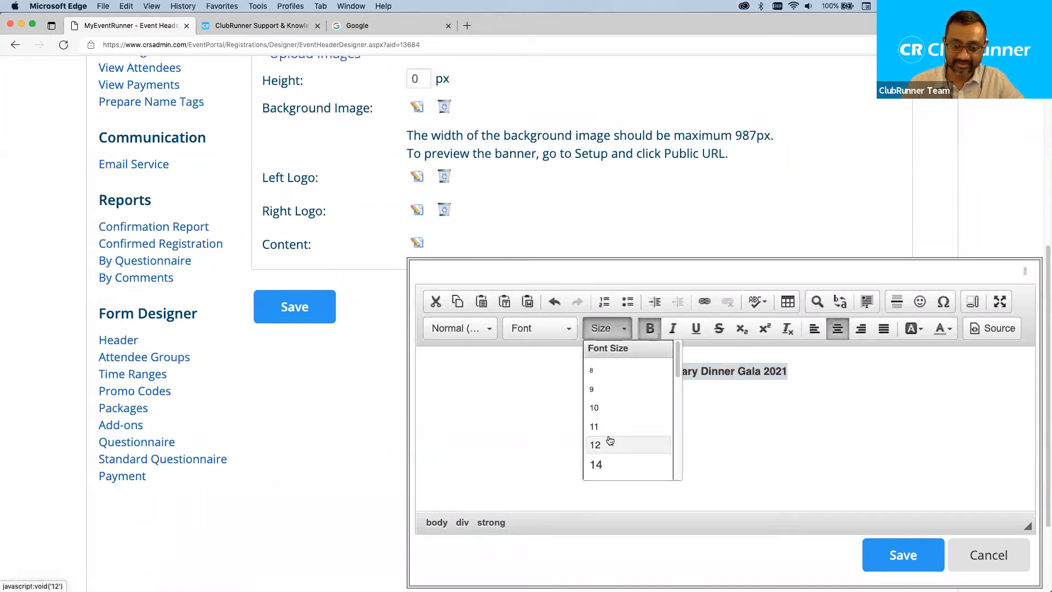
click(793, 422)
text(August)
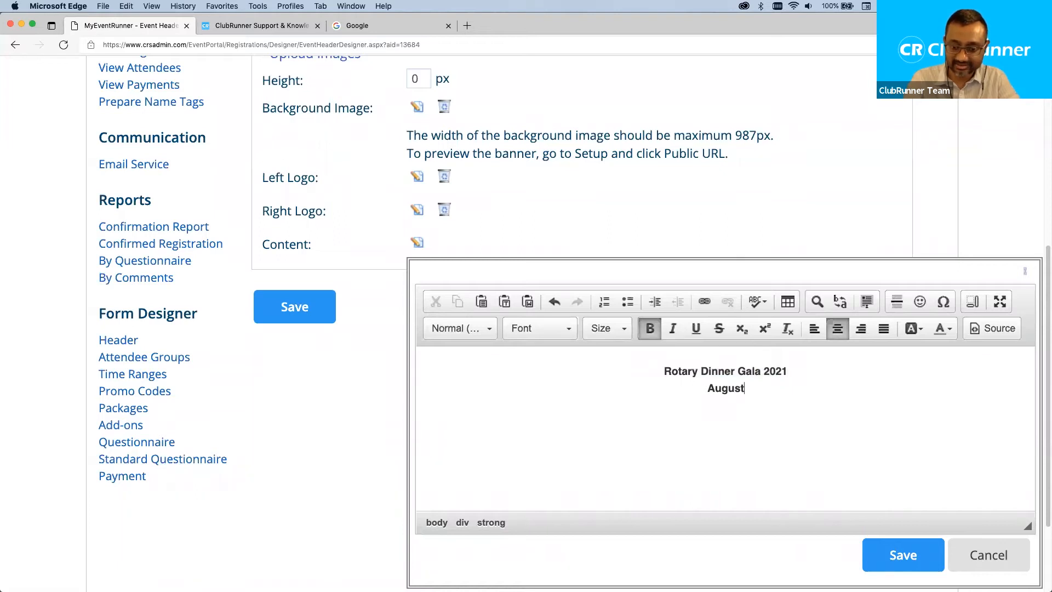
text( 1st, 2021)
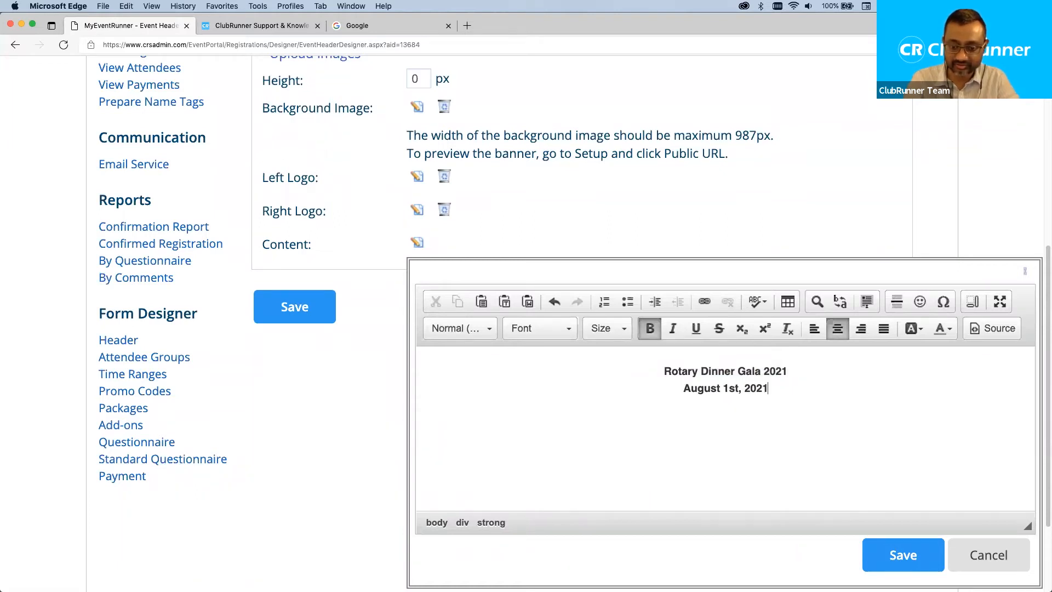
Unbold the date line, make the title size 28, and save the header content.
click(794, 370)
drag(772, 390, 832, 373)
click(650, 328)
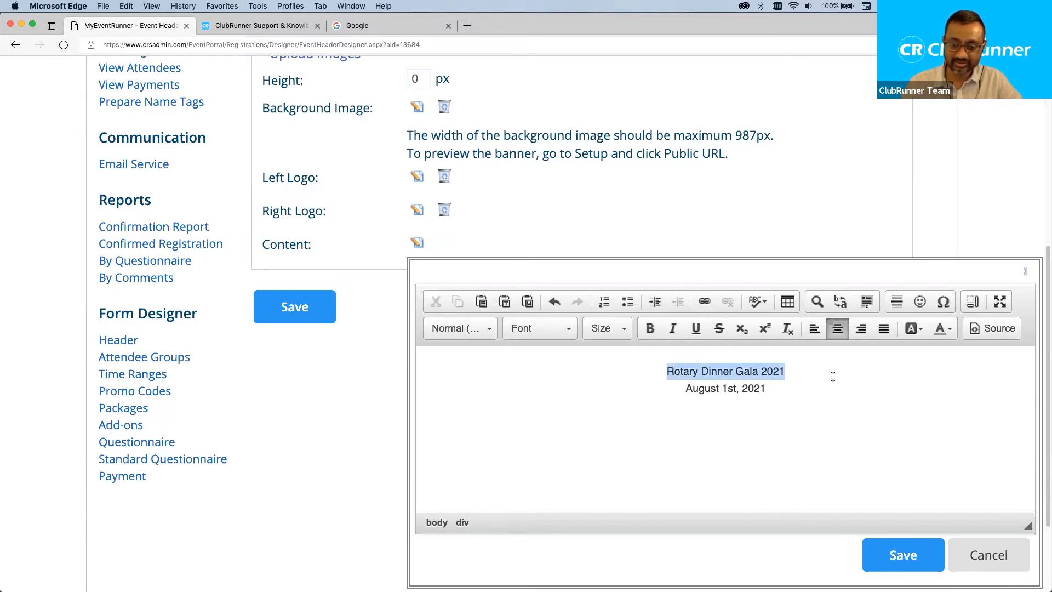
click(650, 328)
click(606, 327)
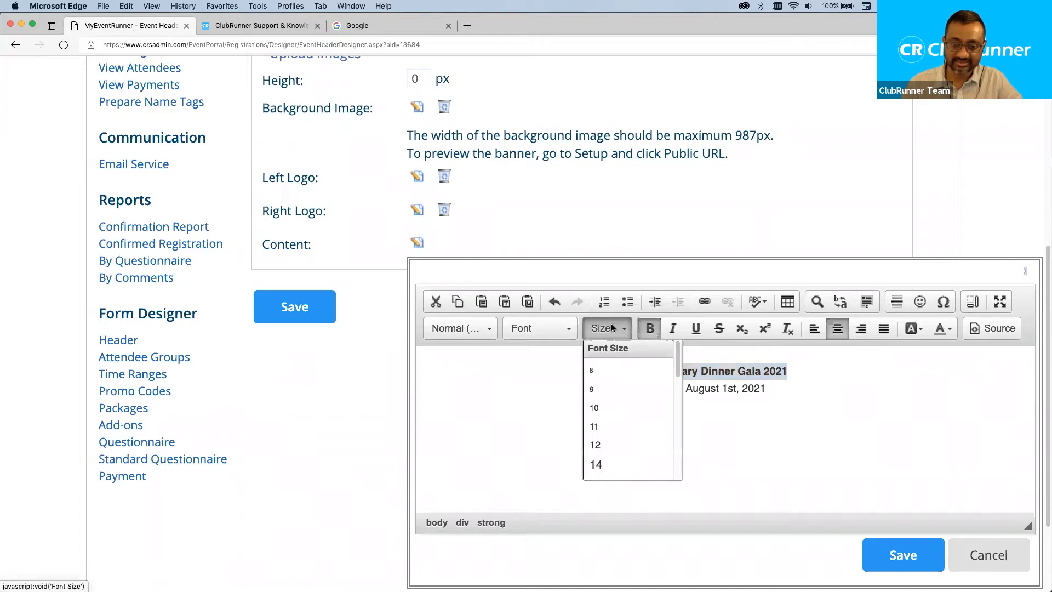
scroll(627, 436, down, 5)
click(601, 369)
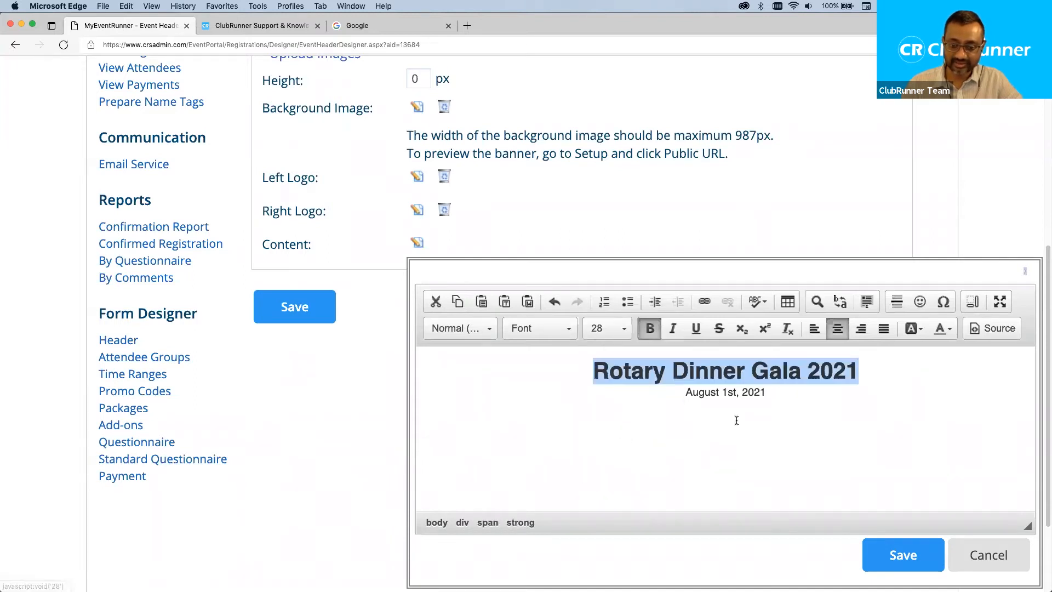
click(861, 450)
click(908, 553)
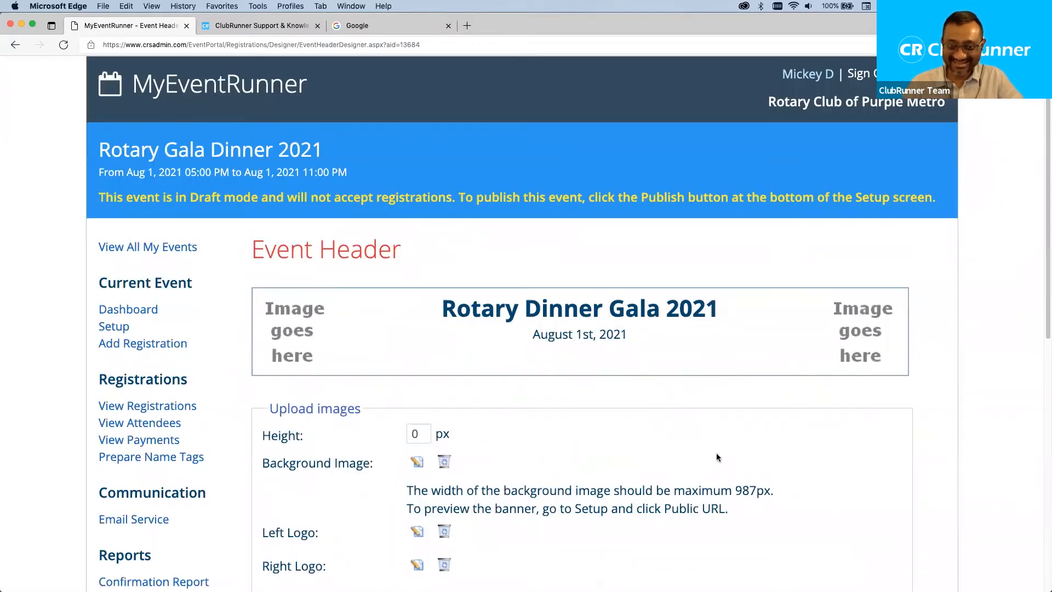
Scroll down and go to the Attendee Groups page.
scroll(633, 433, down, 3)
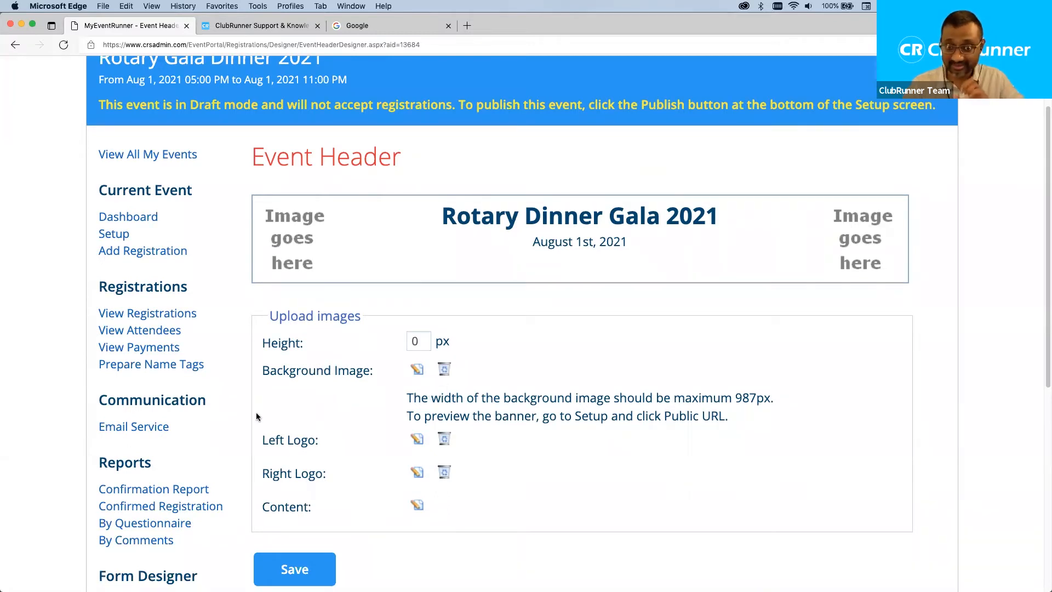
scroll(208, 429, down, 3)
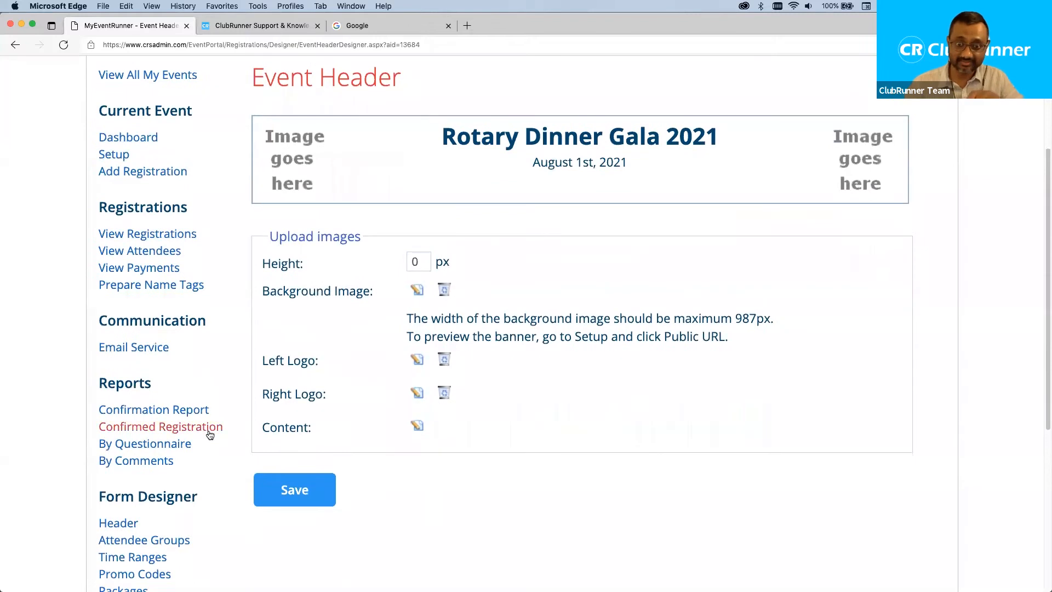
scroll(209, 434, down, 1)
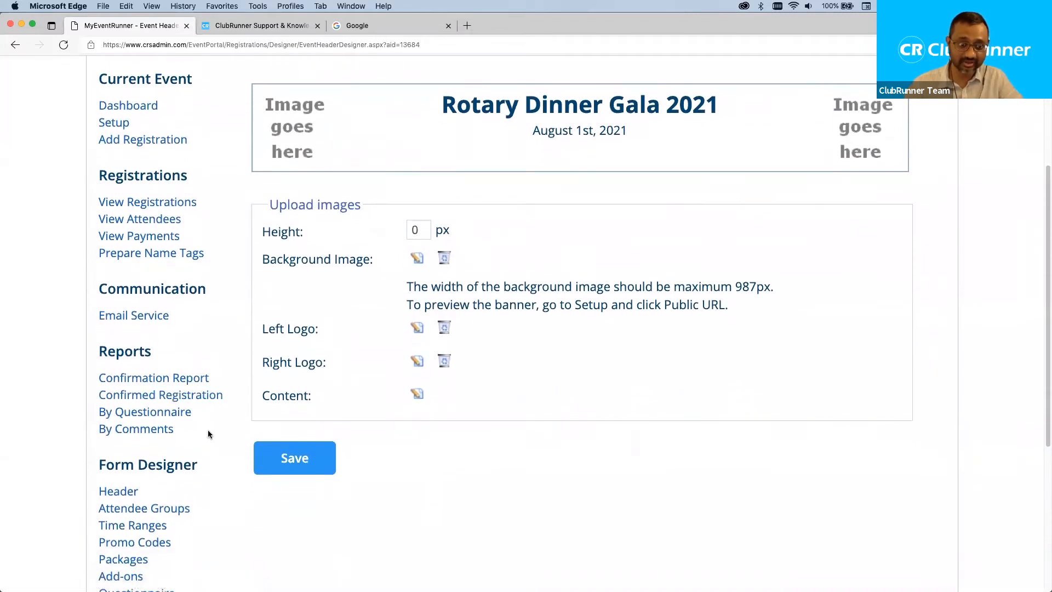
scroll(208, 434, down, 1)
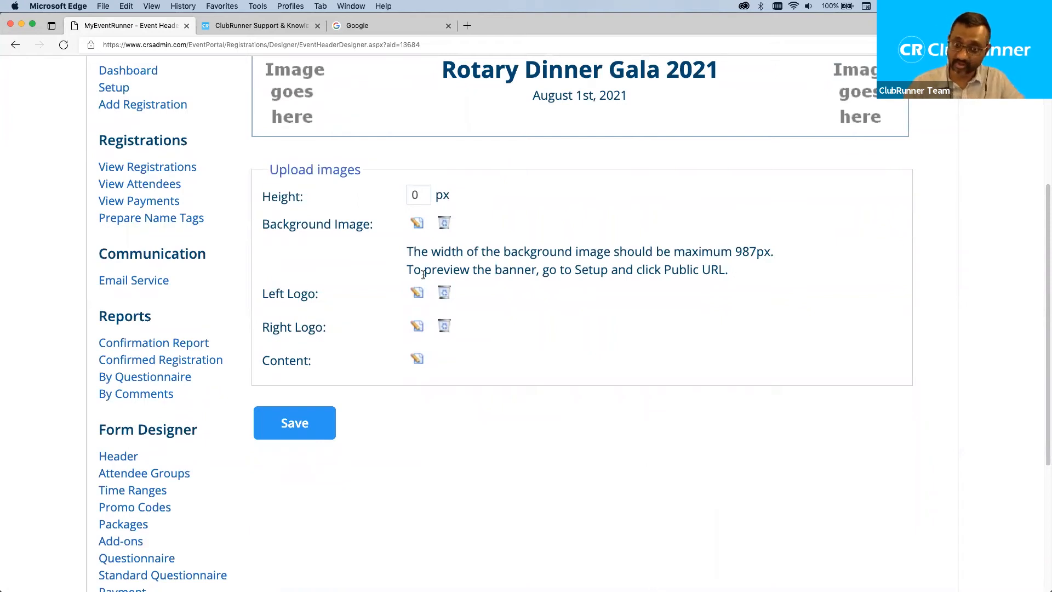
click(175, 479)
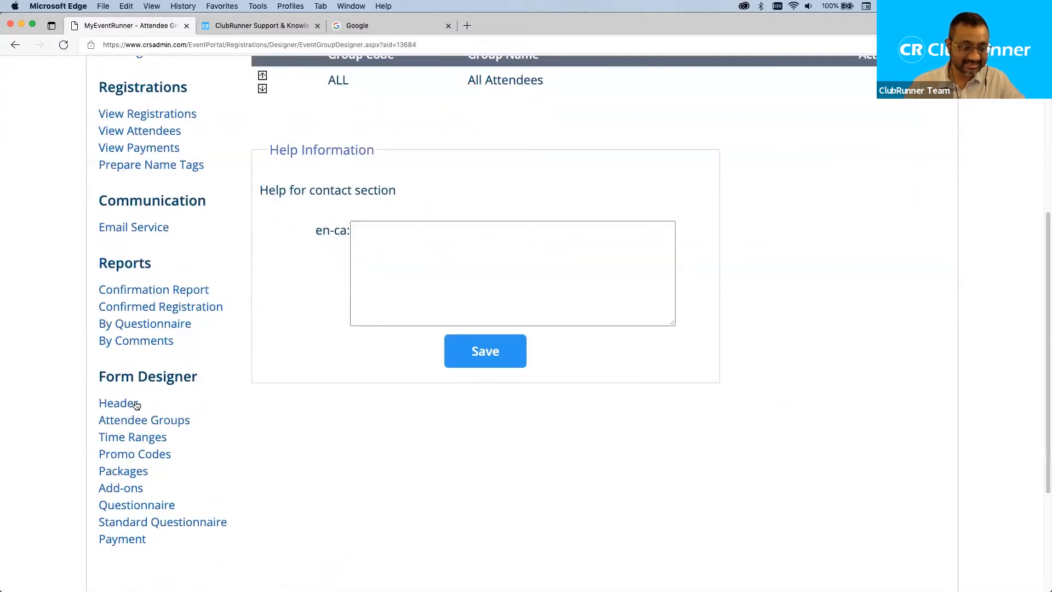
Edit the All Attendees group and change its name to Rotarians.
scroll(271, 342, up, 5)
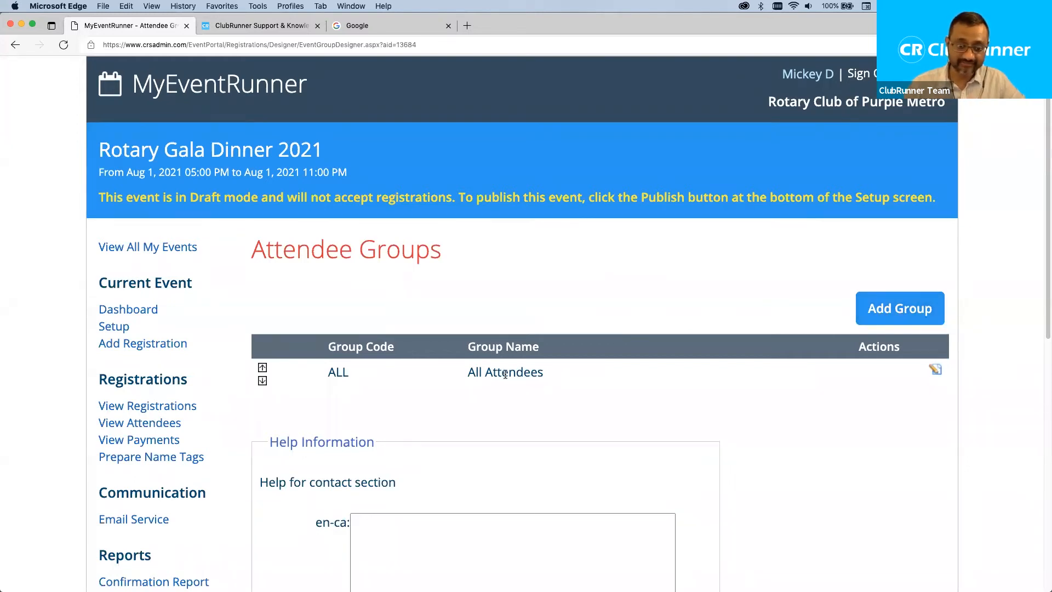
drag(546, 372, 464, 370)
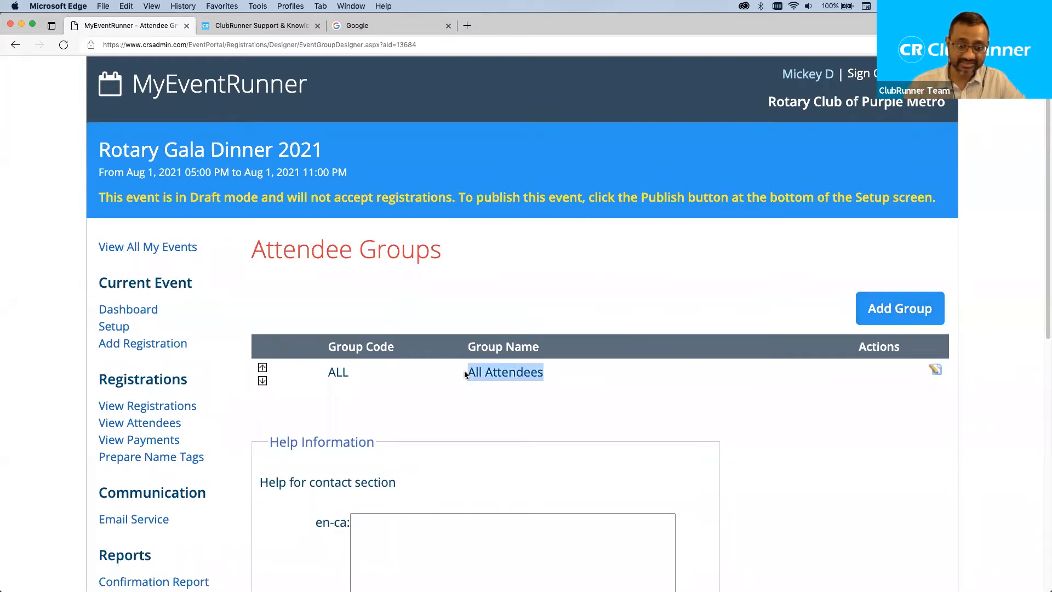
click(557, 382)
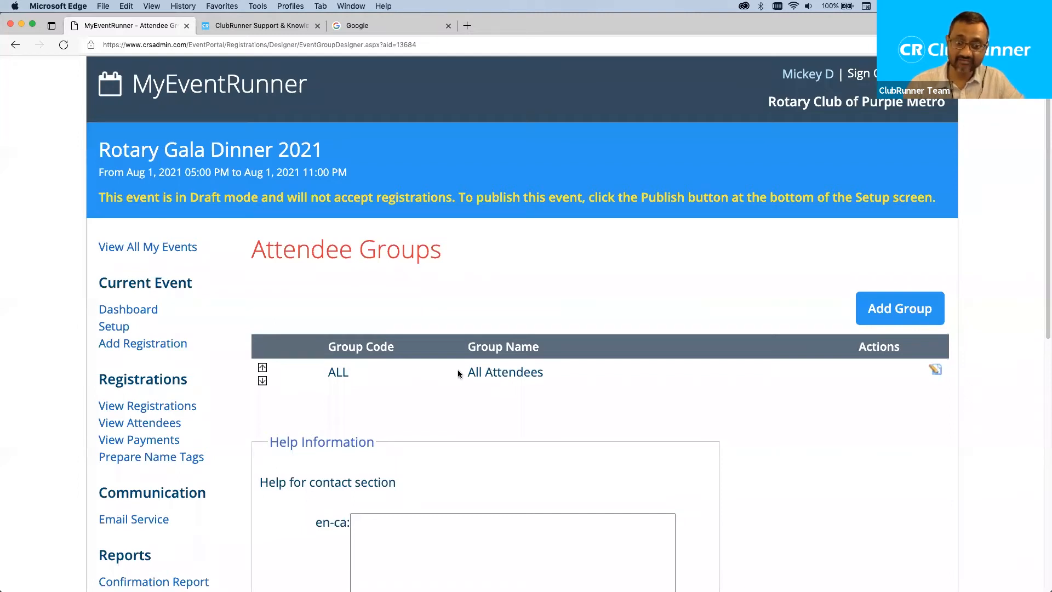
drag(459, 372, 550, 375)
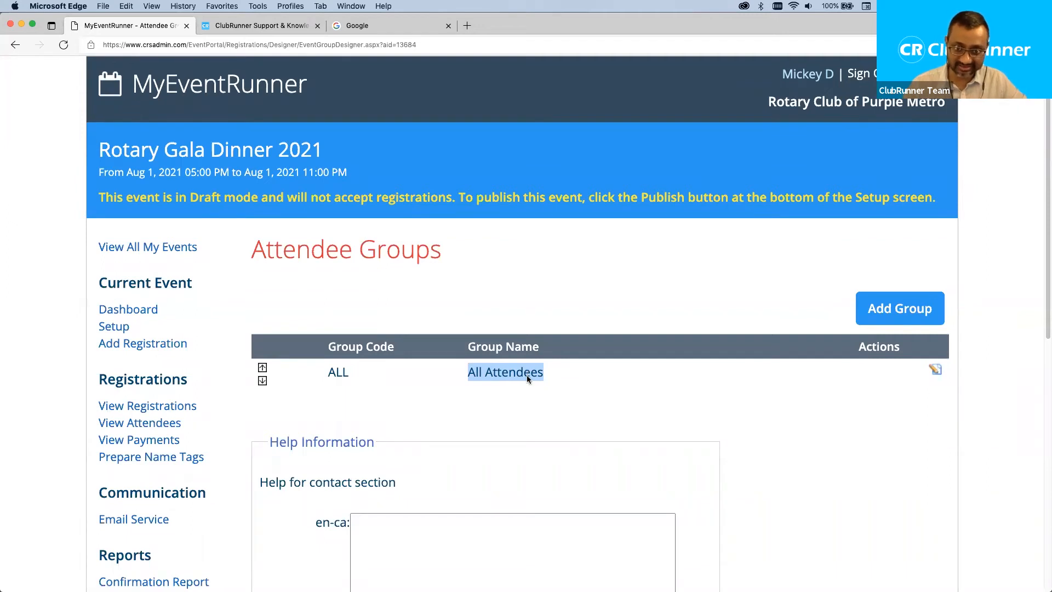
click(935, 370)
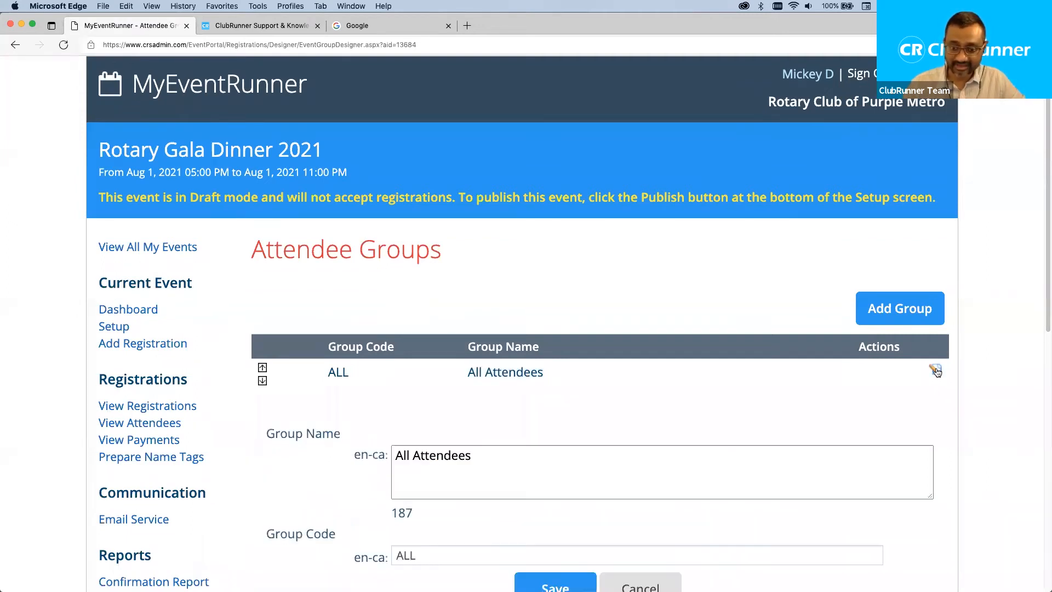
scroll(709, 396, down, 3)
click(441, 367)
triple_click(442, 367)
text(R)
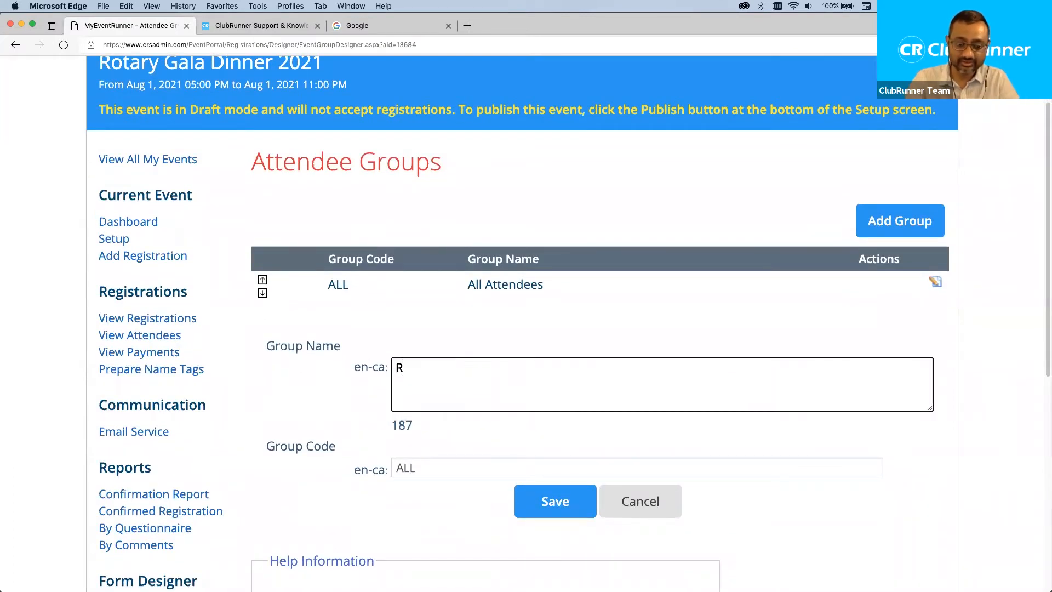
text(otarians)
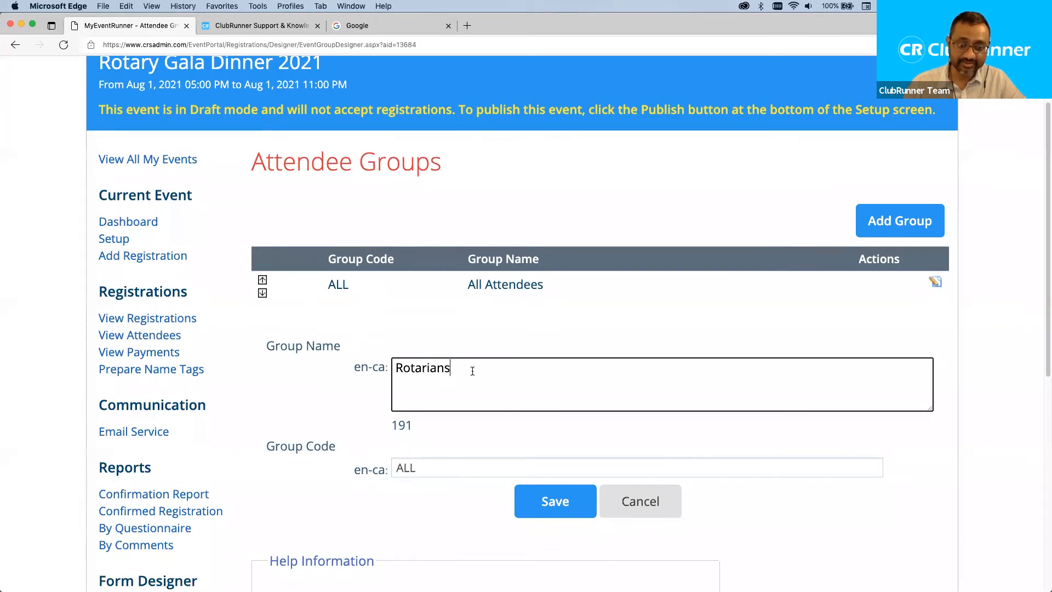
double_click(438, 368)
Replace the group code ALL with Rotarians and save the group.
drag(262, 345, 344, 353)
drag(334, 446, 264, 443)
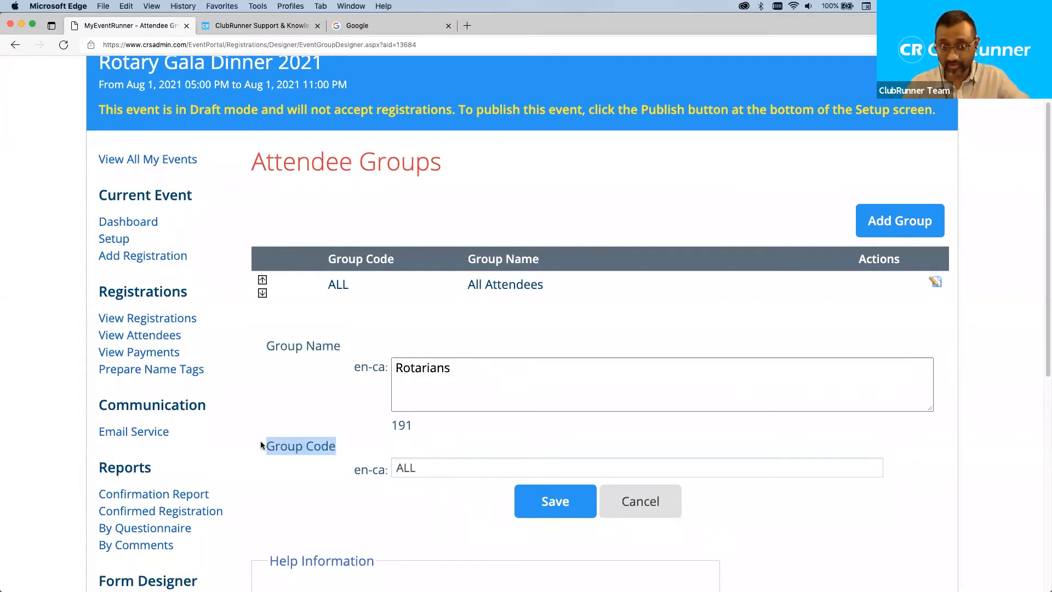
click(429, 468)
drag(429, 468, 374, 470)
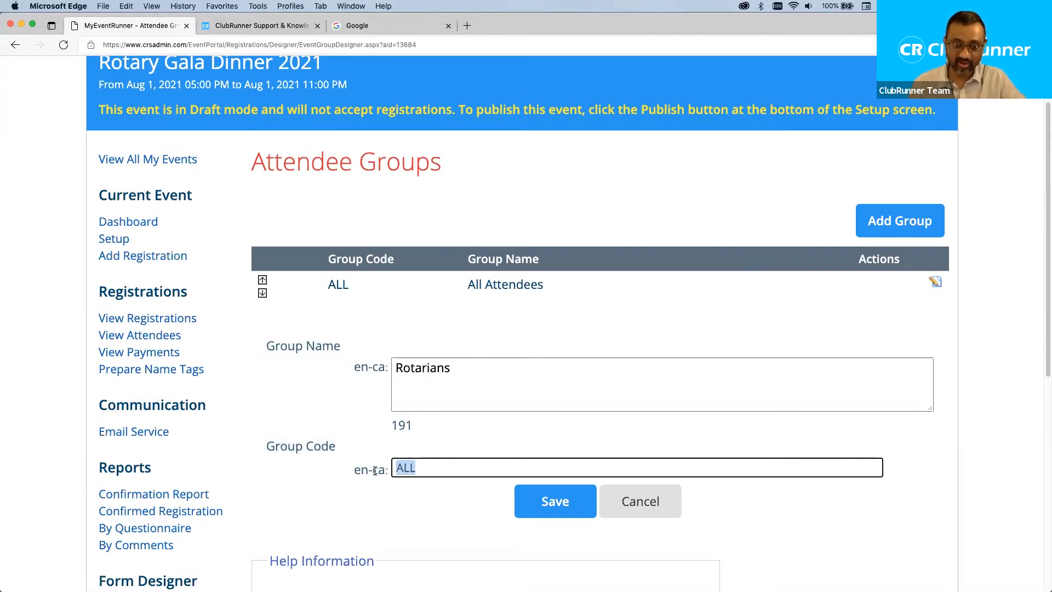
text(R)
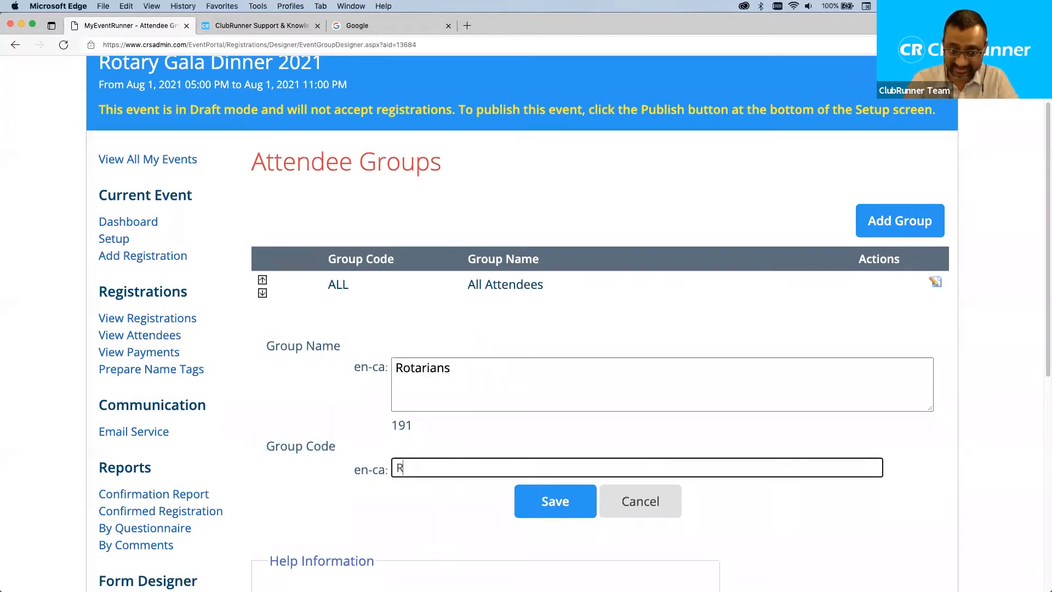
text(otarian)
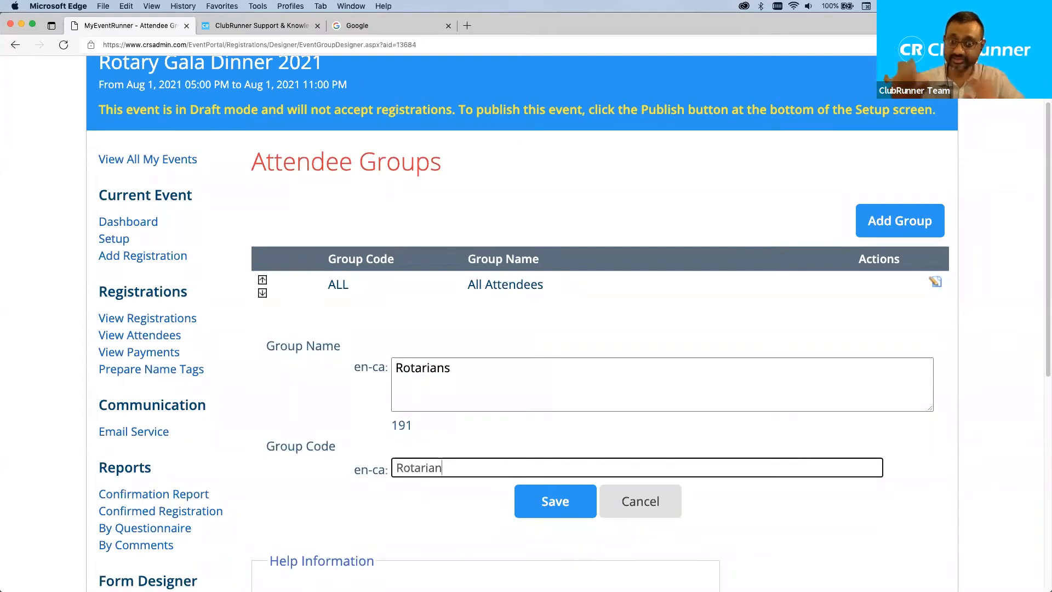
text(s)
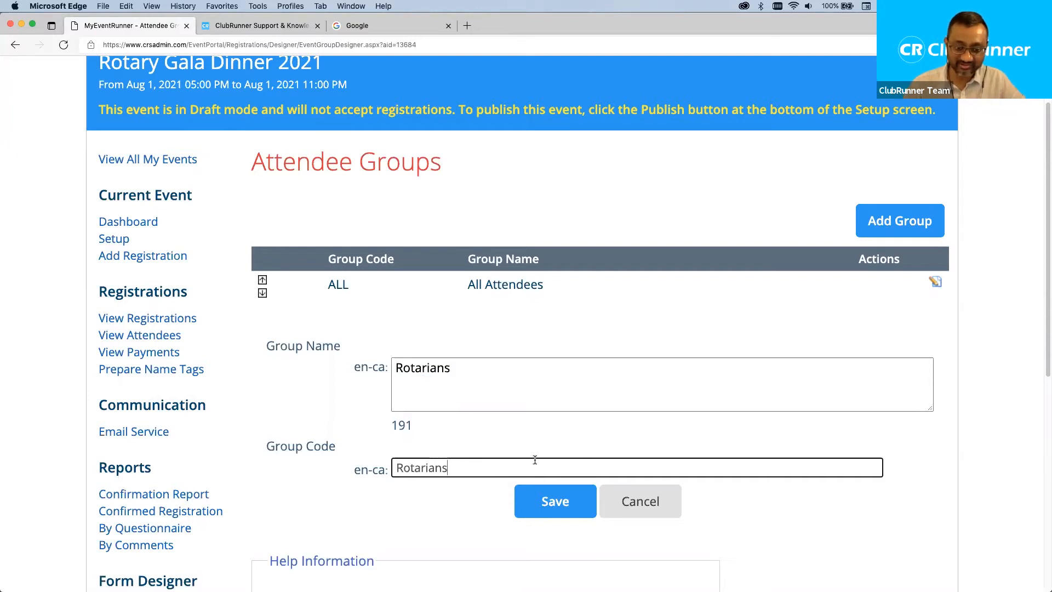
click(550, 501)
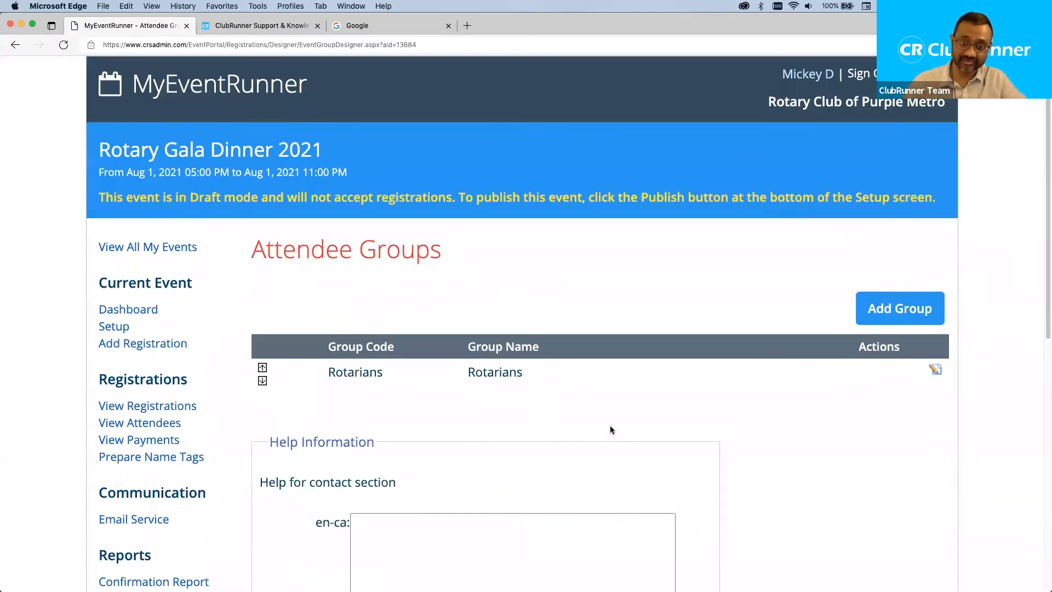
click(897, 310)
Create the group Non-Rotarians with group code non-rotarians and save it.
scroll(589, 366, down, 2)
click(520, 396)
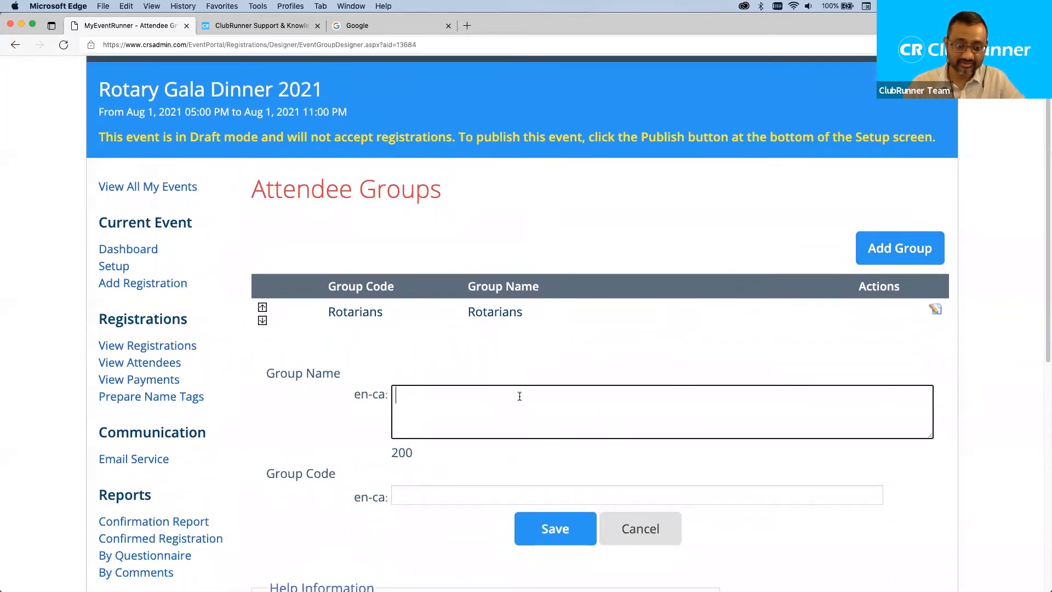
text(Non-Rota)
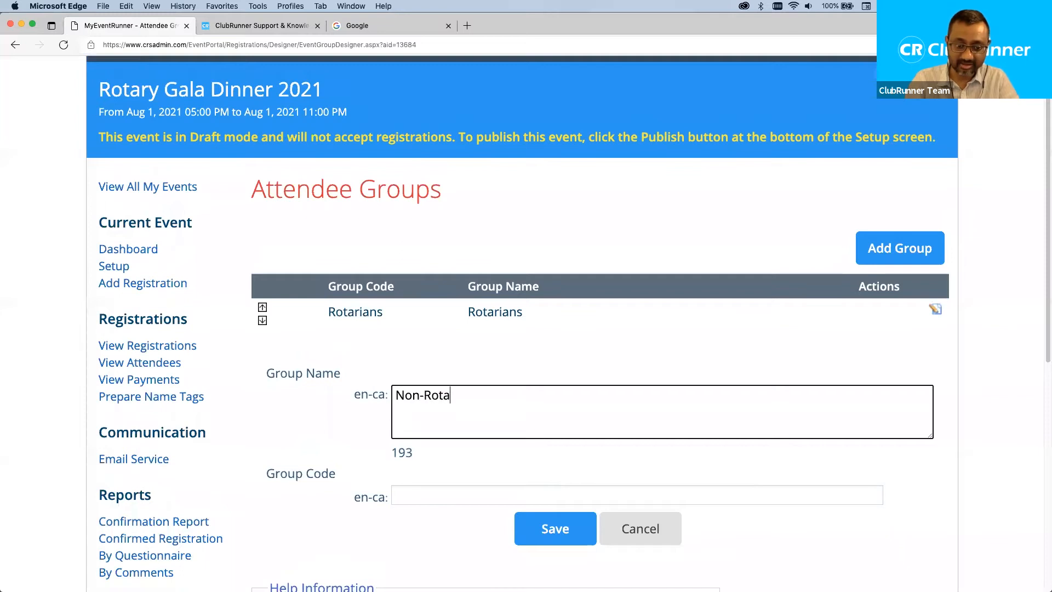
text(rians)
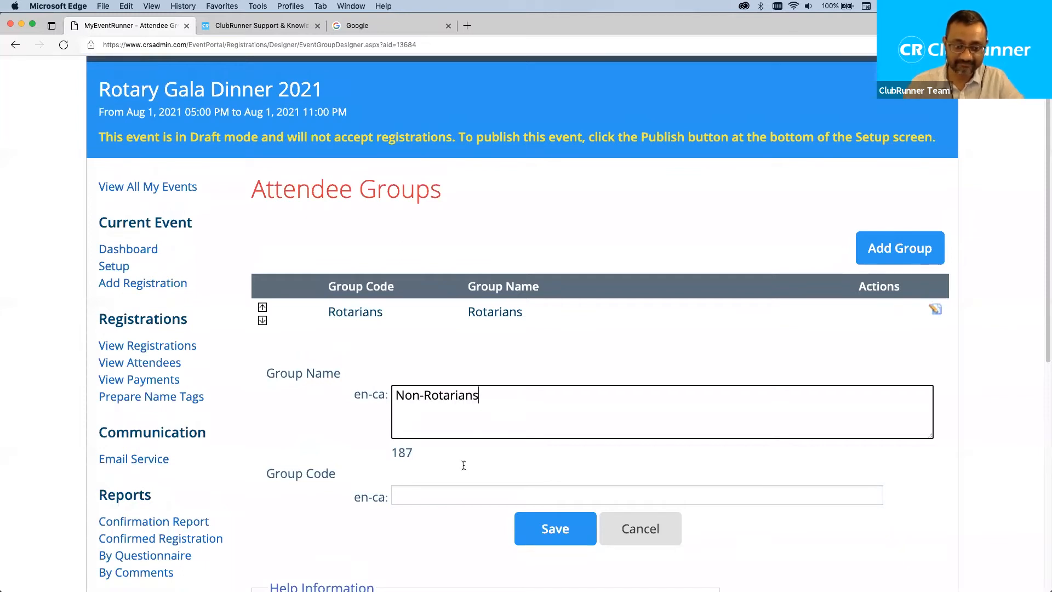
click(444, 493)
text(non-)
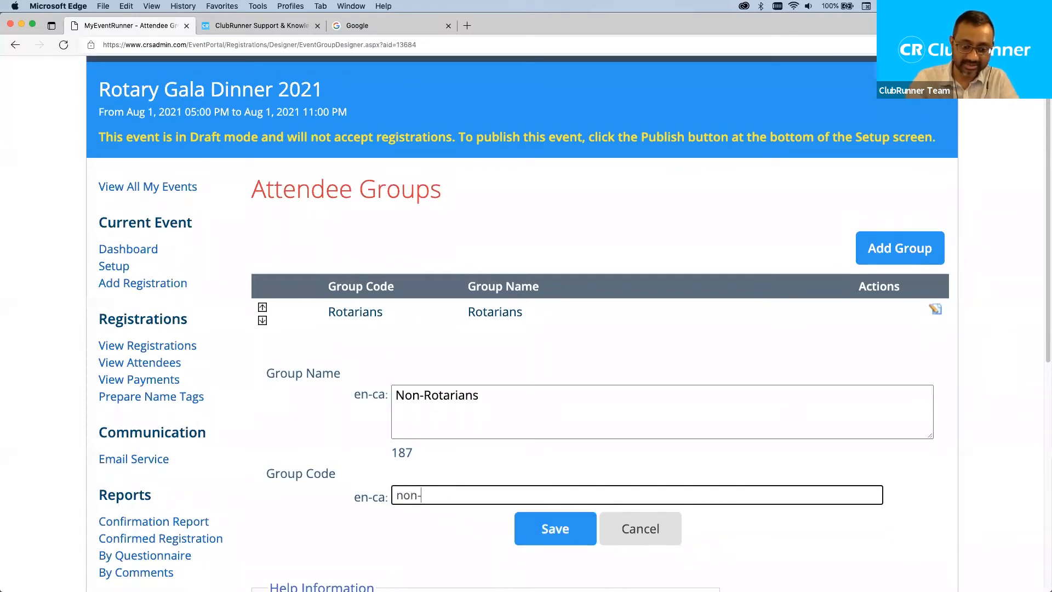
text(rot)
key(BackSpace)
key(BackSpace)
key(BackSpace)
key(BackSpace)
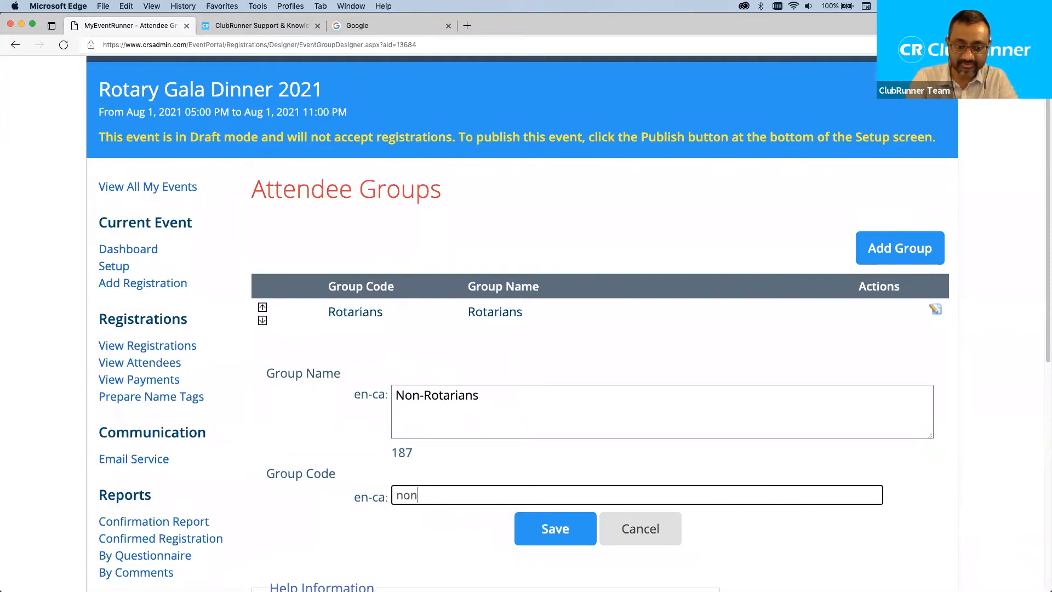
text(-m)
key(BackSpace)
key(BackSpace)
text(-)
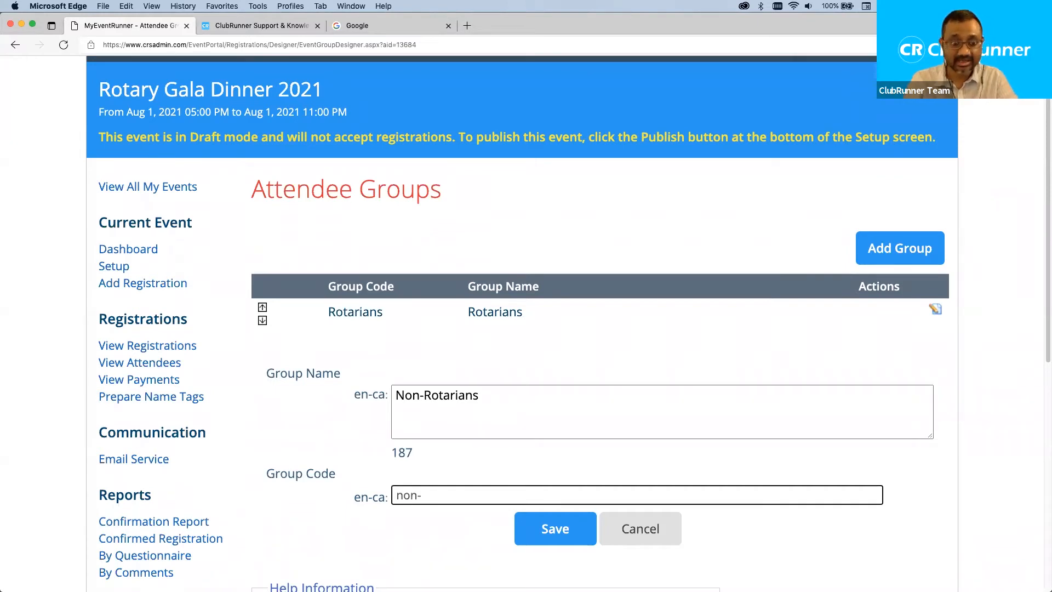
text(rotarians)
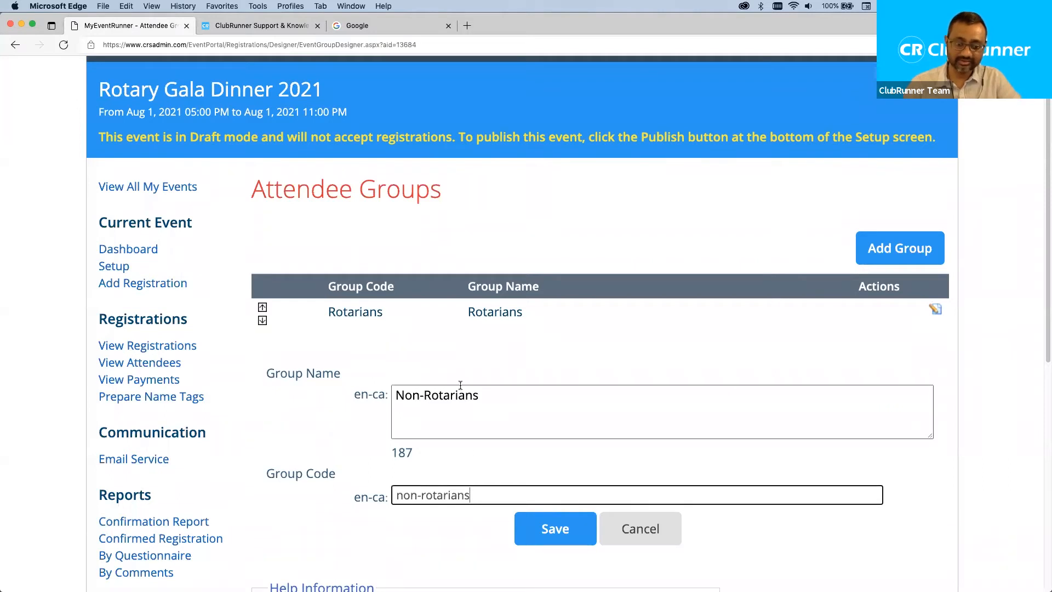
click(549, 529)
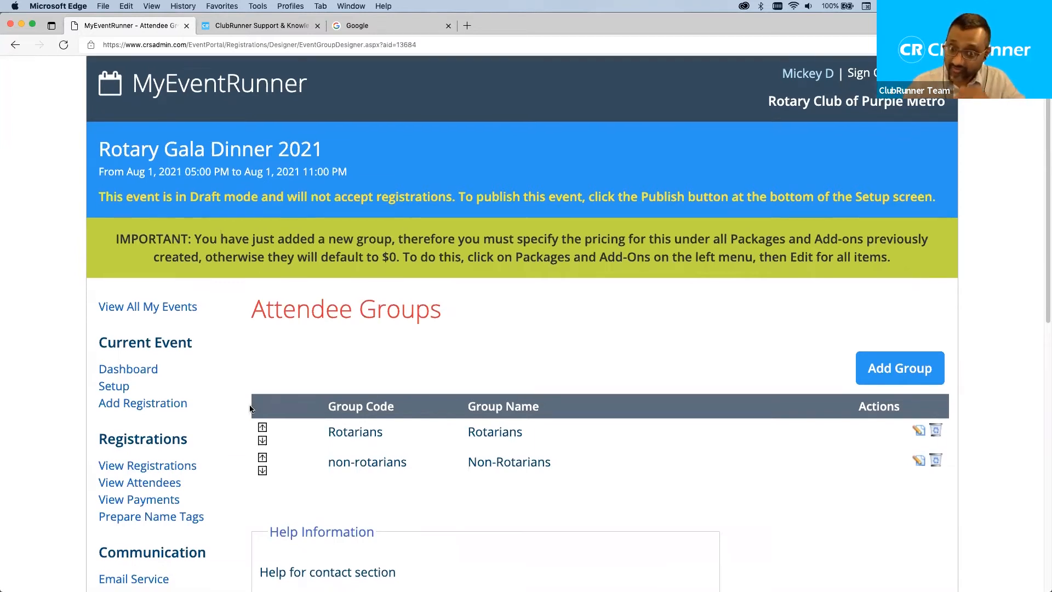
scroll(249, 408, down, 2)
Save the help text 'Please choose whether you are a Rotarian or non-Rotarian.'.
scroll(250, 408, down, 8)
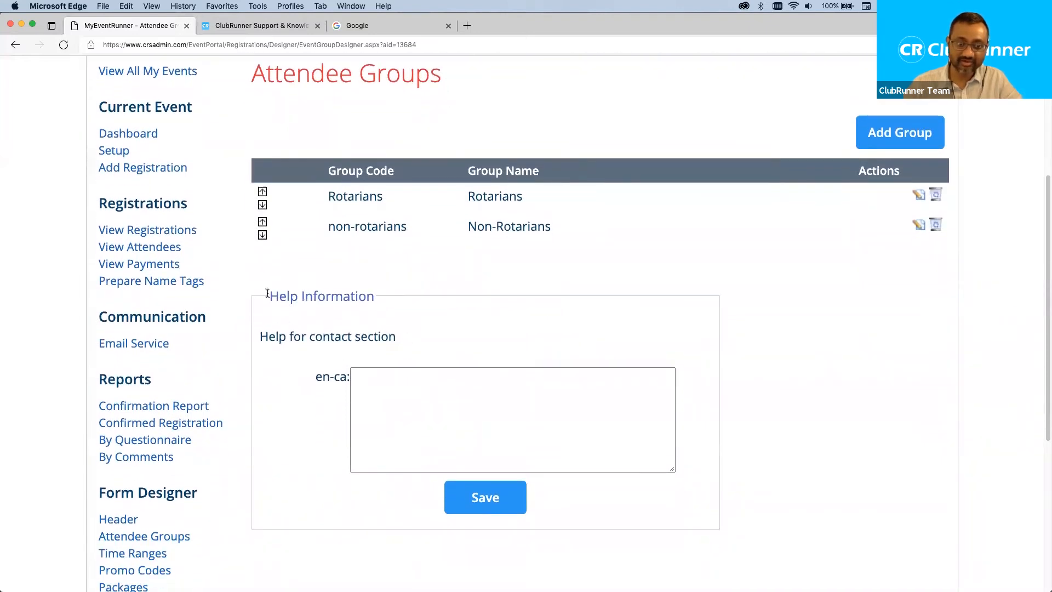
triple_click(293, 294)
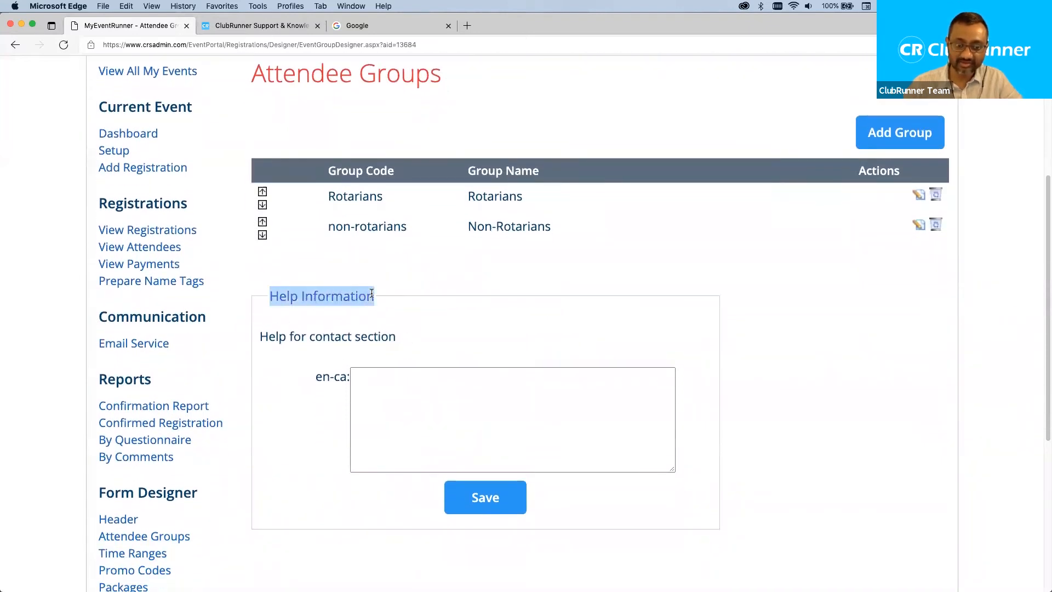
click(425, 403)
text(Please)
key(BackSpace)
key(BackSpace)
key(BackSpace)
key(BackSpace)
key(BackSpace)
key(BackSpace)
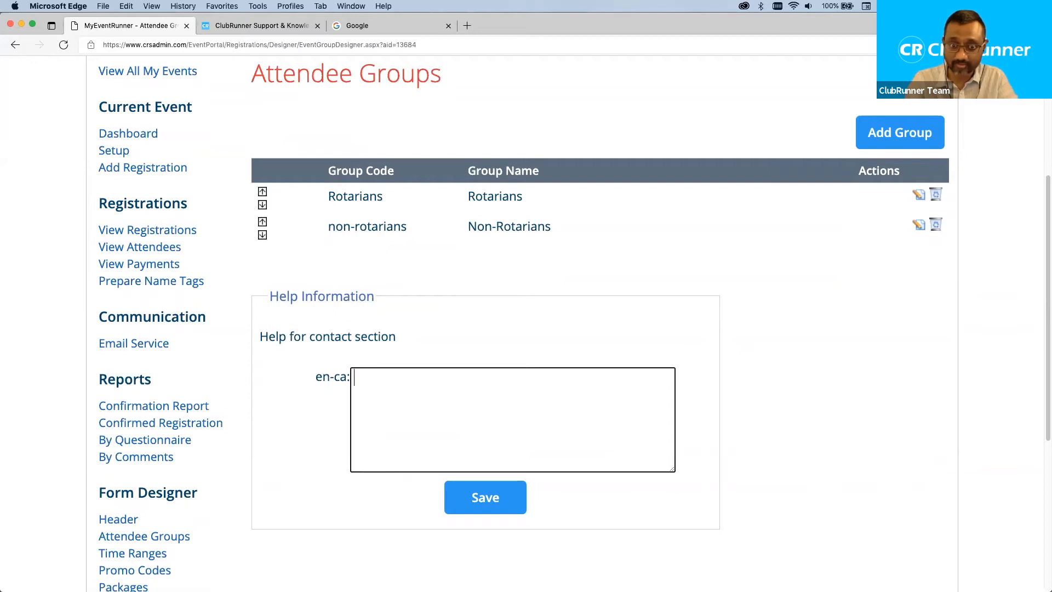
text(Please )
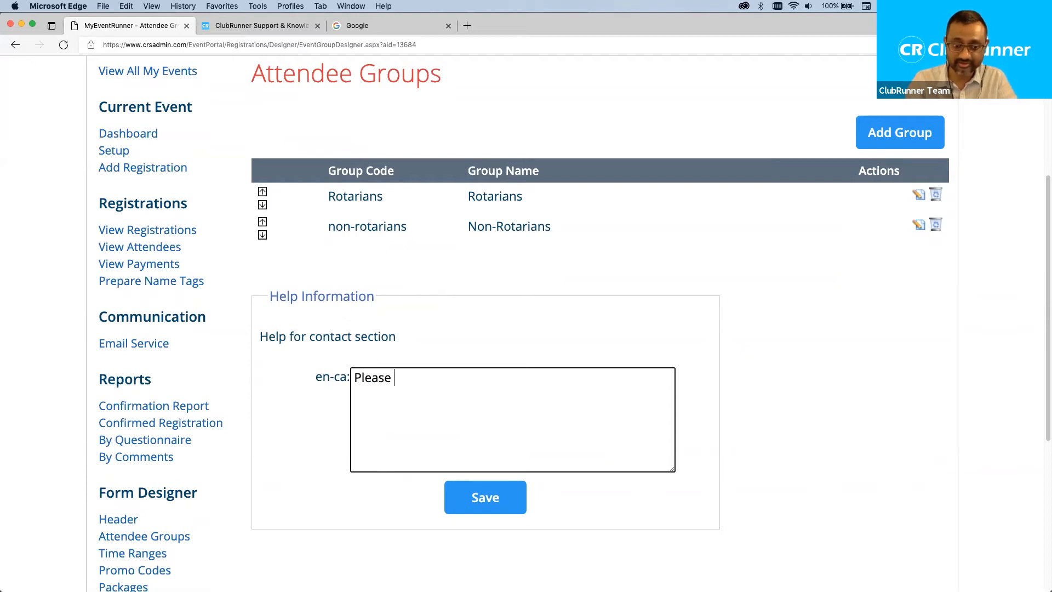
text(choose whether you are a Ro)
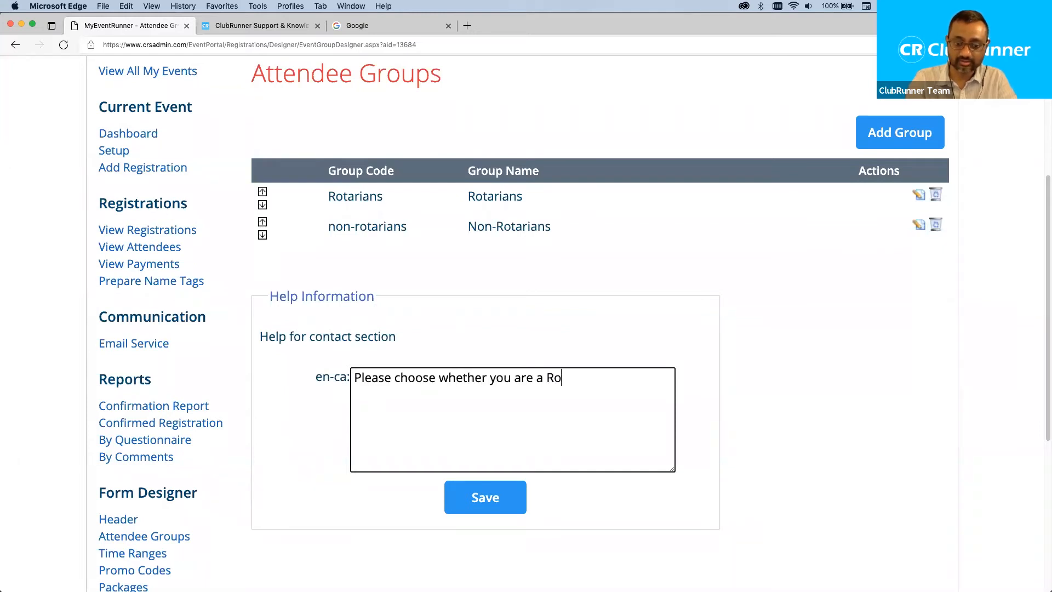
text(tarian or non-Rotarian.)
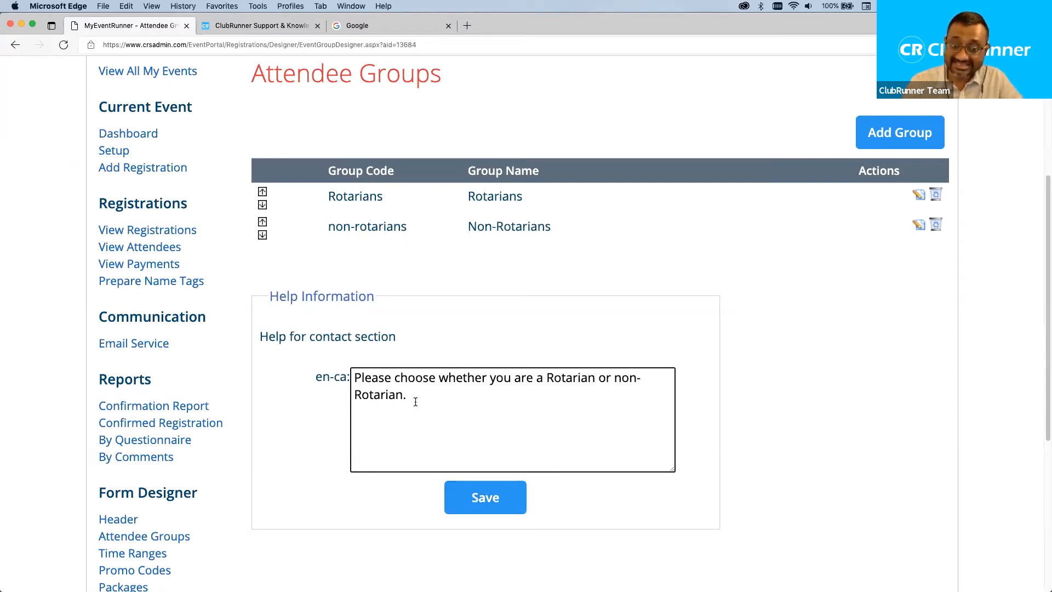
drag(395, 395, 326, 372)
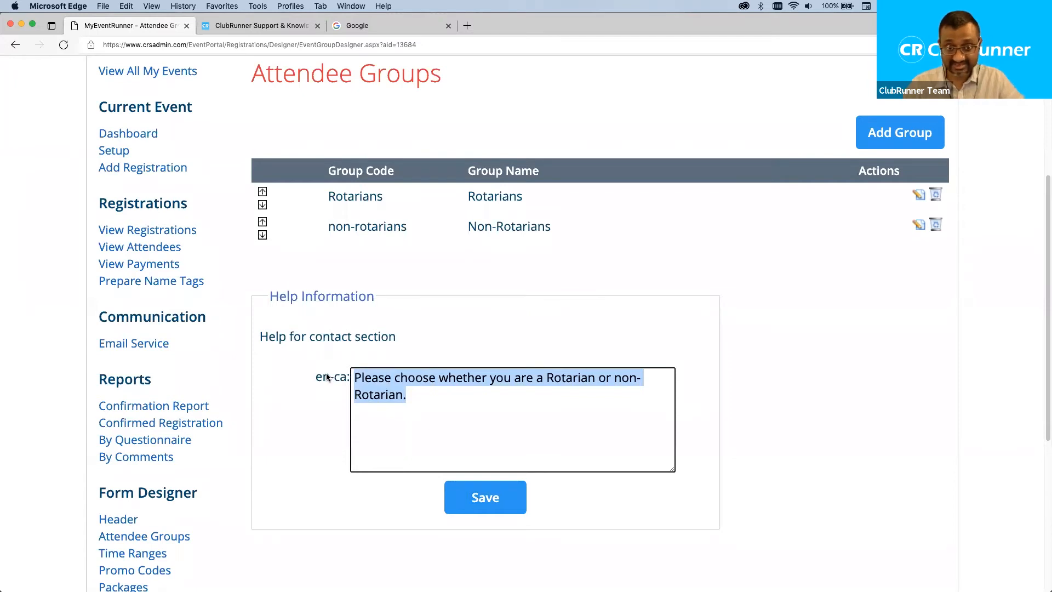
click(493, 497)
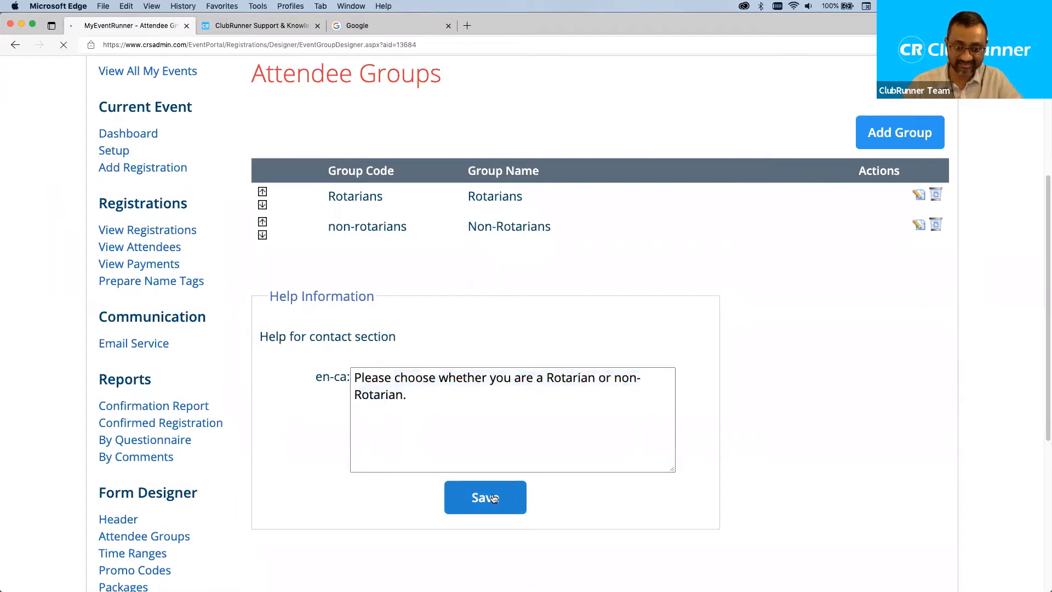
Go to the event's Time Ranges page.
scroll(538, 401, down, 5)
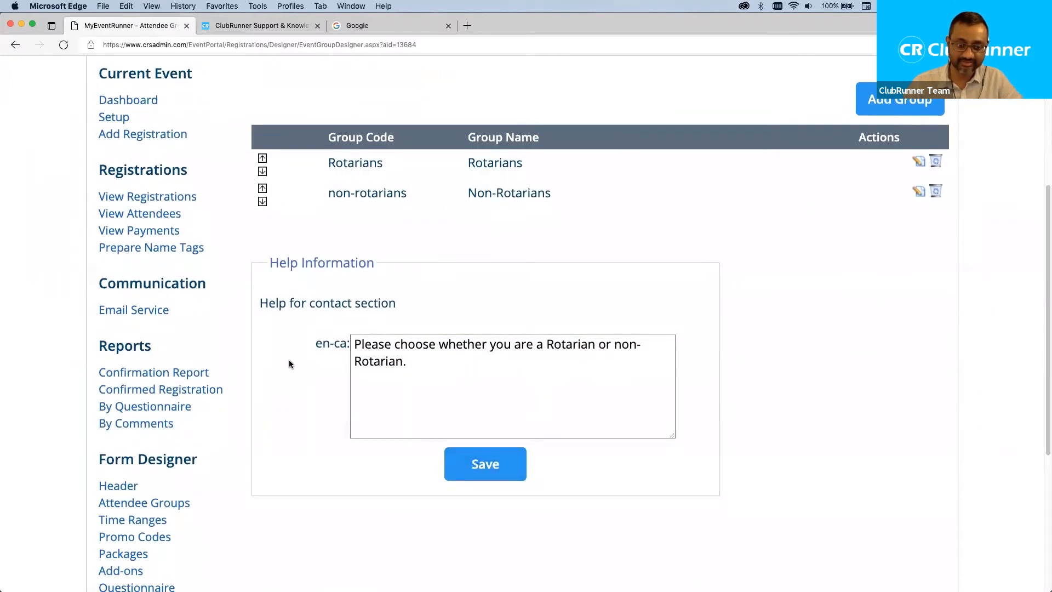
scroll(232, 375, down, 2)
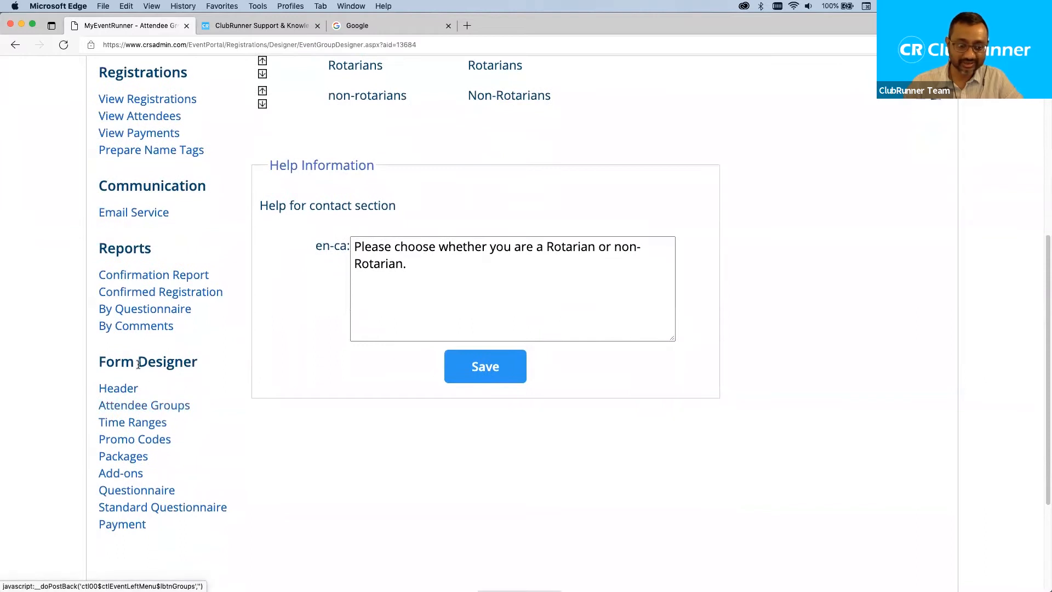
click(147, 423)
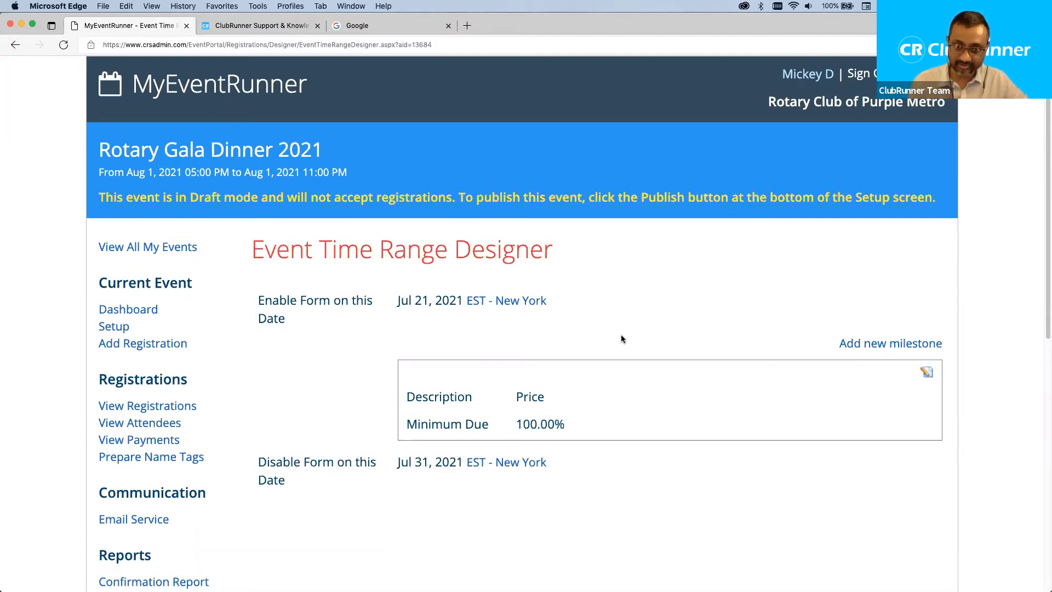
Add a new time range milestone and try Jul 21, 2021 as its date.
click(889, 350)
scroll(406, 320, down, 4)
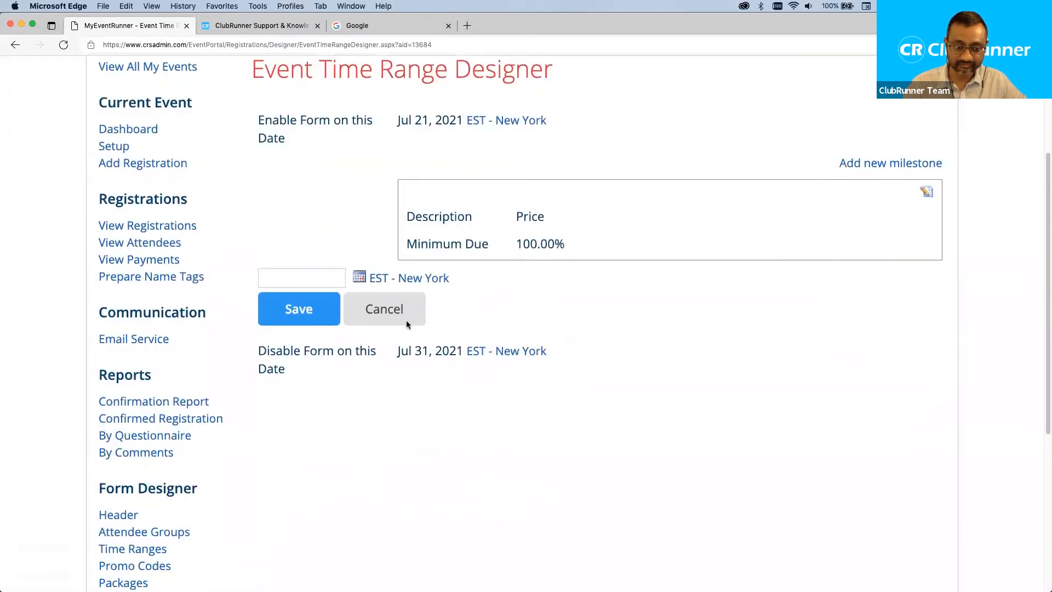
click(278, 276)
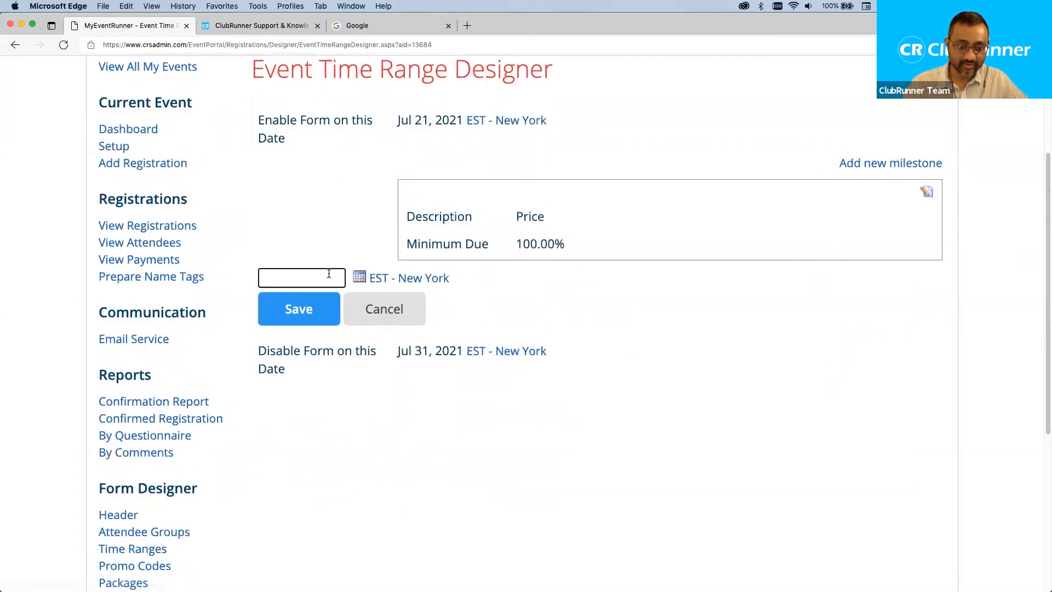
click(360, 277)
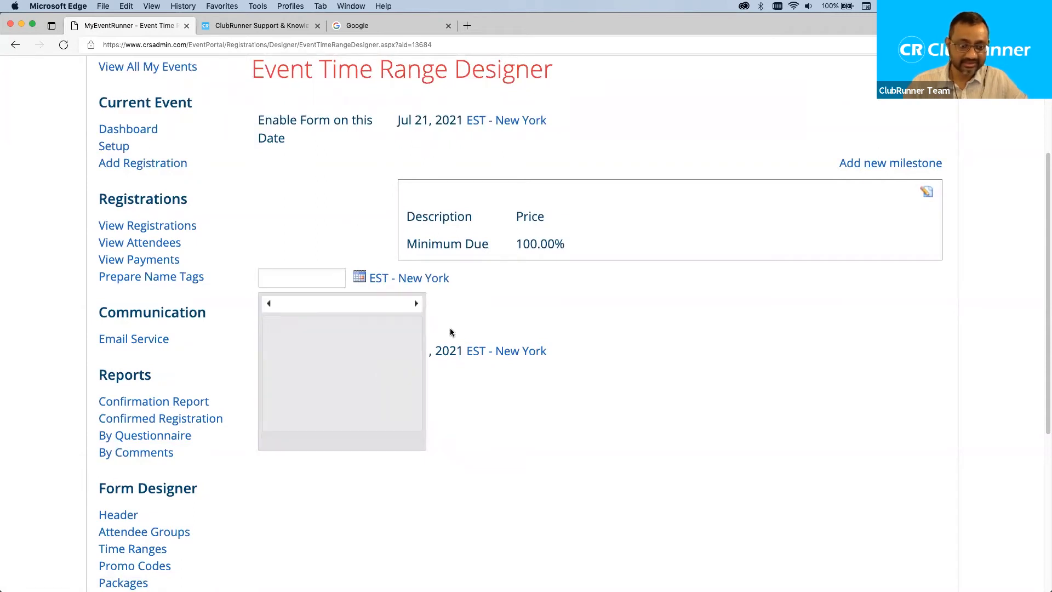
click(360, 277)
click(360, 276)
click(481, 278)
key(super+minus)
key(super+equal)
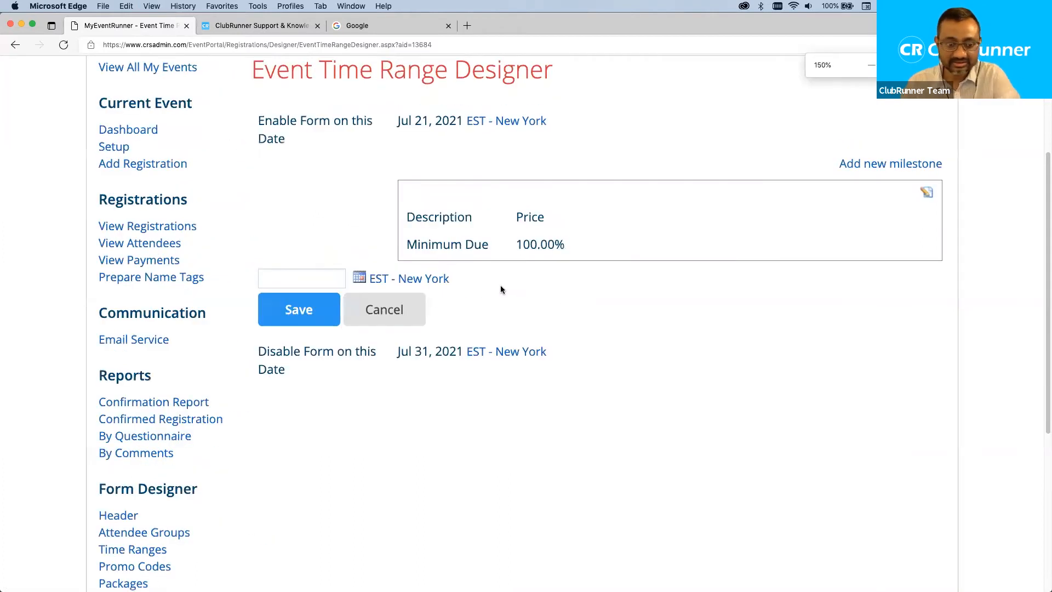
click(360, 277)
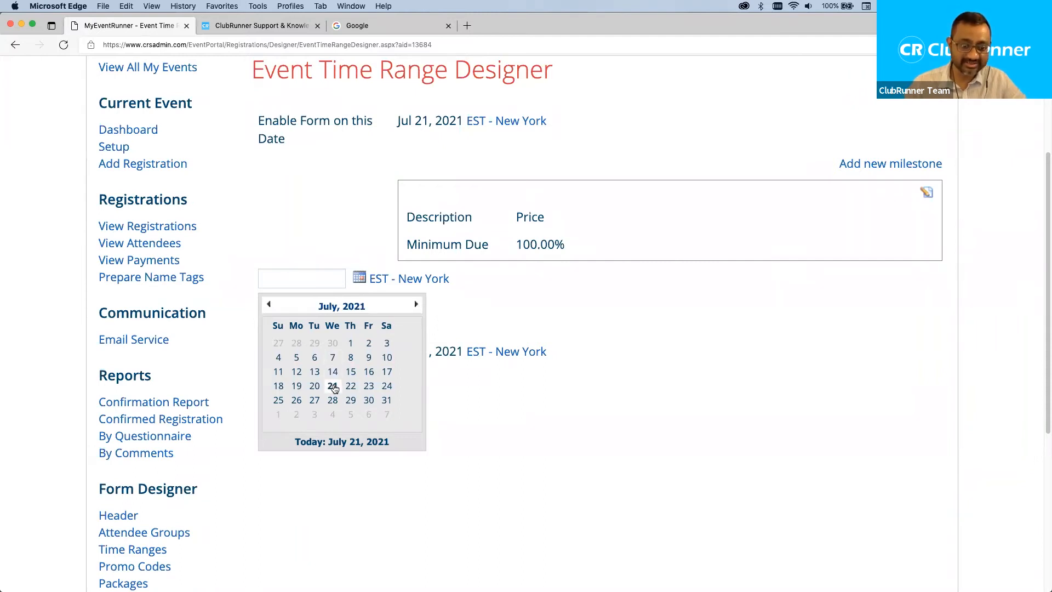
click(333, 386)
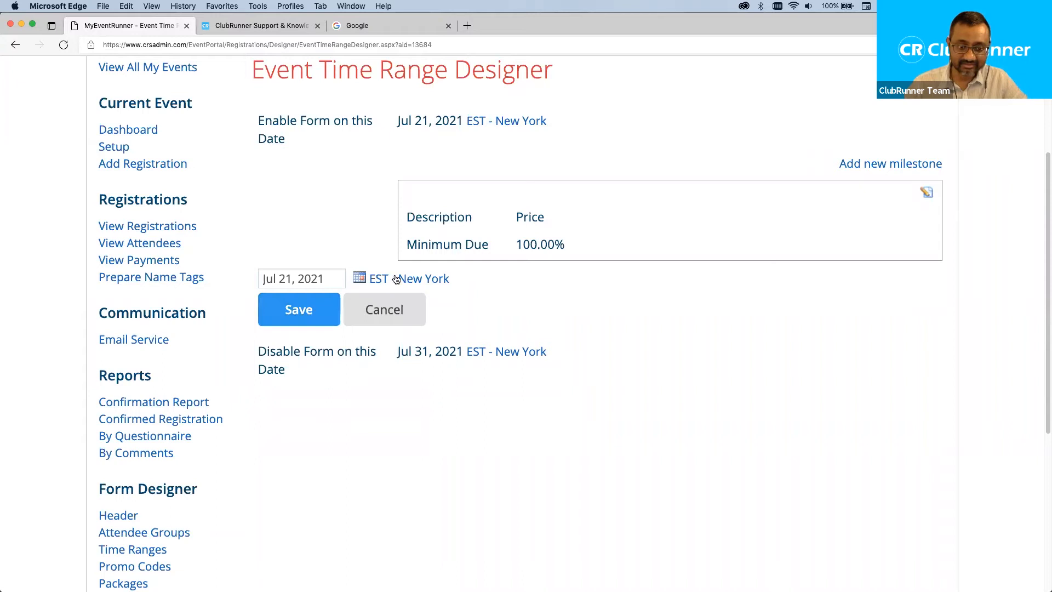
click(327, 314)
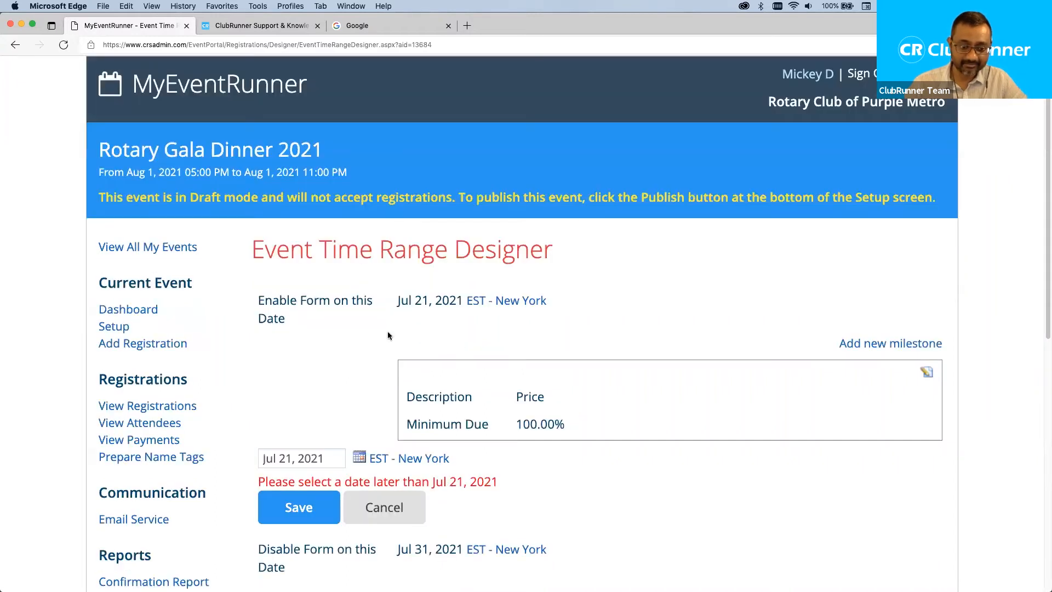
Change the milestone date to Jul 25, 2021 and save it.
click(360, 456)
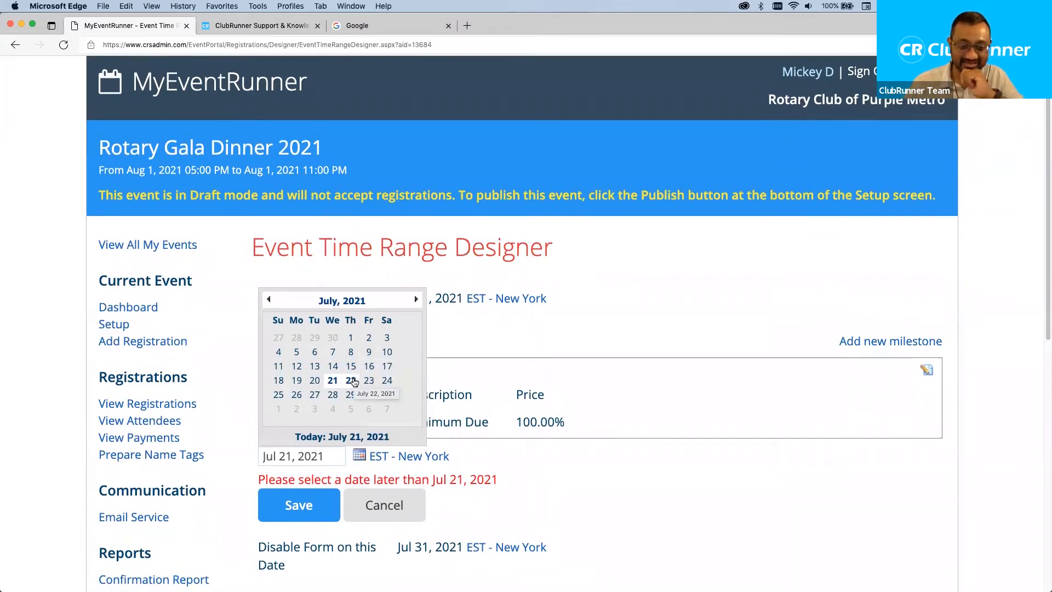
click(277, 395)
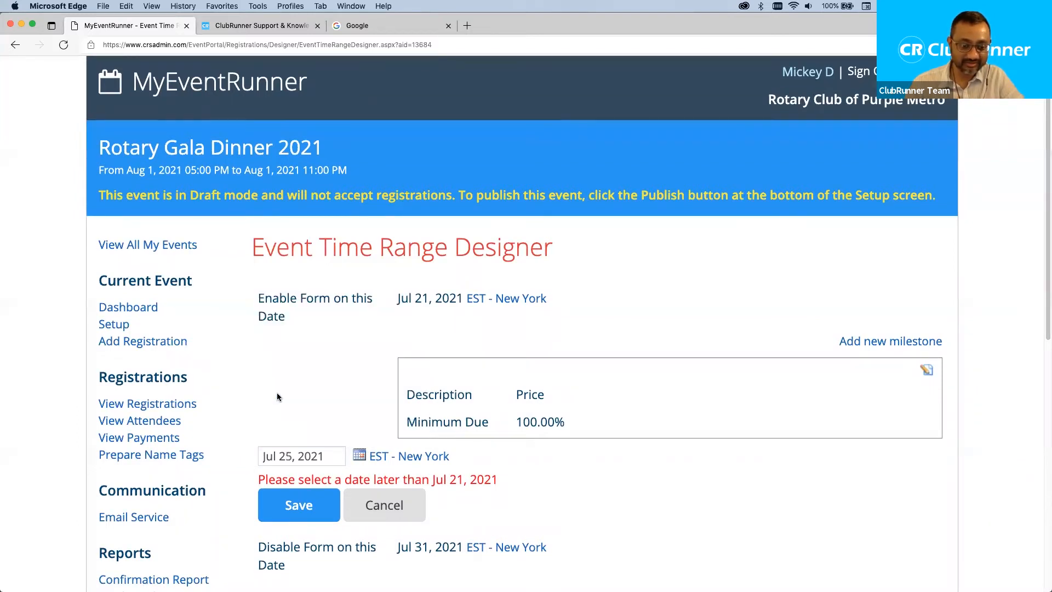
click(314, 505)
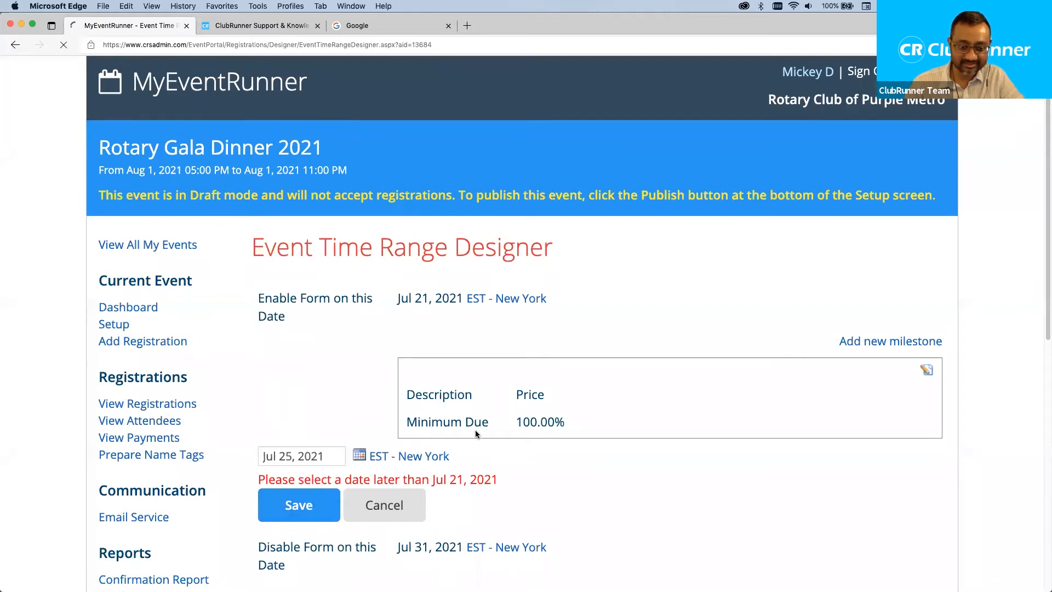
scroll(567, 368, down, 4)
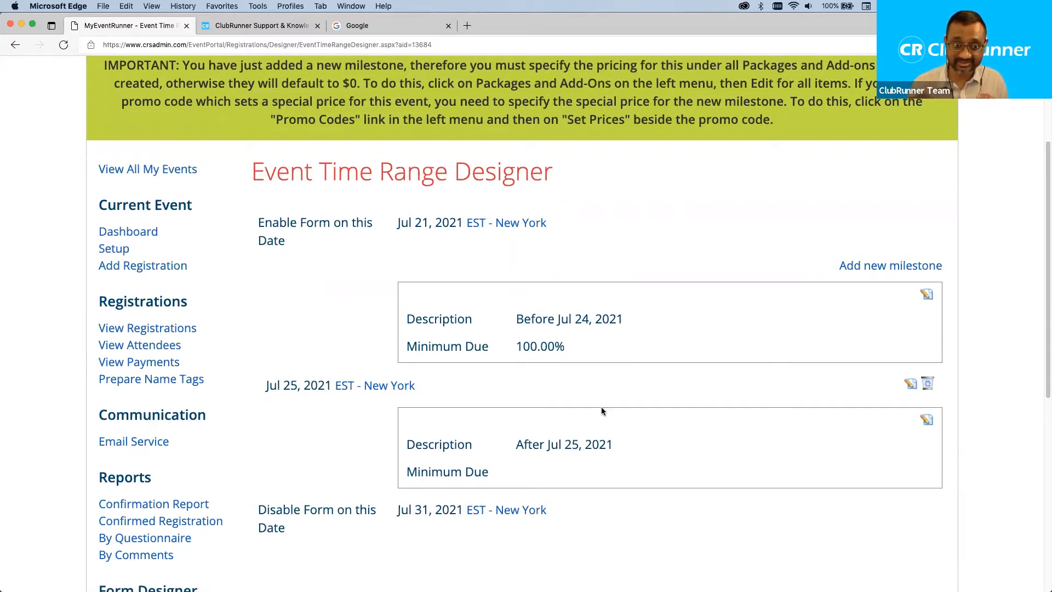
scroll(724, 405, up, 1)
scroll(726, 405, up, 1)
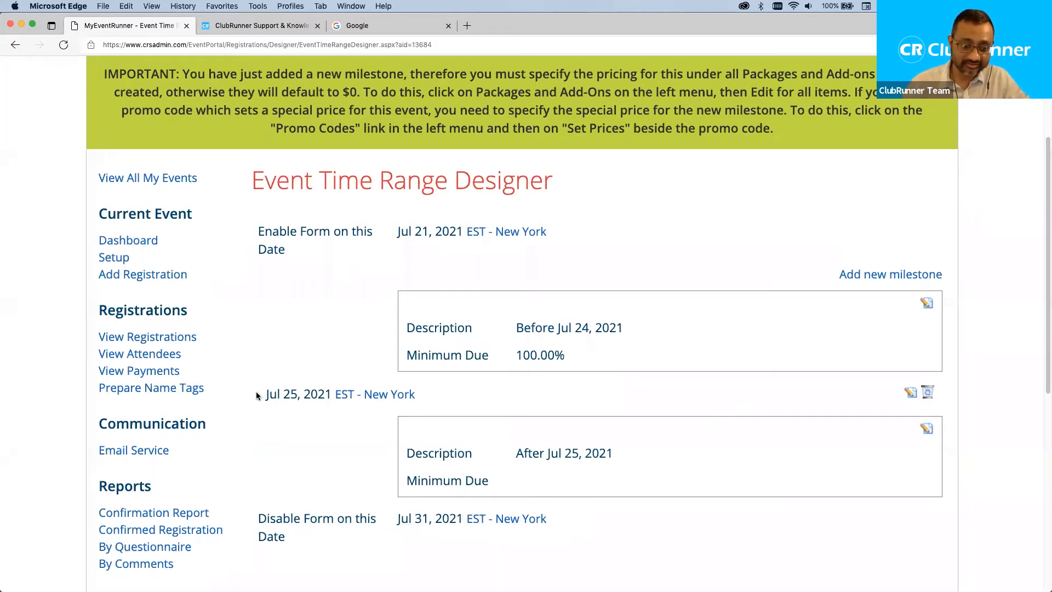
Review the resulting 'Before Jul 24, 2021' and 'After Jul 25, 2021' registration ranges.
drag(258, 396, 333, 397)
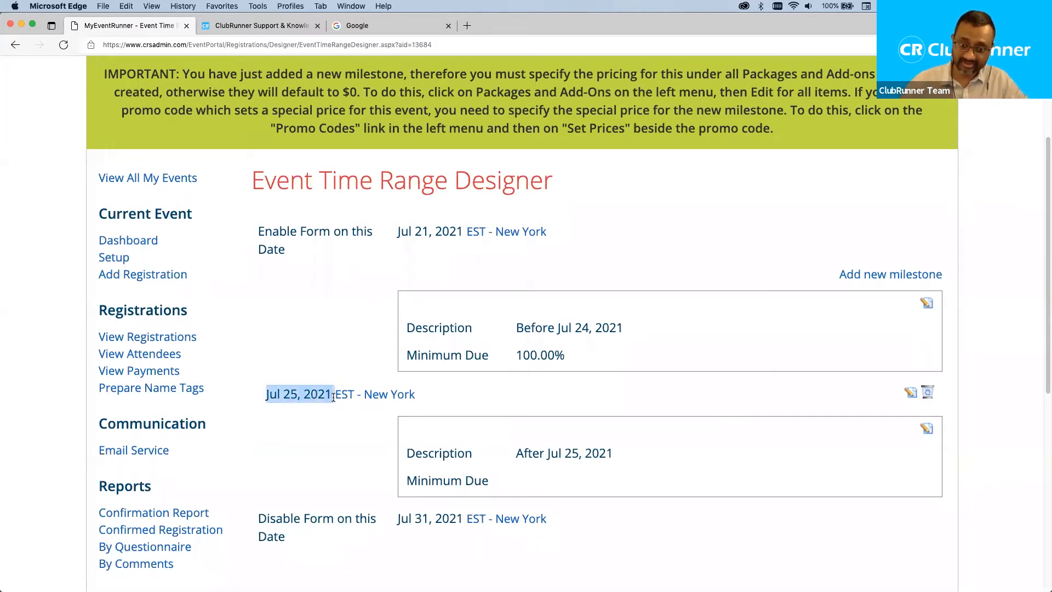
click(337, 387)
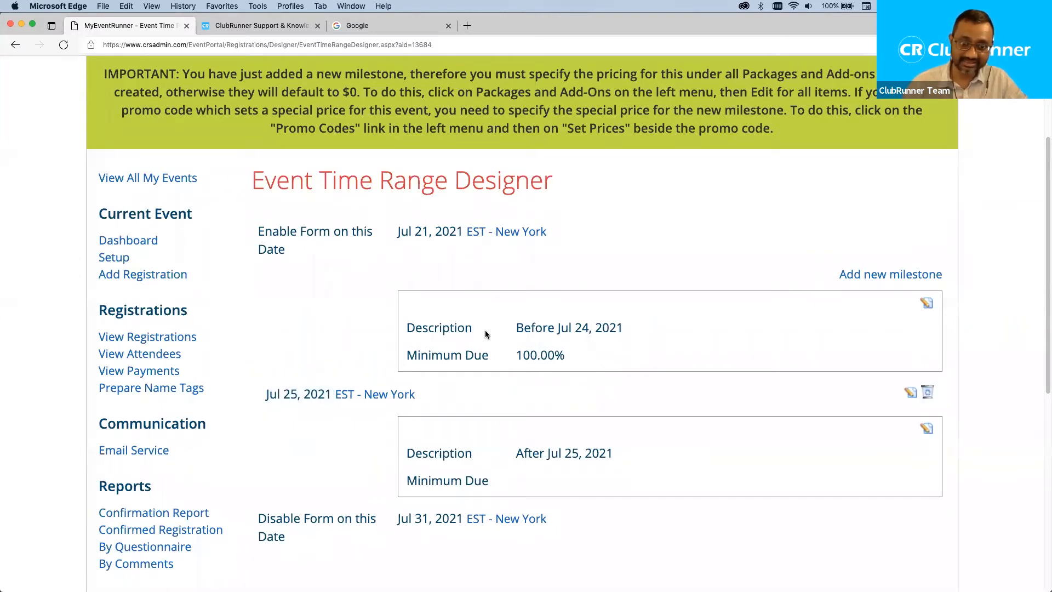
drag(517, 328, 631, 336)
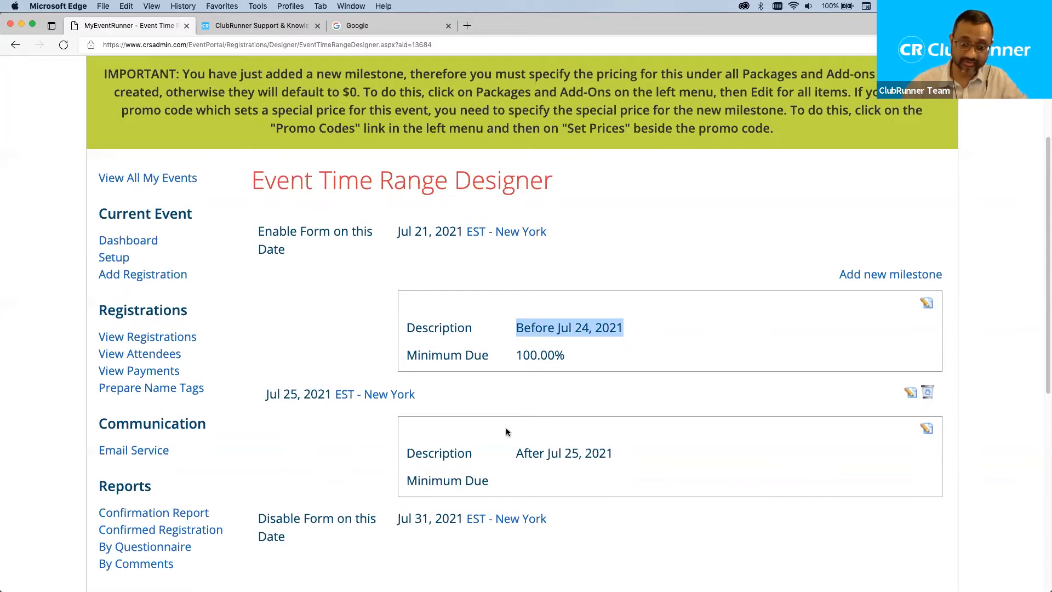
drag(514, 454, 615, 461)
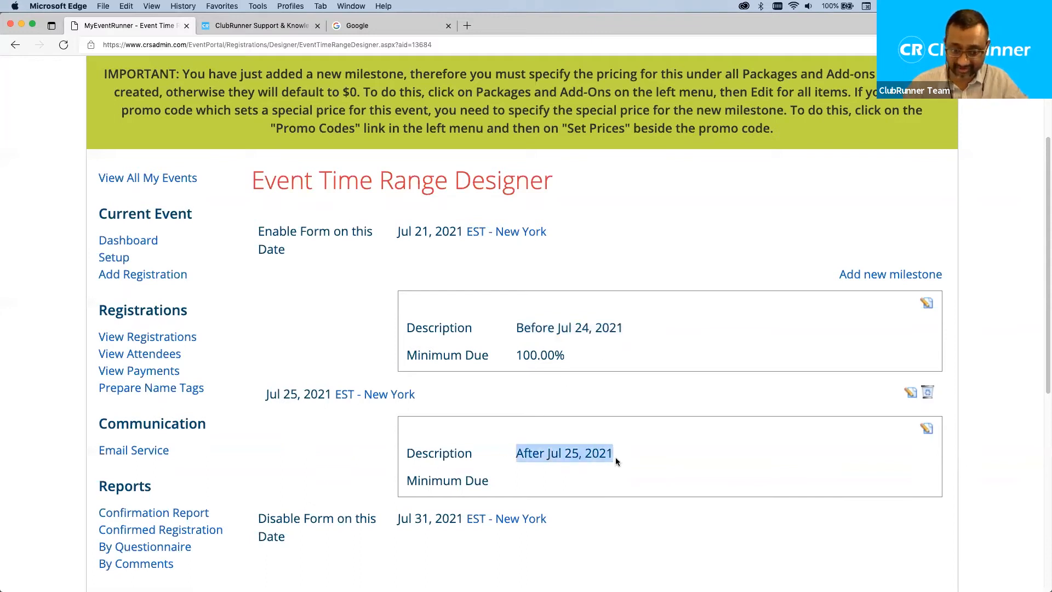
click(336, 448)
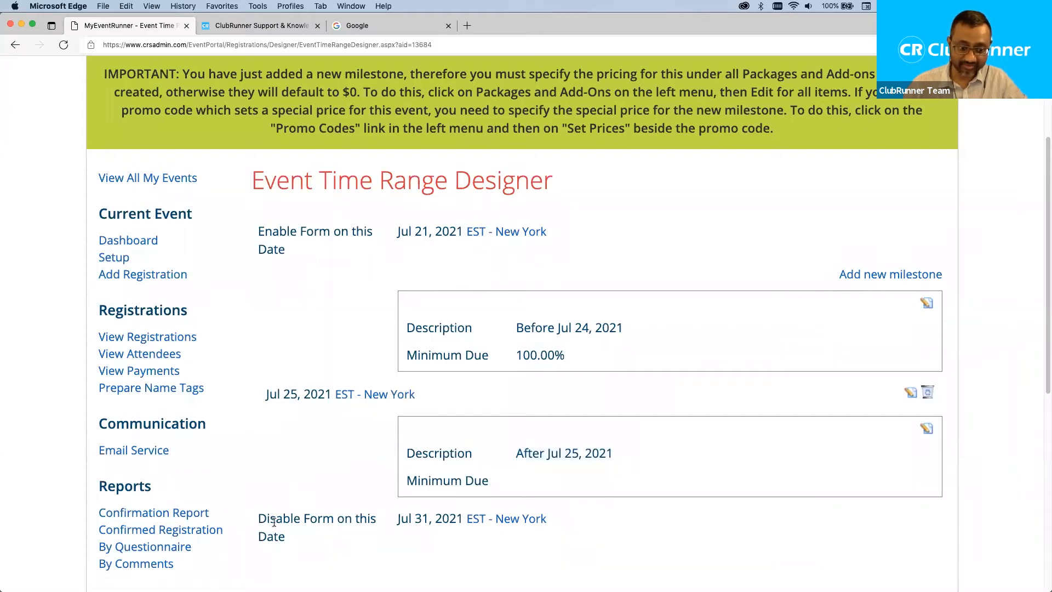
triple_click(346, 524)
click(390, 481)
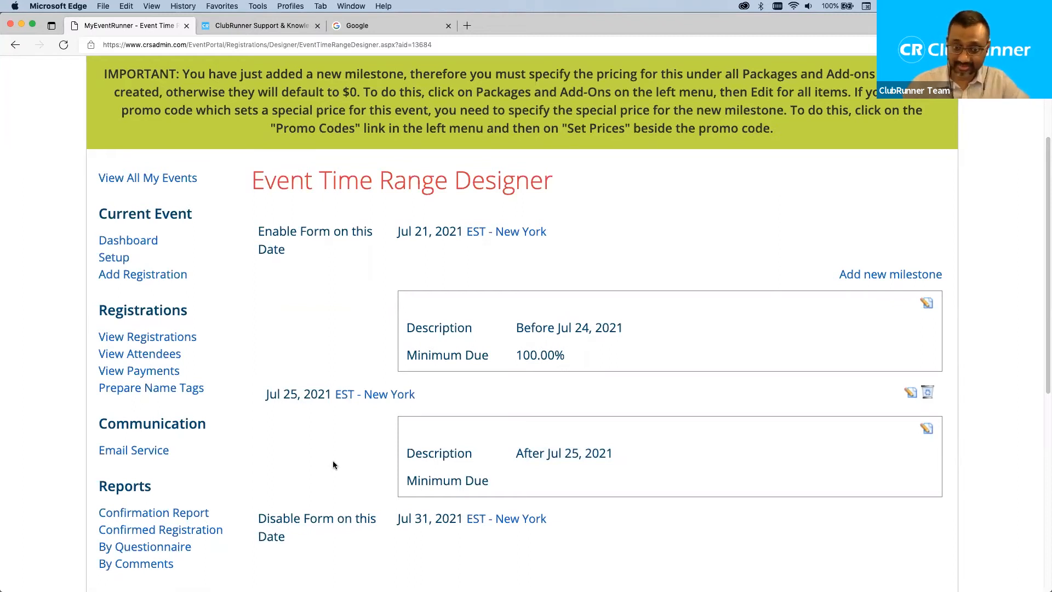
scroll(333, 464, down, 5)
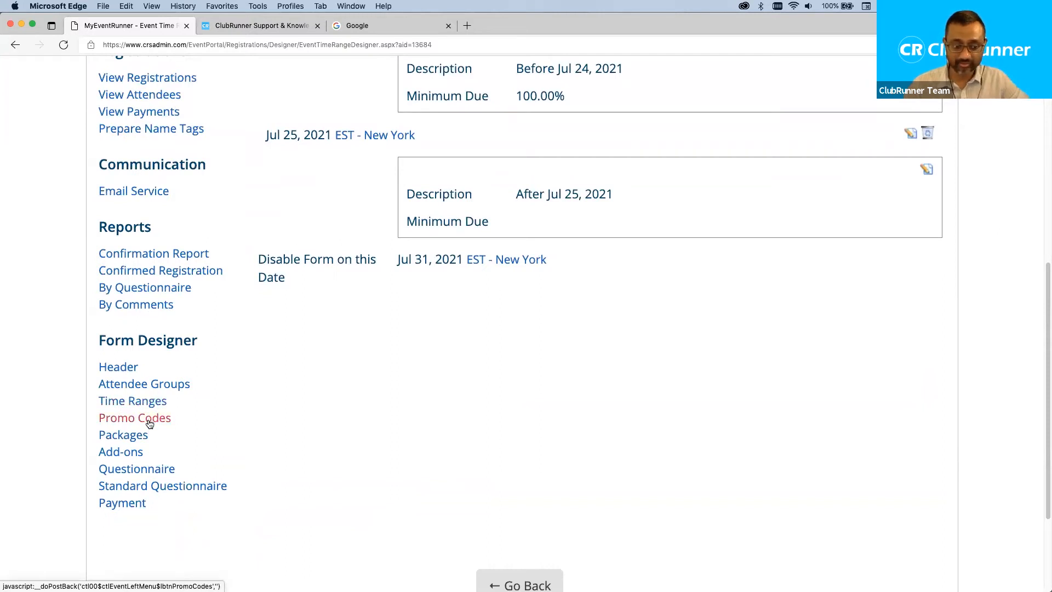
Start a new promo code for the event named DG-code.
click(149, 423)
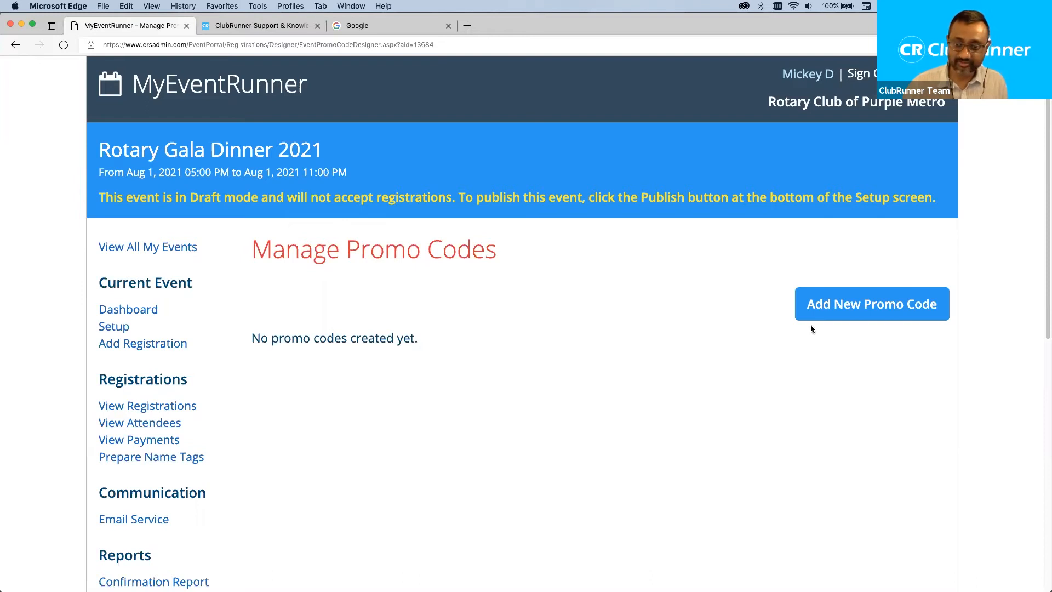
click(836, 307)
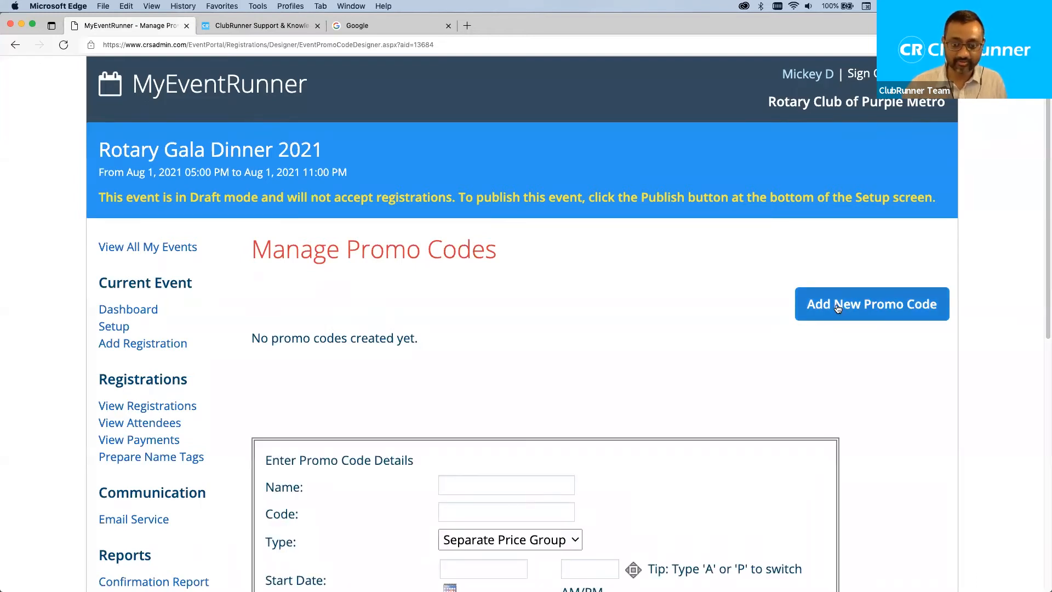
scroll(569, 325, down, 4)
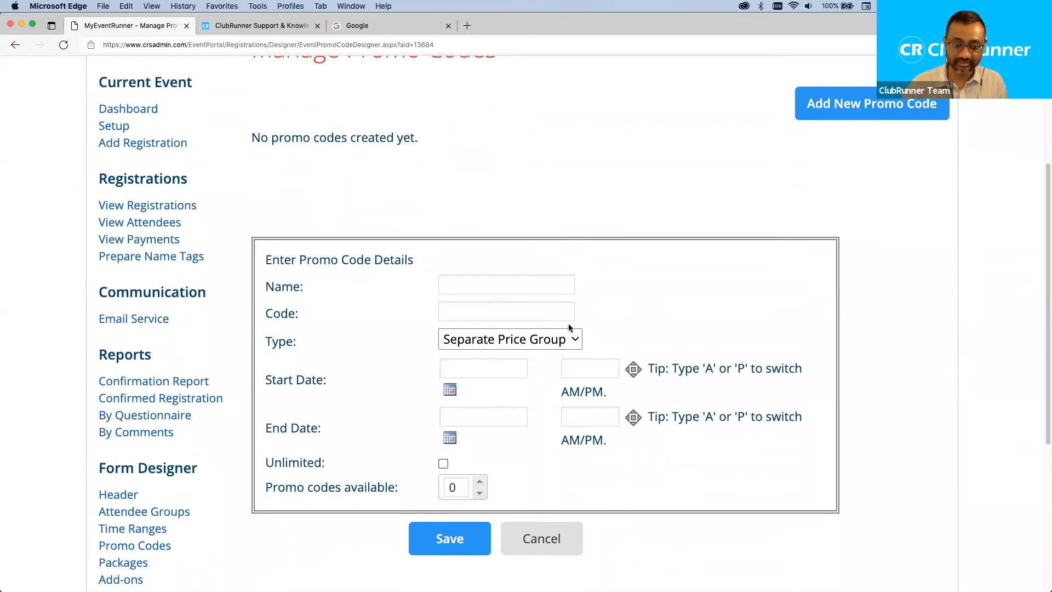
click(469, 285)
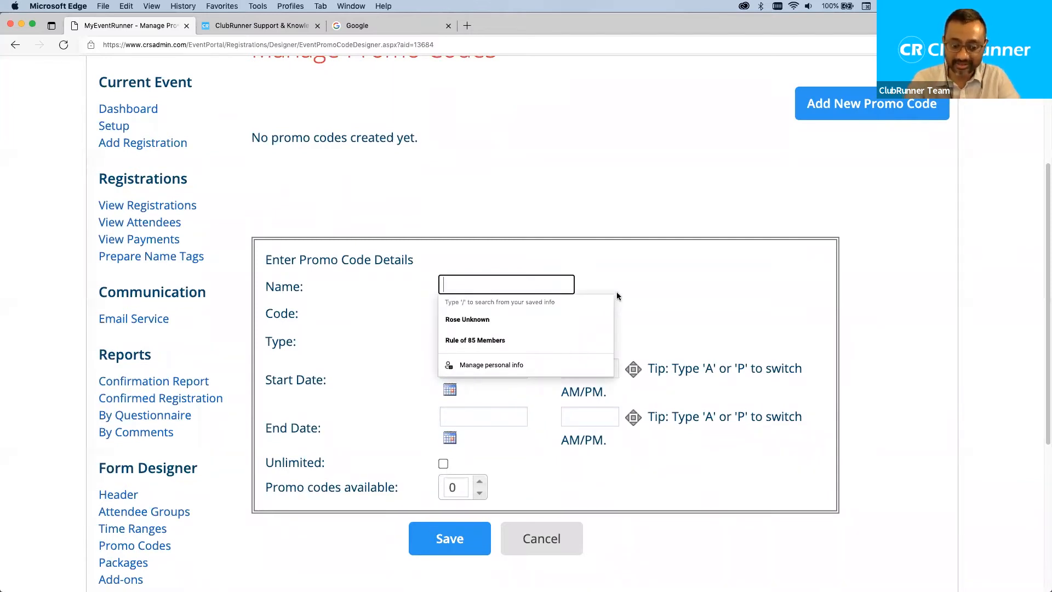
text(DG0H)
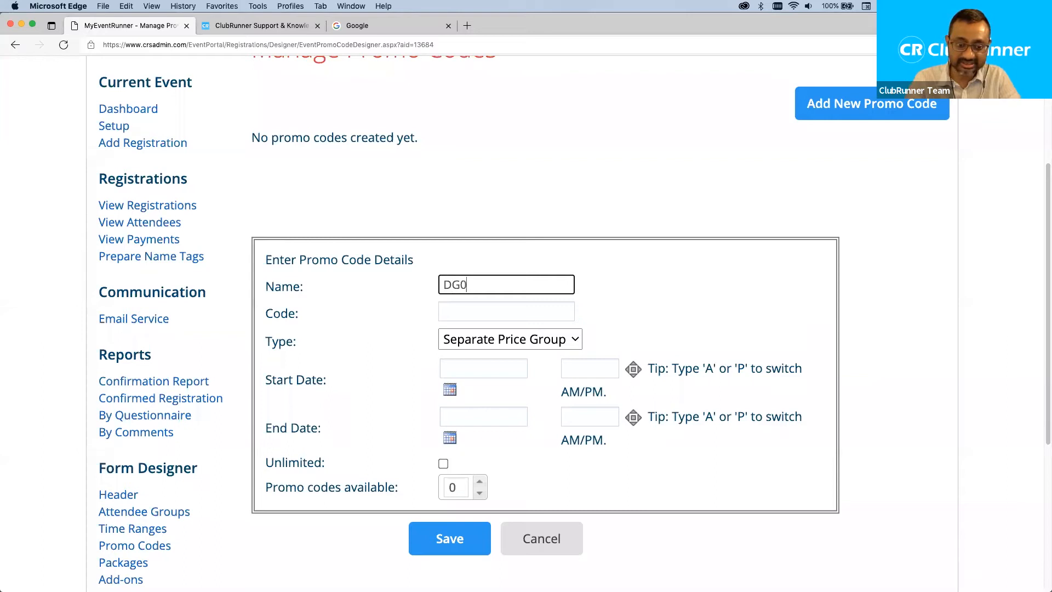
key(BackSpace)
key(BackSpace)
text(-code)
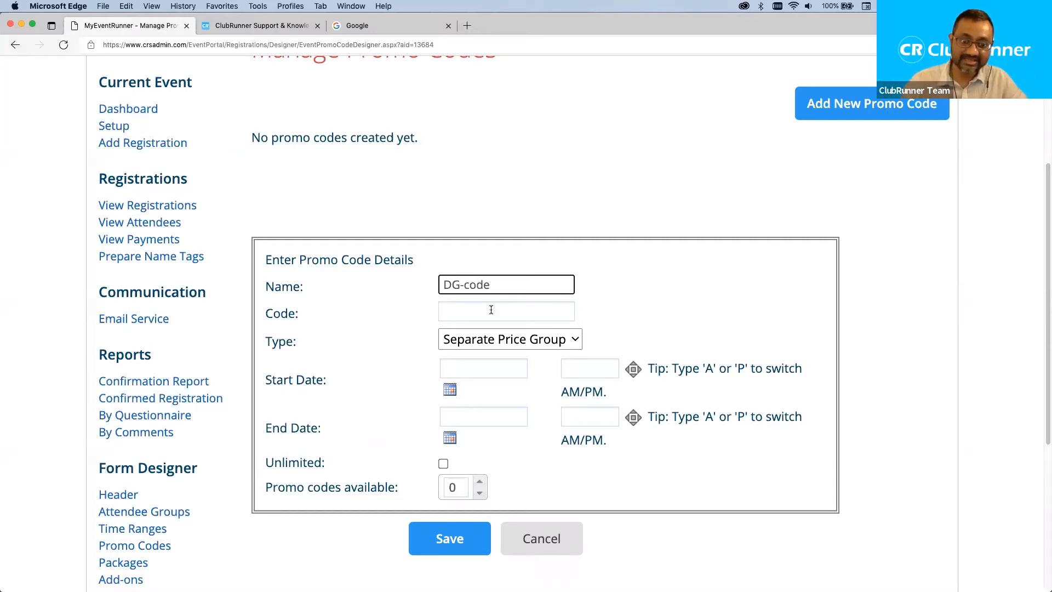
drag(298, 313, 277, 314)
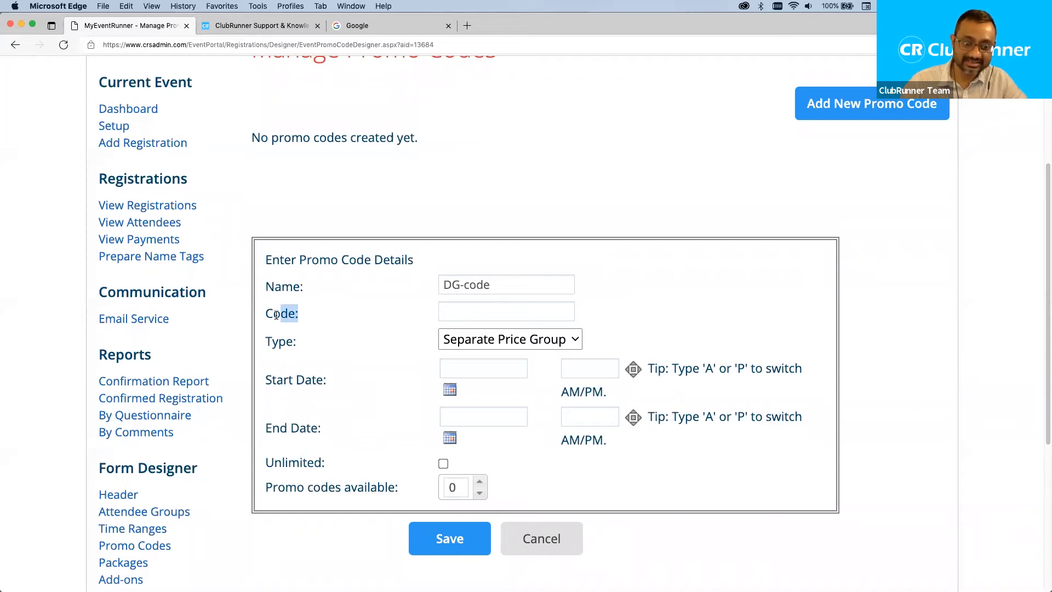
Enter dg-code-100 as the promo code's Code value.
click(474, 312)
text(123abcx)
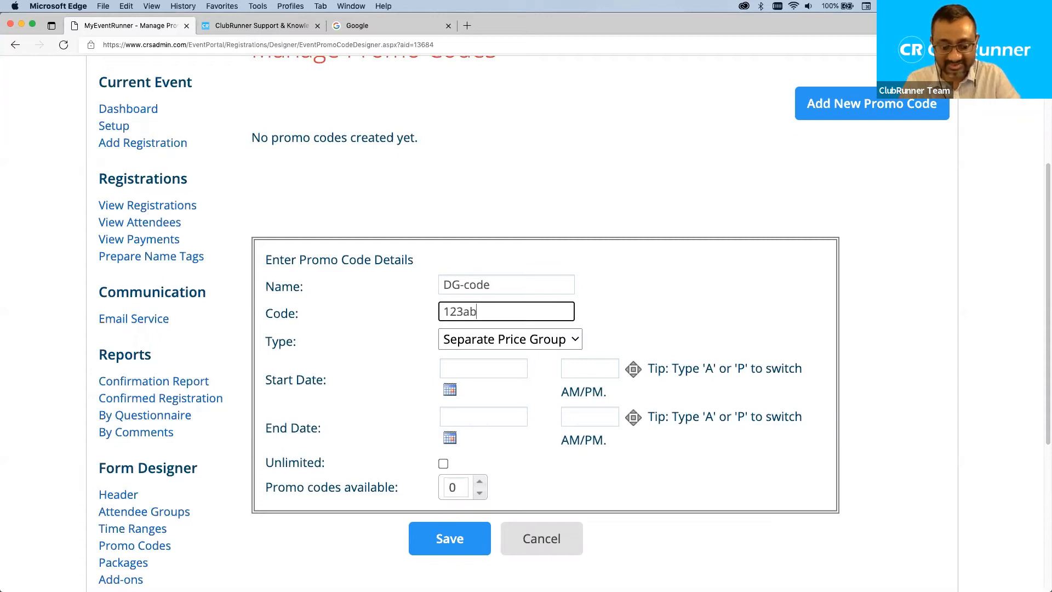
text(z)
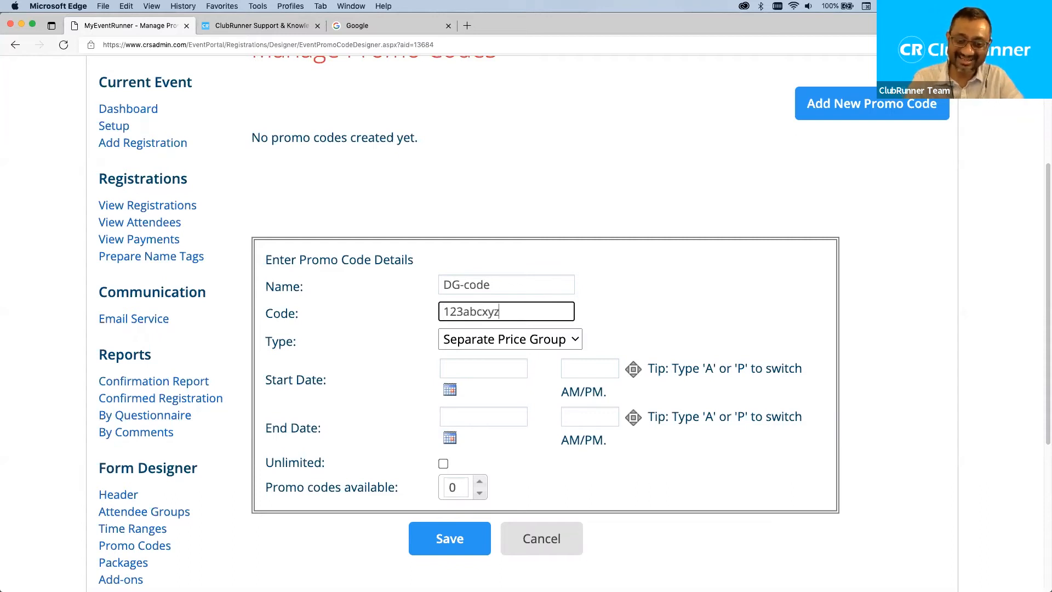
key(BackSpace)
key(BackSpace)
key(BackSpace)
key(BackSpace)
key(BackSpace)
key(BackSpace)
key(BackSpace)
key(BackSpace)
key(BackSpace)
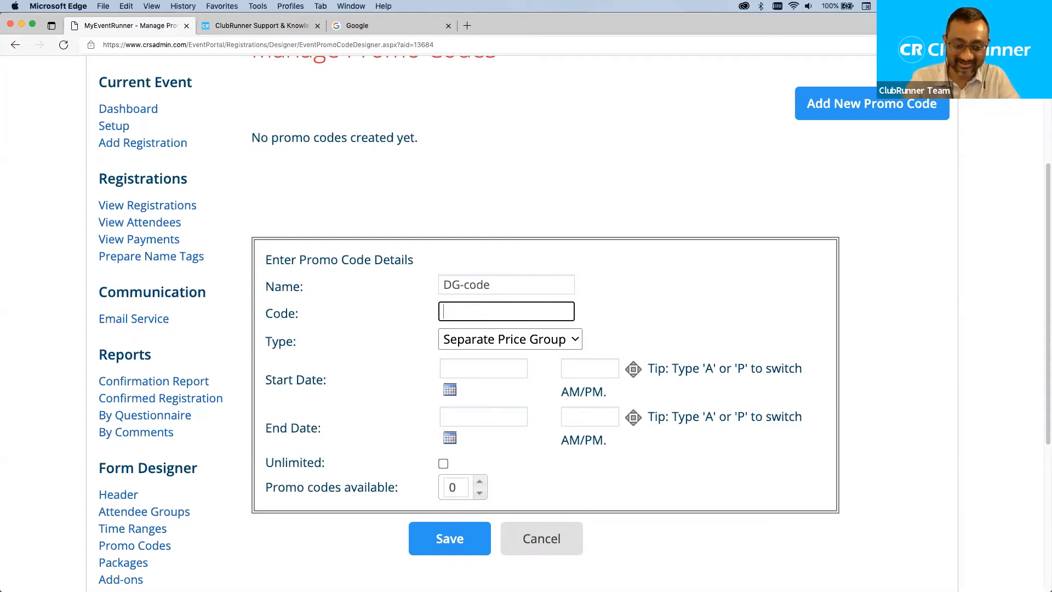
text(mickey)
key(BackSpace)
key(BackSpace)
key(BackSpace)
key(BackSpace)
key(BackSpace)
key(BackSpace)
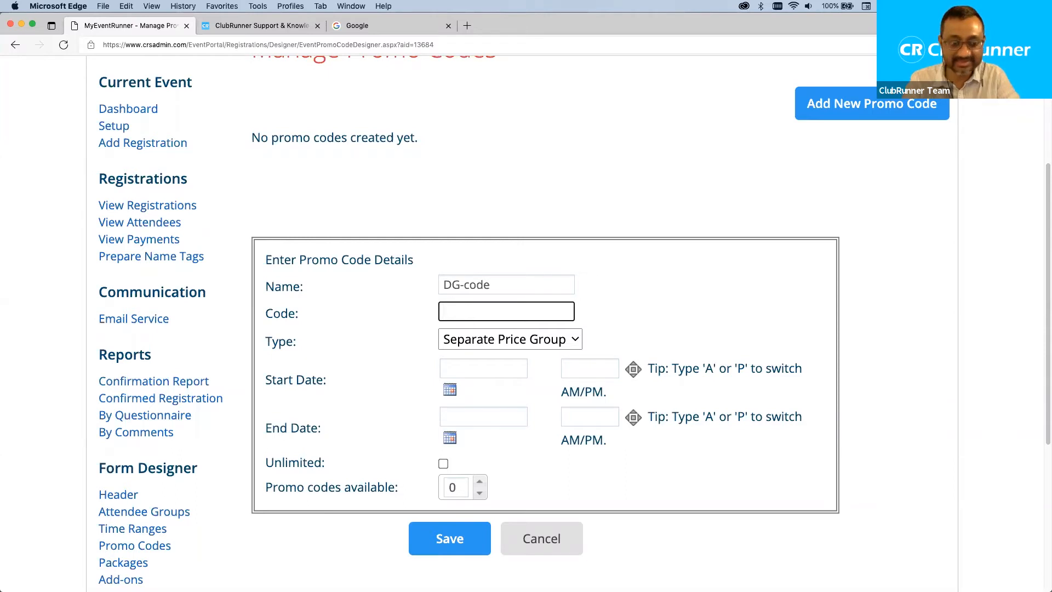
text(d)
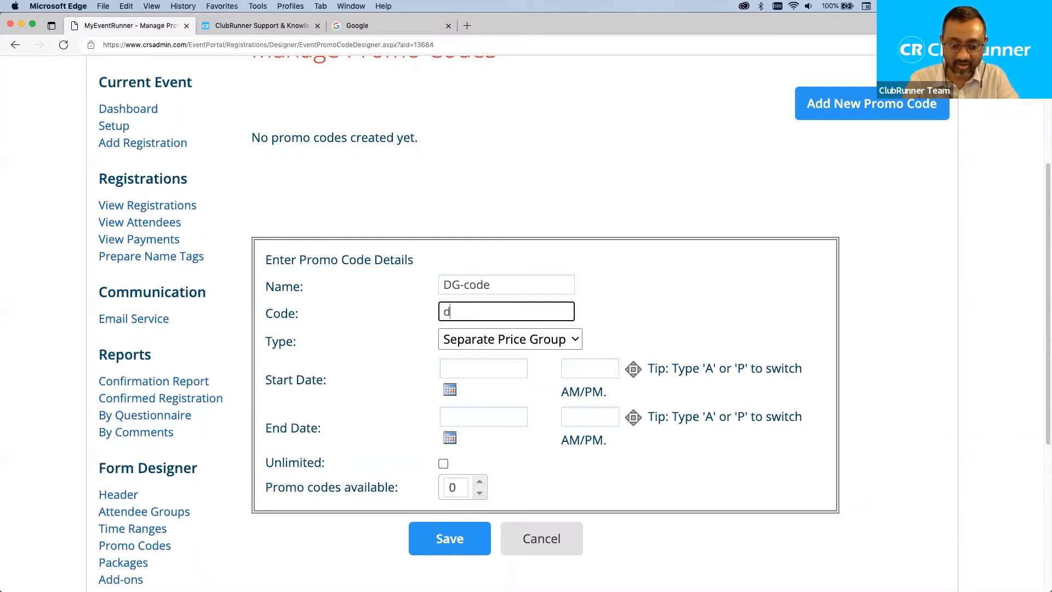
text(g-code-)
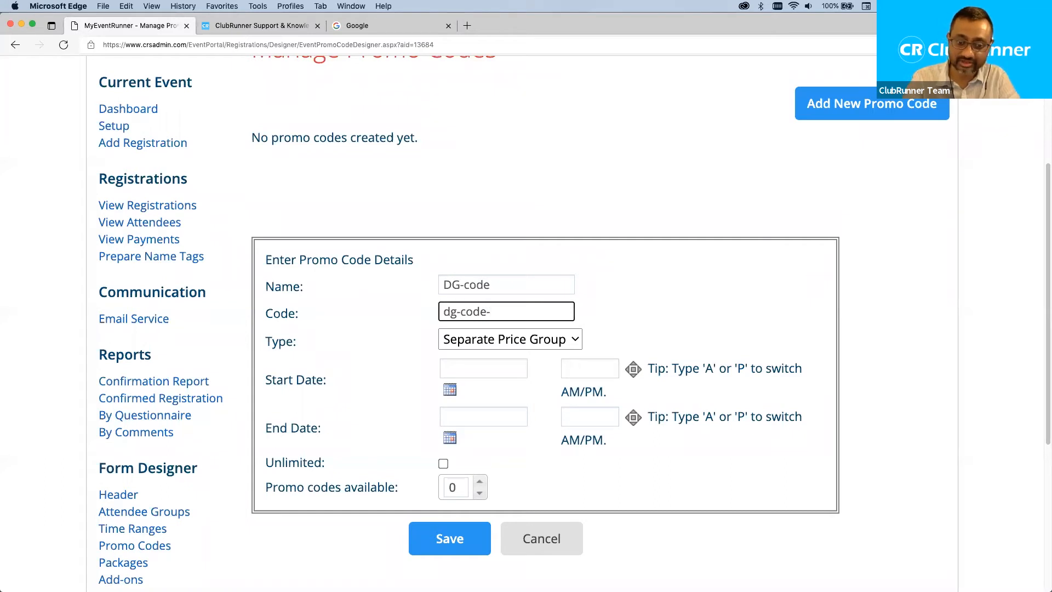
text(100)
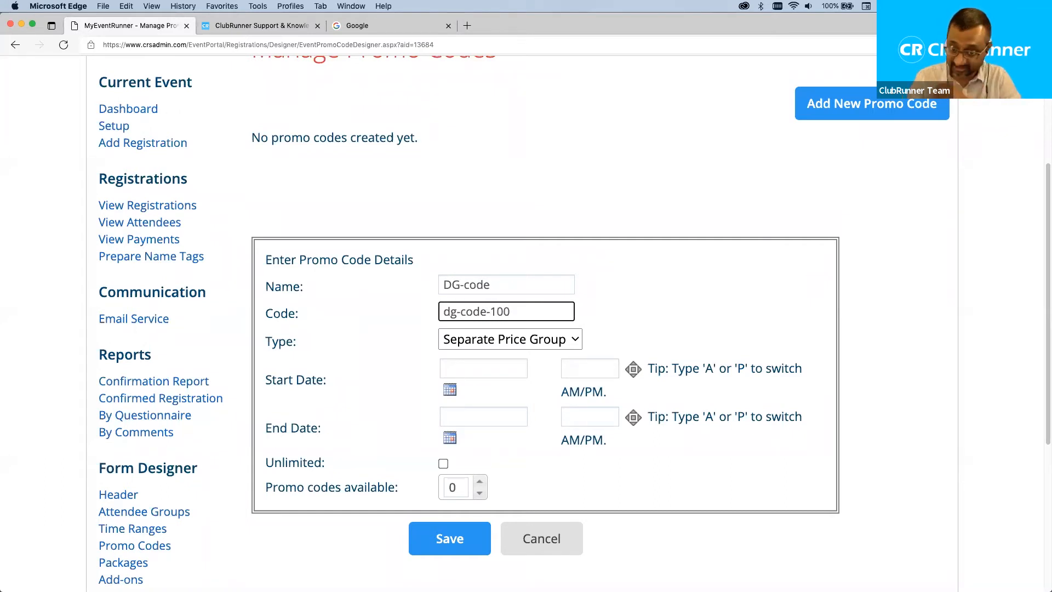
click(637, 307)
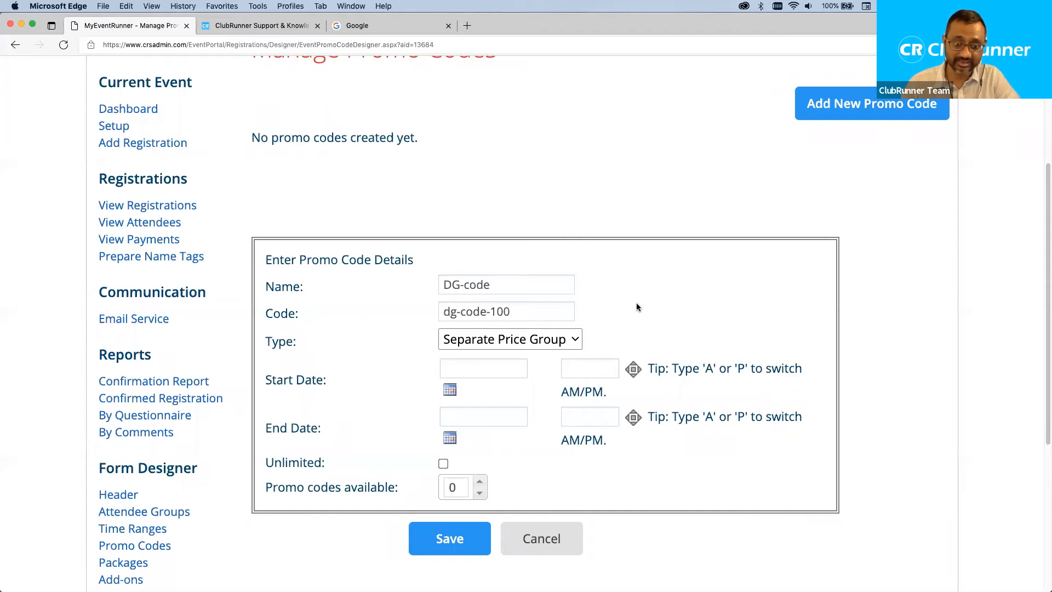
drag(515, 316, 418, 317)
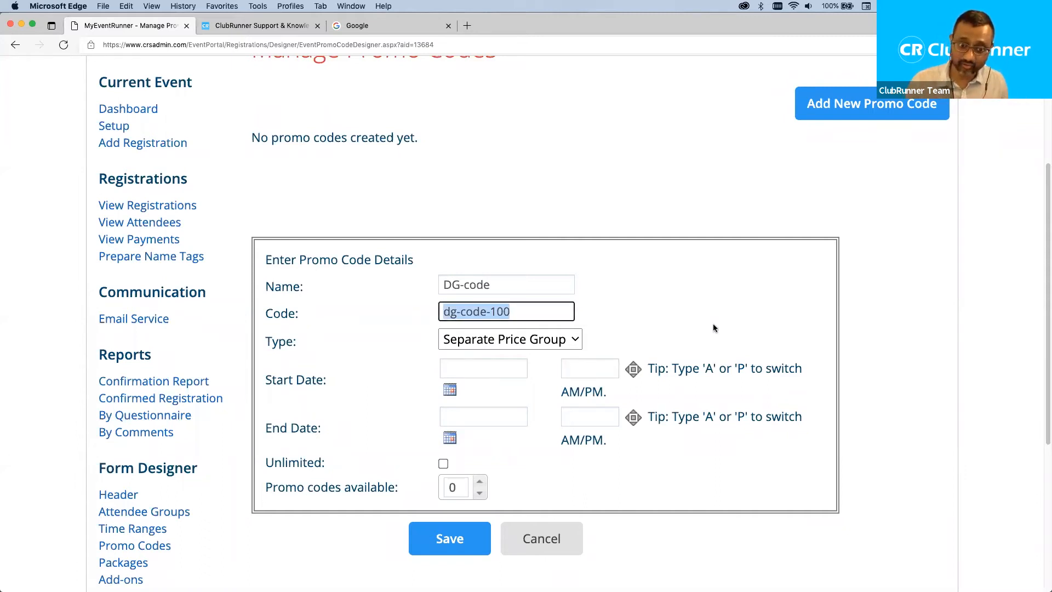
drag(492, 280, 428, 282)
drag(521, 310, 398, 305)
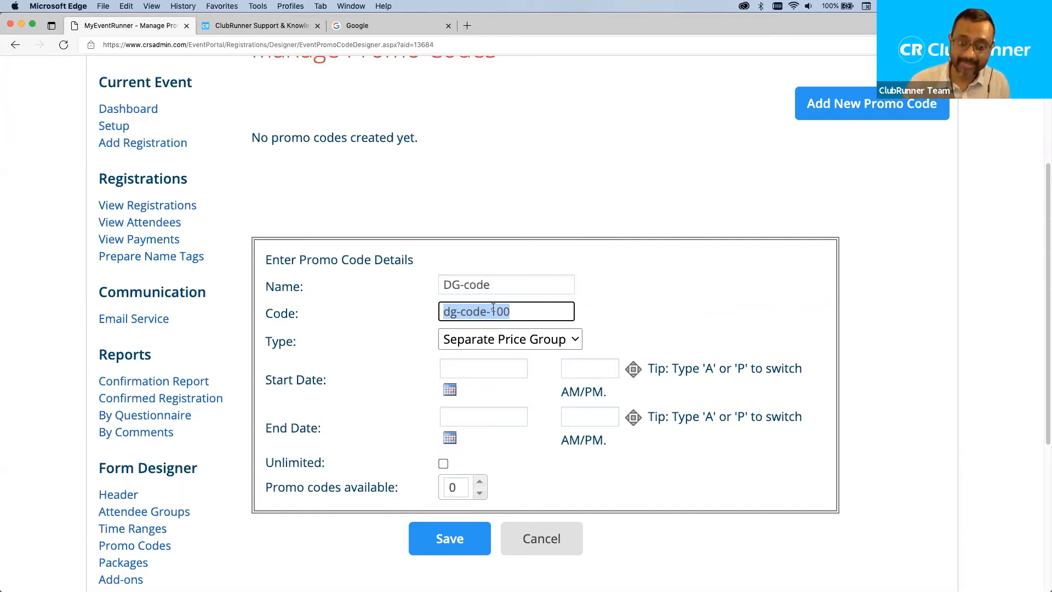
click(547, 310)
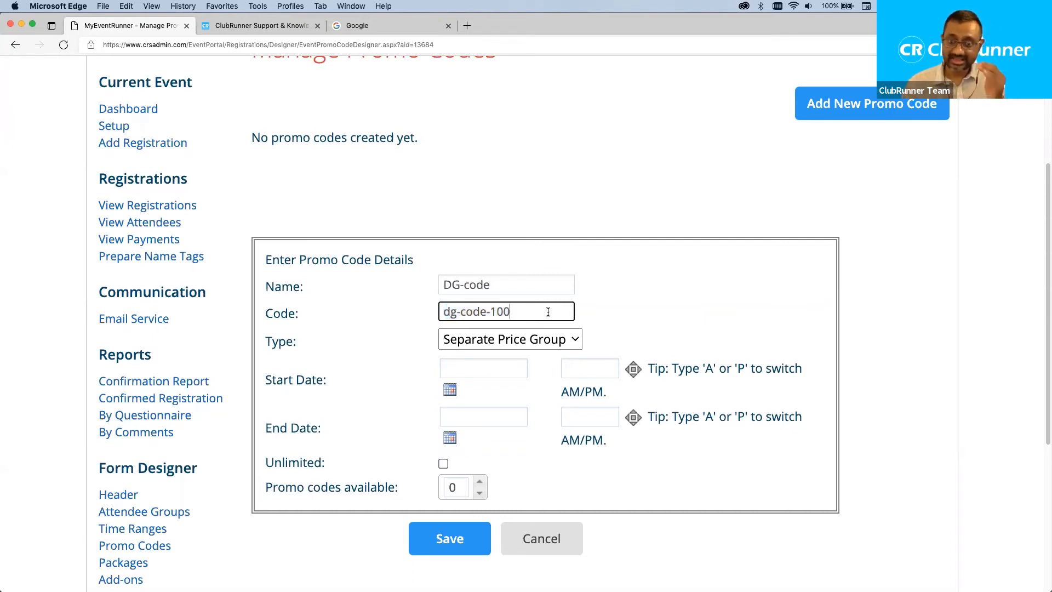
click(539, 340)
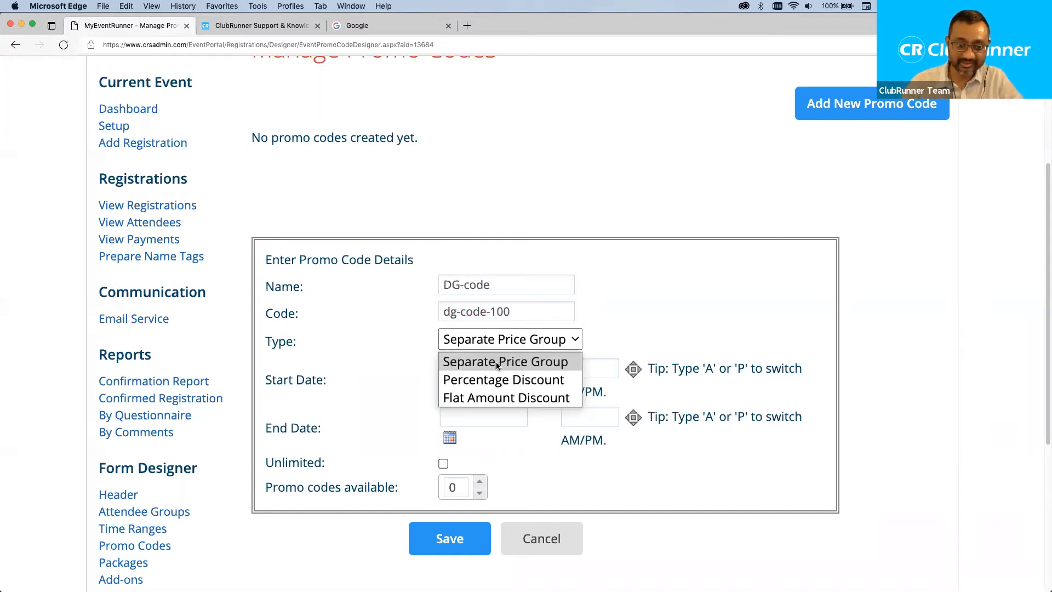
Make DG-code a 100 Percentage Discount limited to 1 available code, then save.
click(508, 379)
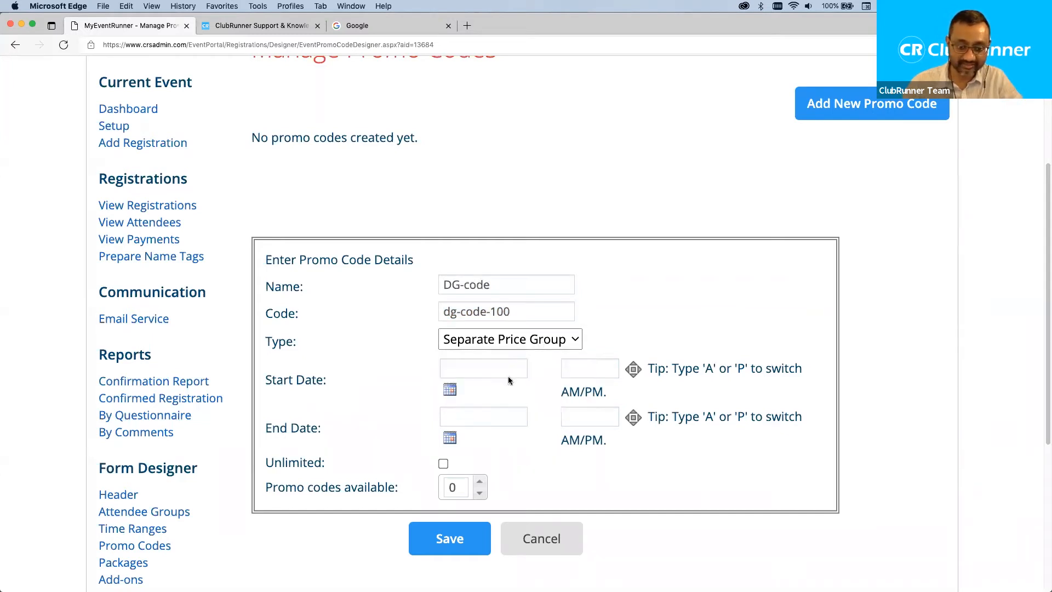
text(100)
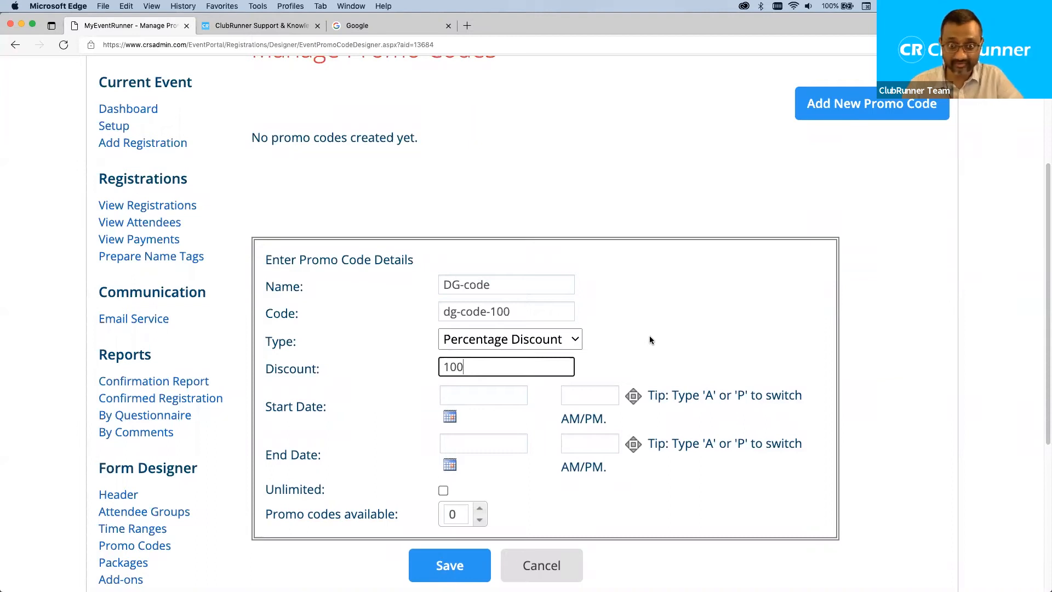
scroll(649, 335, down, 1)
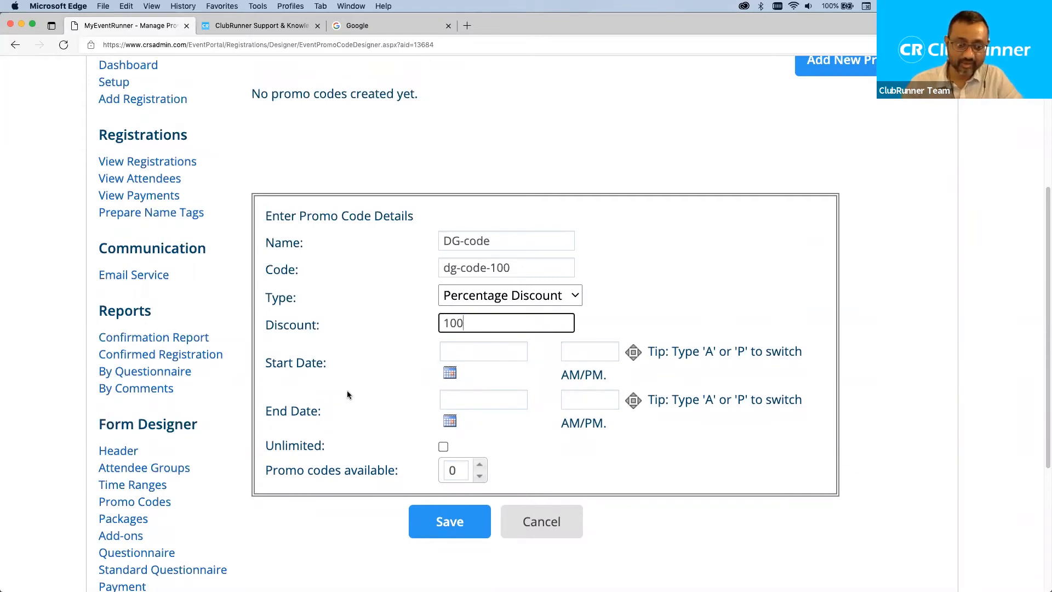
click(443, 447)
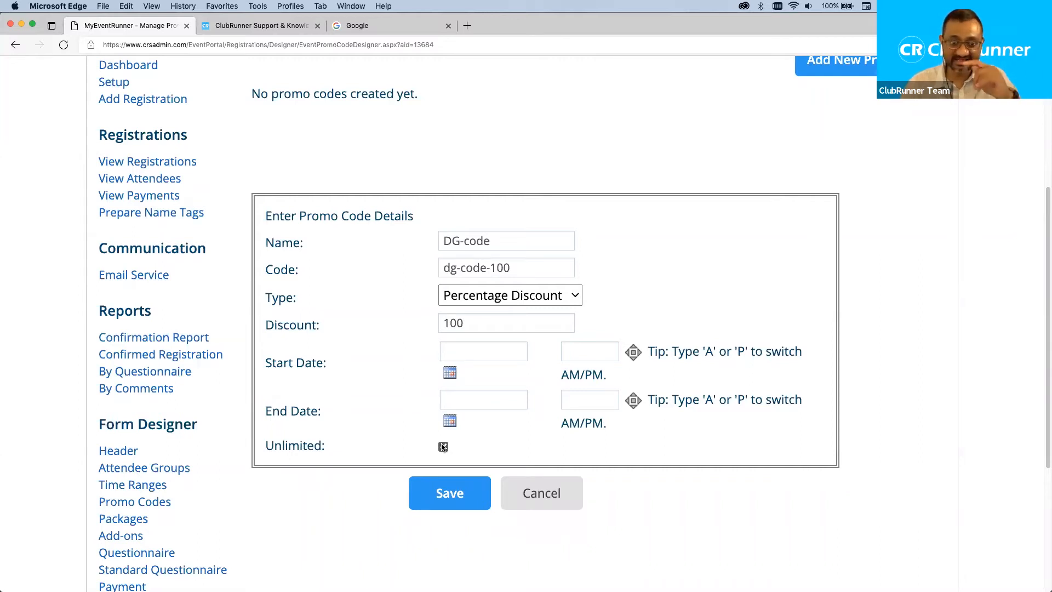
drag(527, 268, 412, 267)
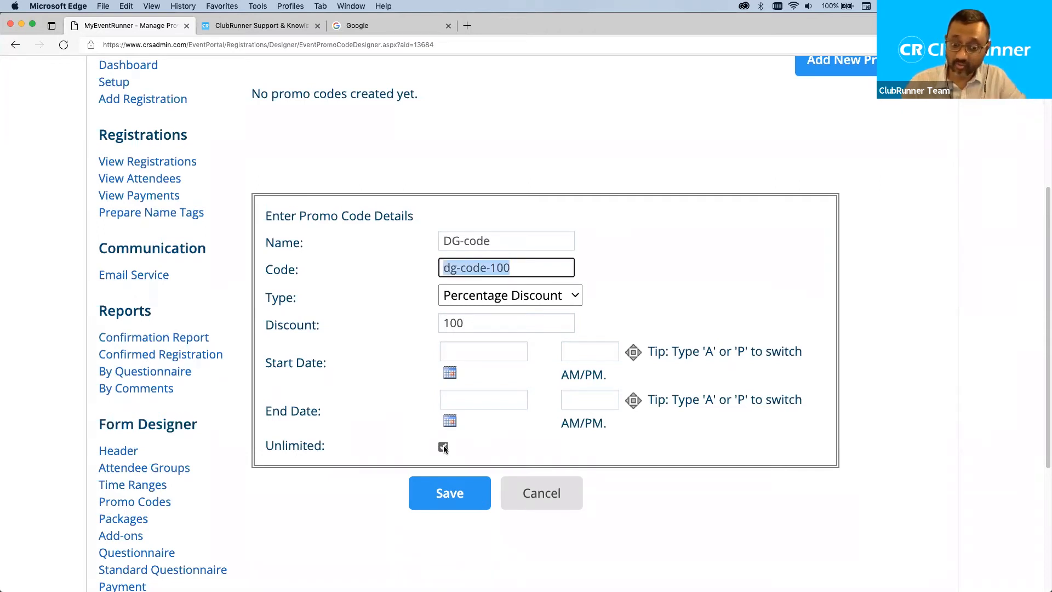
click(443, 446)
click(481, 466)
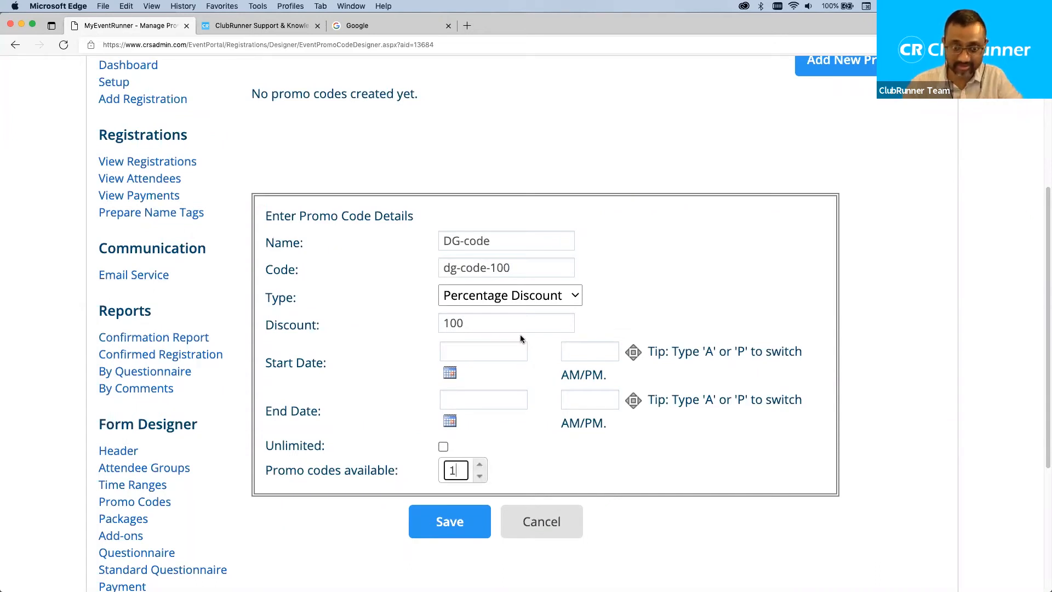
triple_click(493, 266)
click(493, 264)
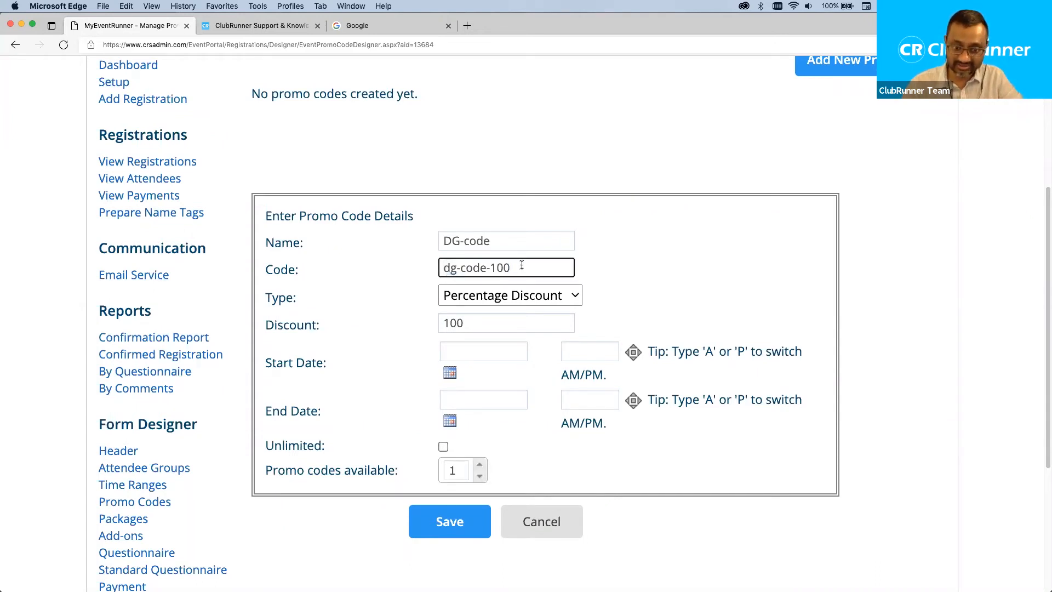
drag(521, 264, 417, 265)
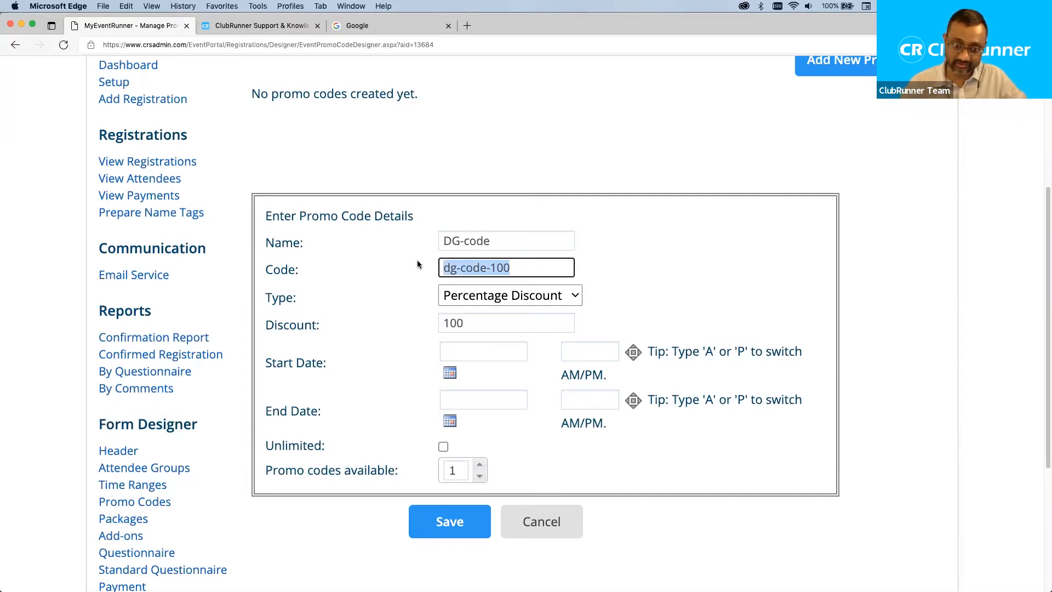
click(450, 529)
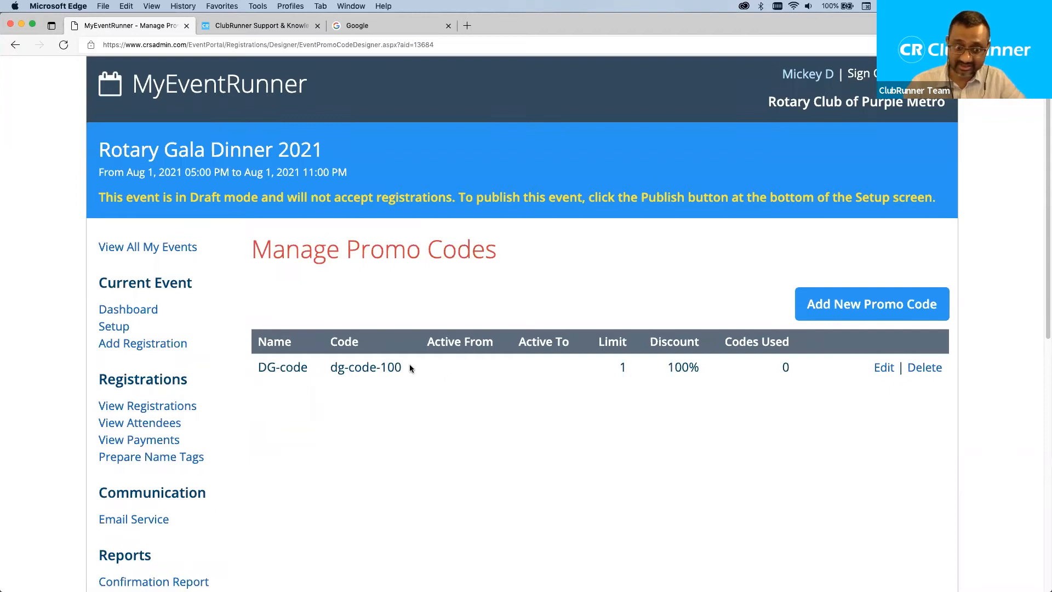
Copy dg-code-100 from the promo list and paste it, format-matched, on a new line in the notes.
drag(401, 369, 325, 372)
key(super+c)
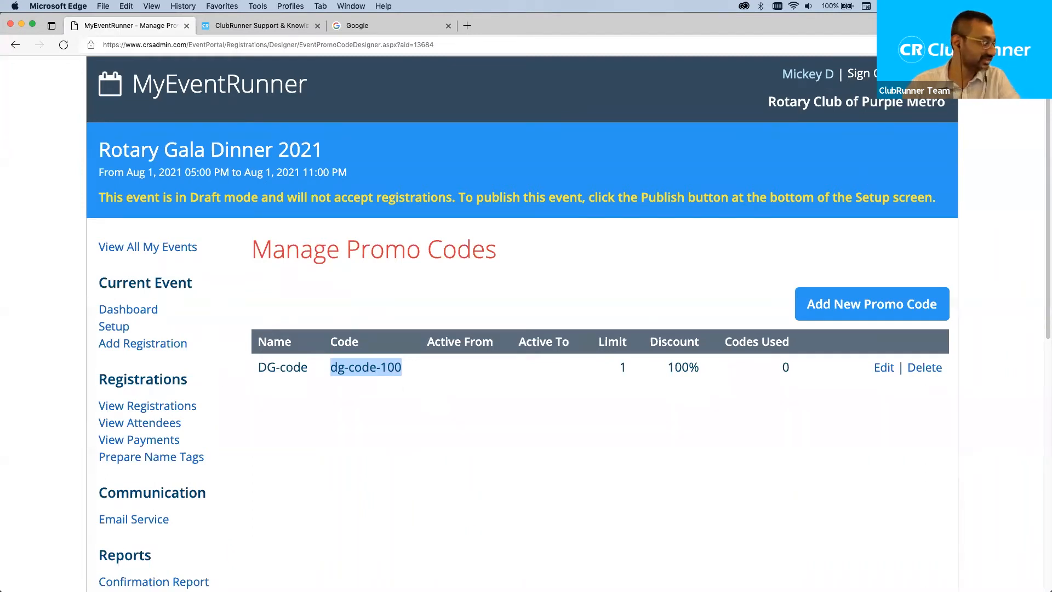
key(super+Tab)
click(498, 406)
click(493, 435)
key(Return)
key(Return)
key(super+v)
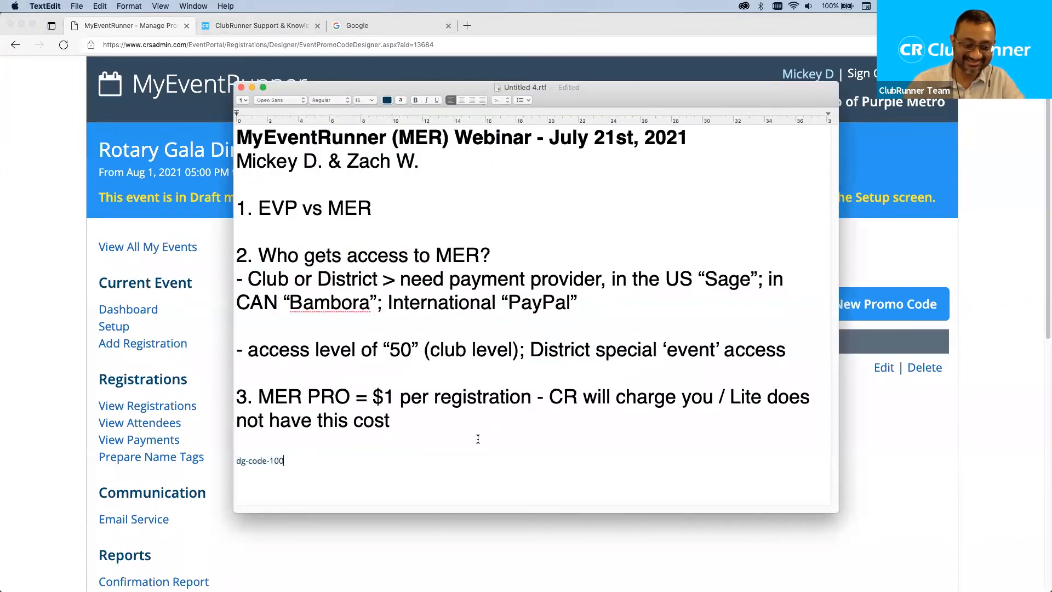
key(super+z)
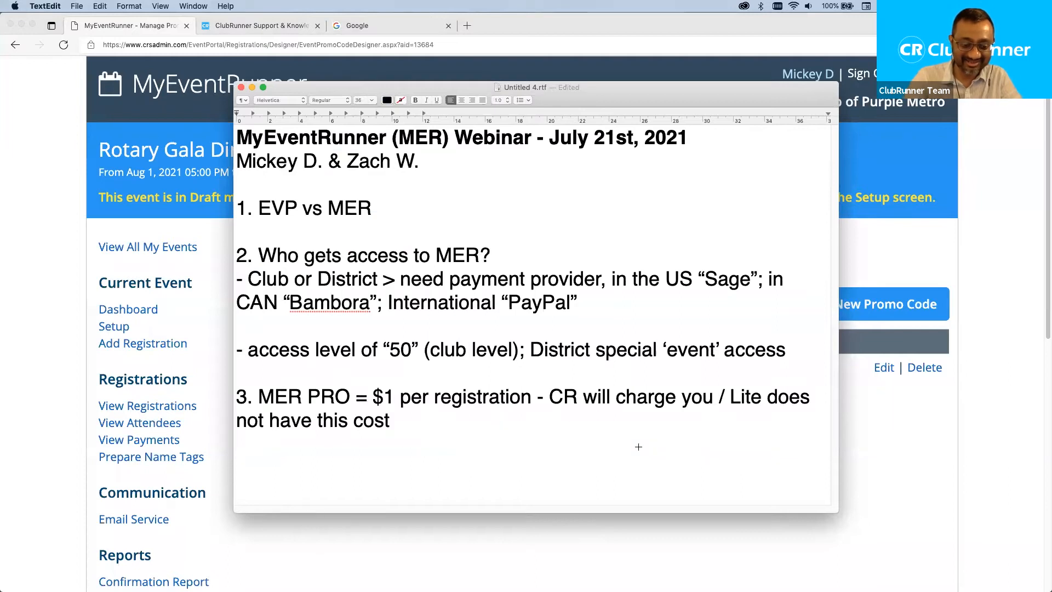
key(super+alt+shift+v)
click(888, 470)
Open the Packages page under Form Designer for Rotary Gala Dinner 2021.
scroll(603, 431, down, 9)
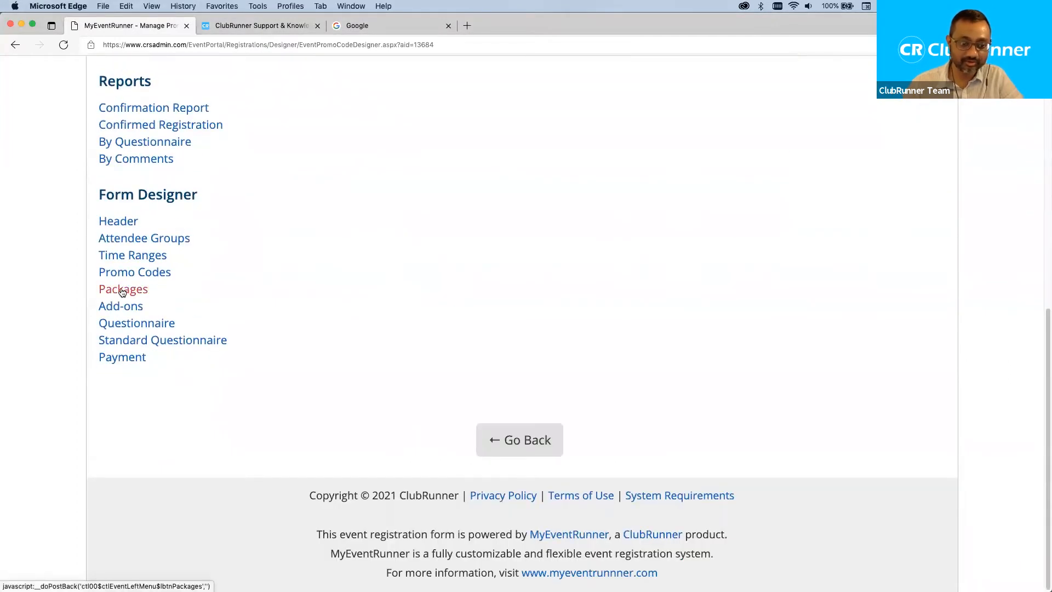
click(122, 290)
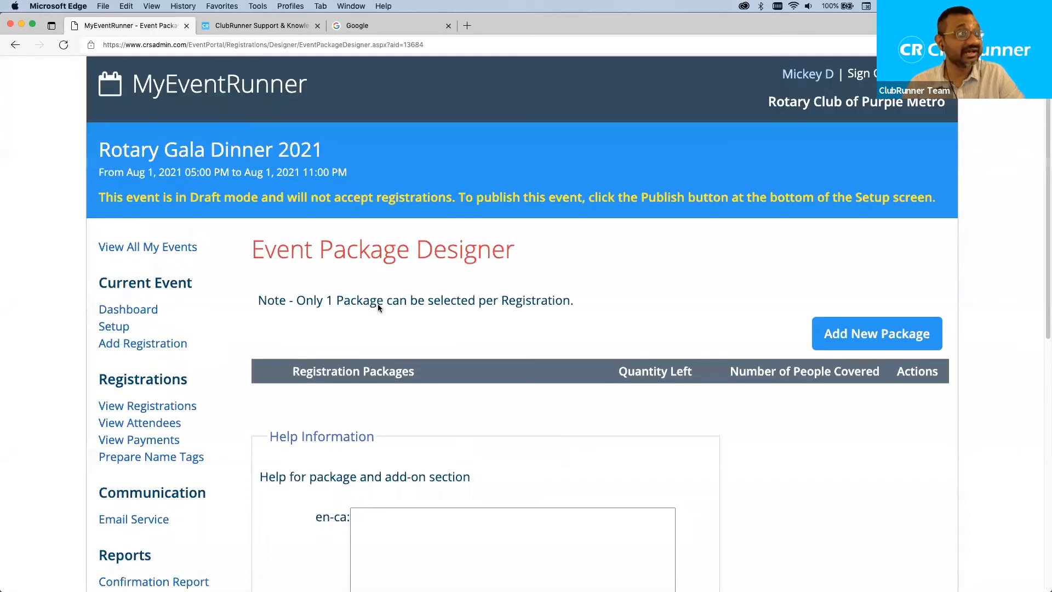
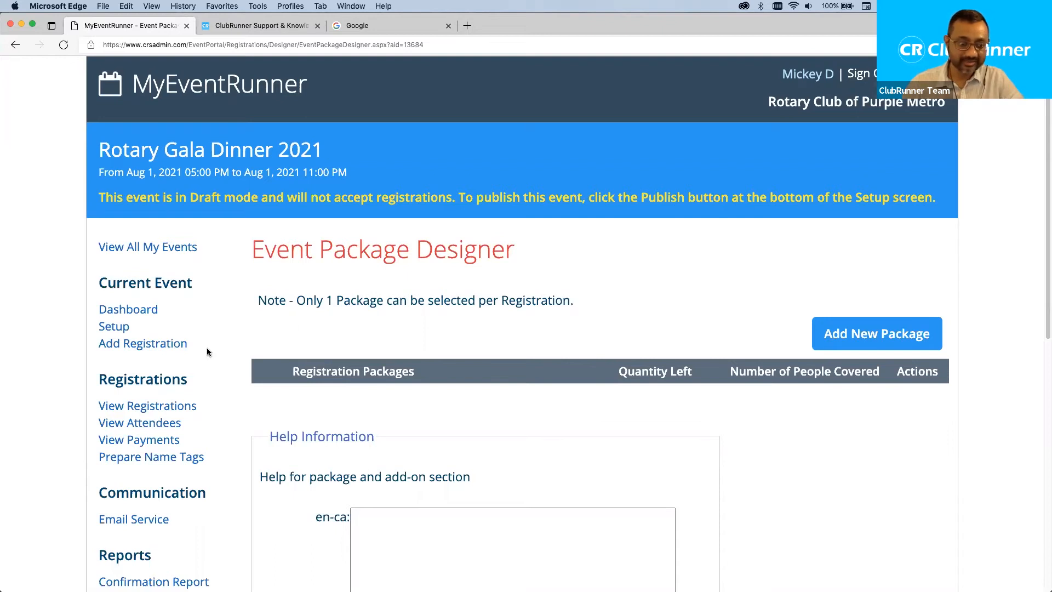
Open the event's Packages designer page and start a new registration package.
scroll(207, 351, down, 5)
scroll(206, 348, down, 2)
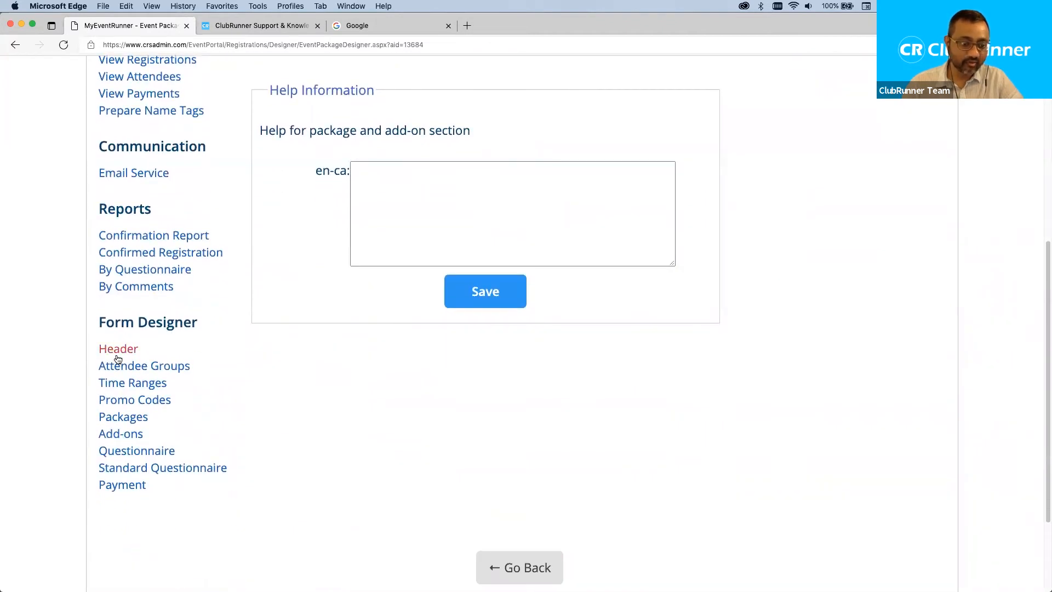
click(141, 419)
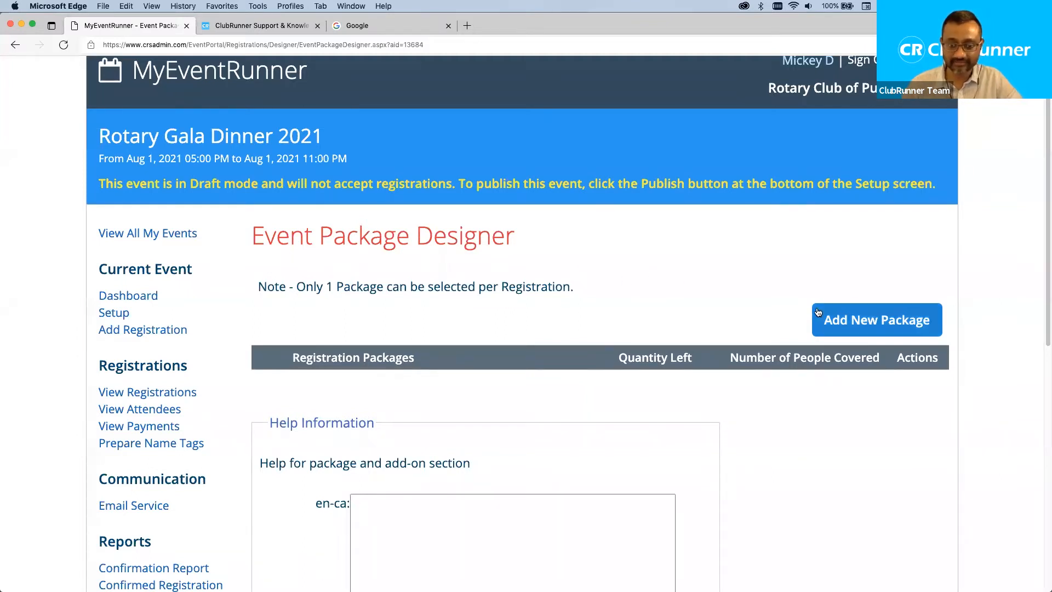
click(860, 319)
Name the new package 'Standard Dinner'.
scroll(665, 301, down, 3)
click(447, 293)
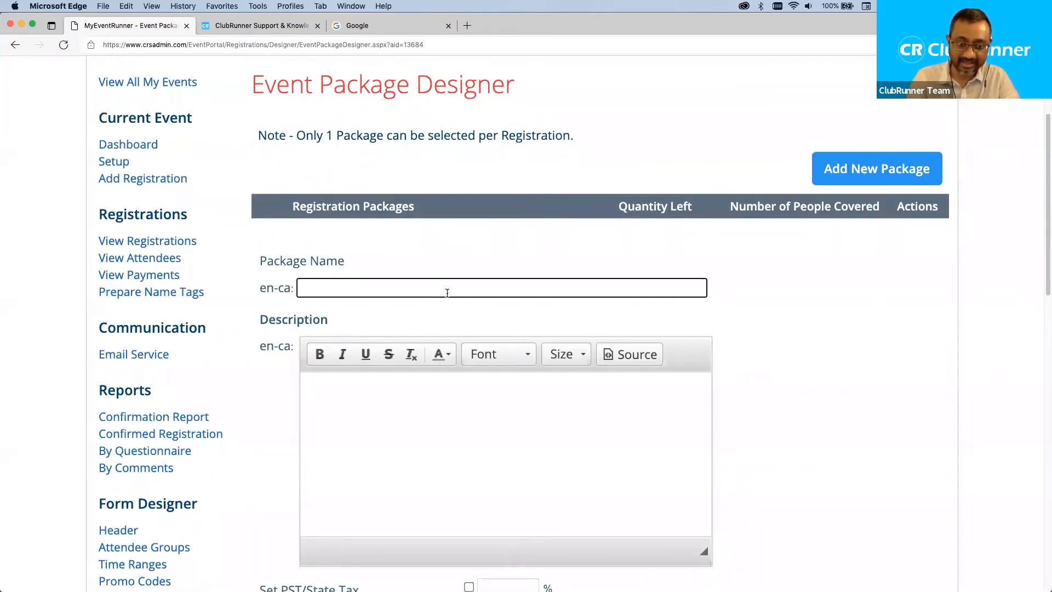
text(Dinner)
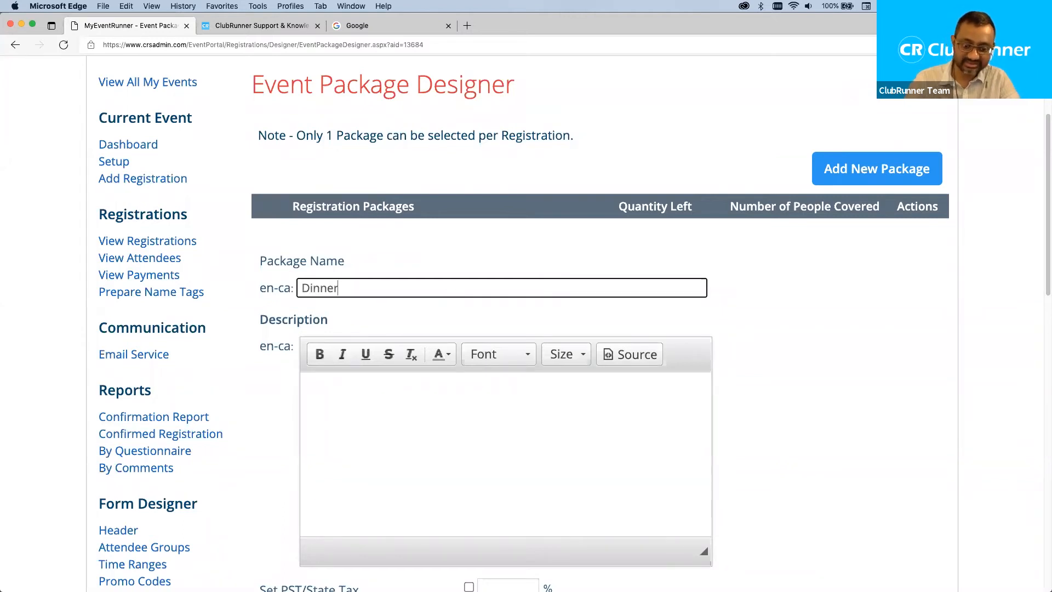
key(super+a)
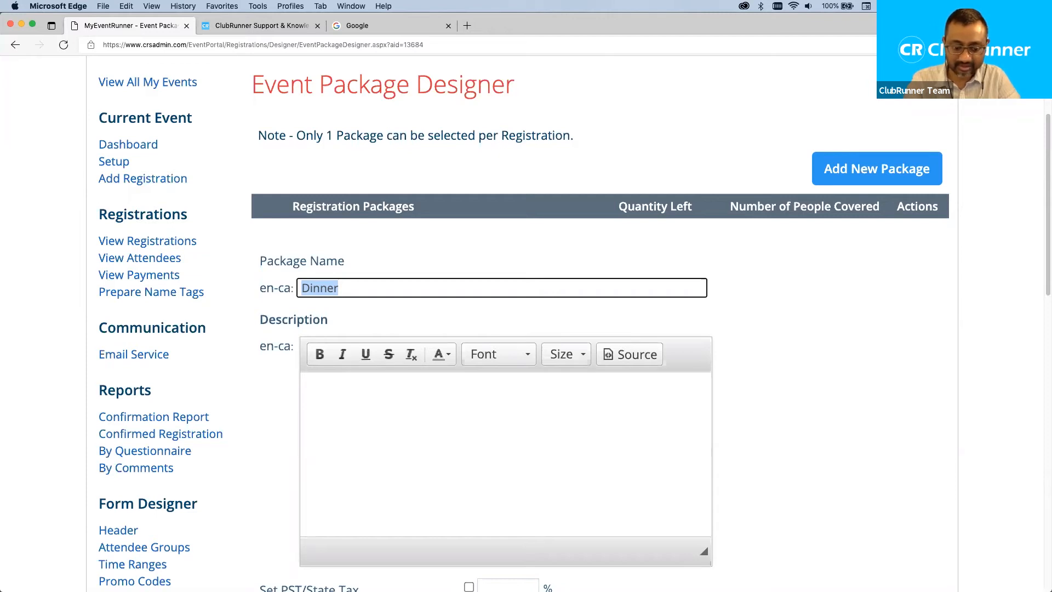
text(Meat)
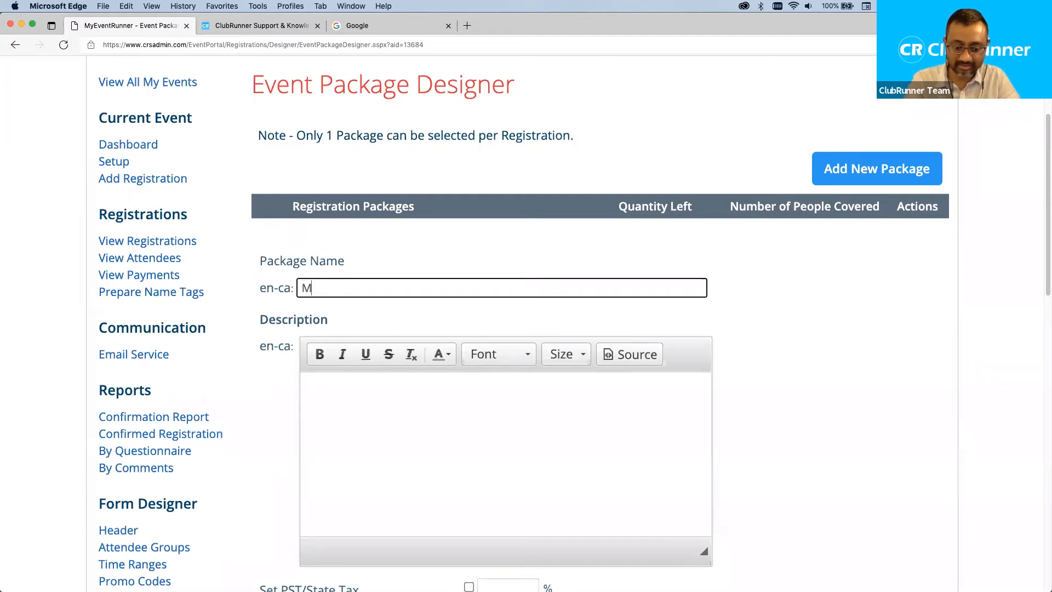
key(BackSpace)
key(BackSpace)
key(BackSpace)
text(Dinnve)
key(BackSpace)
key(BackSpace)
text(er)
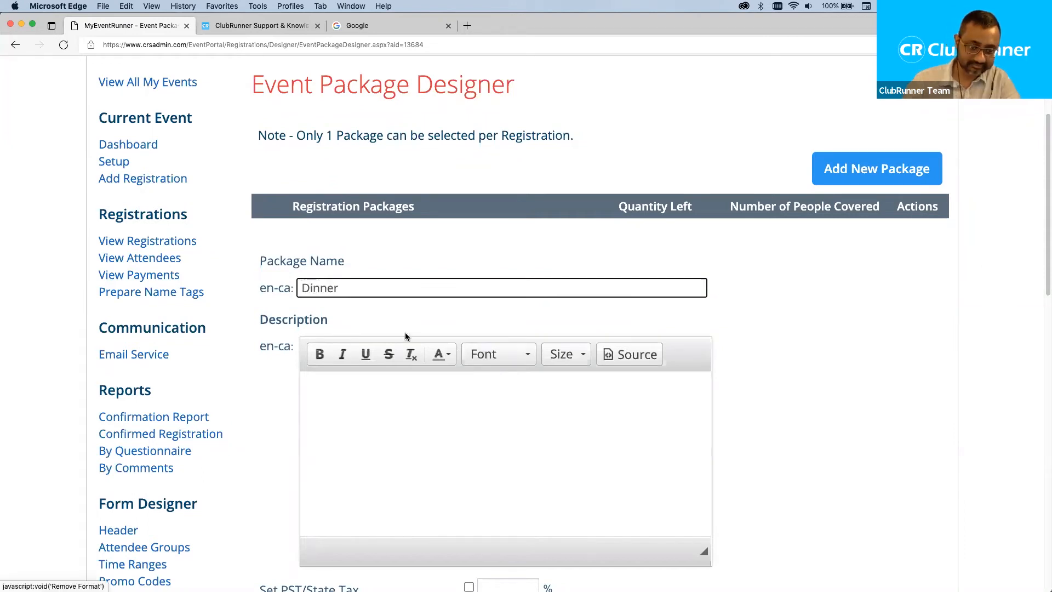
click(393, 461)
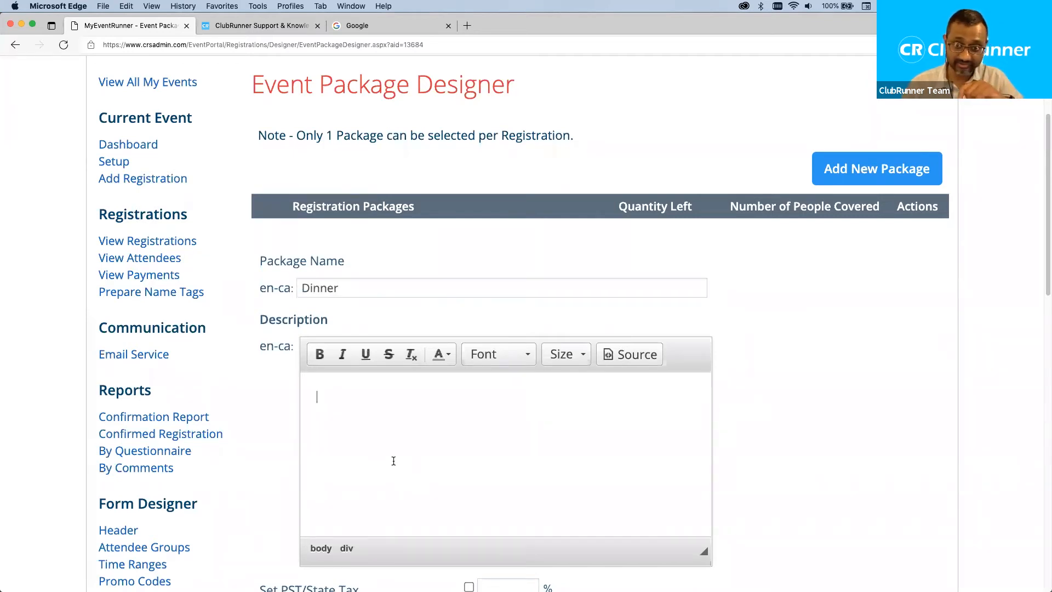
click(366, 284)
key(super+Left)
text(Stand)
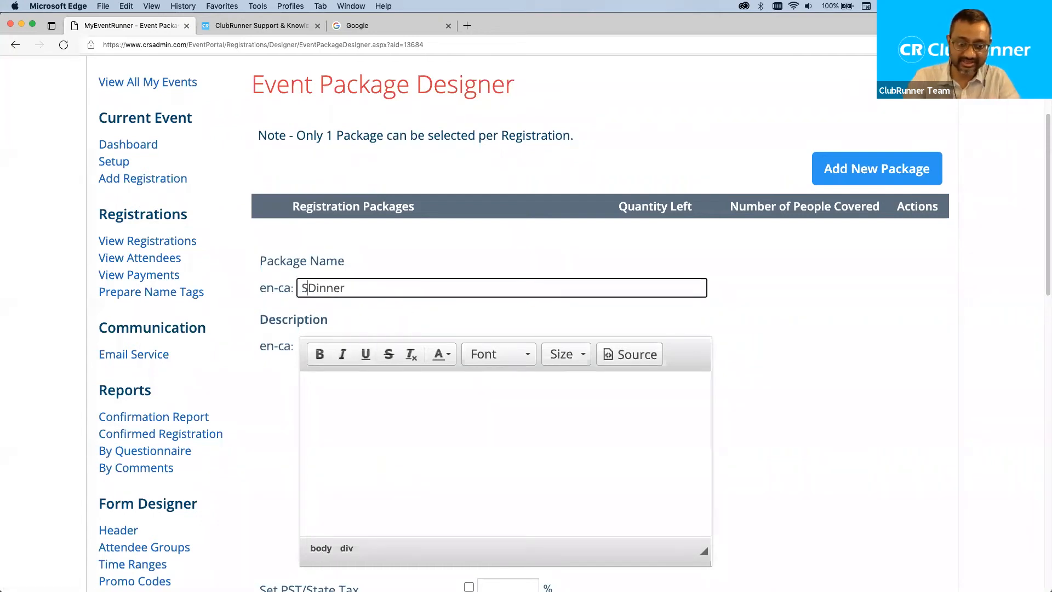
text(ard)
Enter the description 'Includes option for chicken or steak dinner.'.
click(449, 407)
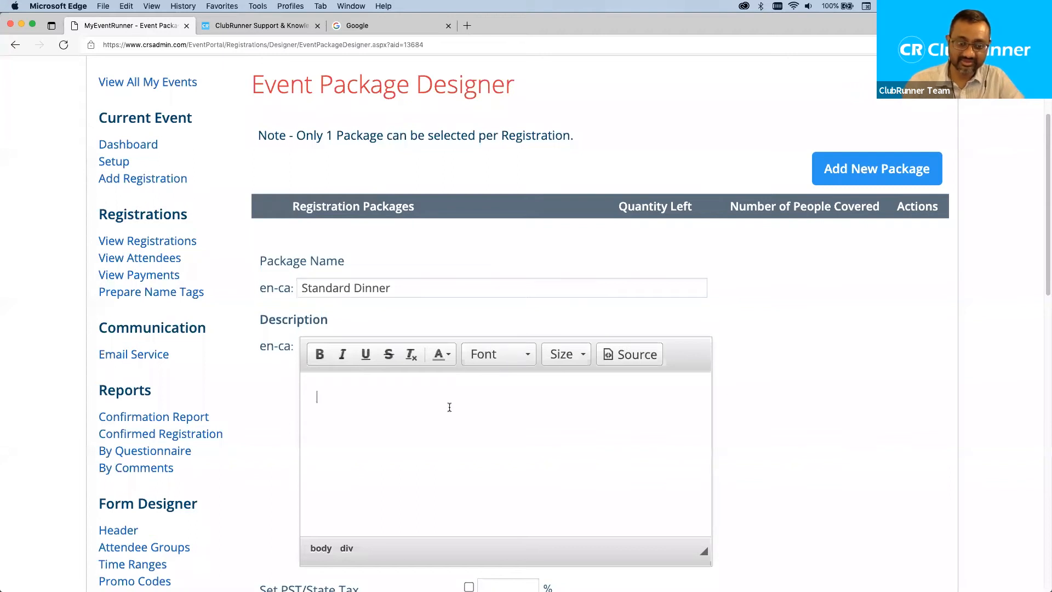
text(Includes po)
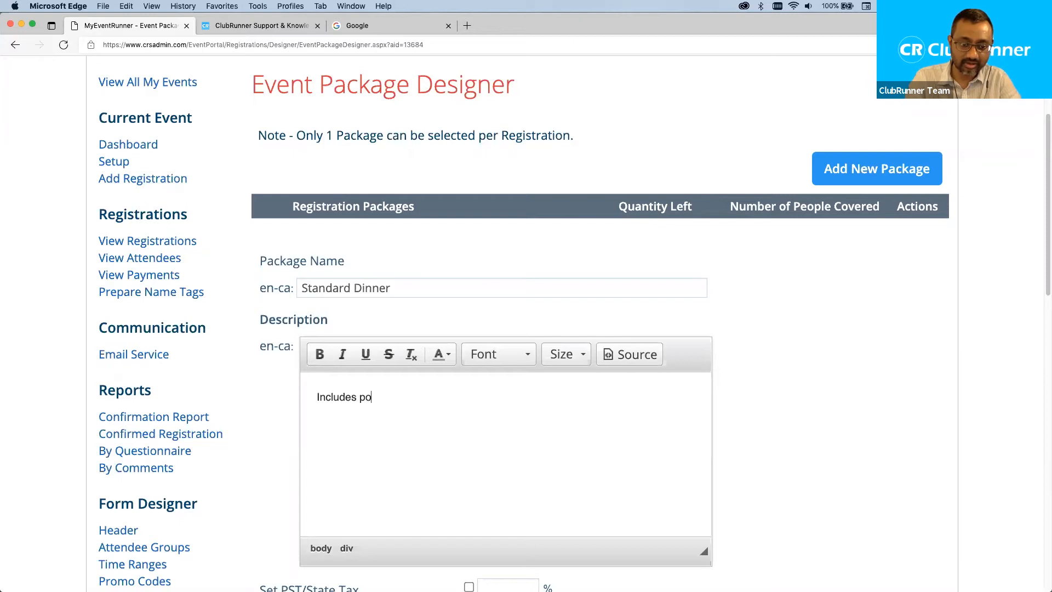
key(BackSpace)
text(opi)
key(BackSpace)
text(tion for chick)
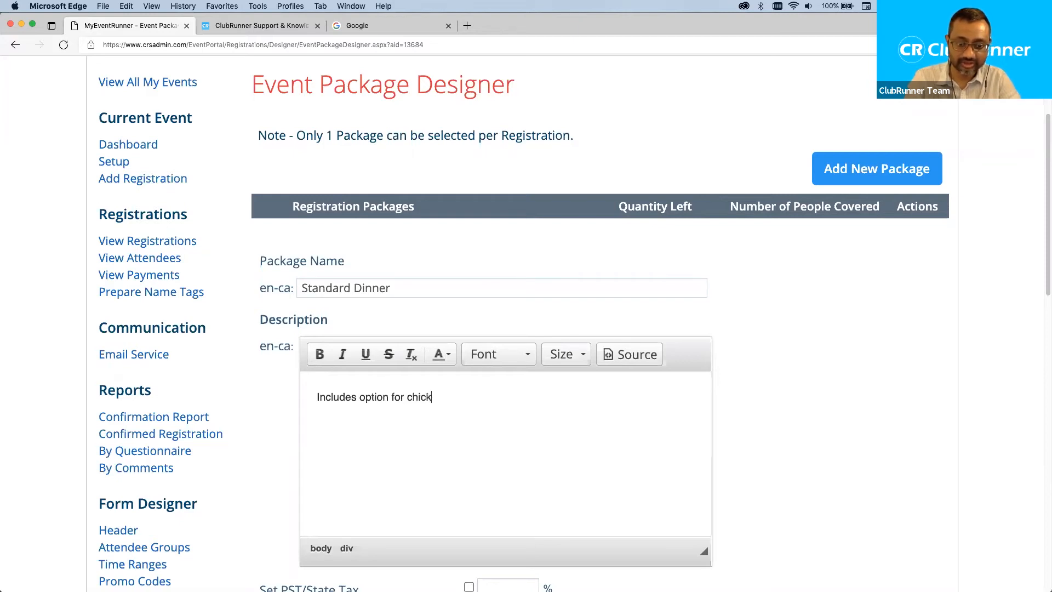
text(en or steak dinner.)
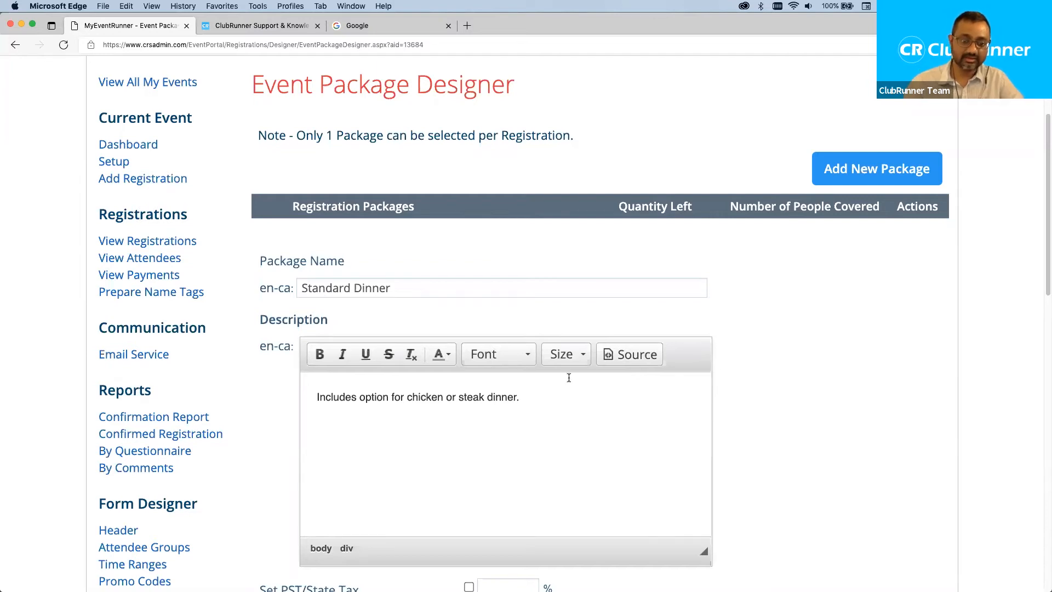
scroll(568, 377, down, 3)
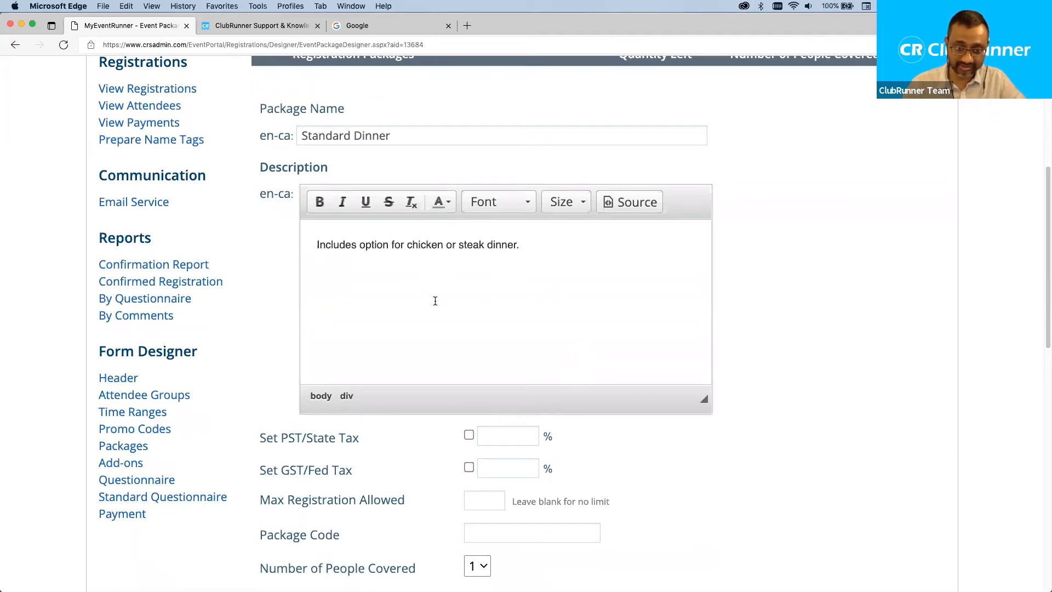
scroll(406, 302, down, 1)
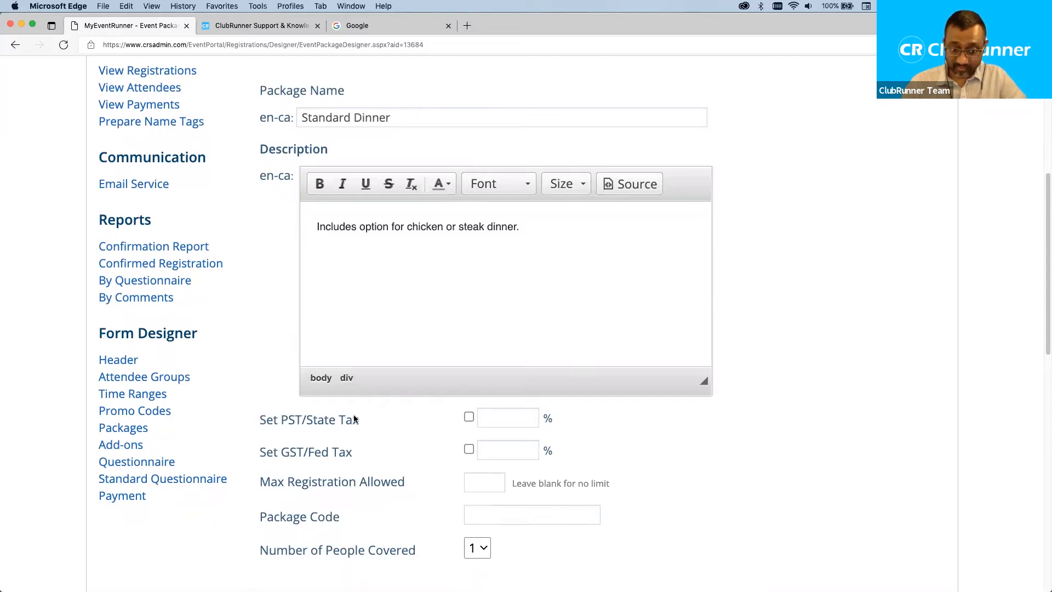
Limit the package to 300 maximum registrations.
drag(359, 422, 307, 422)
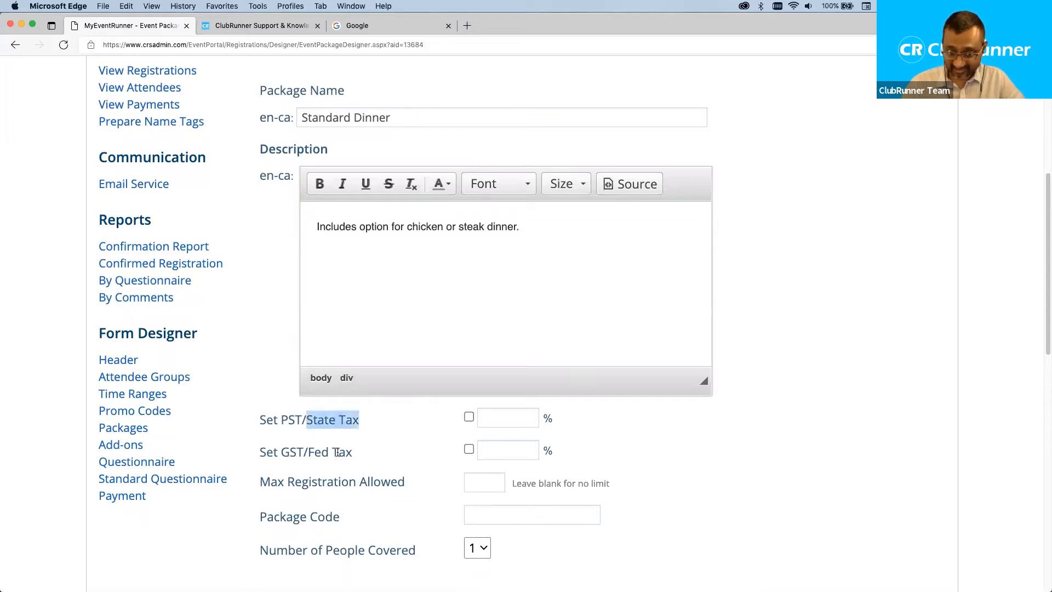
scroll(337, 452, down, 3)
drag(406, 419, 258, 420)
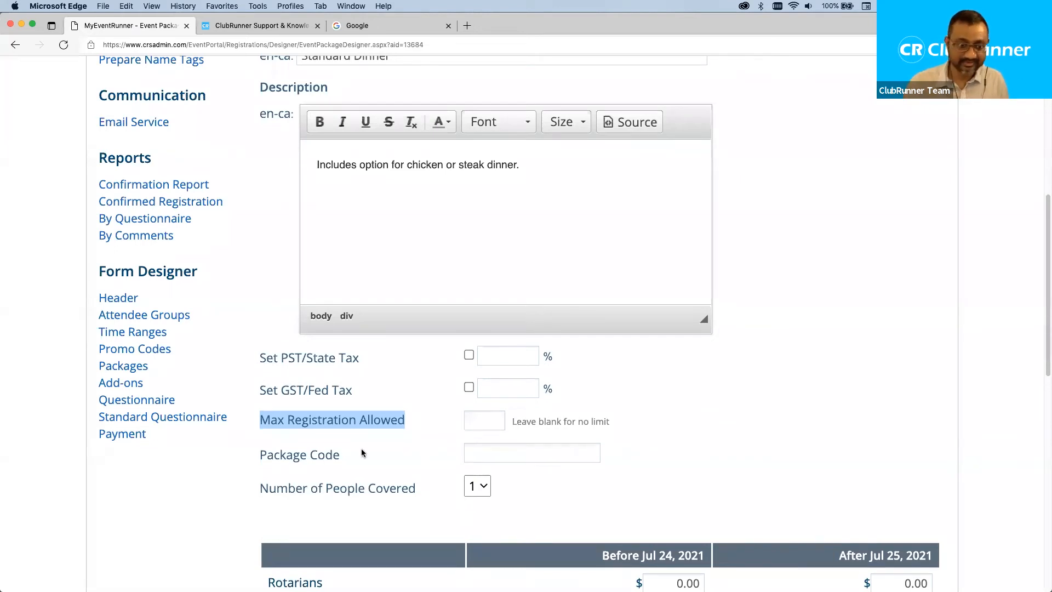
click(388, 434)
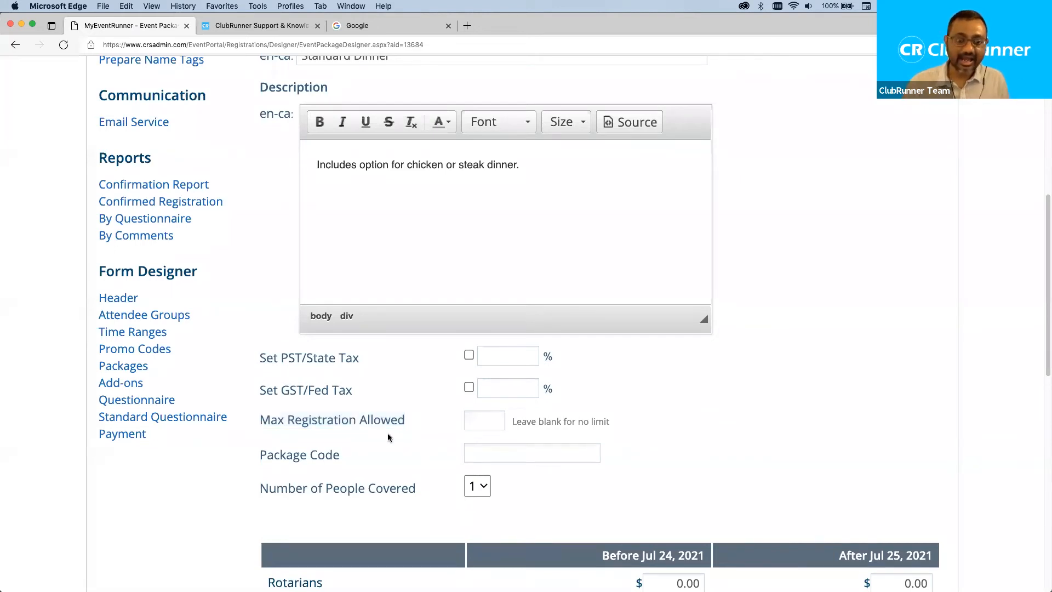
drag(406, 422, 259, 422)
click(472, 420)
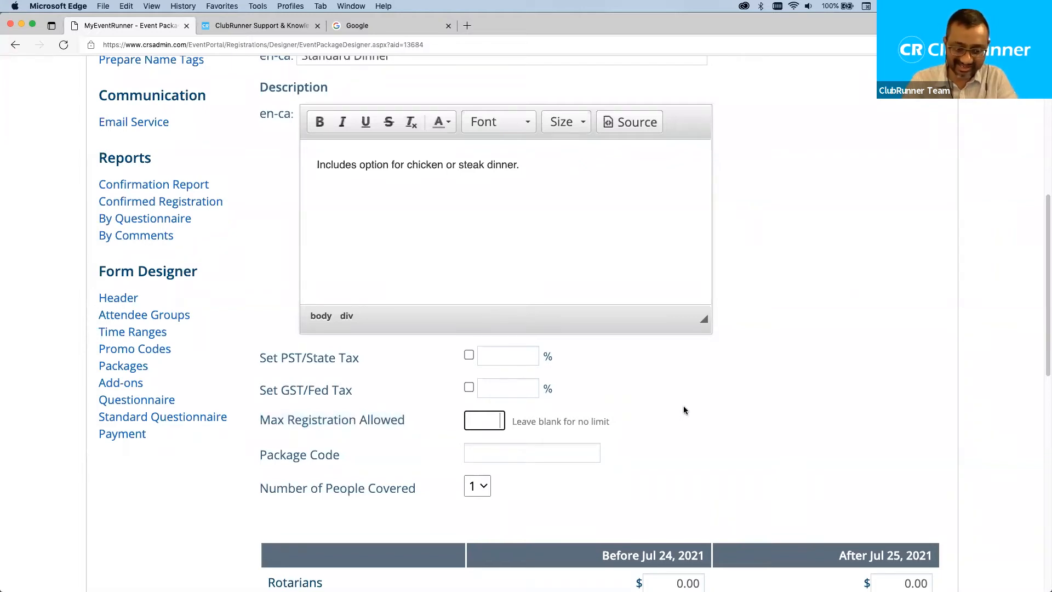
text(300)
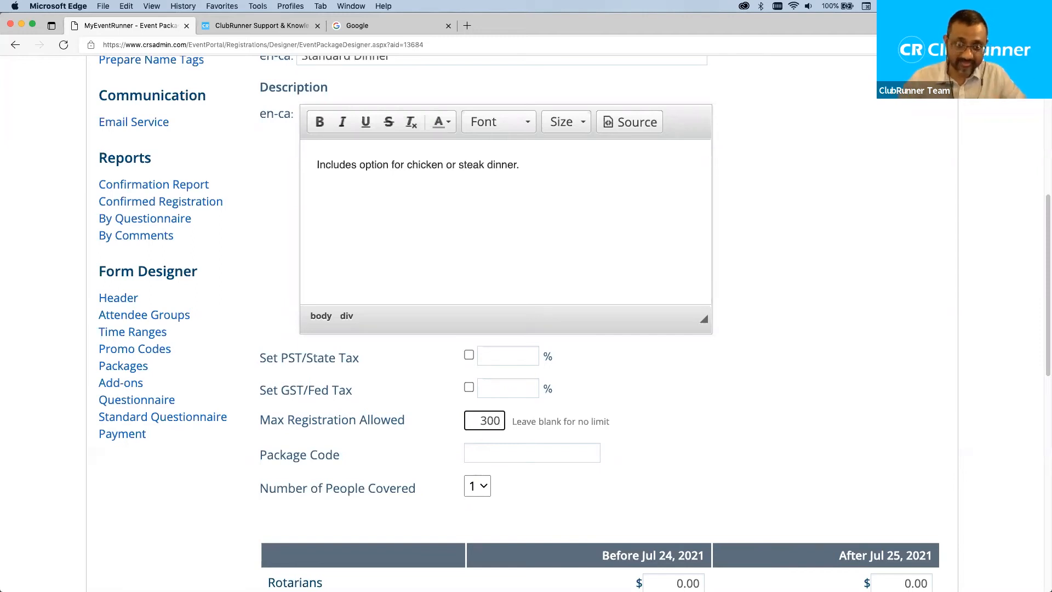
scroll(661, 410, down, 1)
scroll(661, 409, down, 1)
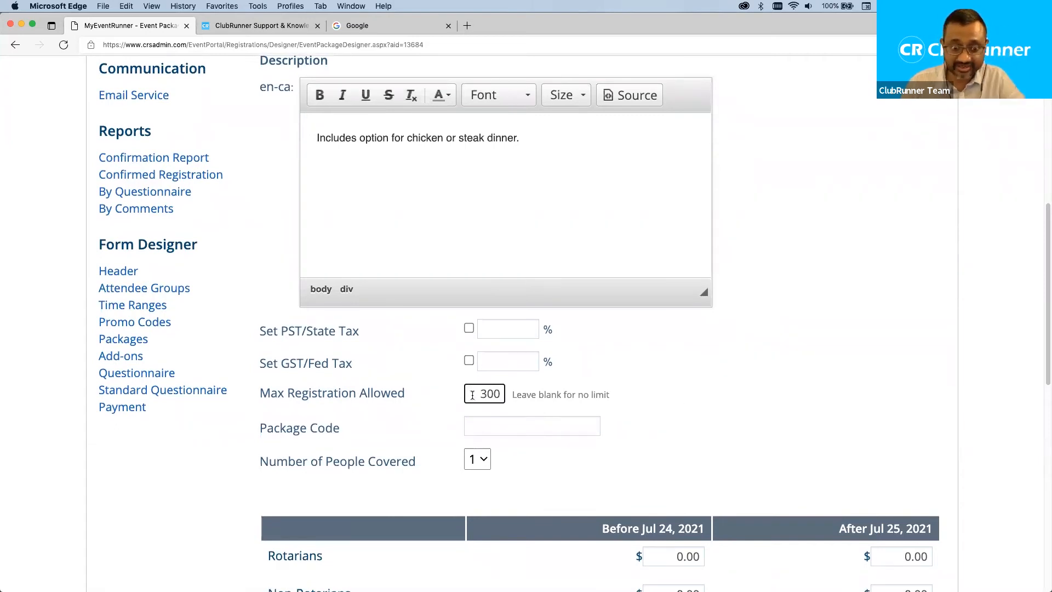
double_click(495, 393)
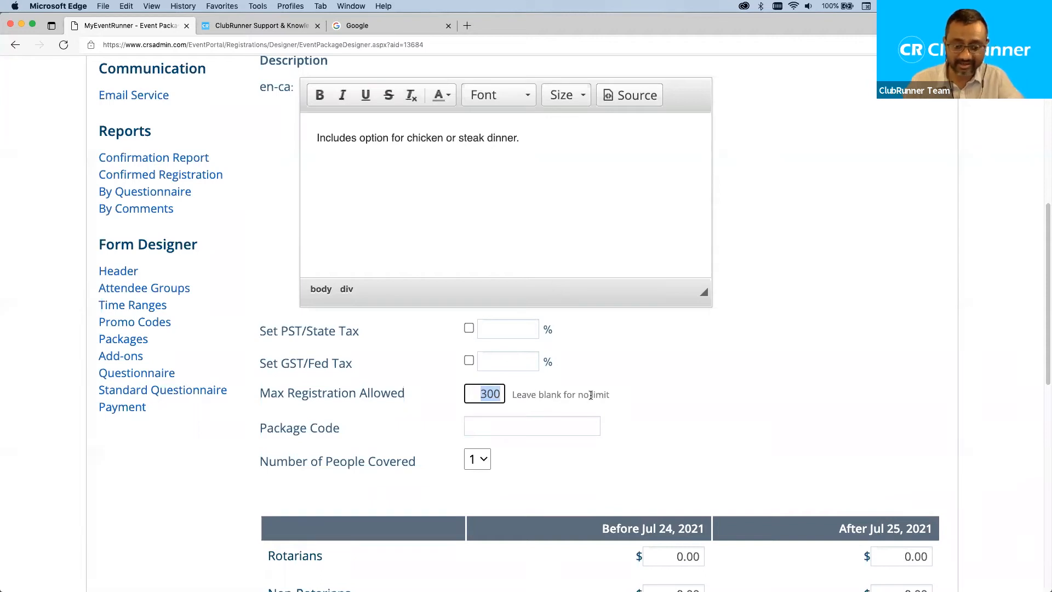
text(400)
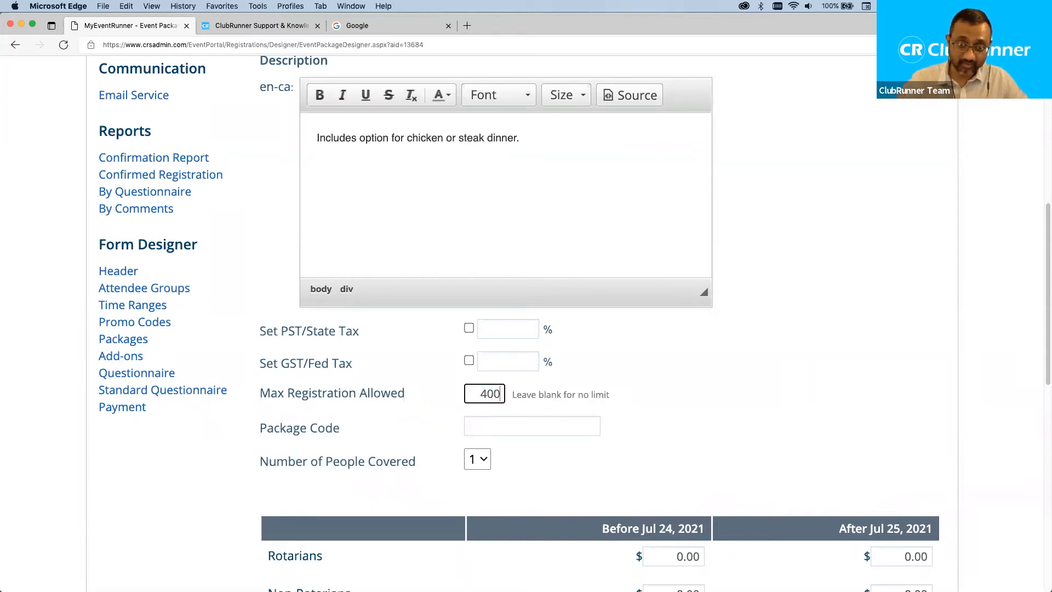
key(BackSpace)
key(BackSpace)
key(BackSpace)
text(300)
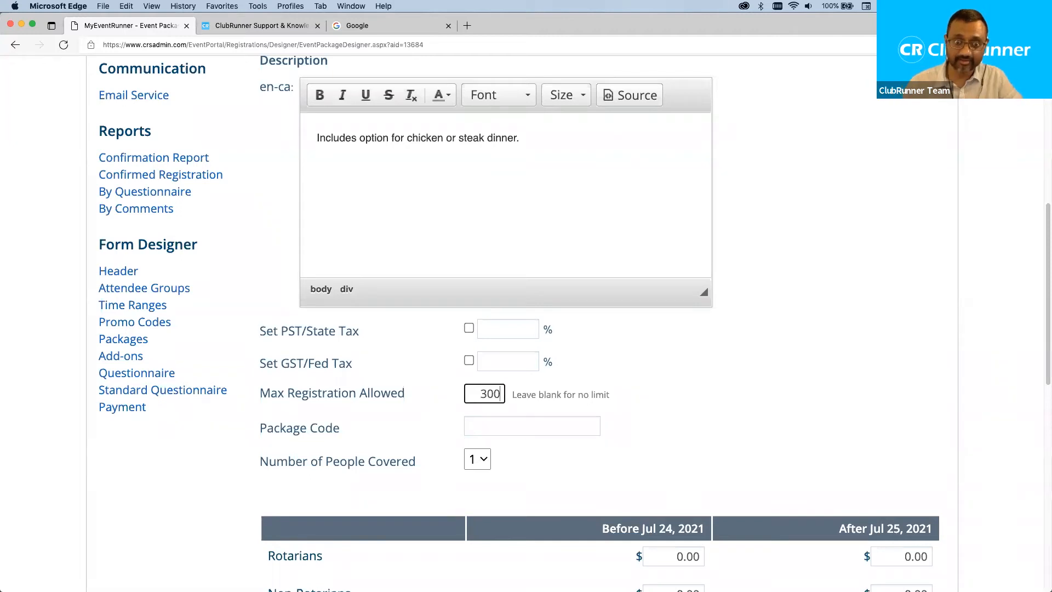
Give the package the code 'dinner-option1'.
click(508, 426)
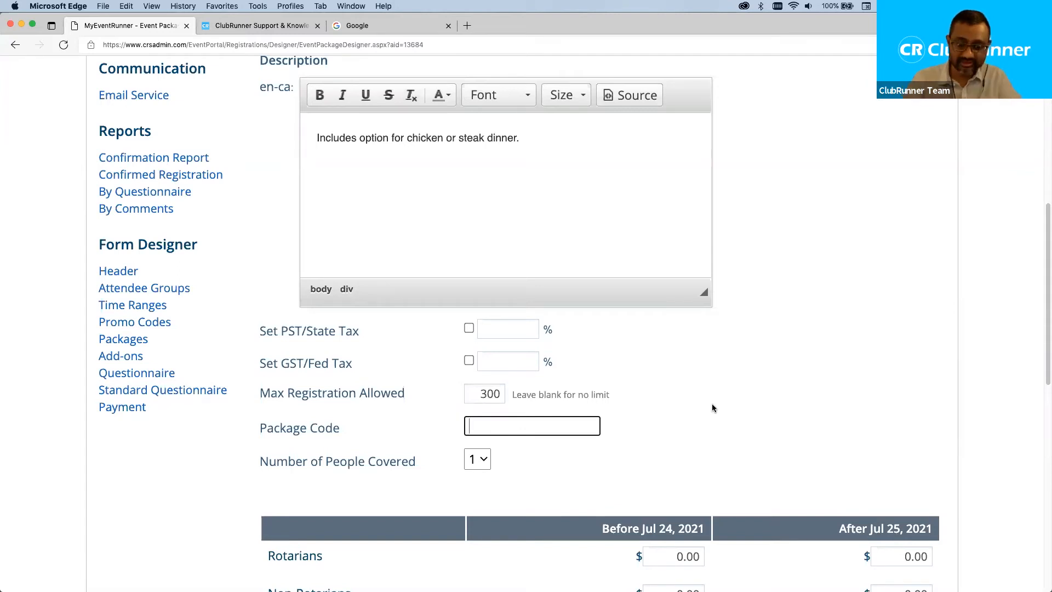
text(dinner-option1)
click(829, 380)
click(574, 426)
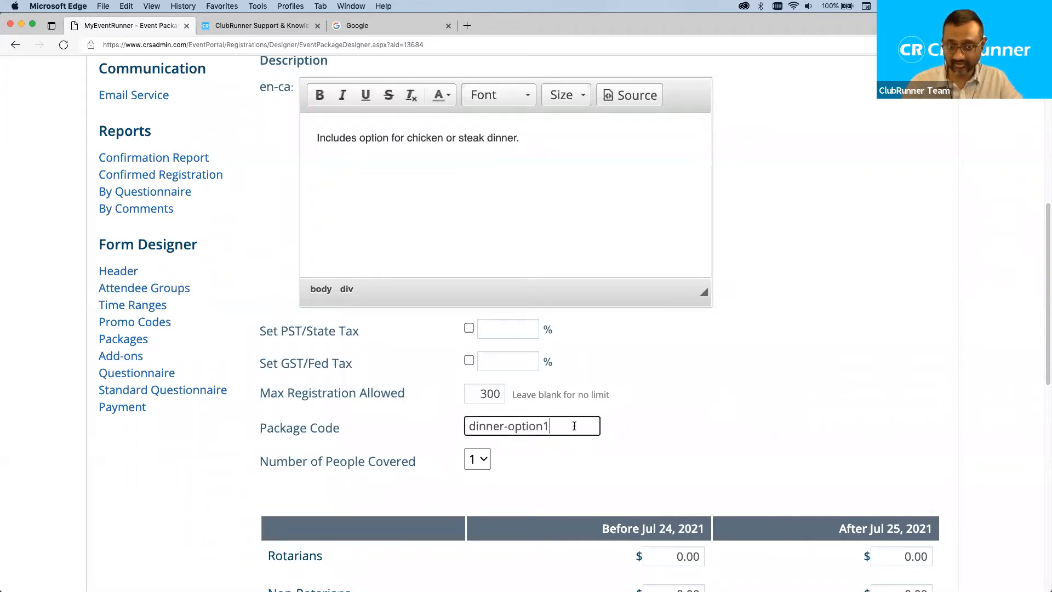
key(BackSpace)
key(BackSpace)
key(BackSpace)
key(BackSpace)
key(BackSpace)
key(BackSpace)
key(BackSpace)
text(meal)
key(BackSpace)
key(BackSpace)
key(BackSpace)
key(BackSpace)
text(option1)
click(699, 411)
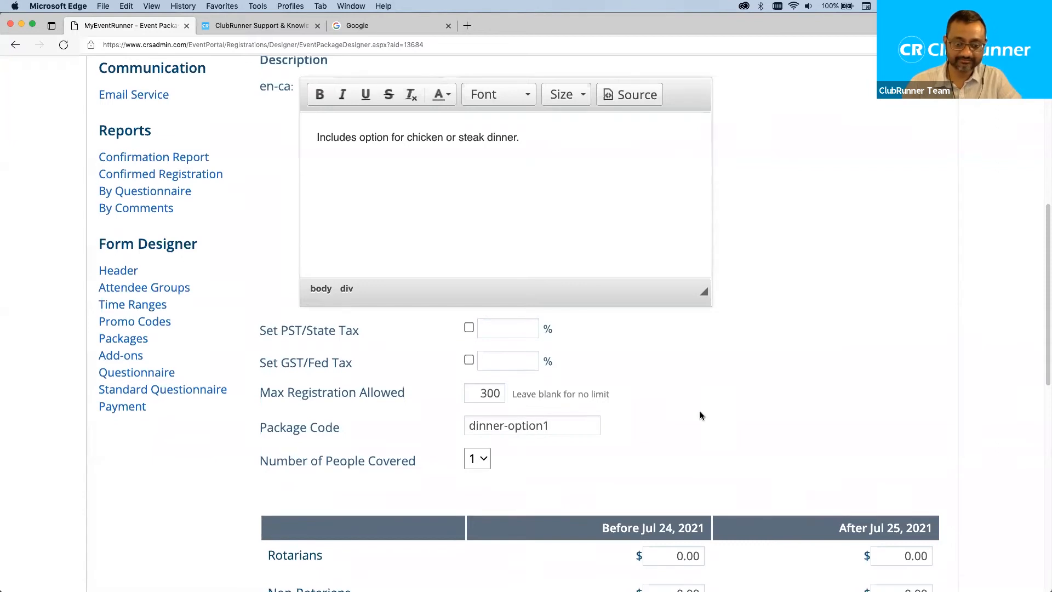
scroll(548, 409, down, 3)
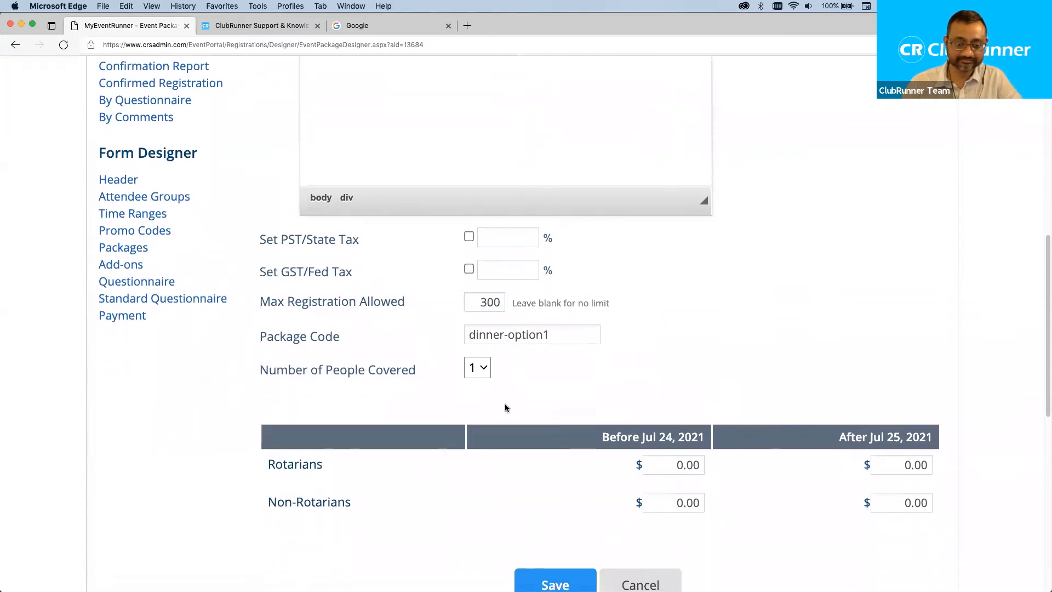
Set Number of People Covered to 2.
click(477, 377)
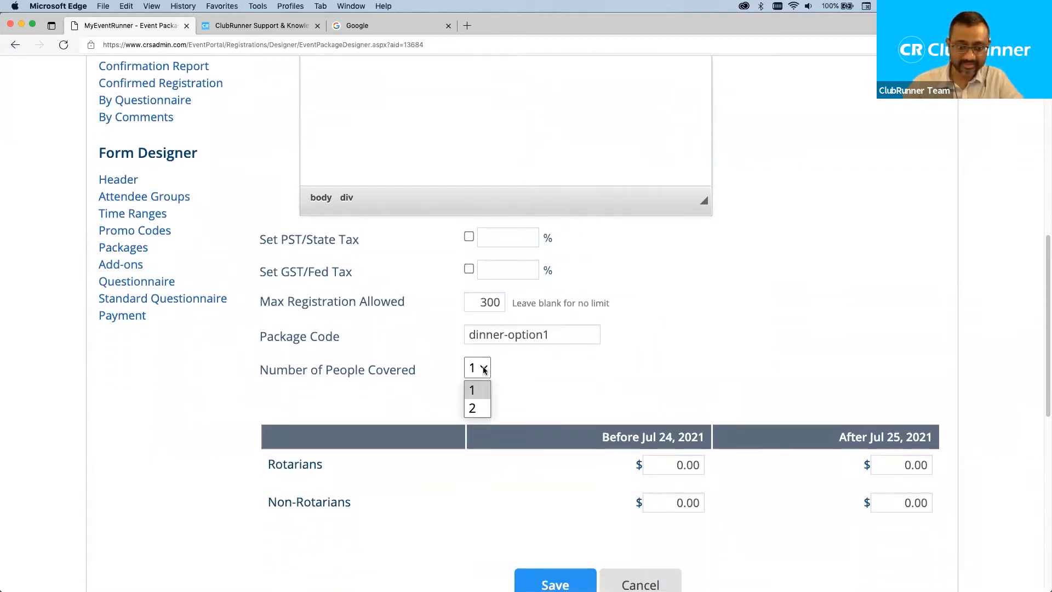
click(478, 409)
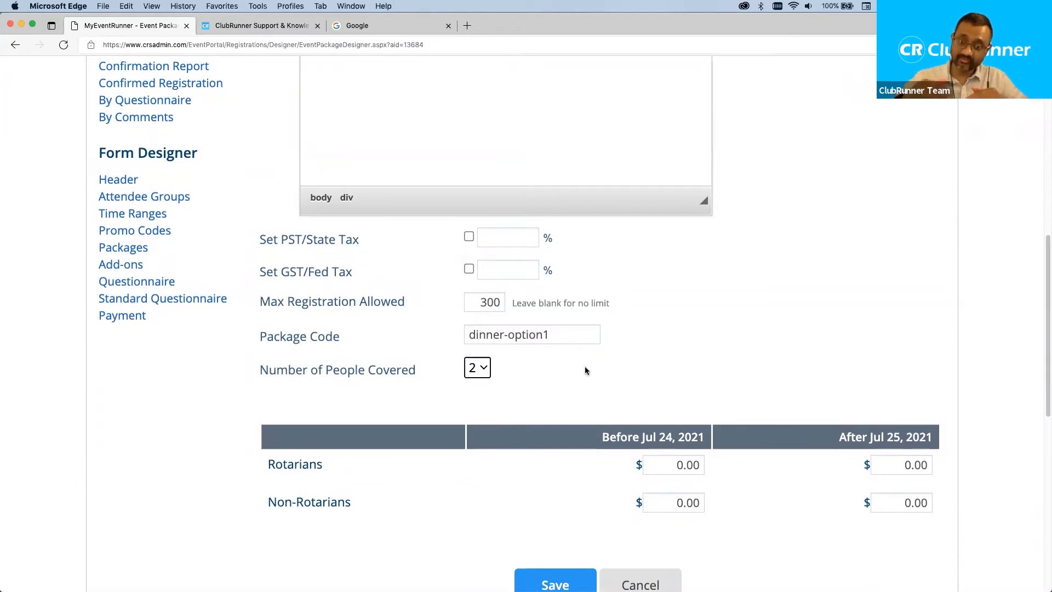
click(485, 372)
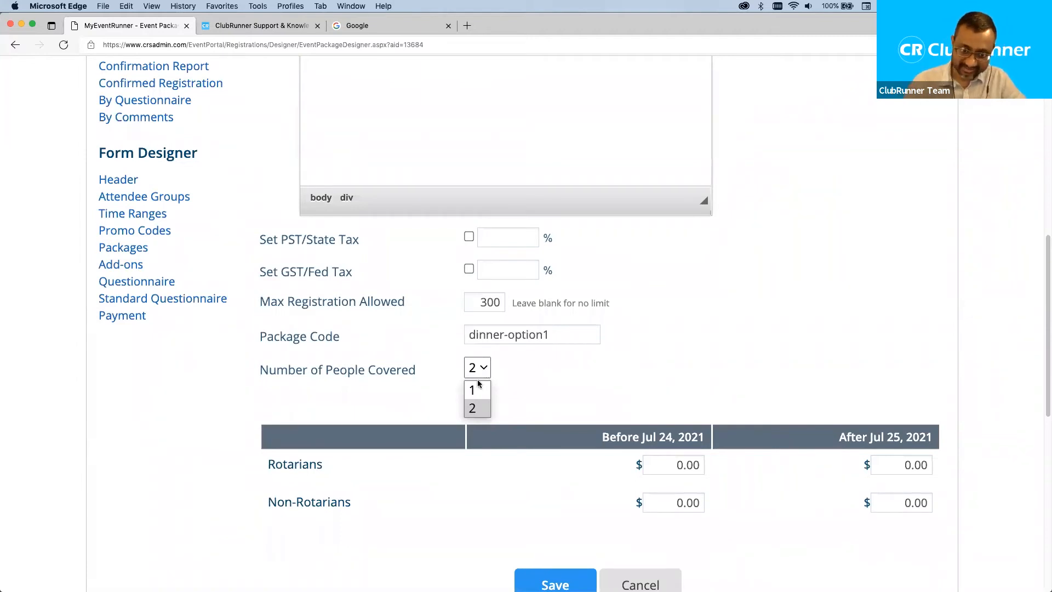
click(477, 408)
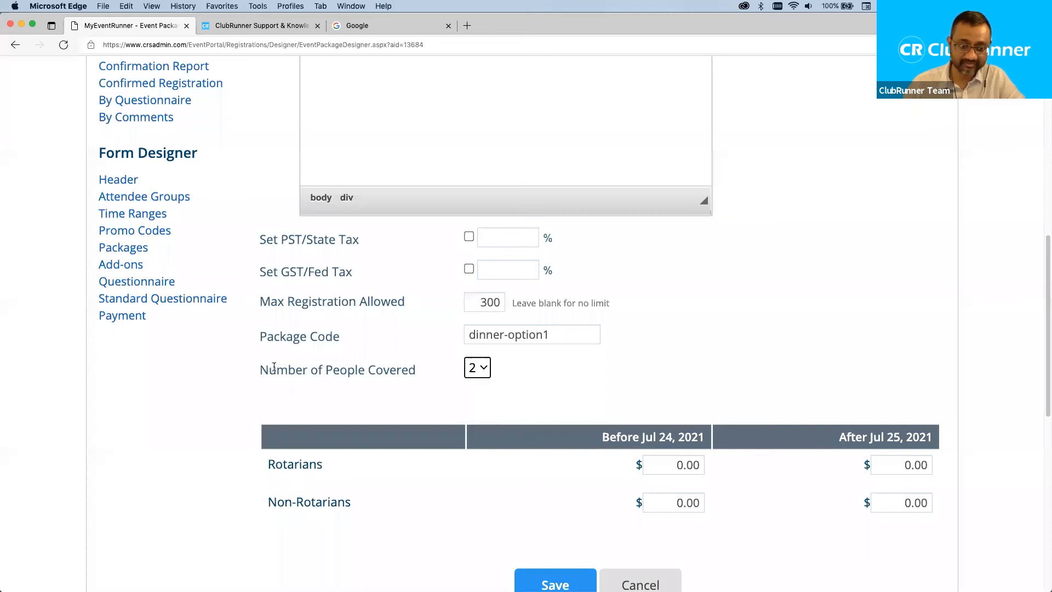
drag(274, 368, 357, 367)
click(622, 373)
Point out the Rotarian and Non-Rotarian price rows and the Before Jul 24, 2021 column.
scroll(622, 373, down, 1)
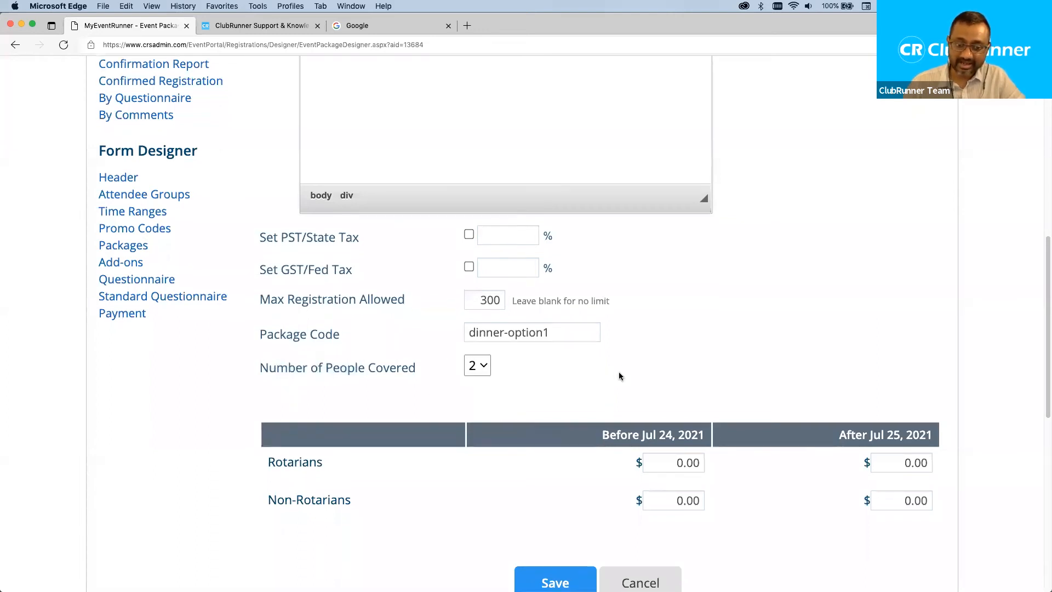
drag(269, 448, 367, 479)
click(545, 456)
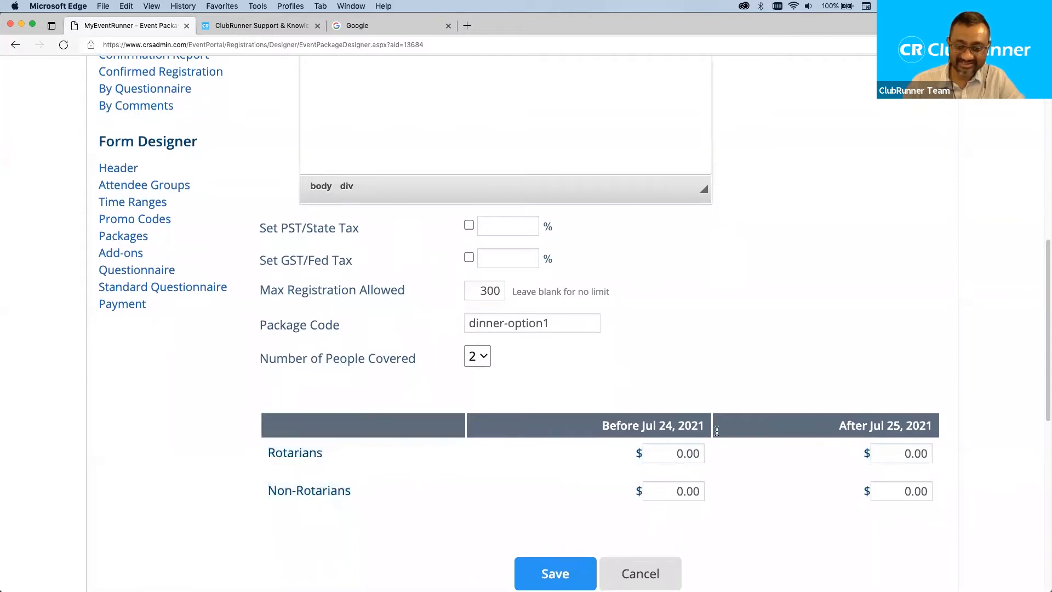
scroll(734, 358, down, 3)
scroll(734, 439, down, 3)
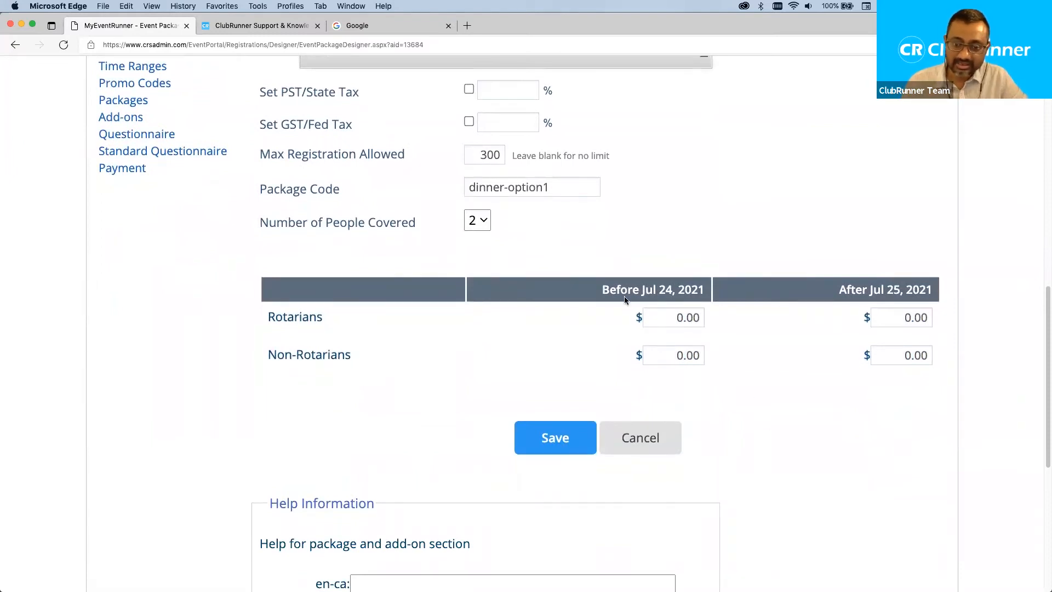
drag(597, 288, 706, 294)
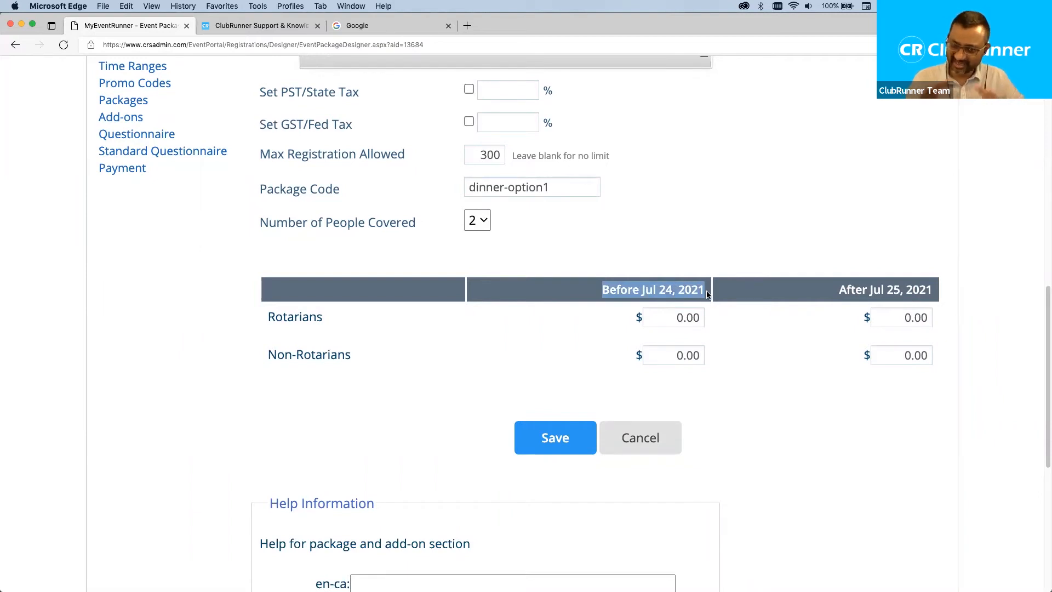
drag(706, 294, 948, 289)
click(698, 265)
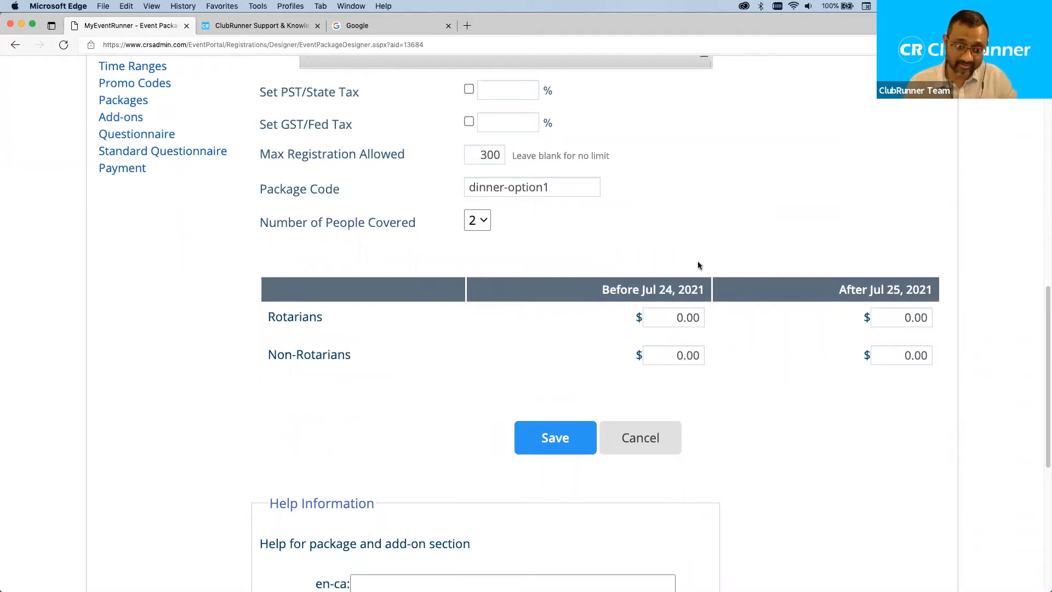
double_click(300, 318)
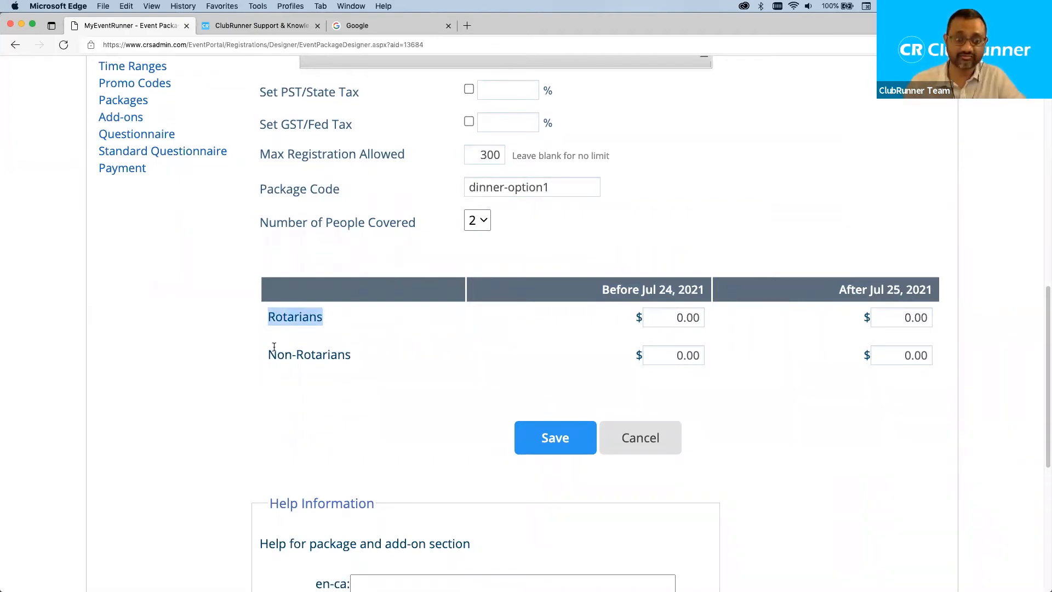
drag(269, 354, 378, 359)
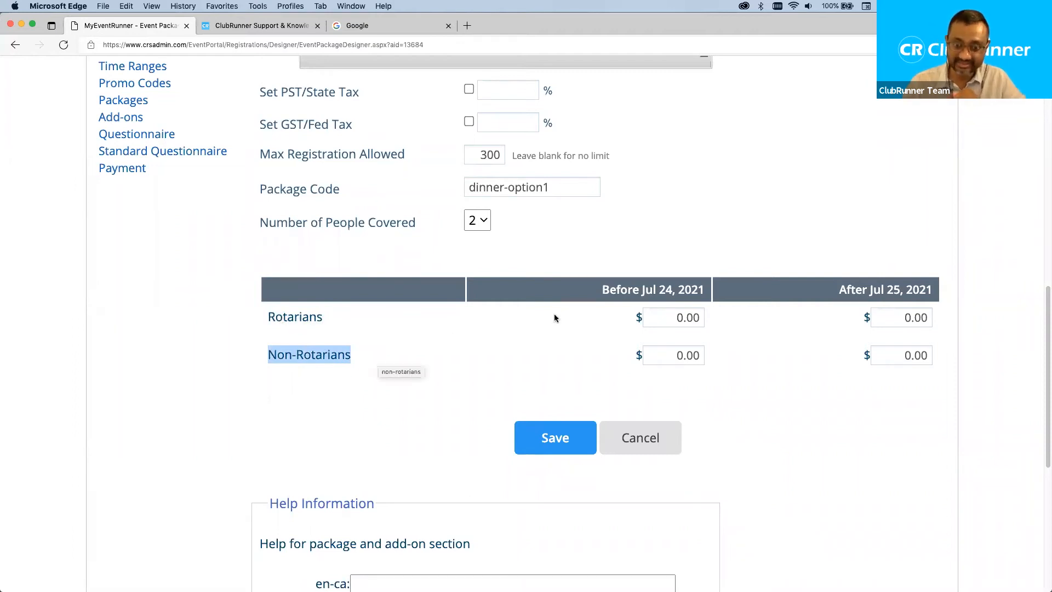
click(617, 287)
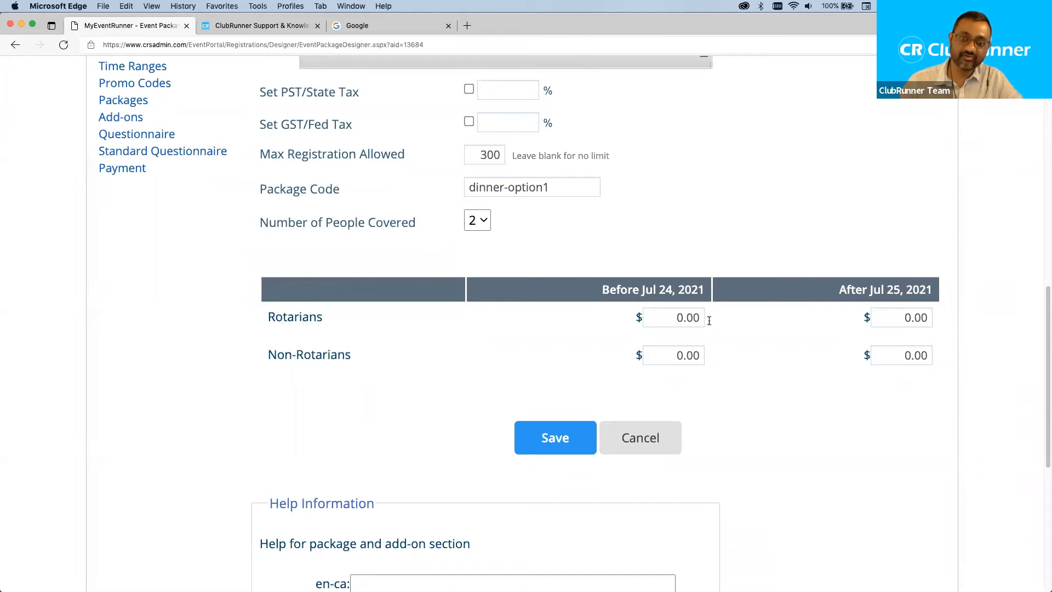
Price the package at $40/$50 for Rotarians and $50/$60 for Non-Rotarians.
click(671, 312)
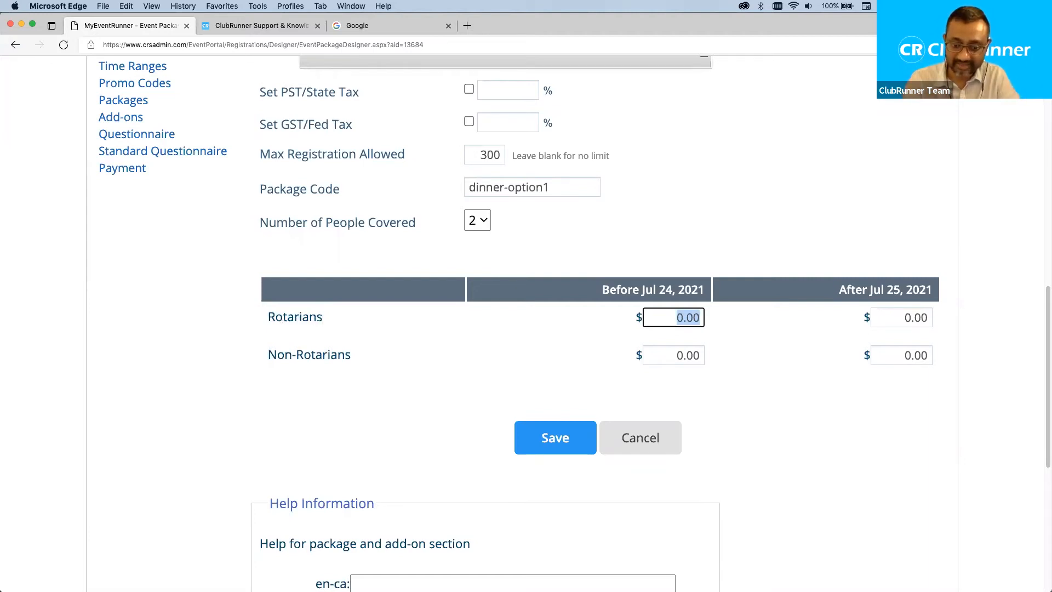
text(40)
click(902, 316)
text(50)
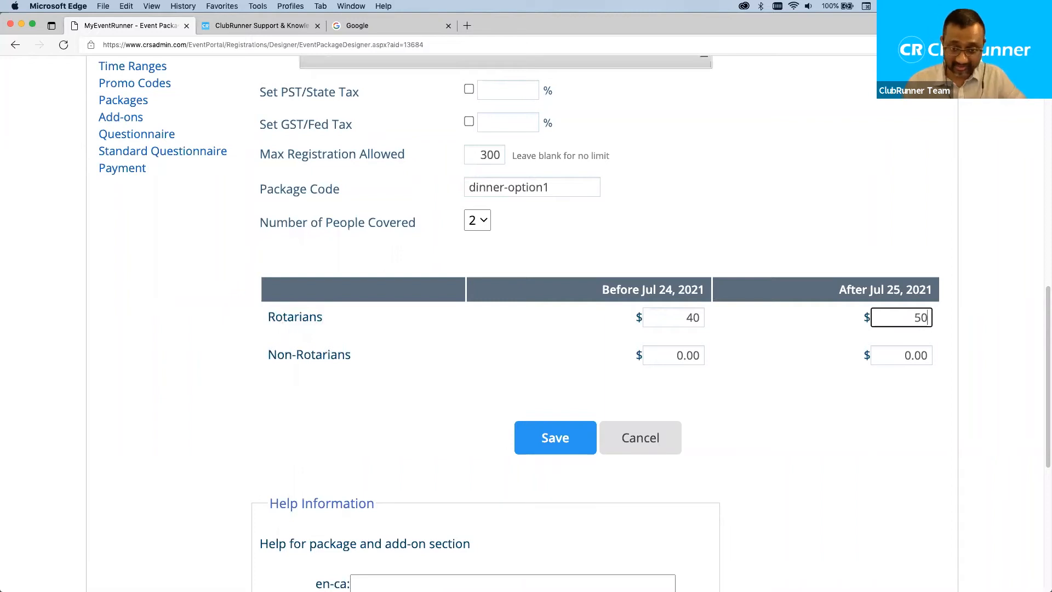
click(673, 354)
text(50)
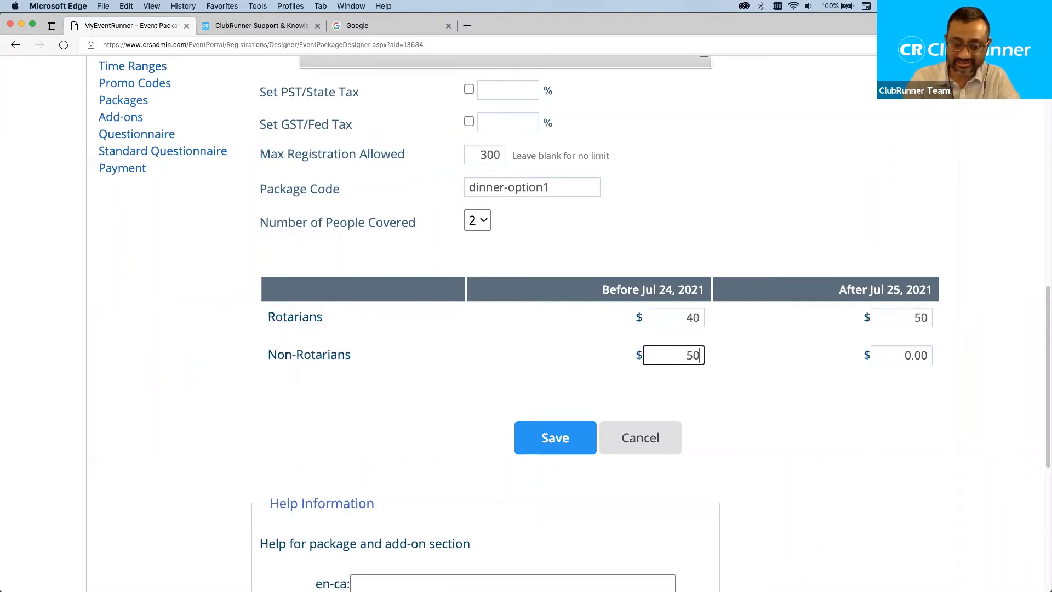
click(890, 358)
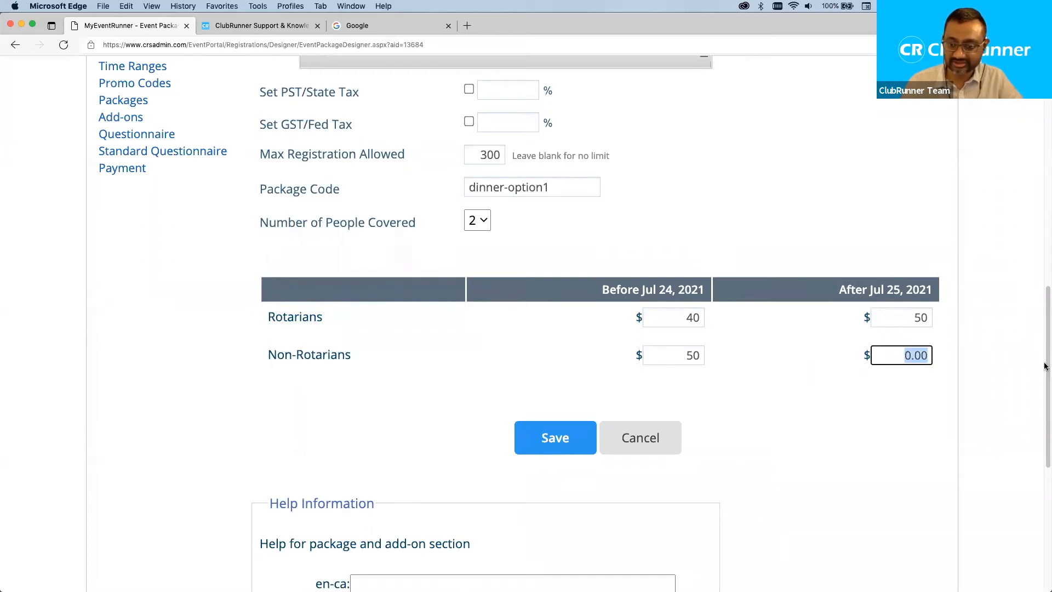
text(60)
click(797, 398)
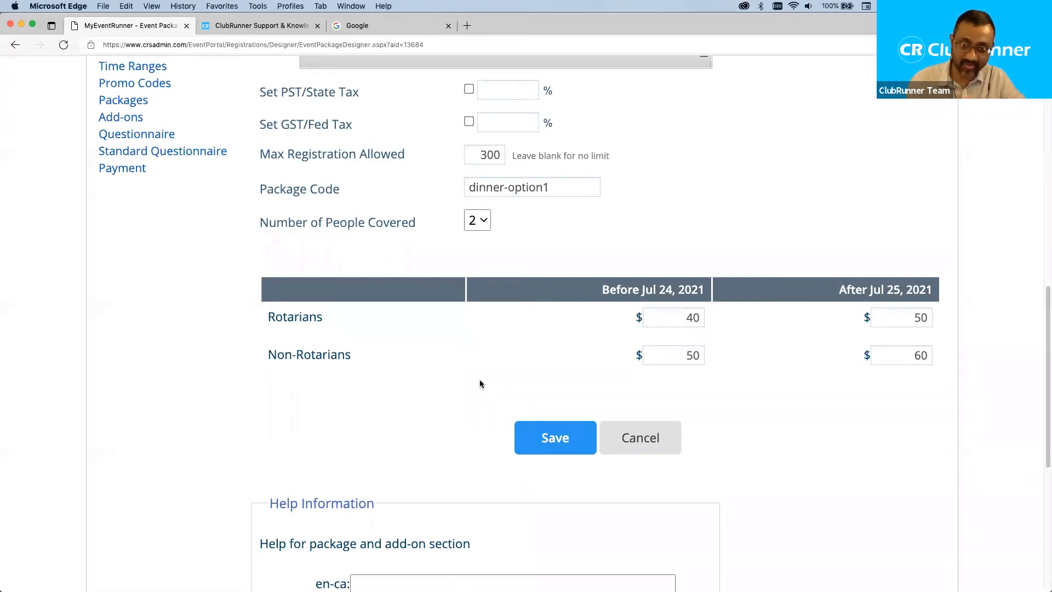
Go to the package section's Help Information box.
scroll(469, 386, down, 3)
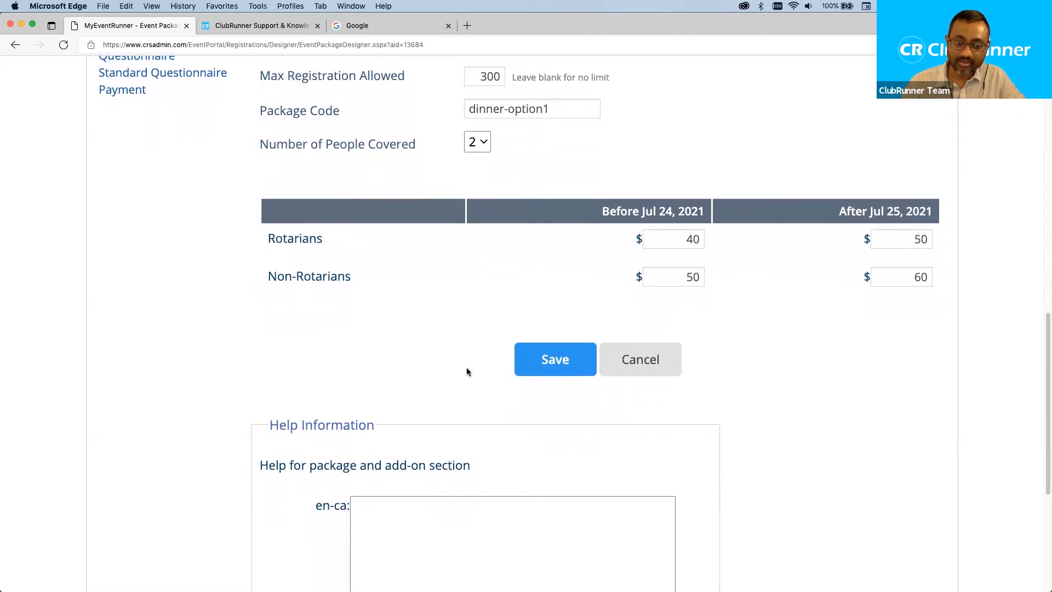
scroll(469, 372, down, 2)
scroll(435, 360, down, 1)
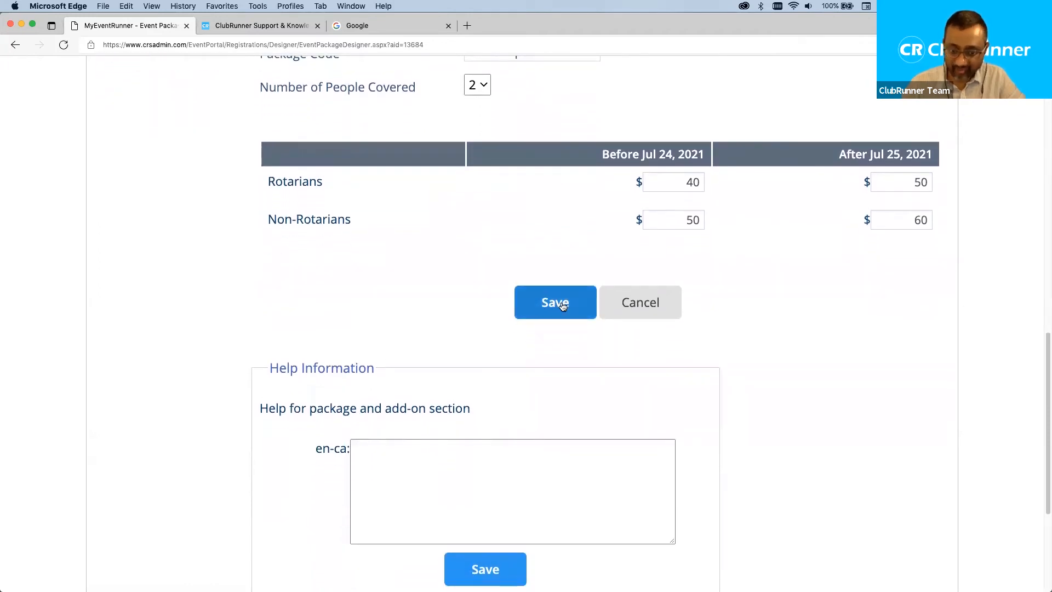
click(465, 489)
Write the help text 'Please choose a meat or a vegetarian meal option.'.
text(Please choose a meat or a vegetarian meal option.)
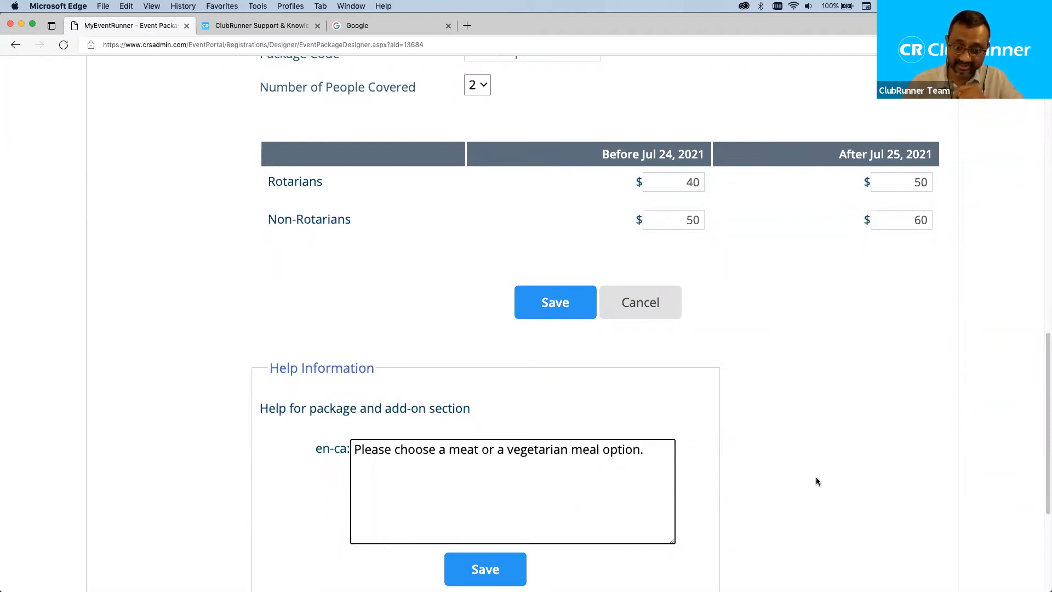
scroll(544, 500, down, 1)
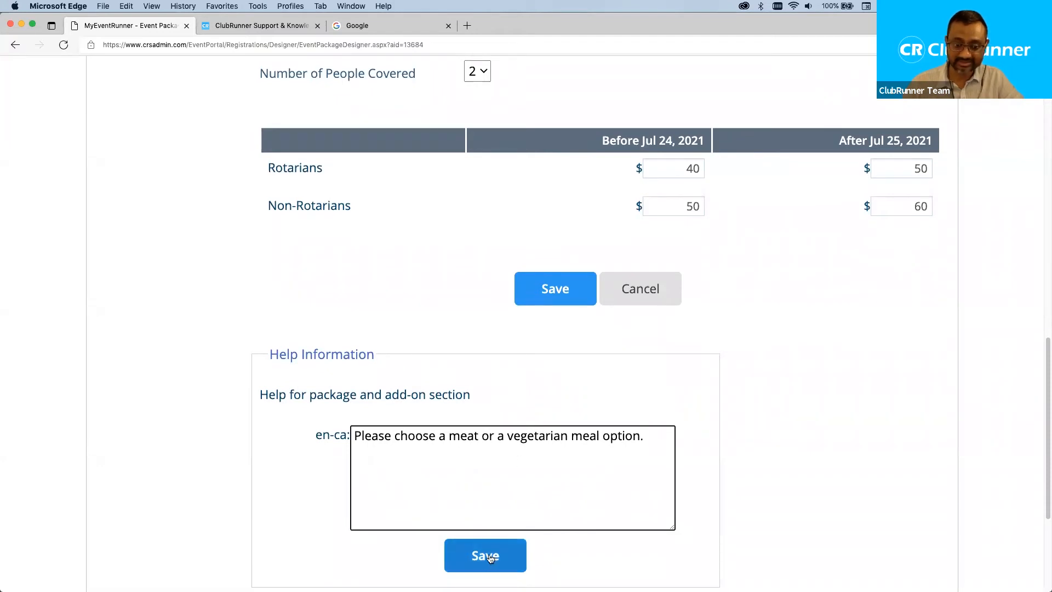
Save the Standard Dinner package and its help text, then begin another package.
click(548, 298)
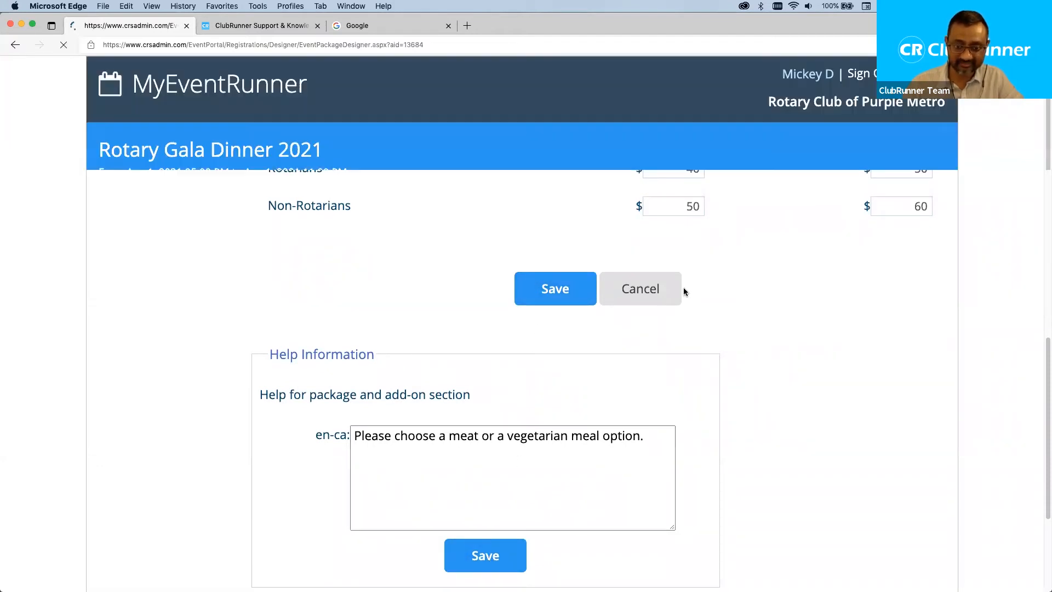
scroll(645, 350, down, 5)
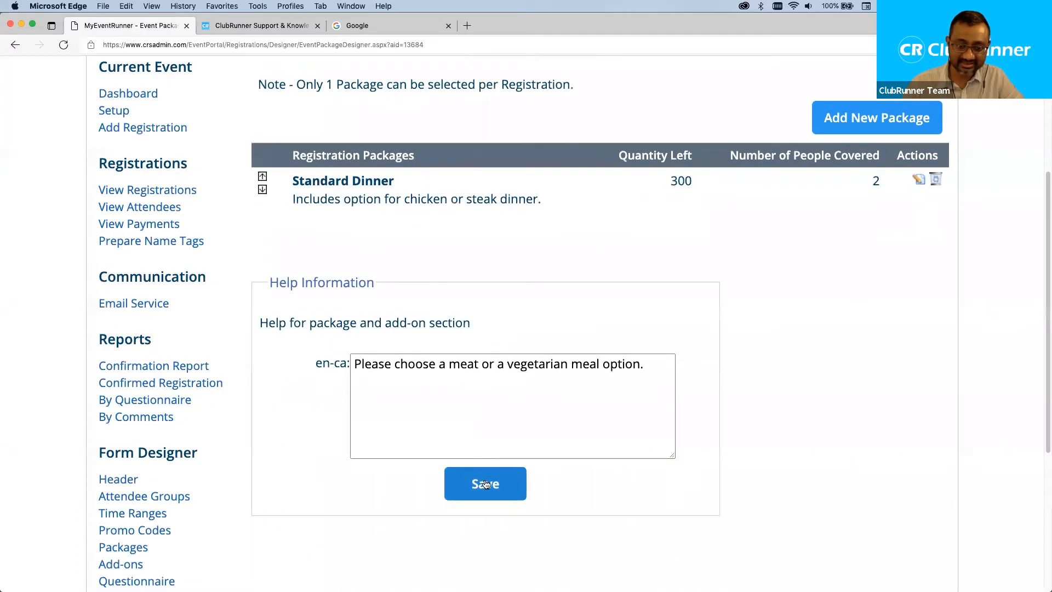
click(485, 483)
scroll(765, 403, down, 3)
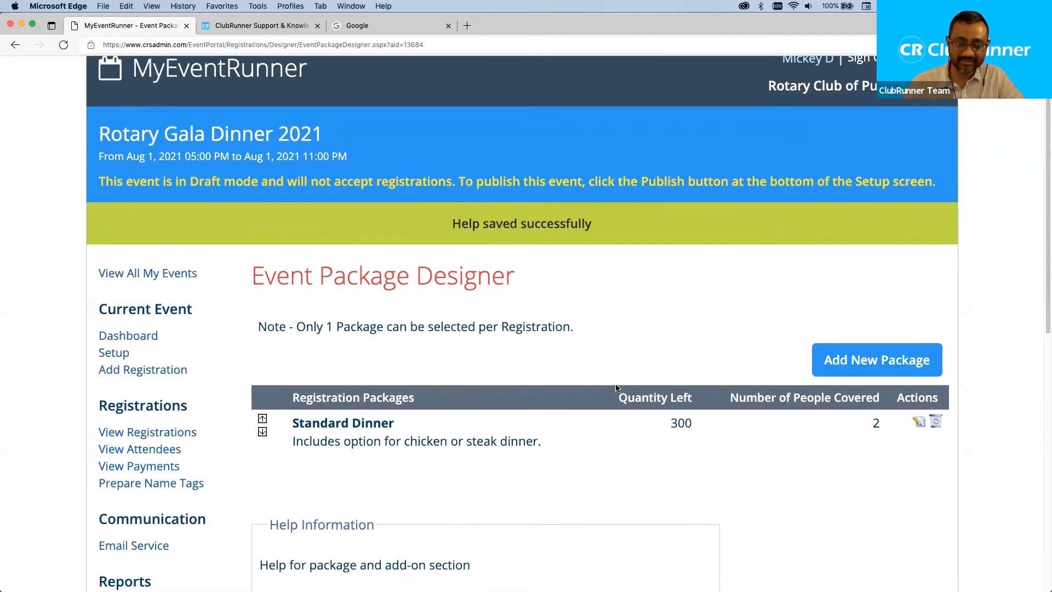
scroll(765, 403, down, 2)
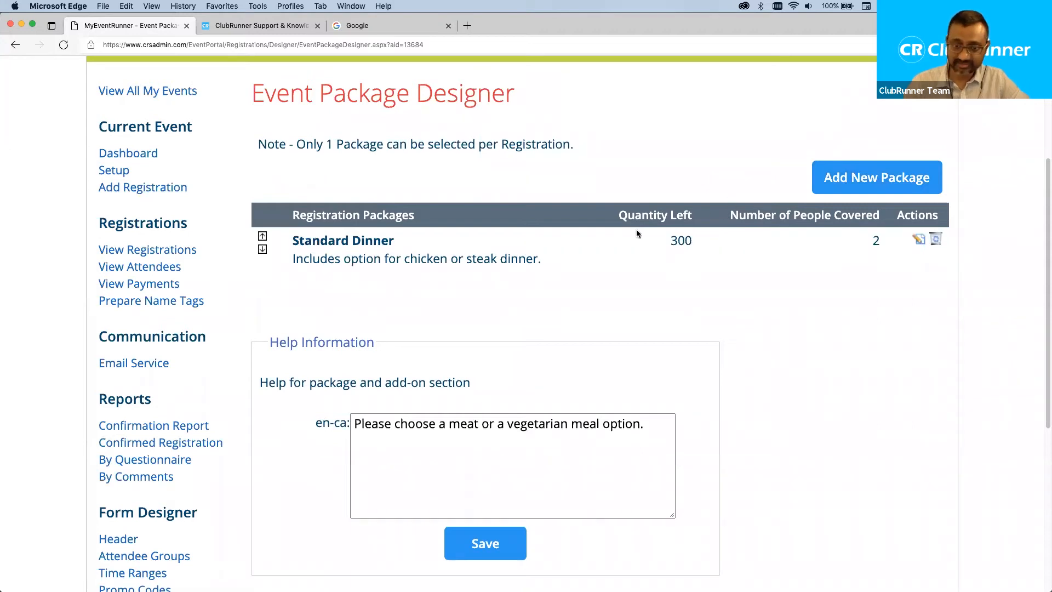
click(872, 179)
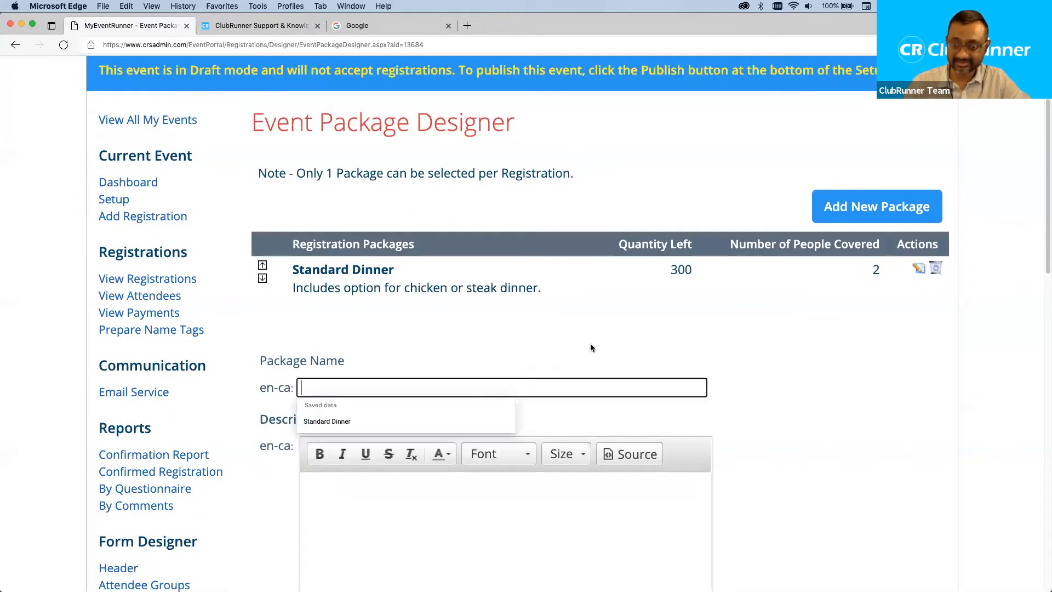
Name the new package 'Vegetarian Dinner' with the description 'Veg dinner.'.
text(Bee)
key(BackSpace)
key(BackSpace)
key(BackSpace)
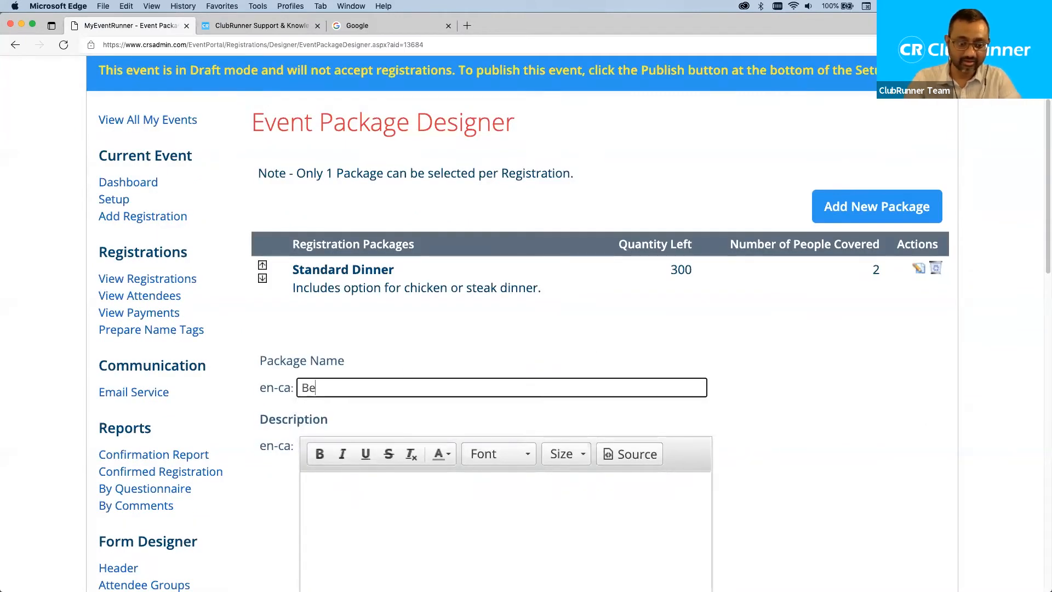
text(Vegeta)
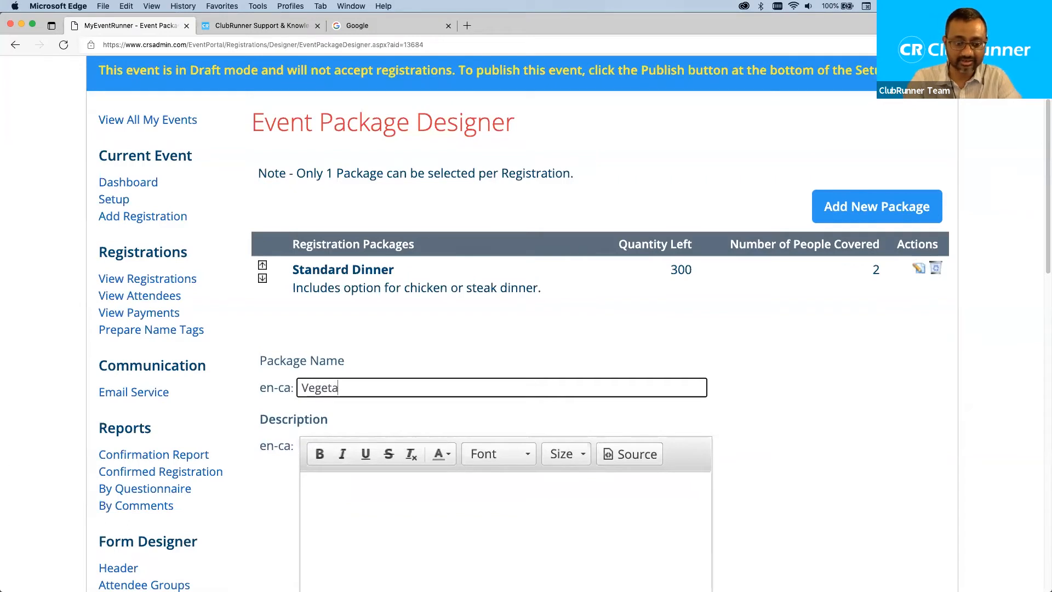
text(rian Dinner)
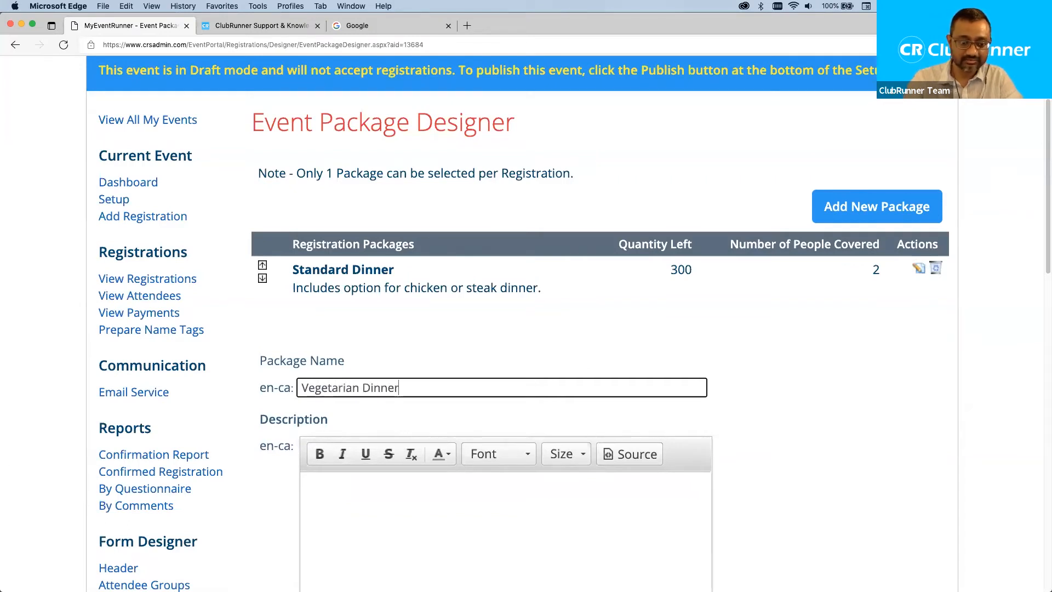
scroll(514, 250, down, 5)
click(514, 251)
text(Veg dinner.)
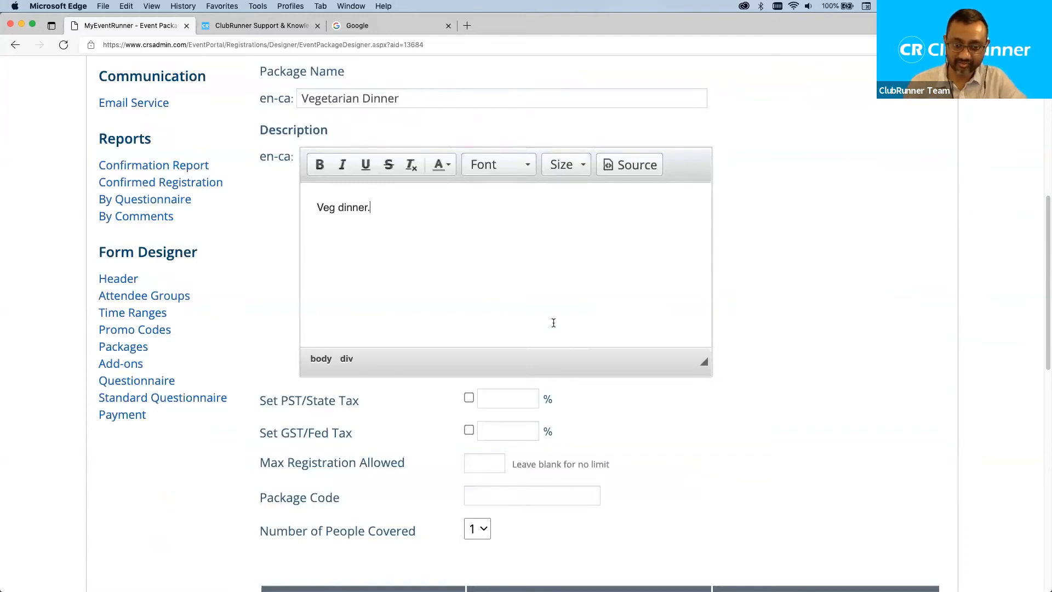
Enter a registration limit of 300, then change it to 150.
scroll(589, 332, down, 1)
scroll(417, 207, down, 3)
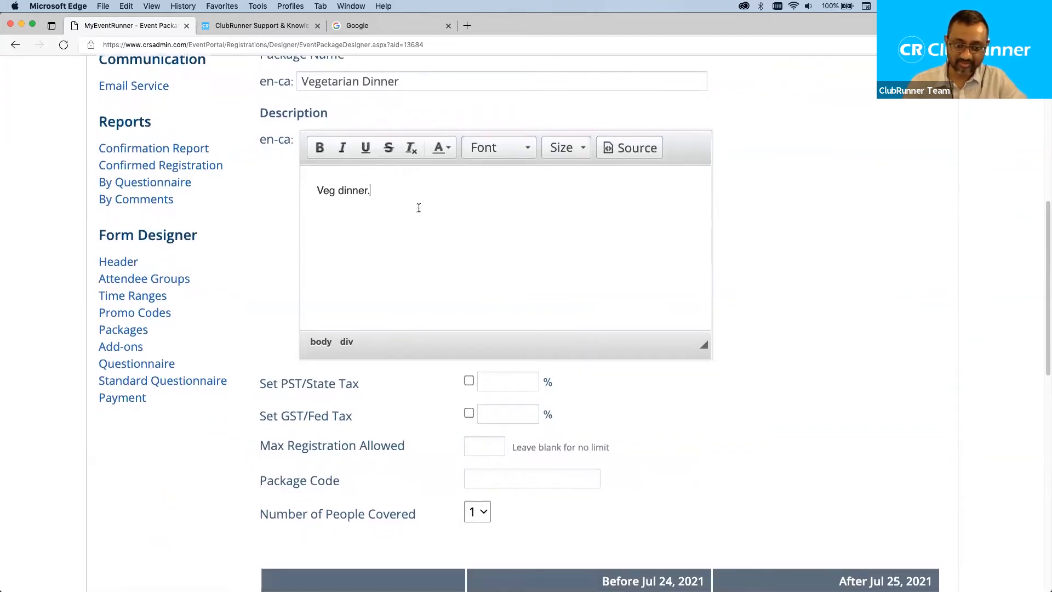
click(488, 401)
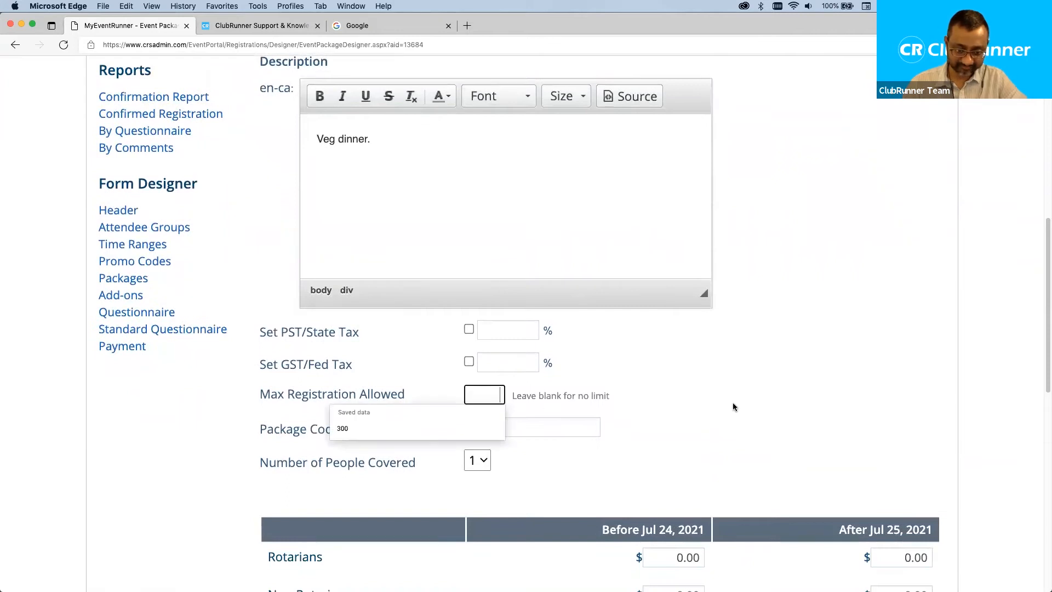
text(300)
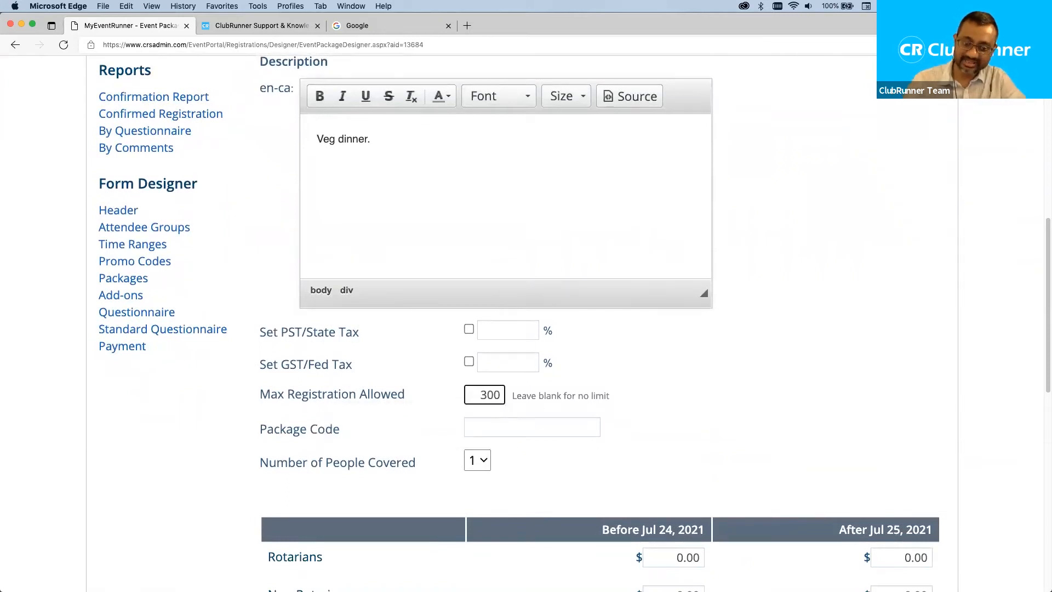
click(808, 405)
scroll(808, 405, up, 5)
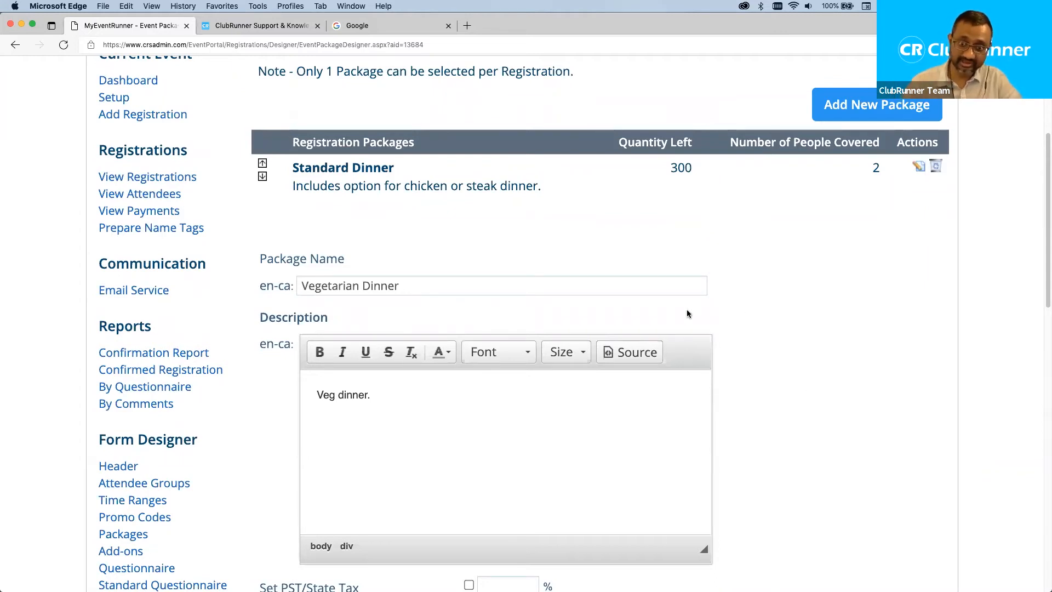
scroll(638, 290, down, 8)
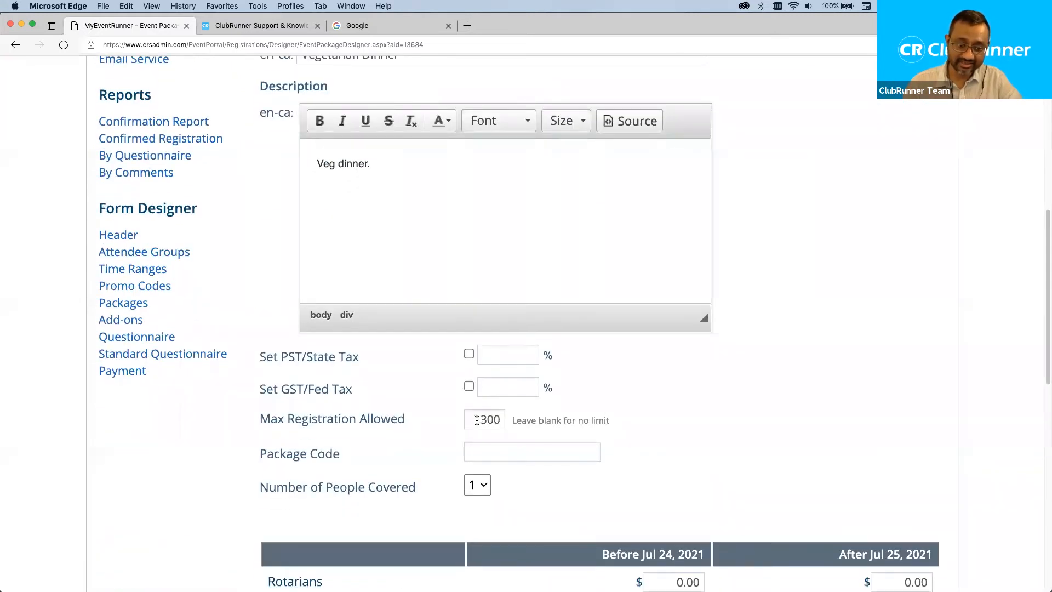
scroll(665, 346, up, 5)
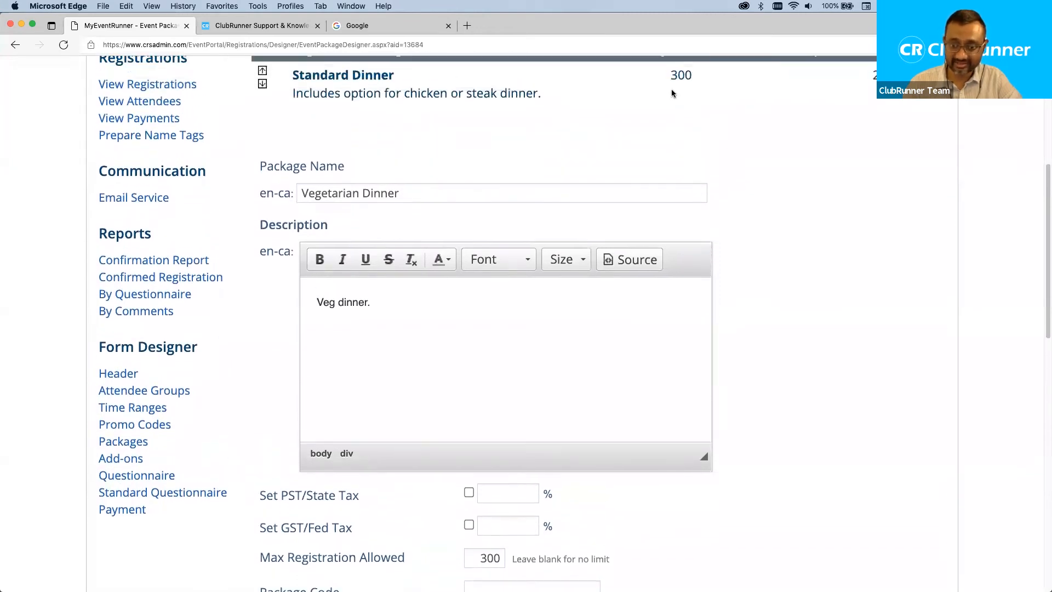
scroll(557, 268, down, 9)
double_click(475, 309)
text(150)
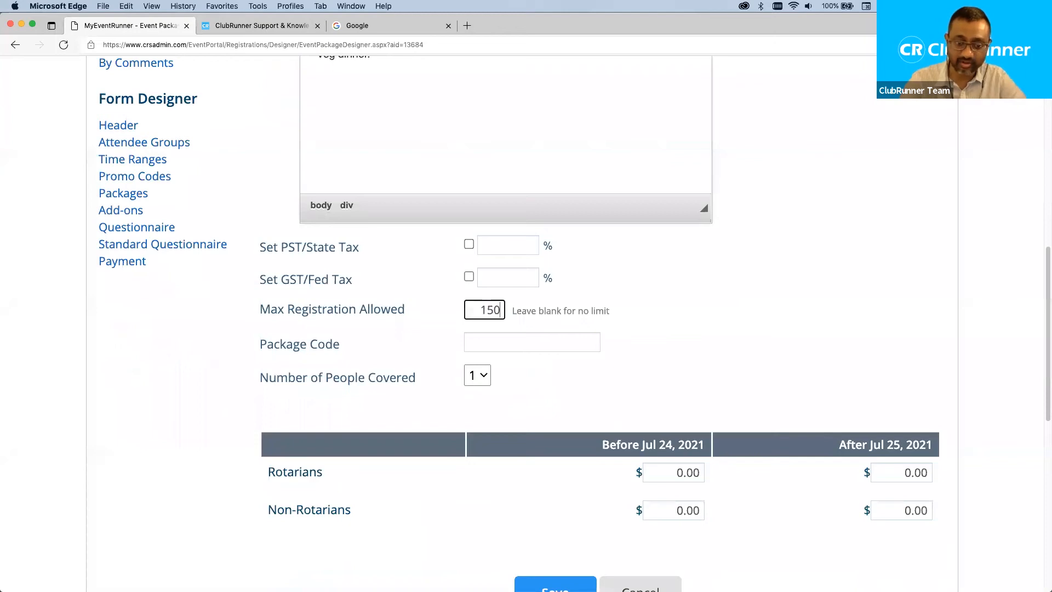
click(768, 312)
Lower the registration limit to 75, comparing with Standard Dinner's people covered.
scroll(768, 312, up, 9)
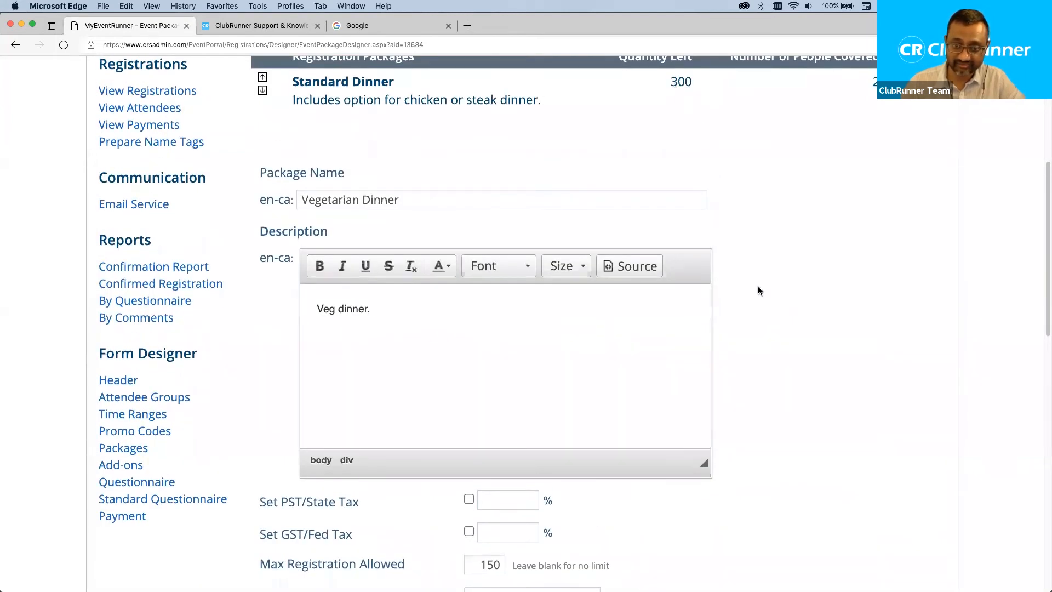
scroll(775, 231, up, 3)
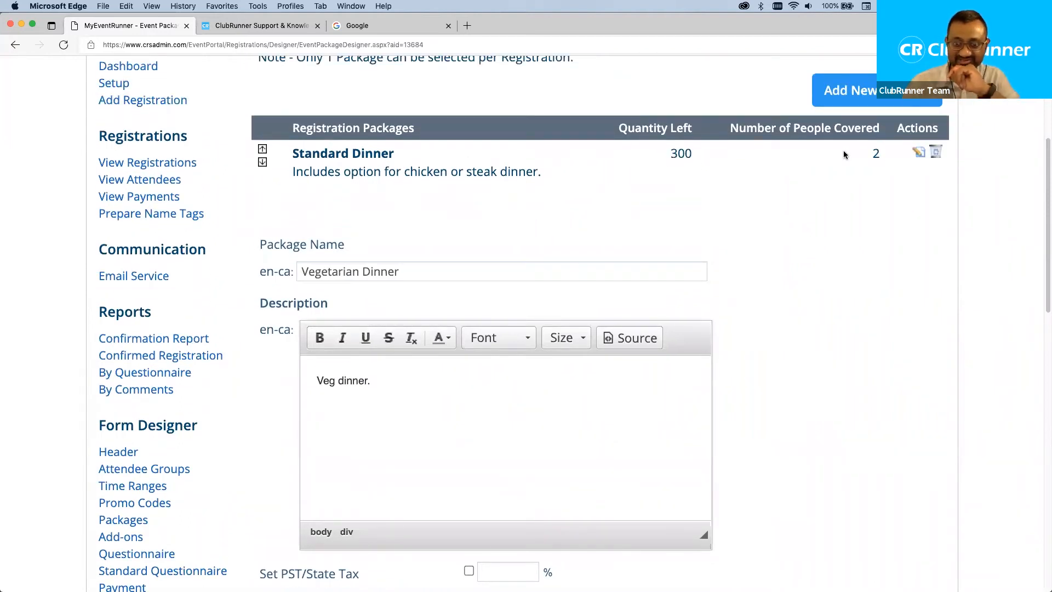
drag(870, 154, 884, 159)
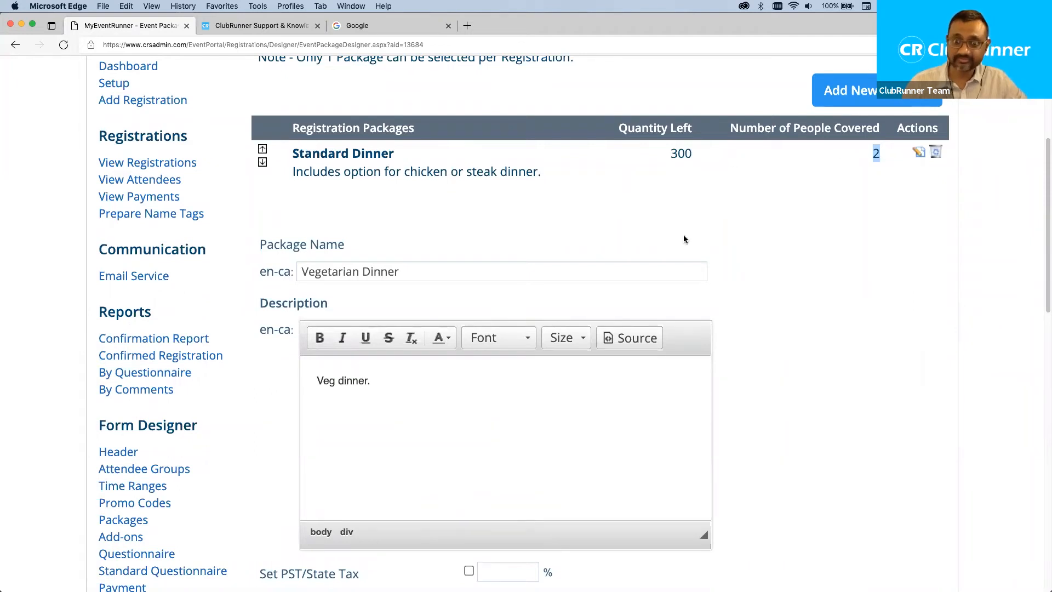
scroll(582, 294, down, 5)
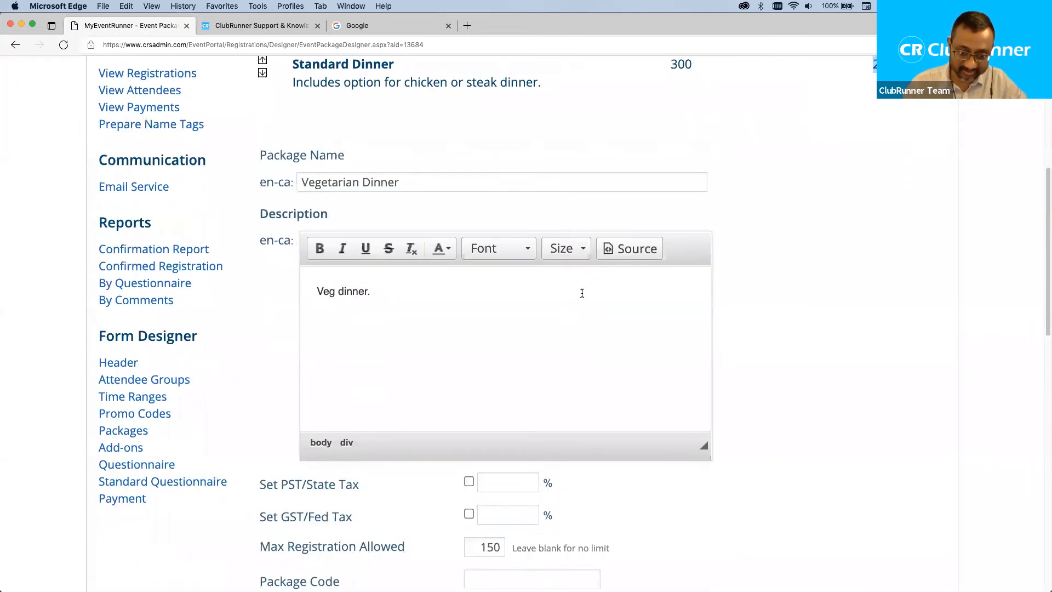
double_click(471, 451)
text(75)
scroll(815, 421, up, 5)
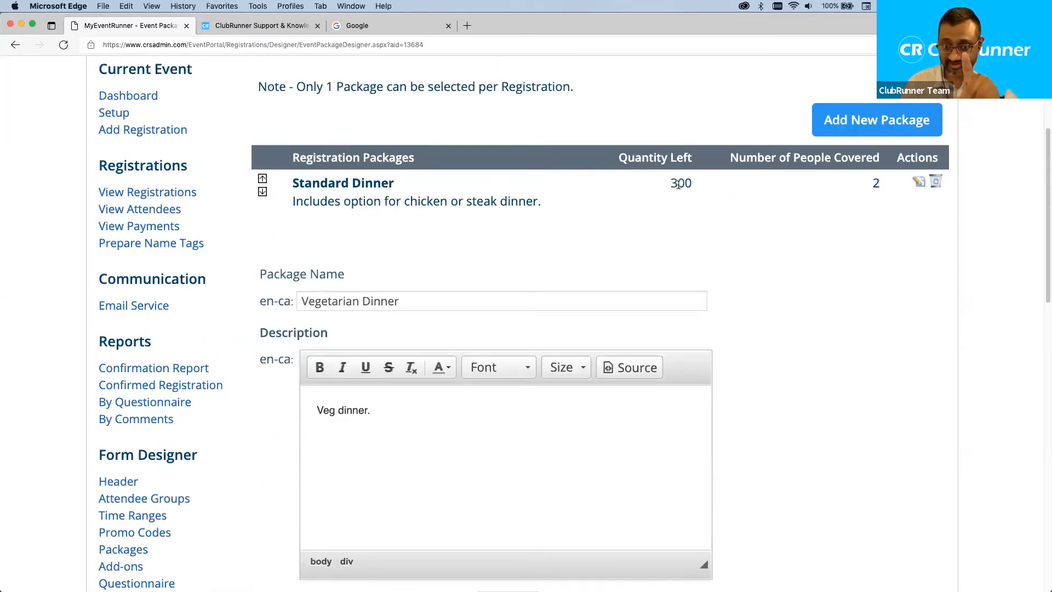
drag(866, 185, 894, 188)
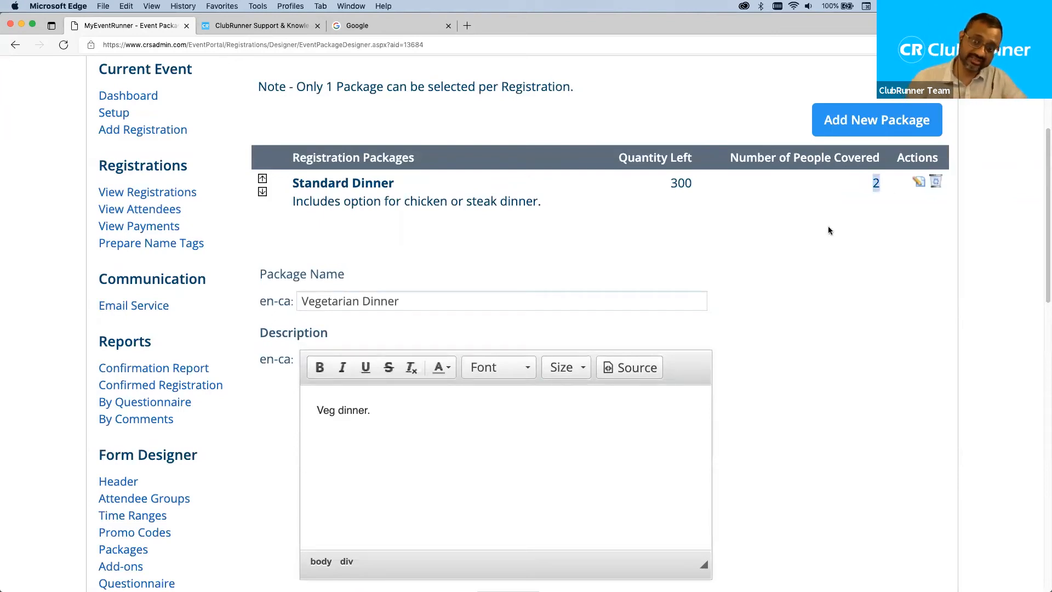
click(633, 209)
scroll(746, 237, down, 5)
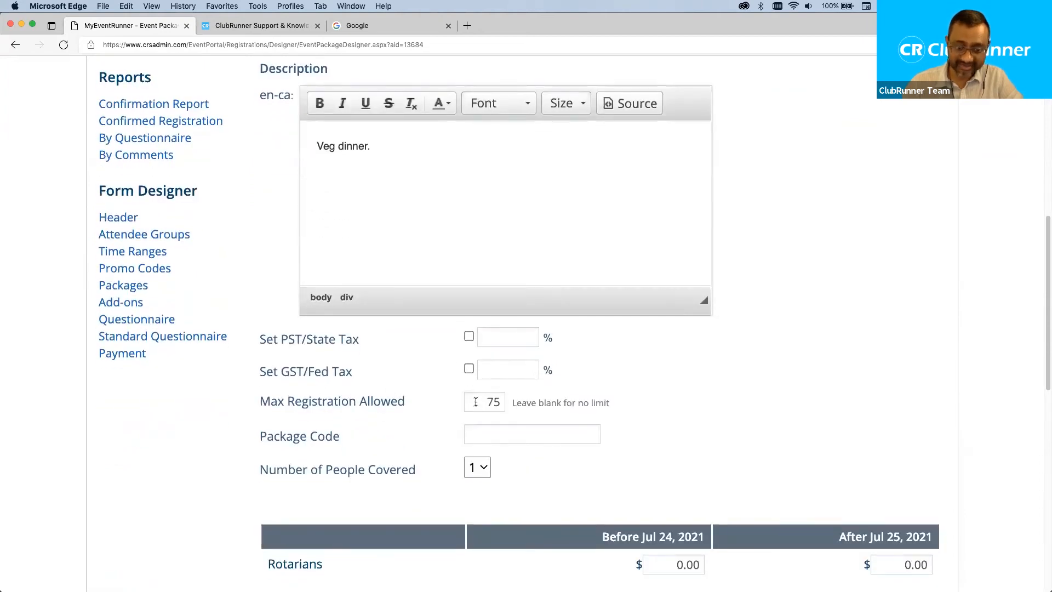
Give the package the code 'veg-dinner' and set it to cover 2 people.
click(480, 433)
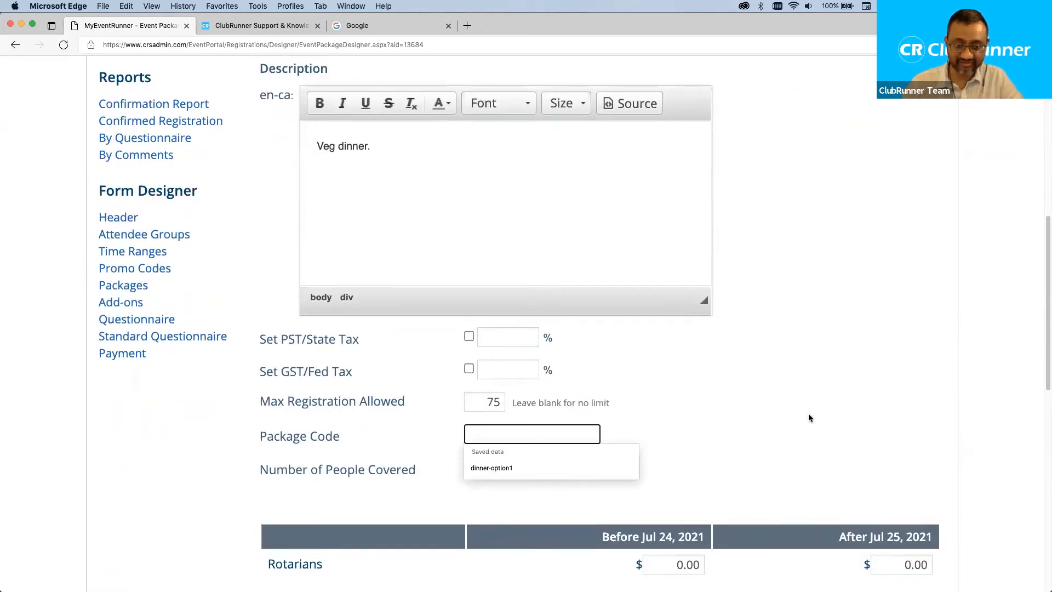
text(veg-)
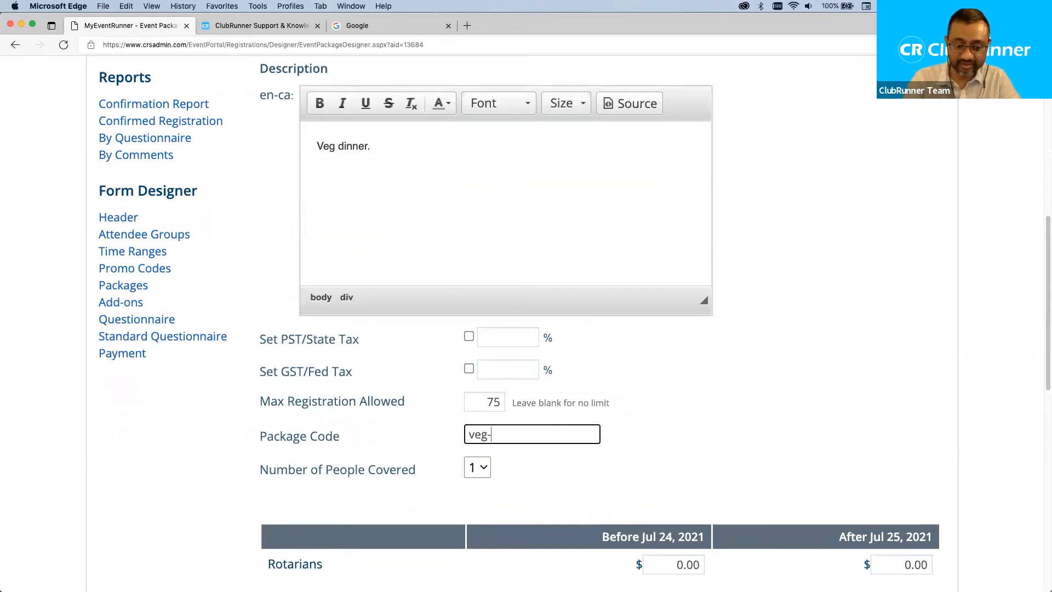
text(dinner)
click(681, 484)
scroll(681, 483, down, 4)
click(477, 467)
click(476, 507)
scroll(667, 429, down, 2)
Enter prices 40, 50, 50 and 60, then save the Vegetarian Dinner package.
click(671, 398)
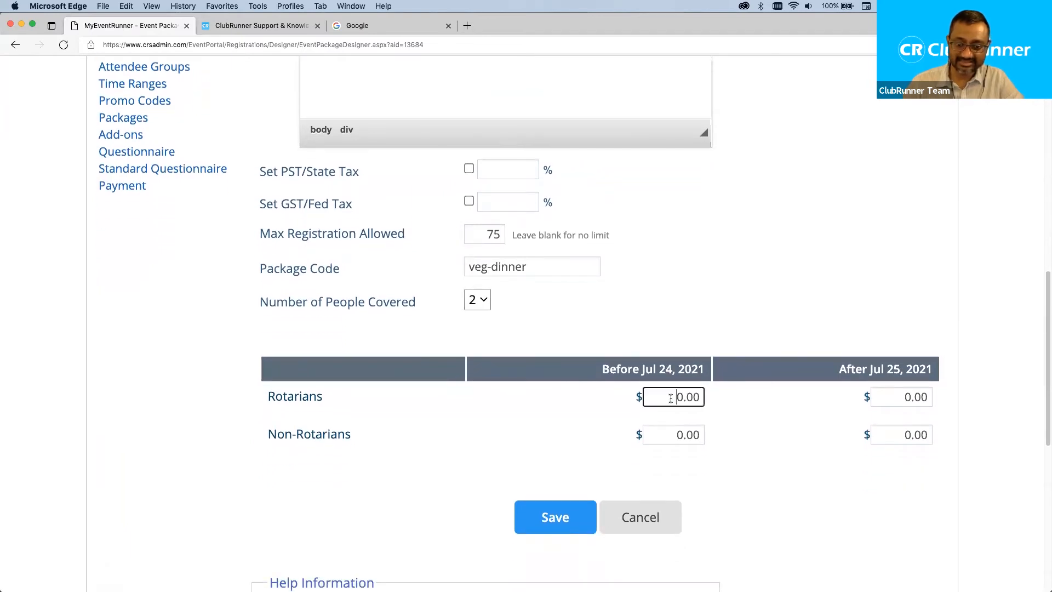
text(40)
key(Tab)
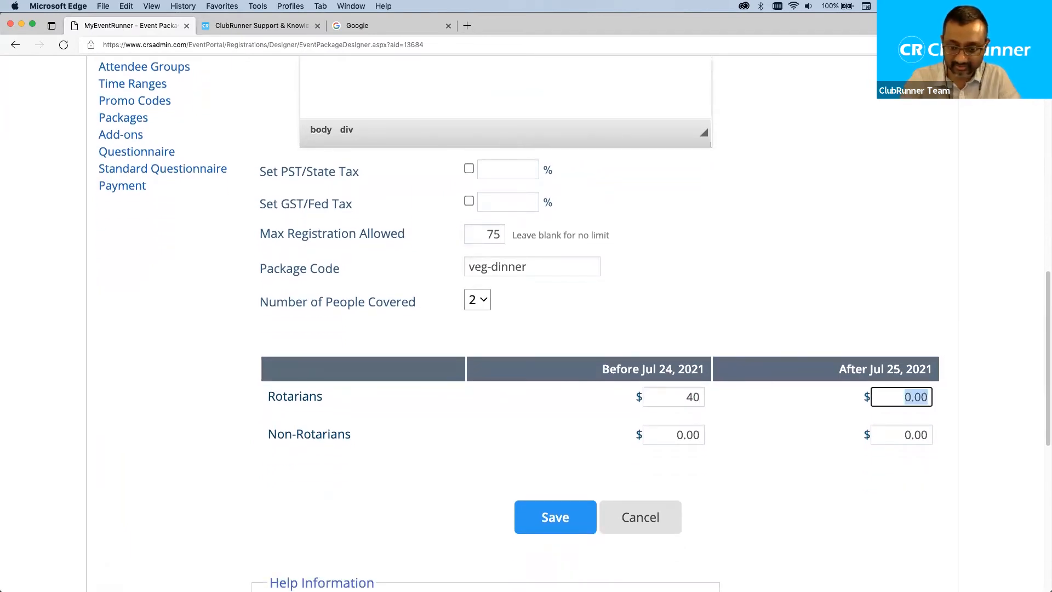
text(50)
key(Tab)
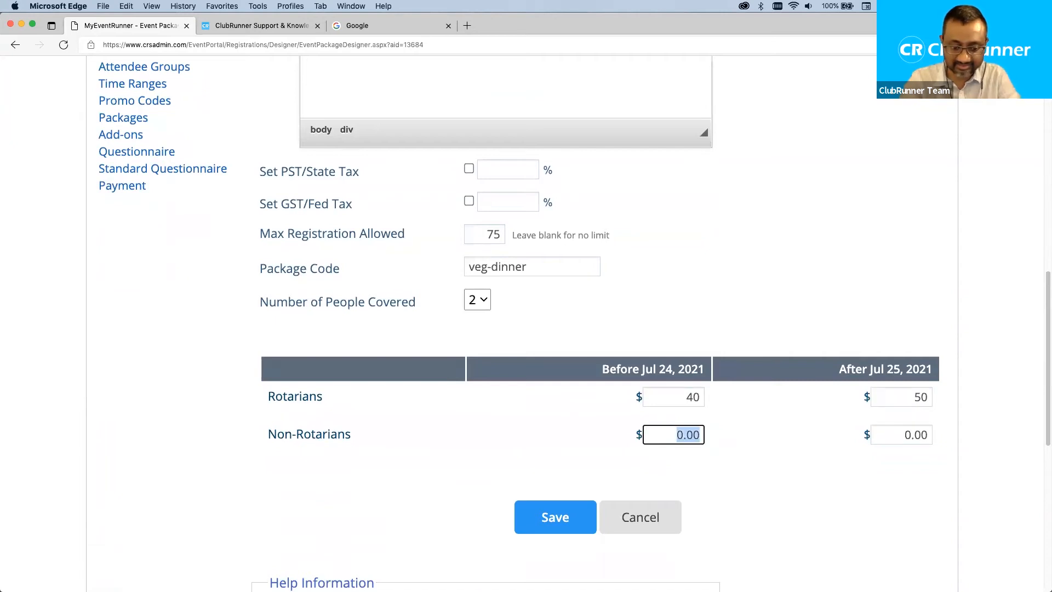
text(50)
key(Tab)
text(60)
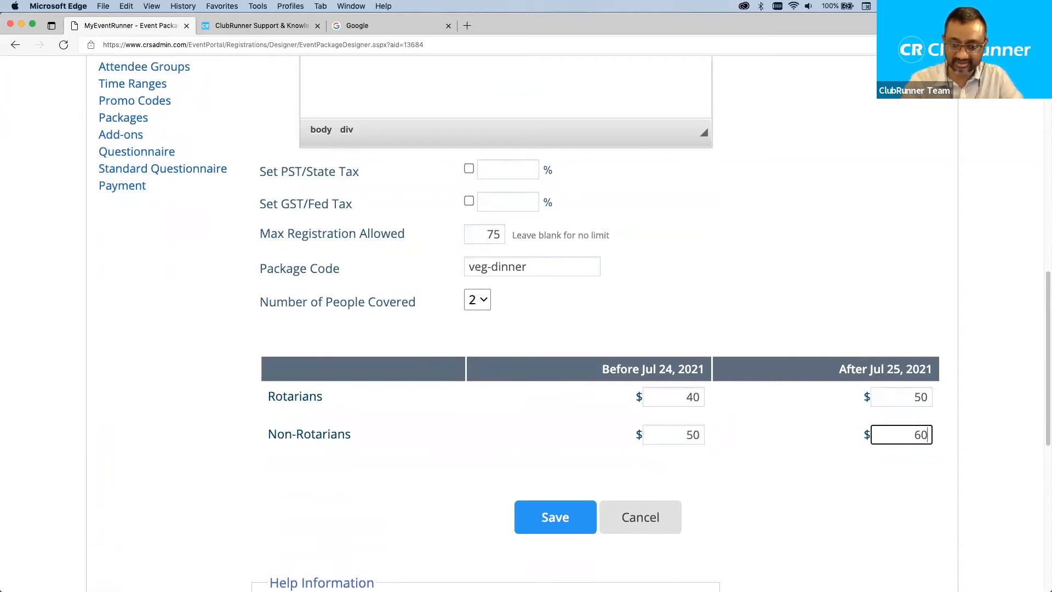
click(589, 463)
scroll(551, 517, down, 2)
click(551, 453)
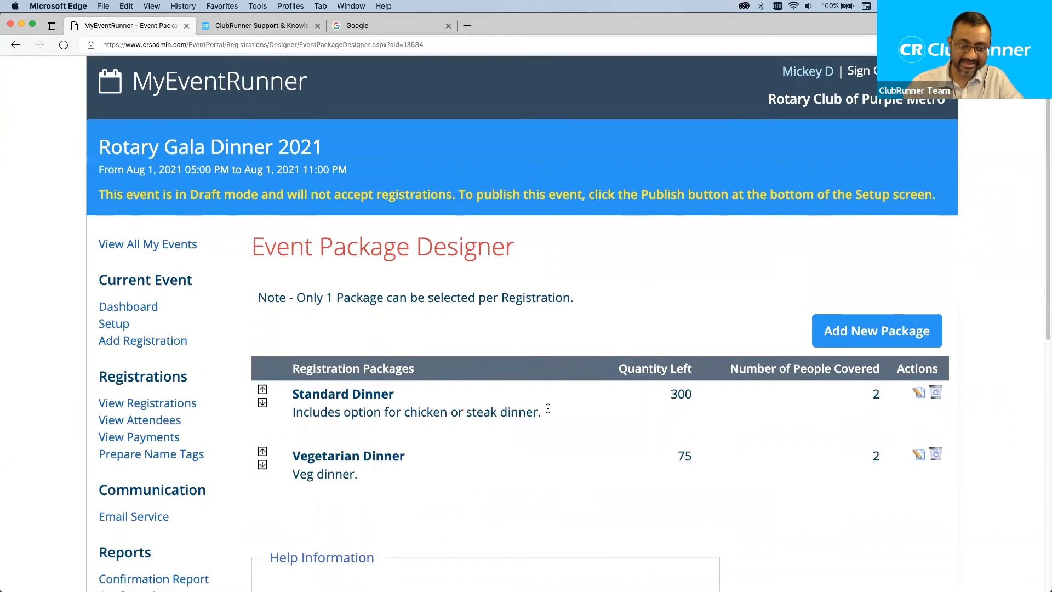
scroll(379, 391, down, 2)
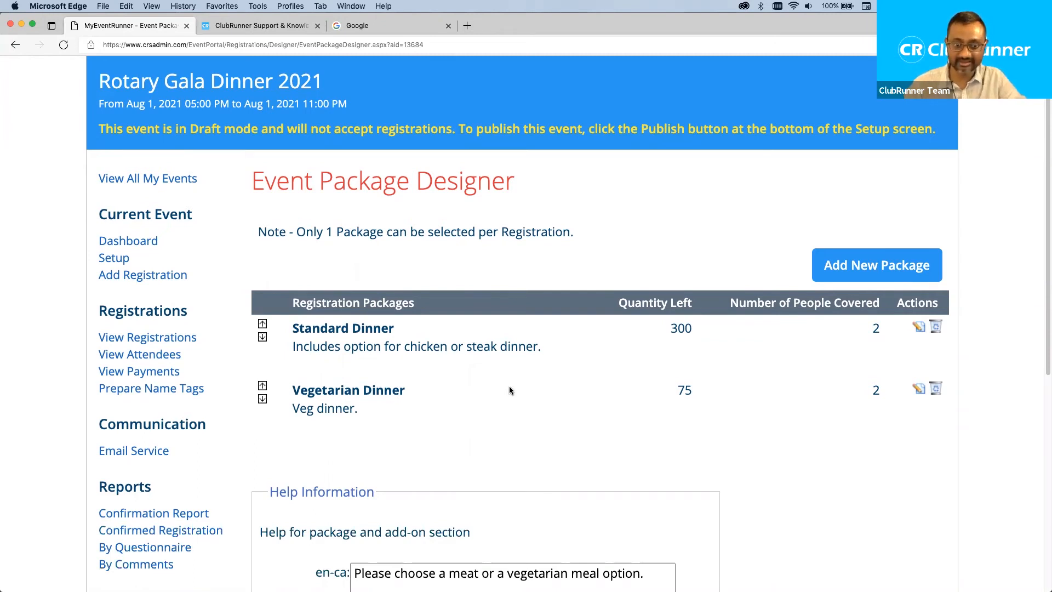
scroll(574, 407, down, 1)
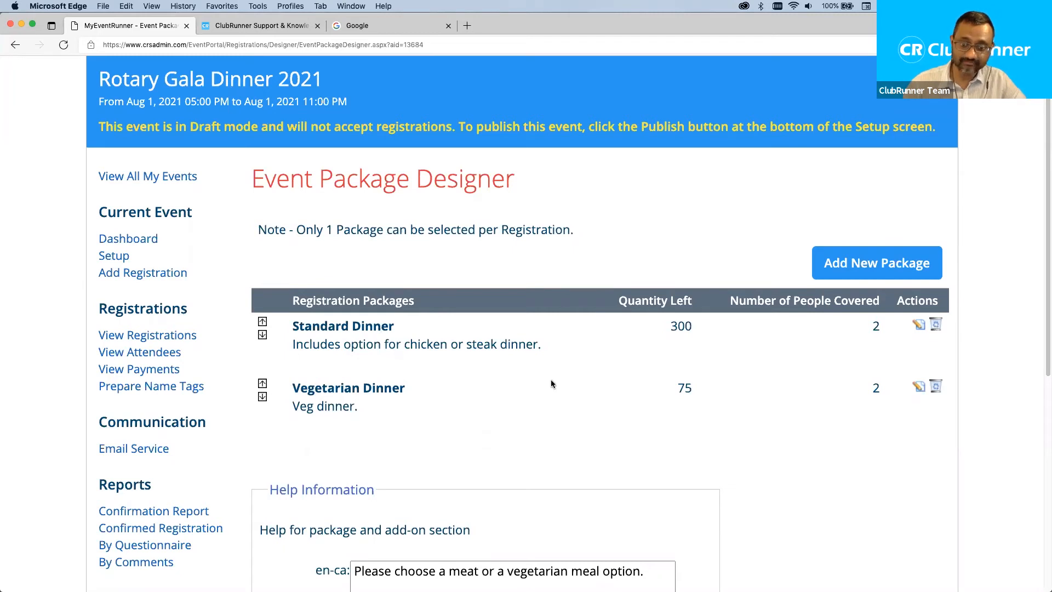
double_click(679, 325)
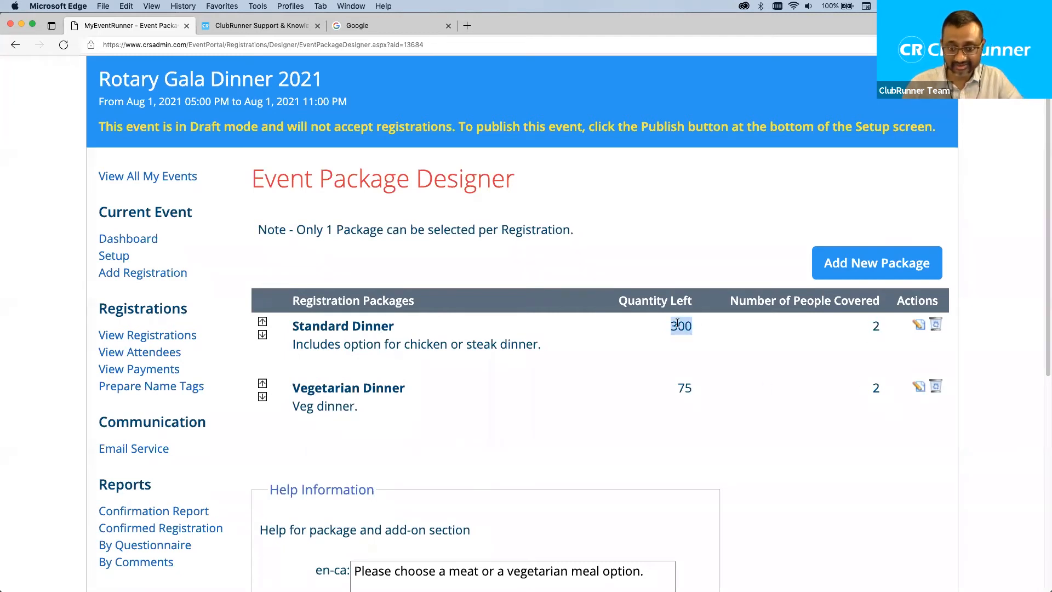
click(920, 326)
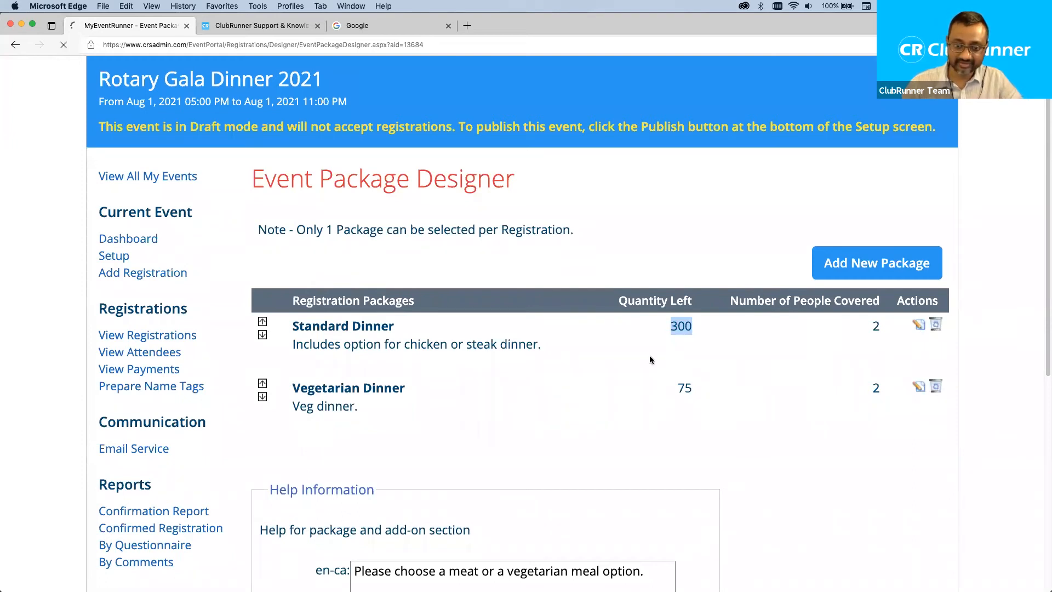
scroll(649, 359, down, 5)
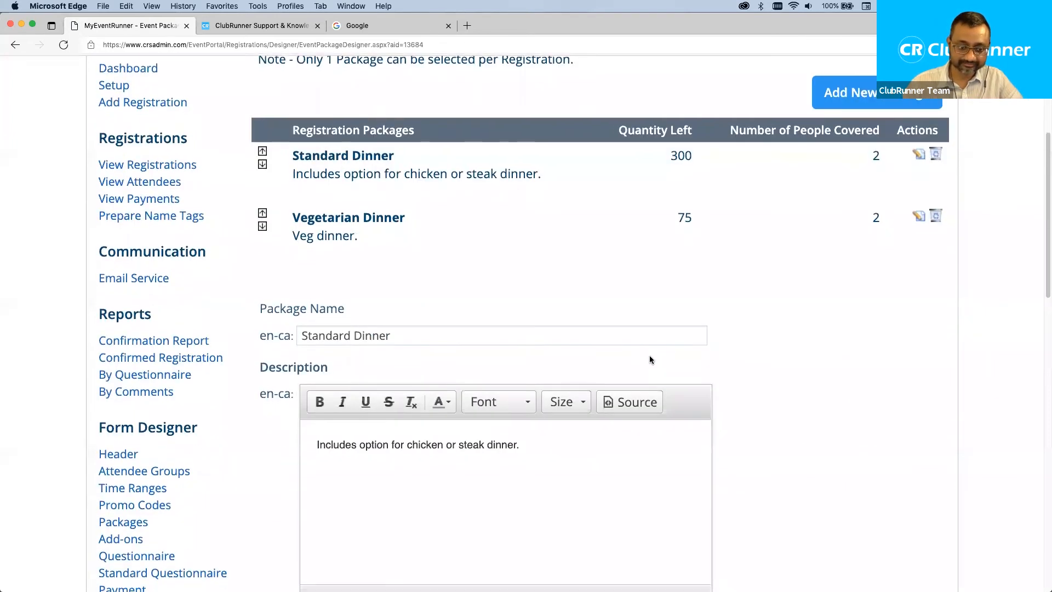
scroll(649, 359, down, 5)
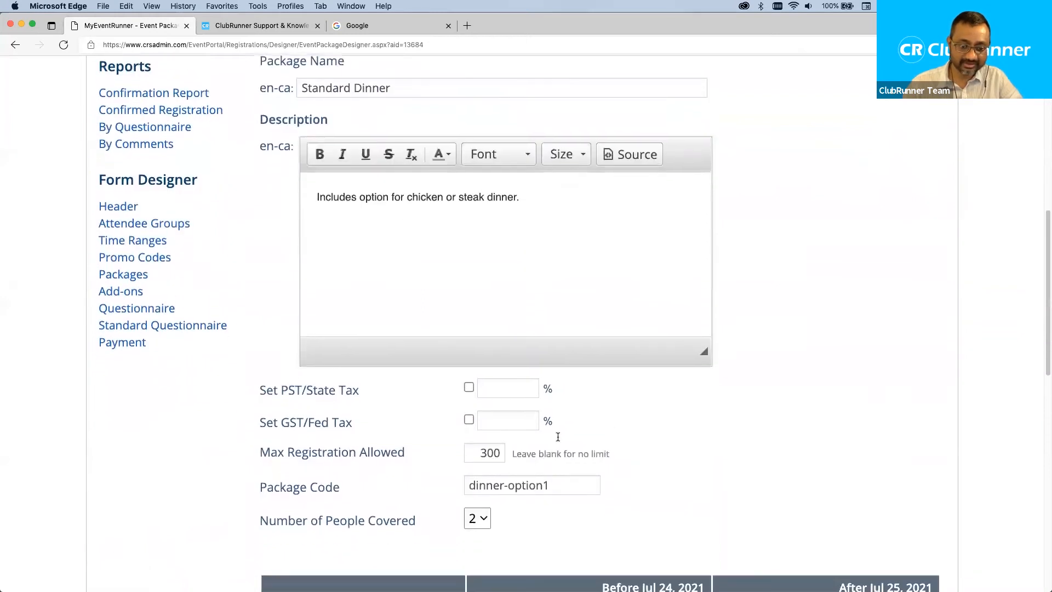
double_click(482, 452)
text(75)
click(705, 457)
scroll(706, 455, down, 1)
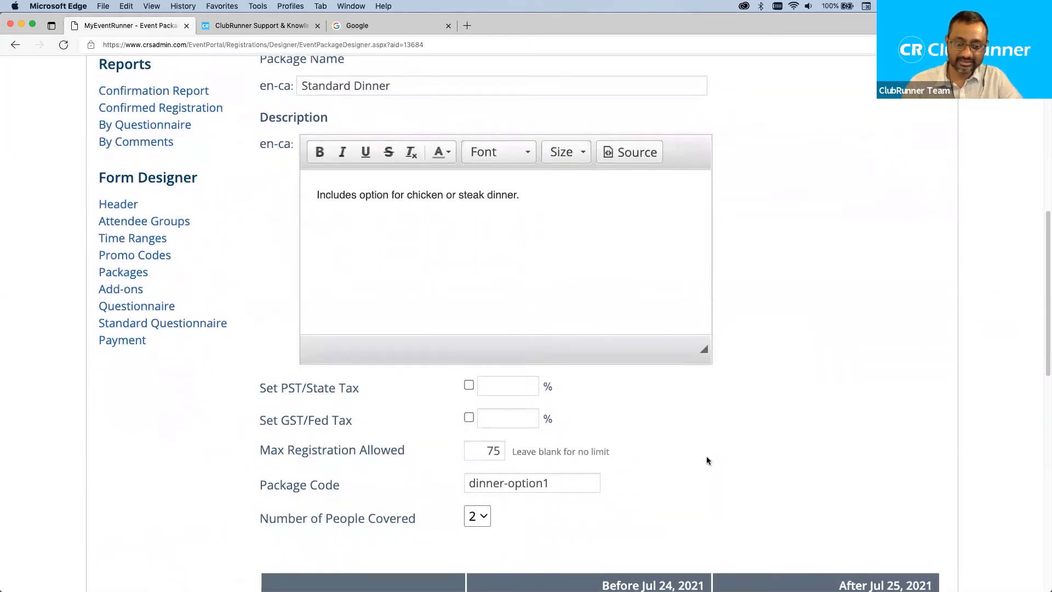
scroll(705, 456, down, 7)
click(590, 416)
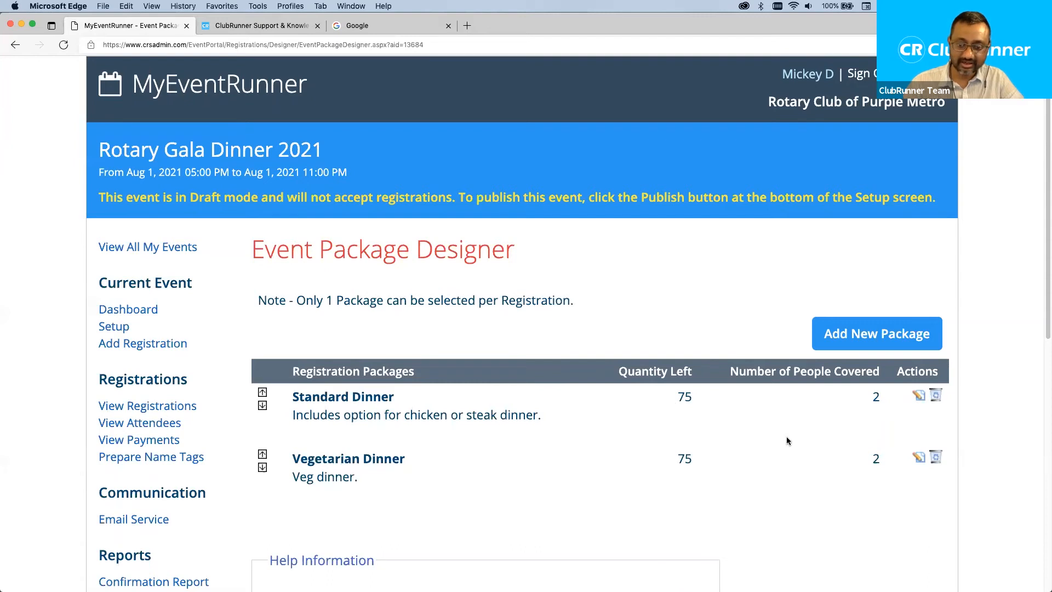
scroll(465, 365, down, 2)
scroll(537, 367, down, 3)
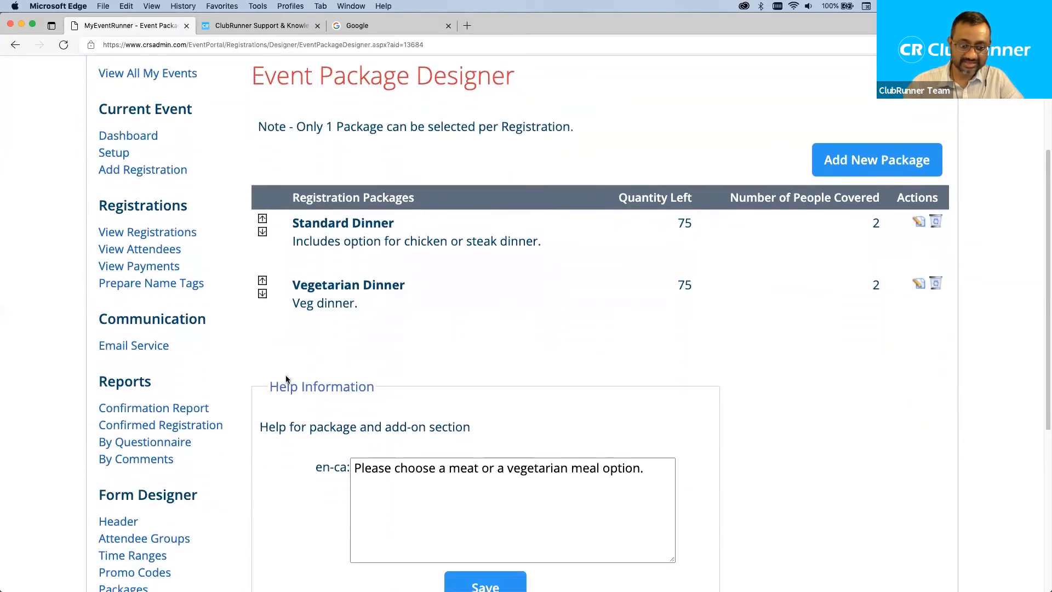
Open the Add-ons designer from the Form Designer section of the left sidebar.
scroll(286, 378, down, 3)
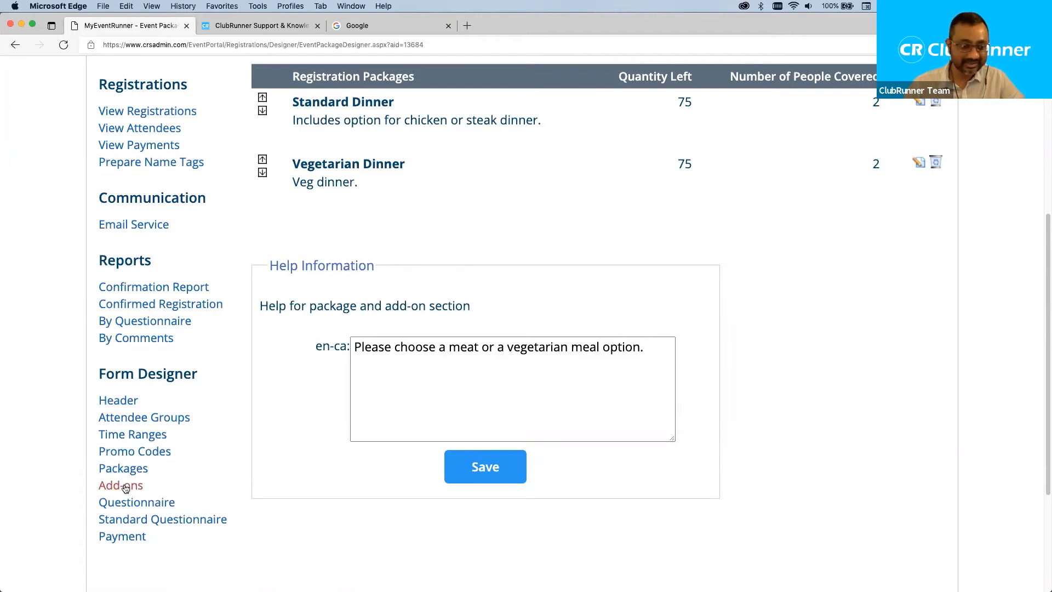
scroll(456, 344, up, 2)
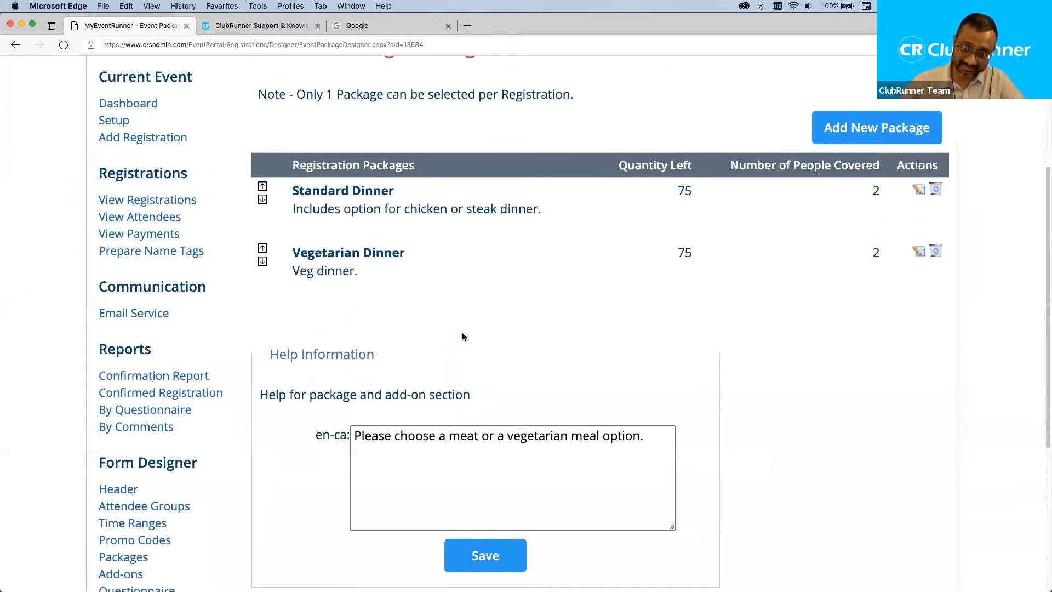
scroll(244, 370, down, 4)
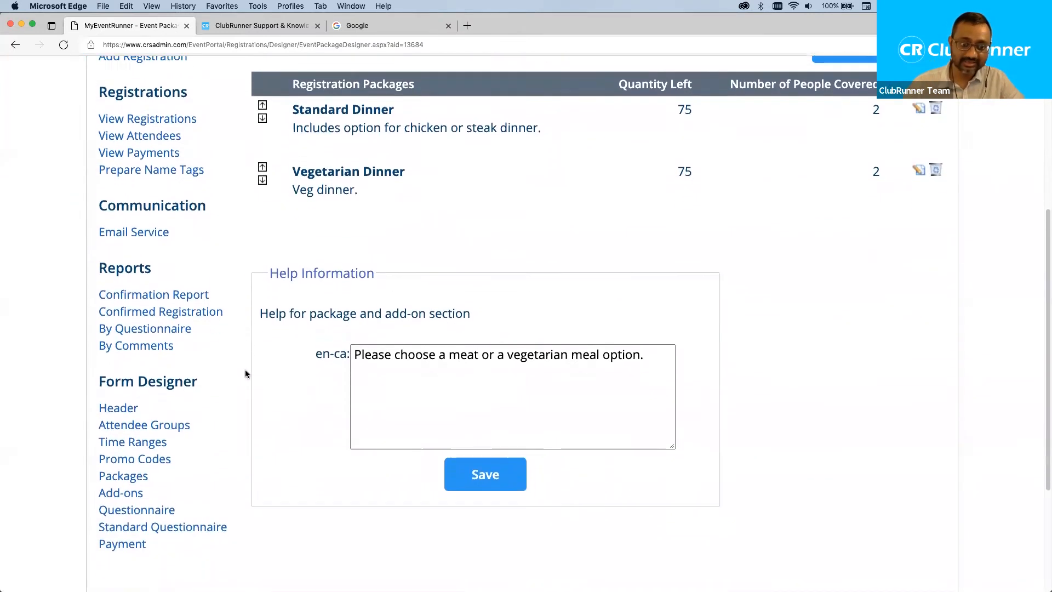
click(125, 463)
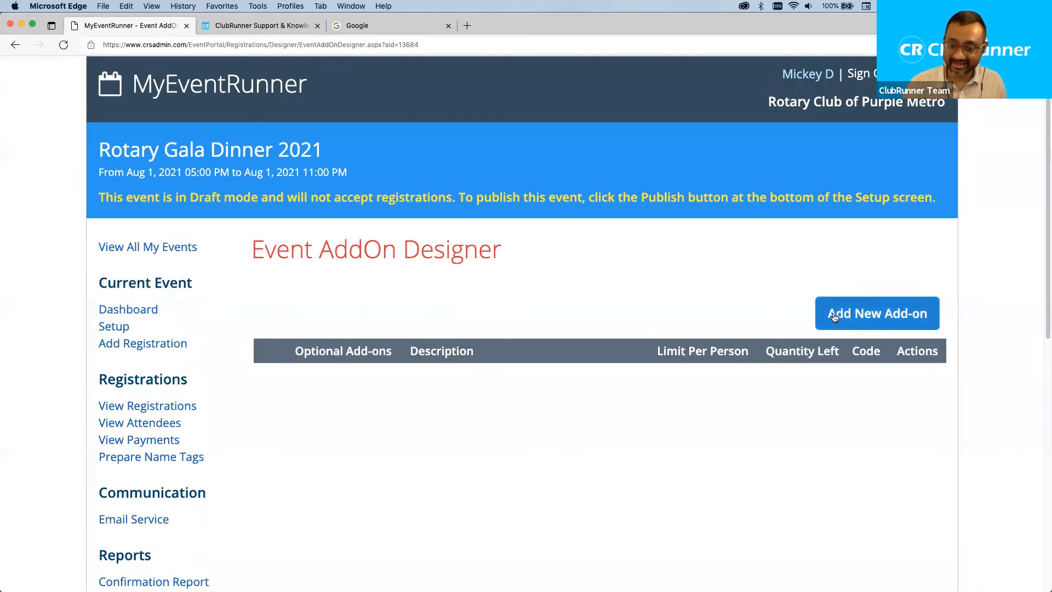
Add a new add-on named 'Raffle Tickets' with the description 'Roll of 5 tickets.'.
click(864, 313)
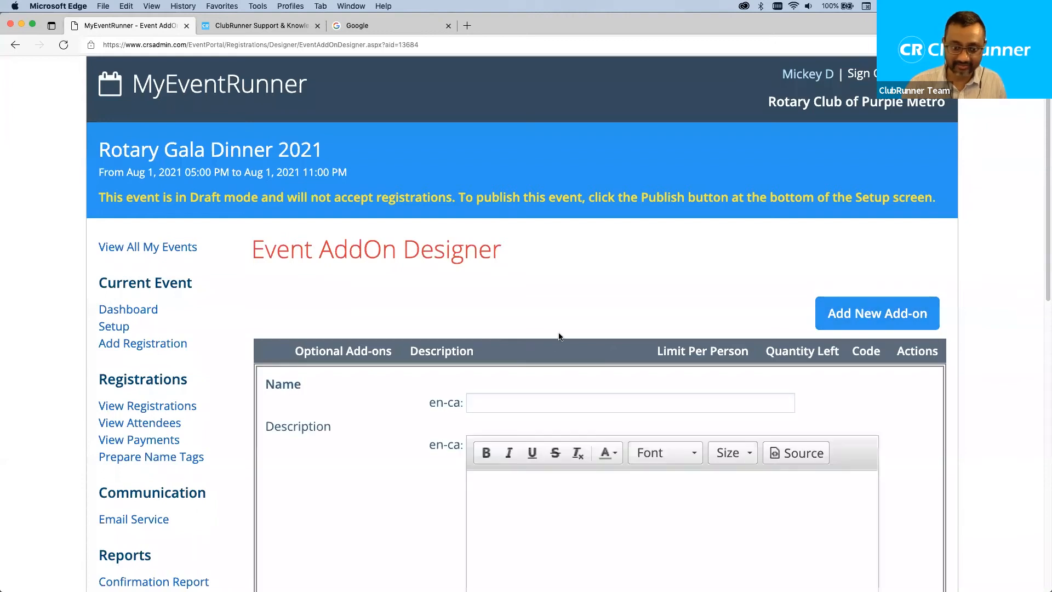
scroll(539, 359, down, 3)
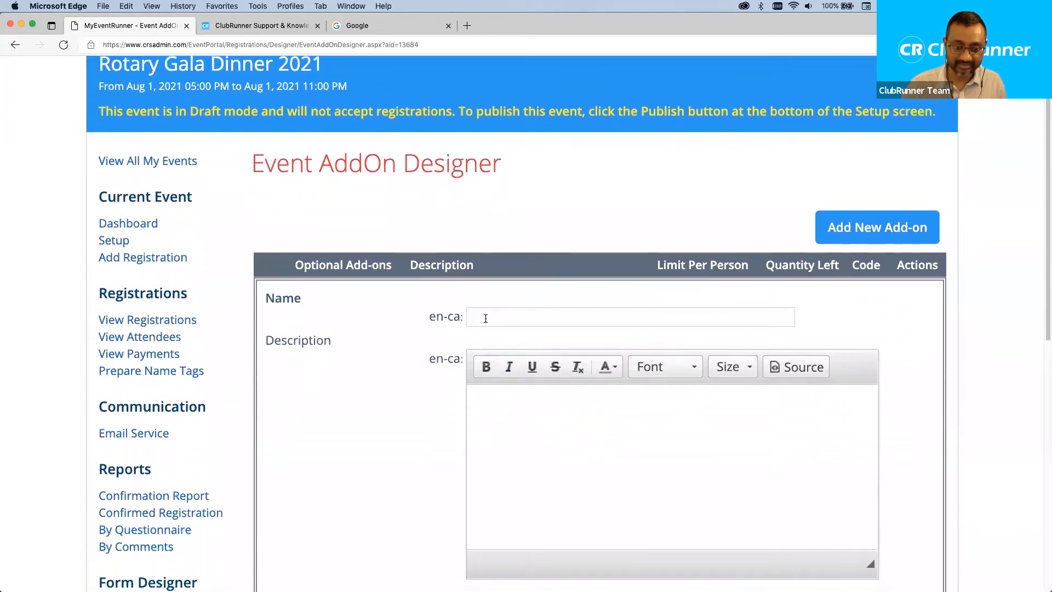
click(486, 318)
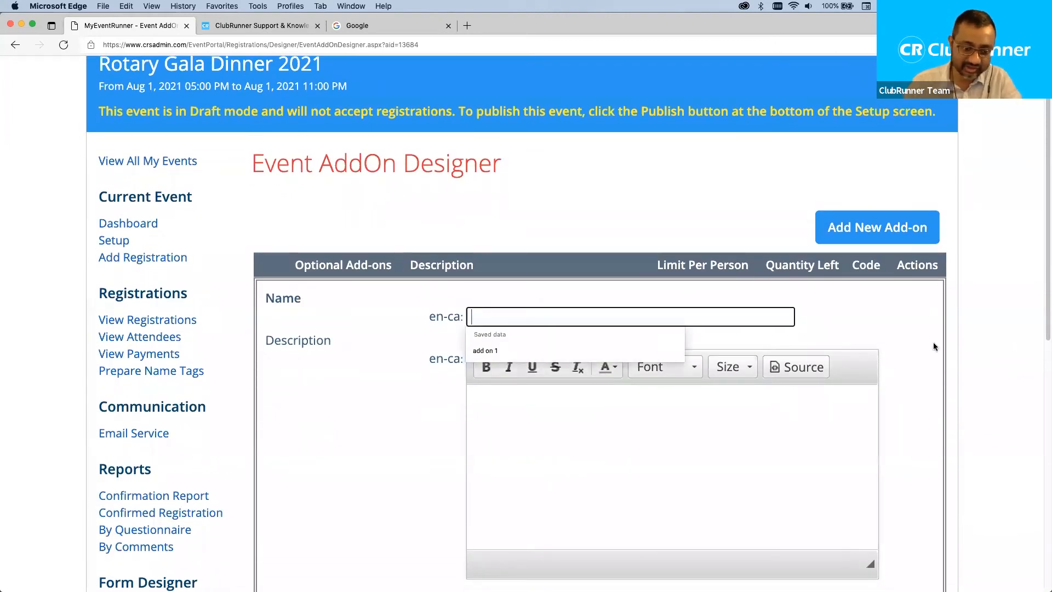
text(Raffle Tickets)
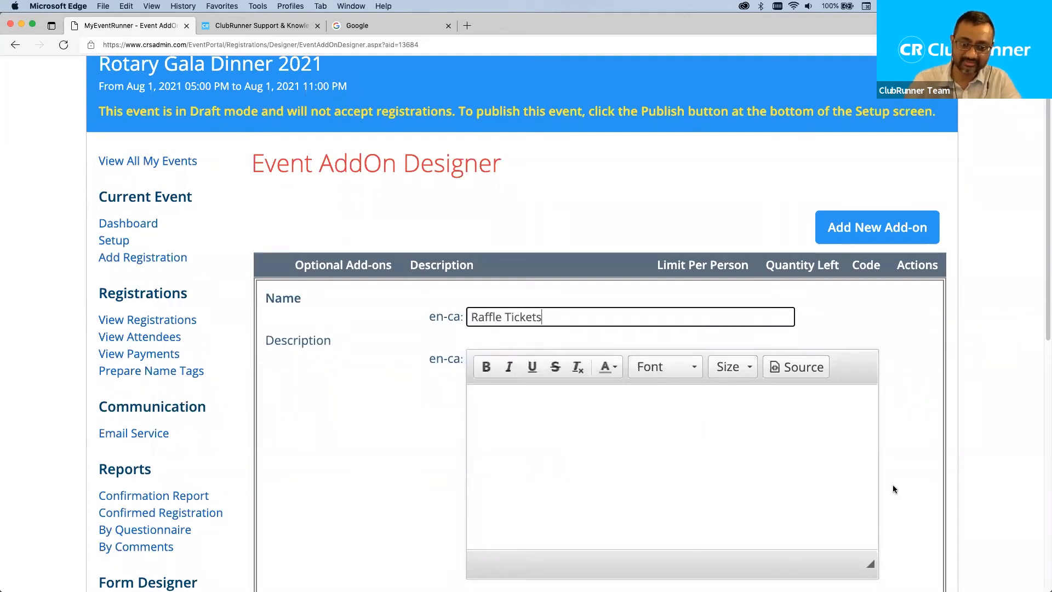
click(775, 478)
scroll(774, 478, down, 5)
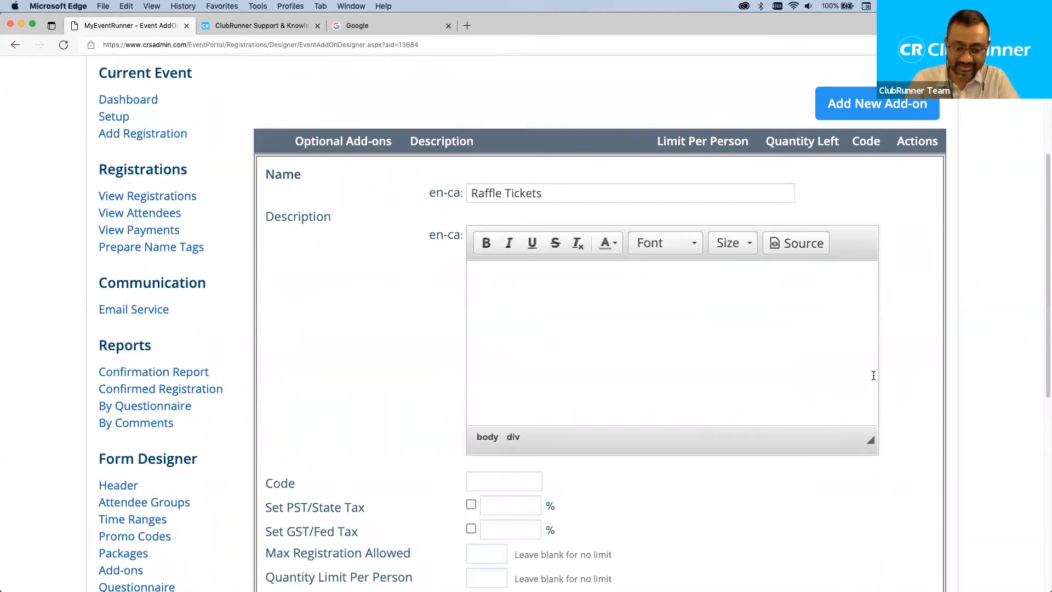
text(R)
key(BackSpace)
text(Roll of 5.)
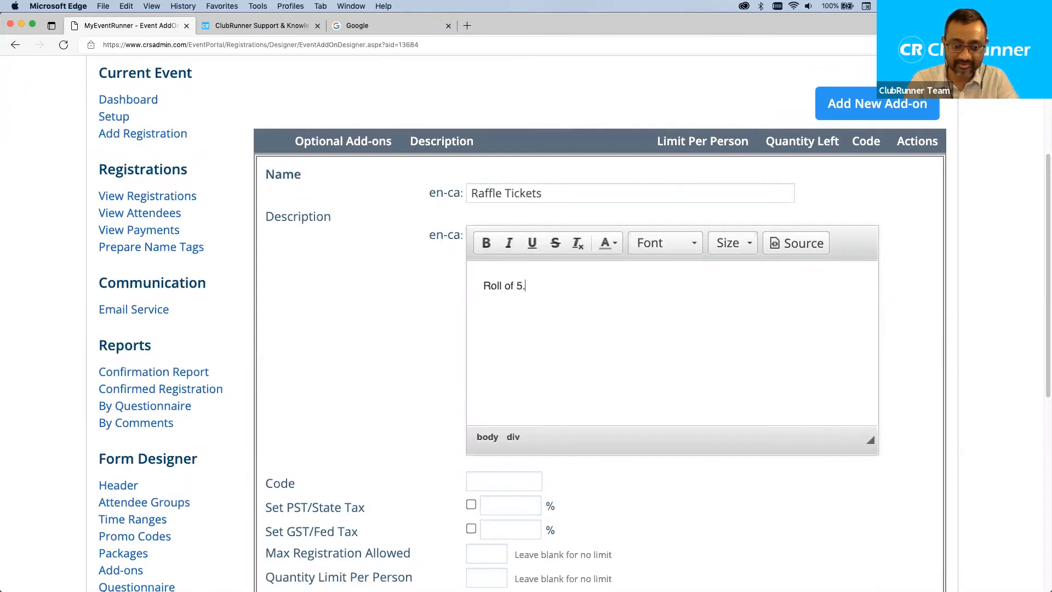
key(BackSpace)
text( tickets.)
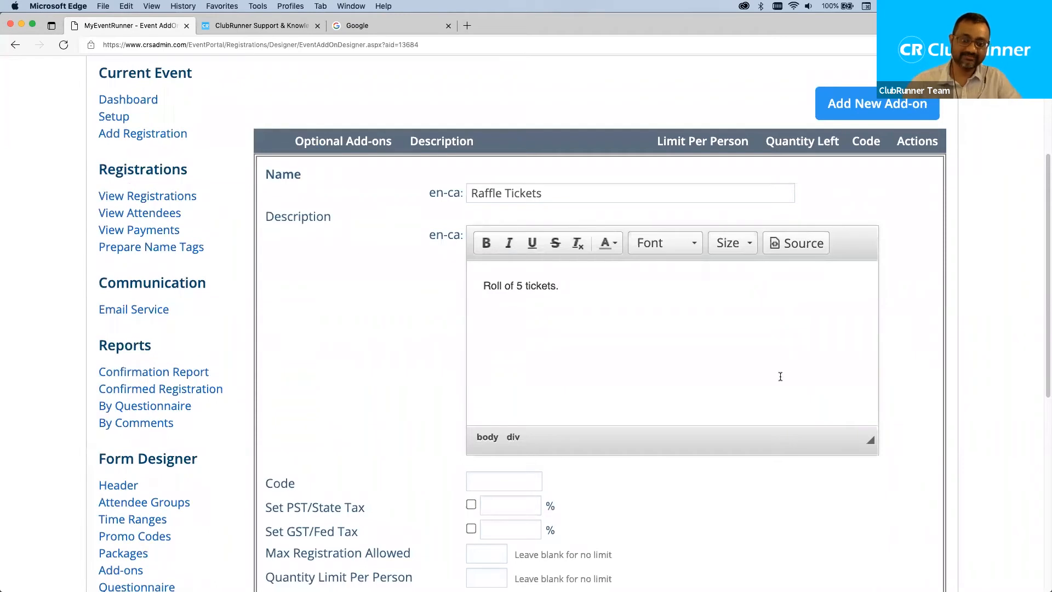
scroll(685, 375, down, 3)
Enter the code 'raffle-tickets' and set Max Registration Allowed to 100.
click(500, 389)
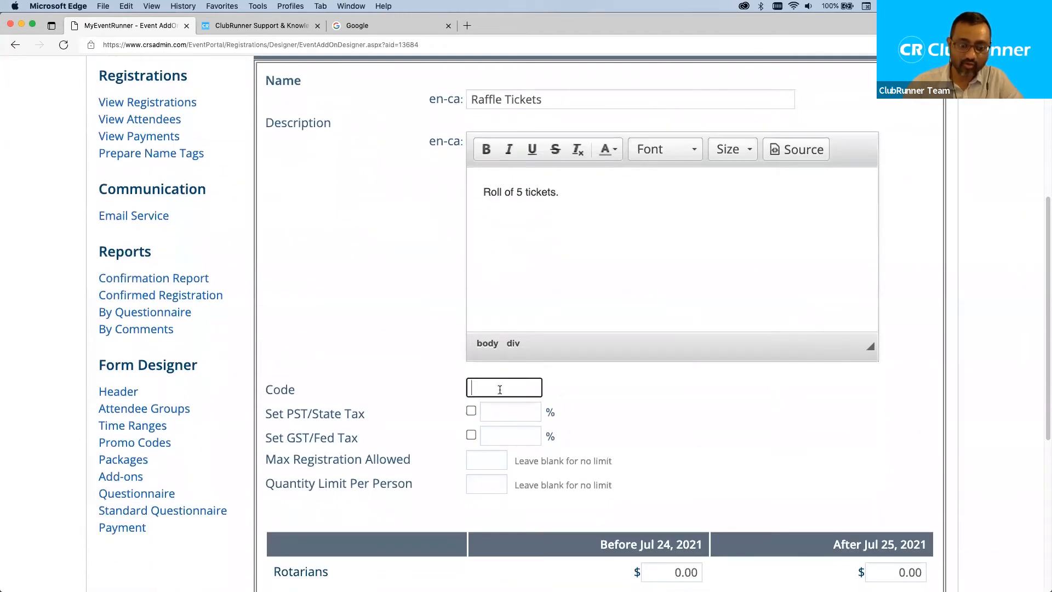
text(raffle-tickets)
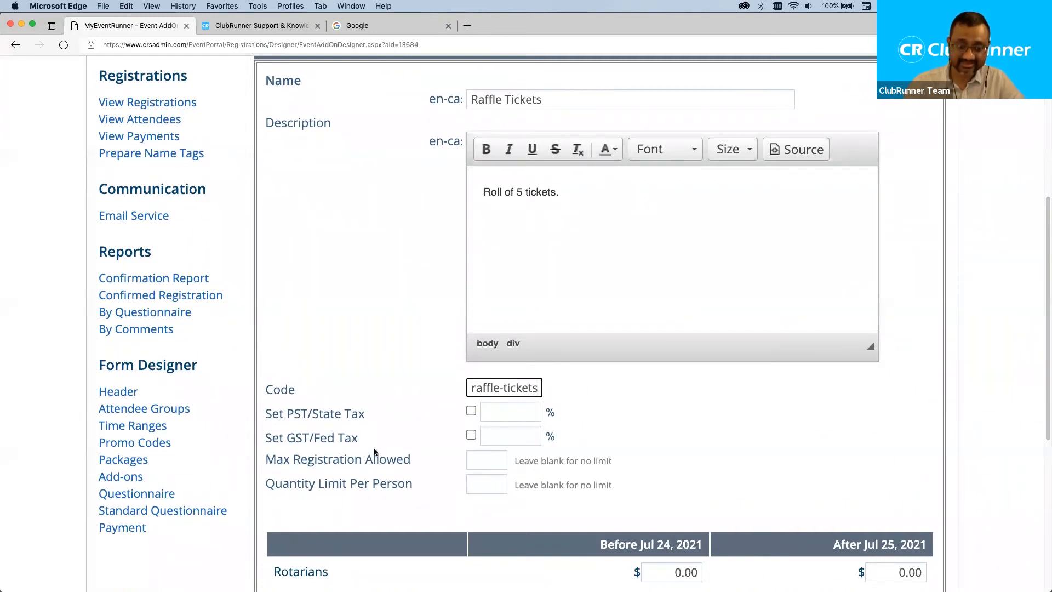
drag(412, 460, 290, 463)
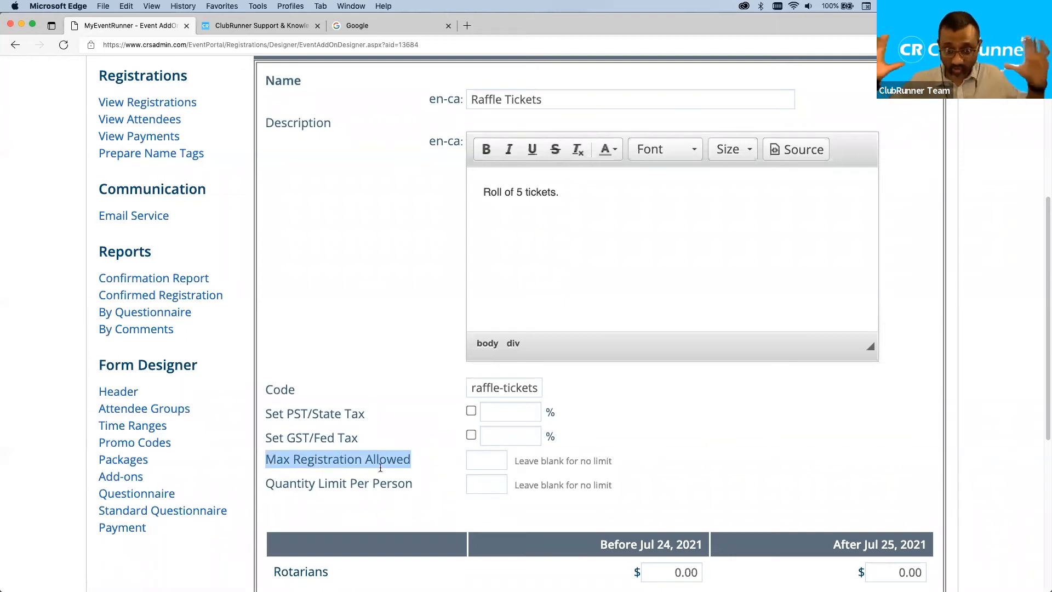
click(473, 459)
text(100)
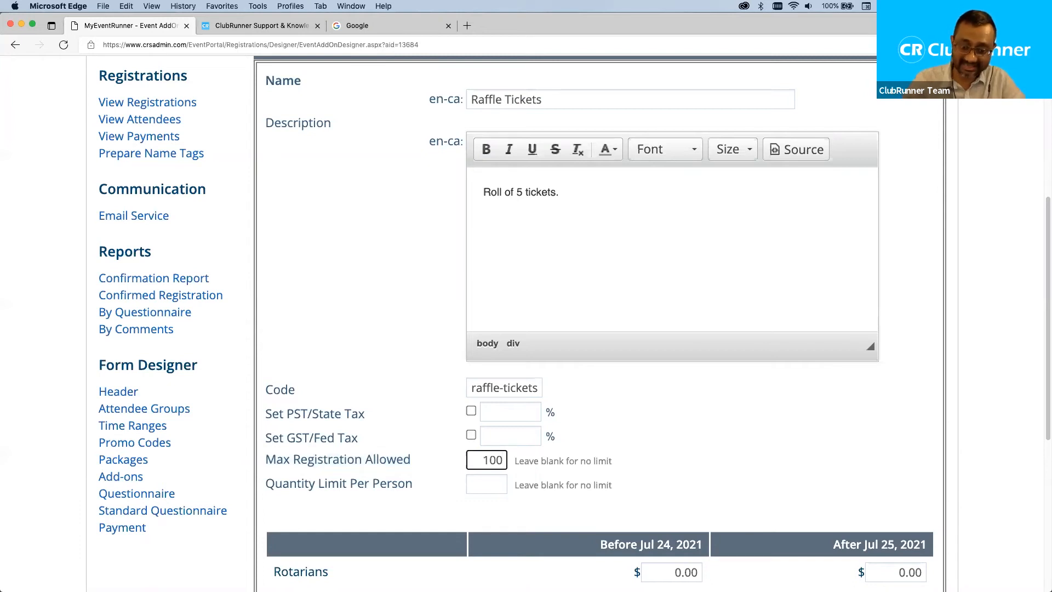
key(BackSpace)
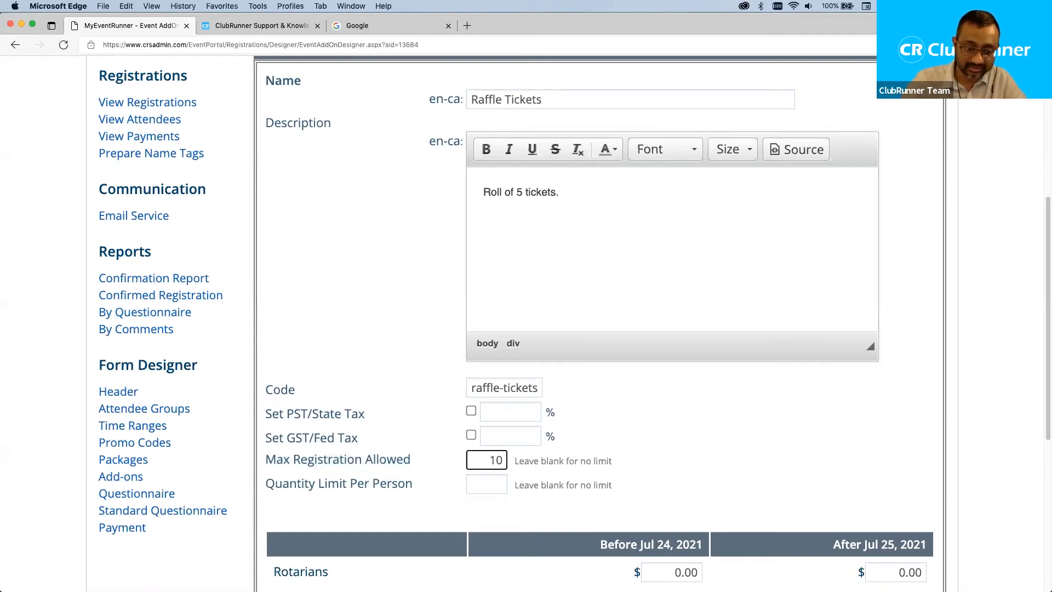
key(BackSpace)
key(BackSpace)
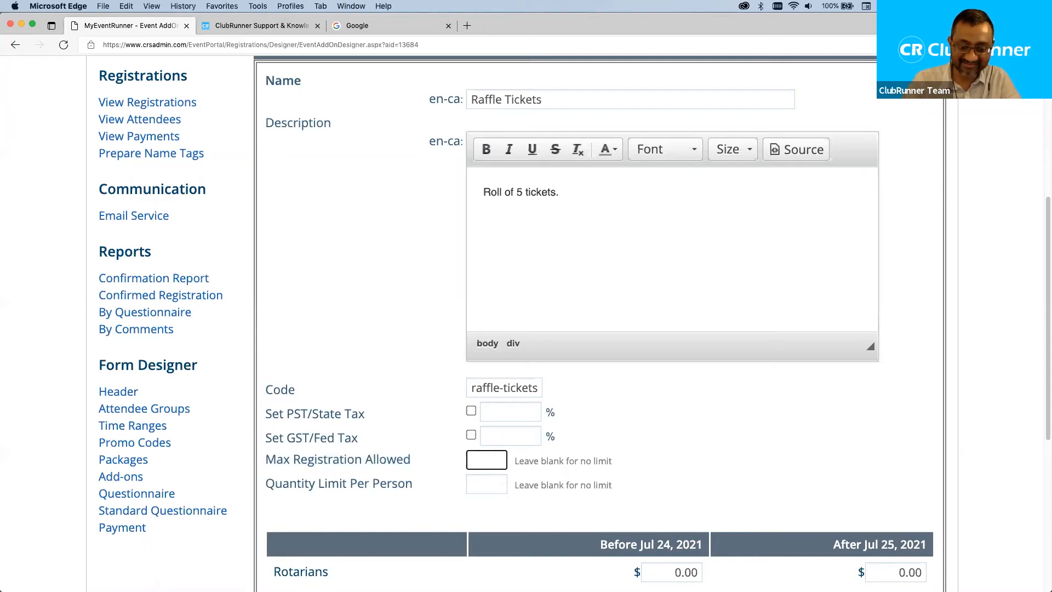
text(100)
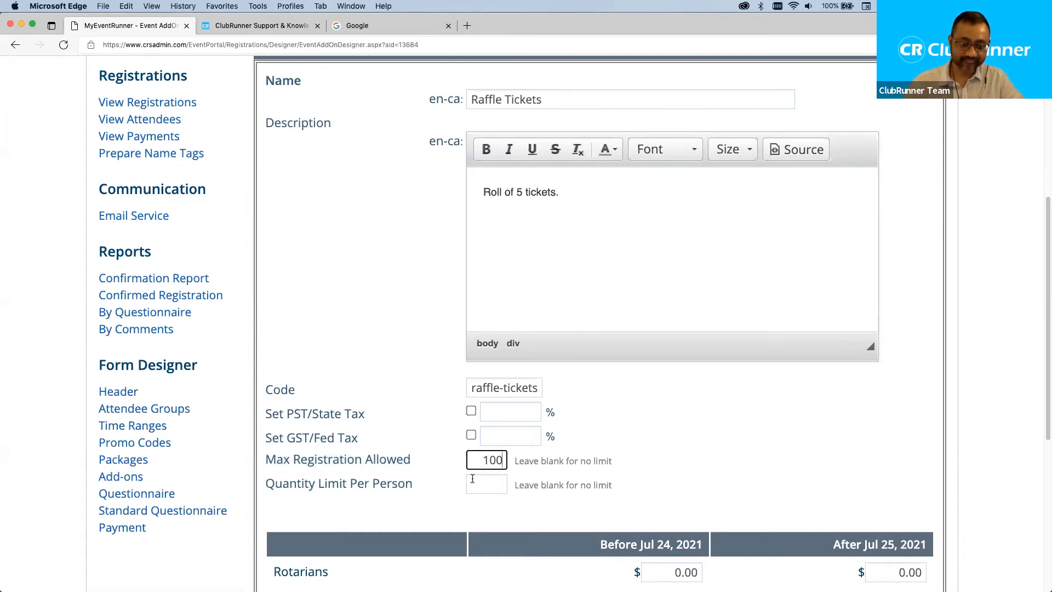
drag(430, 460, 269, 457)
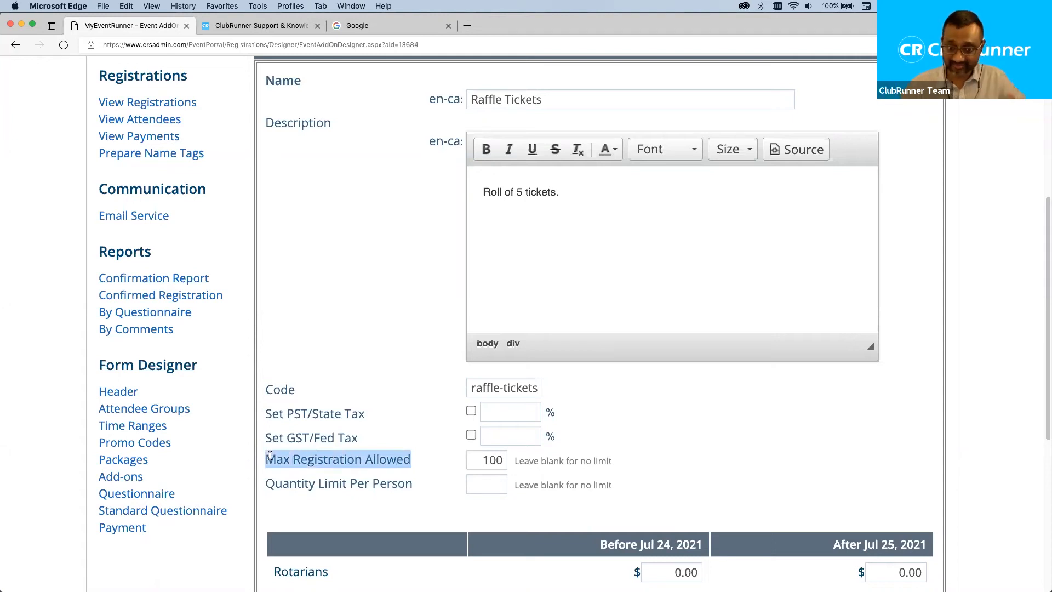
drag(482, 459, 527, 460)
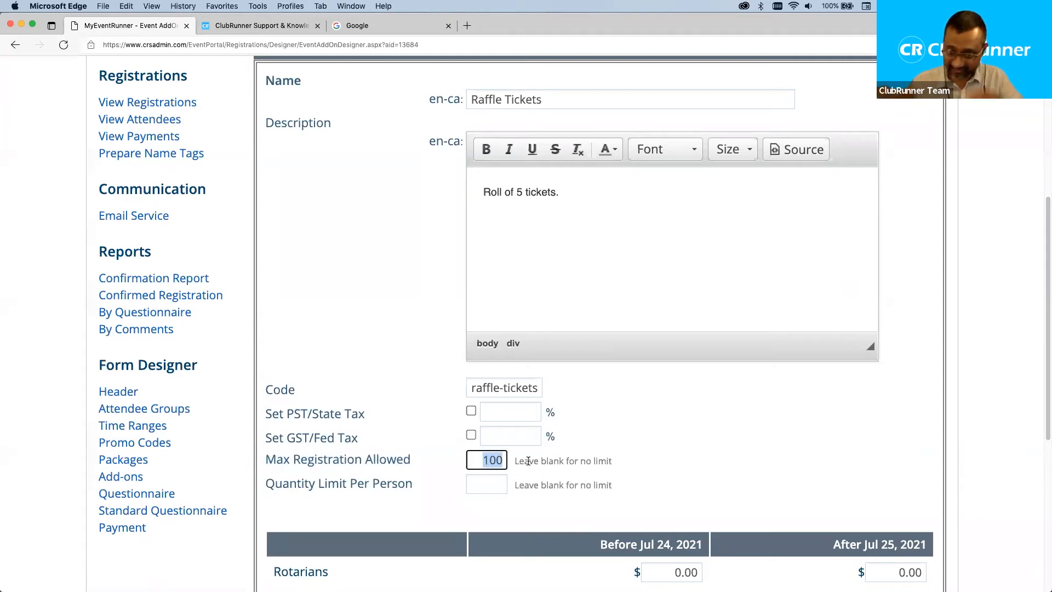
Set the Quantity Limit Per Person to 4.
drag(430, 485, 265, 484)
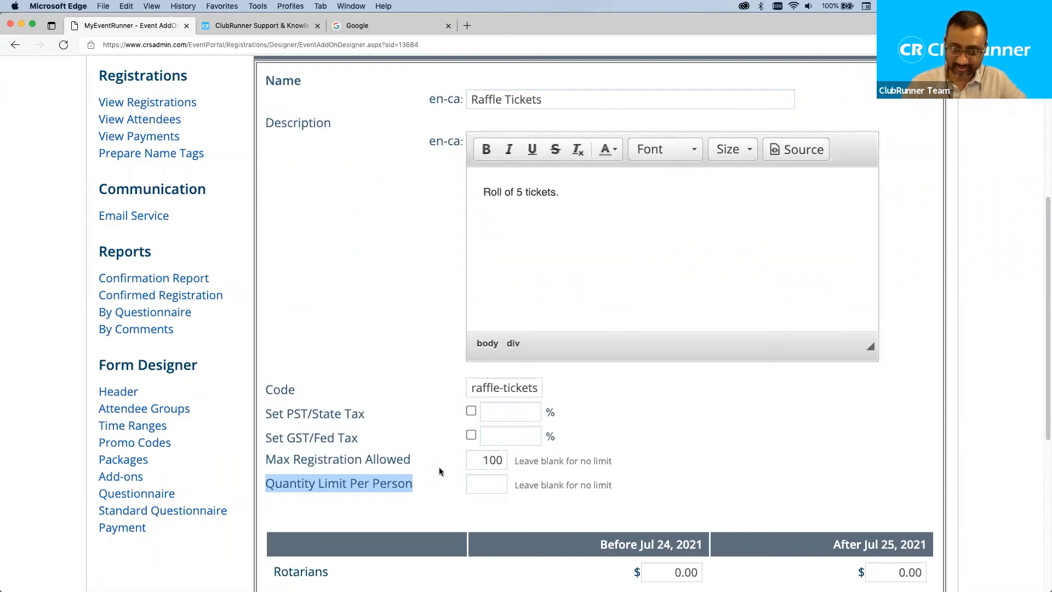
click(487, 459)
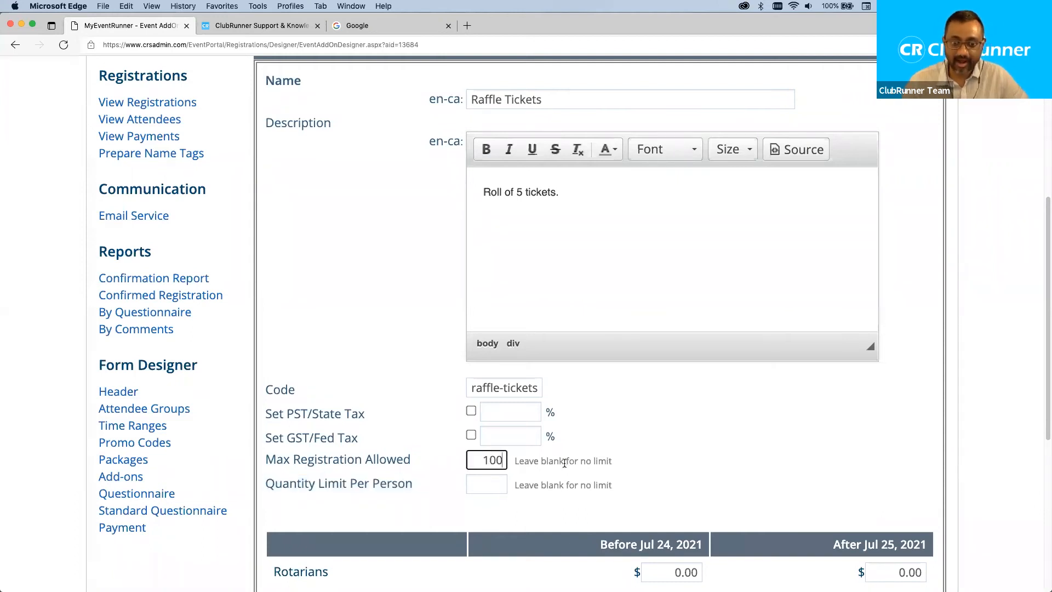
click(495, 481)
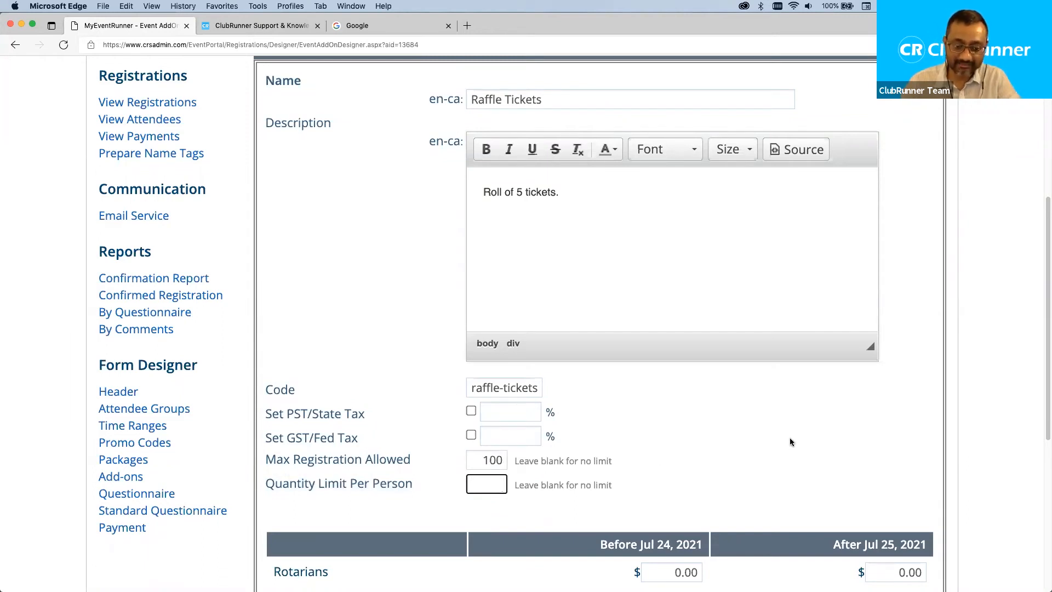
text(4)
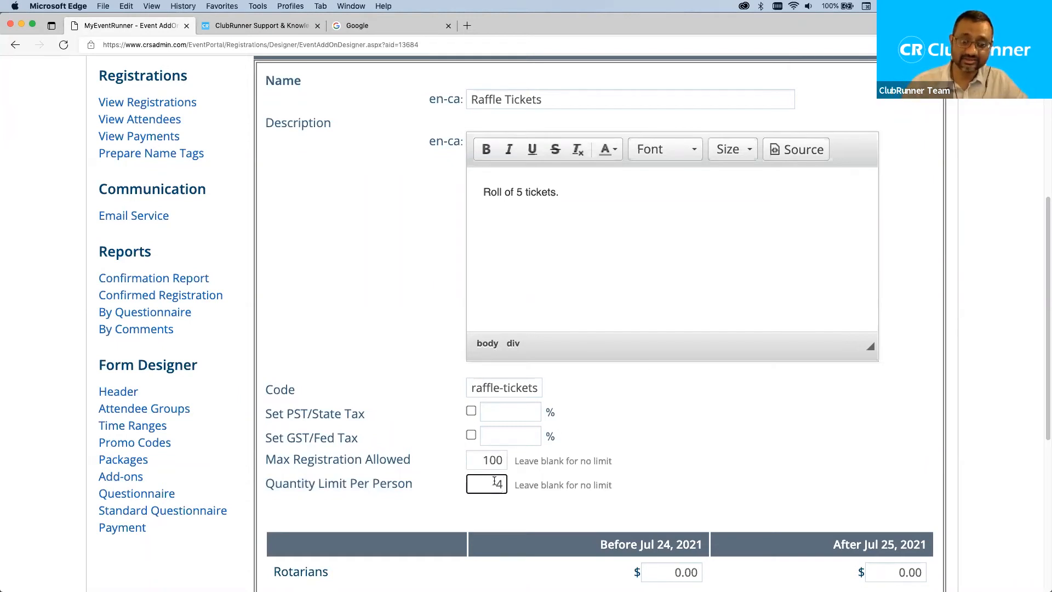
drag(475, 485, 526, 487)
double_click(519, 192)
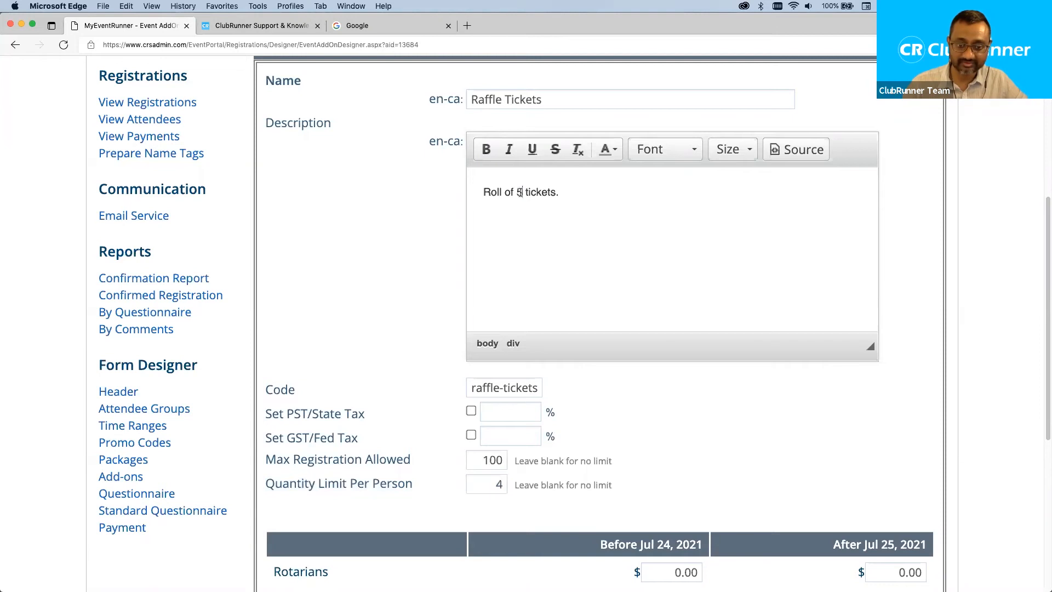
scroll(690, 329, down, 1)
scroll(691, 329, down, 3)
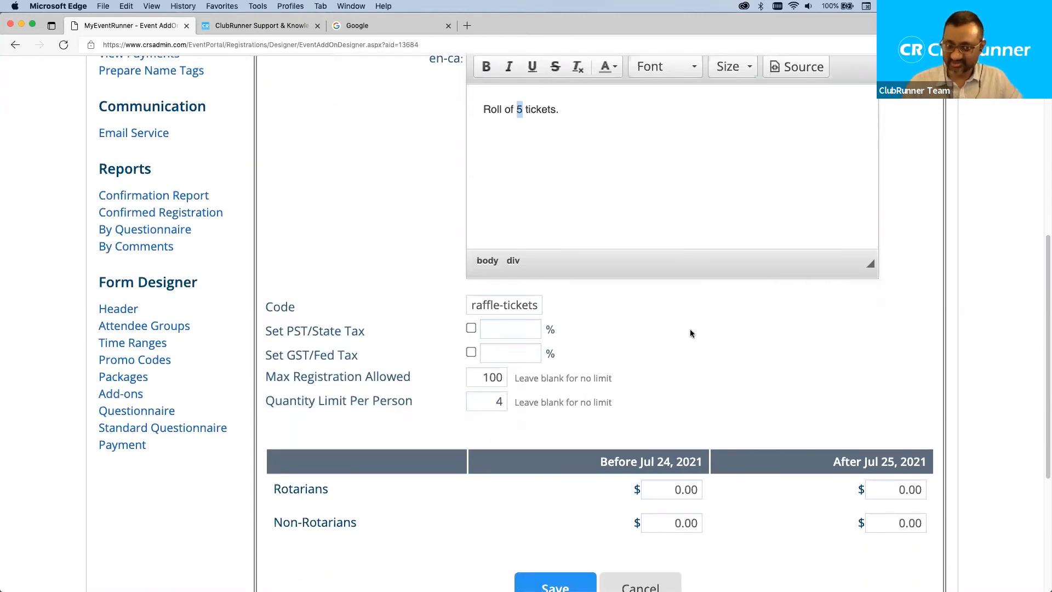
Price Raffle Tickets at $5 for Rotarians, both before Jul 24 and after Jul 25.
scroll(690, 332, up, 6)
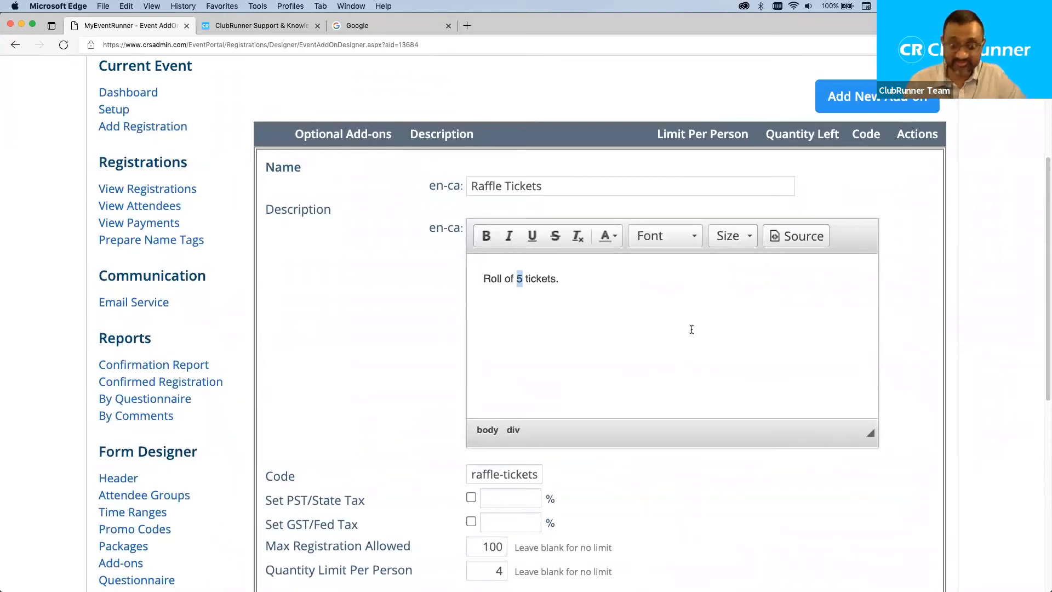
scroll(685, 345, down, 3)
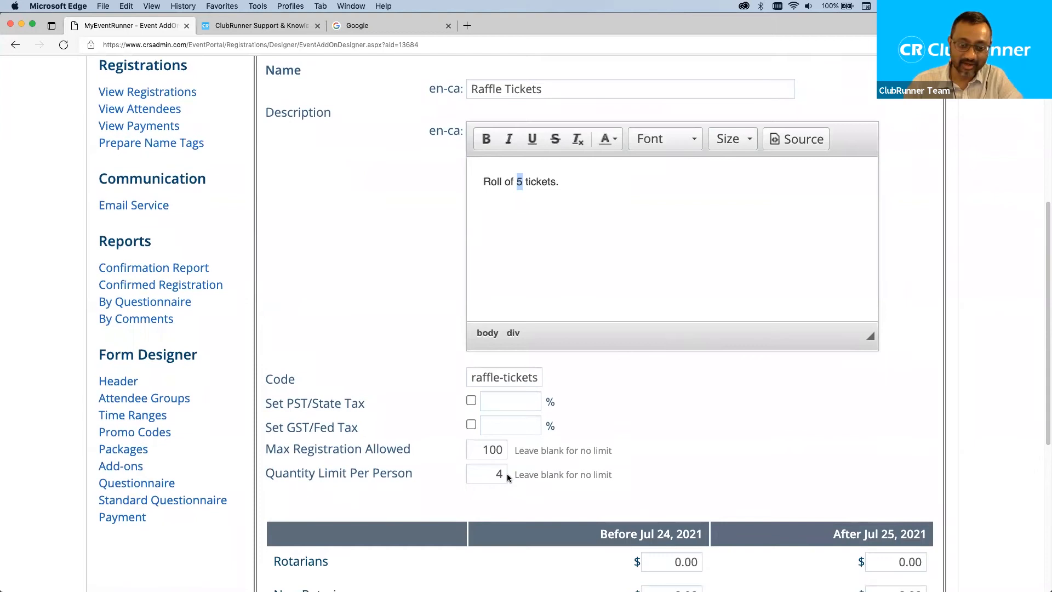
scroll(465, 465, down, 1)
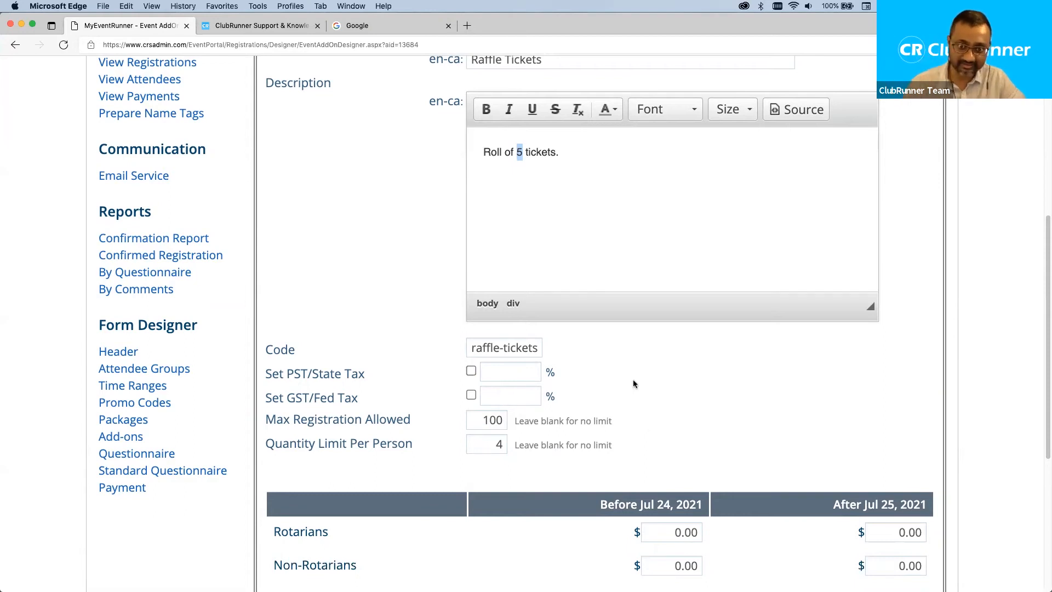
scroll(645, 378, down, 3)
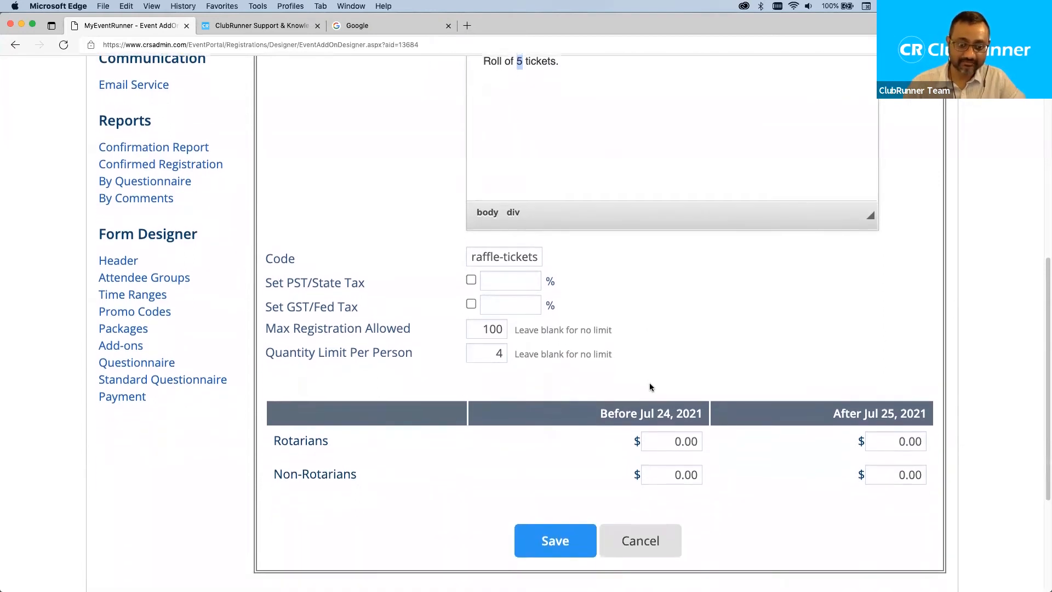
scroll(649, 383, down, 1)
click(669, 412)
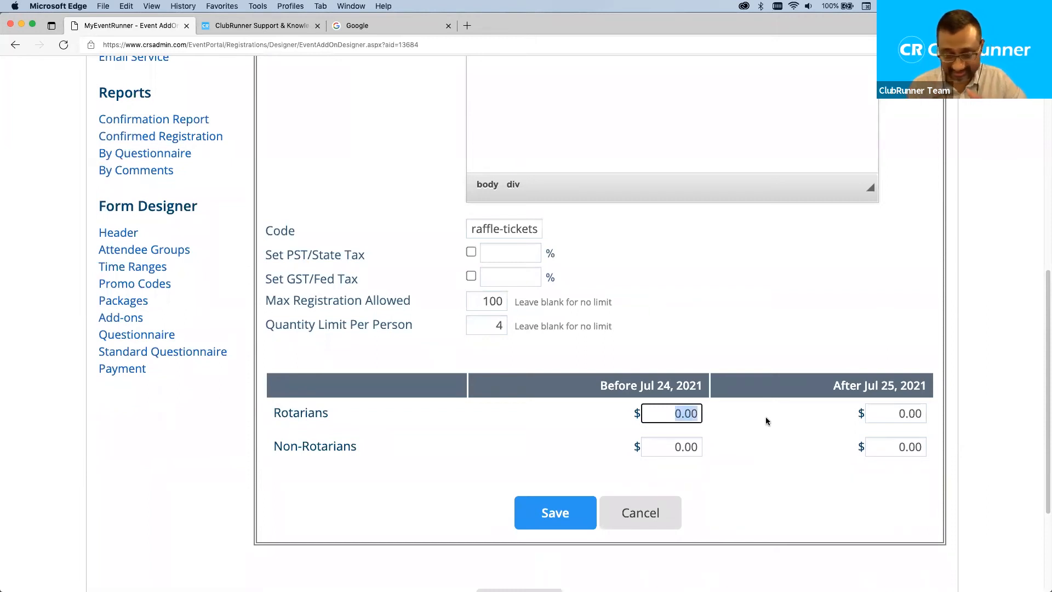
text(5)
click(901, 414)
text(5)
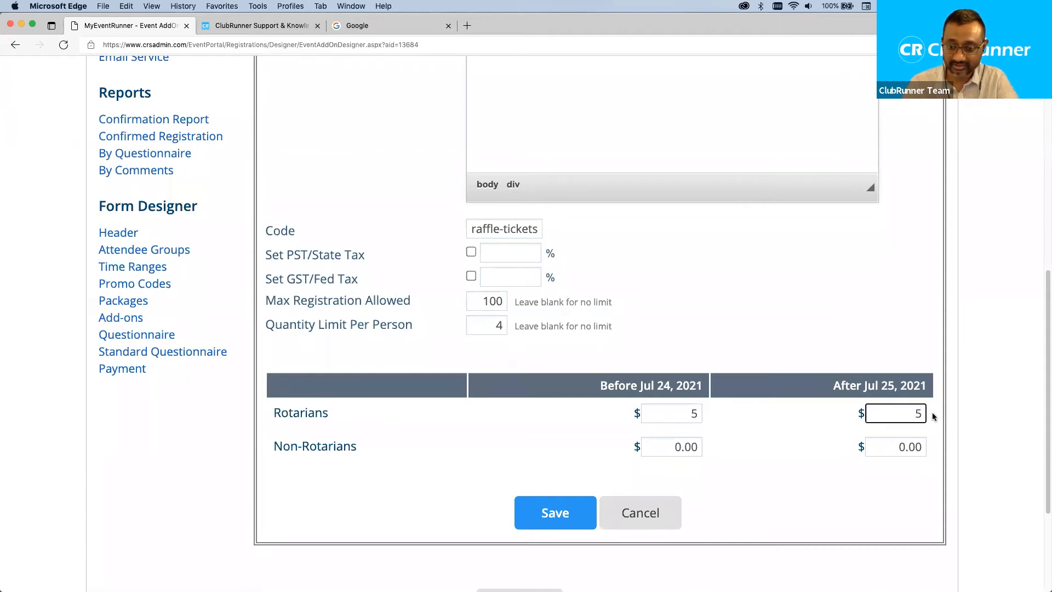
Set the Non-Rotarians before and after prices to $5 and save the add-on.
click(664, 447)
text(5)
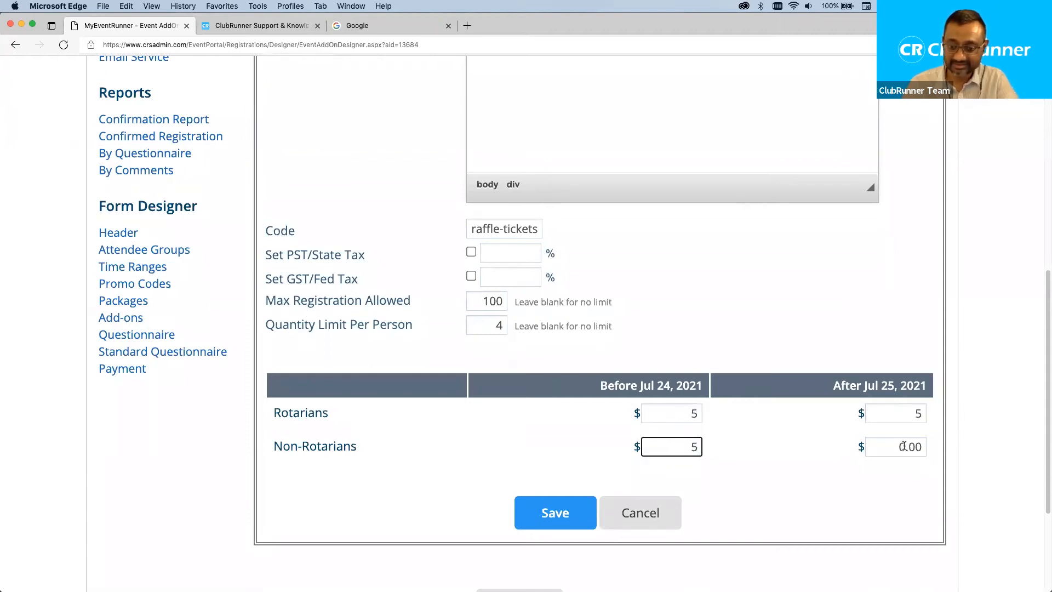
drag(903, 447, 975, 451)
text(5)
click(767, 443)
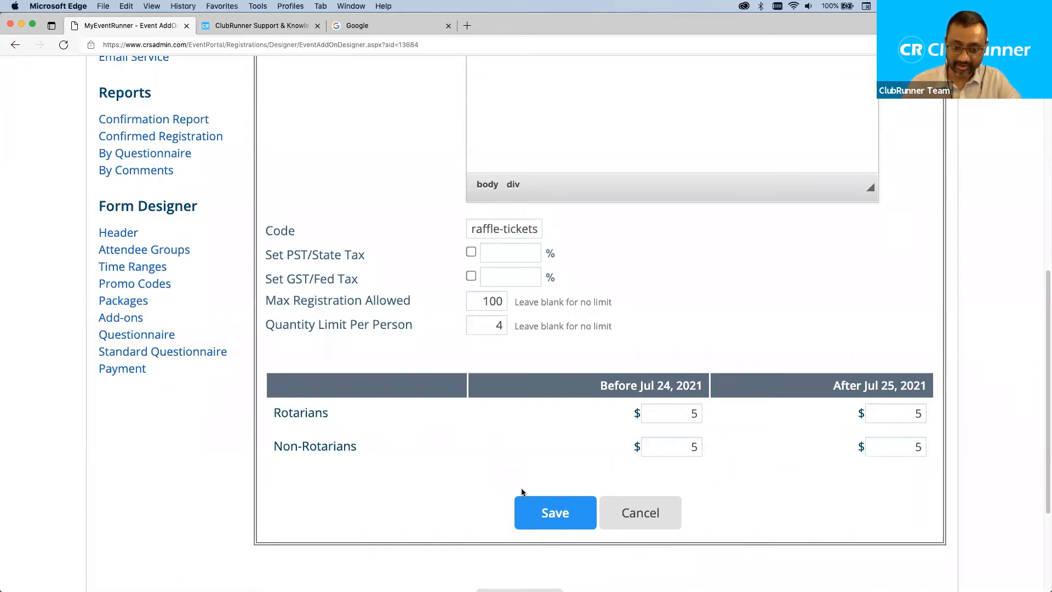
click(555, 514)
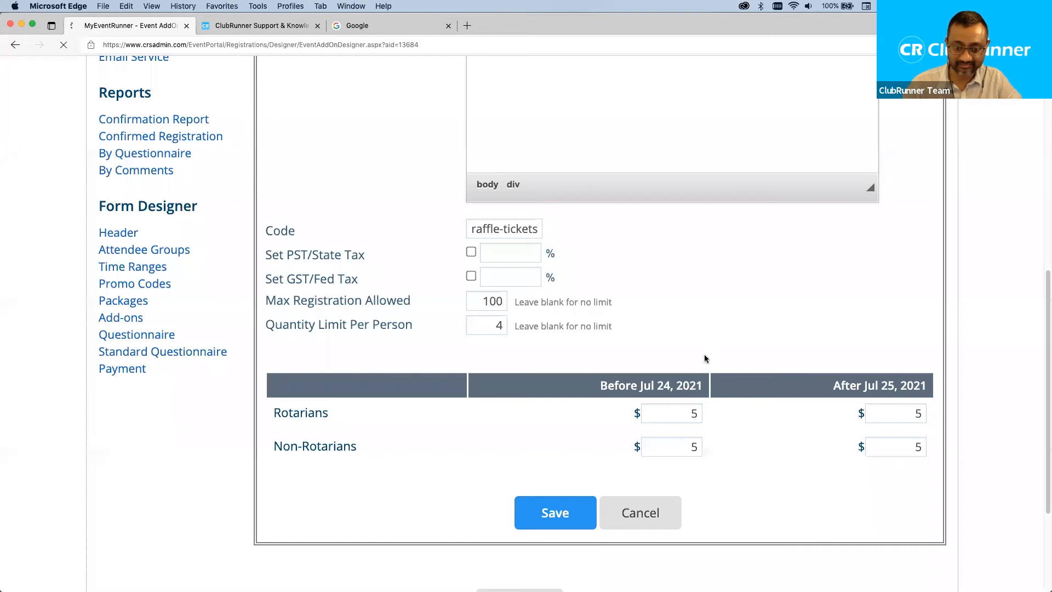
Review Raffle Tickets in the add-on list (limit 4, 100 left), then go to Questionnaire.
scroll(651, 426, down, 1)
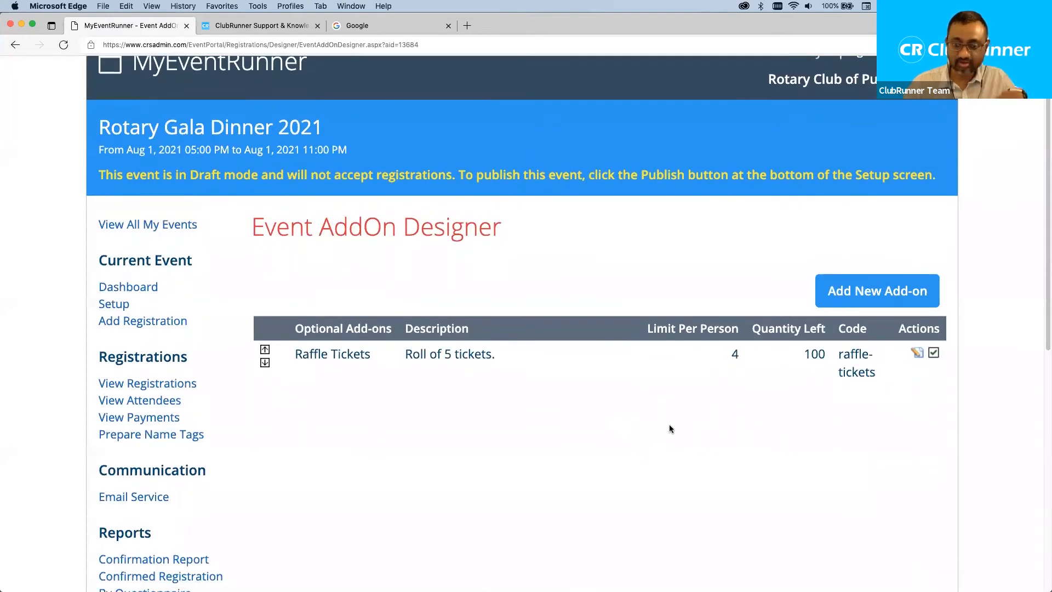
scroll(668, 427, down, 1)
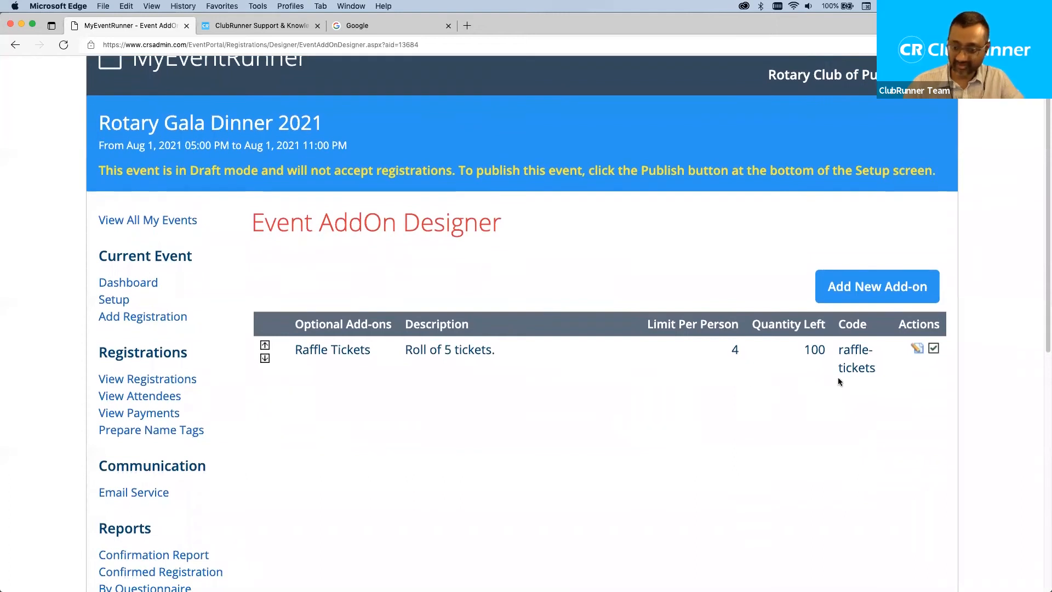
scroll(632, 366, down, 10)
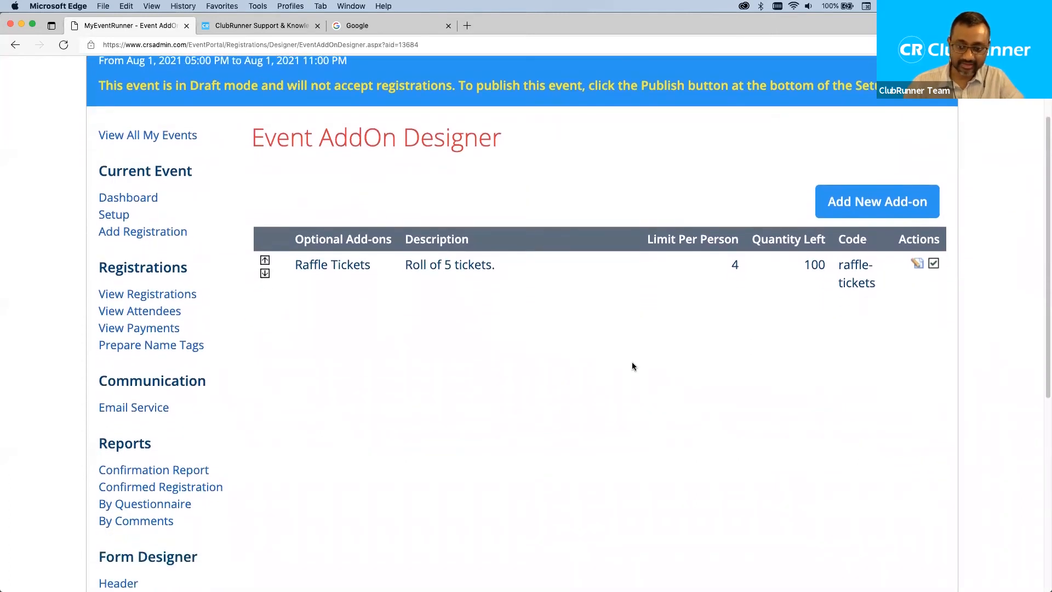
scroll(632, 366, down, 2)
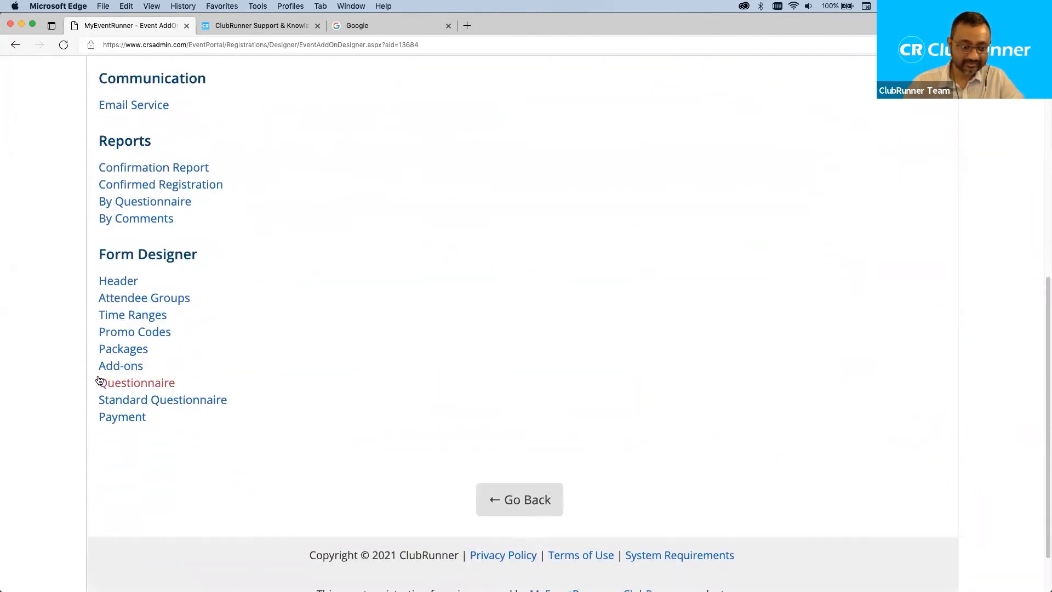
scroll(527, 329, up, 8)
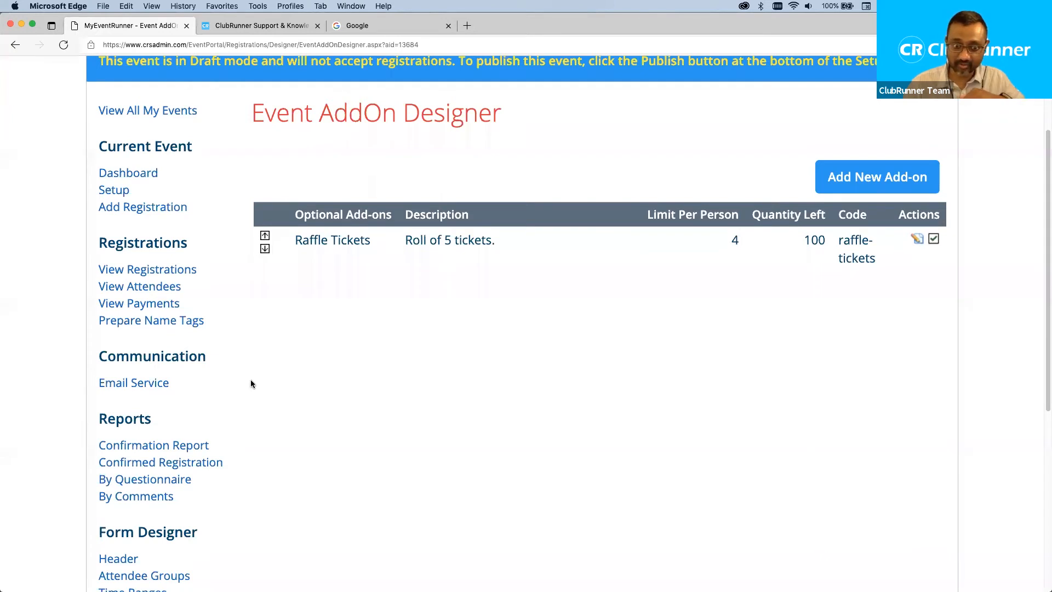
scroll(251, 384, down, 5)
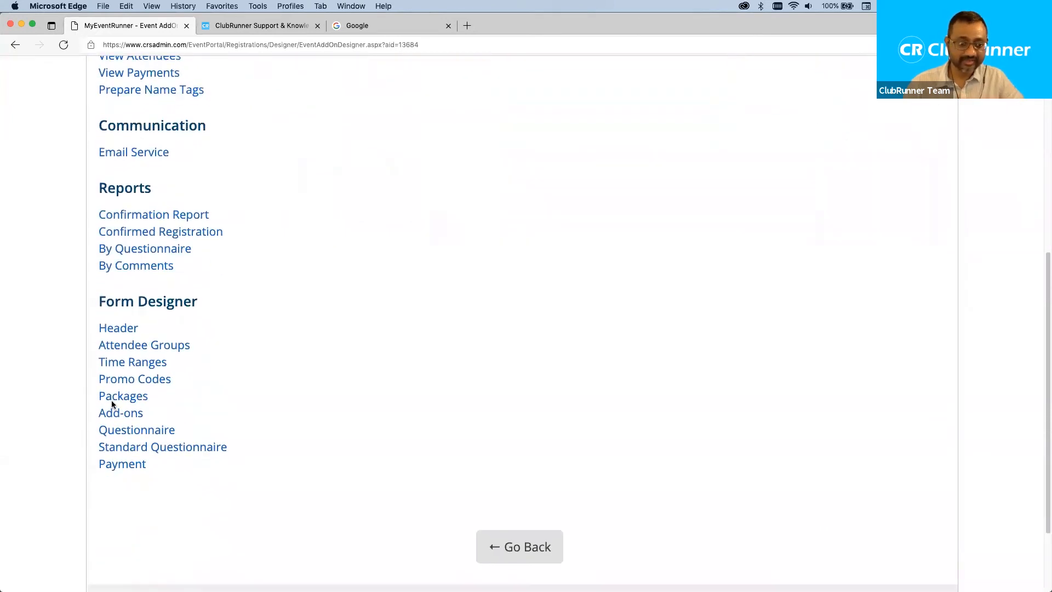
click(144, 429)
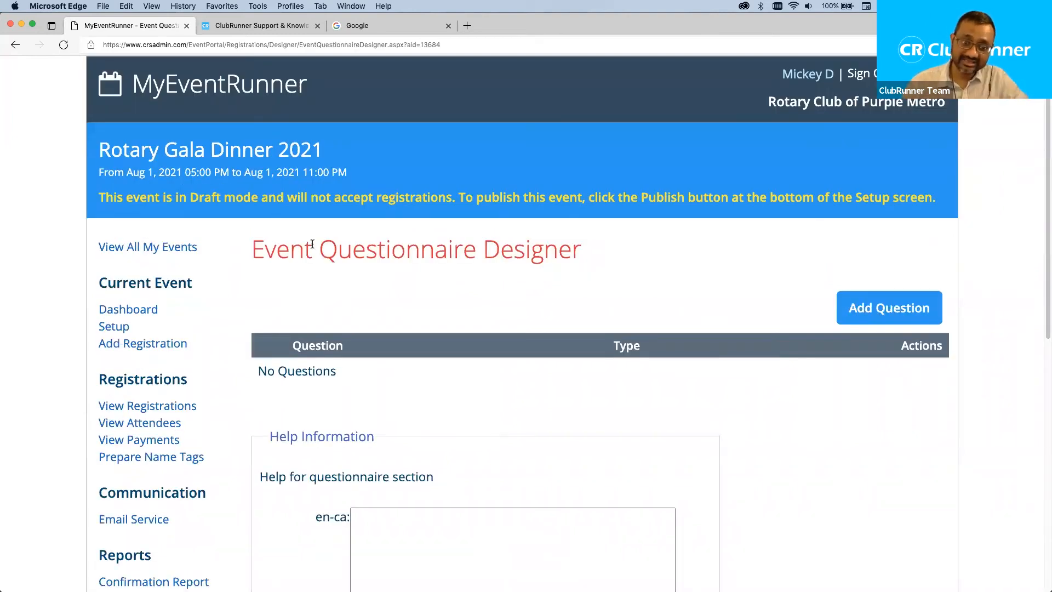
Check the empty Event Questionnaire Designer, then go to Standard Questionnaire.
drag(320, 250, 484, 255)
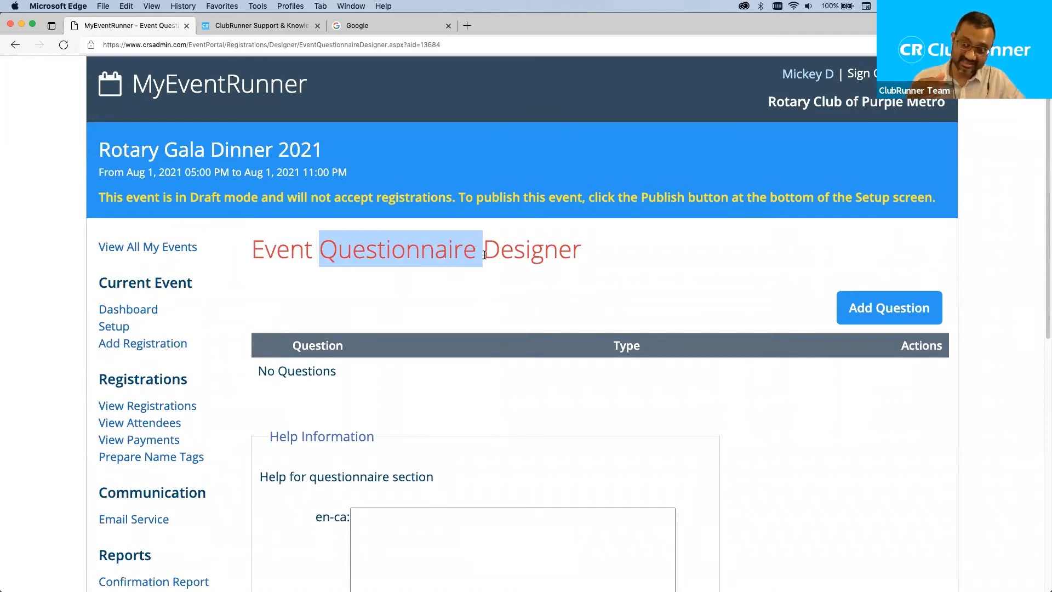
click(237, 320)
scroll(227, 364, down, 5)
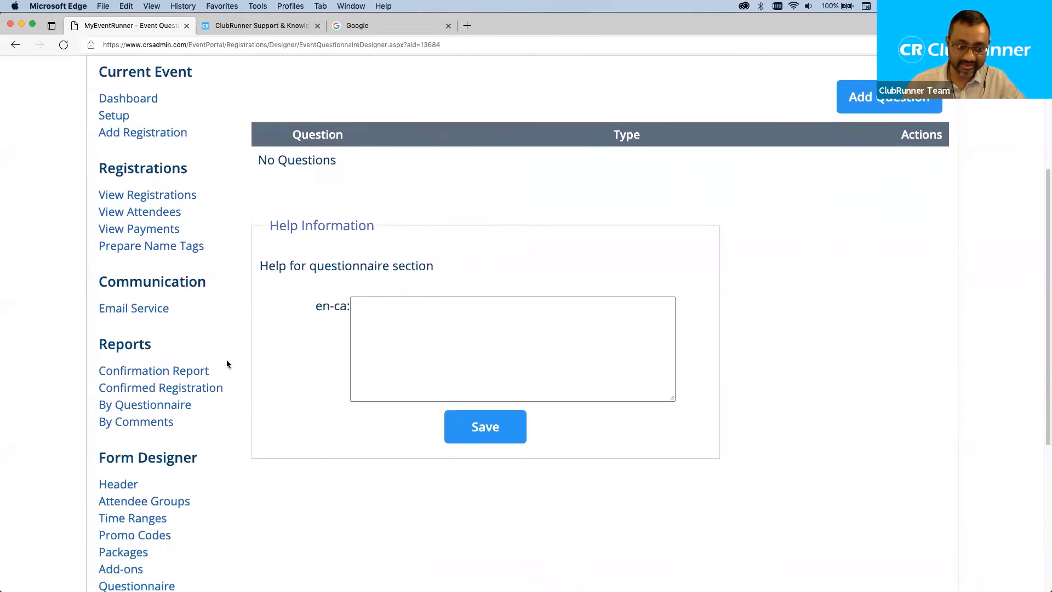
scroll(226, 364, down, 5)
drag(231, 355, 94, 353)
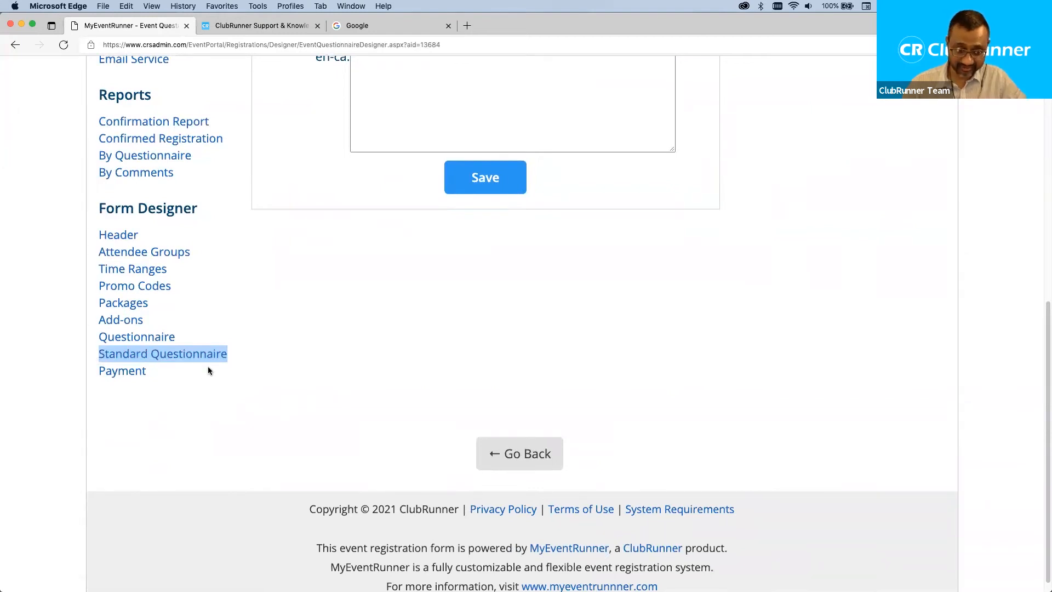
click(194, 360)
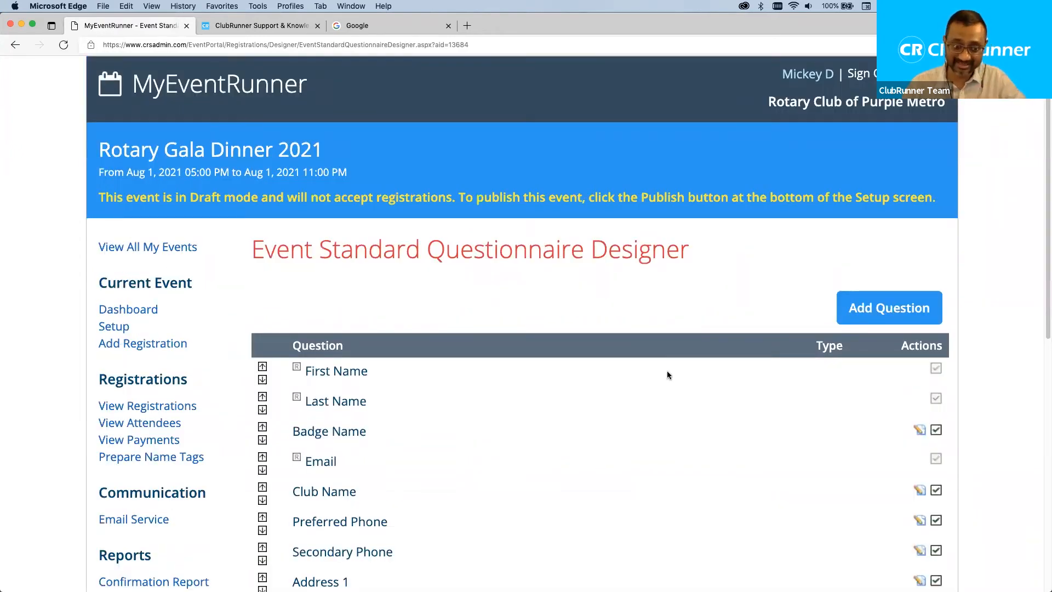
Disable the Badge Name, Club Name and Preferred Phone fields.
scroll(668, 374, down, 1)
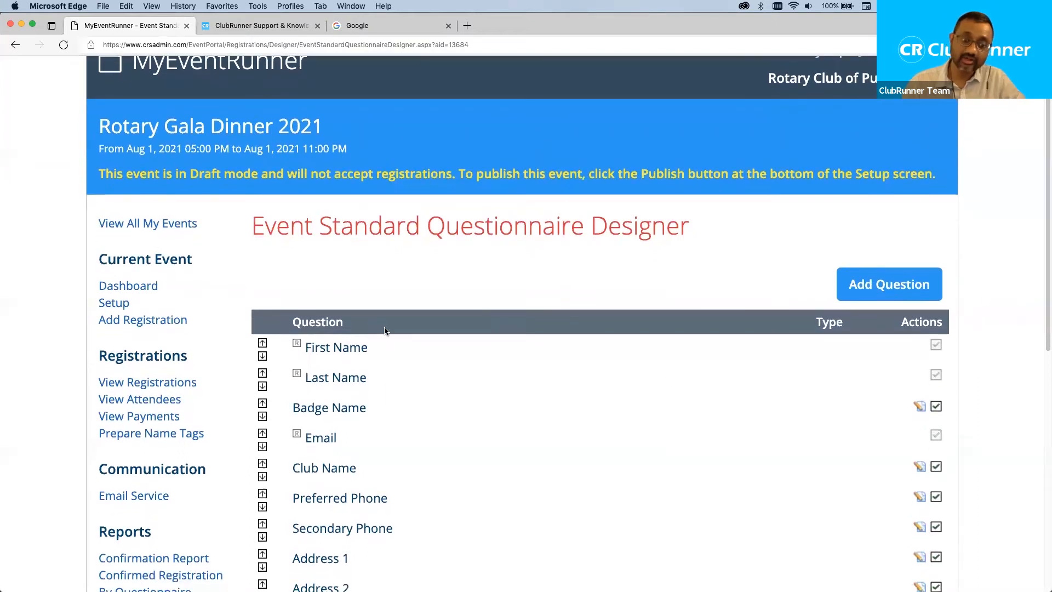
double_click(334, 346)
scroll(365, 406, down, 2)
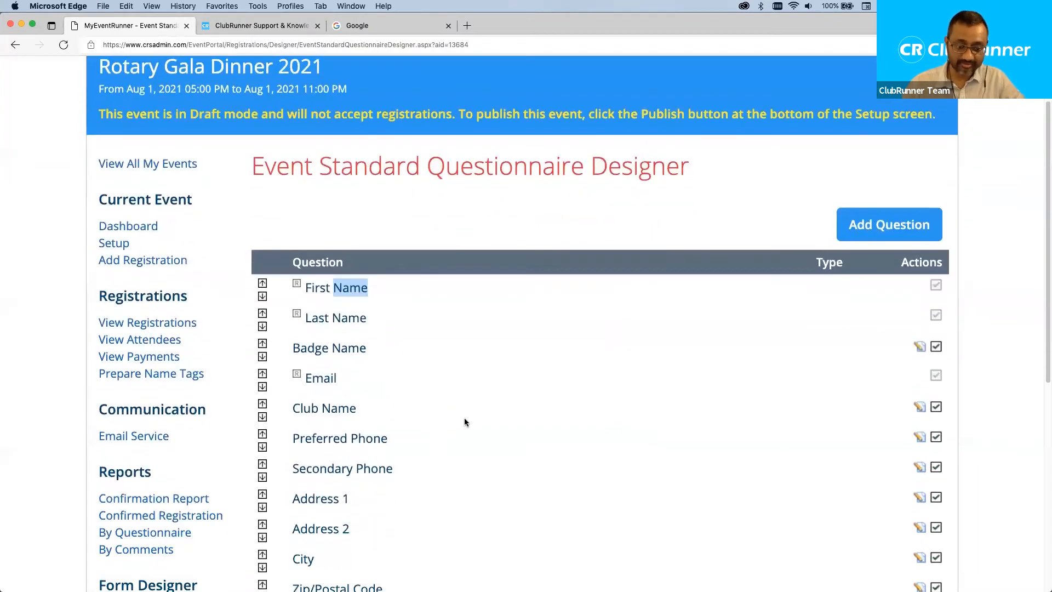
scroll(633, 416, down, 3)
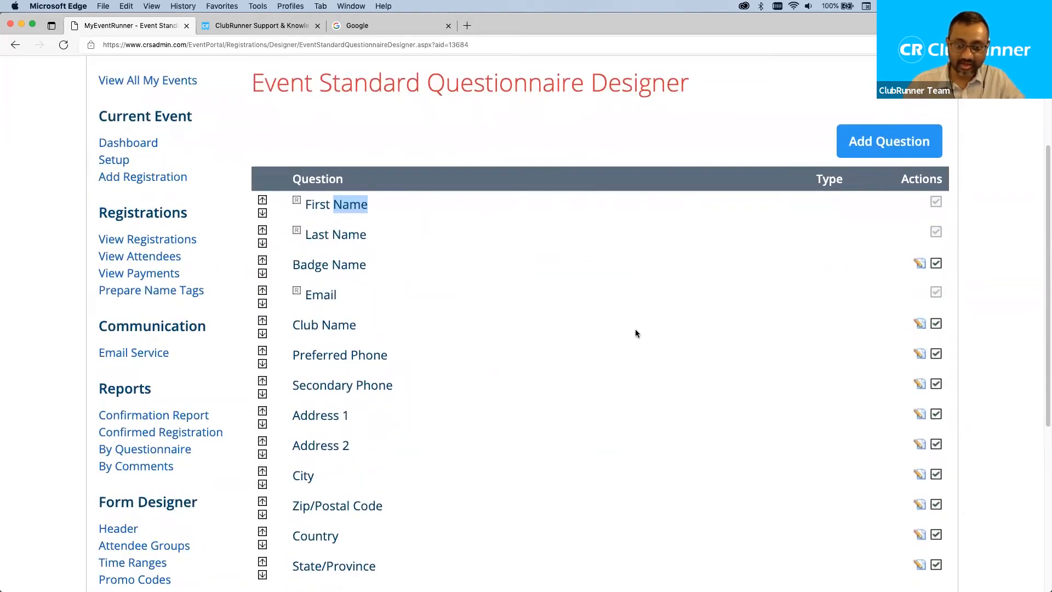
click(325, 80)
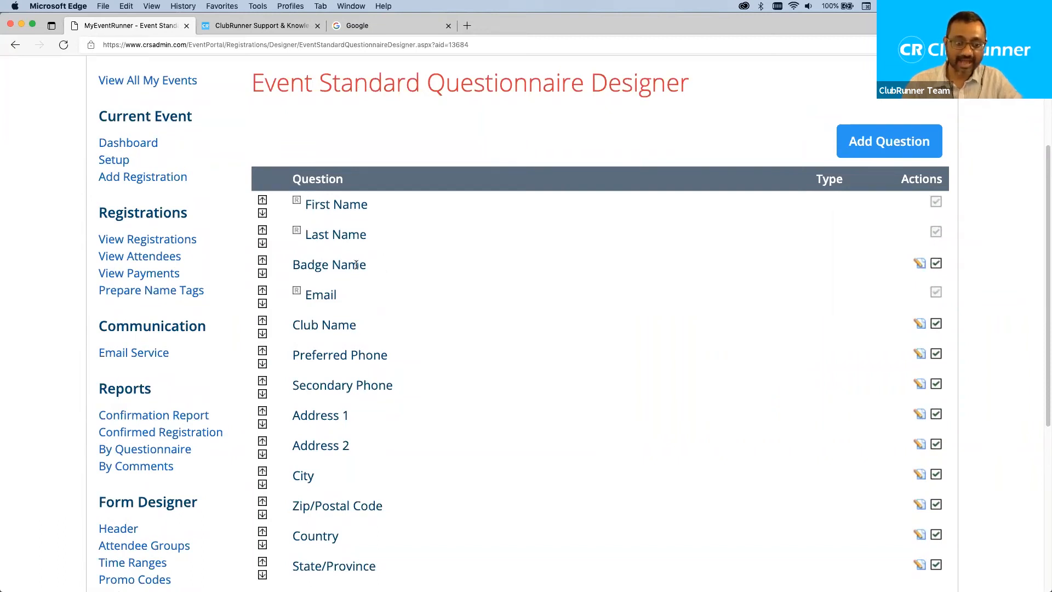
click(935, 263)
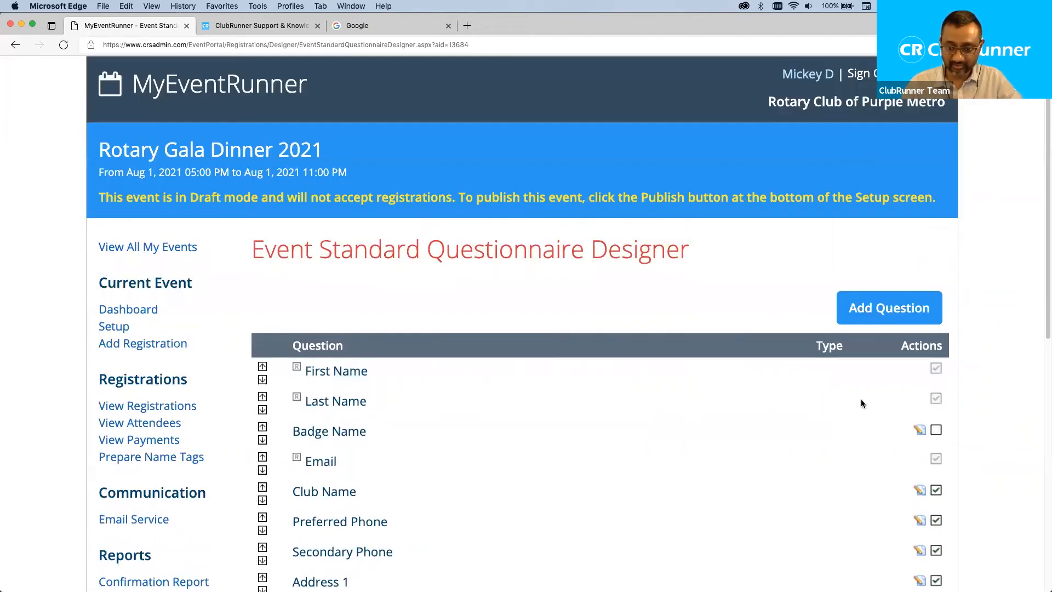
scroll(838, 446, down, 2)
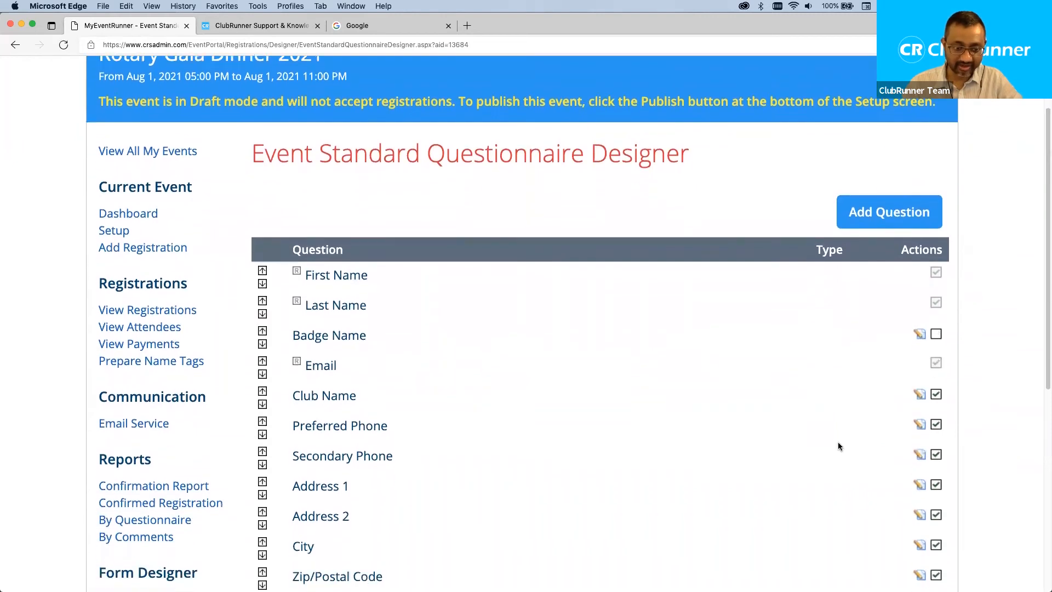
click(937, 396)
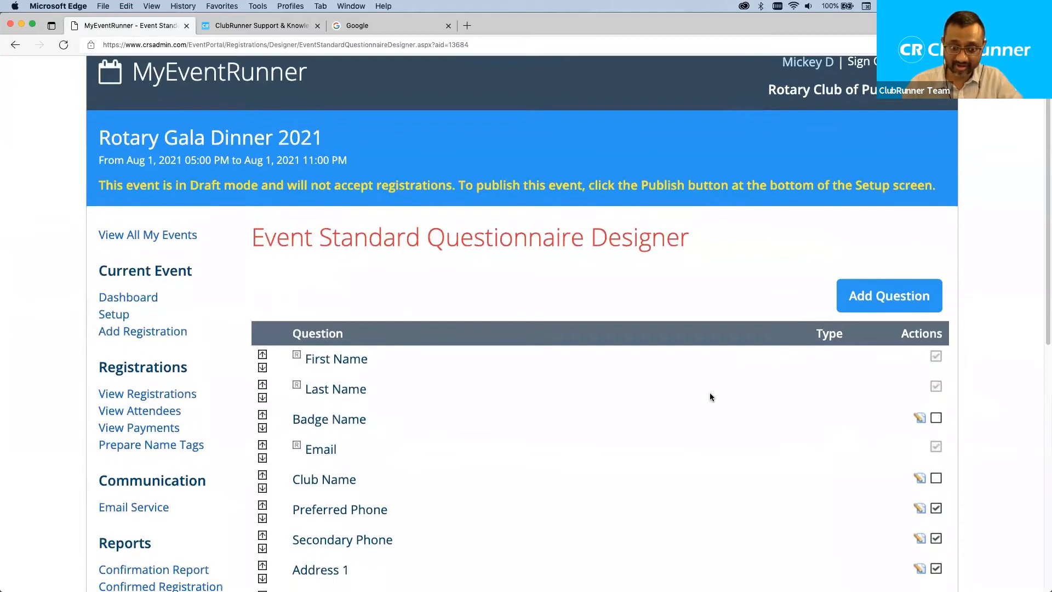
scroll(710, 396, down, 3)
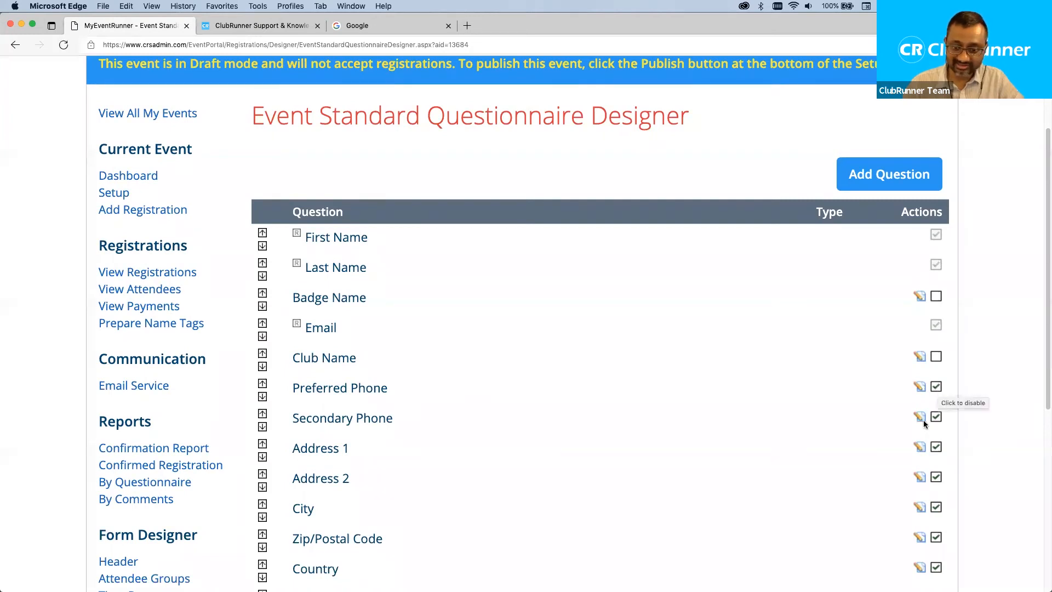
scroll(938, 406, down, 2)
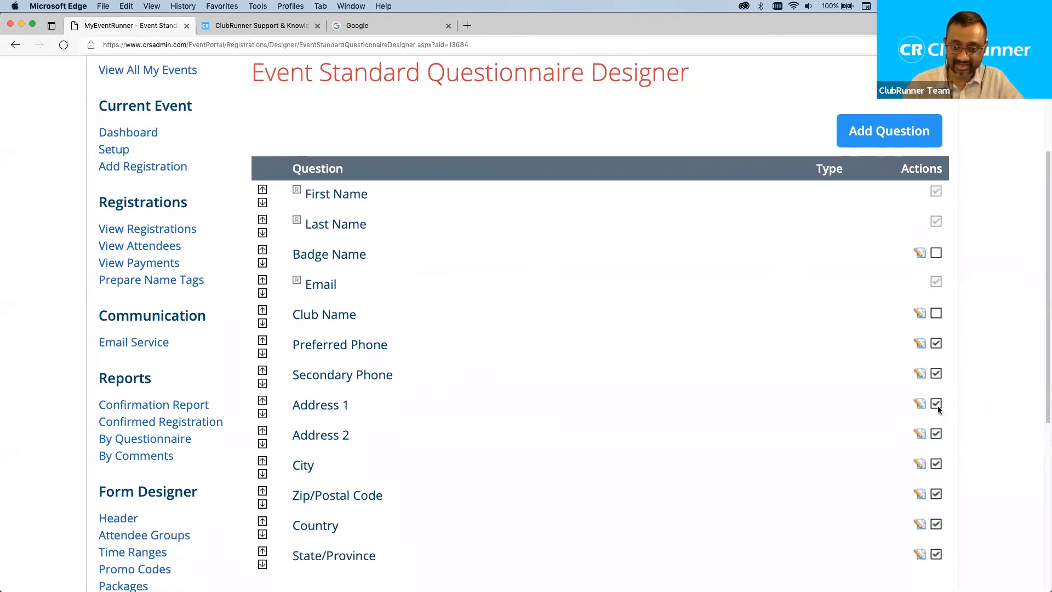
click(936, 310)
scroll(941, 444, down, 3)
Disable the Secondary Phone, Address 1 and Address 2 fields.
click(936, 407)
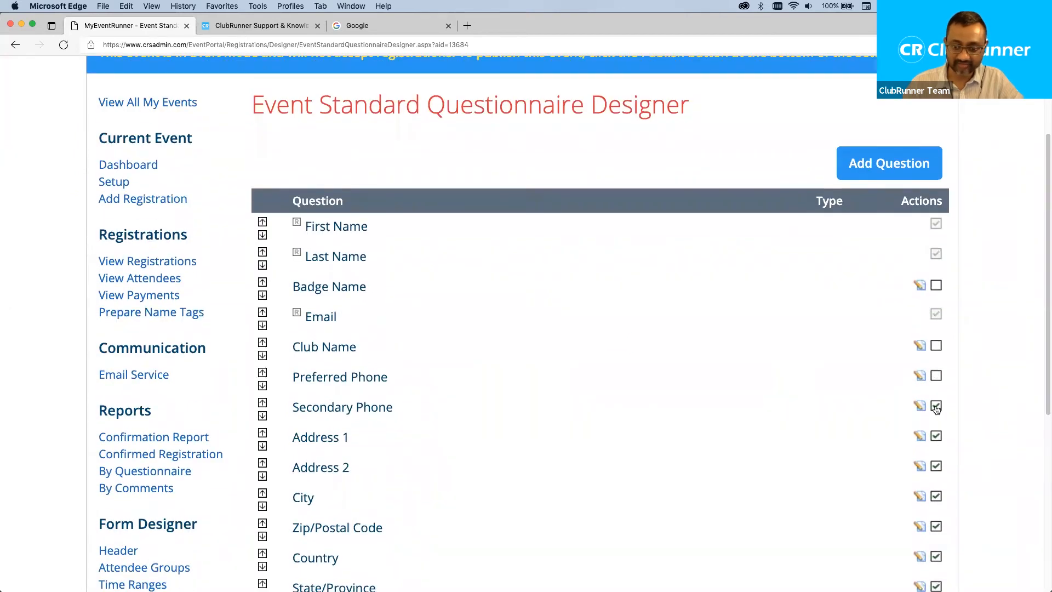
scroll(673, 420, down, 3)
scroll(674, 421, down, 2)
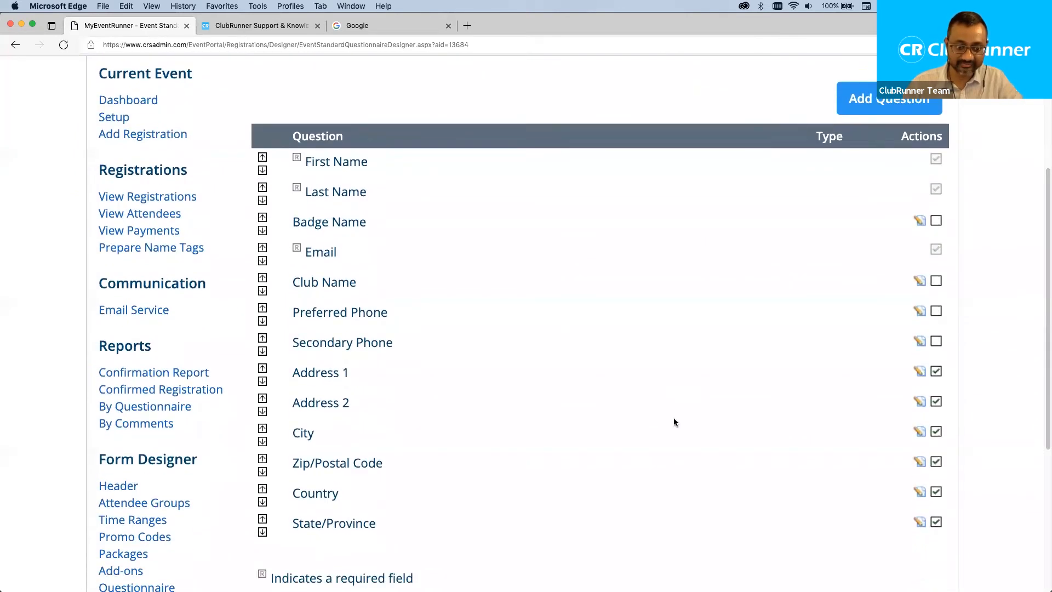
click(937, 366)
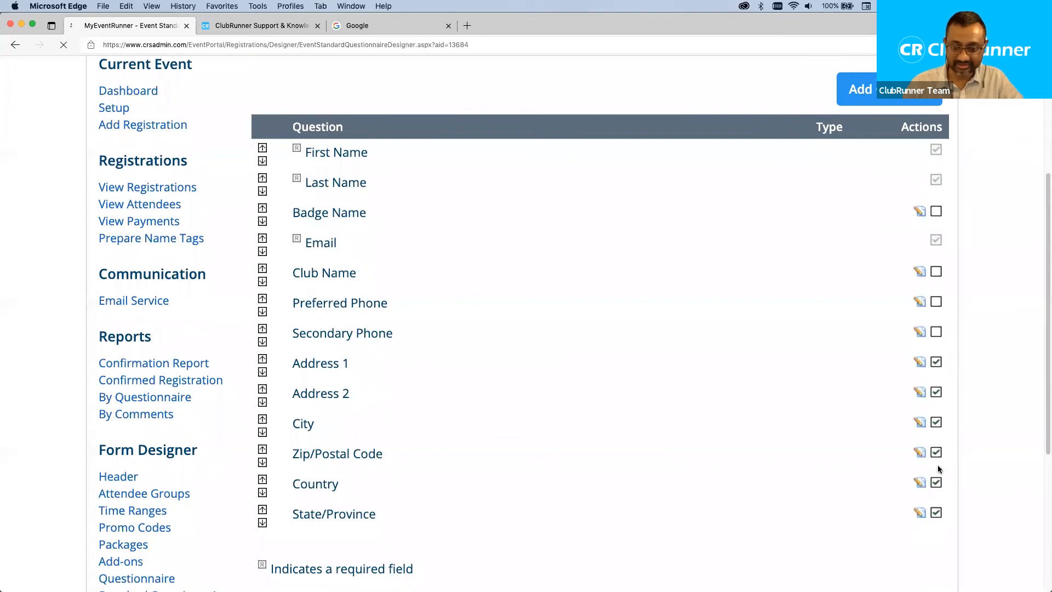
scroll(936, 460, down, 3)
click(936, 457)
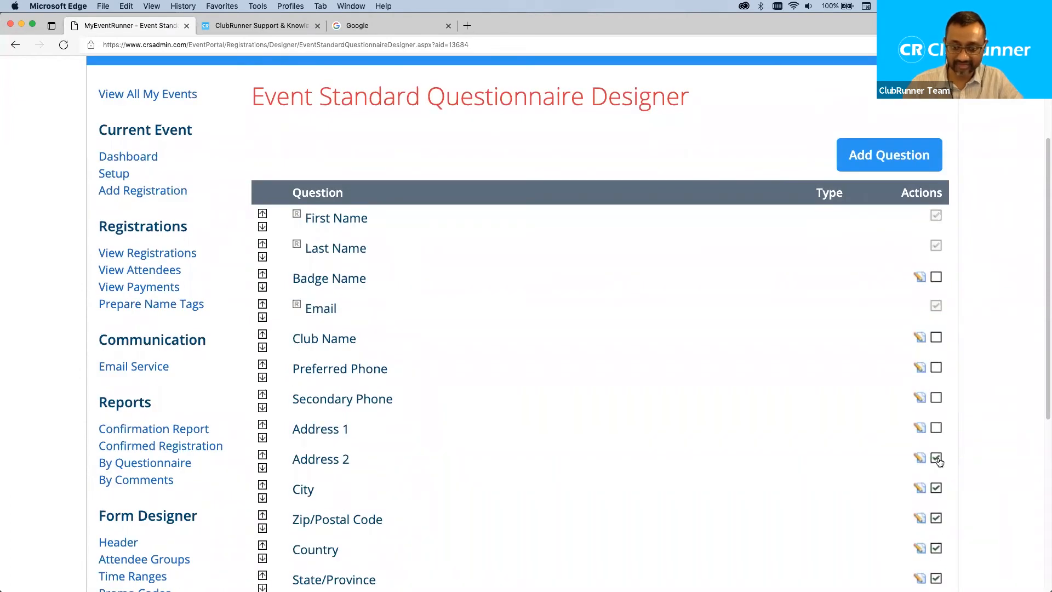
scroll(910, 466, down, 5)
scroll(931, 383, down, 2)
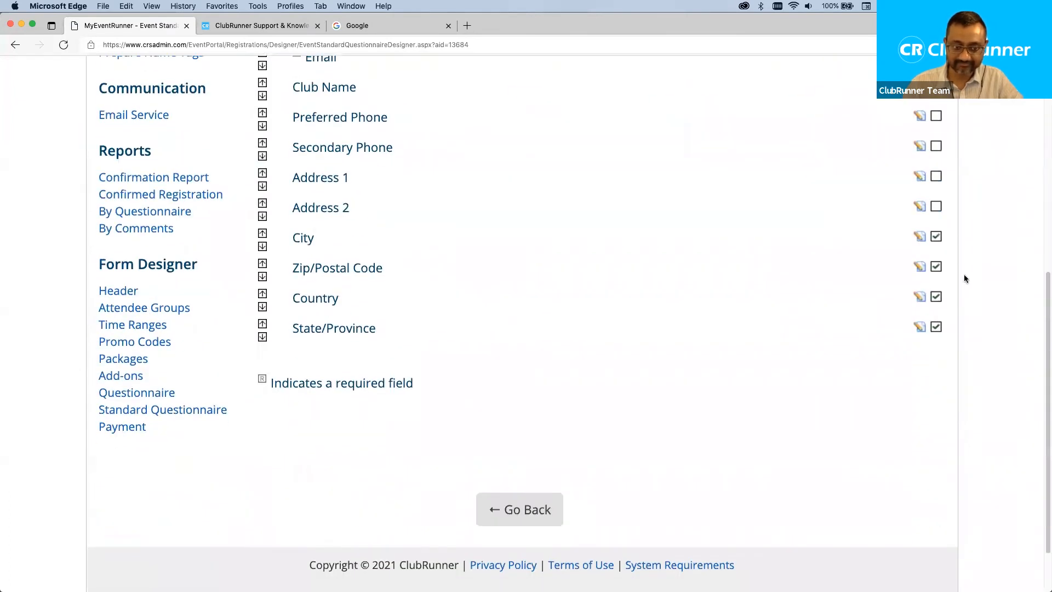
Disable the Zip/Postal Code, City, Country and State/Province fields.
click(936, 267)
scroll(937, 270, down, 5)
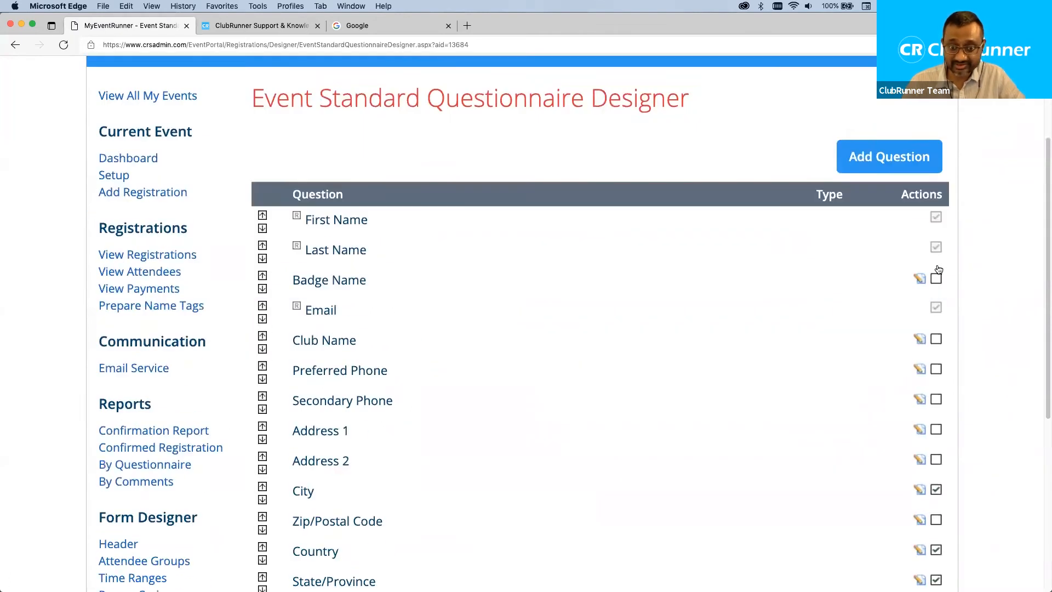
scroll(937, 271, down, 1)
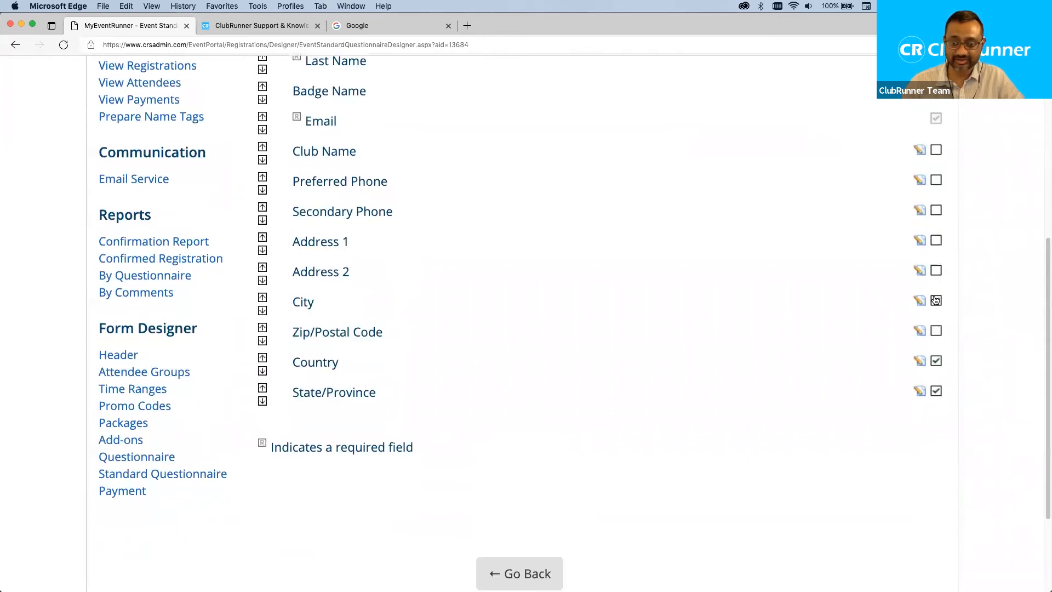
click(936, 302)
scroll(919, 323, down, 6)
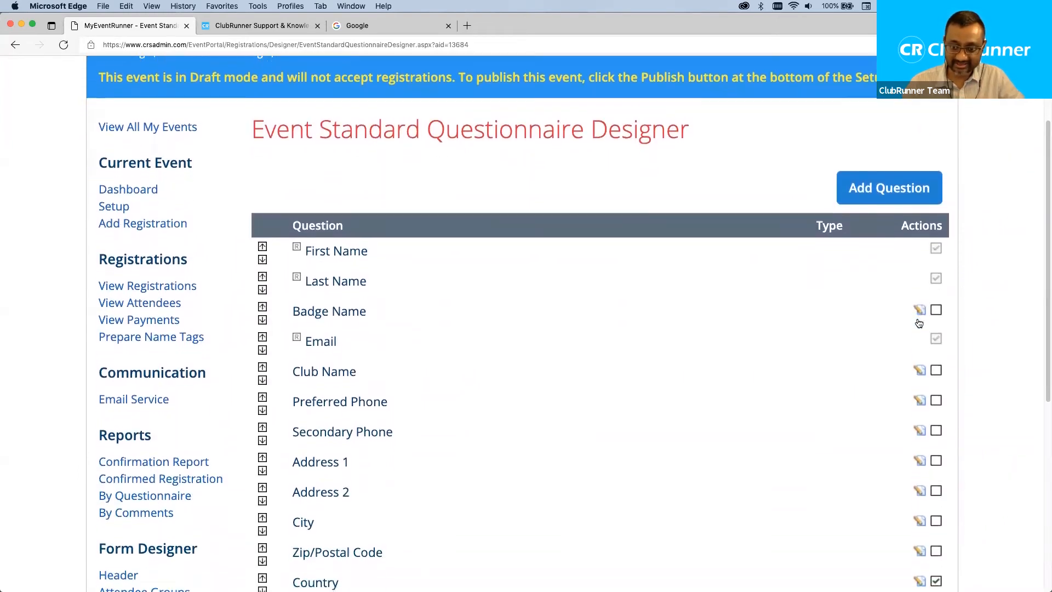
click(936, 391)
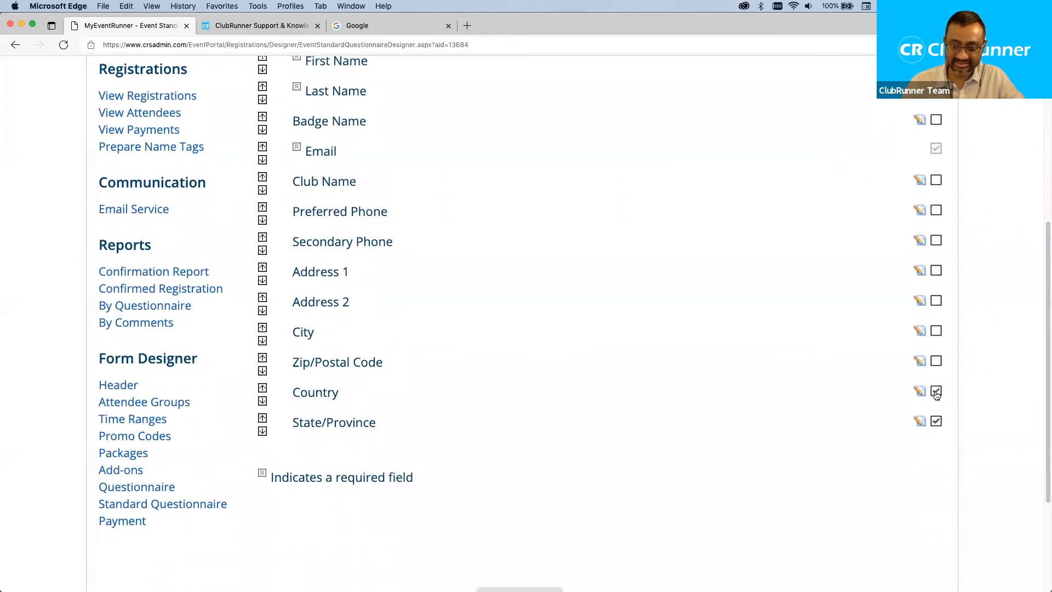
scroll(785, 374, down, 1)
scroll(784, 374, down, 7)
click(934, 325)
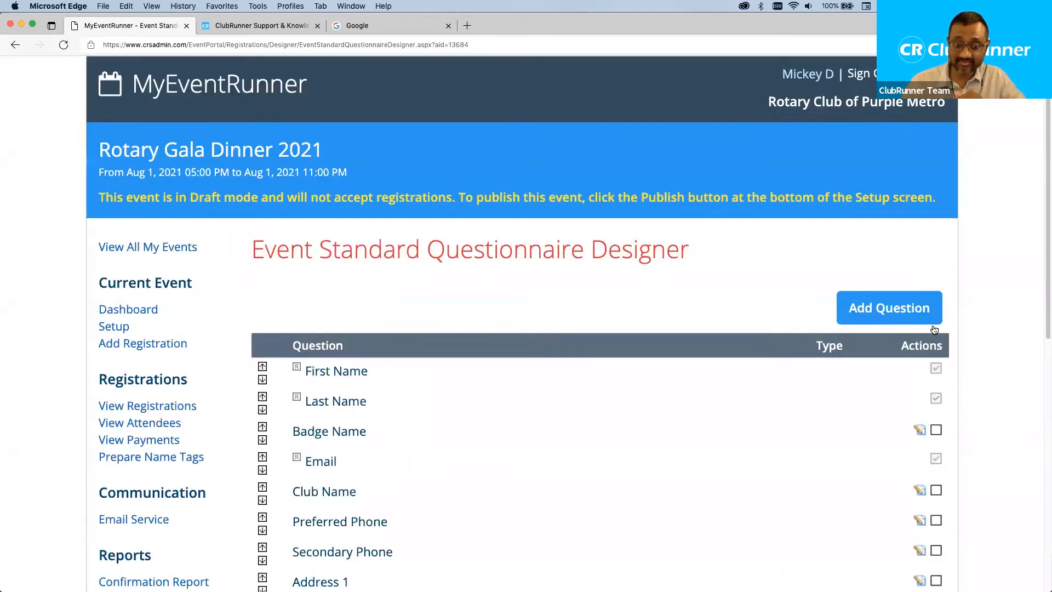
scroll(934, 330, down, 3)
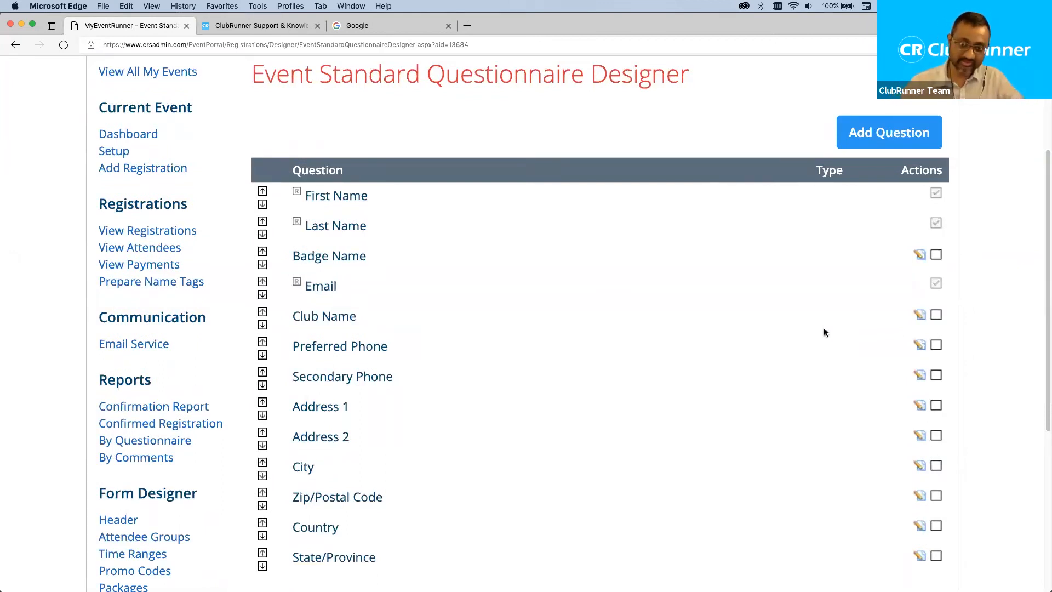
Return to the gala's custom Questionnaire page from the Form Designer sidebar links.
scroll(728, 328, down, 1)
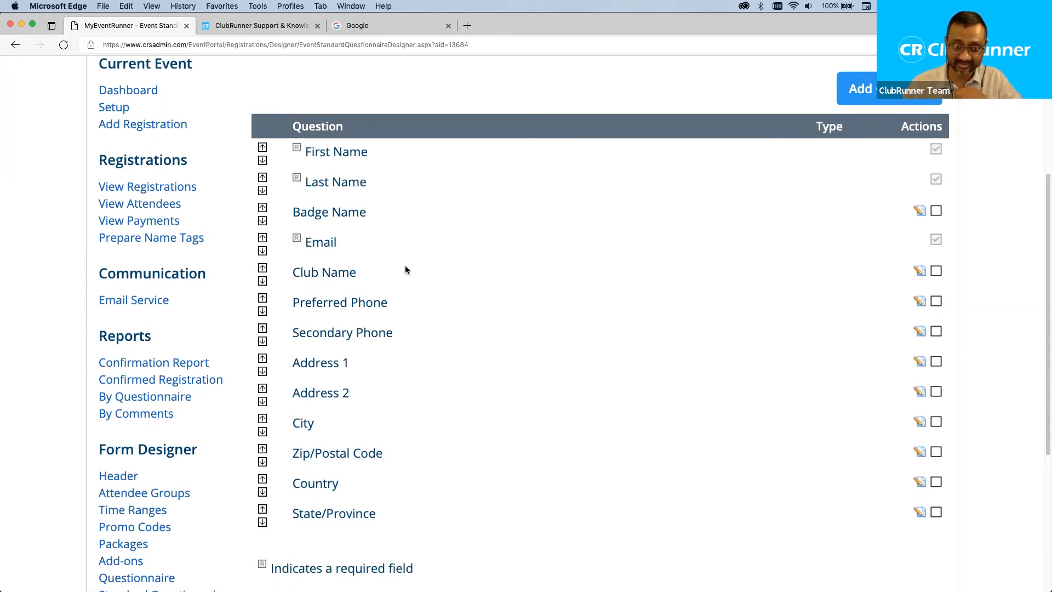
scroll(405, 265, up, 4)
drag(320, 137, 582, 146)
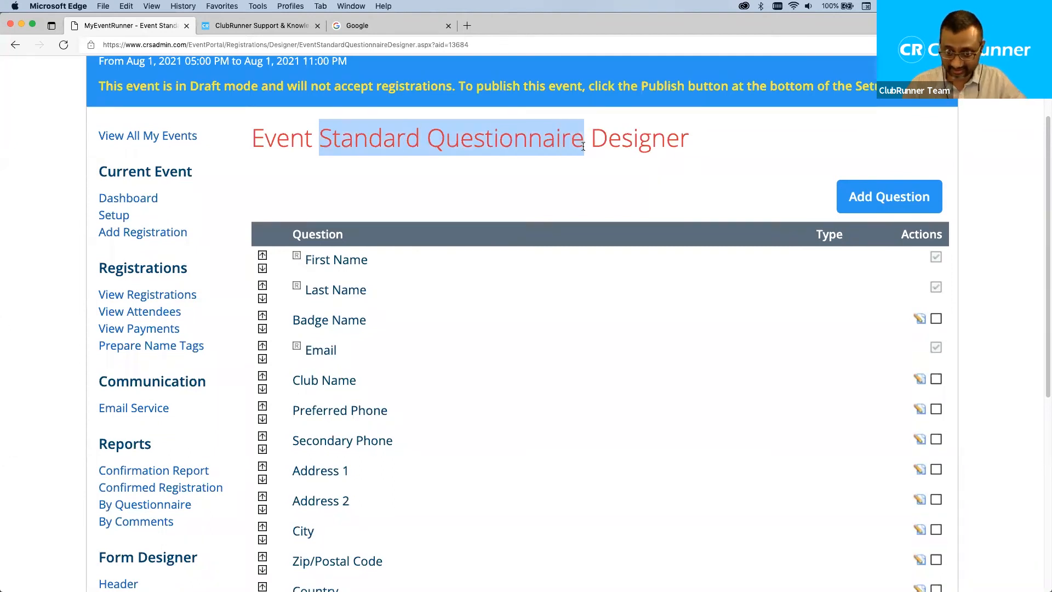
click(462, 181)
scroll(390, 335, down, 10)
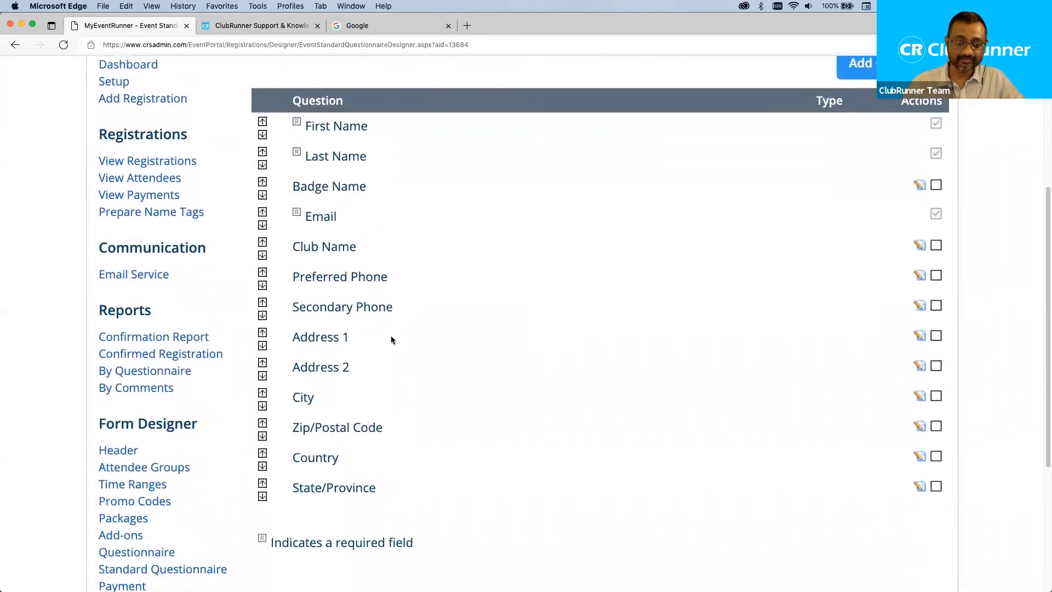
drag(231, 413, 93, 411)
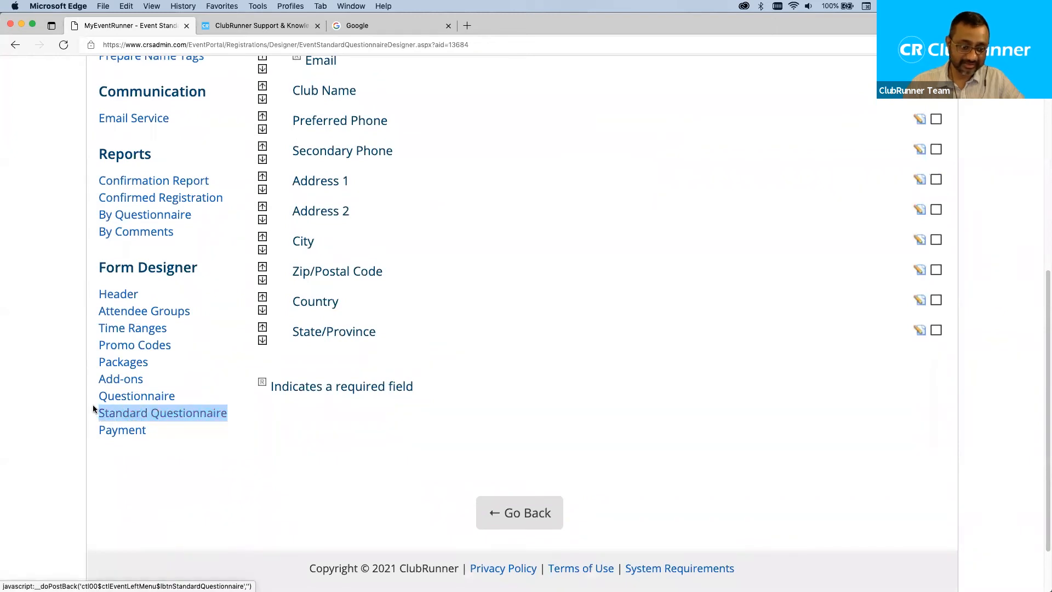
click(155, 399)
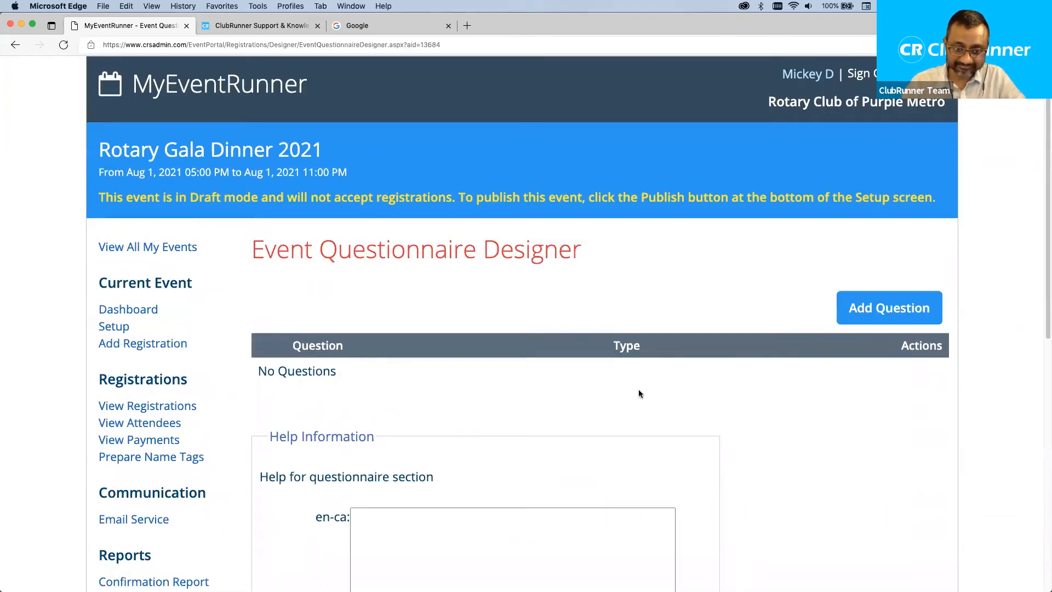
Add a new question and expand the Type dropdown on the blank question form.
scroll(638, 390, down, 1)
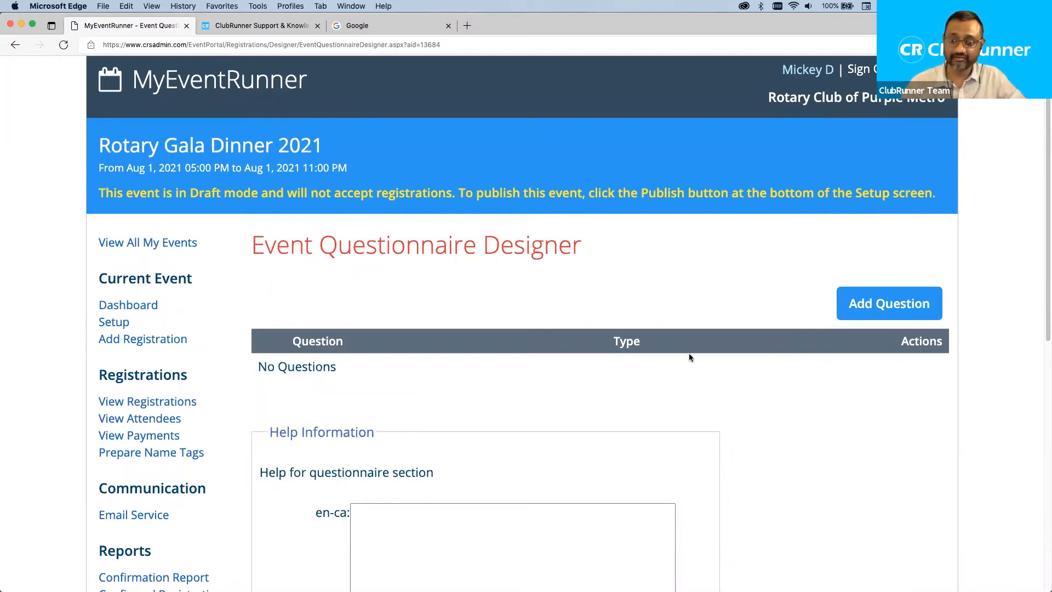
click(894, 304)
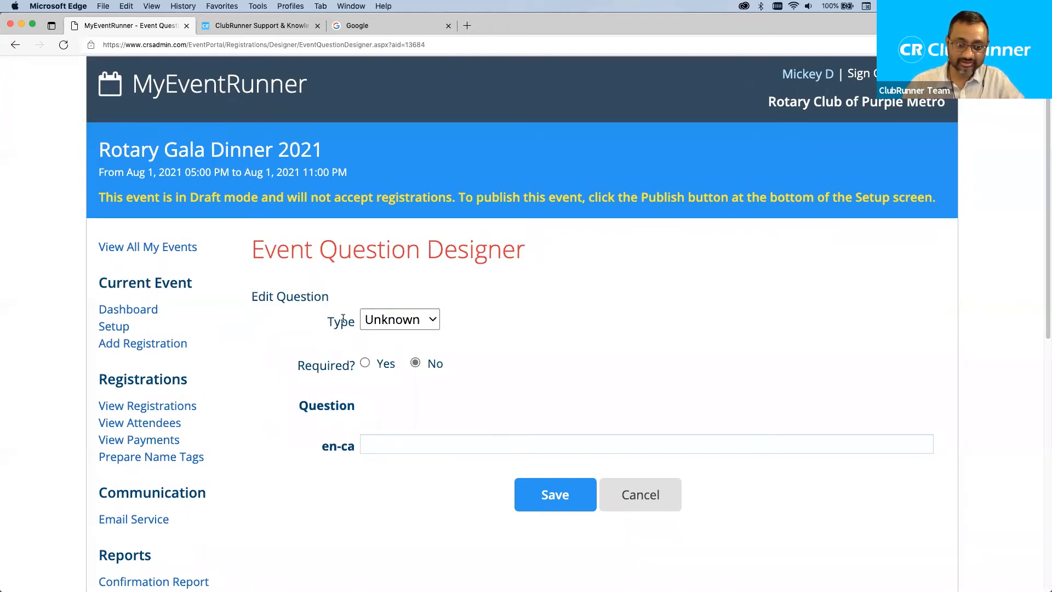
click(420, 320)
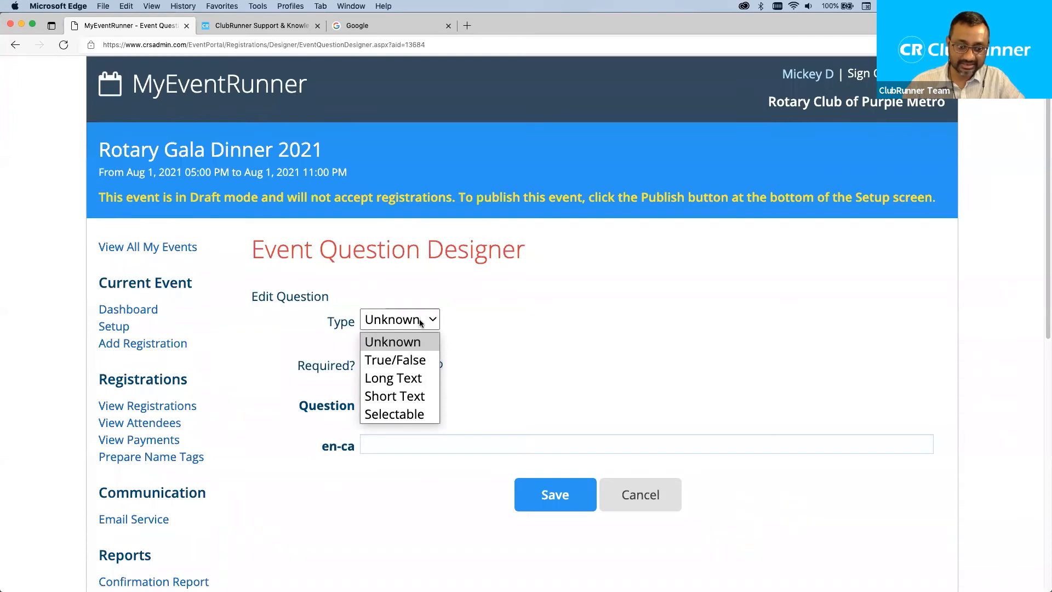
Save a non-required Short Text question: 'Do you have any food or special allergies?'.
click(387, 400)
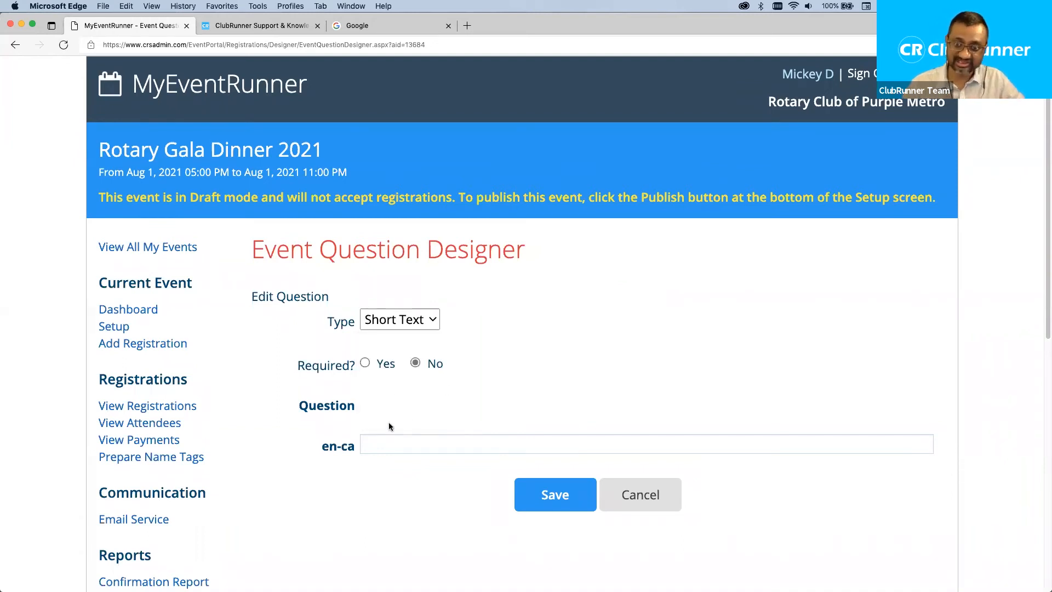
click(384, 445)
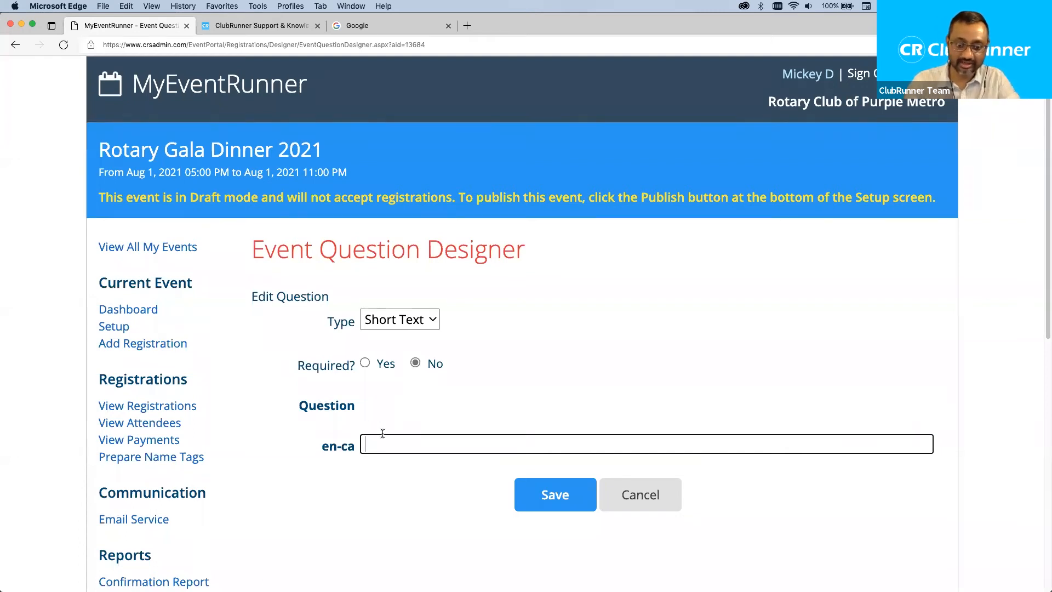
text(W)
key(BackSpace)
text(Do you ha)
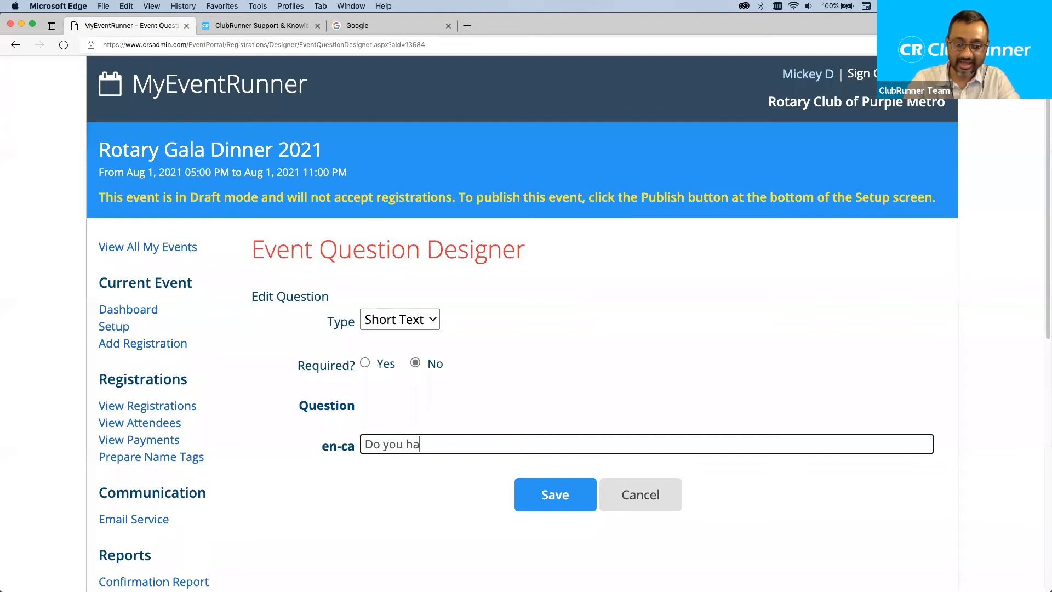
text(ve any food )
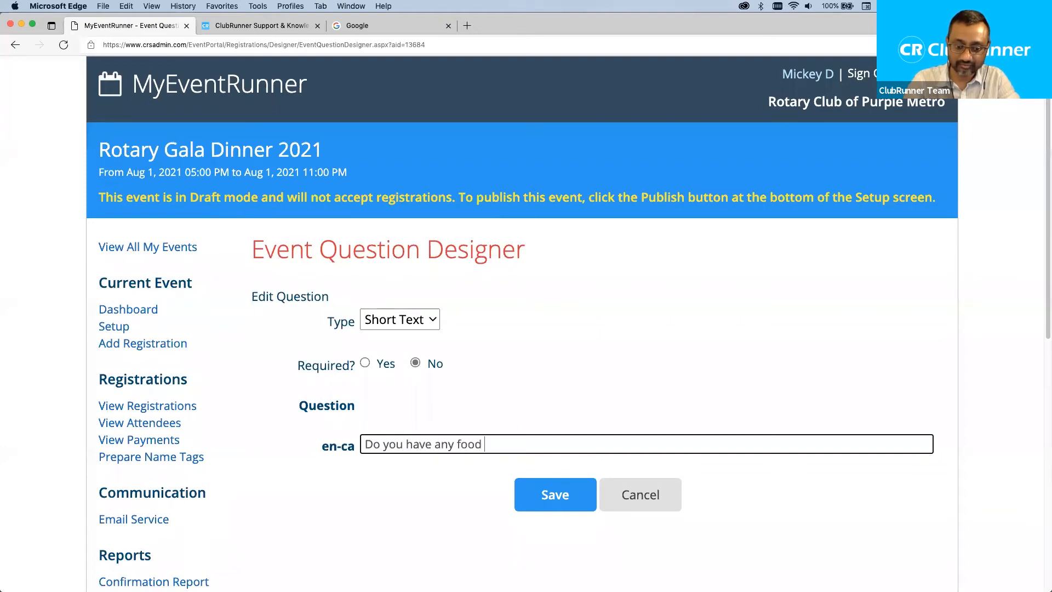
text(or spec)
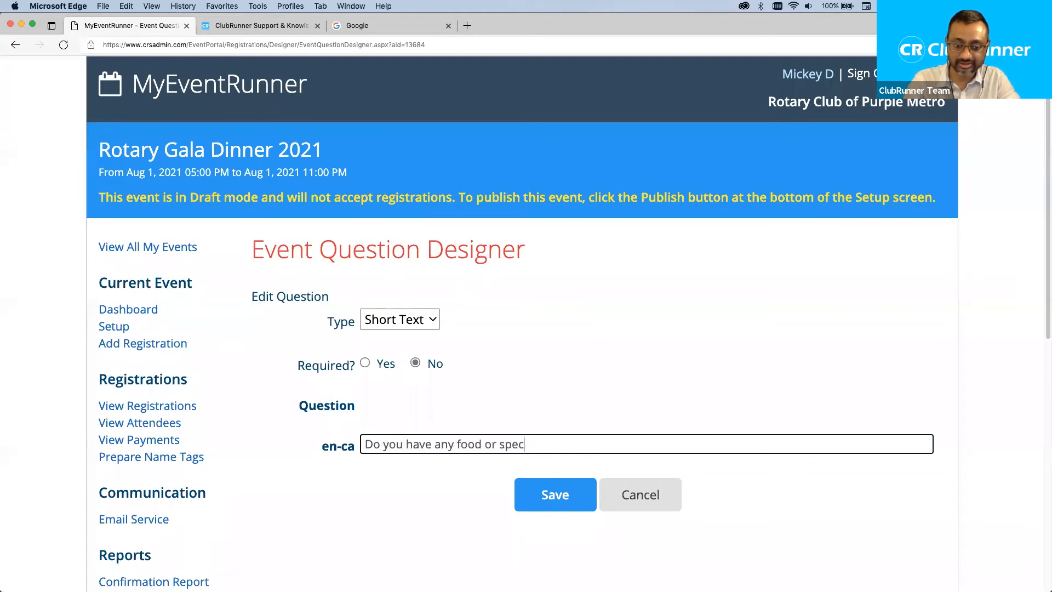
text(ial allergies?)
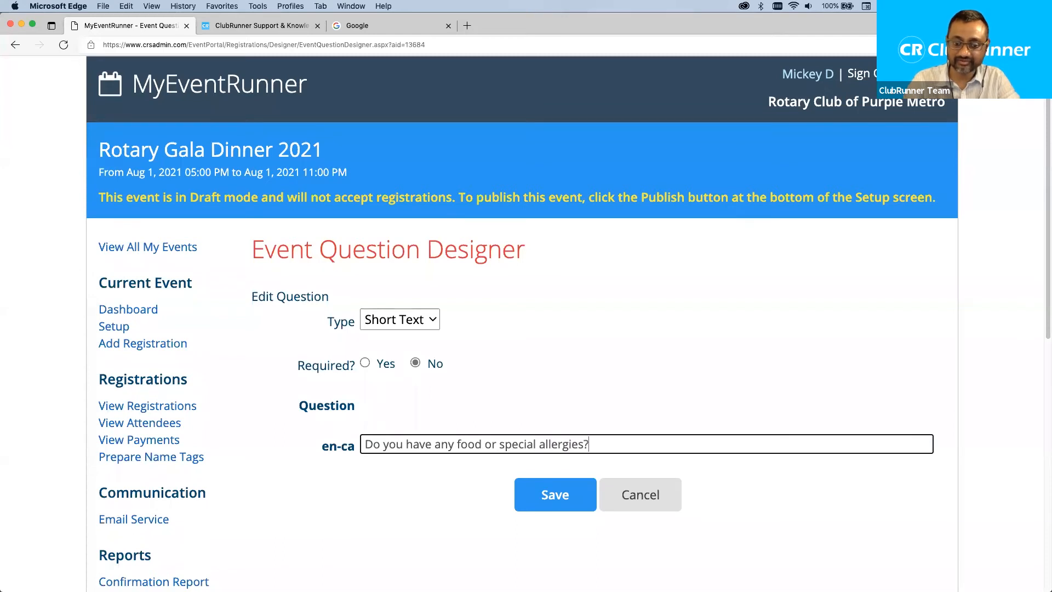
scroll(469, 439, down, 2)
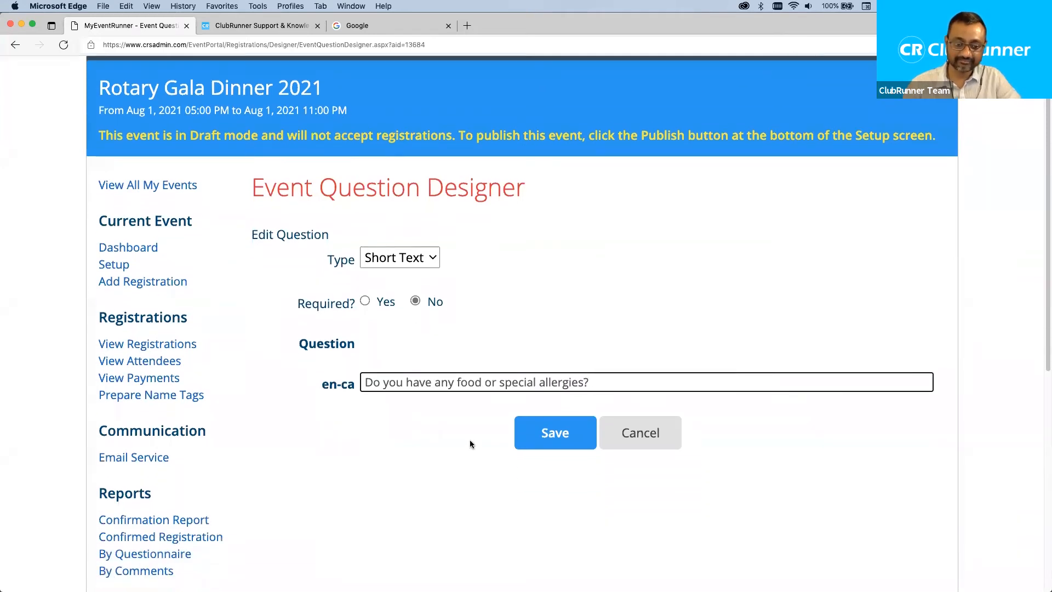
click(546, 434)
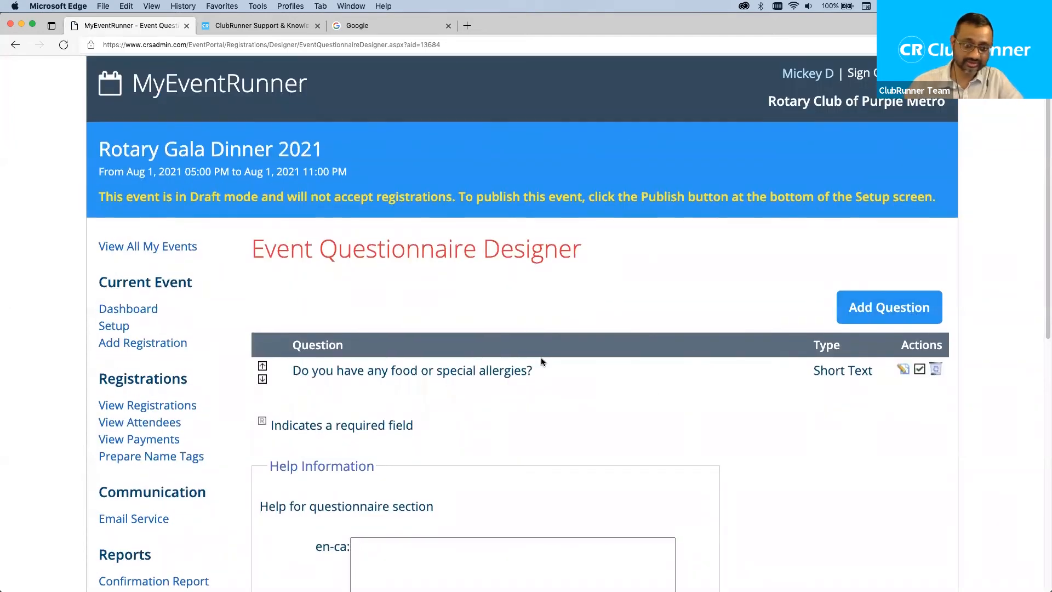
Open the Event AddOn Designer from the Form Designer sidebar, listing the Raffle Tickets add-on.
scroll(540, 357, down, 3)
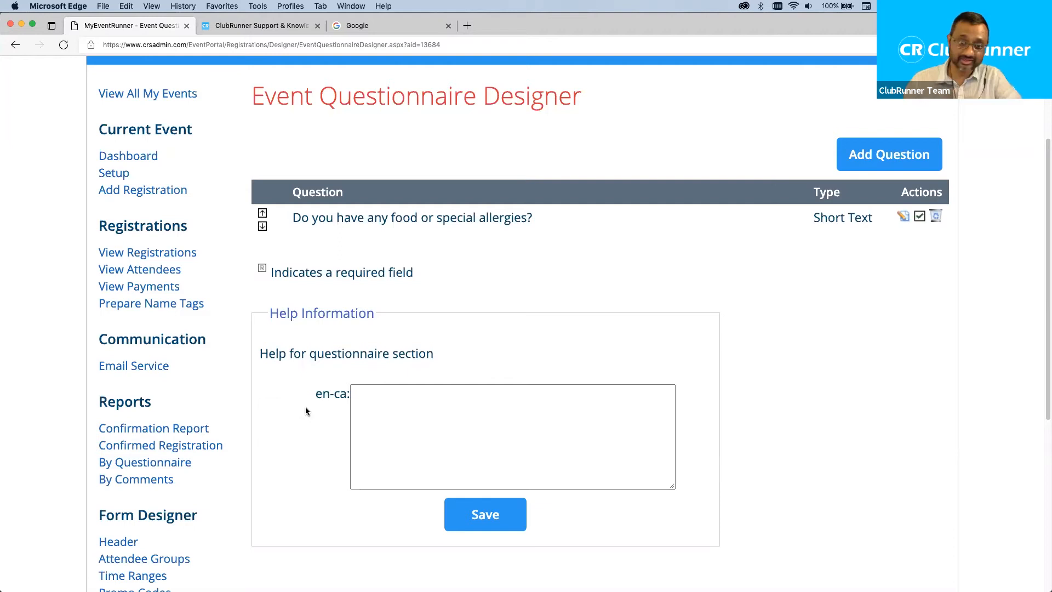
scroll(232, 447, down, 4)
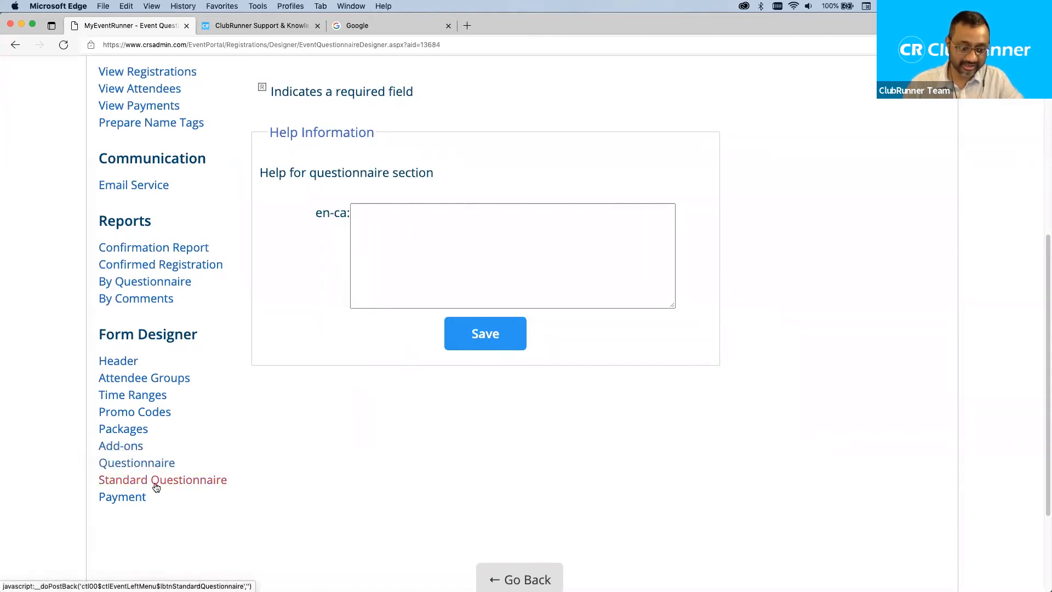
click(126, 446)
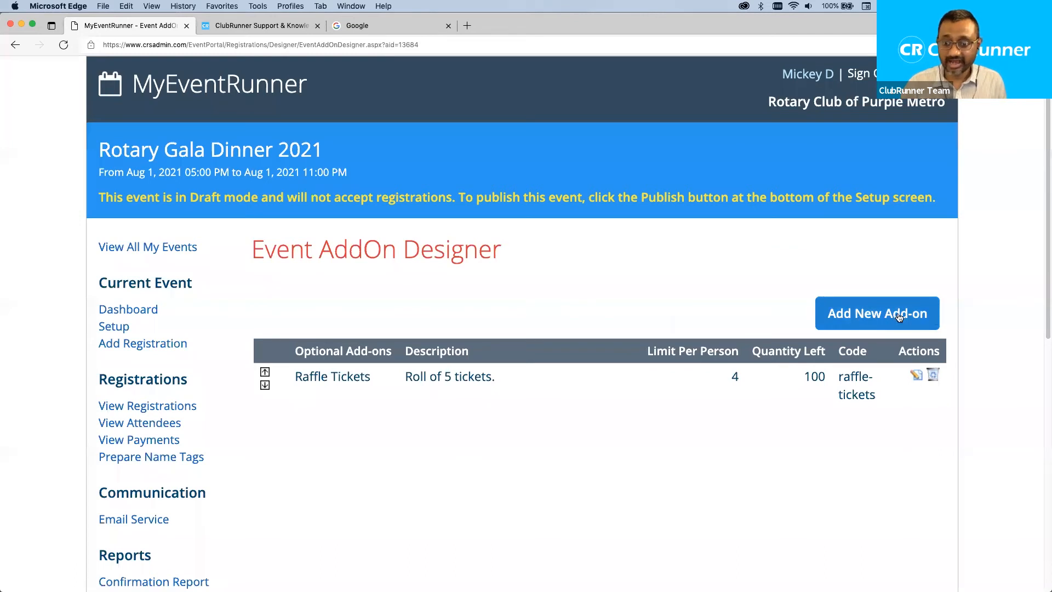
Add a new add-on named 'Club Credit card fee'.
click(881, 316)
scroll(493, 317, down, 5)
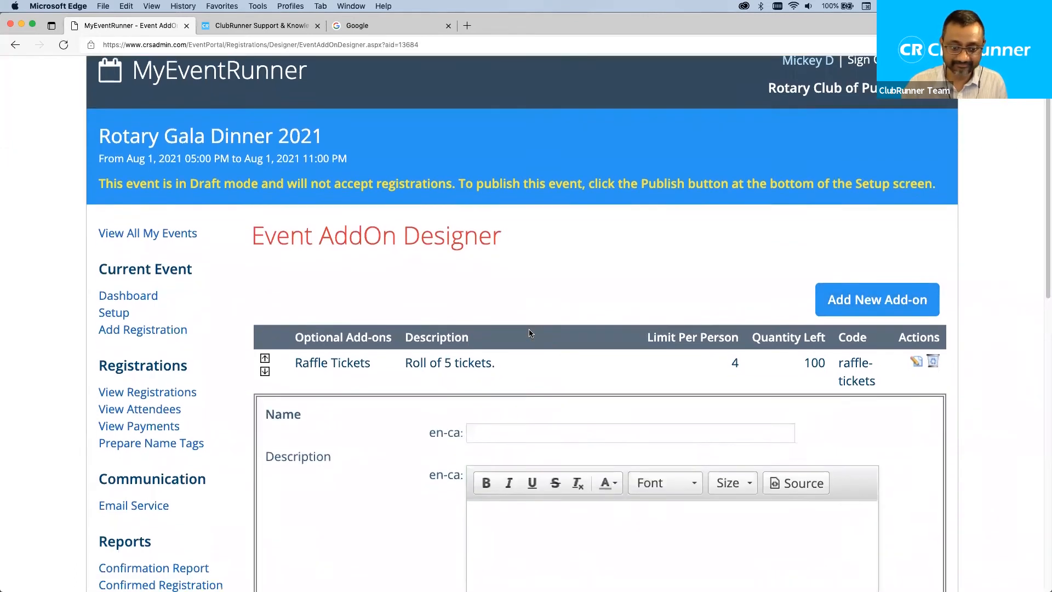
click(503, 243)
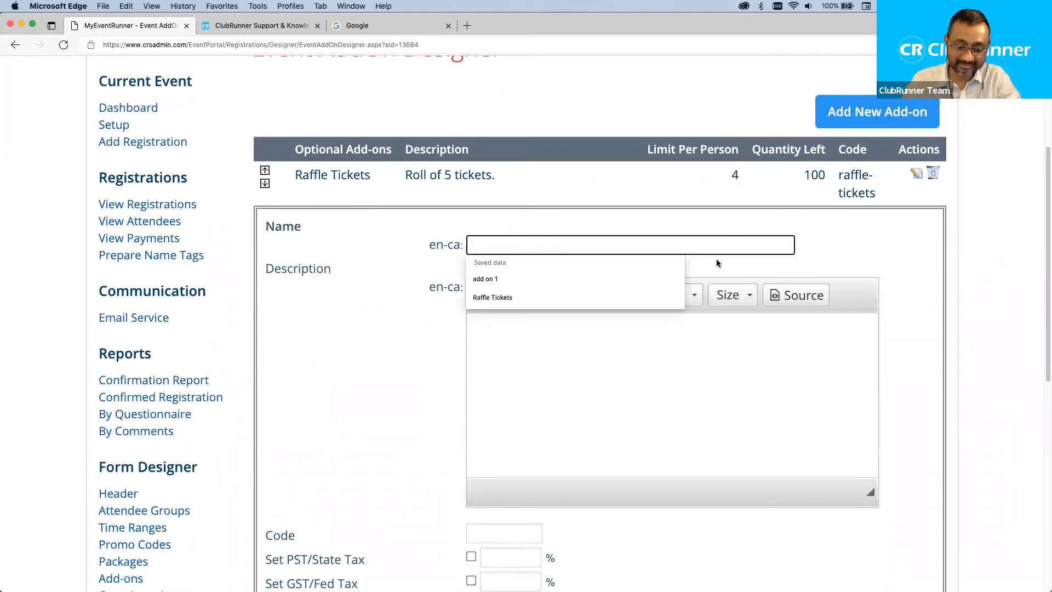
text(Credit card fee)
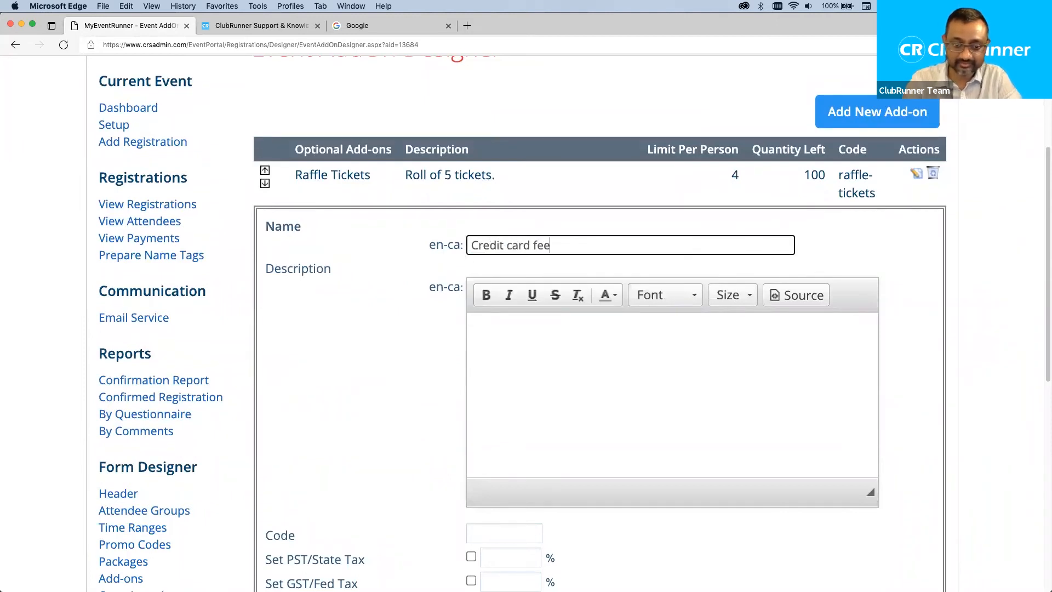
click(473, 246)
text(Club)
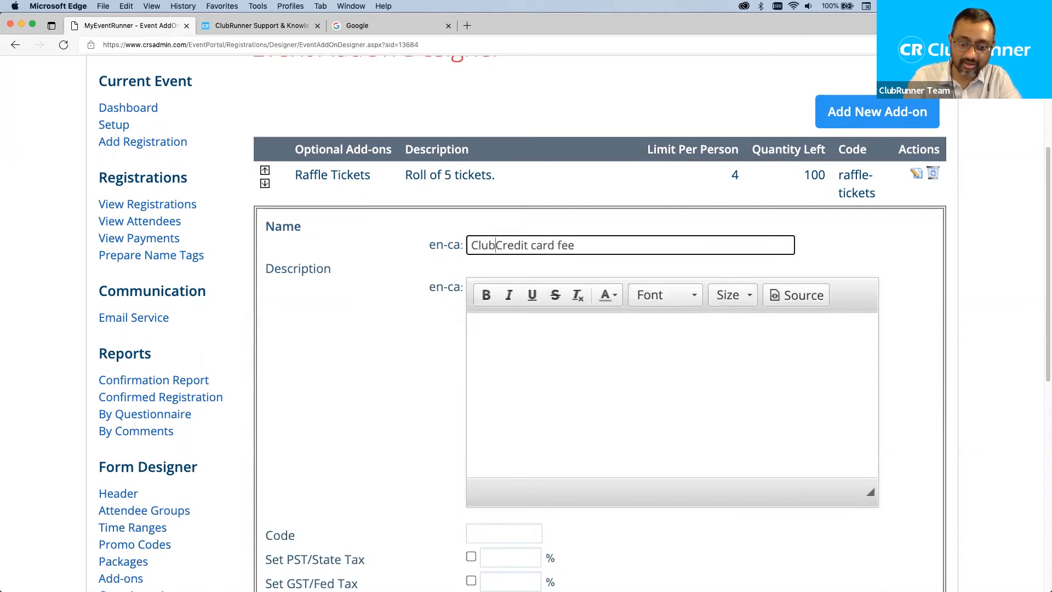
Describe the add-on as asking registrants to consider paying the club's credit card fee.
click(566, 387)
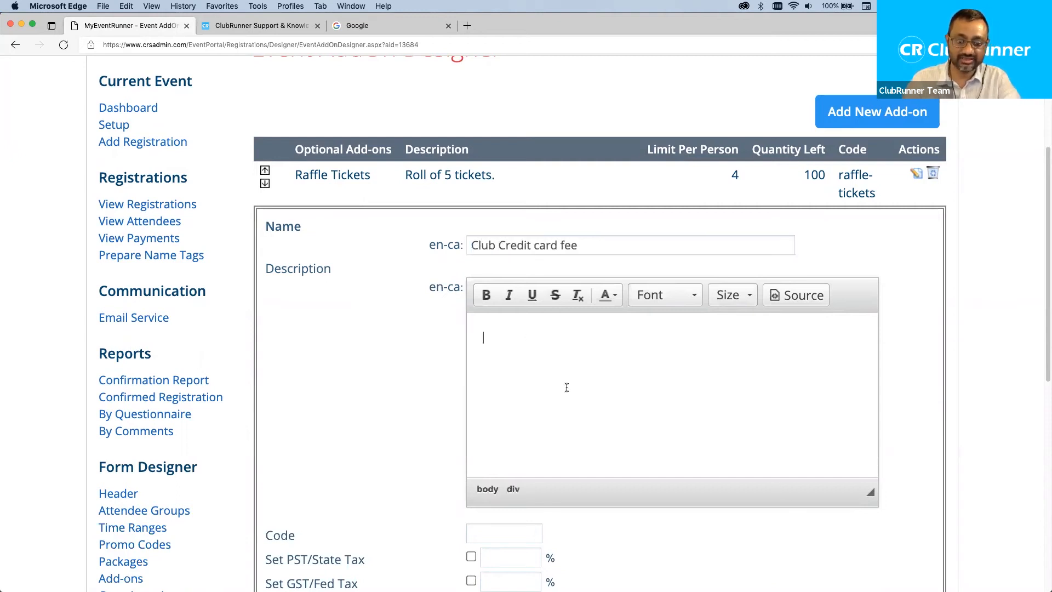
text(Plase)
key(BackSpace)
key(BackSpace)
key(BackSpace)
key(BackSpace)
text(ease consider paying the club's credit card fee.  By choosing this, you will be abl)
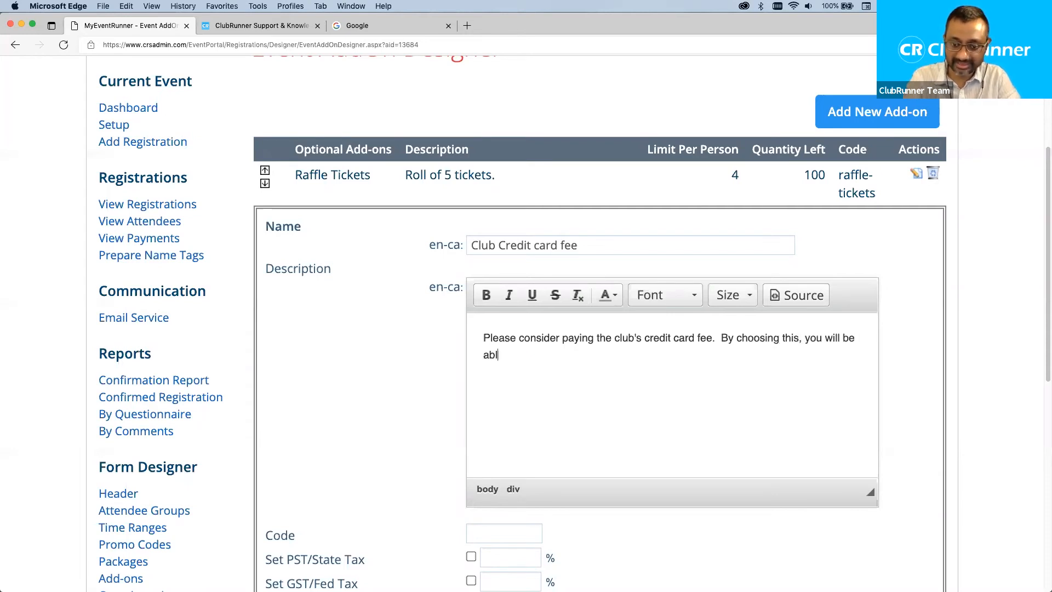
text(e to co)
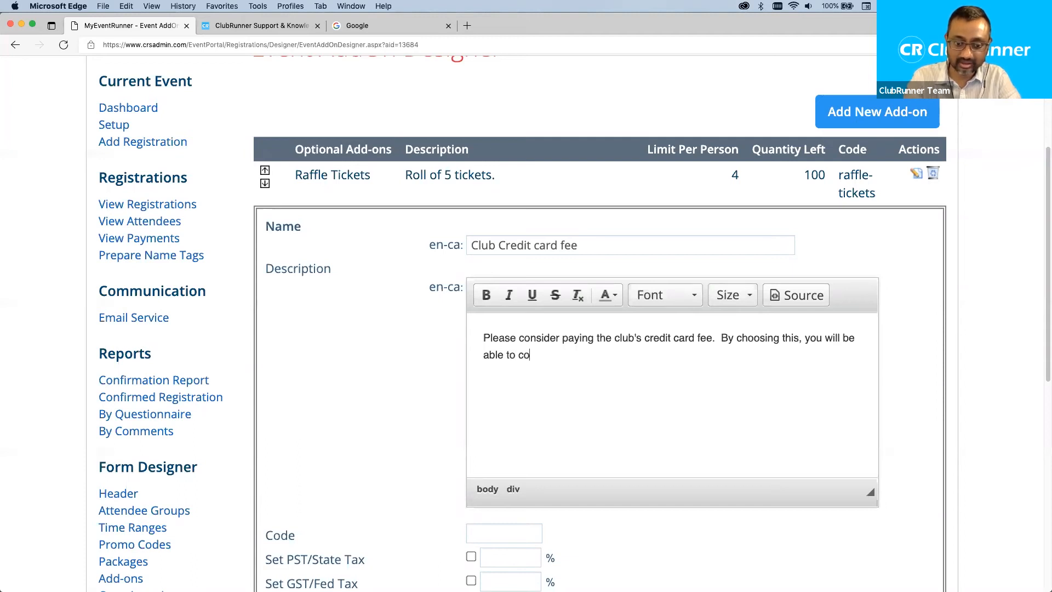
text(ver our club's )
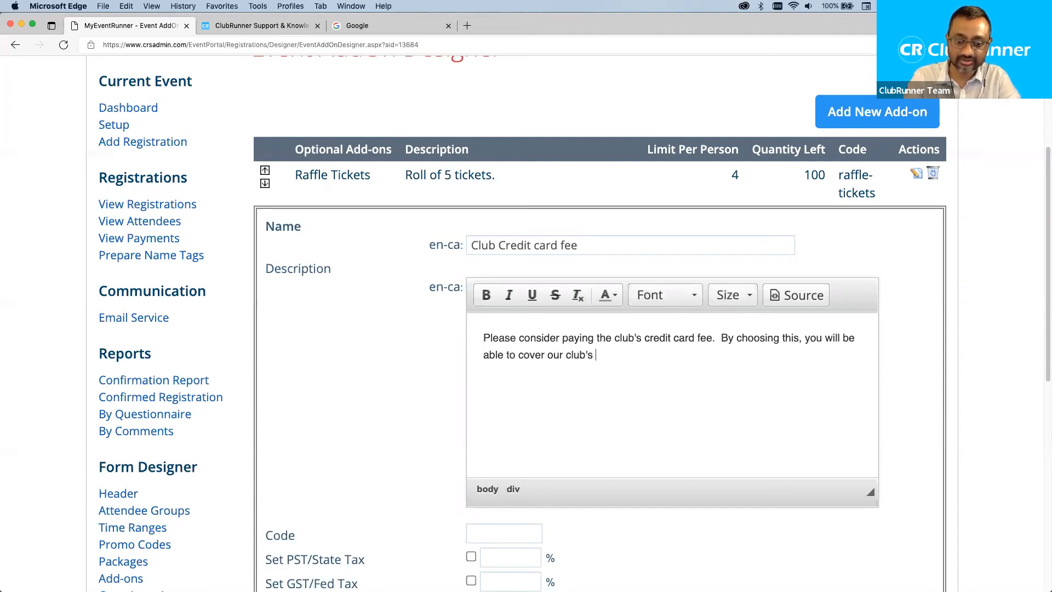
text(credit card cost.)
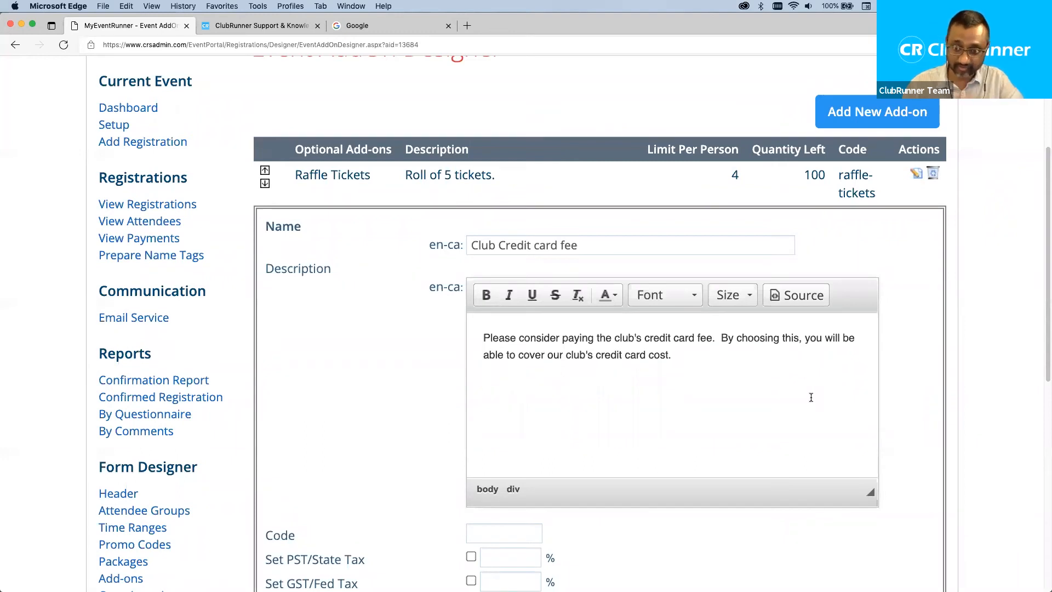
drag(695, 359, 472, 331)
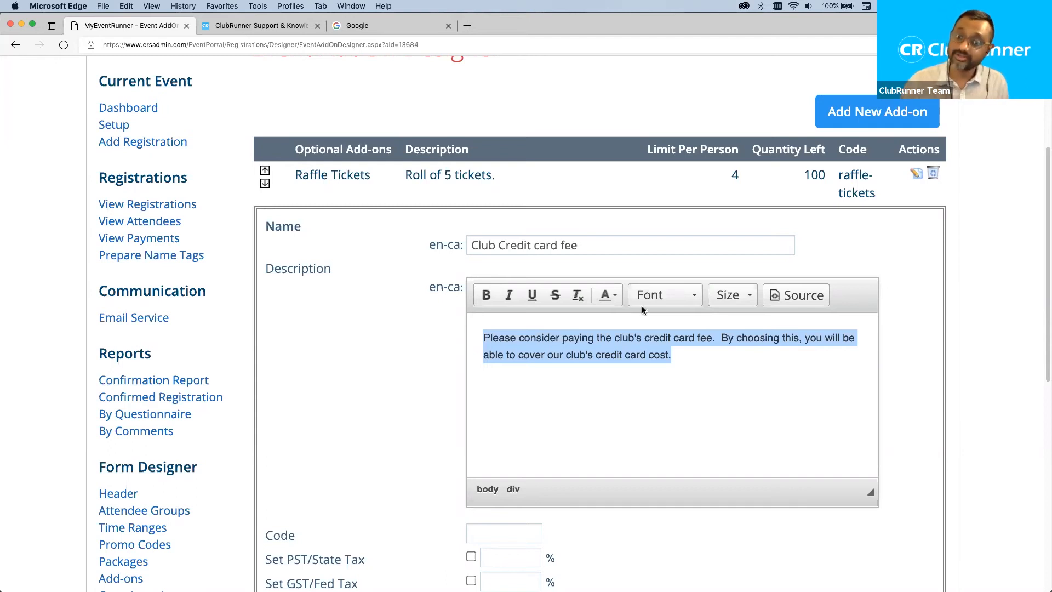
click(823, 393)
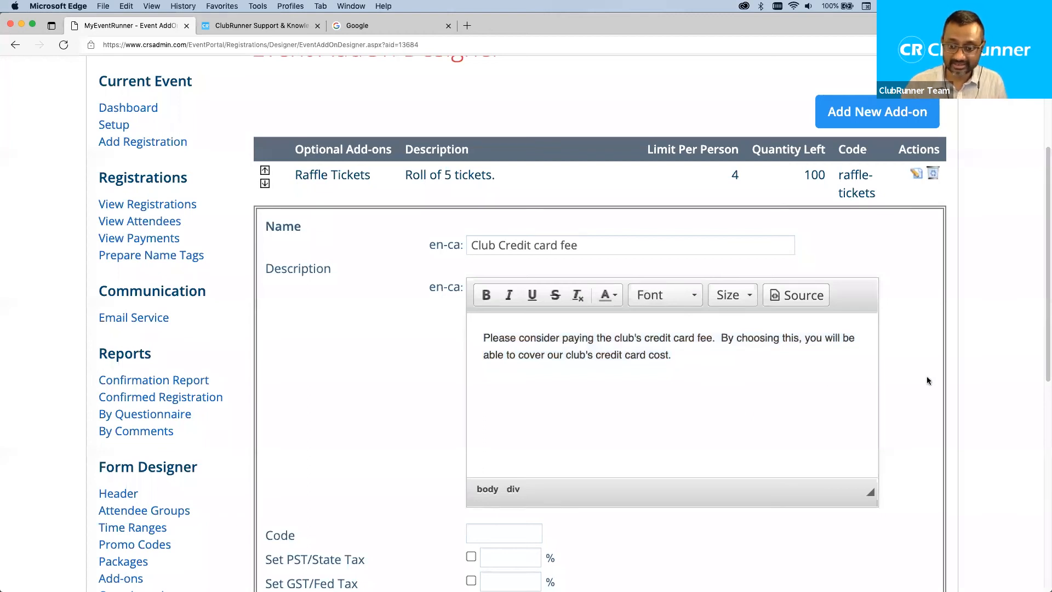
scroll(926, 377, down, 5)
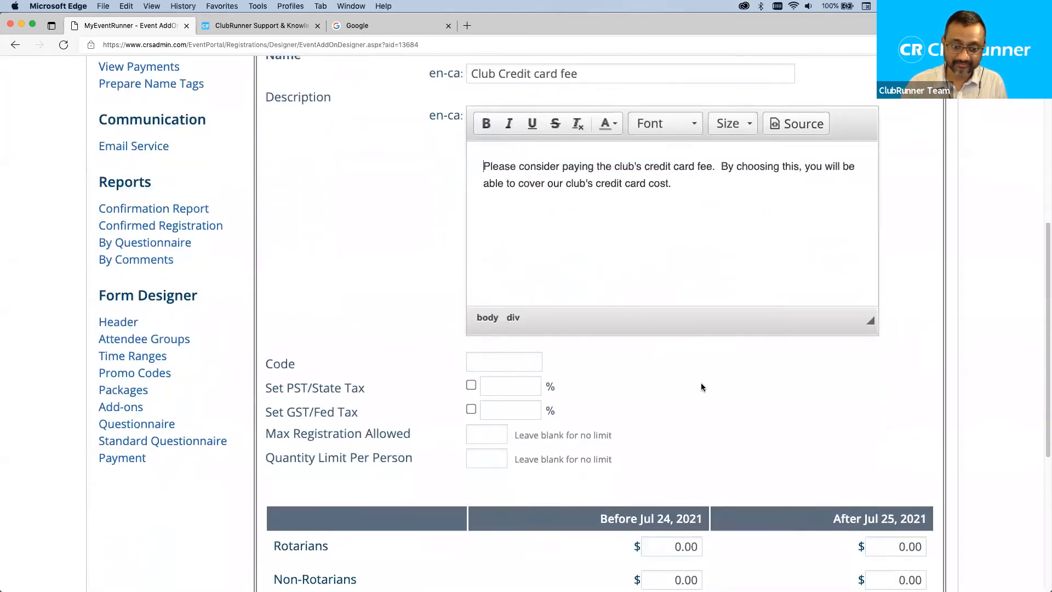
click(505, 365)
Set code cc-fee, leave Max Registration Allowed empty, and set Quantity Limit Per Person to 1.
text(cc-fee)
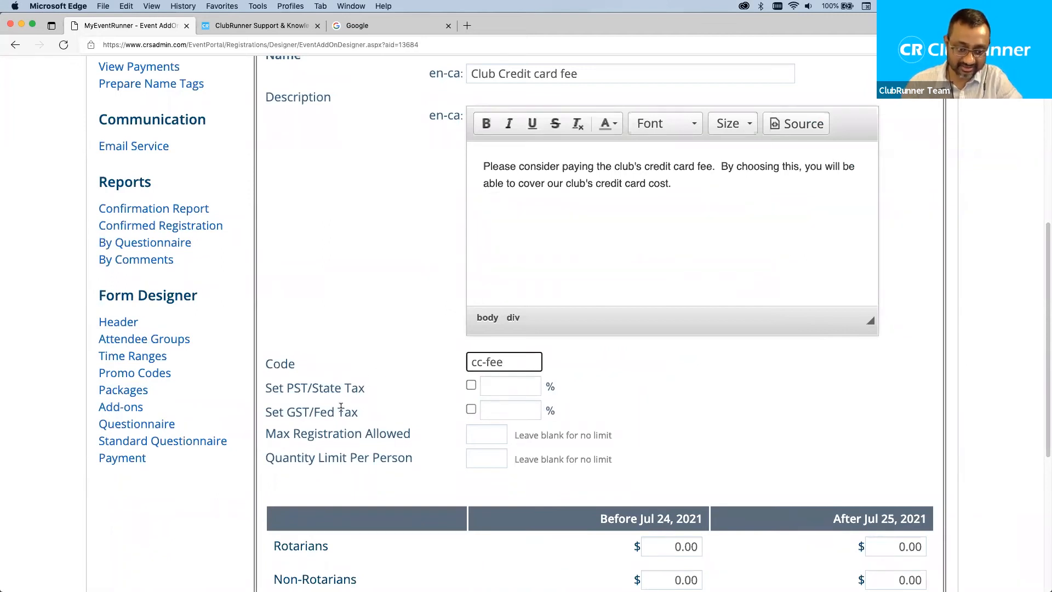
click(501, 431)
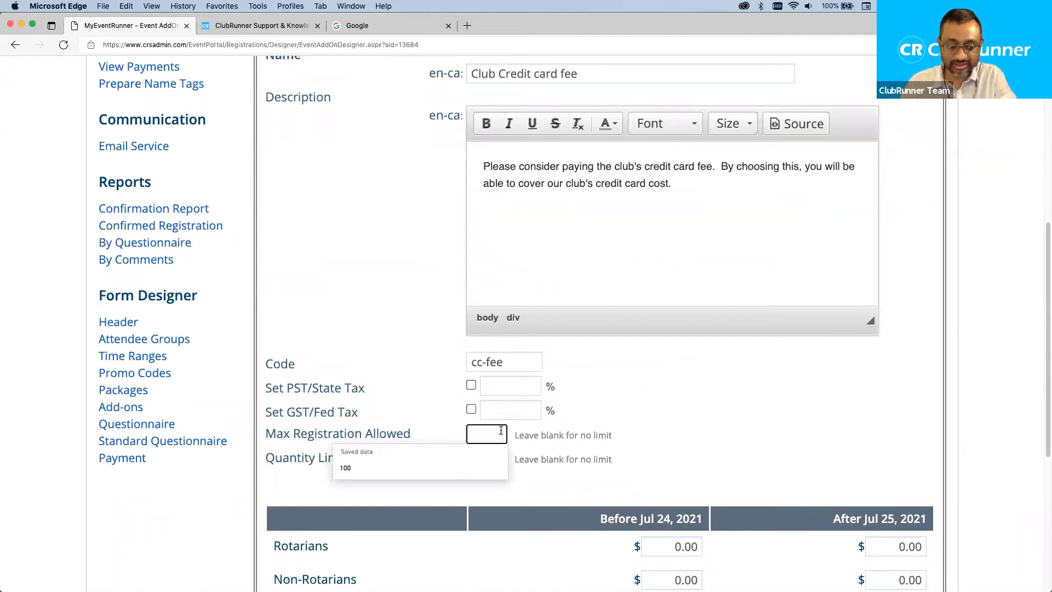
text(1)
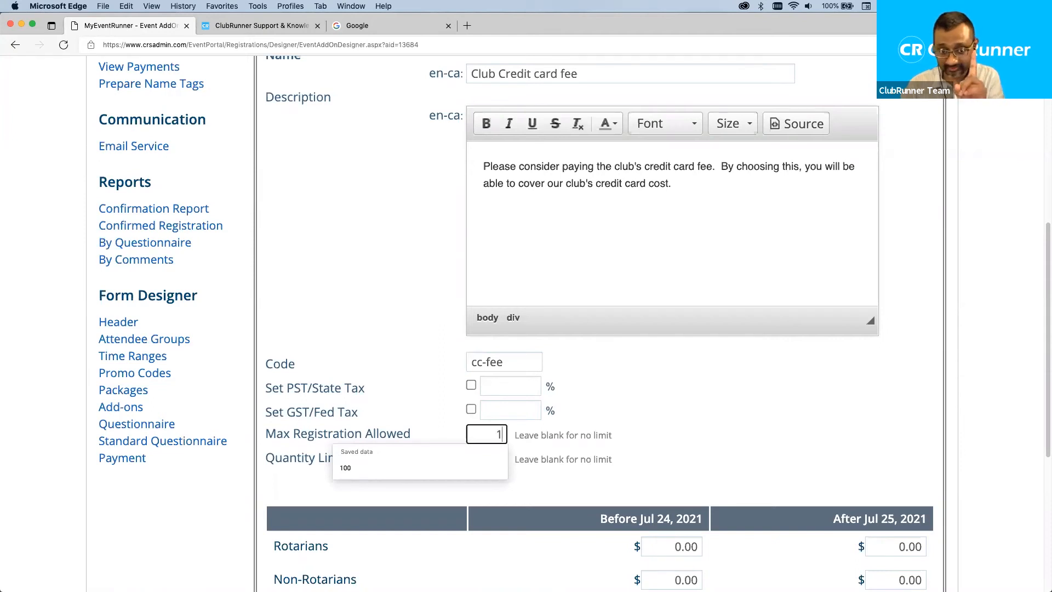
double_click(487, 434)
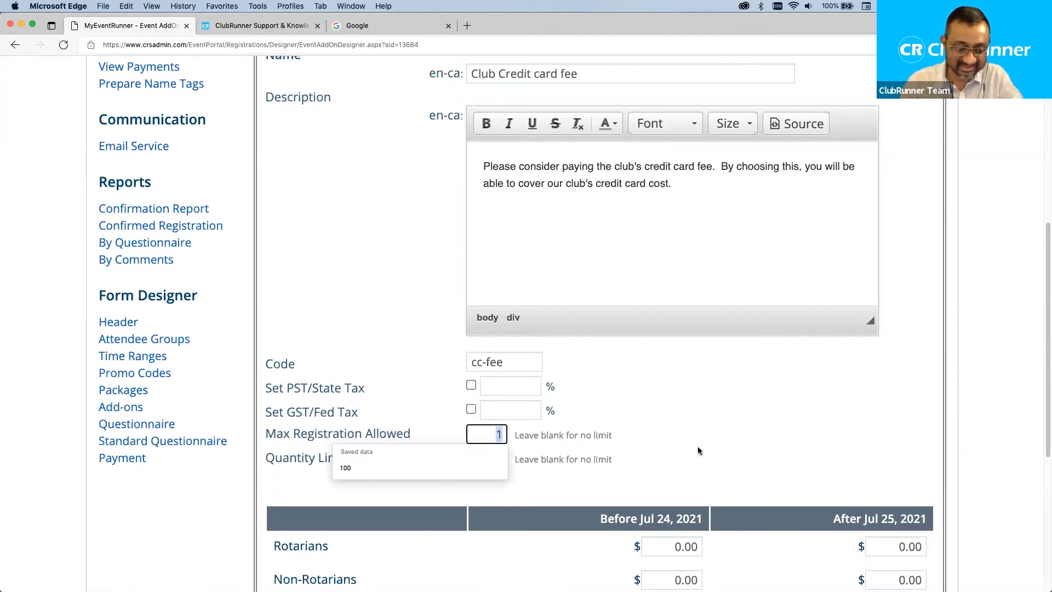
key(BackSpace)
click(719, 442)
drag(430, 436, 417, 465)
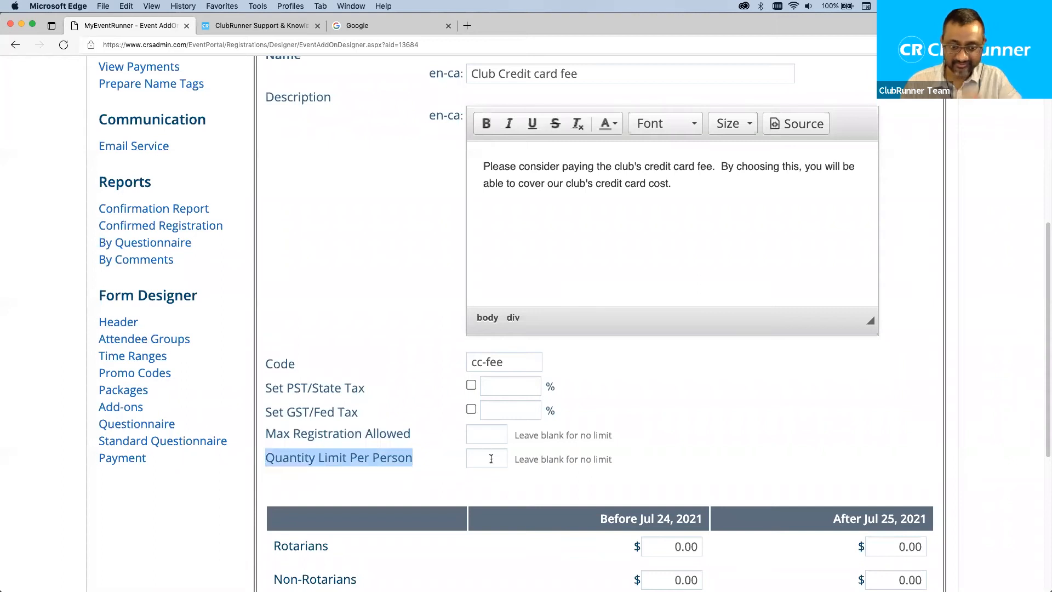
click(491, 459)
text(1)
click(652, 439)
drag(416, 456, 267, 457)
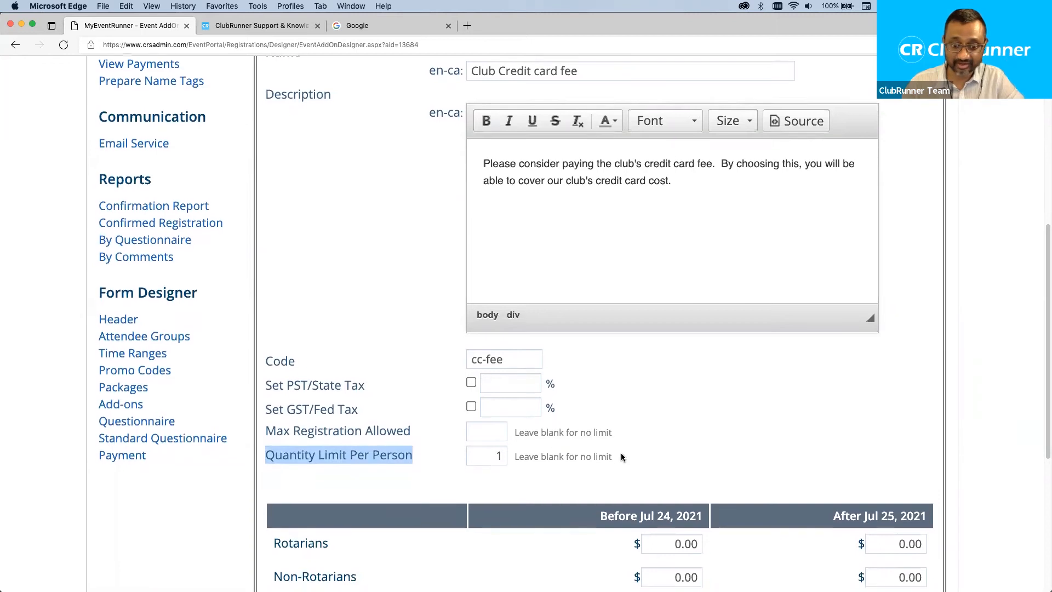
scroll(620, 452, down, 2)
scroll(480, 504, down, 1)
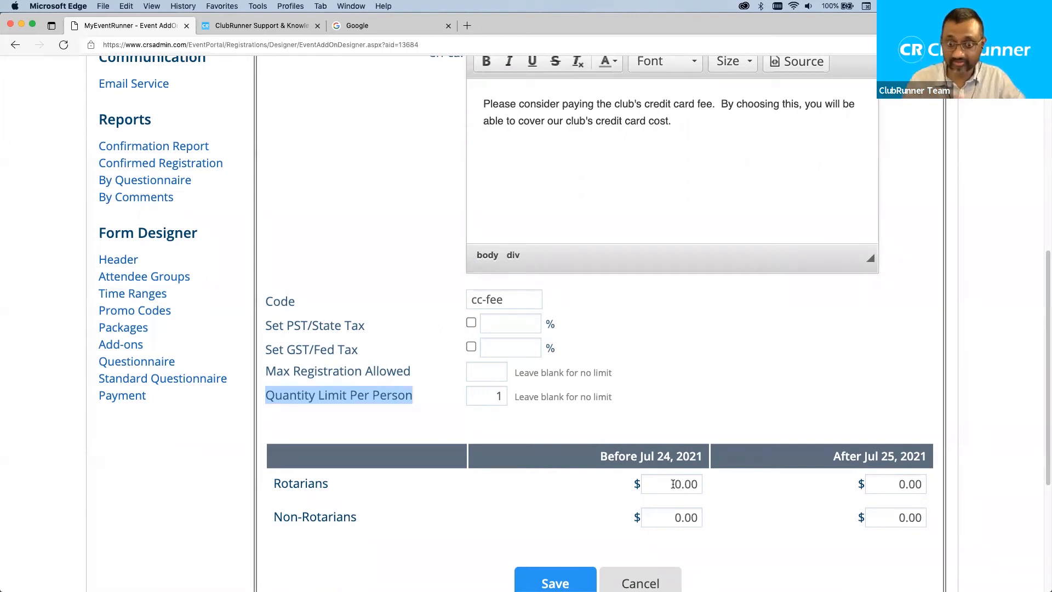
Price the add-on at 5 for Rotarians and Non-Rotarians, before Jul 24 and after Jul 25.
click(672, 484)
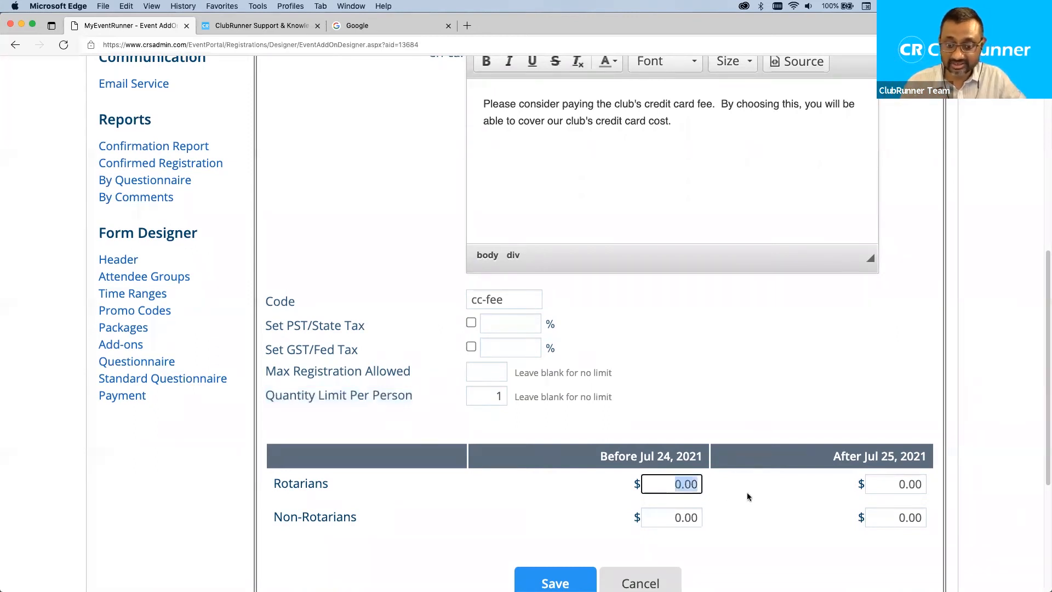
text(5)
key(Tab)
text(5)
click(899, 484)
text(5)
click(906, 518)
text(5)
click(992, 518)
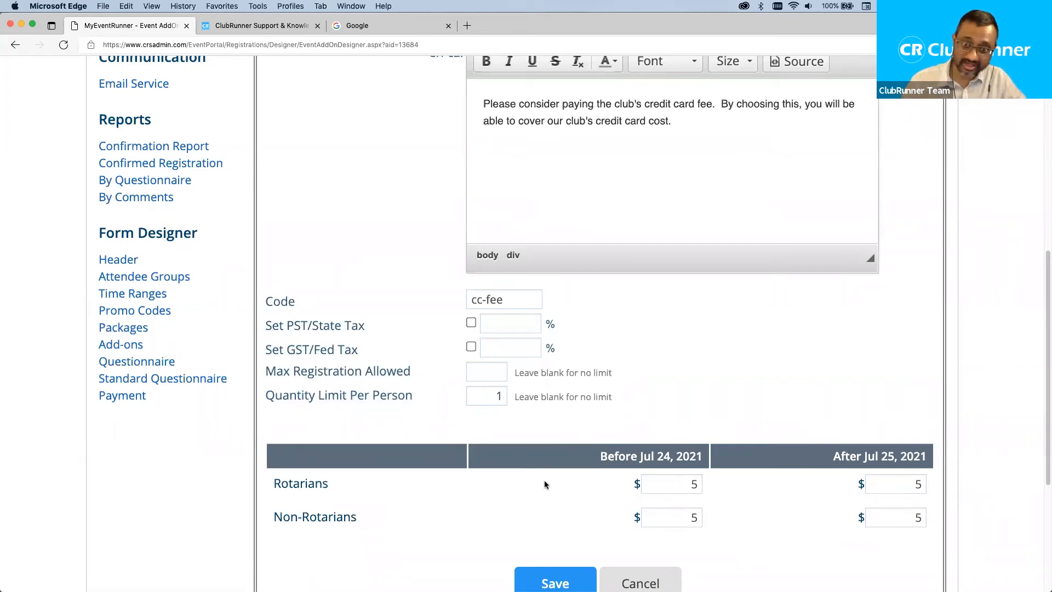
Save the Club Credit card fee add-on to the event's add-on list.
scroll(478, 497, down, 1)
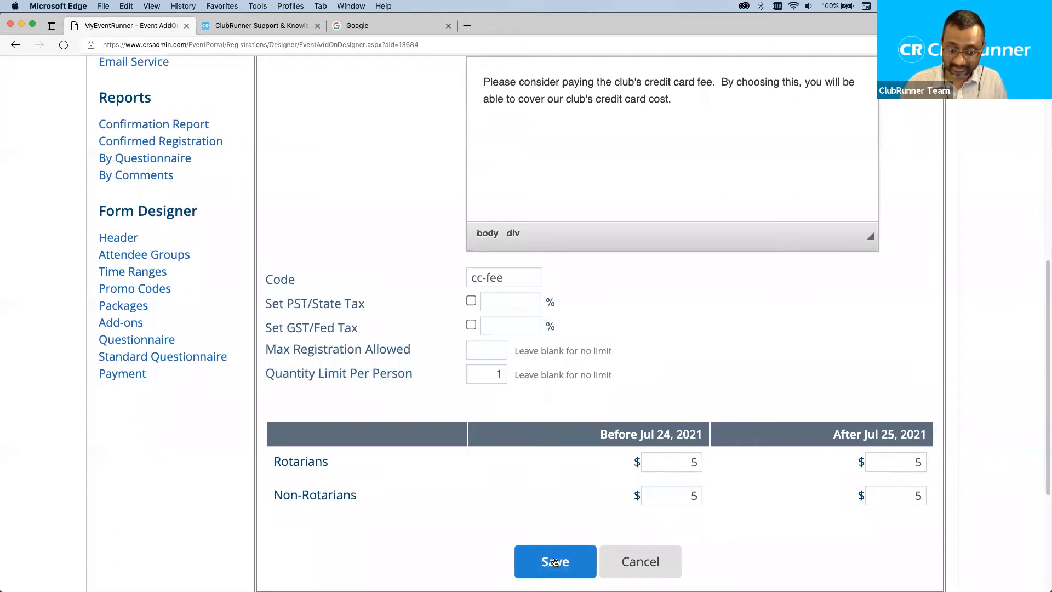
click(570, 554)
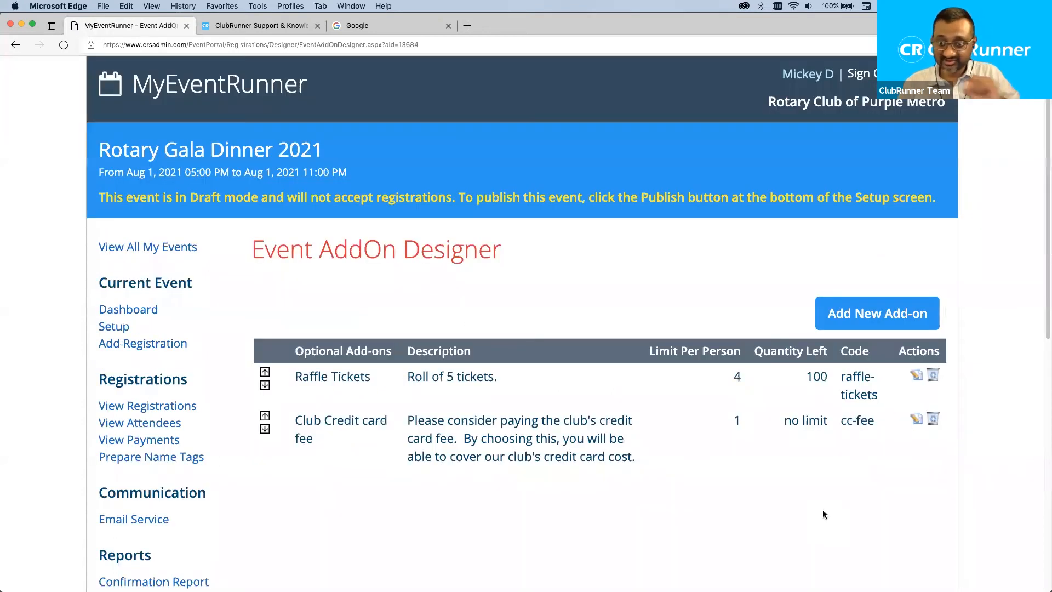
scroll(652, 465, down, 1)
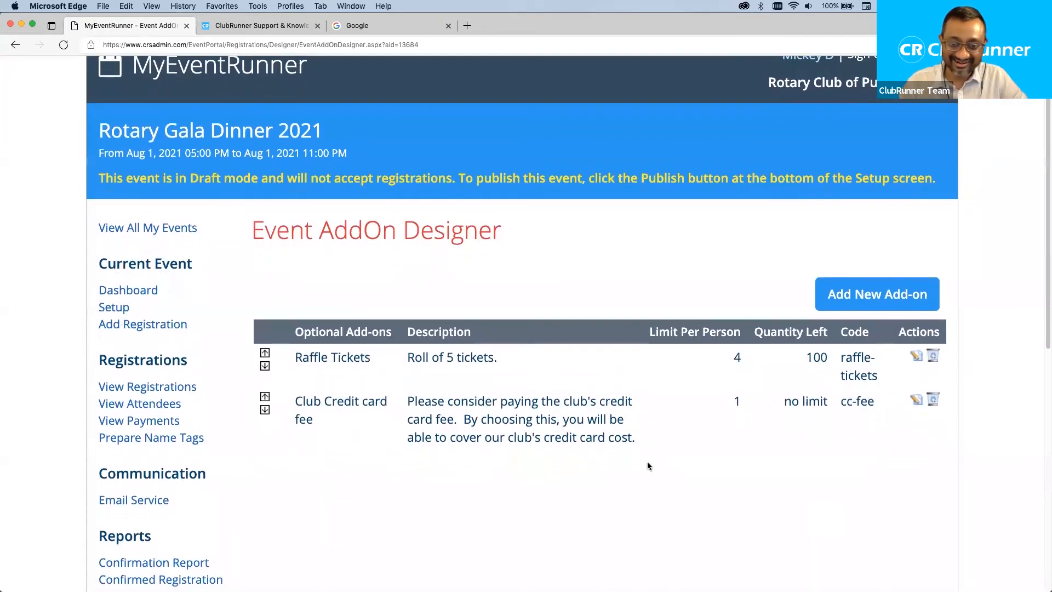
scroll(640, 465, down, 5)
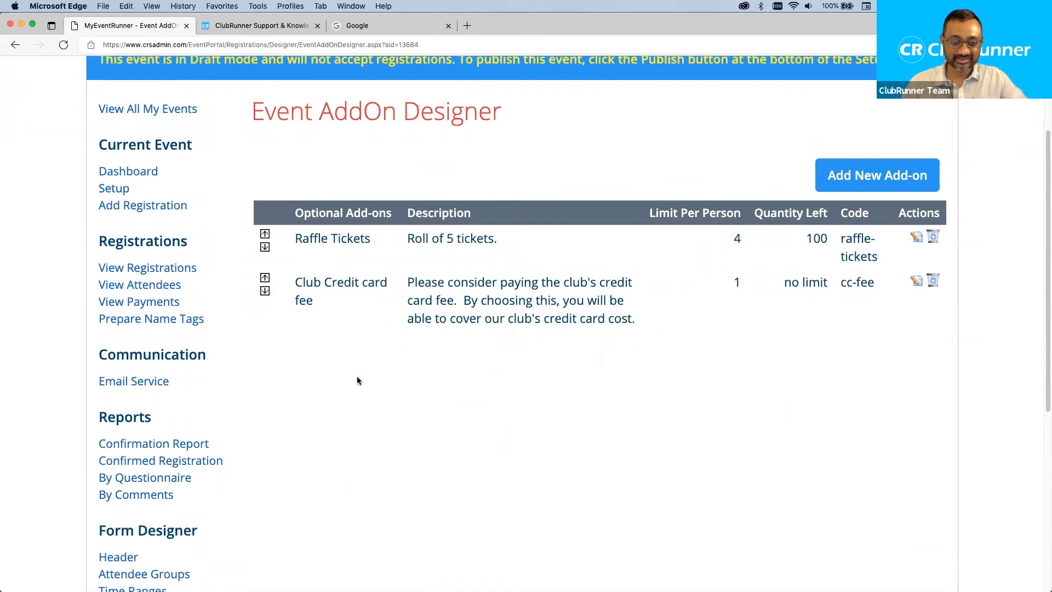
scroll(356, 378, down, 10)
click(121, 450)
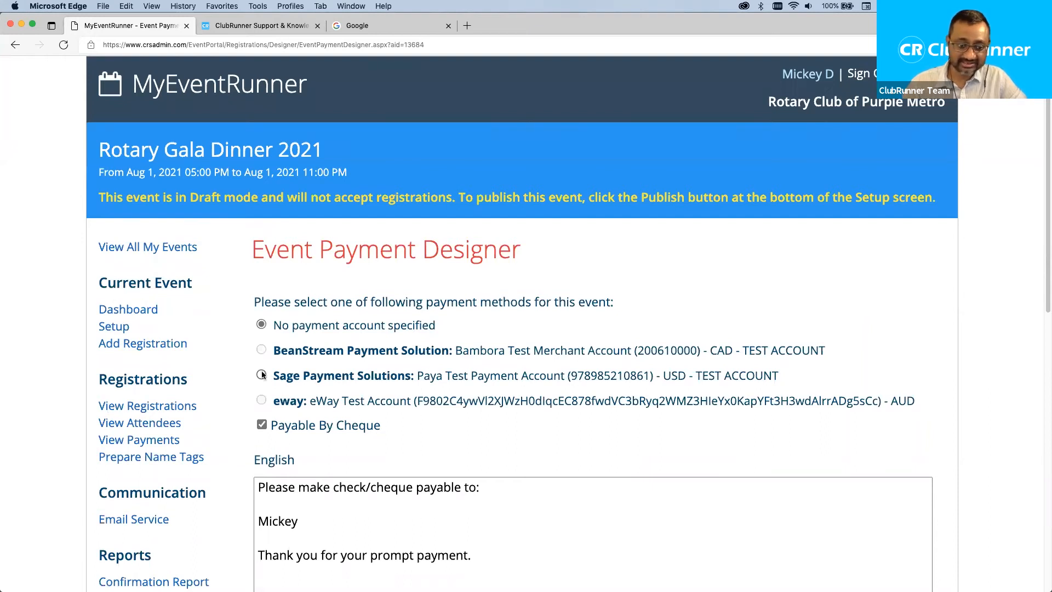
Save Sage Payment Solutions as the gala's payment account, keeping cheque payment enabled.
scroll(209, 446, down, 6)
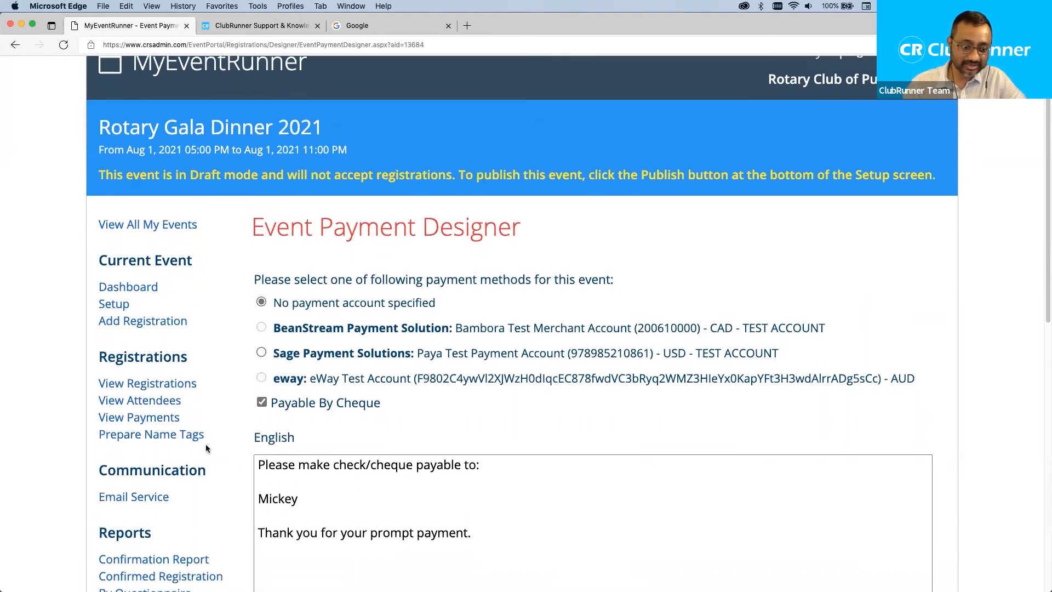
scroll(261, 407, up, 4)
scroll(262, 411, up, 3)
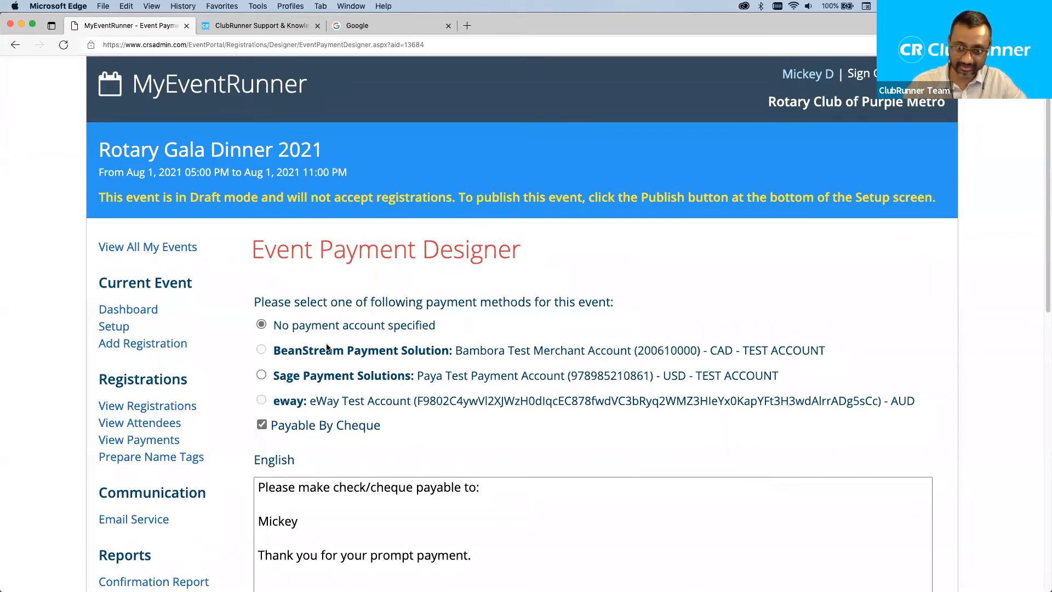
drag(268, 376, 385, 378)
click(262, 374)
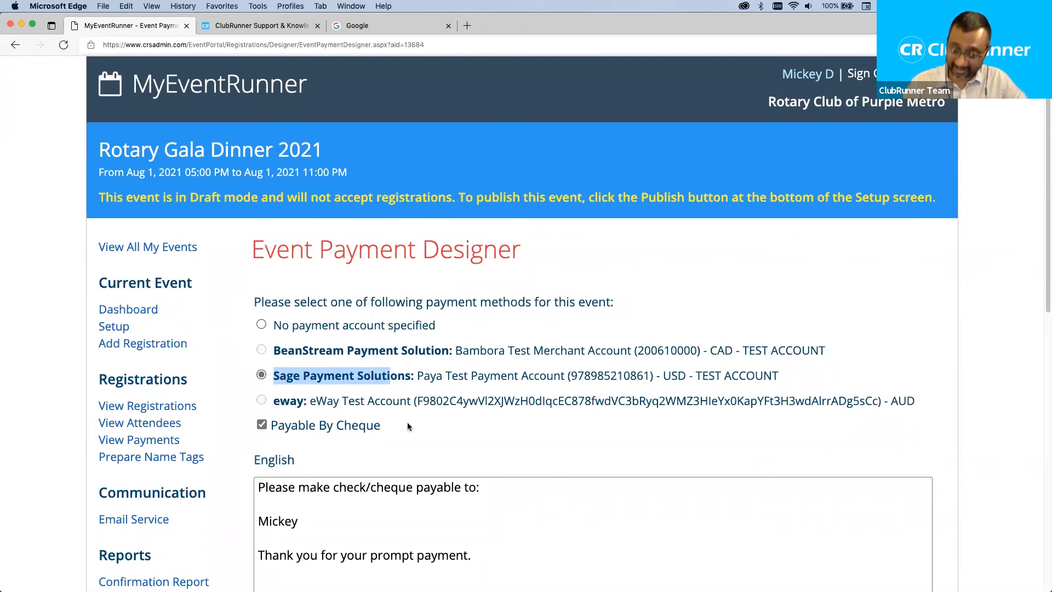
scroll(409, 422, down, 3)
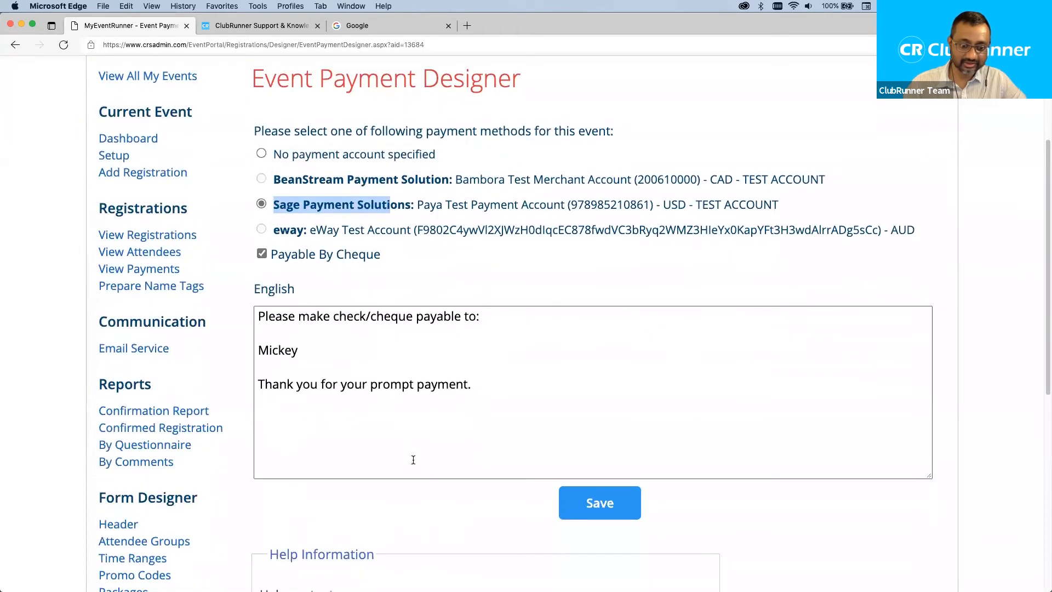
scroll(413, 459, down, 2)
click(599, 375)
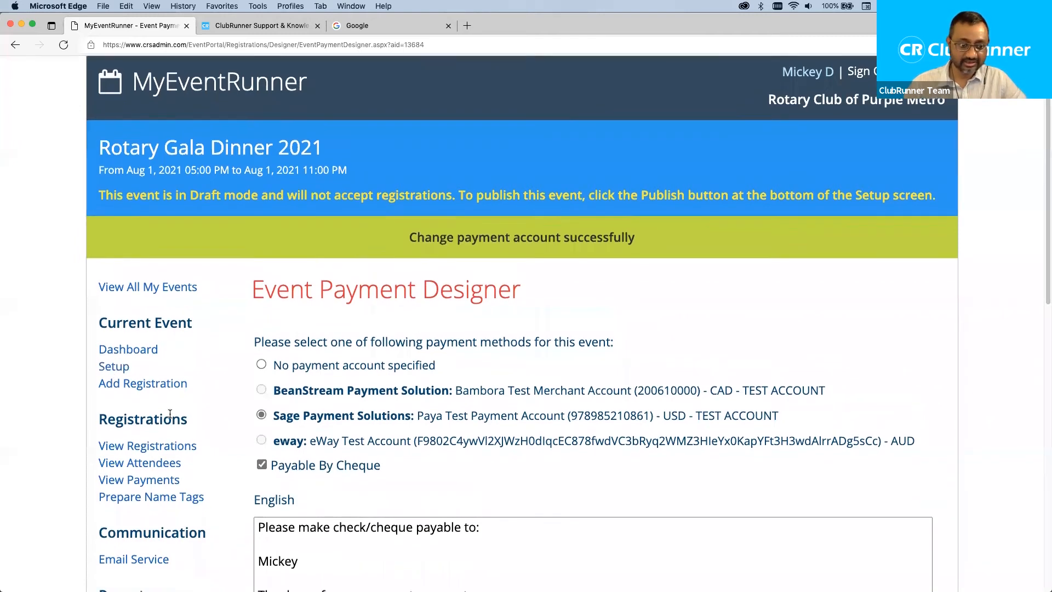
scroll(241, 402, down, 1)
scroll(193, 371, down, 1)
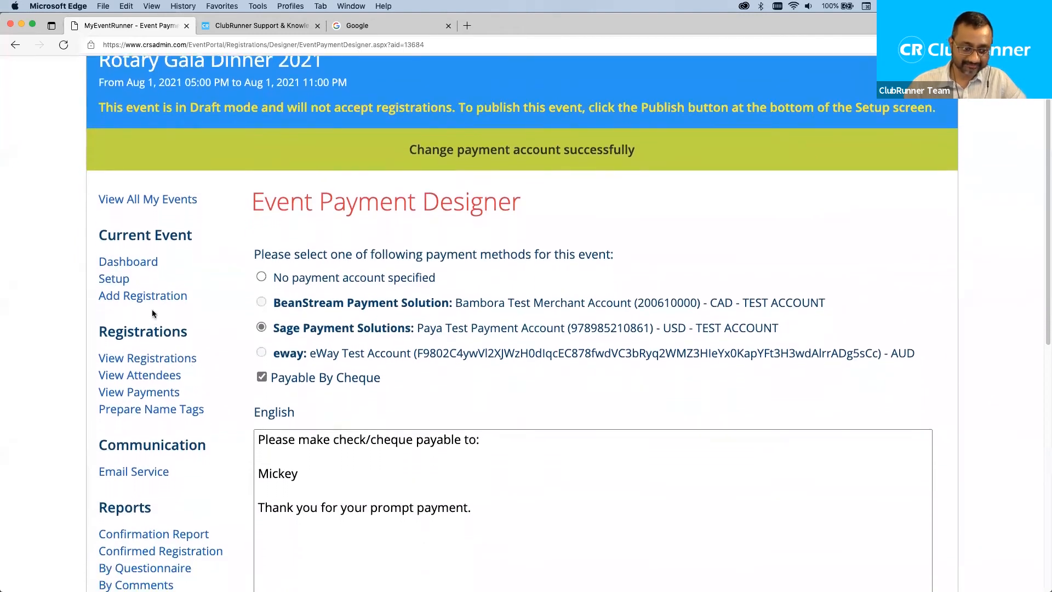
Review the gala's Setup details down to Step 3: Publish and start publishing the event.
click(127, 281)
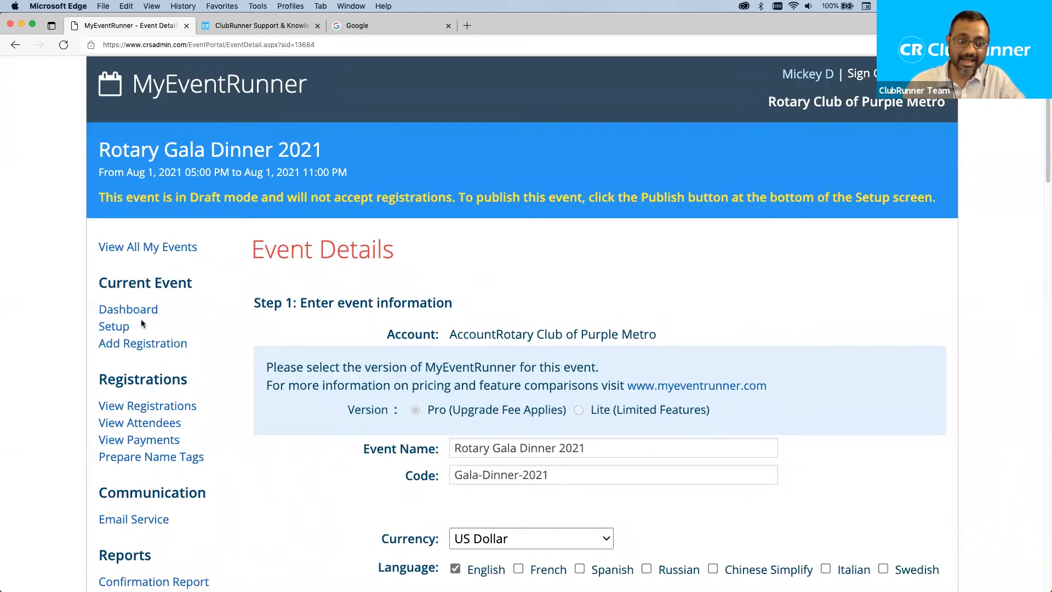
scroll(499, 319, down, 2)
scroll(499, 317, down, 3)
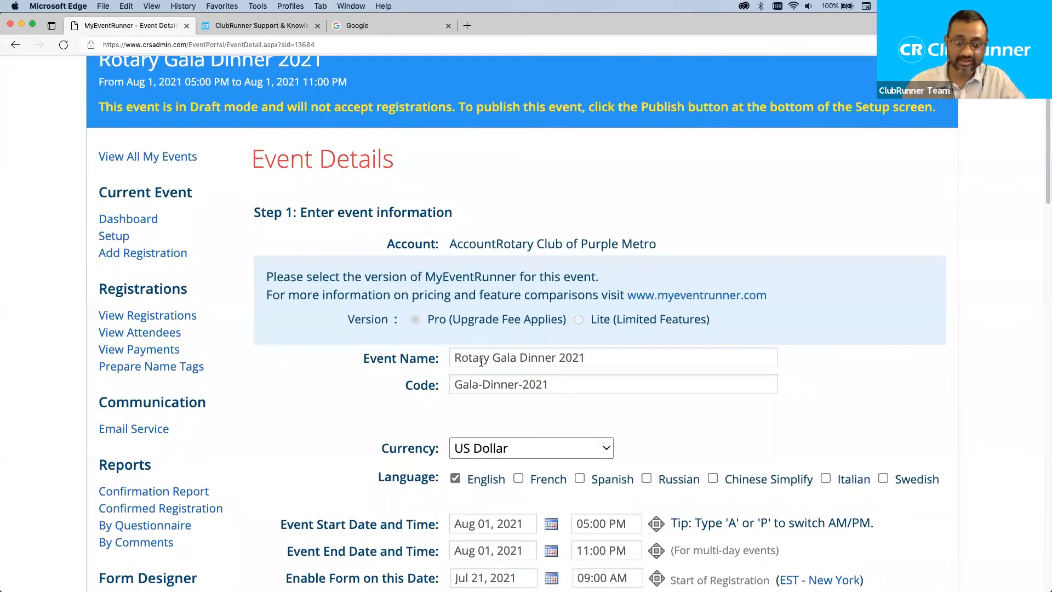
scroll(295, 433, down, 1)
scroll(295, 433, down, 12)
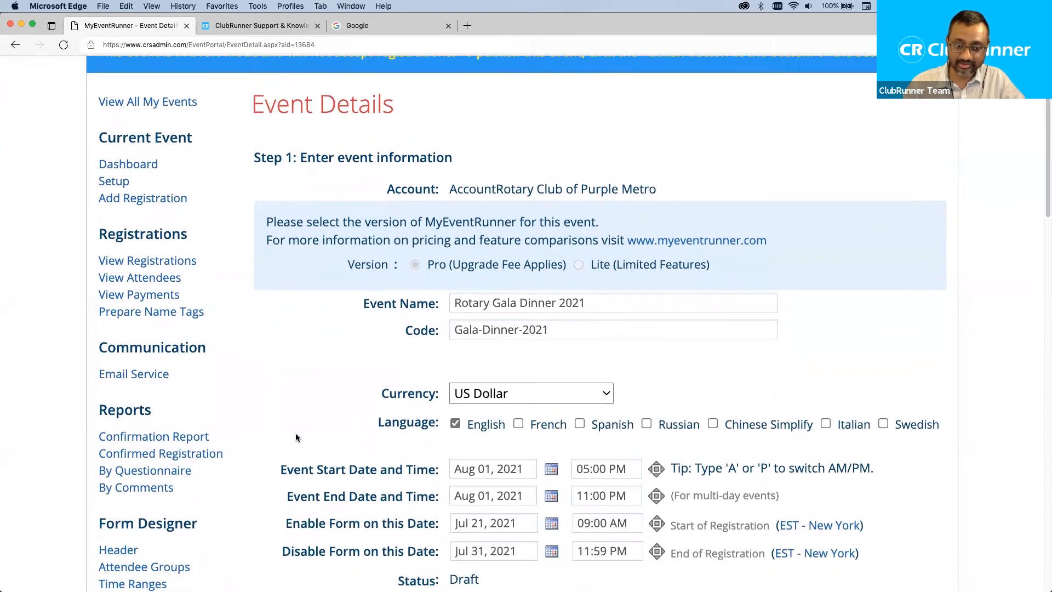
scroll(295, 432, down, 8)
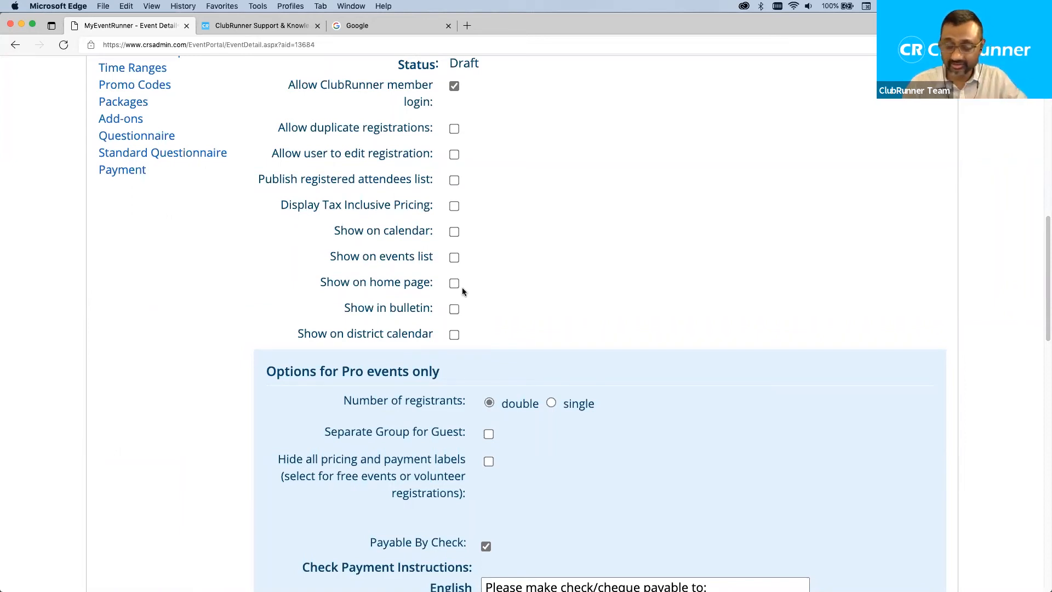
scroll(462, 287, down, 4)
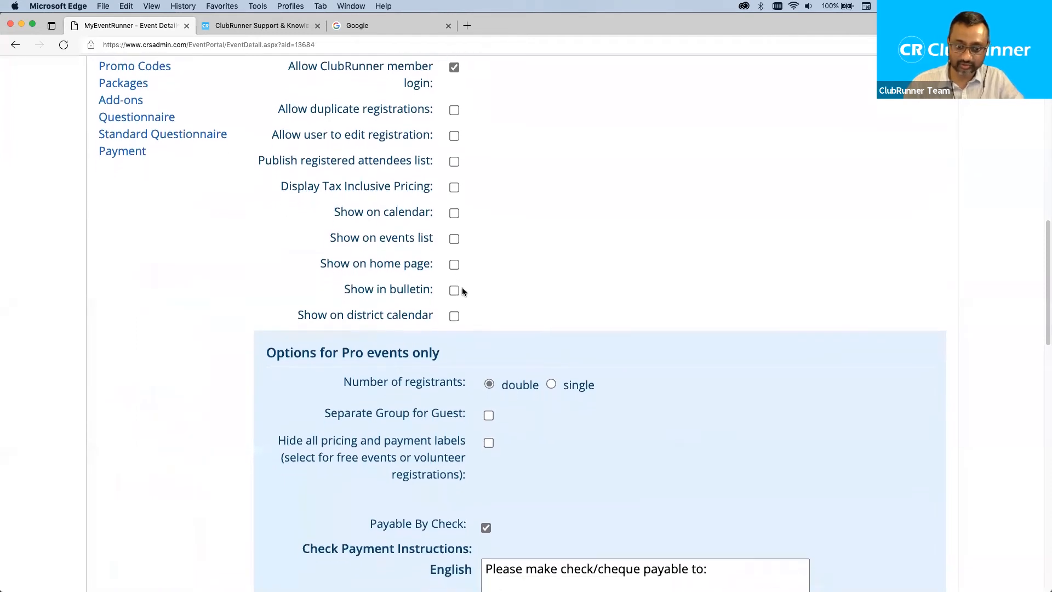
scroll(463, 290, down, 20)
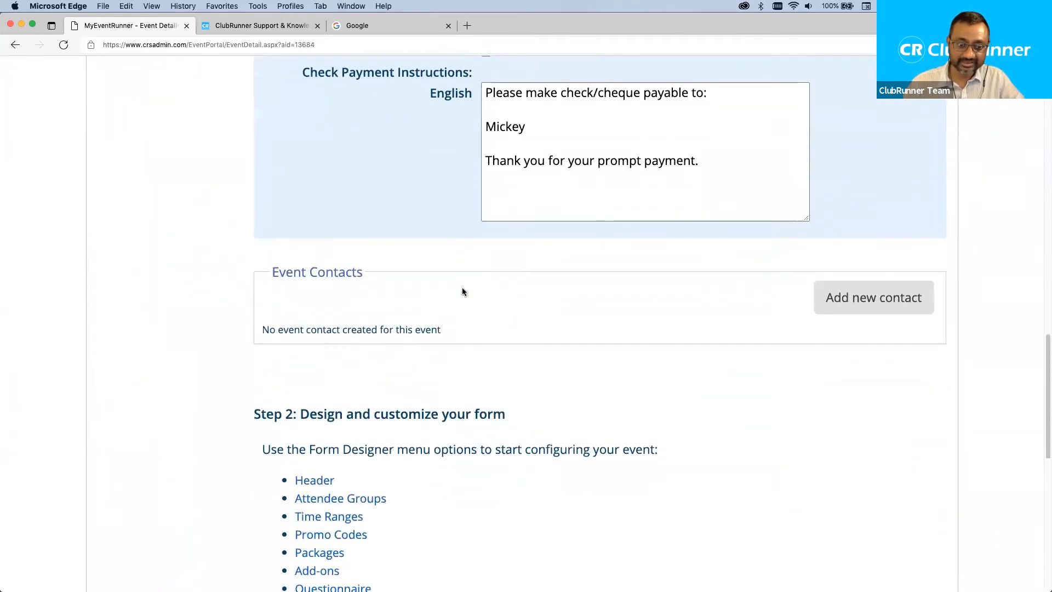
scroll(461, 287, down, 5)
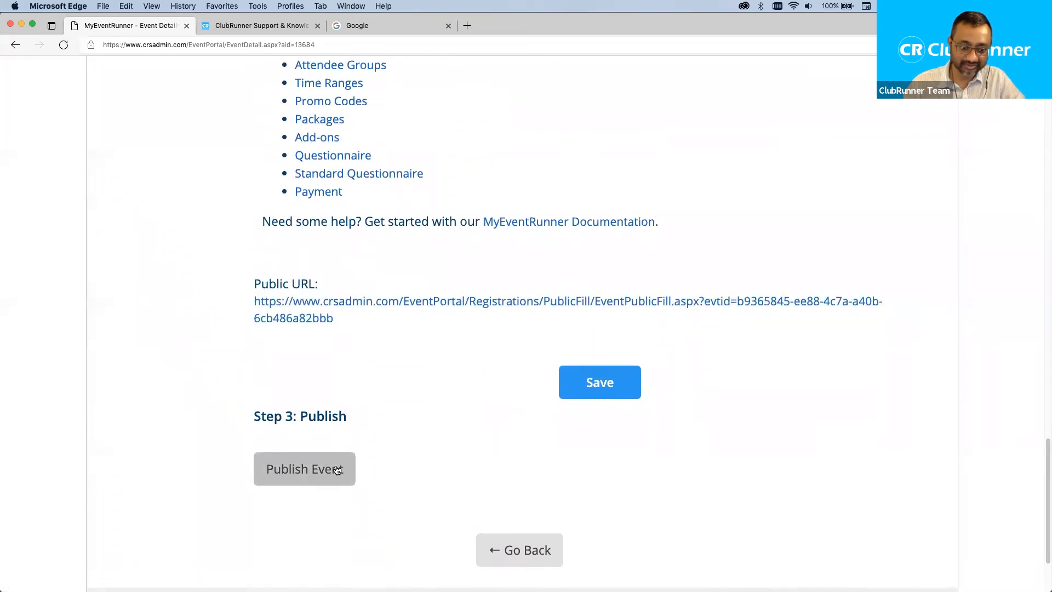
drag(353, 415, 254, 419)
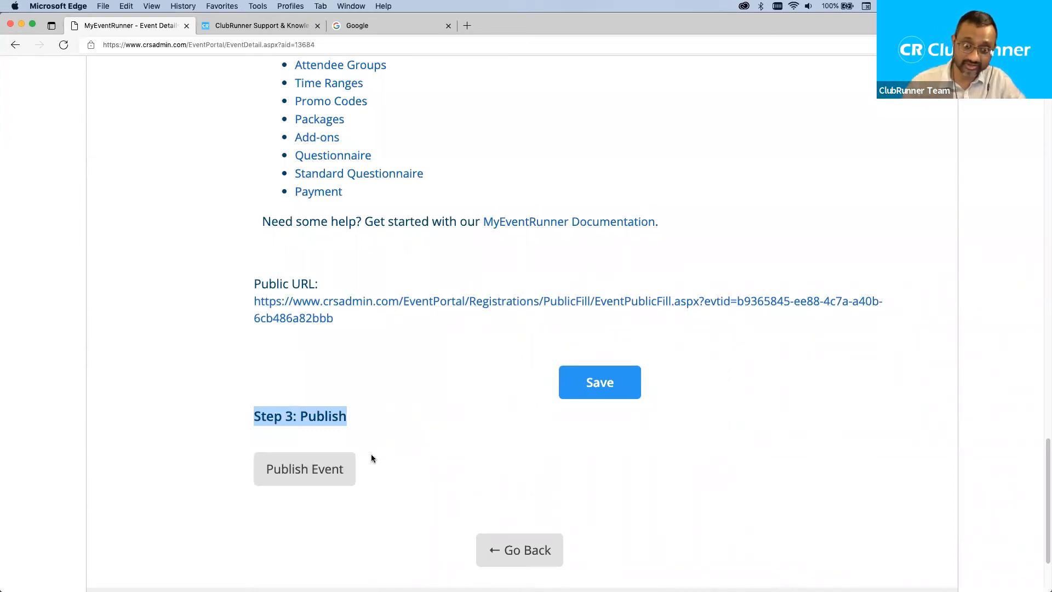
click(500, 426)
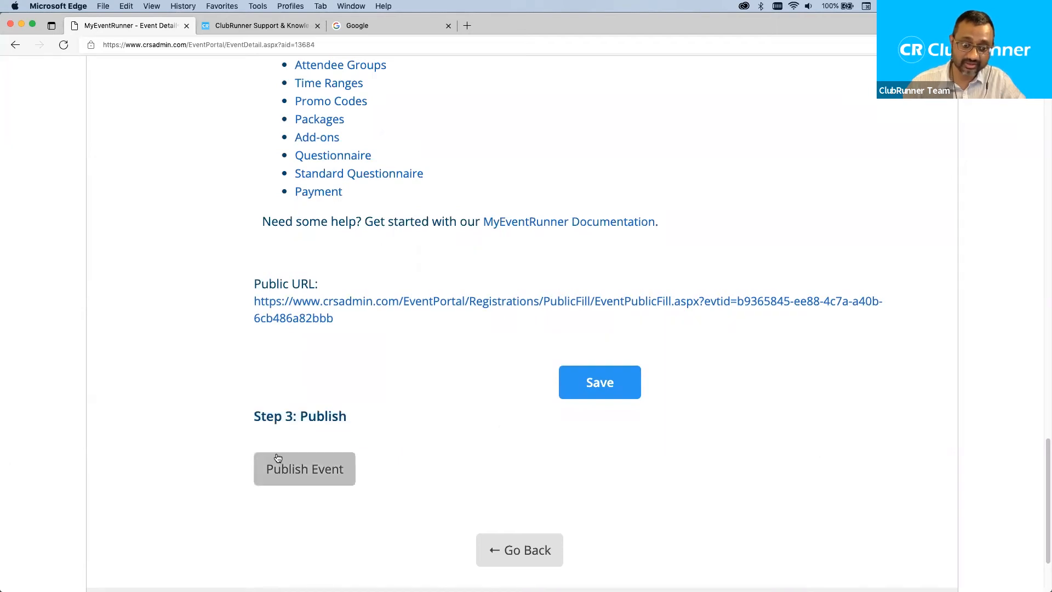
click(305, 470)
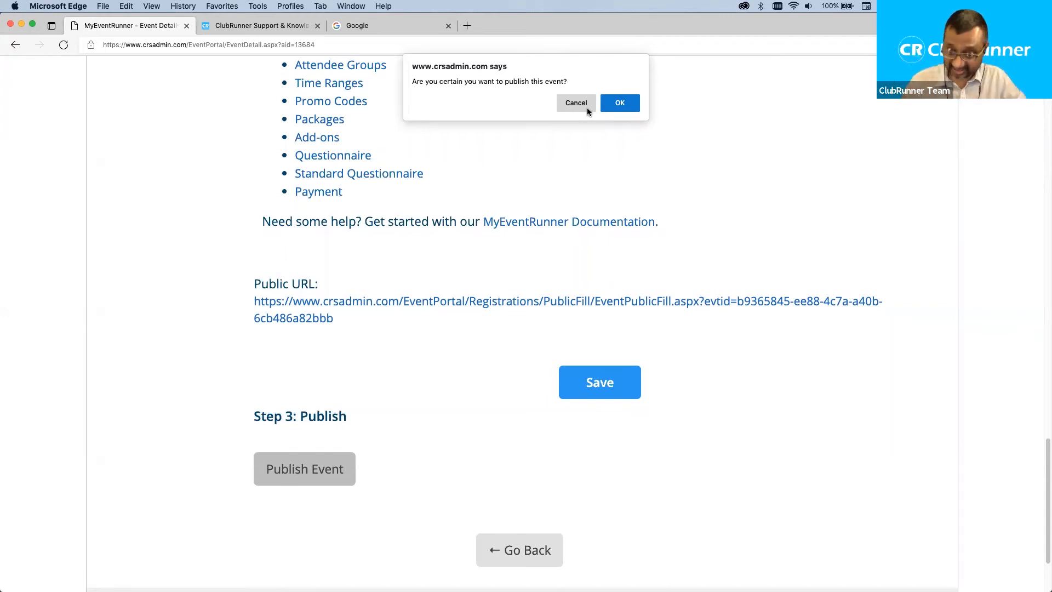
Confirm publishing so the gala's status becomes Publish, then open its public registration form.
click(620, 104)
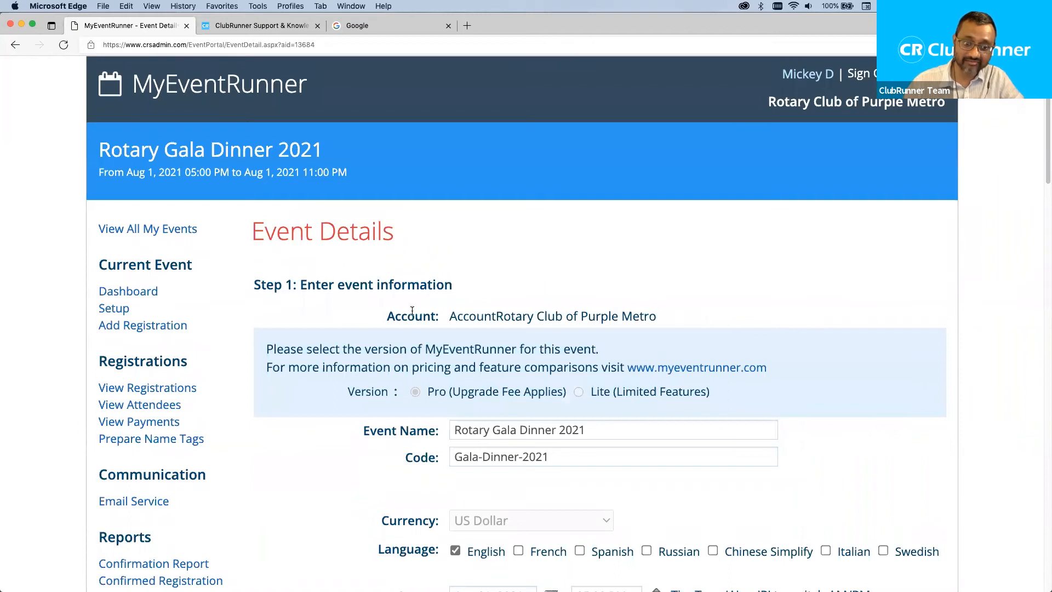
scroll(412, 310, down, 2)
scroll(412, 311, down, 15)
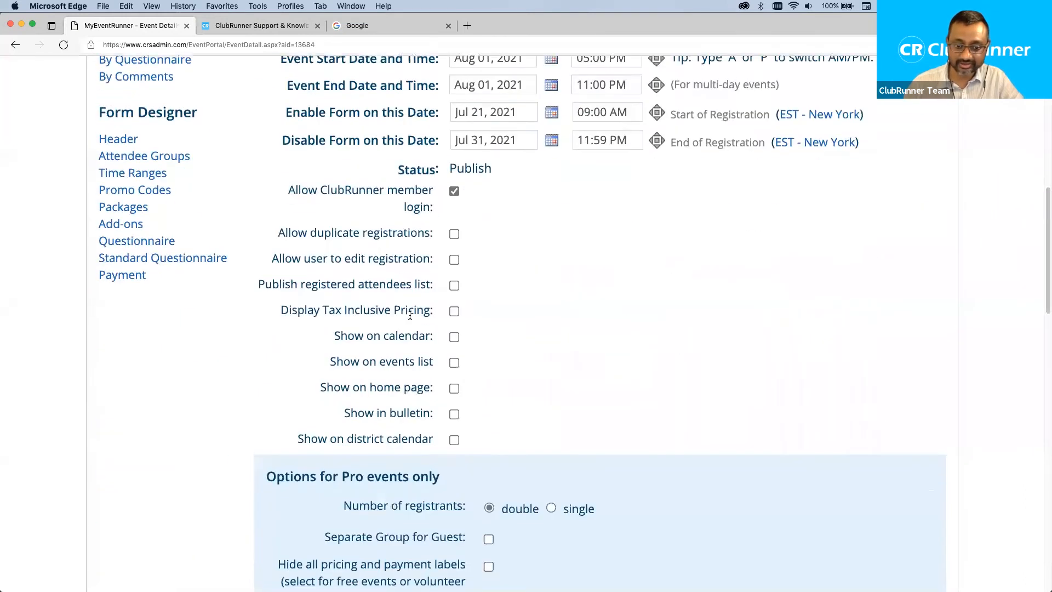
scroll(410, 315, down, 10)
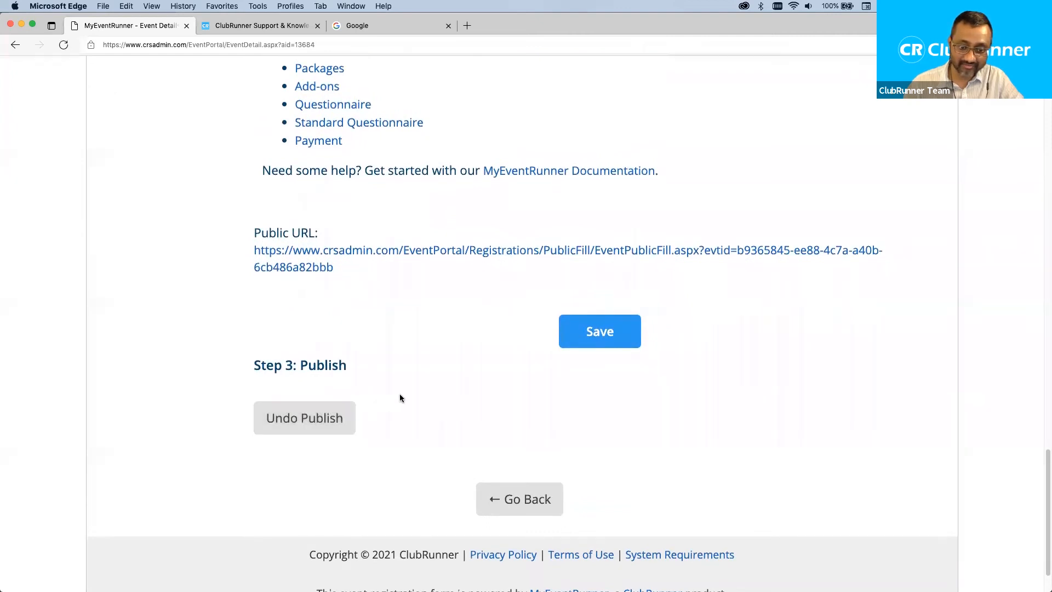
click(379, 251)
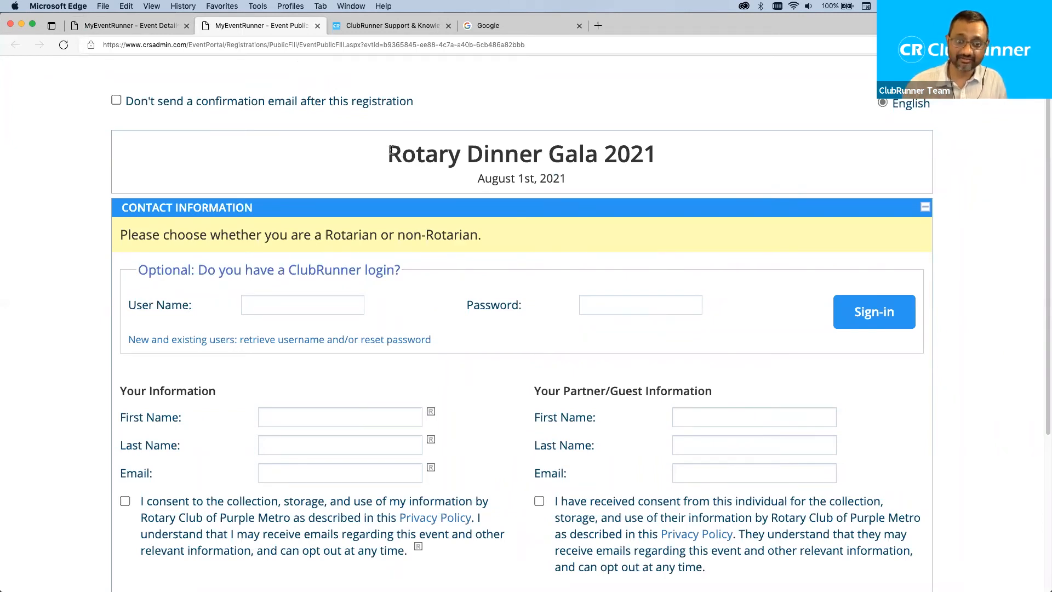
Review the form's event title and instructions, and select the Rotarians registrant group.
drag(388, 150, 590, 176)
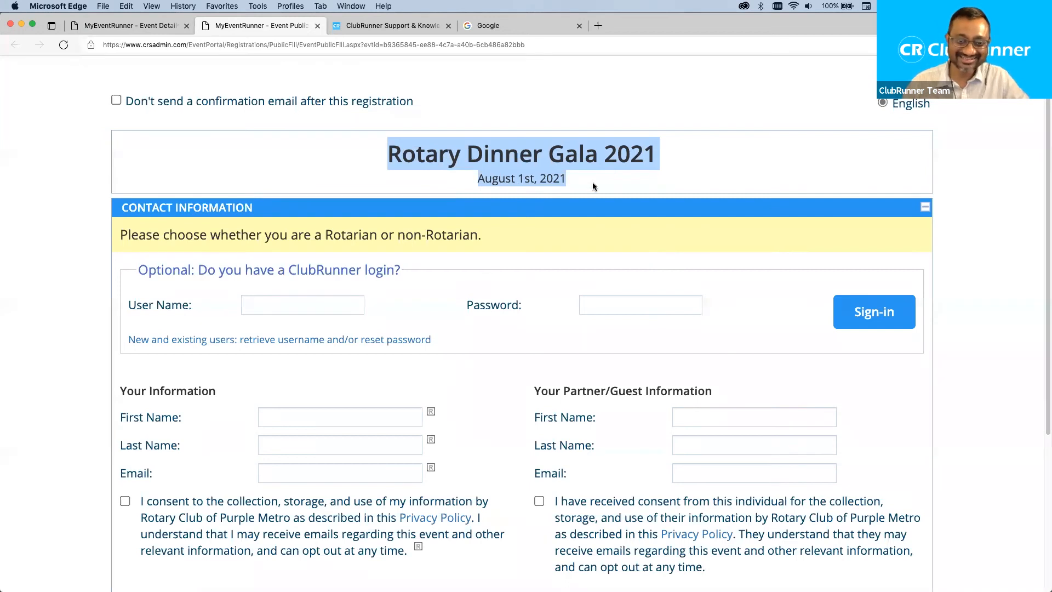
click(593, 186)
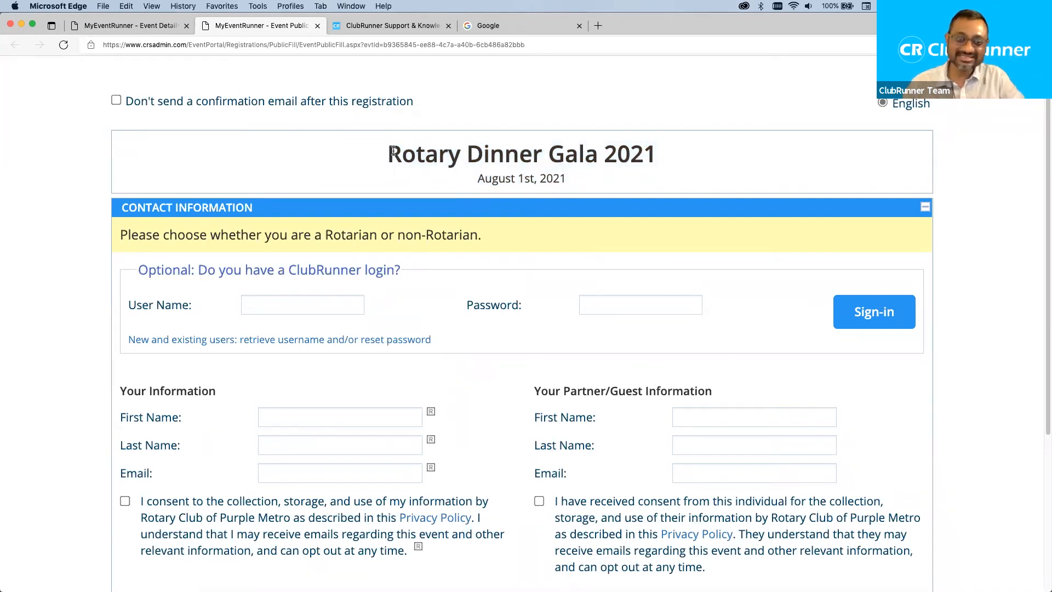
drag(393, 151, 570, 184)
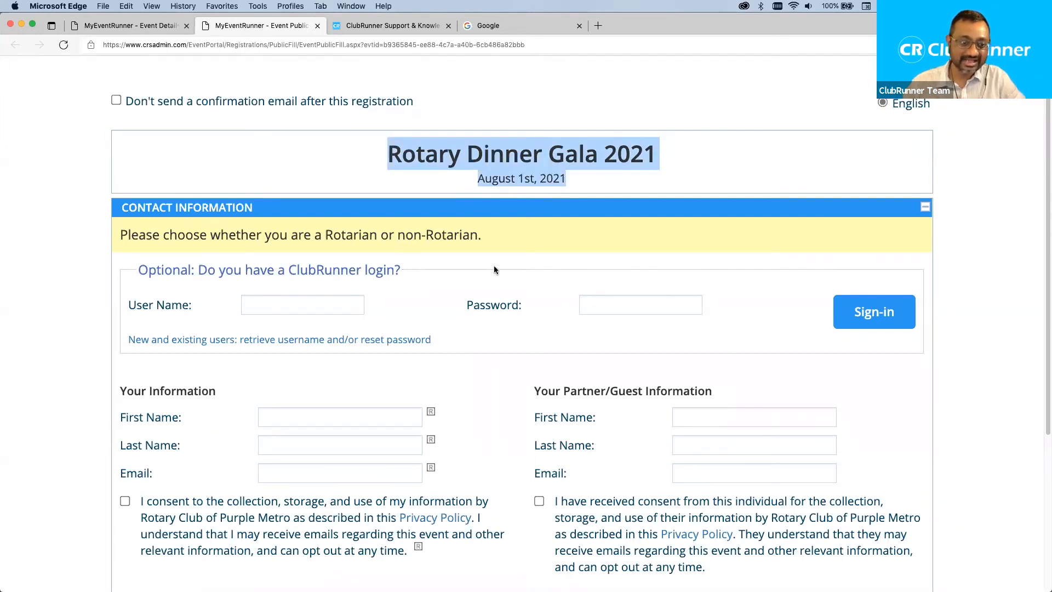
click(495, 227)
drag(488, 237, 125, 234)
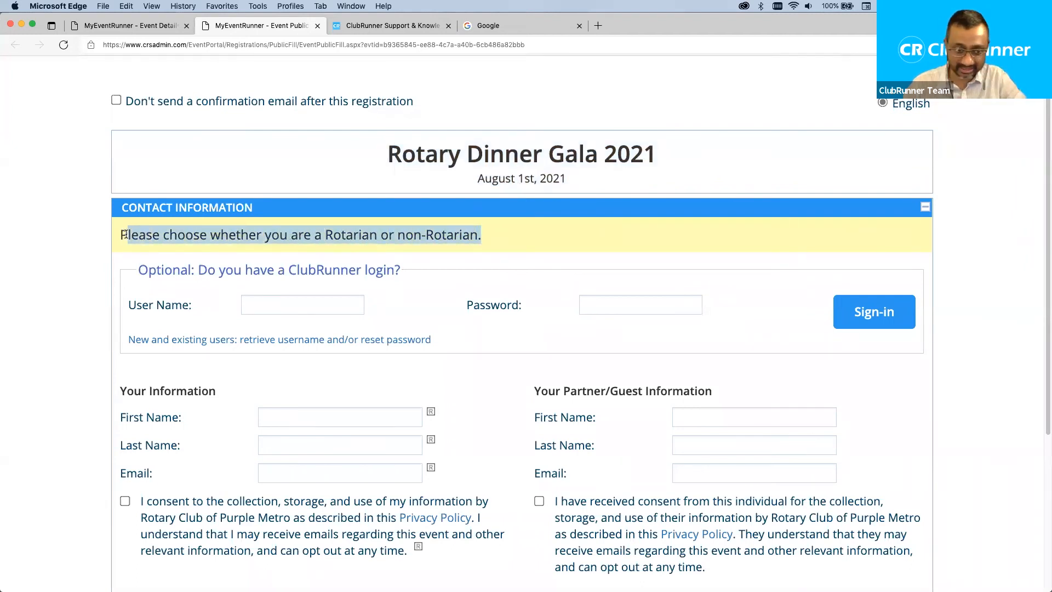
click(422, 242)
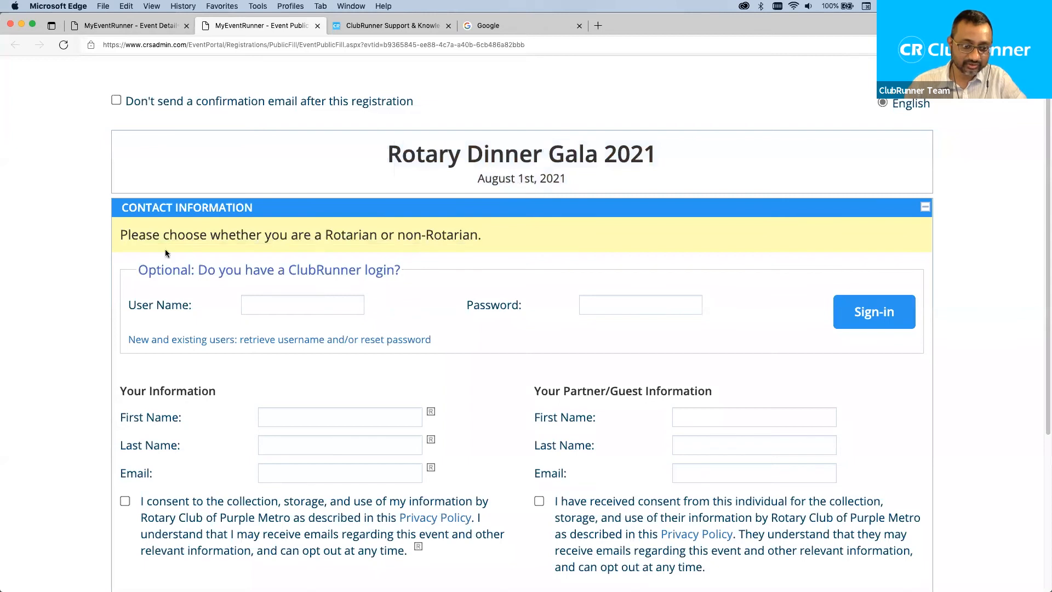
scroll(436, 272, down, 5)
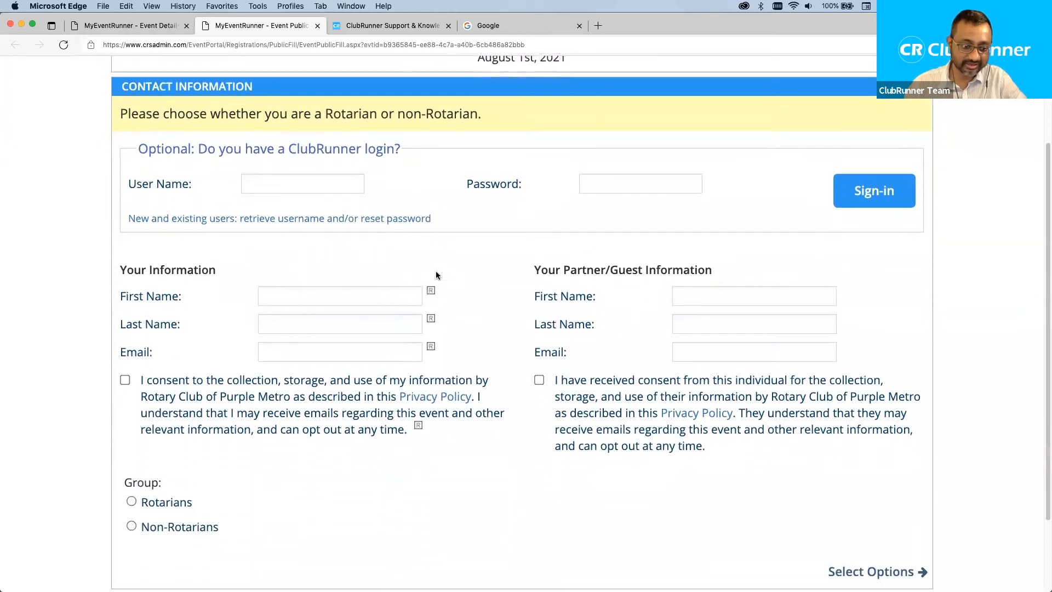
click(159, 502)
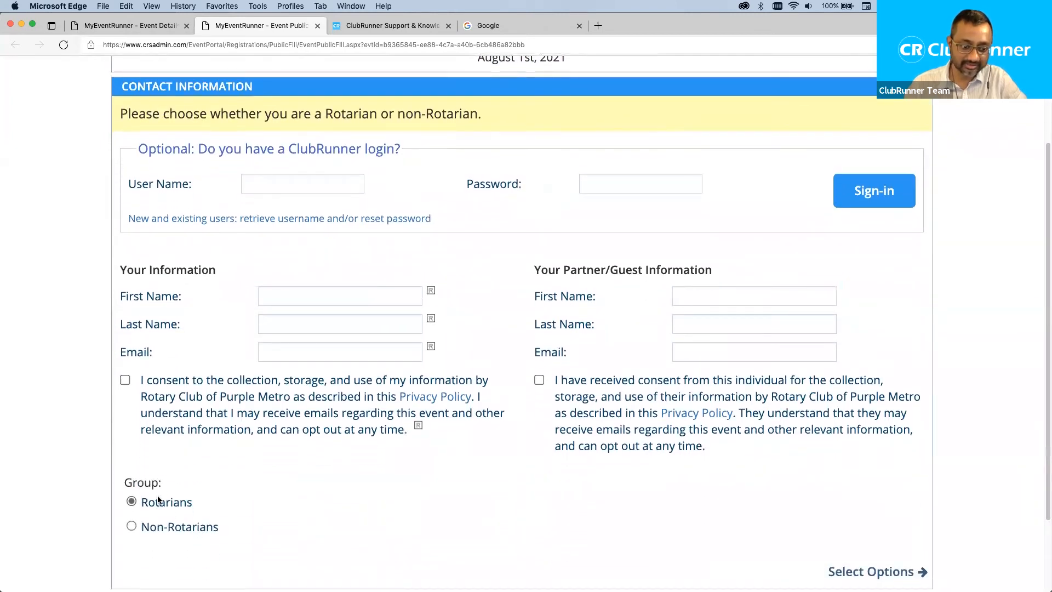
Try 'test' as the optional login user name and password, then clear both fields.
drag(137, 149, 199, 154)
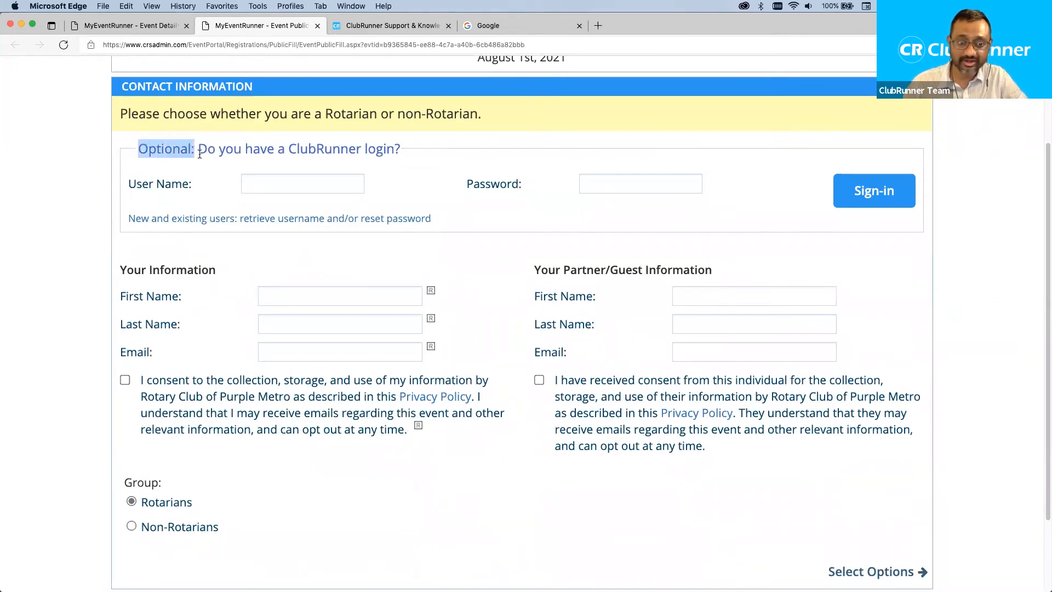
click(300, 184)
text(test)
key(Tab)
text(test)
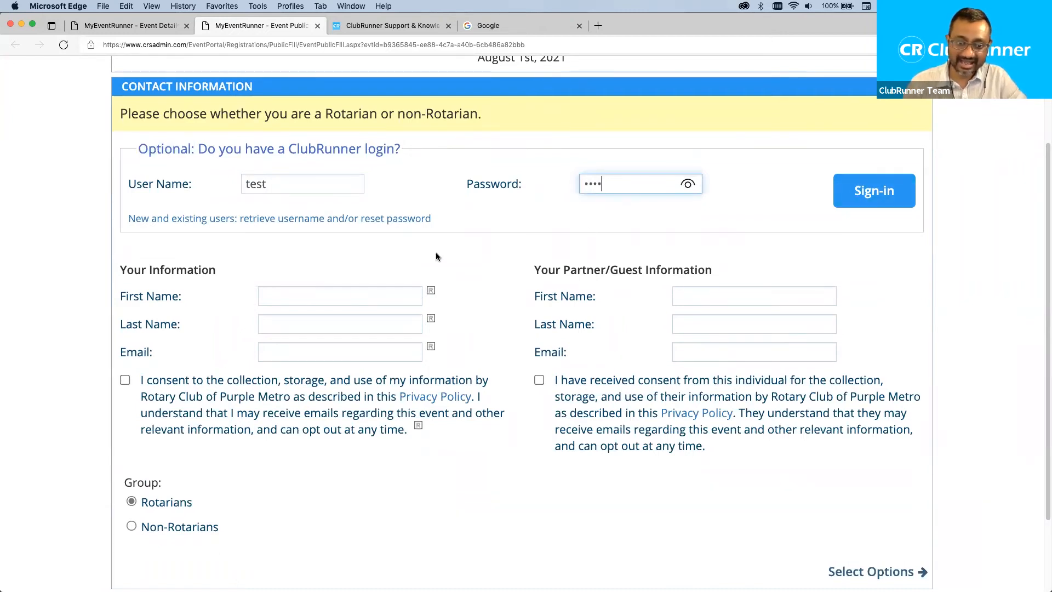
drag(275, 181, 196, 171)
key(BackSpace)
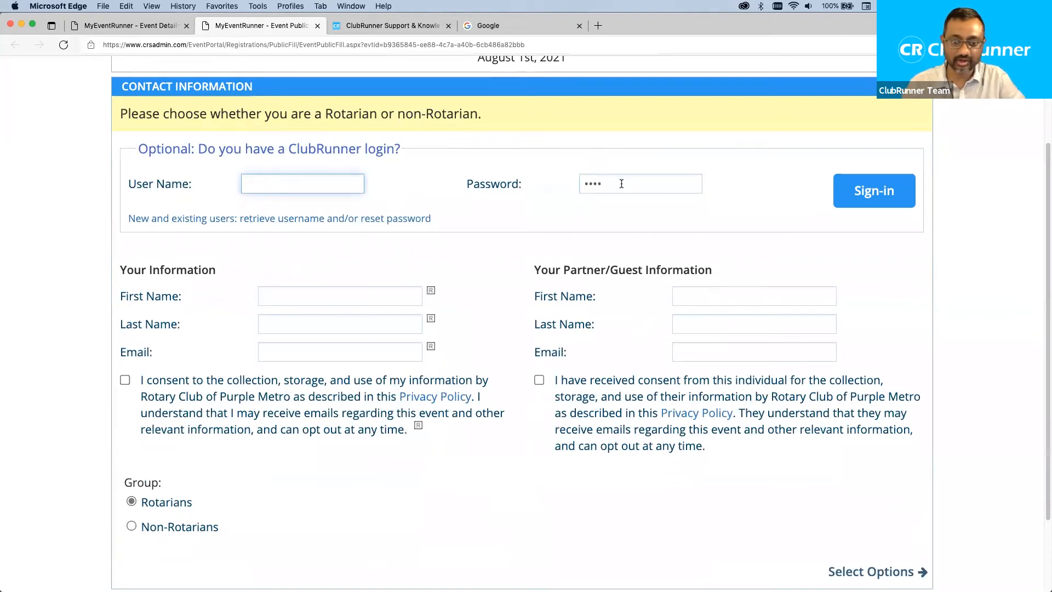
key(Tab)
key(BackSpace)
click(423, 199)
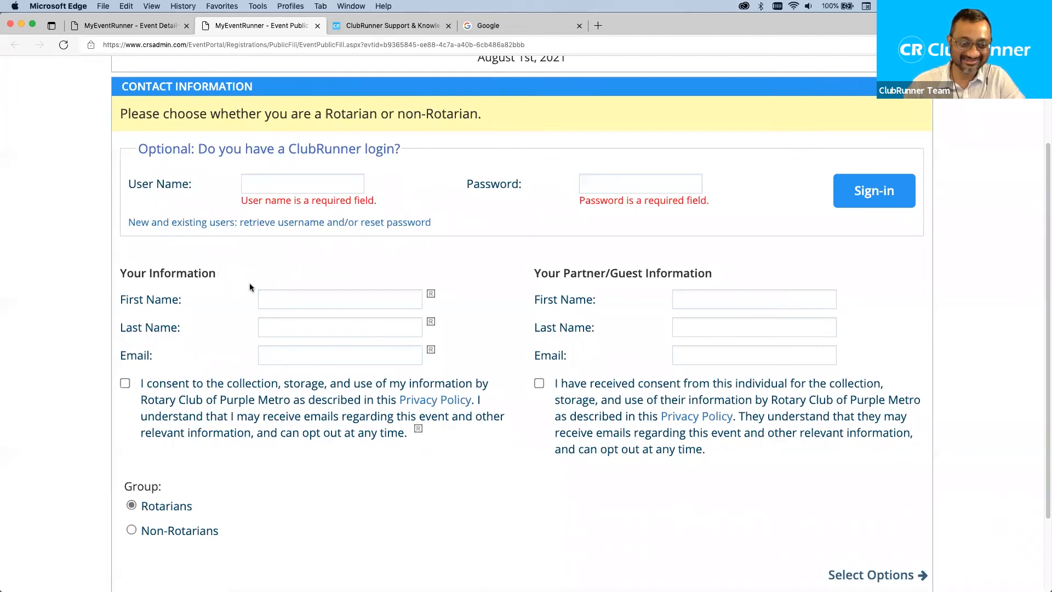
click(282, 294)
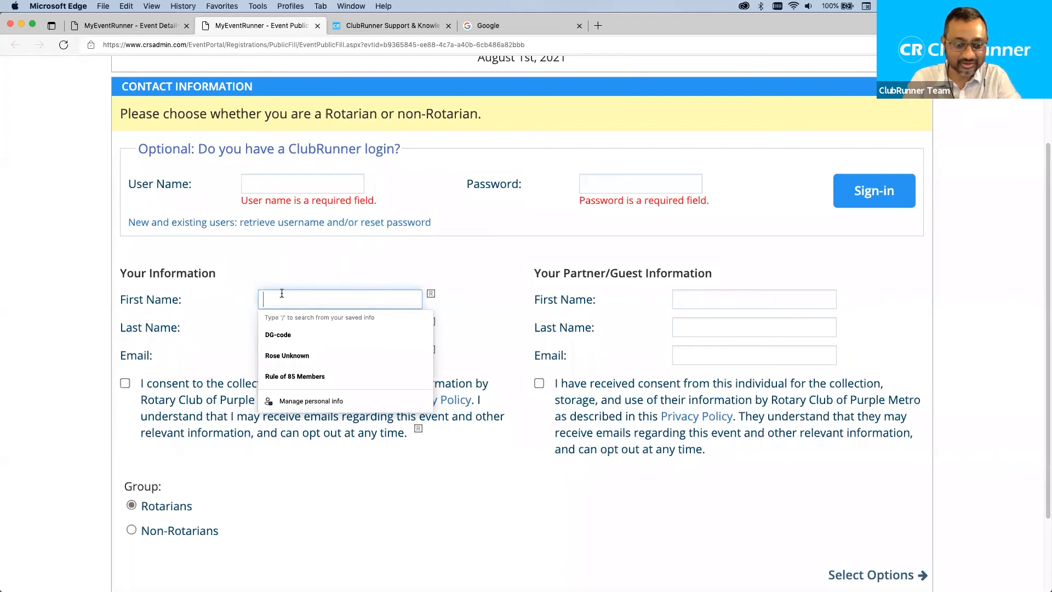
Enter first and last names for the registrant and the guest.
text(Mickey)
click(323, 334)
text(D)
click(683, 300)
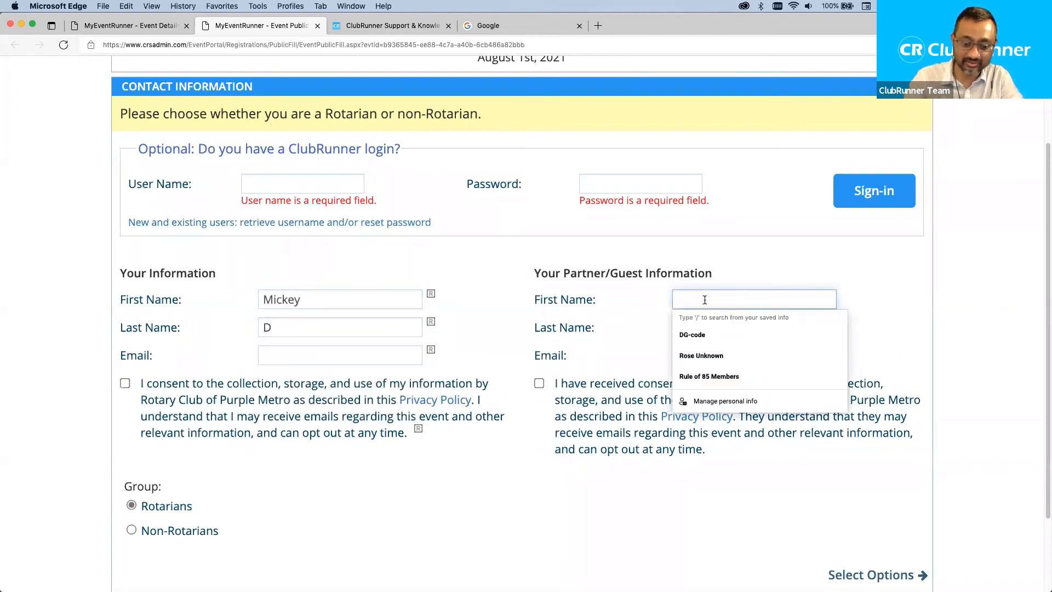
text(Michelle)
click(702, 330)
text(D)
key(Tab)
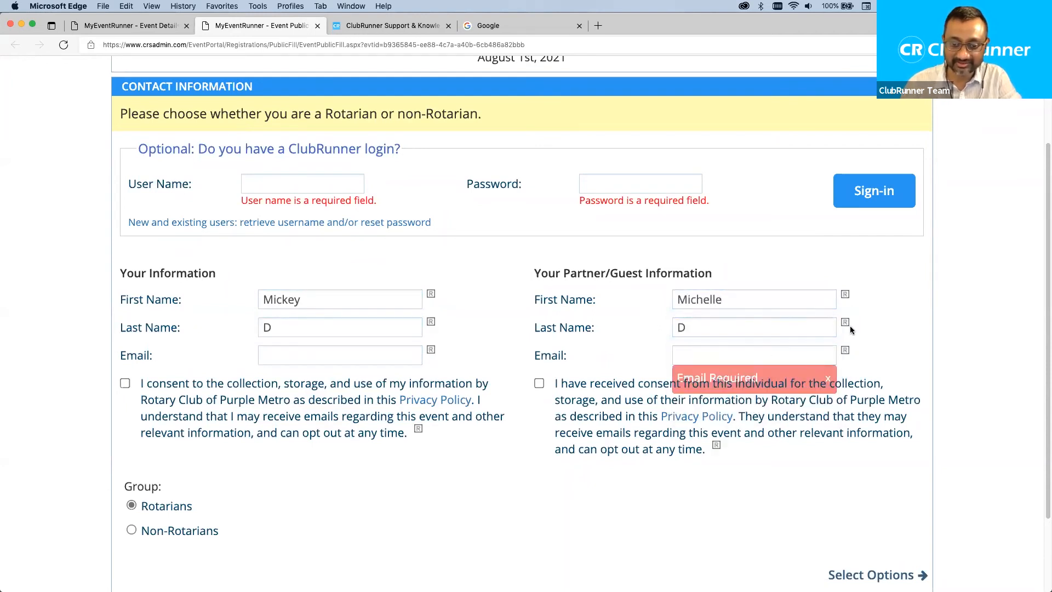
Enter test e-mail addresses for both attendees and tick both consent checkboxes.
click(710, 353)
click(328, 357)
text(mickey@test.com)
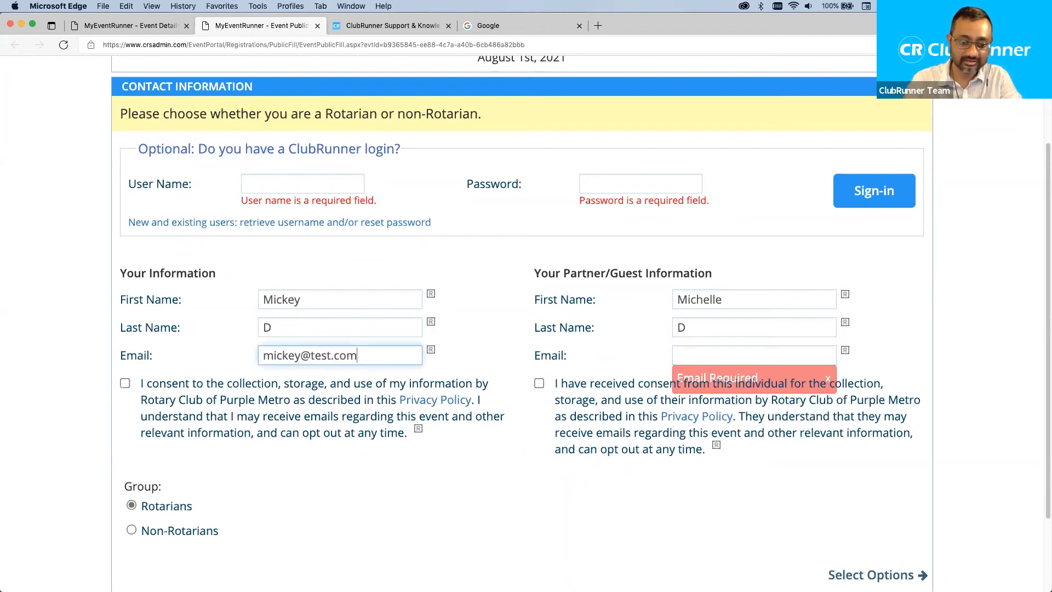
click(702, 356)
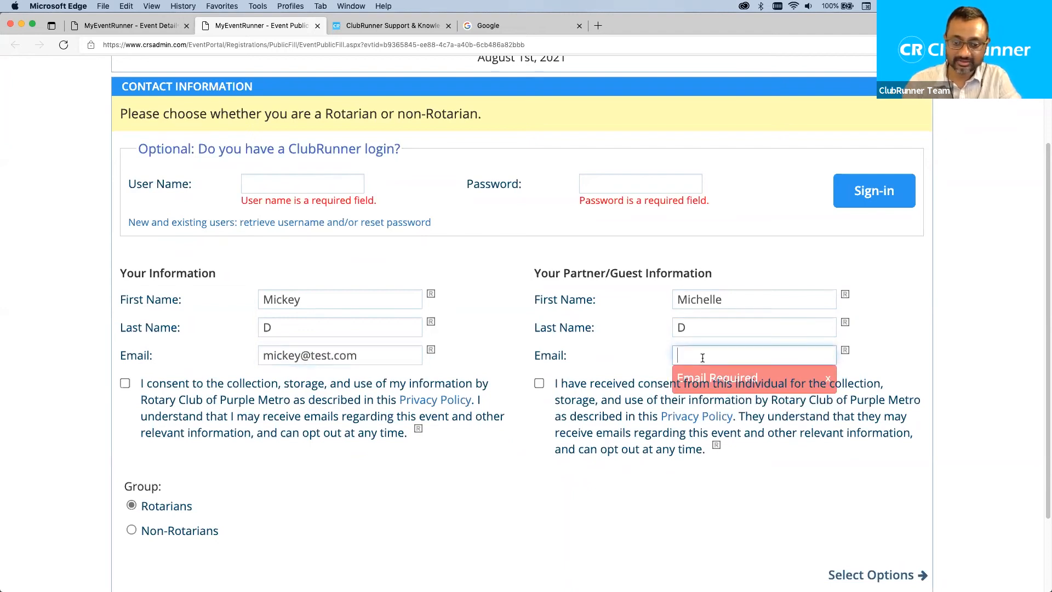
text(michelle@test.com)
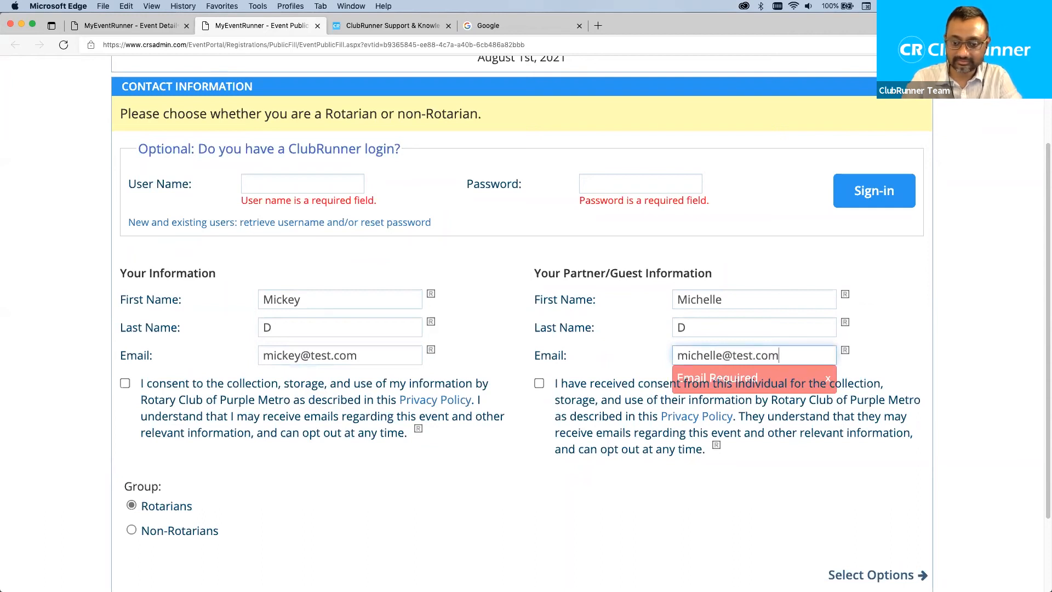
click(125, 383)
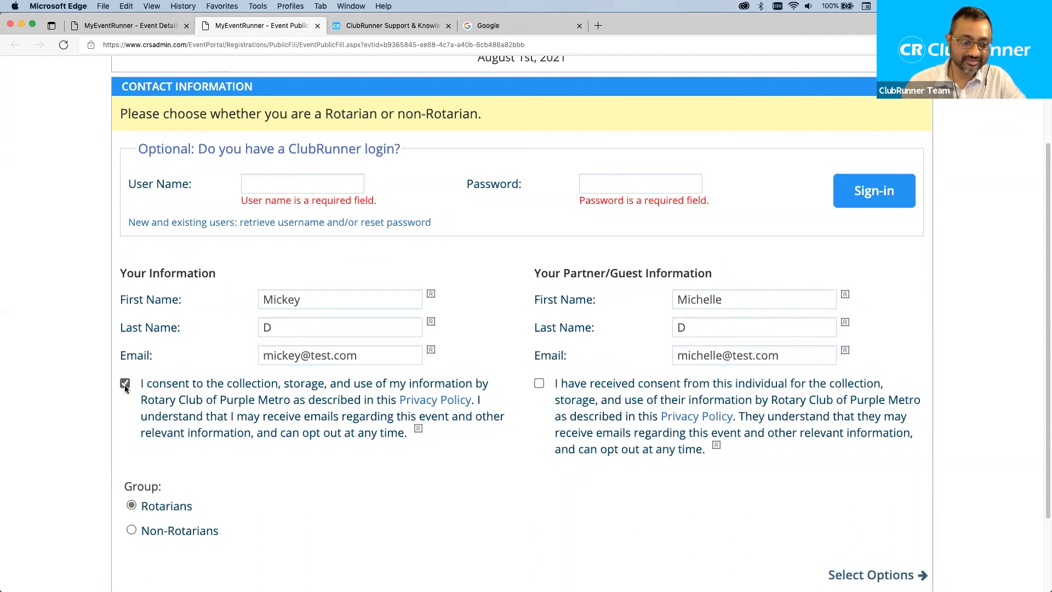
click(539, 383)
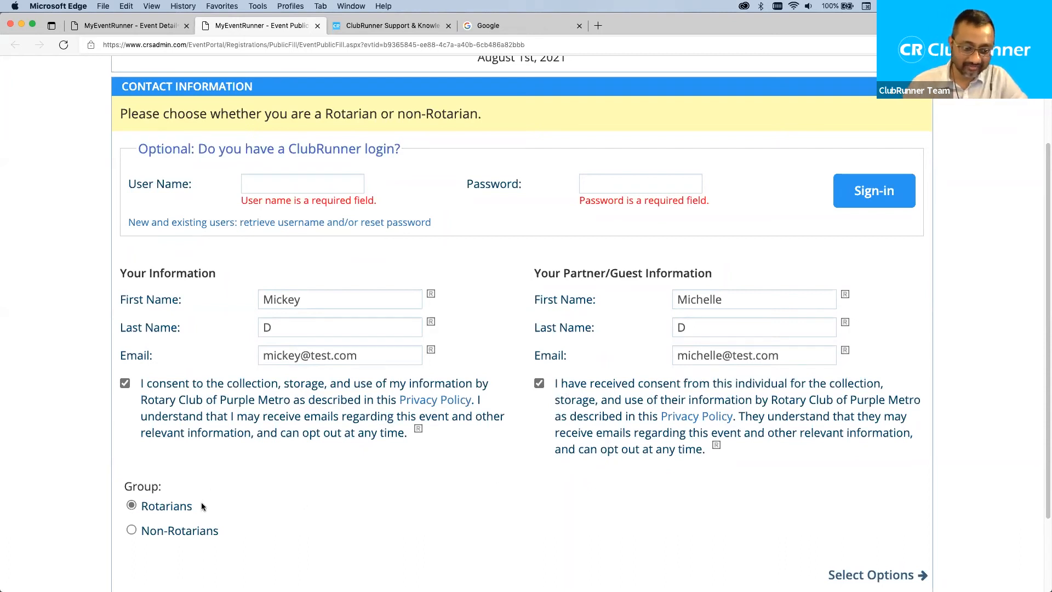
scroll(774, 500, down, 2)
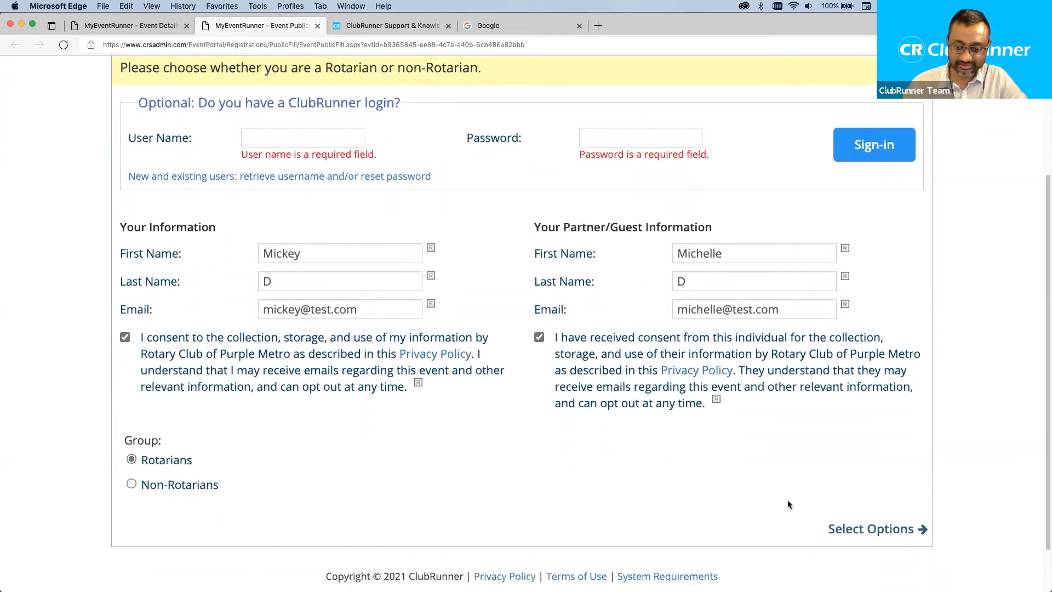
click(865, 531)
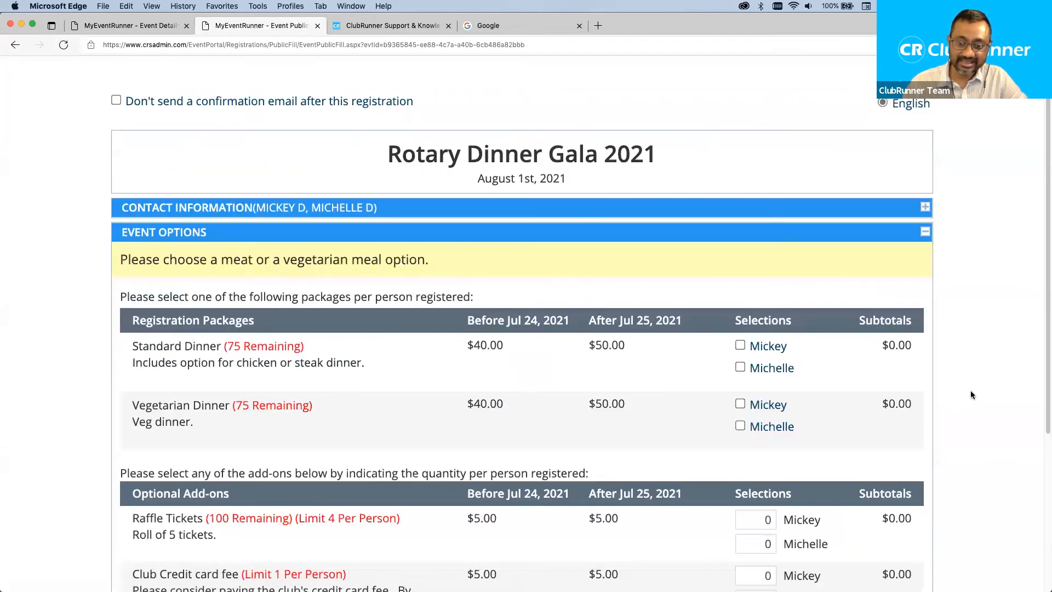
Select Standard Dinner for both attendees after trying Vegetarian Dinner.
scroll(974, 391, down, 2)
scroll(974, 394, down, 1)
scroll(974, 395, down, 1)
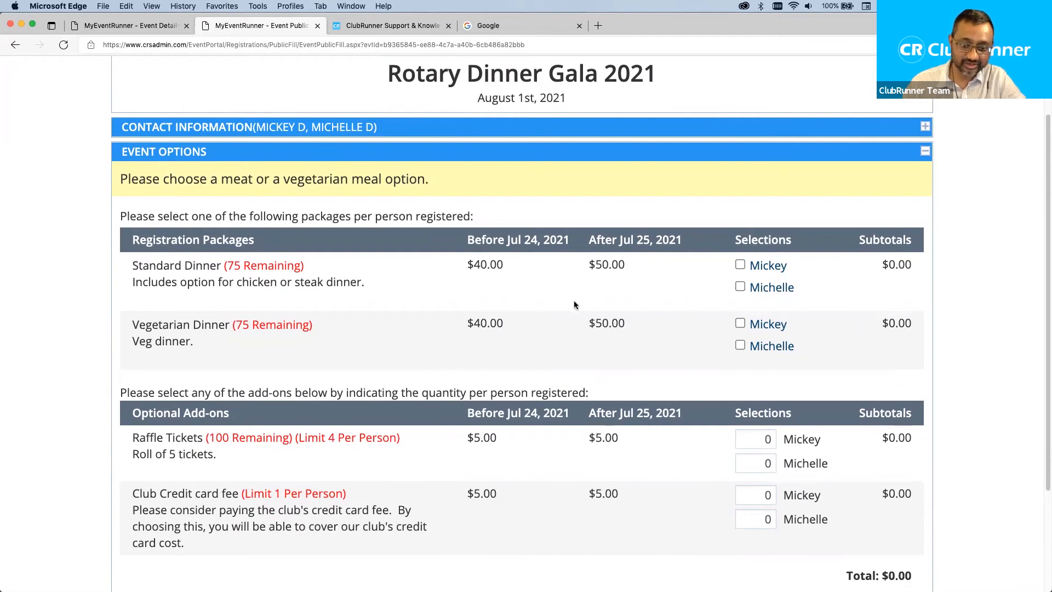
click(740, 264)
click(740, 323)
click(740, 345)
click(740, 265)
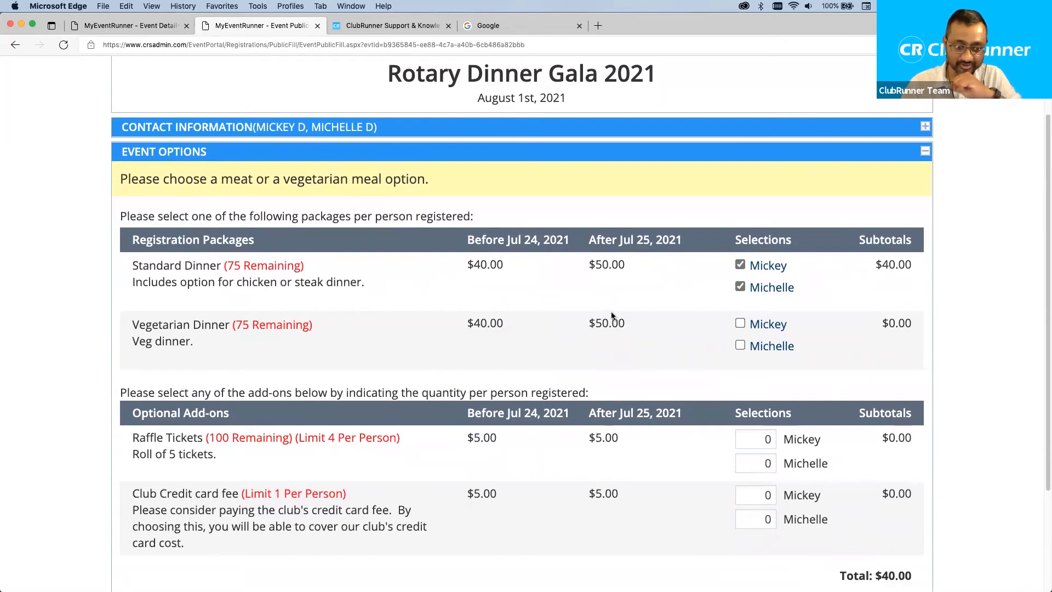
click(740, 326)
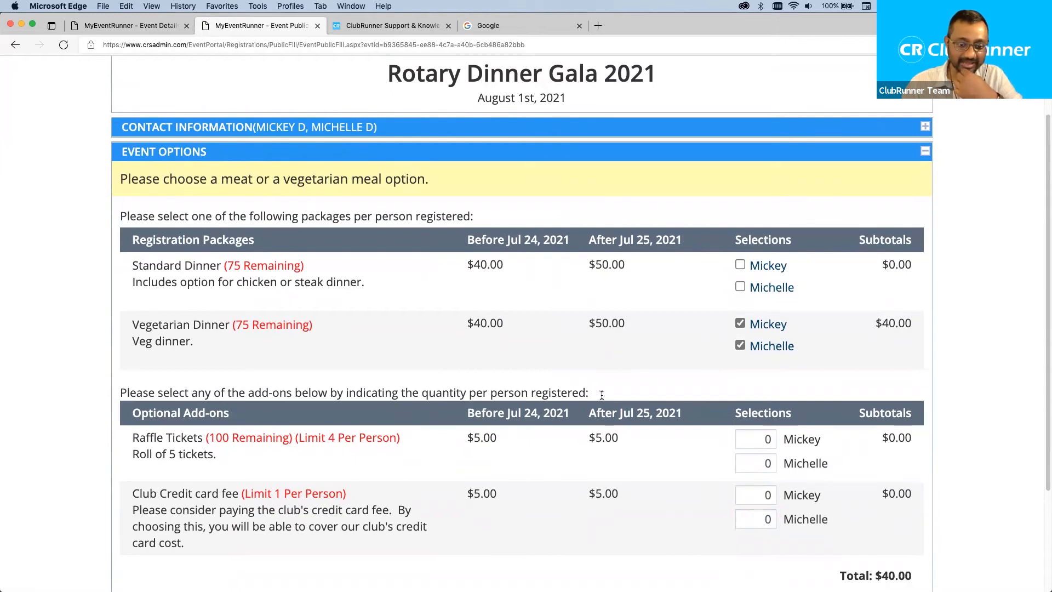
click(739, 266)
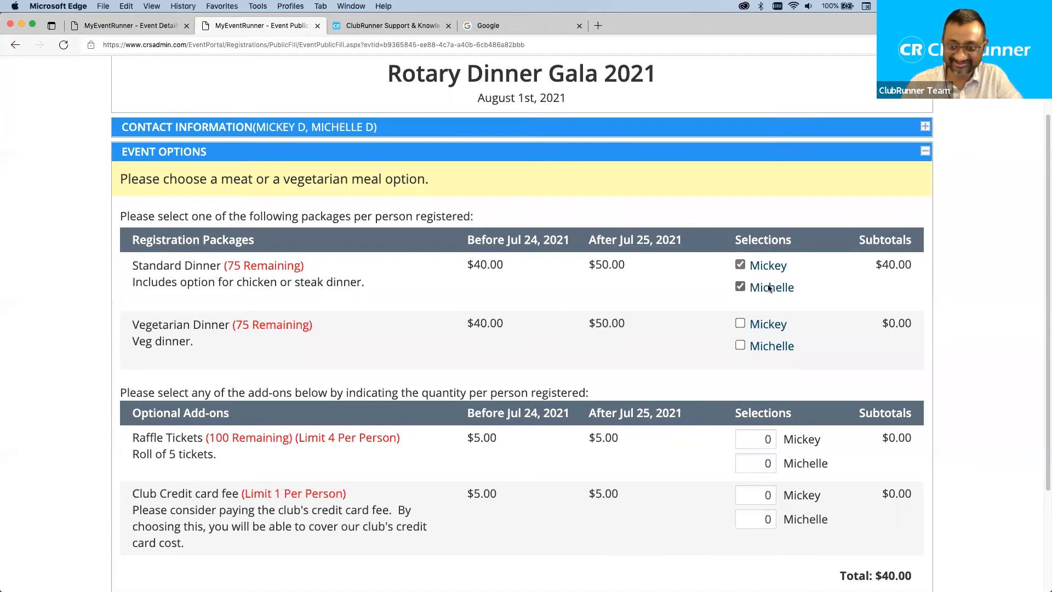
Check the Standard Dinner pricing of $40.00 early and $50.00 later.
scroll(827, 315, down, 1)
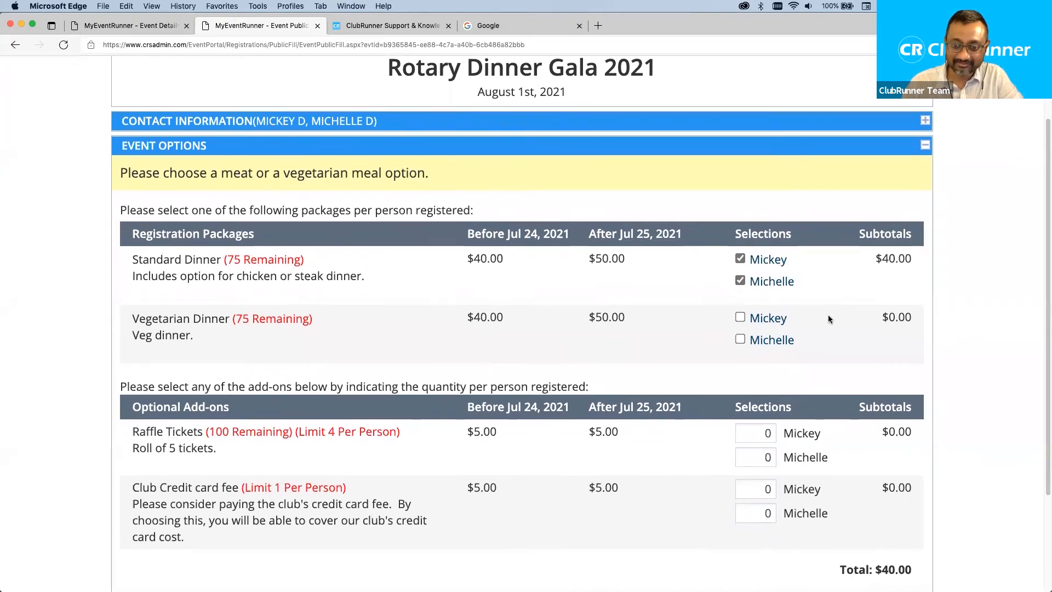
scroll(880, 276, down, 1)
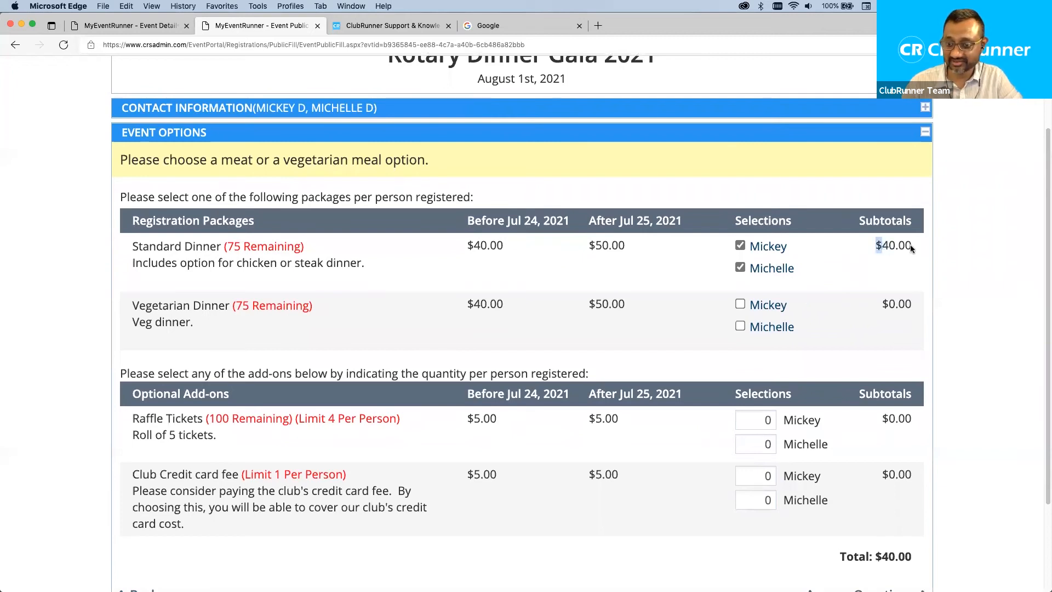
click(891, 241)
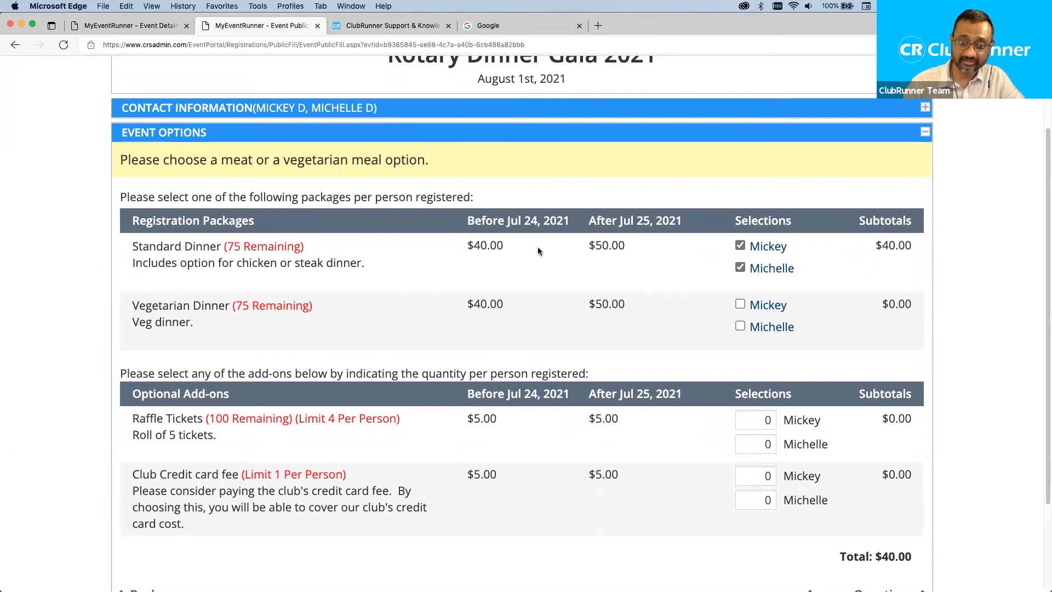
drag(503, 251, 476, 247)
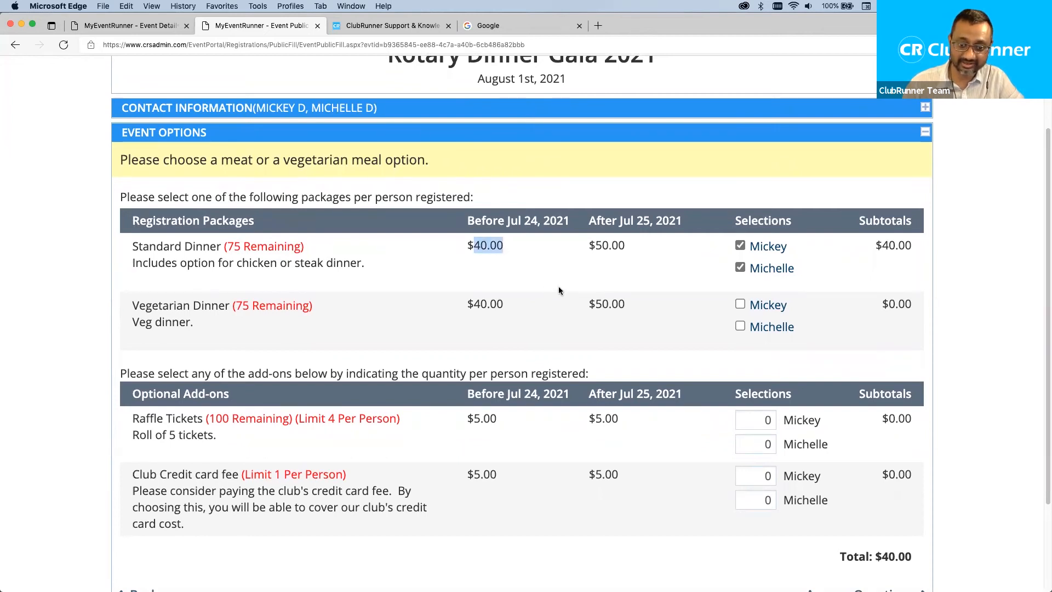
drag(594, 245, 610, 248)
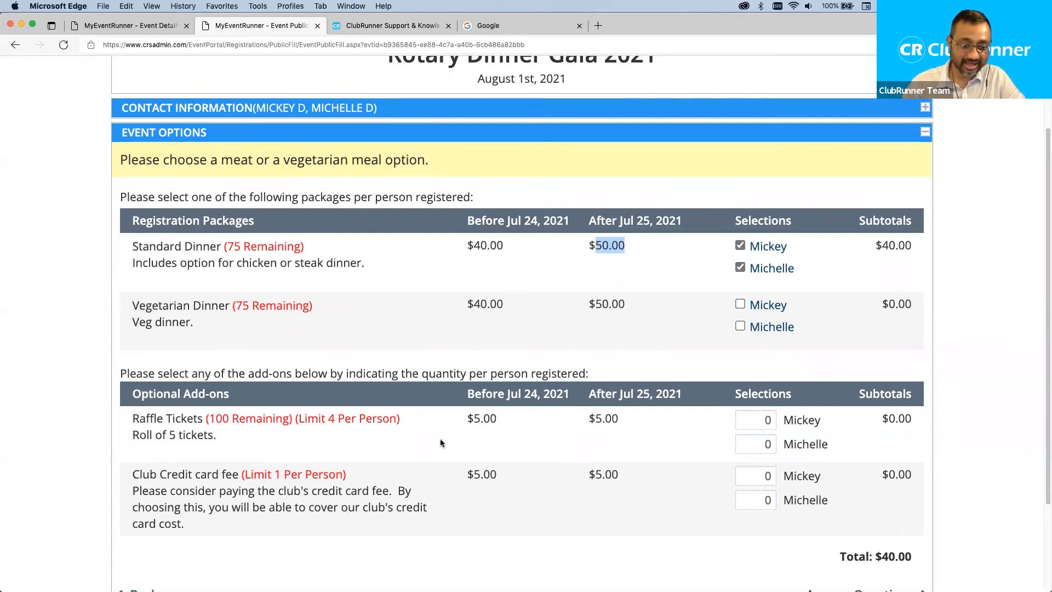
click(751, 421)
Set the guest's raffle tickets to 2 rolls after the over-limit warning rejects 89.
click(758, 443)
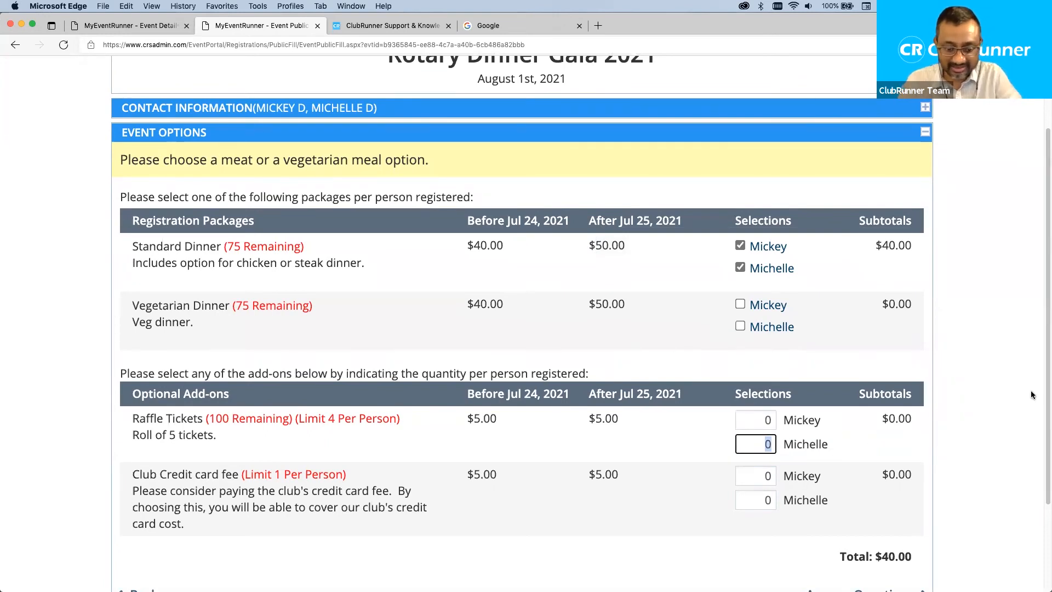
text(89)
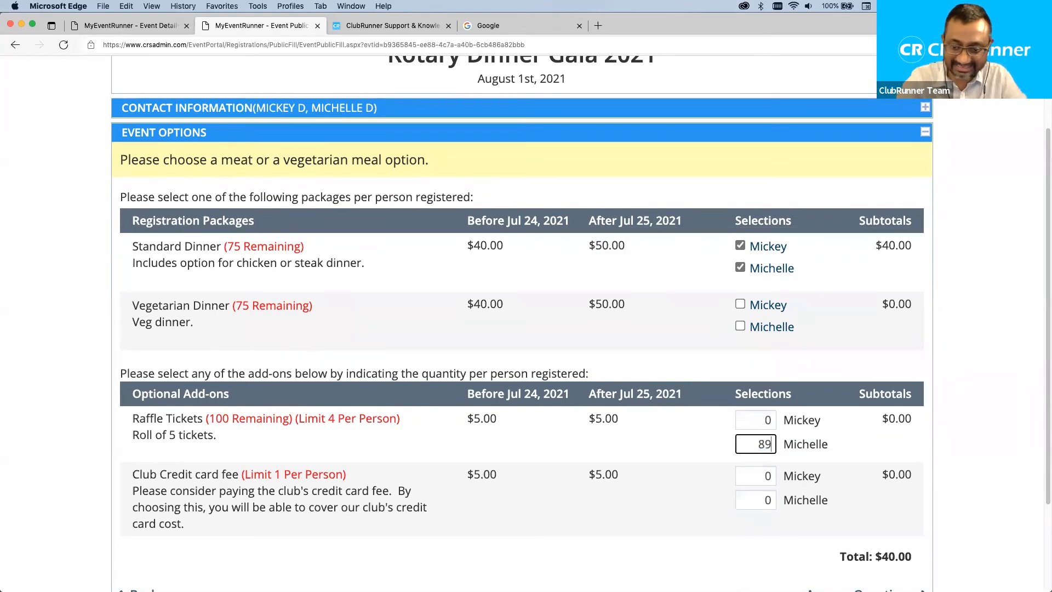
click(996, 433)
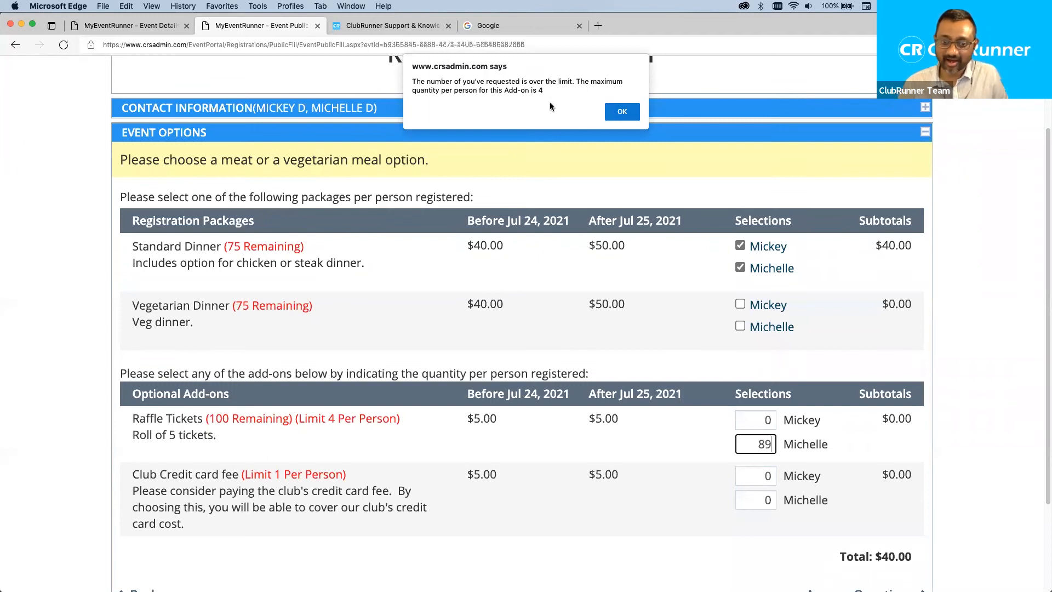
click(623, 112)
click(762, 447)
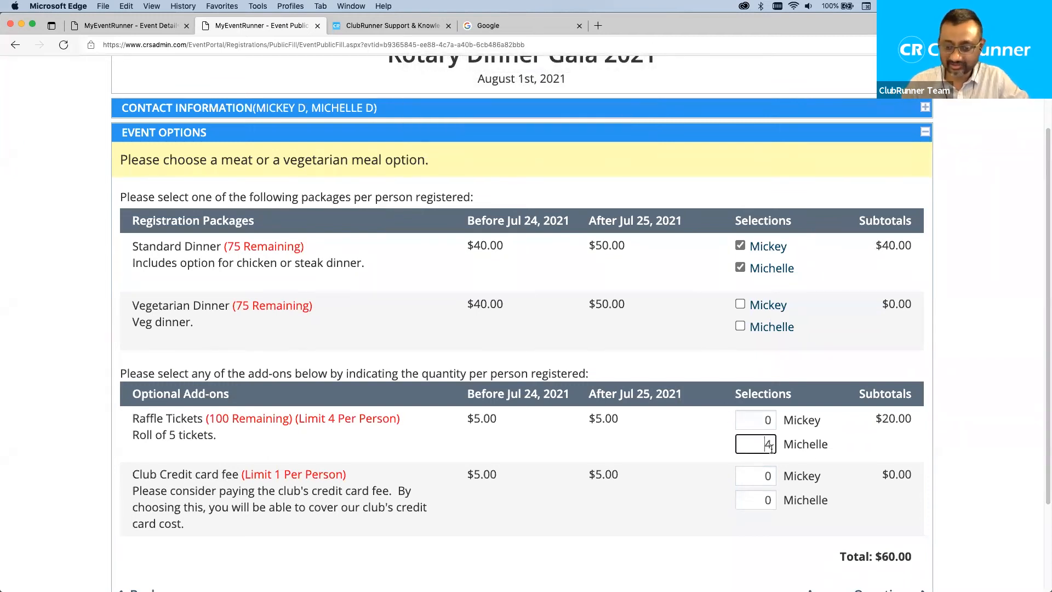
key(BackSpace)
text(2)
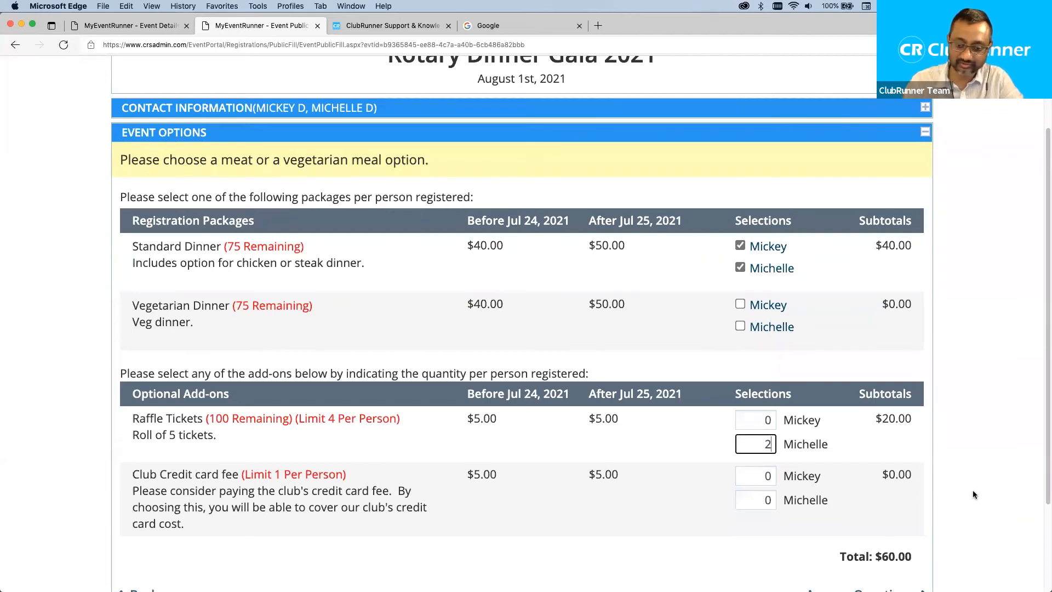
click(968, 449)
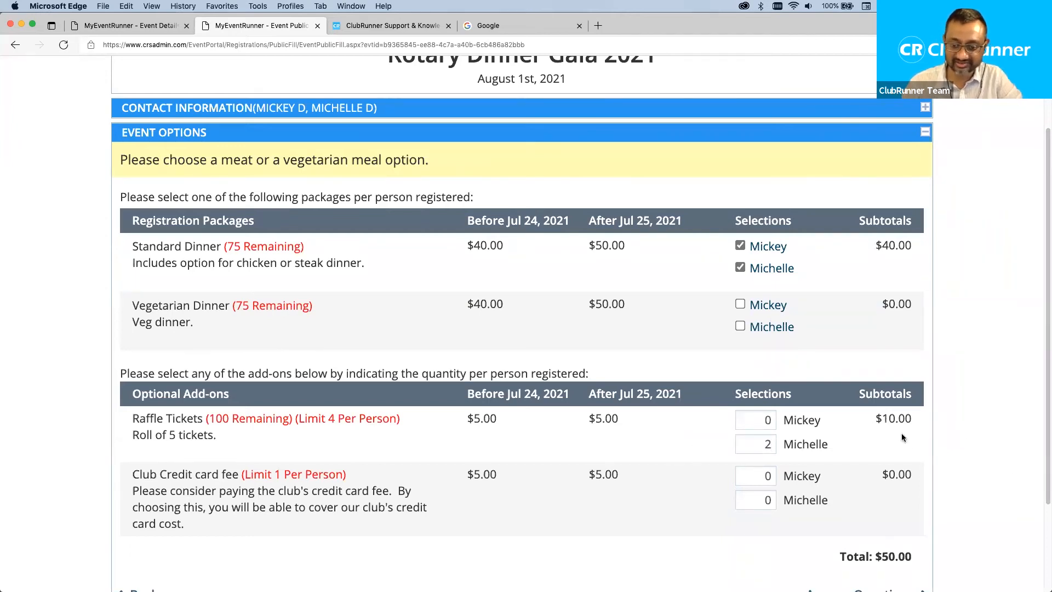
Add one $5 Club Credit card fee each for the registrant and guest, totalling $60.00.
scroll(382, 508, down, 1)
scroll(382, 504, down, 1)
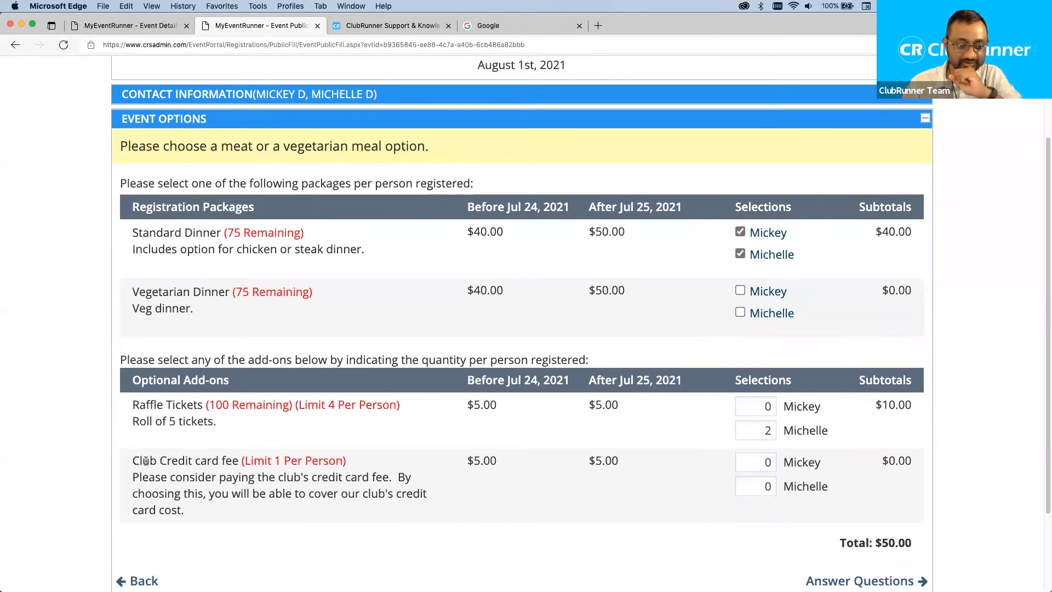
drag(131, 460, 241, 459)
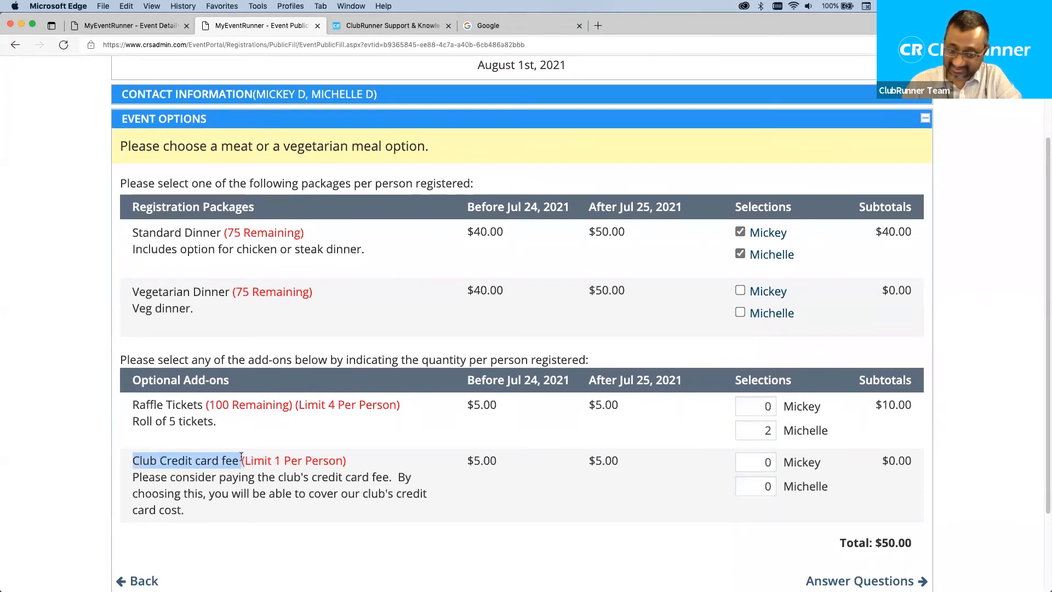
drag(132, 474, 260, 488)
click(442, 505)
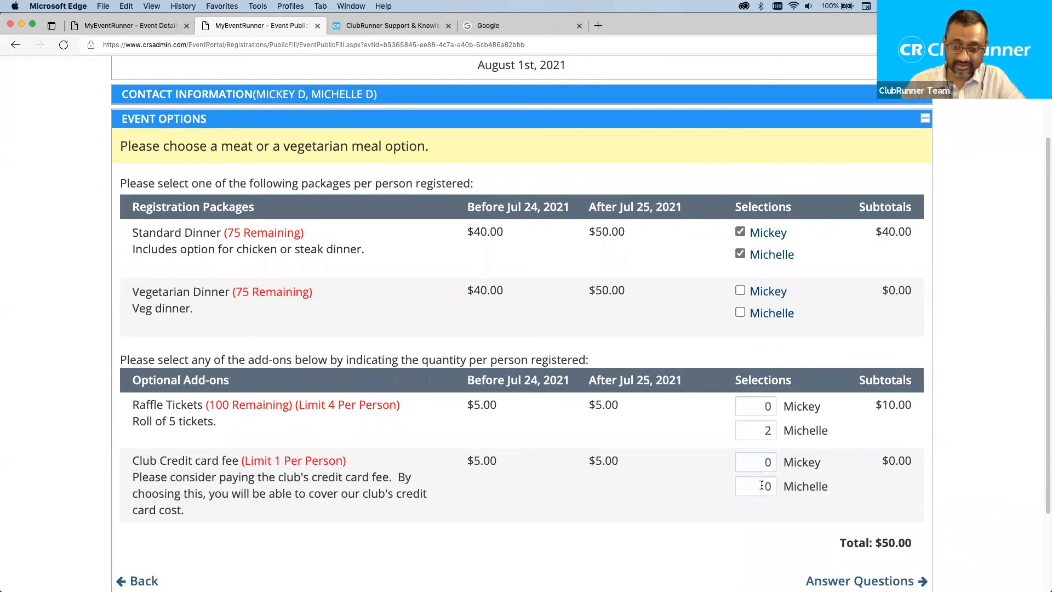
double_click(765, 462)
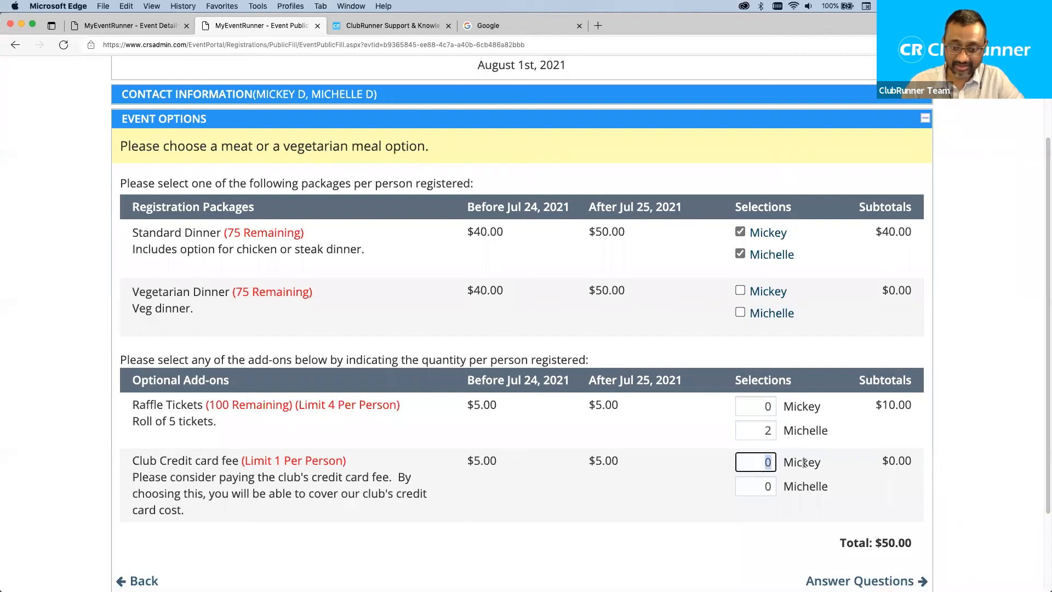
text(1)
double_click(757, 481)
text(1)
click(984, 498)
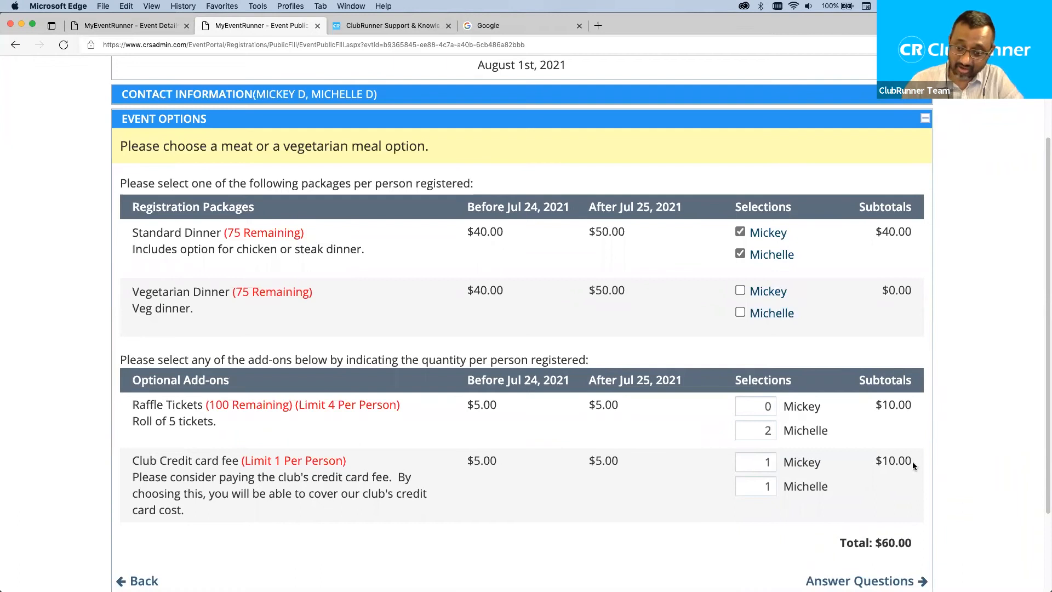
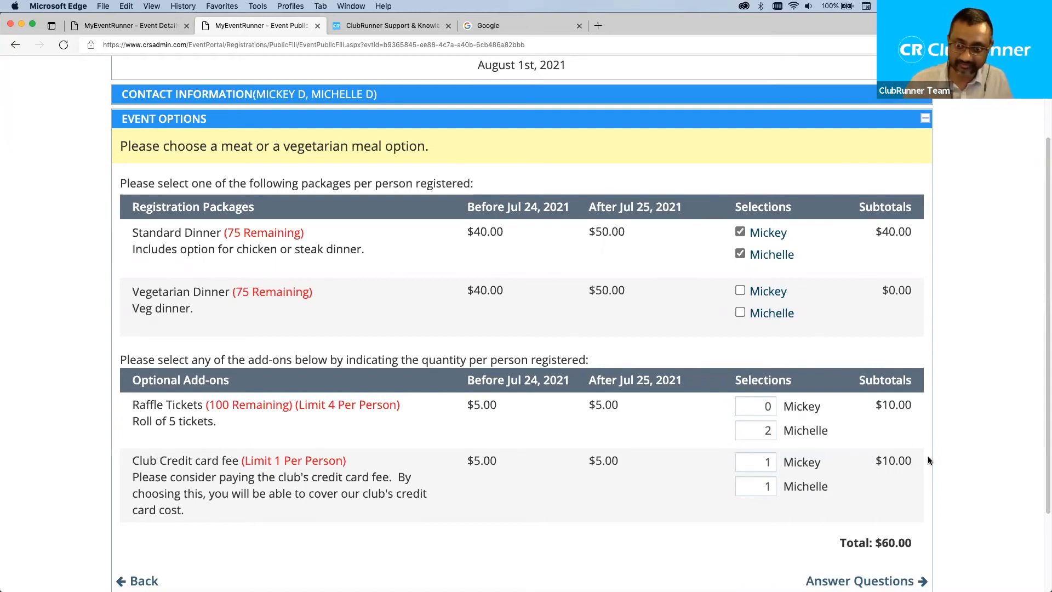
Answer the questionnaire with 'gluten free' as the partner's allergy, leaving the contact's answer blank, and continue to payment.
scroll(958, 466, down, 1)
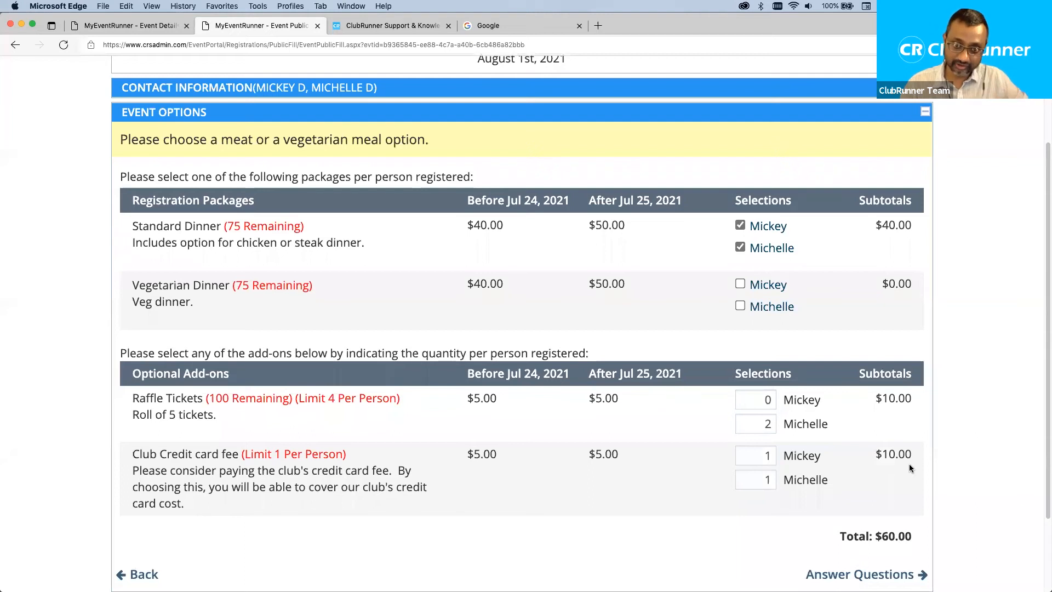
scroll(904, 466, down, 5)
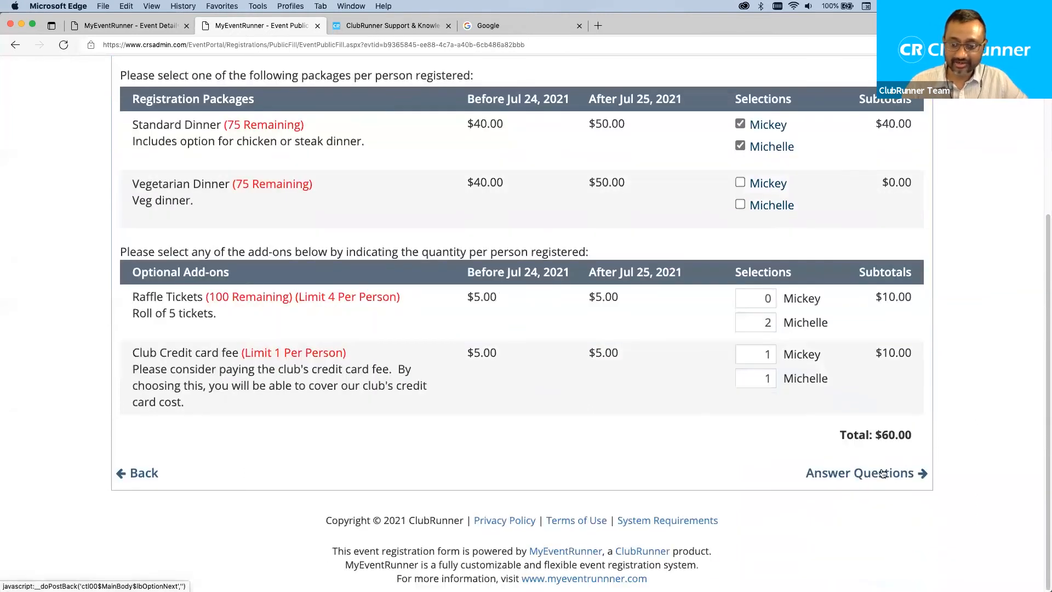
click(871, 474)
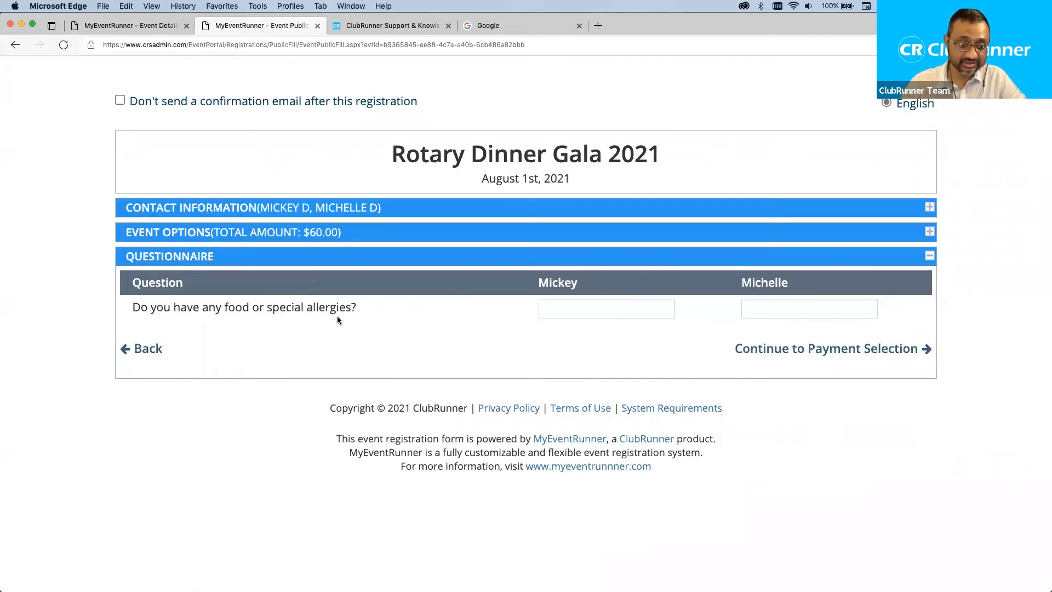
click(566, 309)
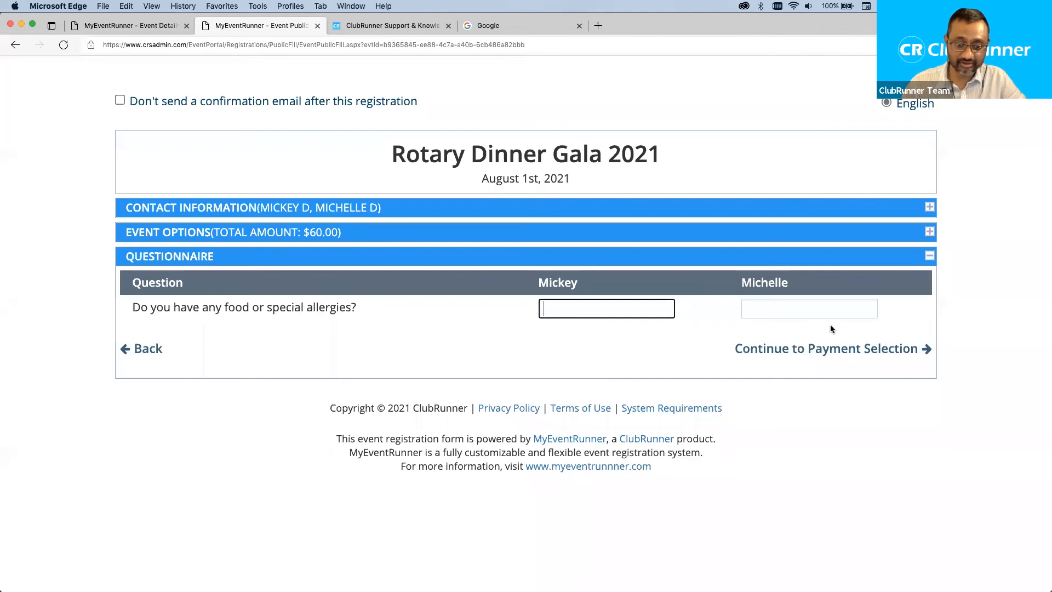
text(no)
click(819, 307)
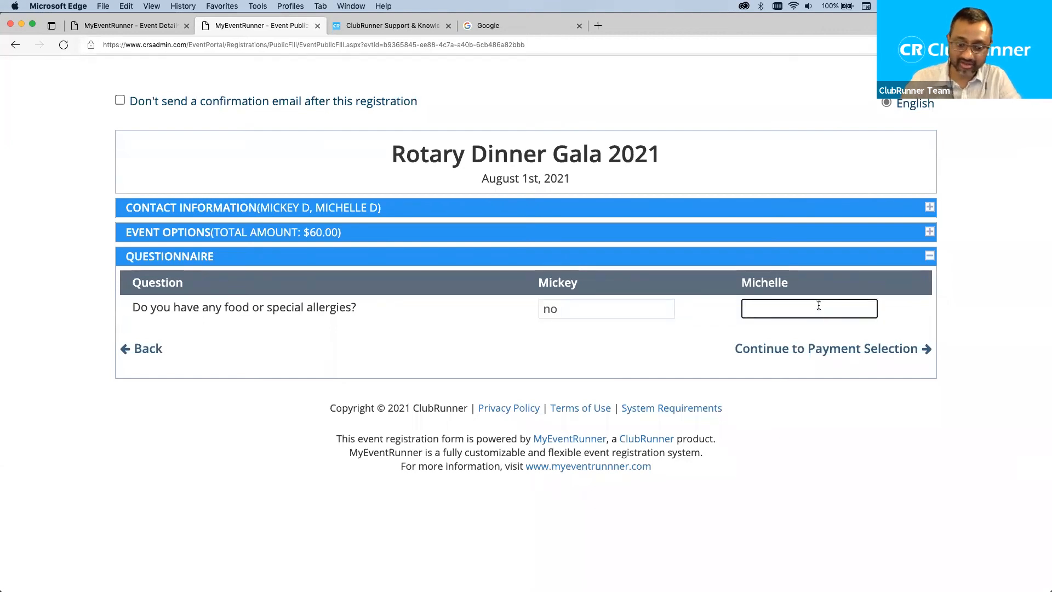
text(gluten free)
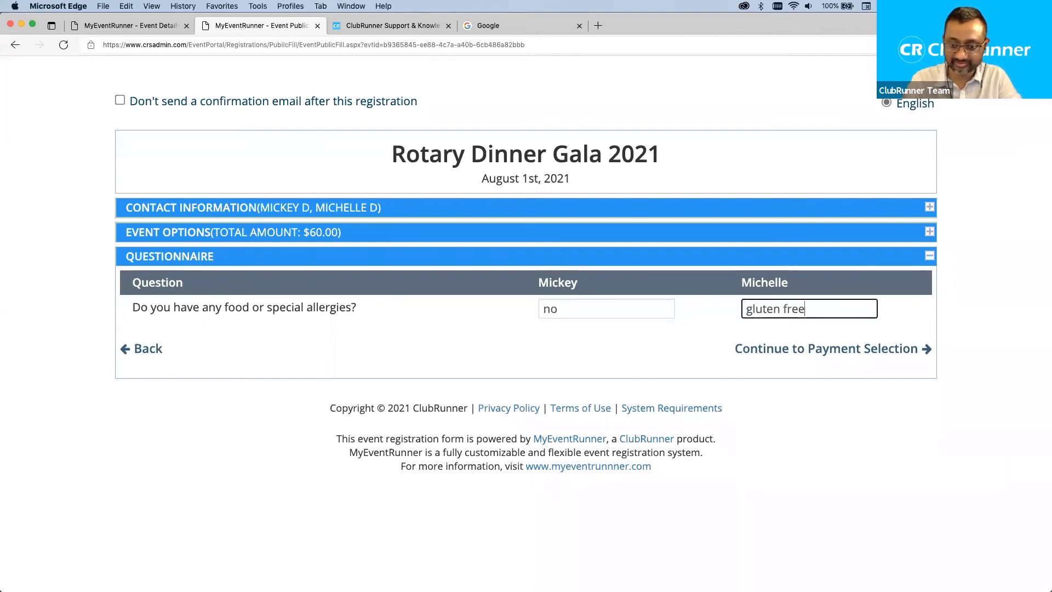
click(629, 307)
drag(630, 306, 534, 307)
key(BackSpace)
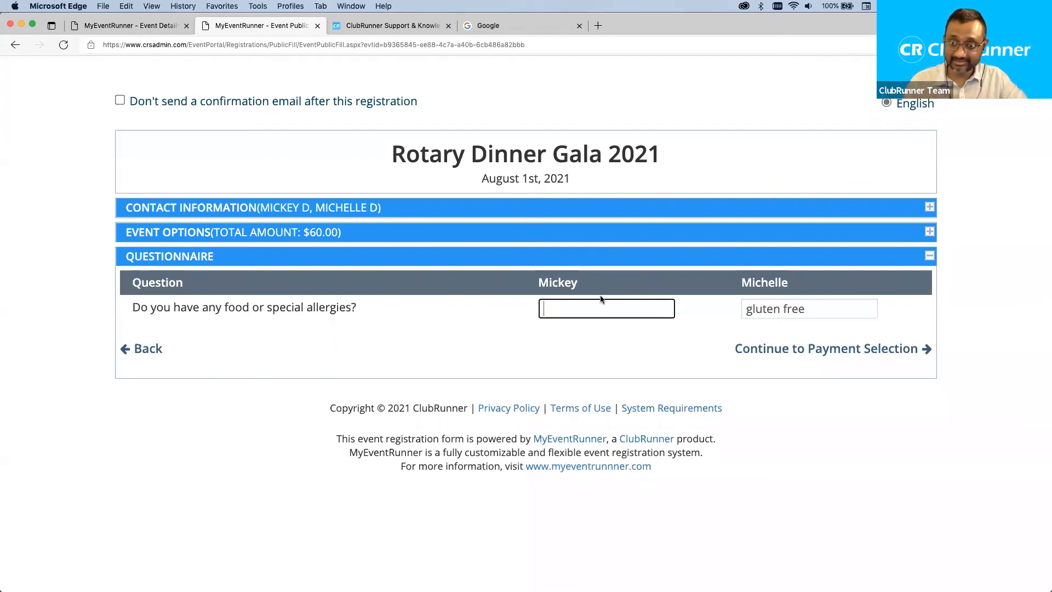
click(864, 355)
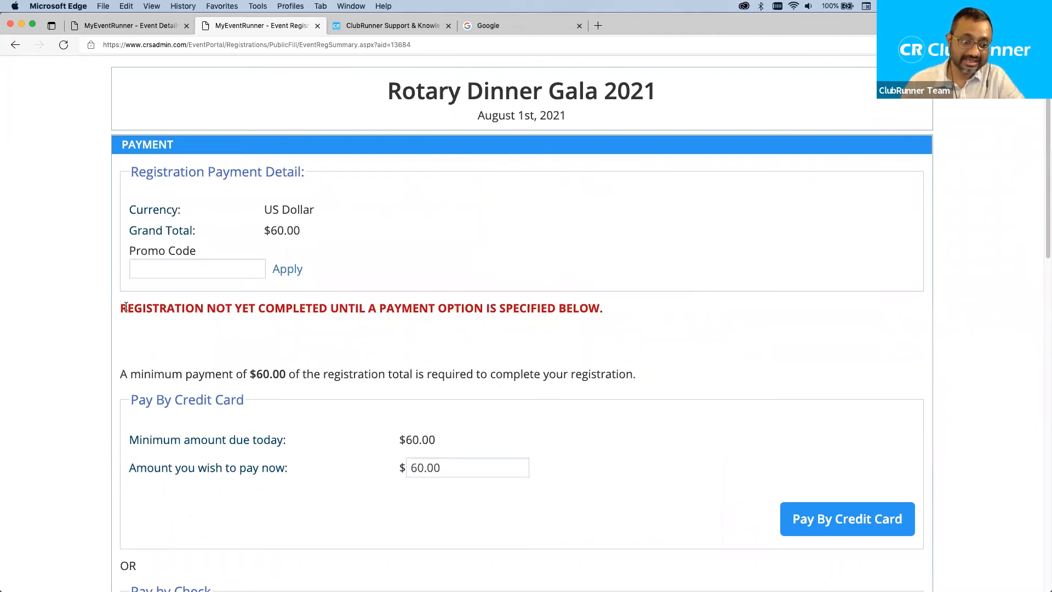
Point out the registration-not-completed warning and the Promo Code field on the payment page.
drag(121, 306, 613, 313)
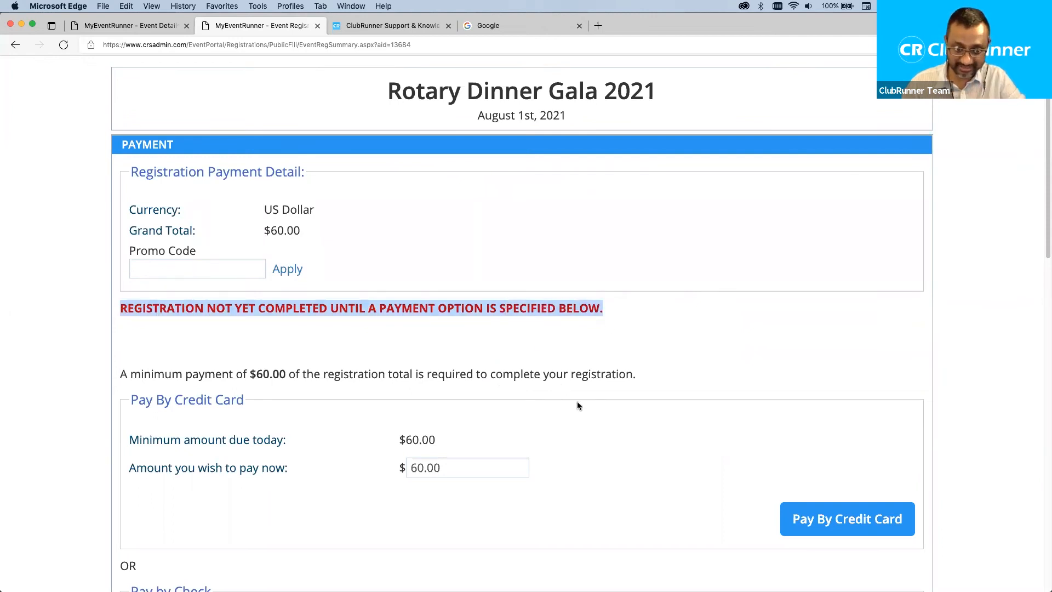
click(356, 344)
drag(197, 251, 130, 251)
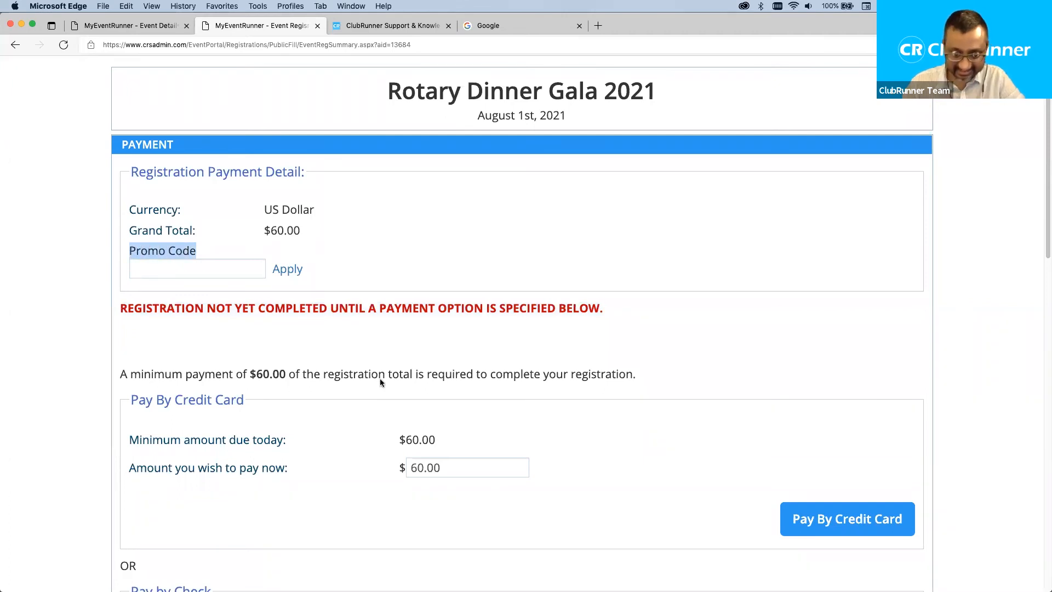
click(461, 398)
Scroll through the credit card and check options and the $60.00 Registration Summary, then back up.
scroll(507, 391, down, 1)
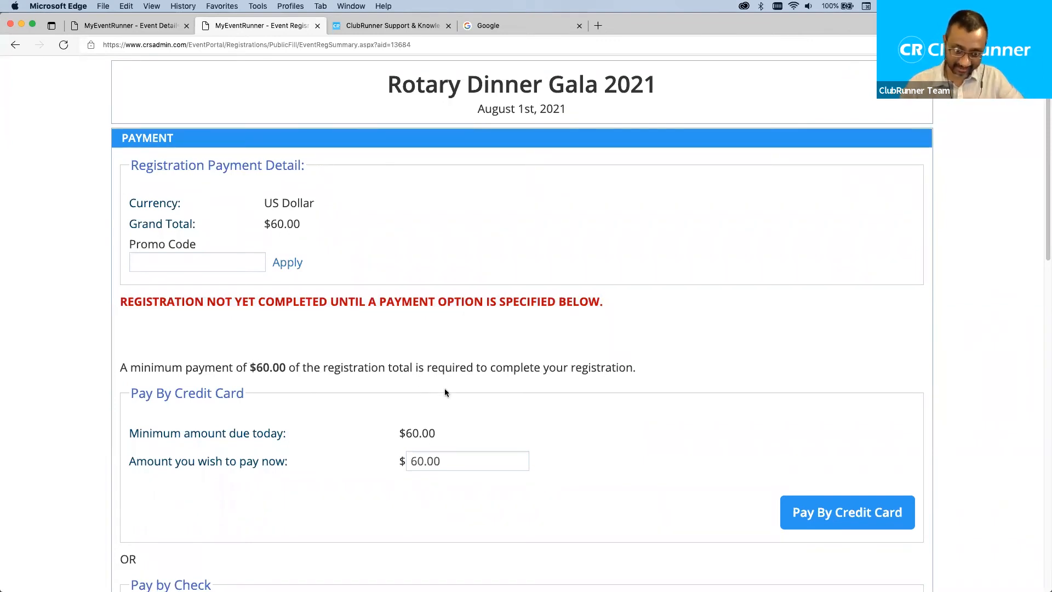
scroll(534, 391, down, 3)
scroll(533, 392, down, 5)
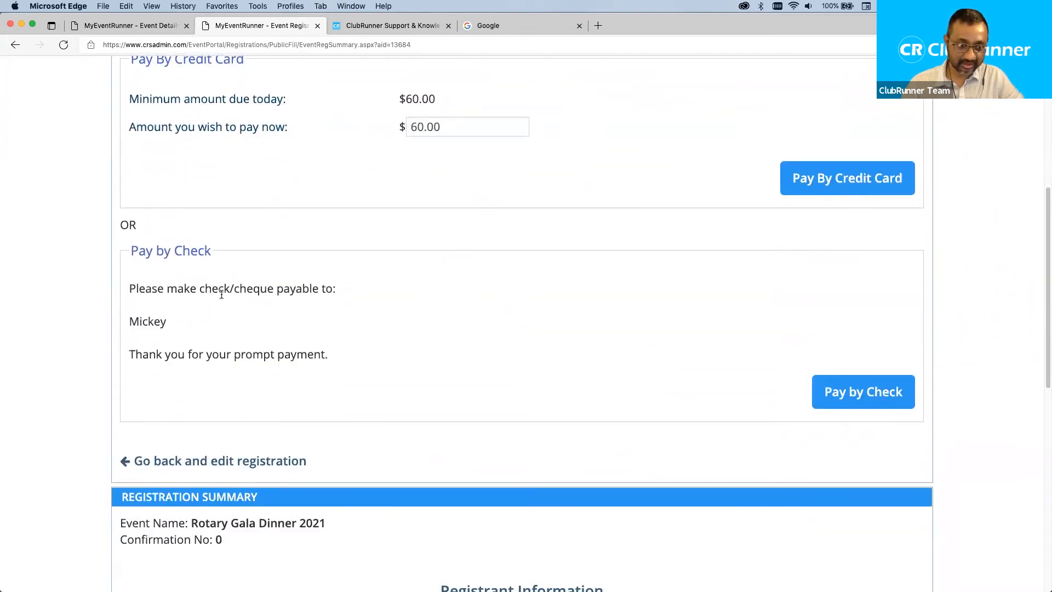
scroll(460, 335, down, 5)
scroll(461, 334, down, 3)
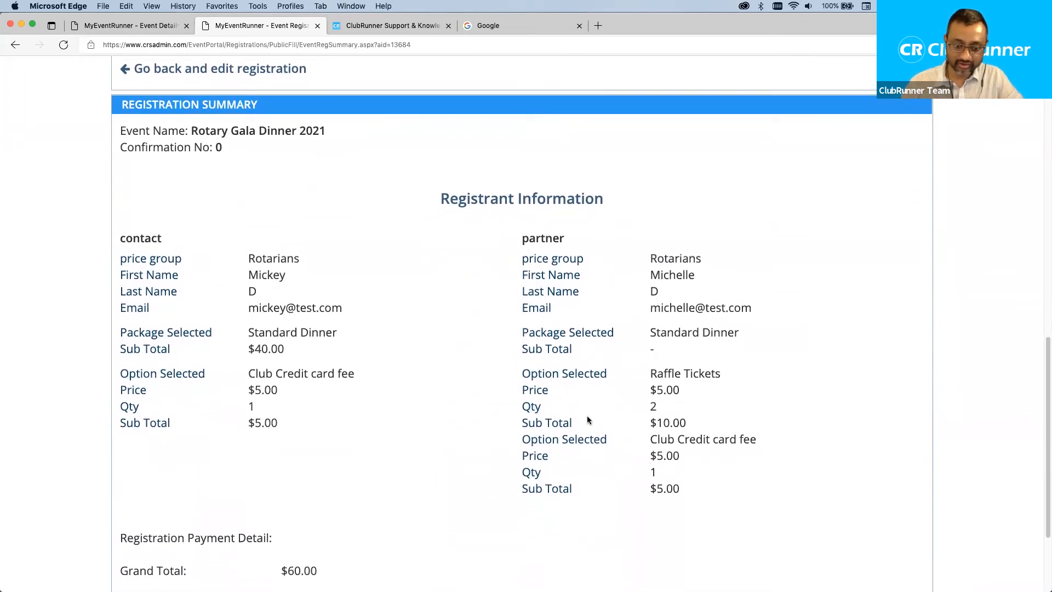
scroll(588, 420, down, 2)
scroll(587, 420, down, 2)
scroll(588, 420, up, 3)
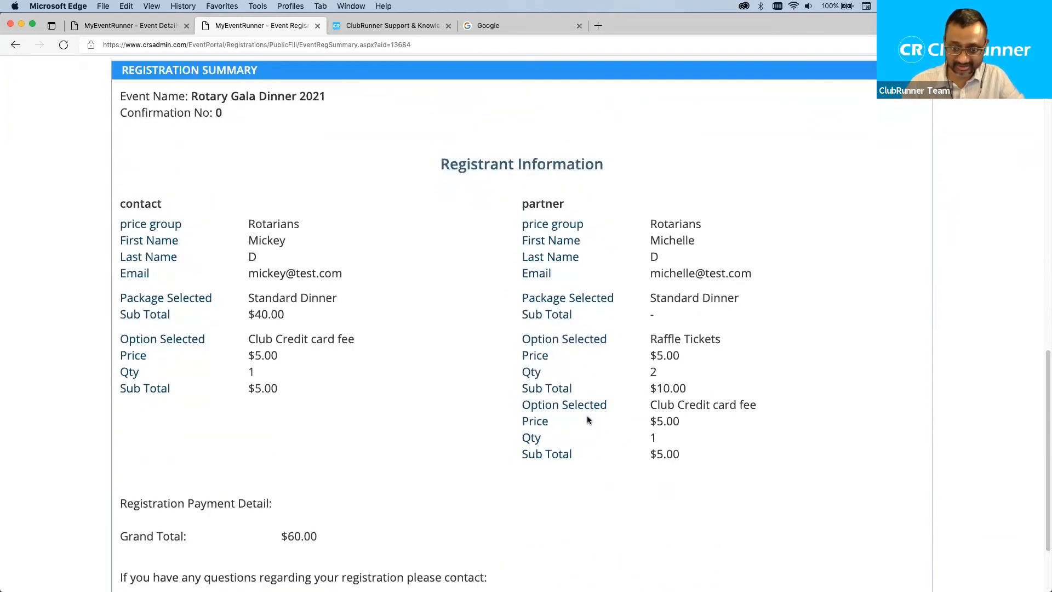
scroll(587, 420, up, 10)
scroll(586, 420, up, 5)
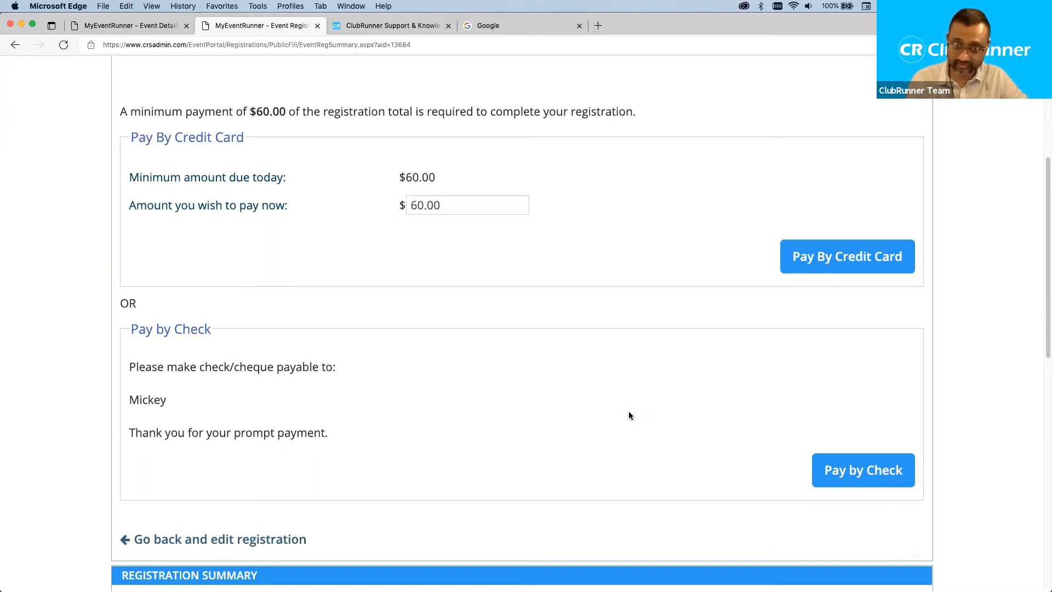
scroll(601, 415, up, 2)
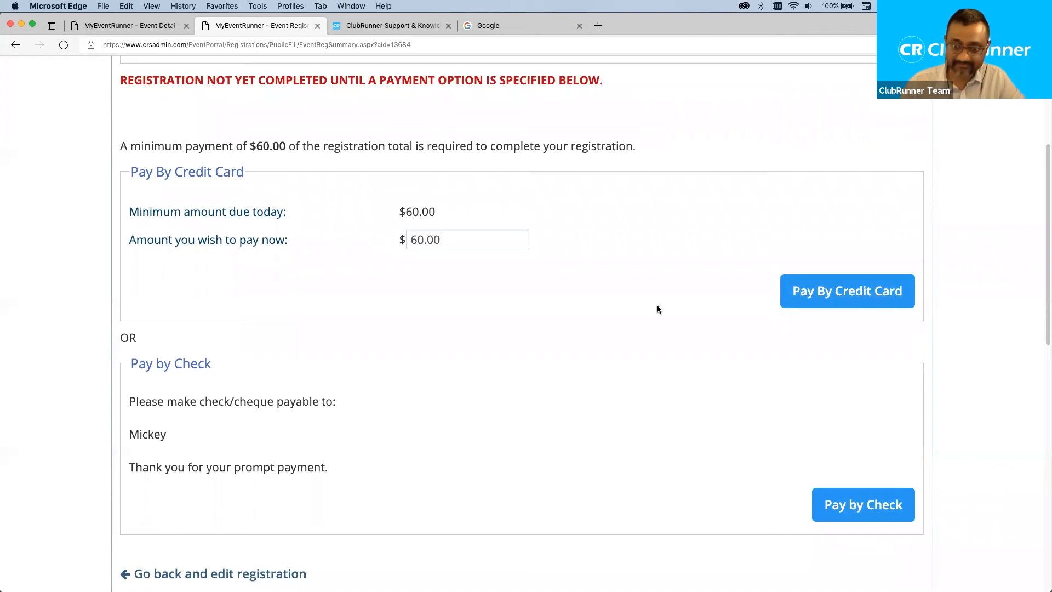
scroll(696, 341, up, 4)
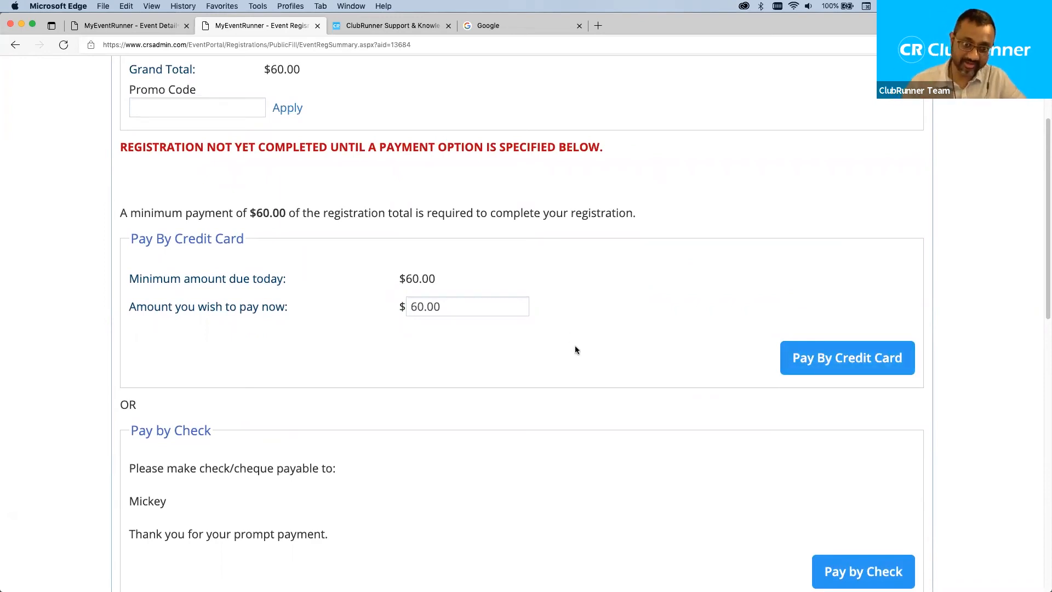
scroll(610, 360, up, 4)
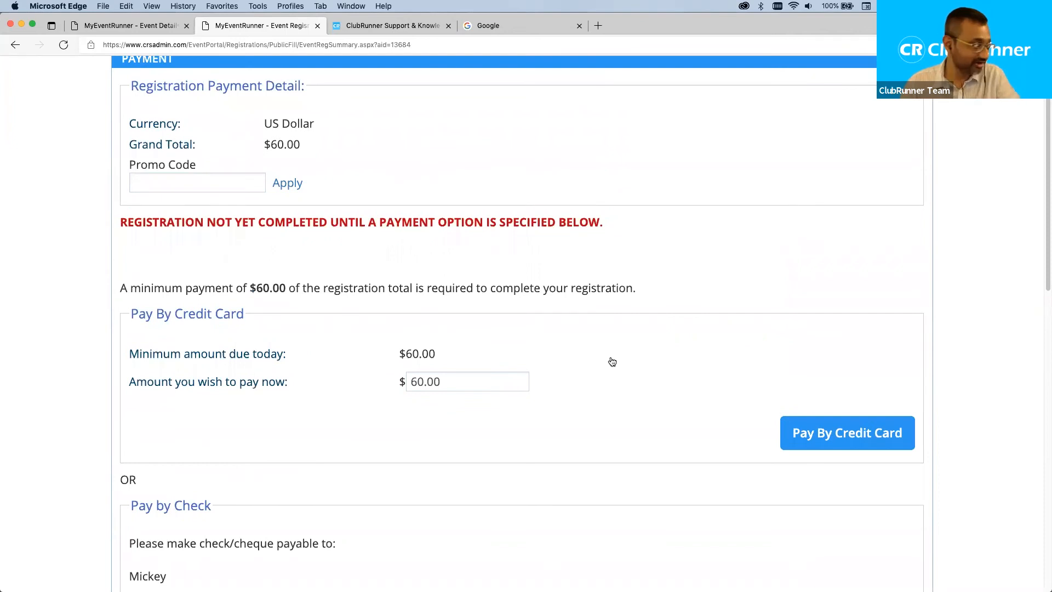
Copy the promo code dg-code-100 from the TextEdit webinar notes and return to the Promo Code field.
key(super+Tab)
drag(348, 467, 234, 471)
key(super+c)
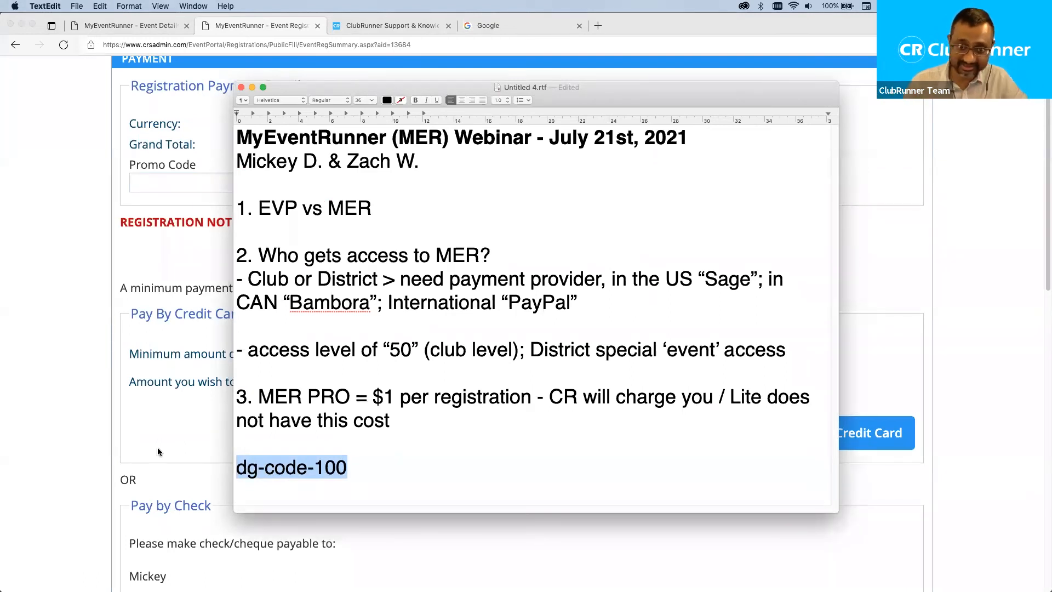
click(169, 409)
click(190, 183)
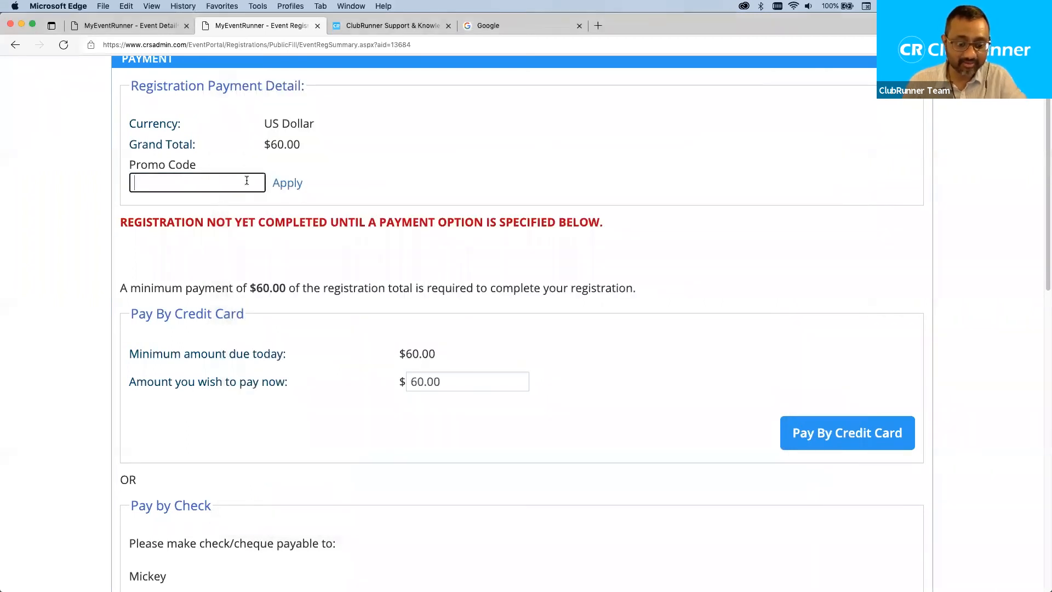
Apply promo code dg-code-100 and confirm the grand total drops to $0.00.
key(super+v)
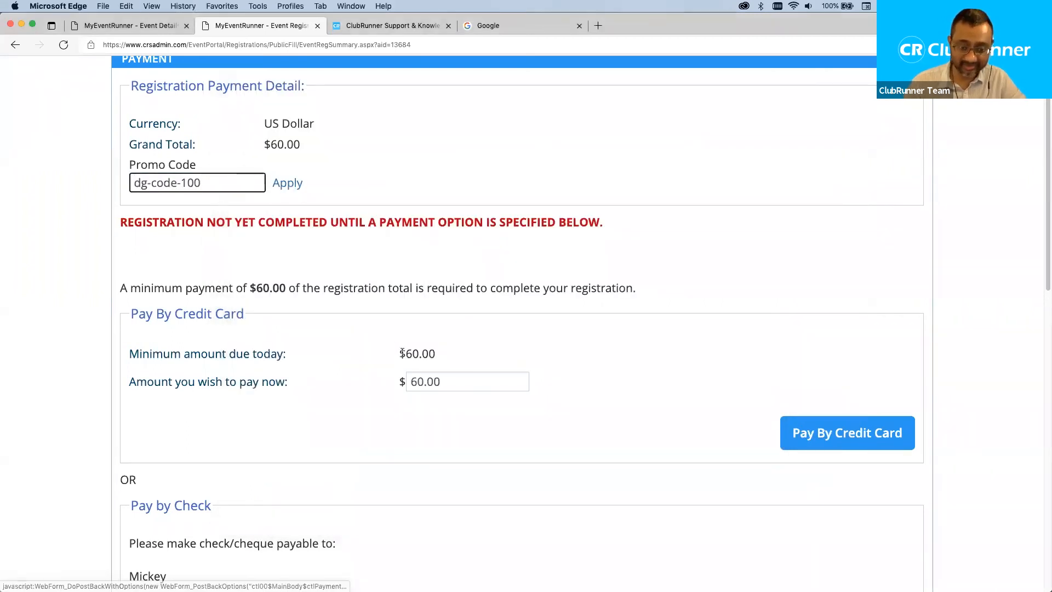
click(289, 185)
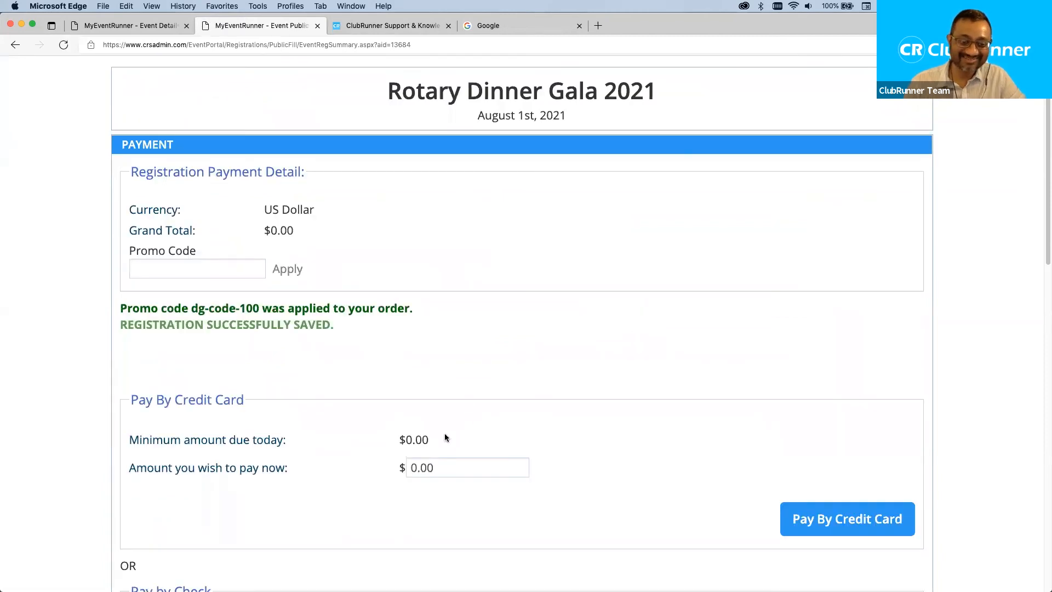
drag(445, 437, 390, 442)
scroll(368, 400, down, 1)
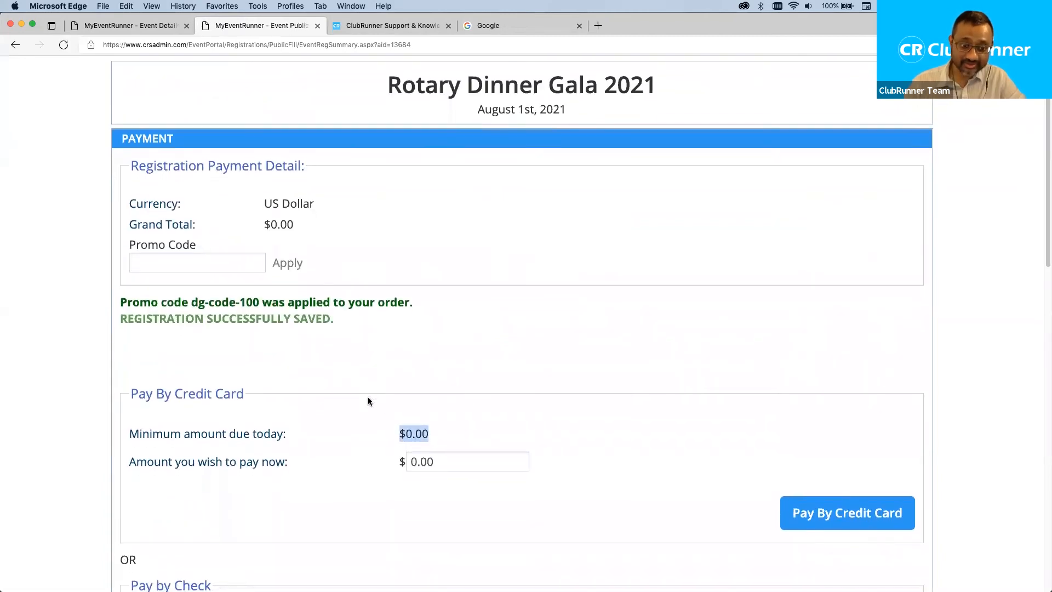
scroll(368, 401, down, 10)
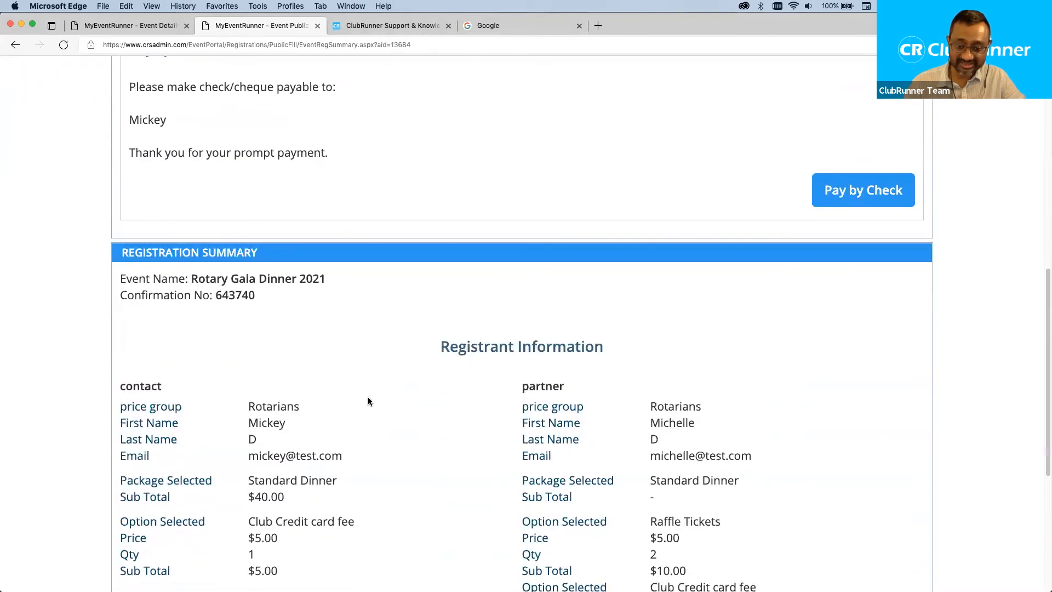
scroll(368, 402, down, 3)
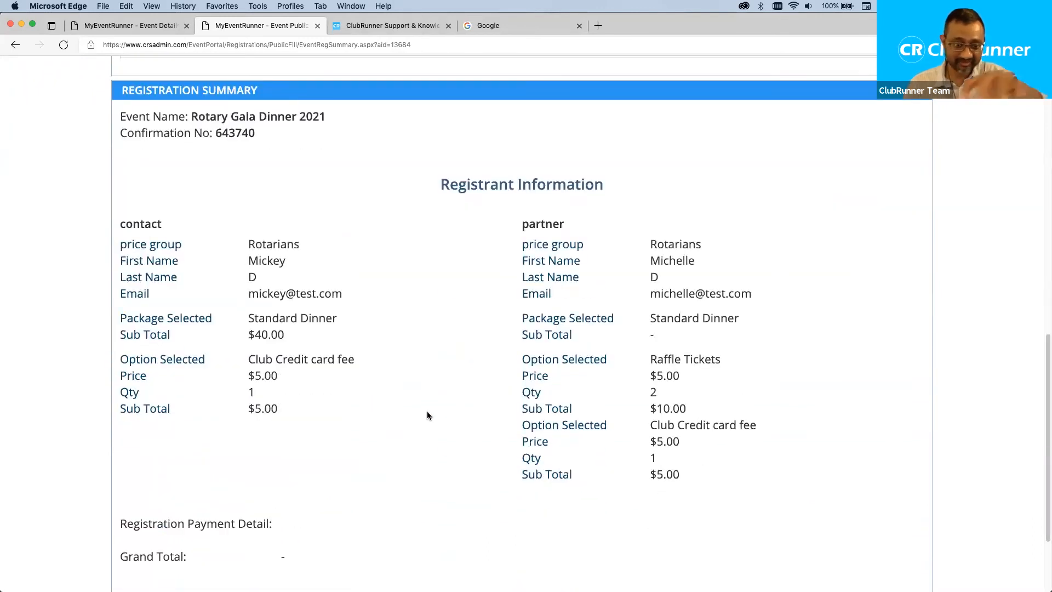
scroll(476, 374, up, 1)
scroll(474, 369, up, 11)
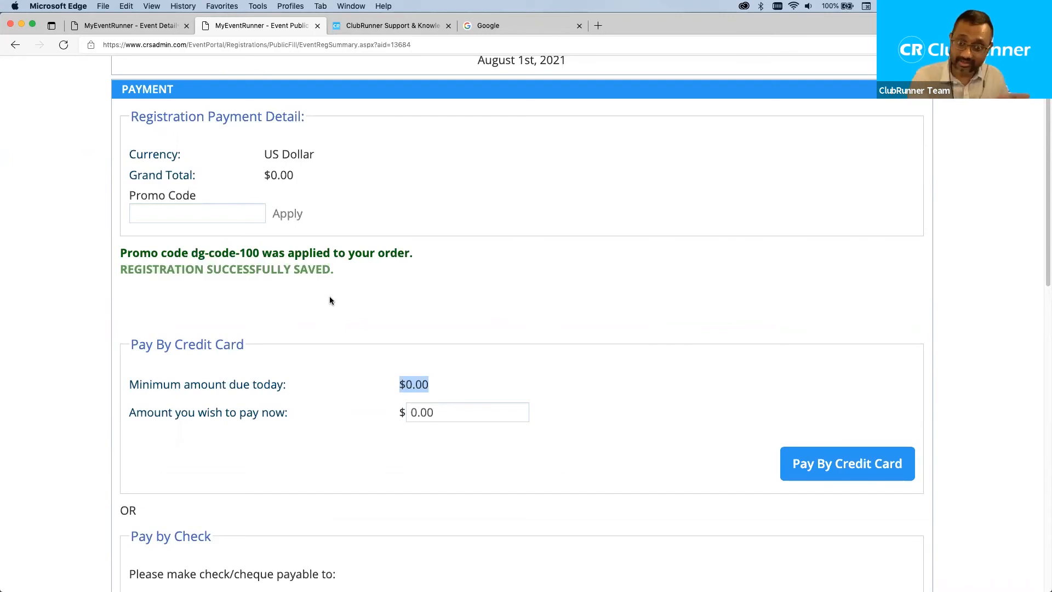
Choose to pay for the $0.00 registration by check.
click(600, 385)
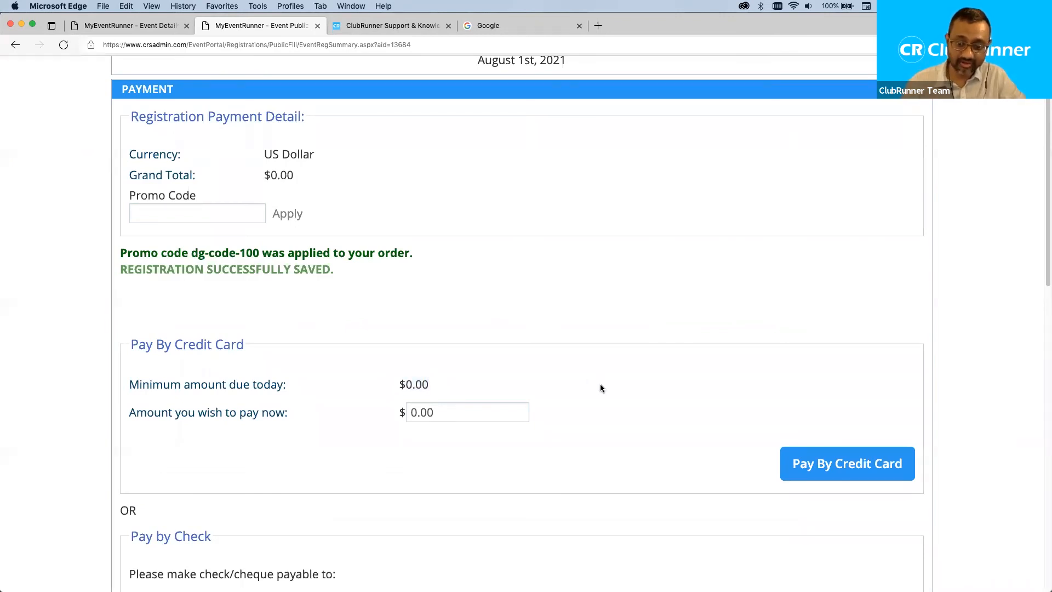
scroll(639, 416, down, 3)
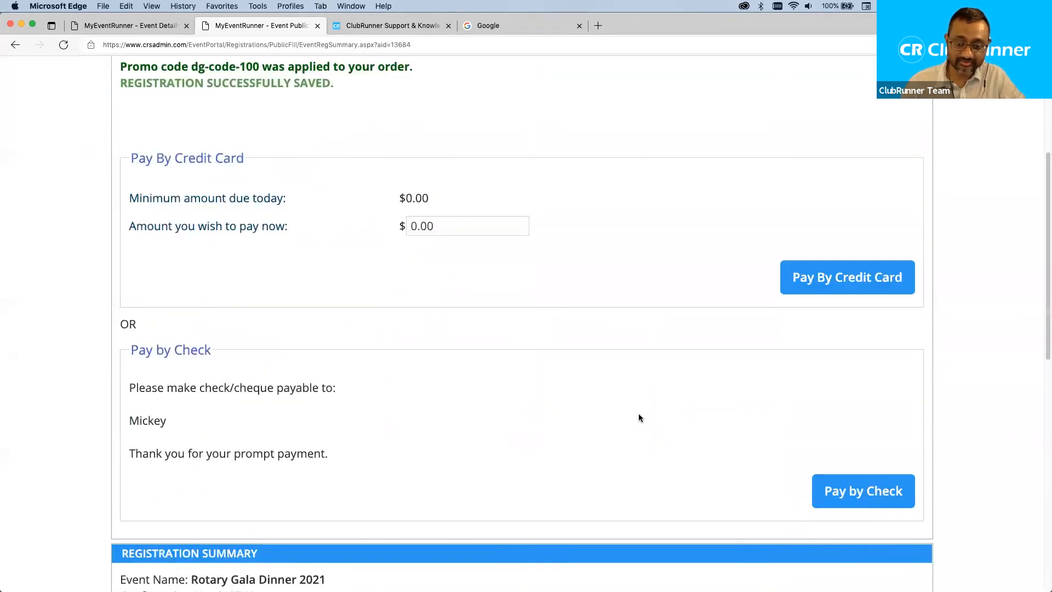
click(873, 491)
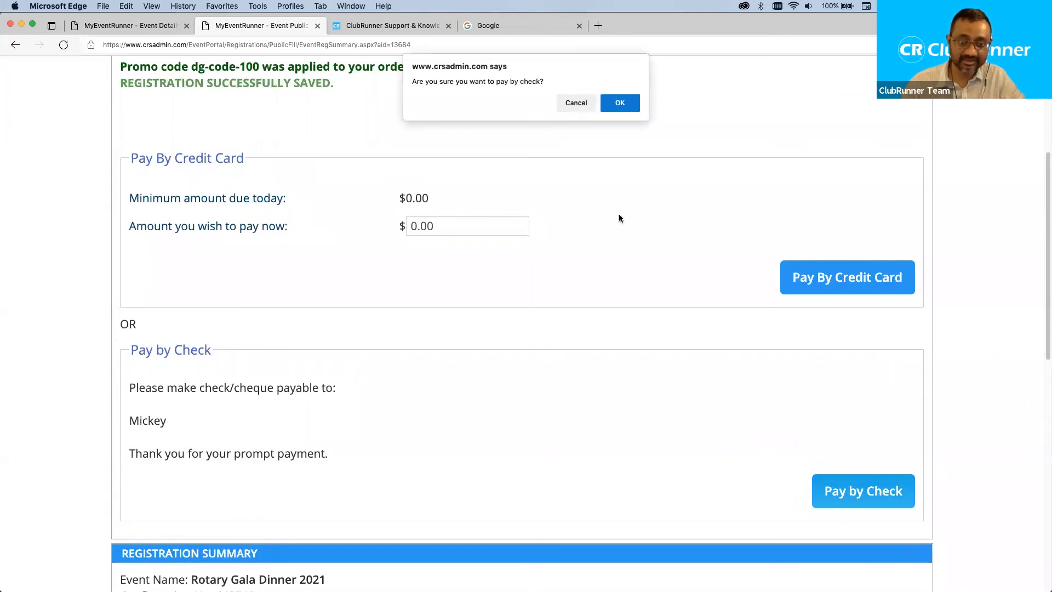
click(618, 106)
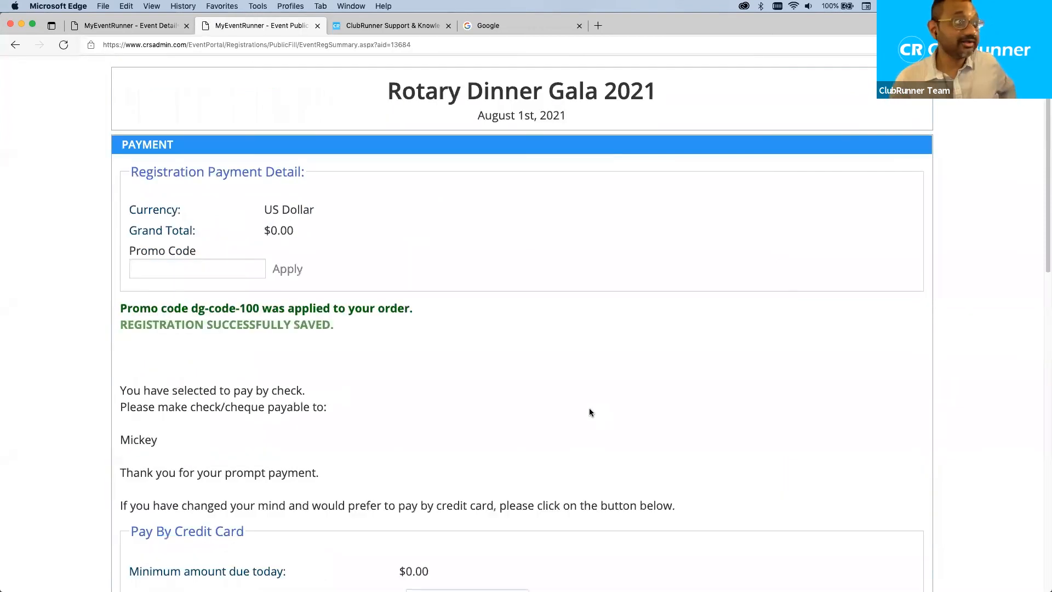
scroll(700, 351, down, 3)
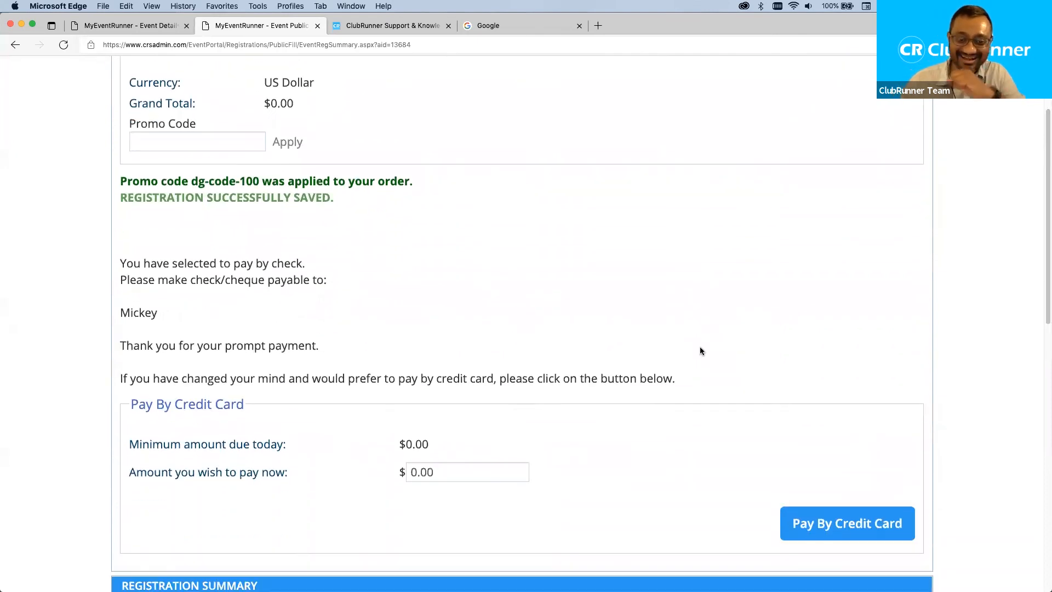
scroll(700, 351, down, 8)
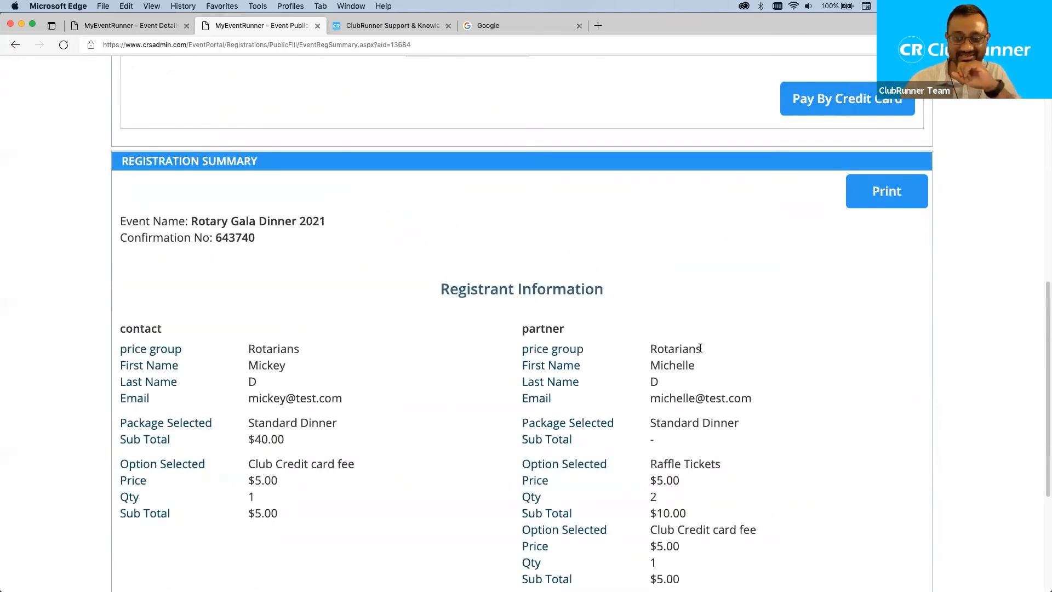
scroll(700, 348, up, 6)
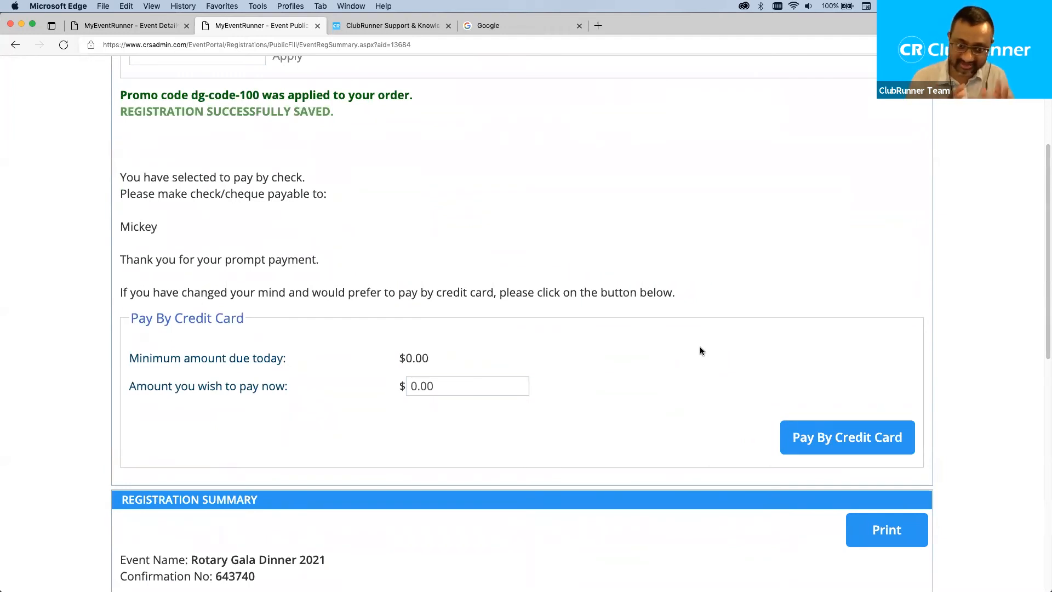
scroll(700, 350, up, 1)
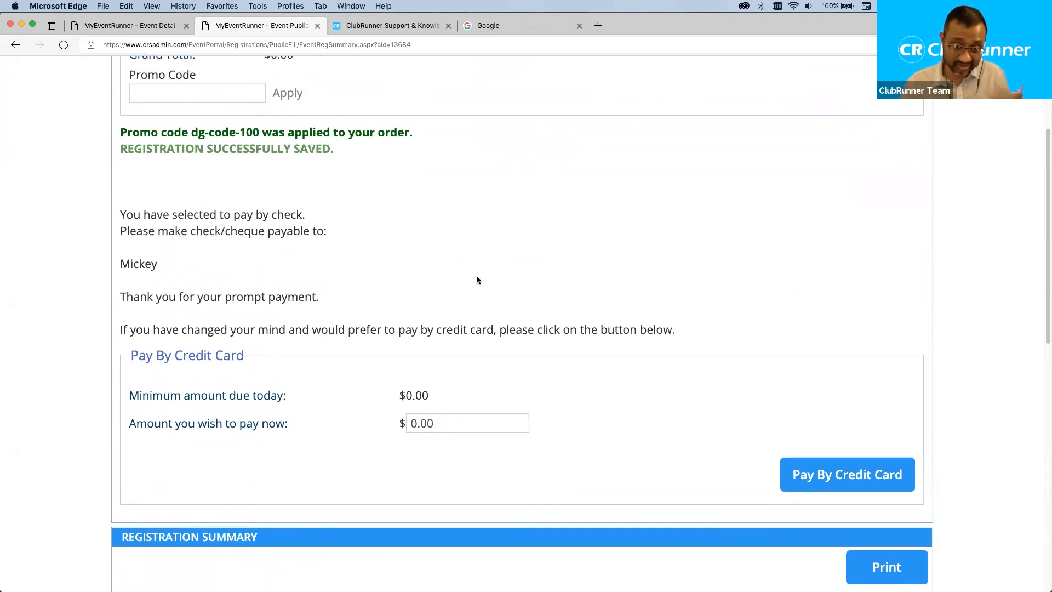
scroll(566, 298, down, 3)
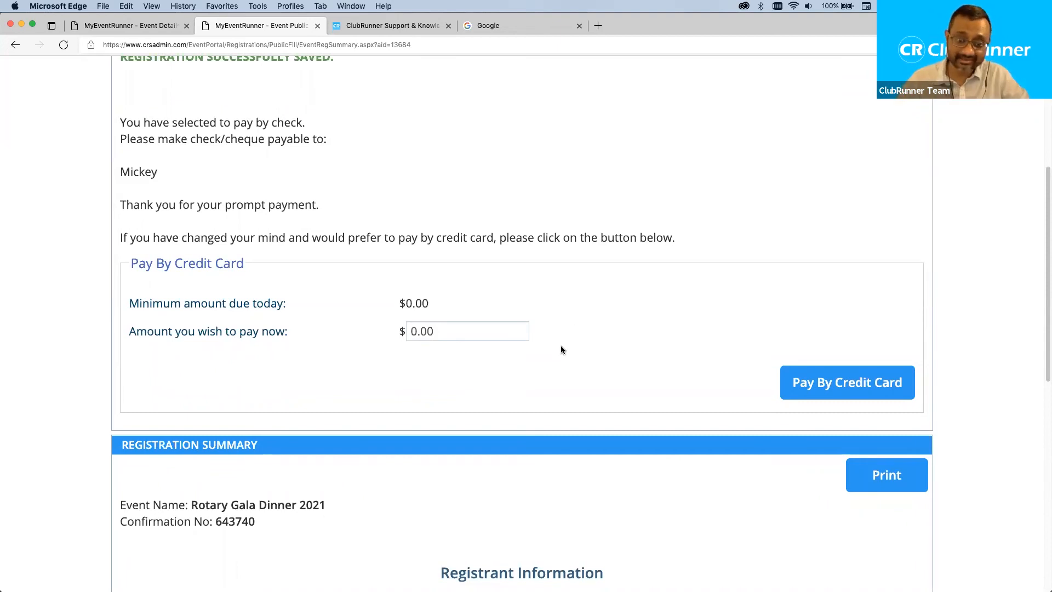
scroll(560, 349, down, 7)
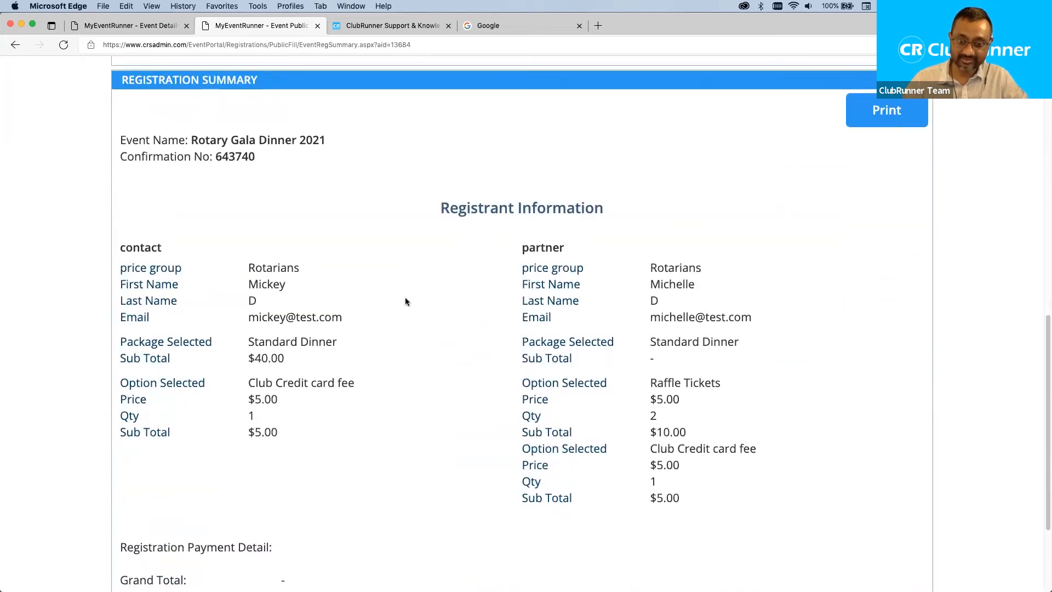
drag(344, 316, 248, 318)
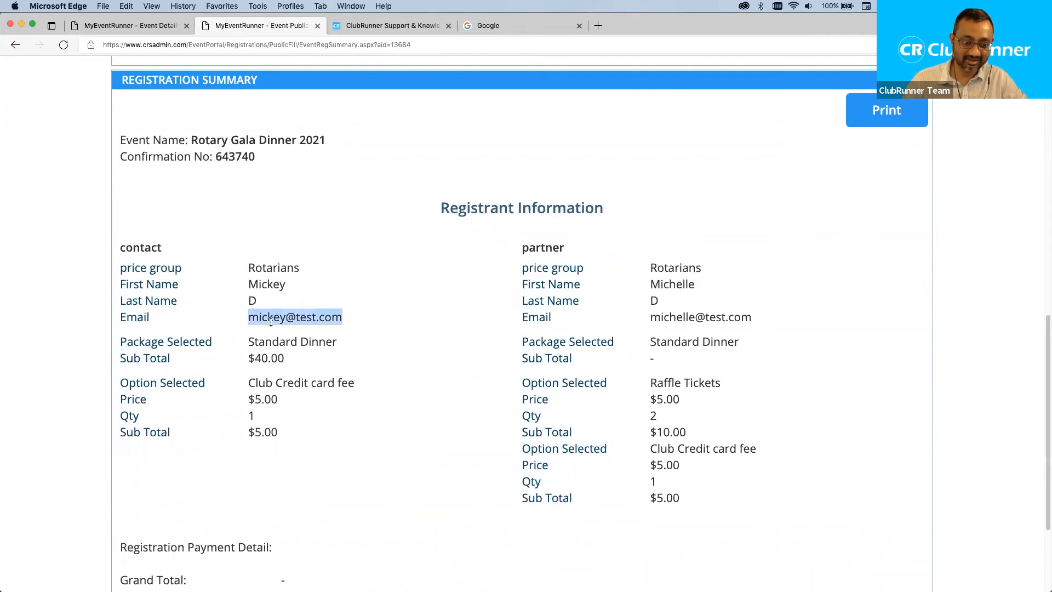
click(393, 337)
scroll(433, 363, down, 5)
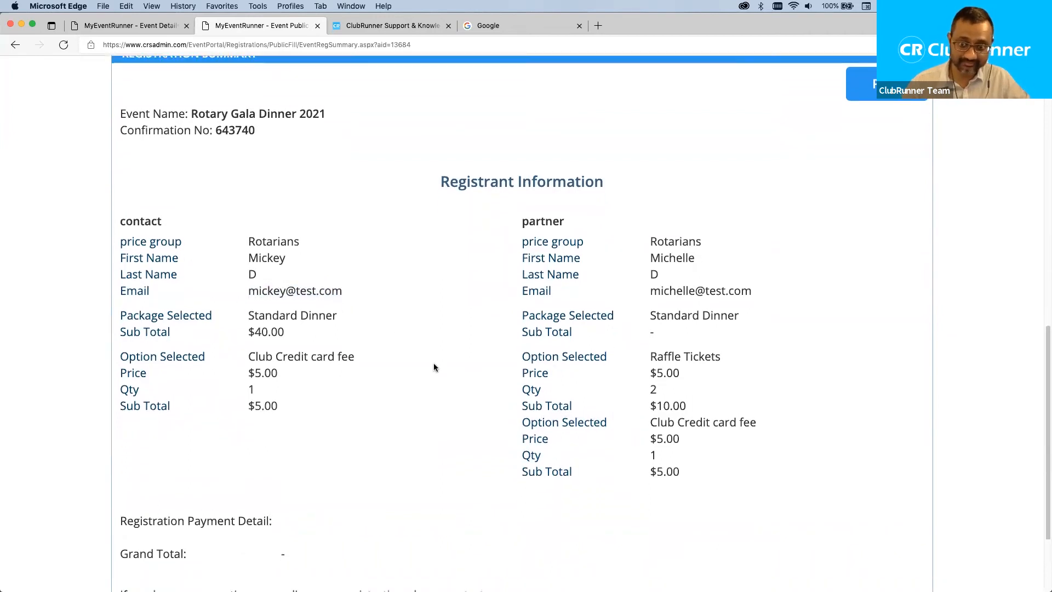
scroll(438, 313, up, 7)
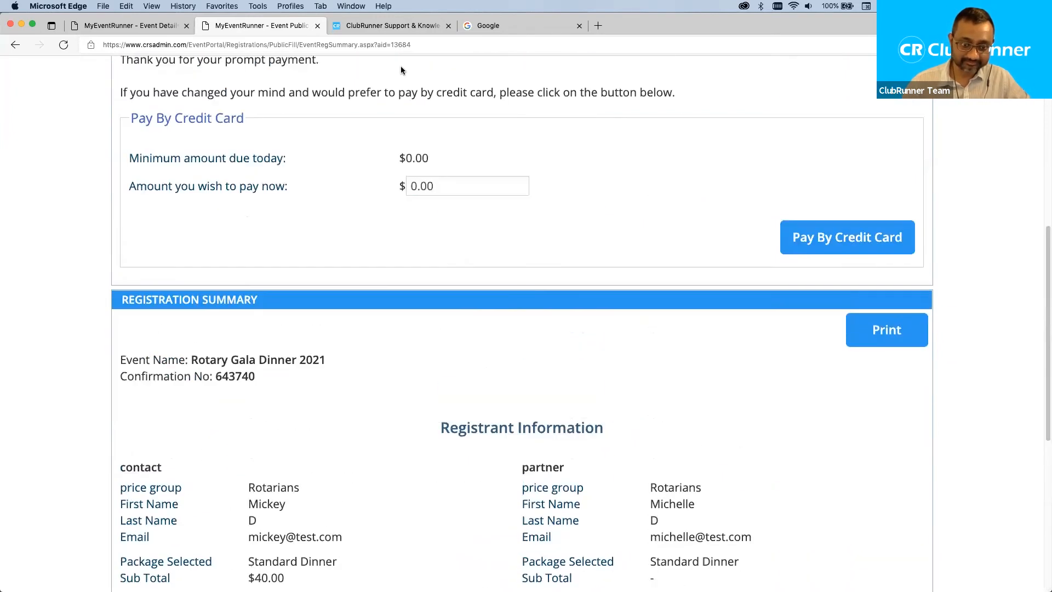
Close the public registration page and open the event's registration list.
click(317, 27)
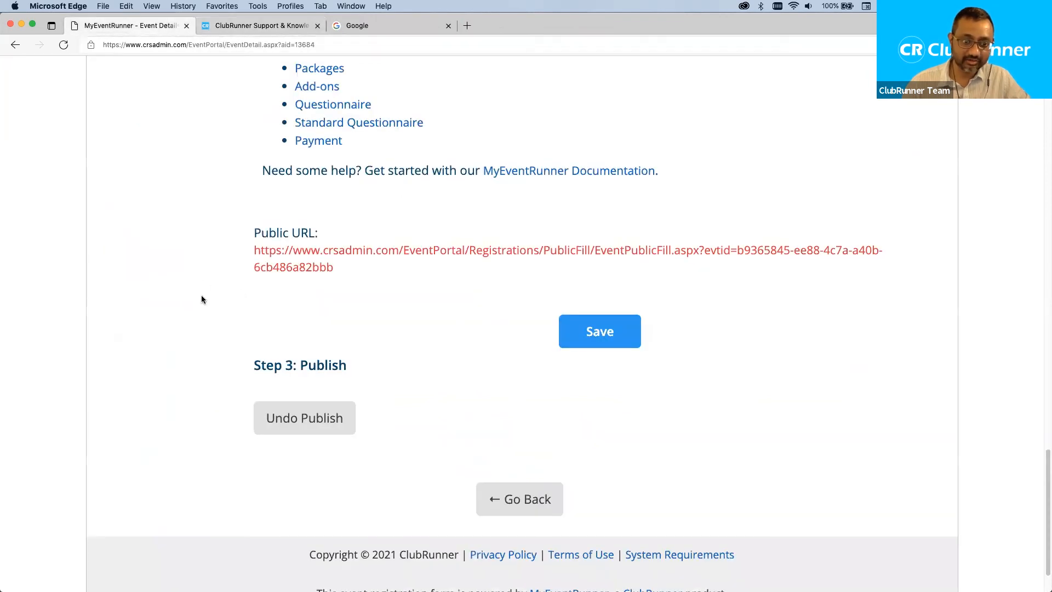
scroll(201, 296, up, 10)
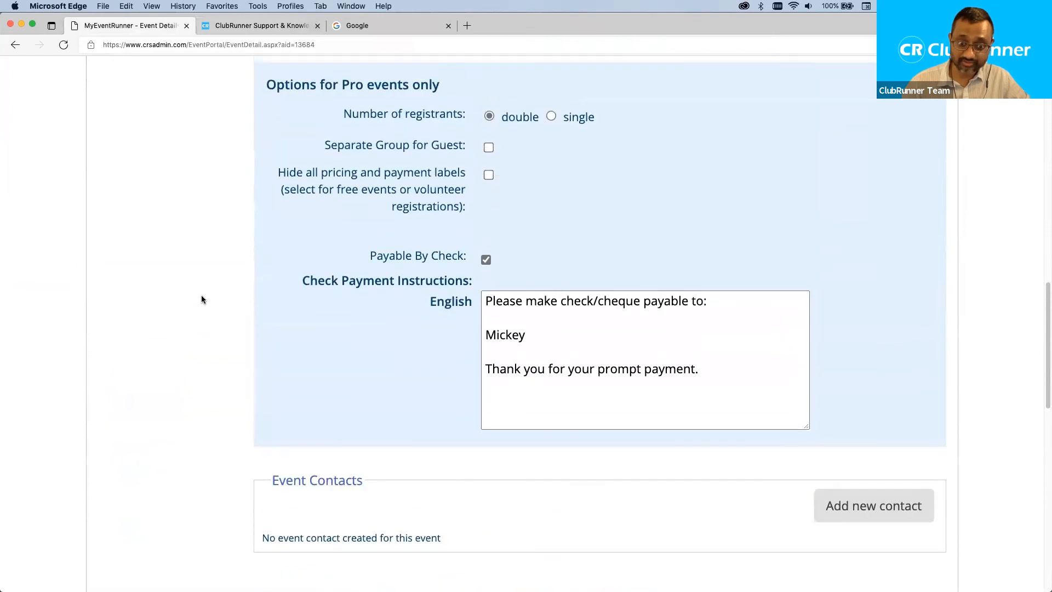
scroll(201, 299, up, 10)
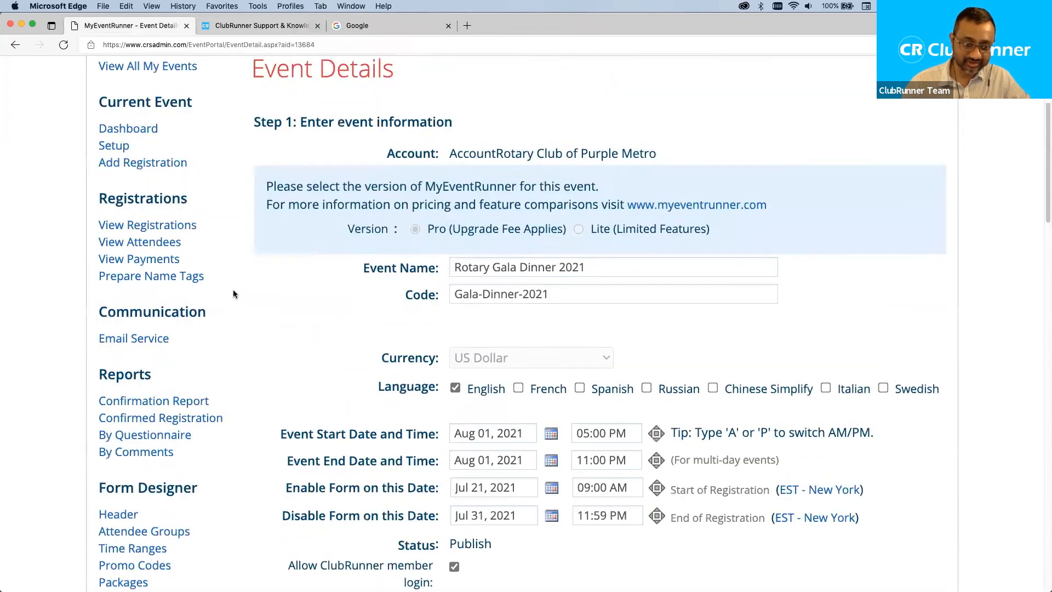
scroll(233, 294, up, 3)
click(167, 336)
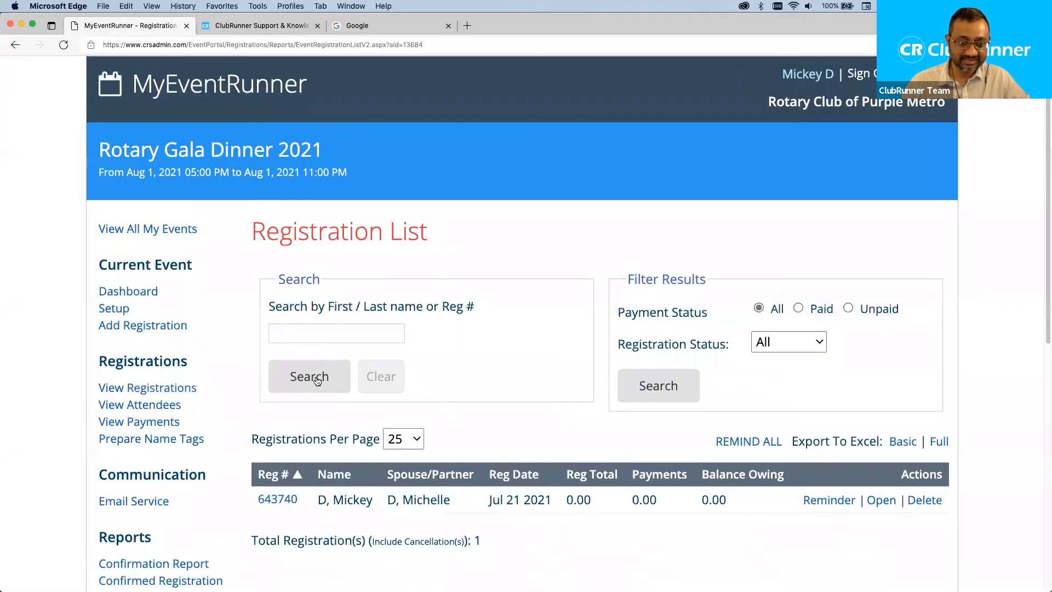
Point out the partner's name, payments amount and 0.00 total of the test registration.
drag(452, 500, 382, 503)
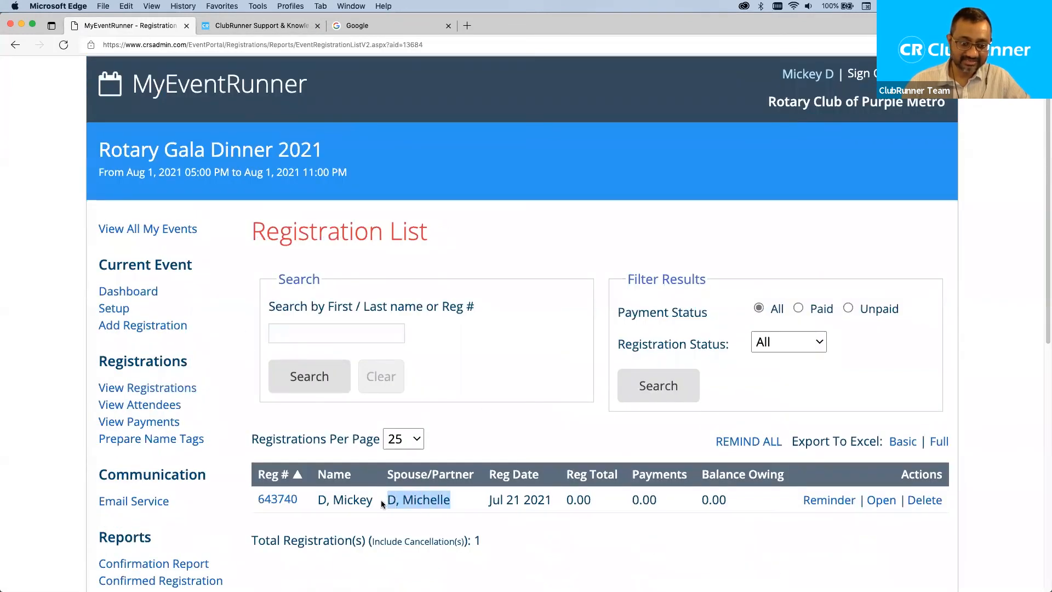
drag(649, 500, 613, 500)
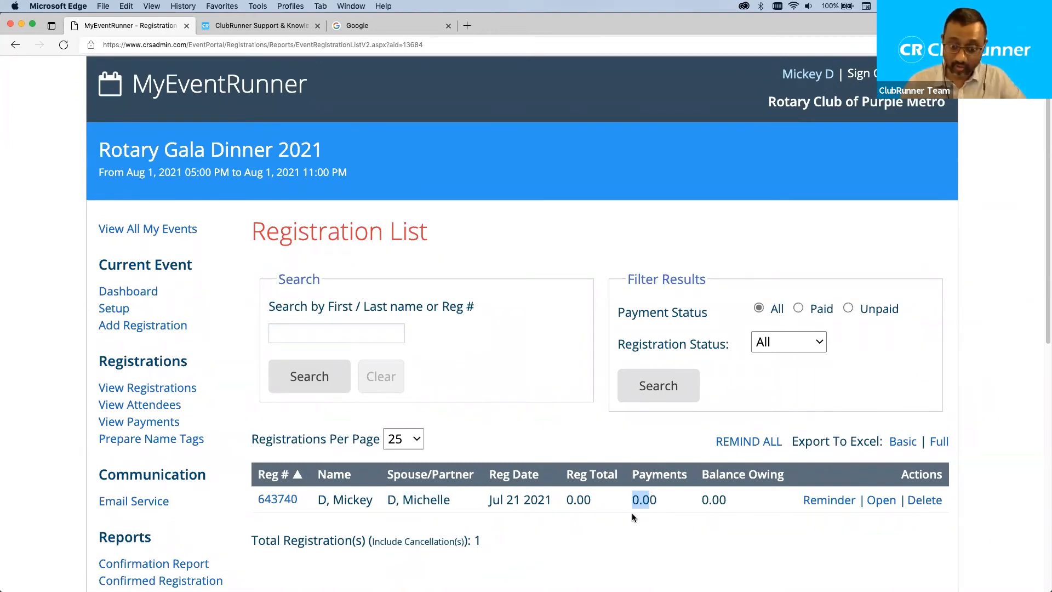
drag(593, 499, 579, 500)
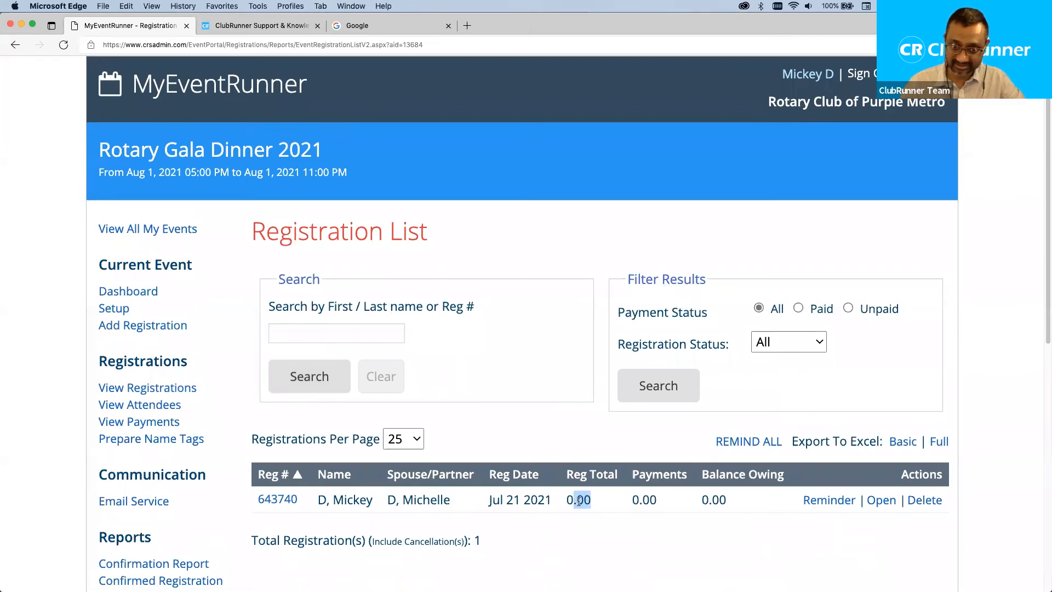
click(211, 403)
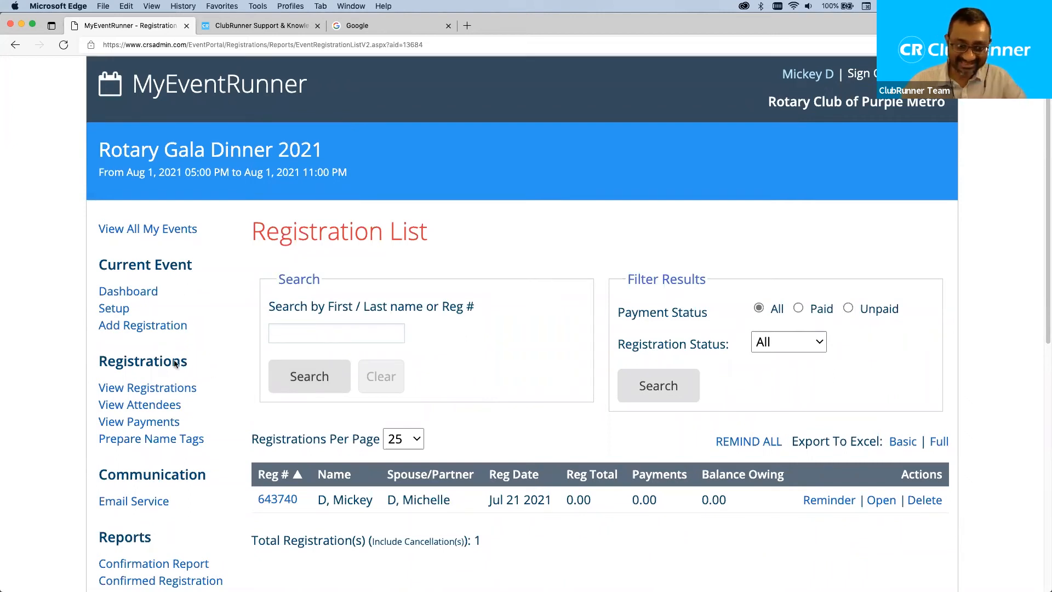
drag(94, 361, 202, 362)
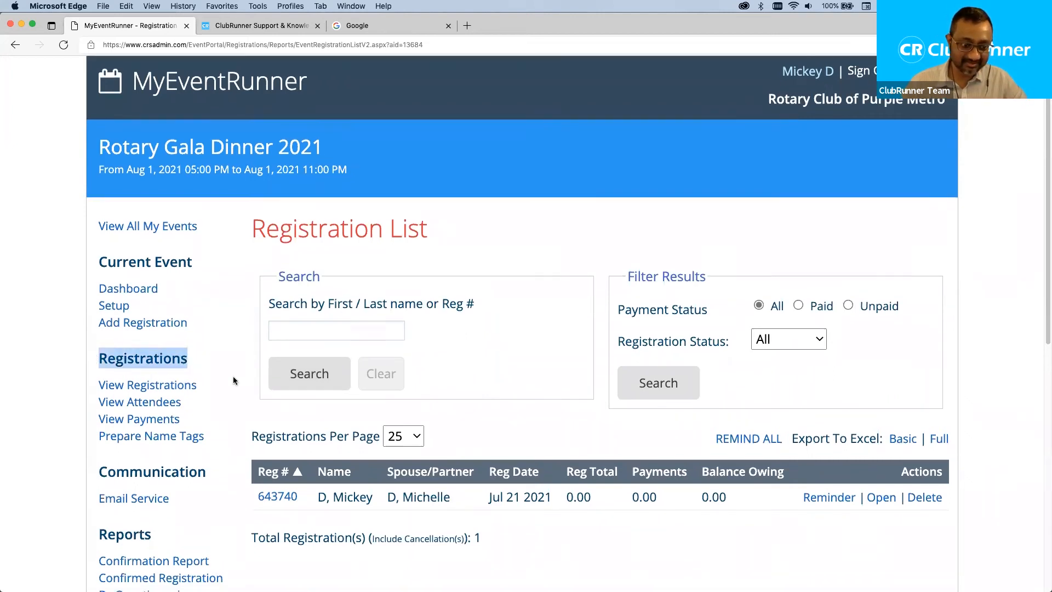
scroll(209, 412, down, 3)
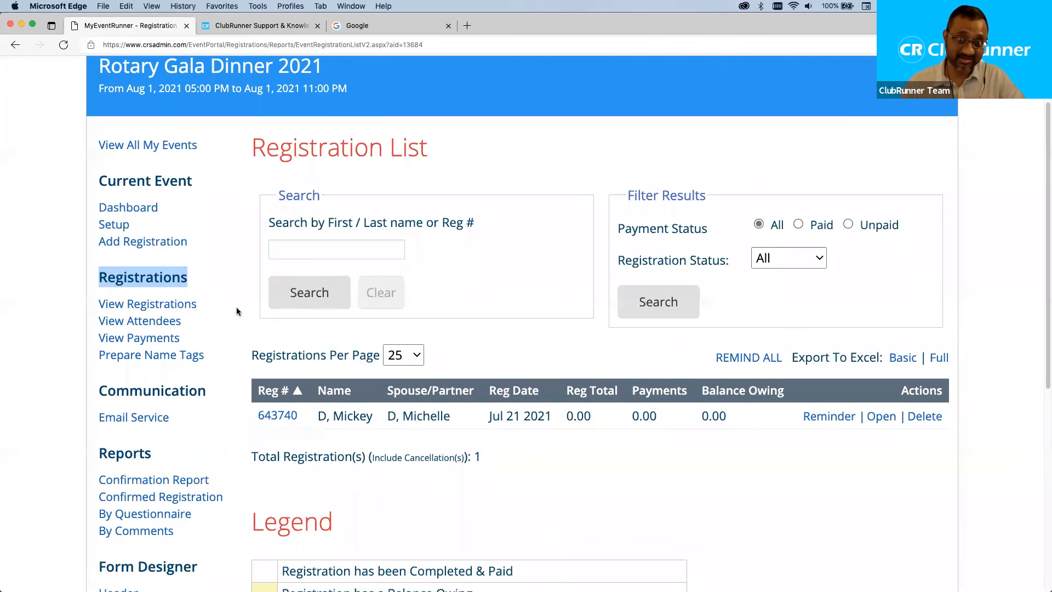
click(235, 269)
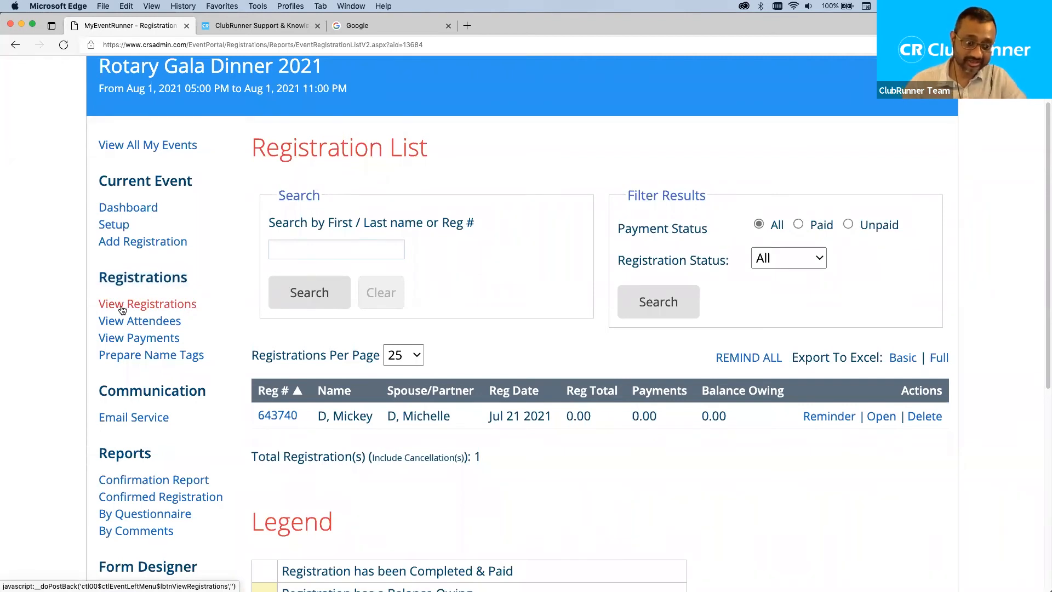
Reload the registration list, export it to Excel, and point out the registration number.
click(172, 306)
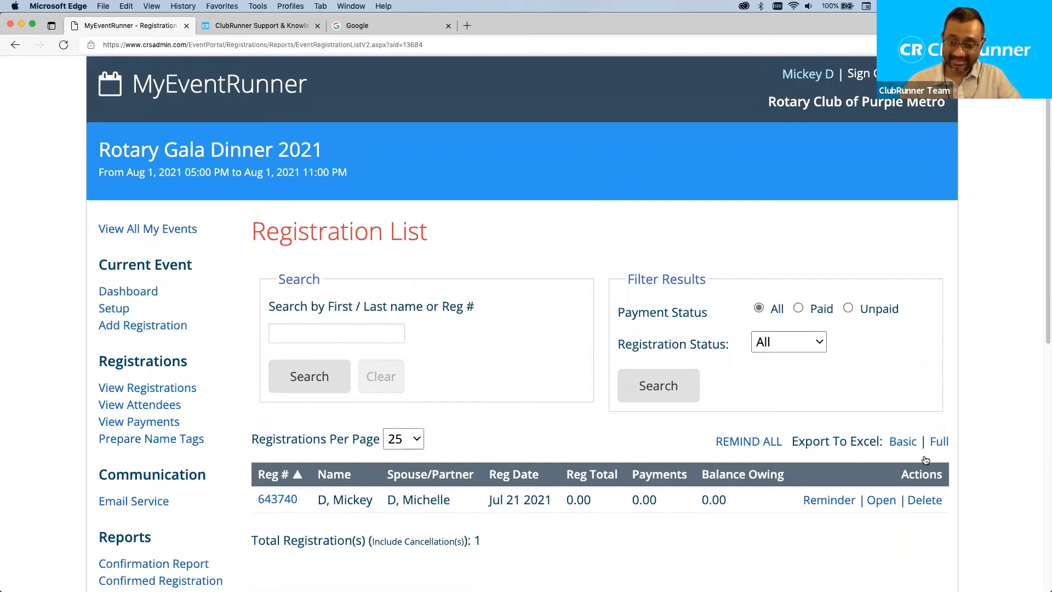
click(940, 441)
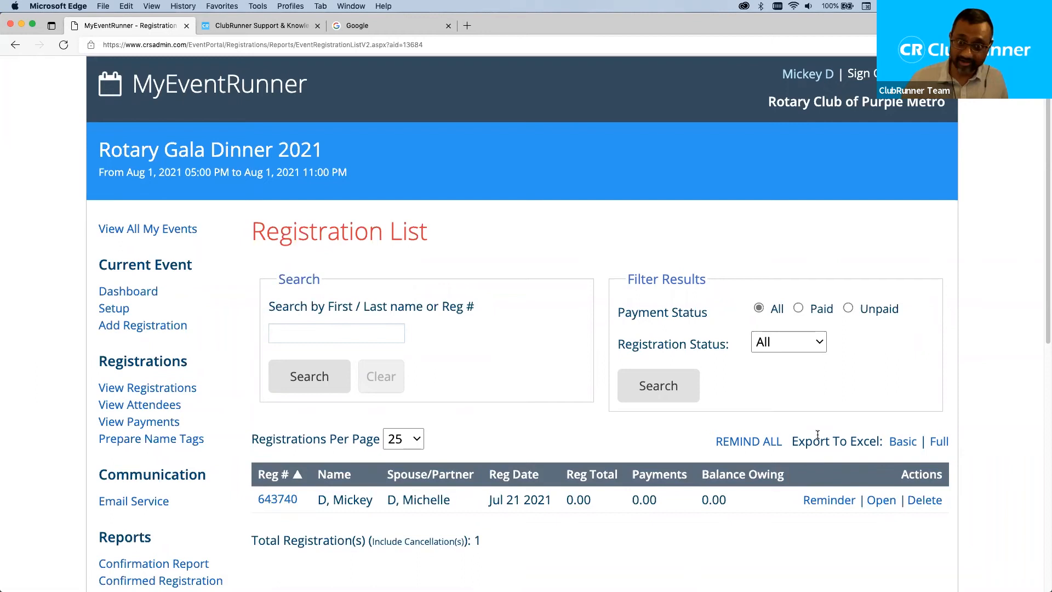
scroll(511, 415, down, 2)
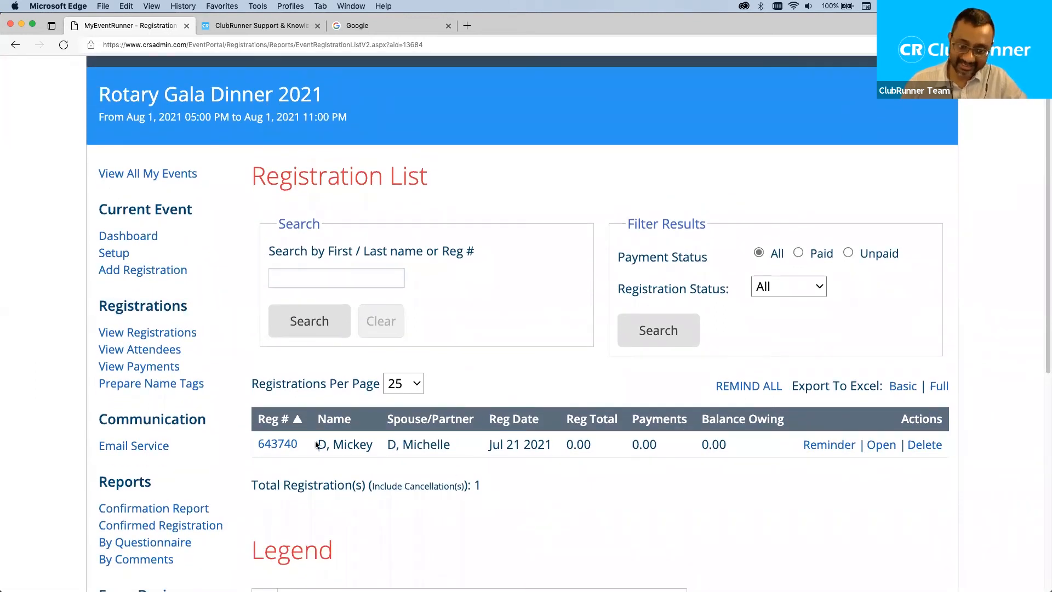
drag(298, 442, 239, 430)
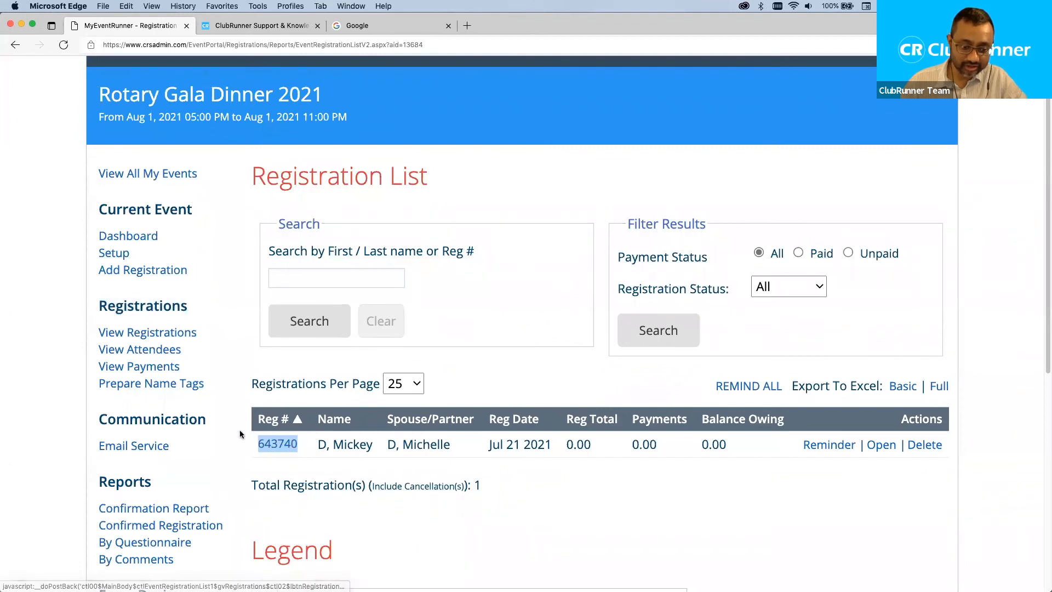
click(557, 376)
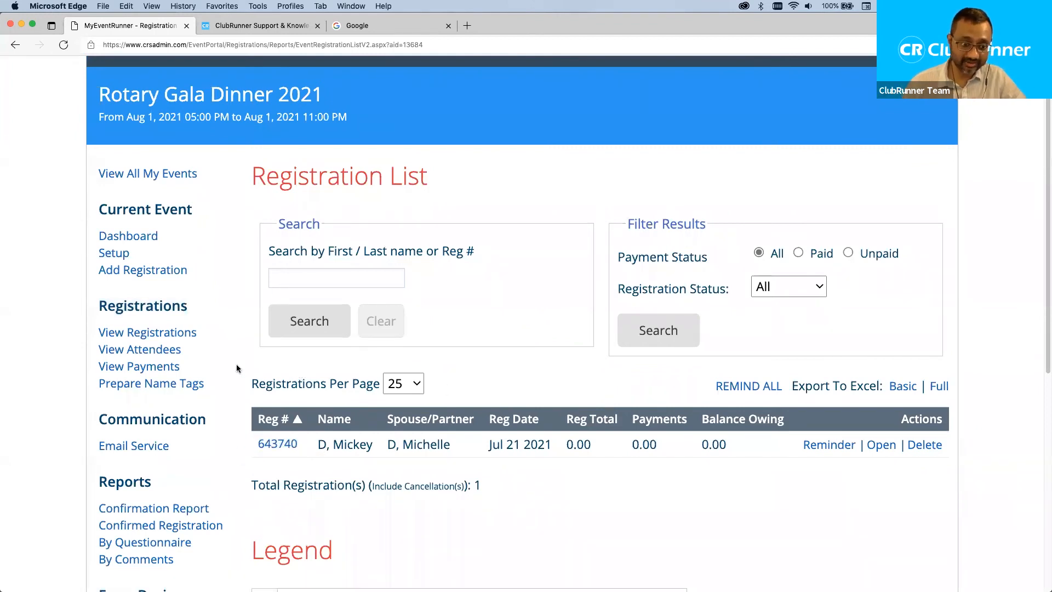
click(155, 351)
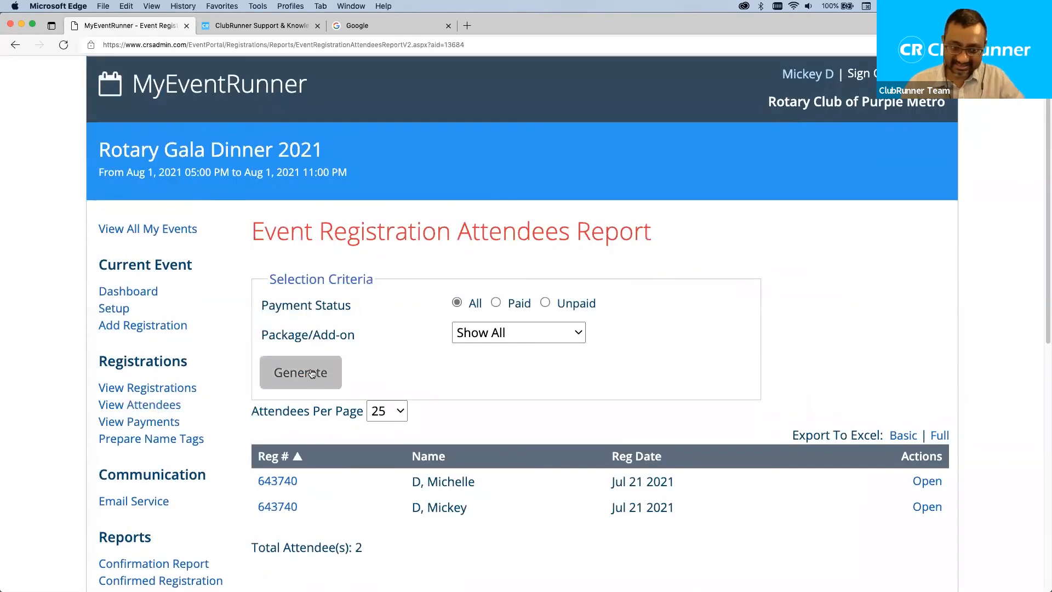
Review the attendees report listing both attendees under registration 643740, briefly revisiting the registrations list.
scroll(449, 392, down, 1)
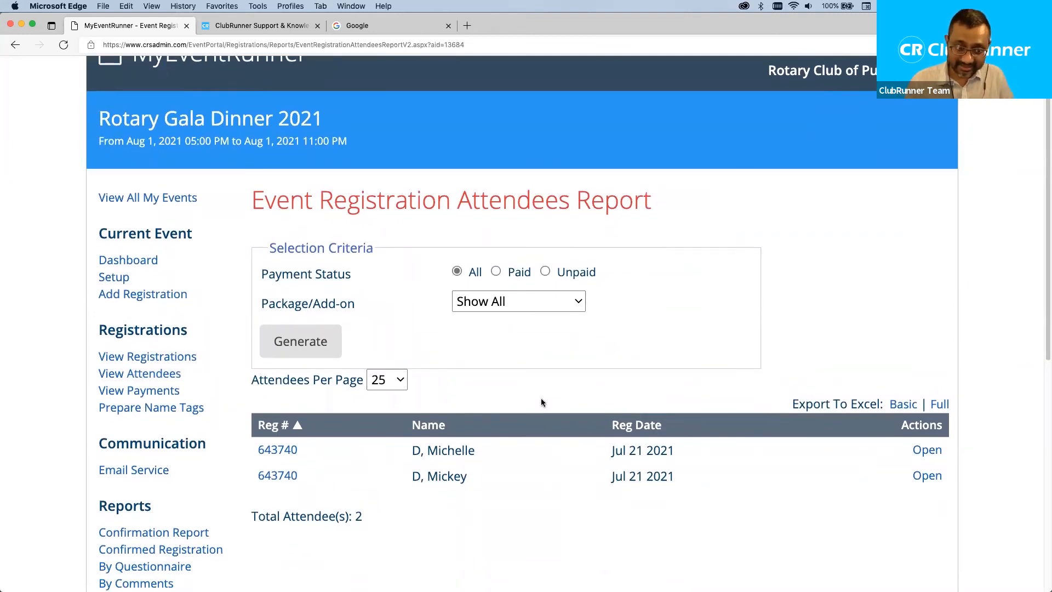
click(182, 359)
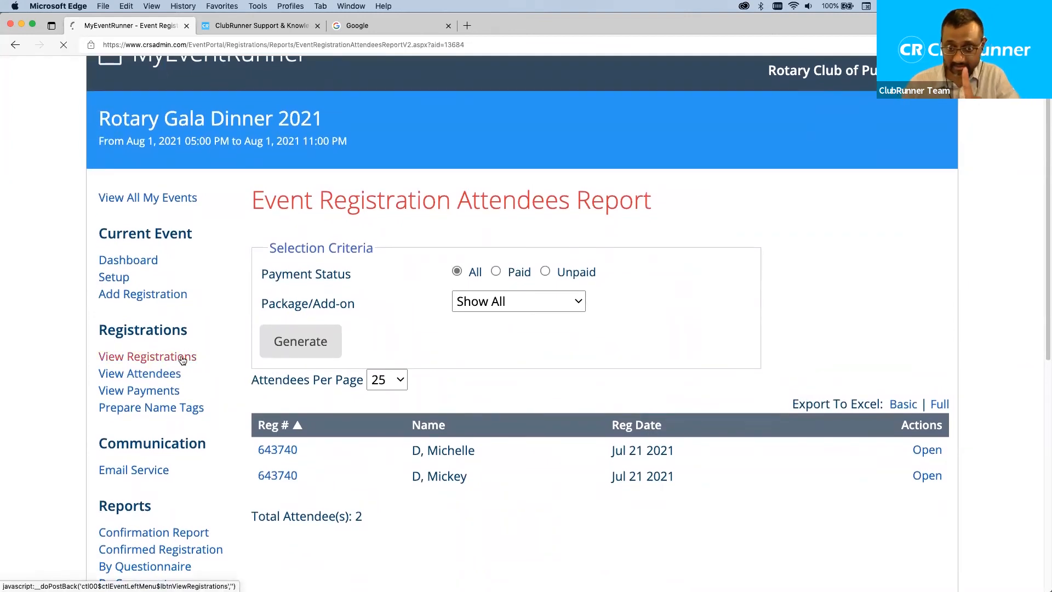
click(157, 409)
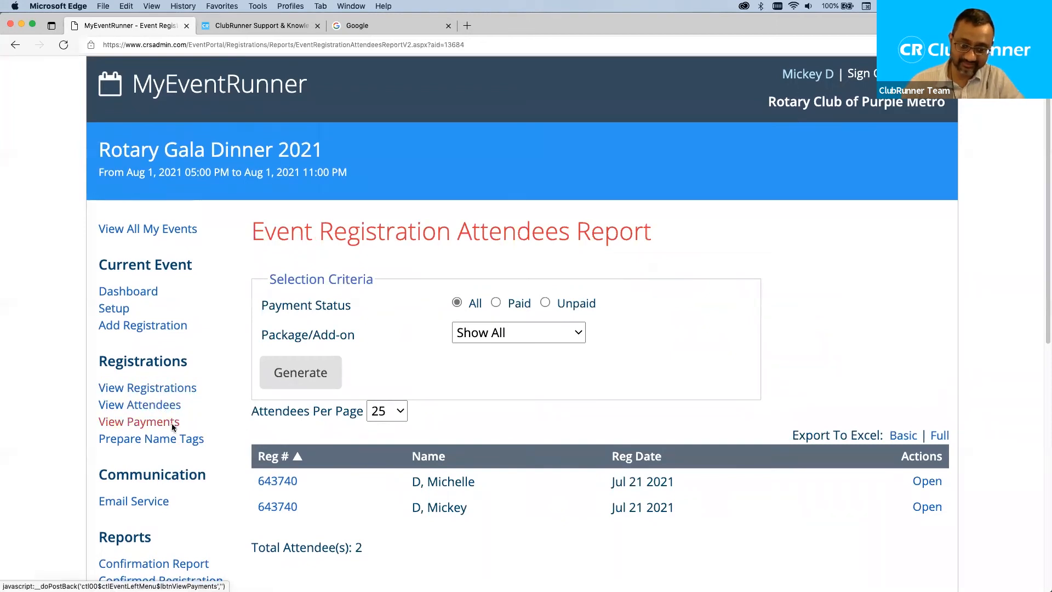
Review the gala's payments report, then the Prepare Name Tags page.
click(123, 424)
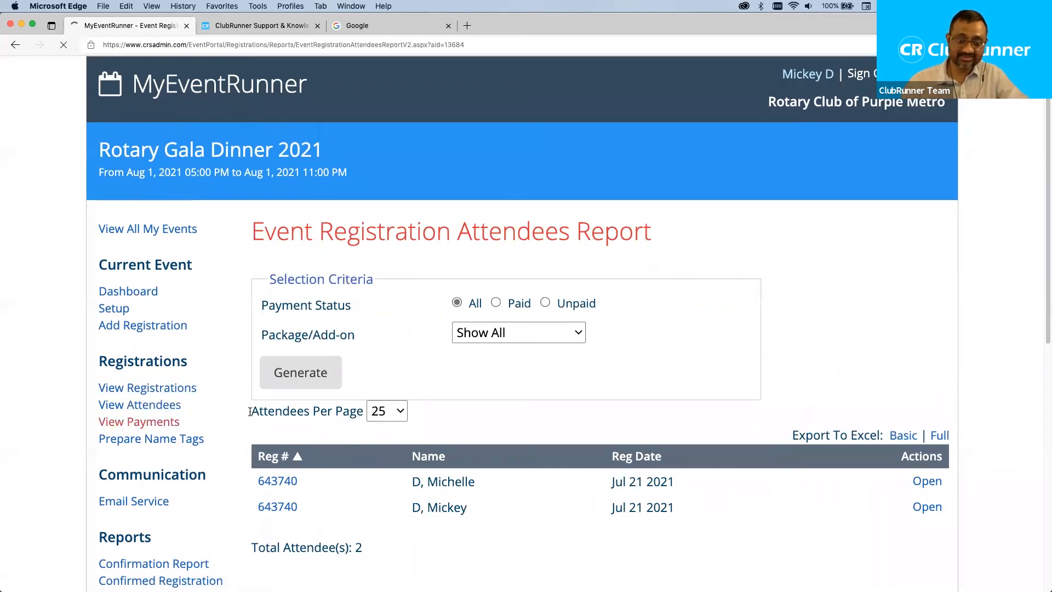
scroll(619, 432, down, 3)
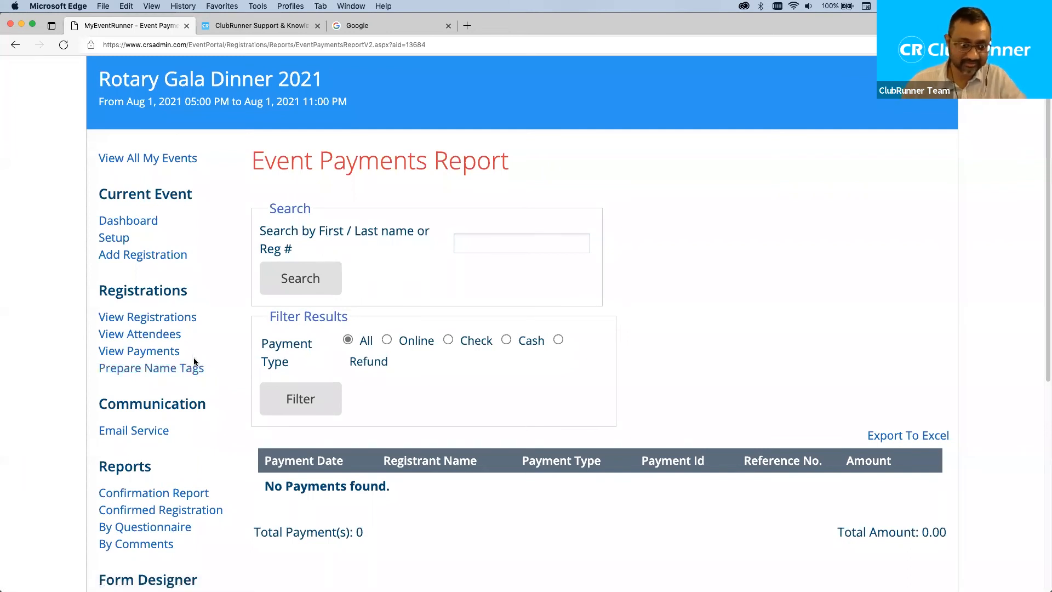
click(167, 373)
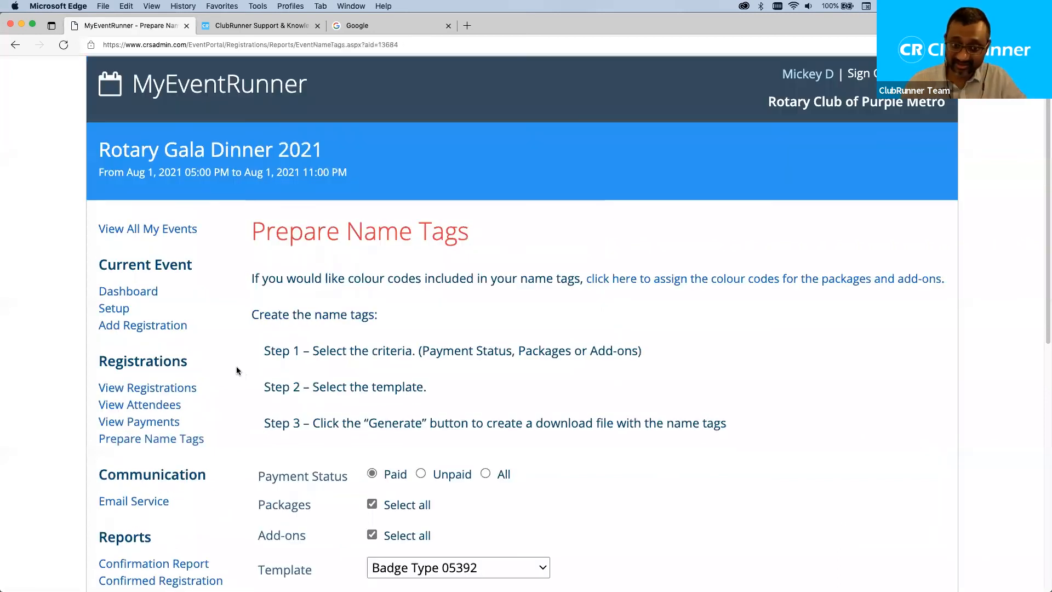
scroll(277, 331, down, 1)
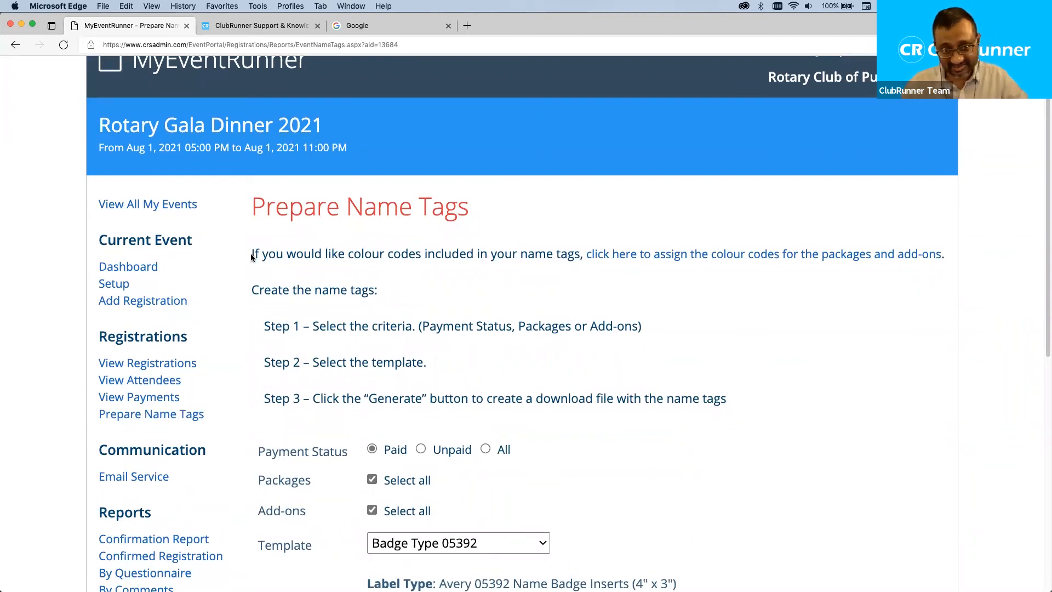
scroll(192, 383, down, 2)
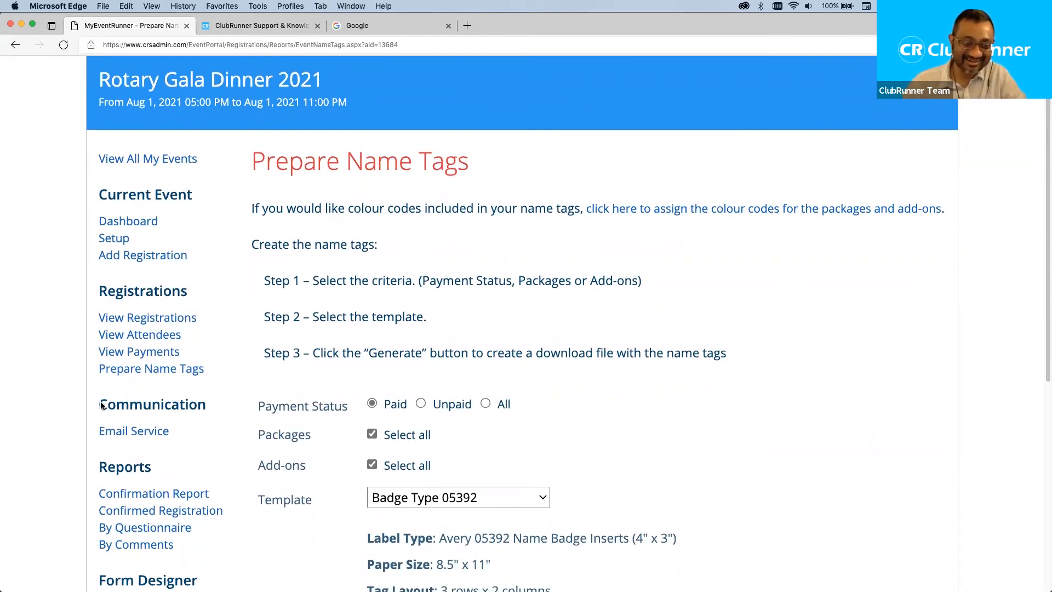
drag(94, 402, 206, 407)
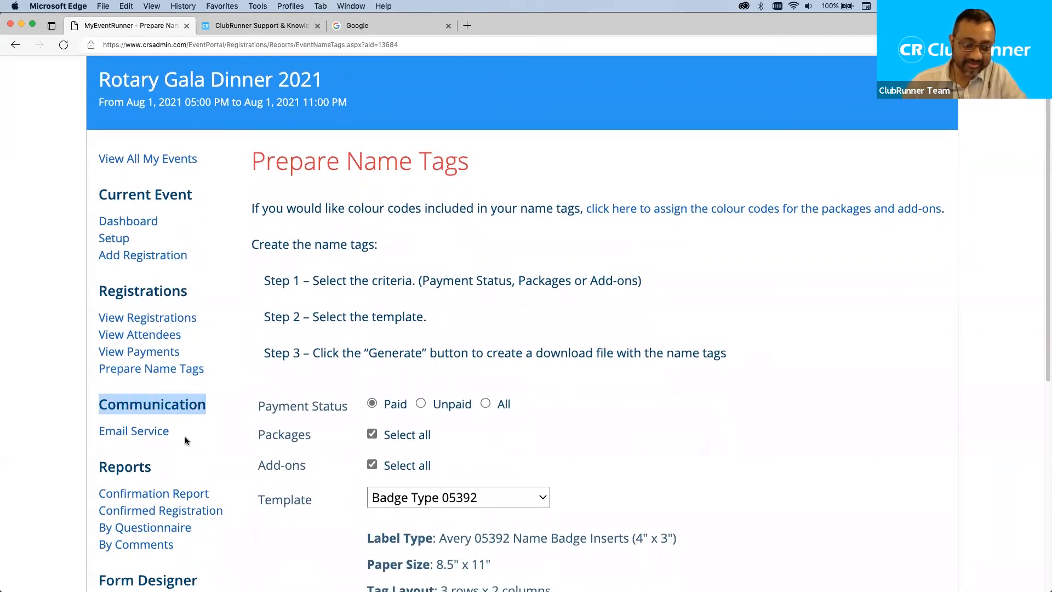
click(136, 431)
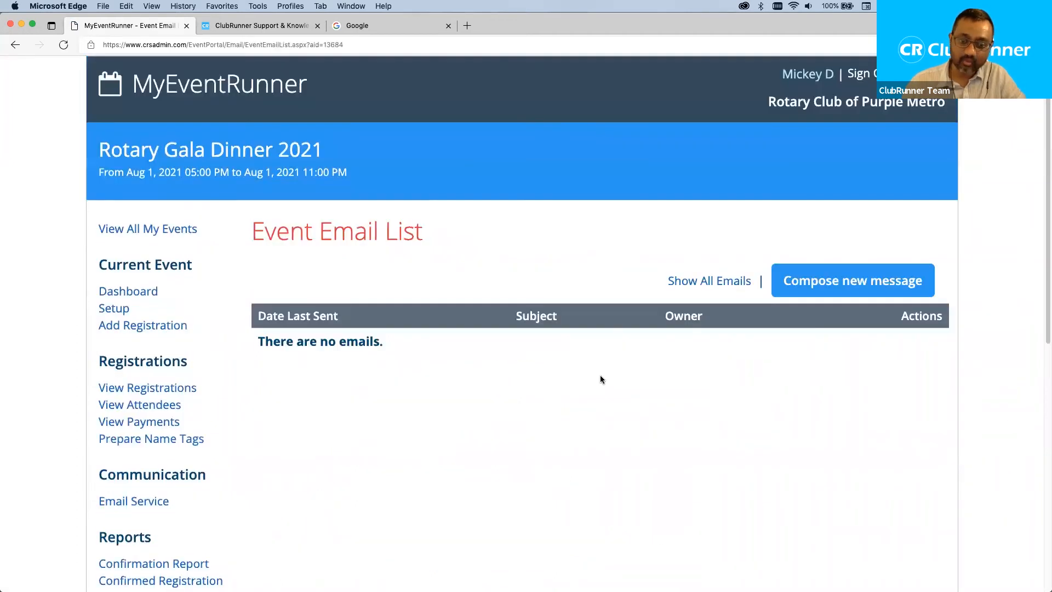
Compose a new event email addressed to both attendees from the All Attendees group.
click(820, 286)
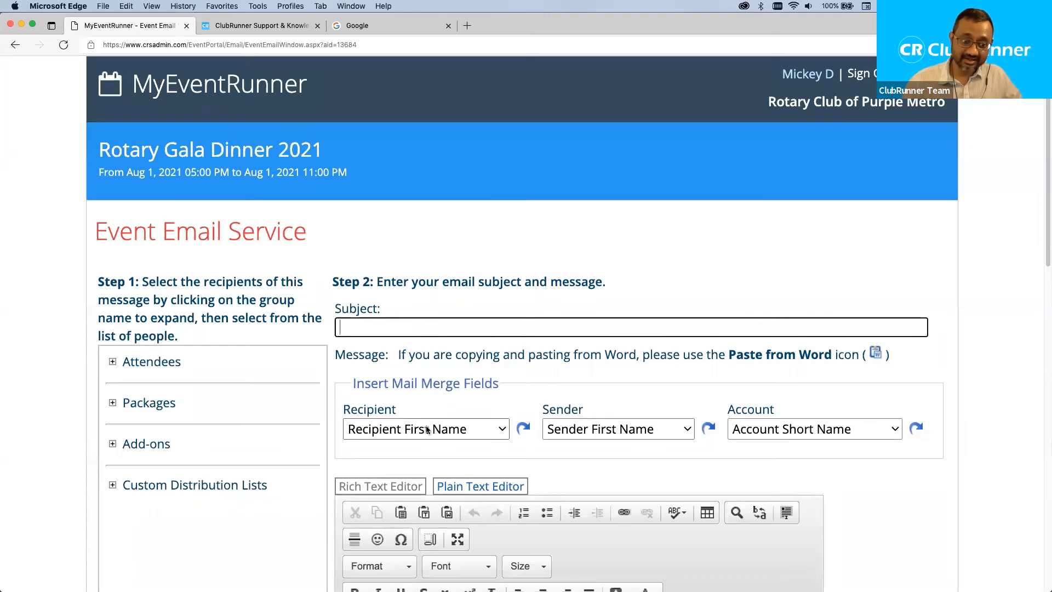
click(112, 362)
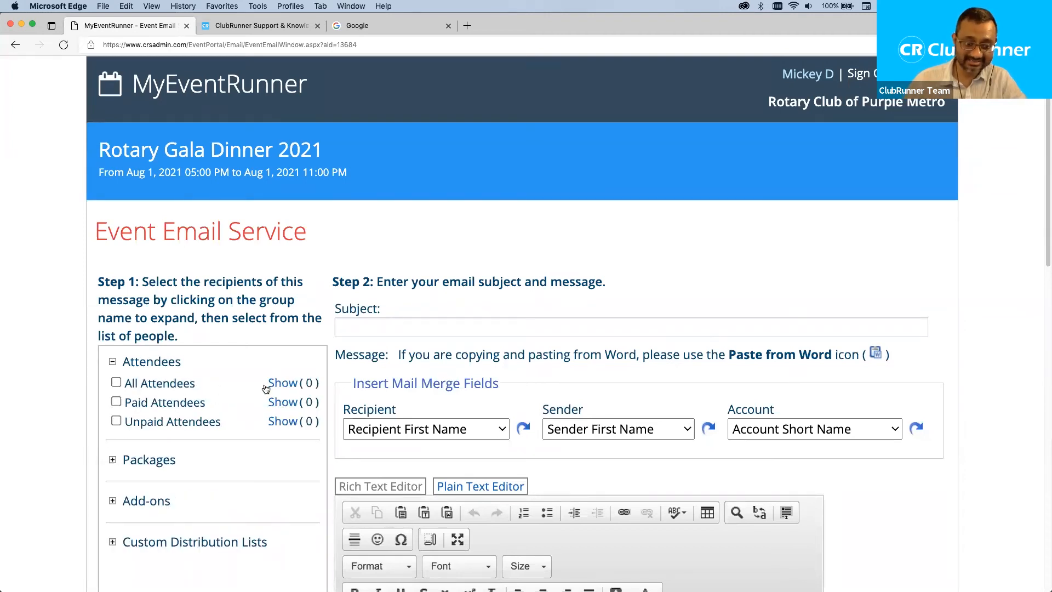
click(112, 363)
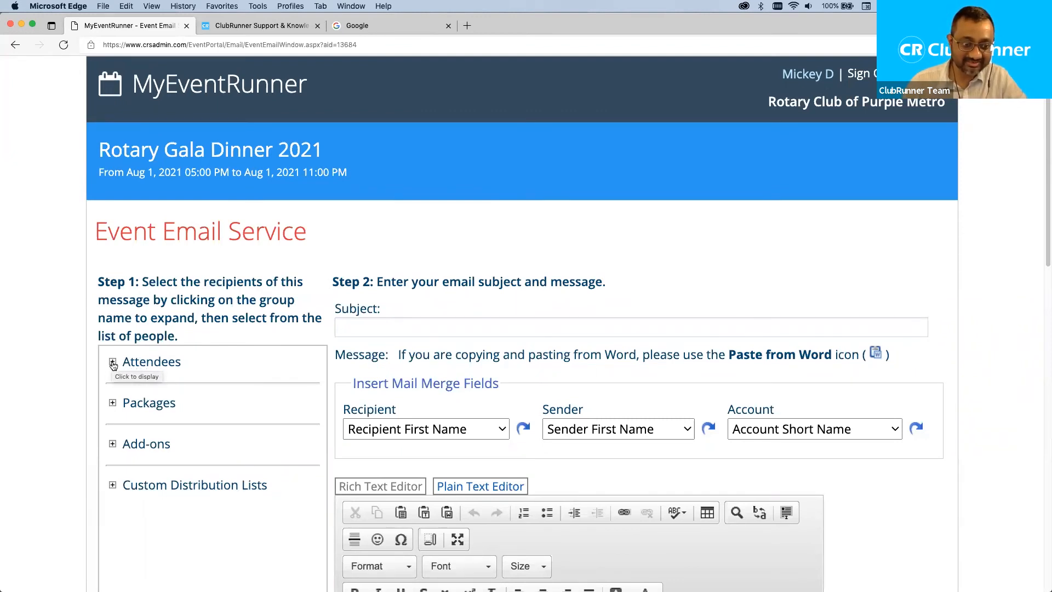
click(112, 363)
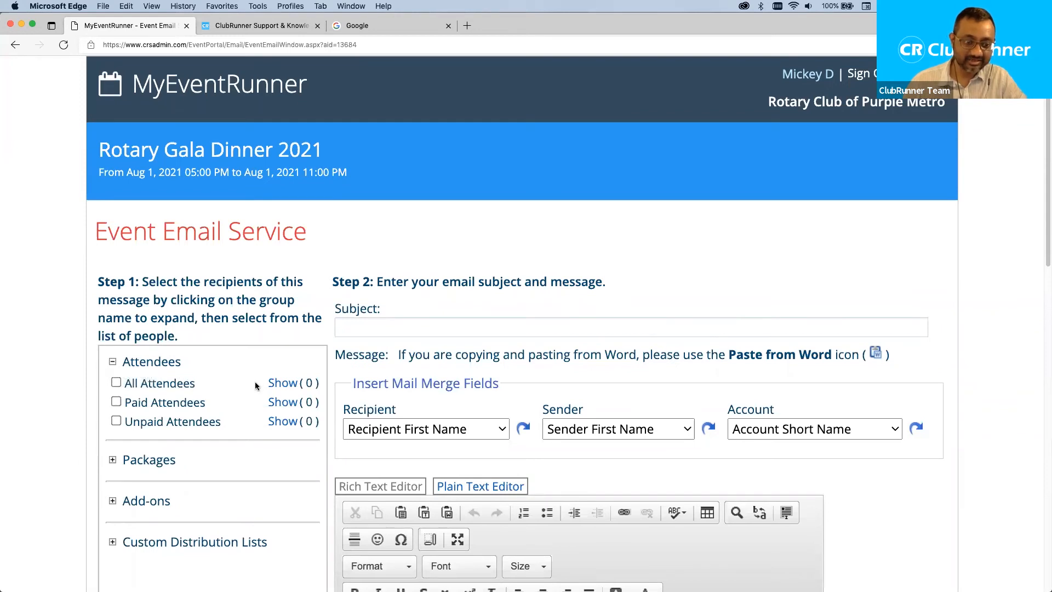
click(289, 384)
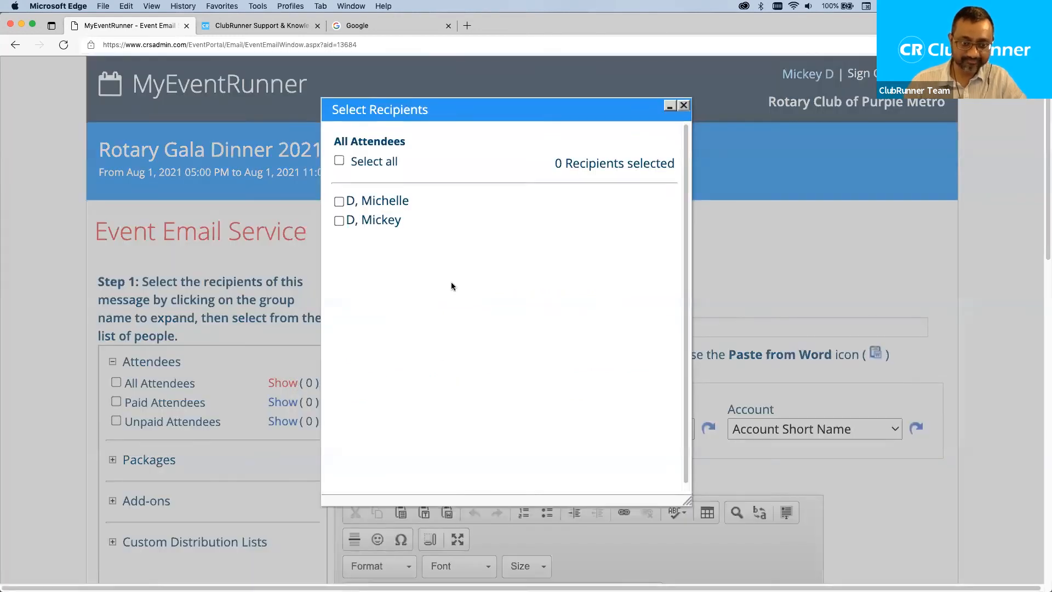
click(339, 220)
click(339, 202)
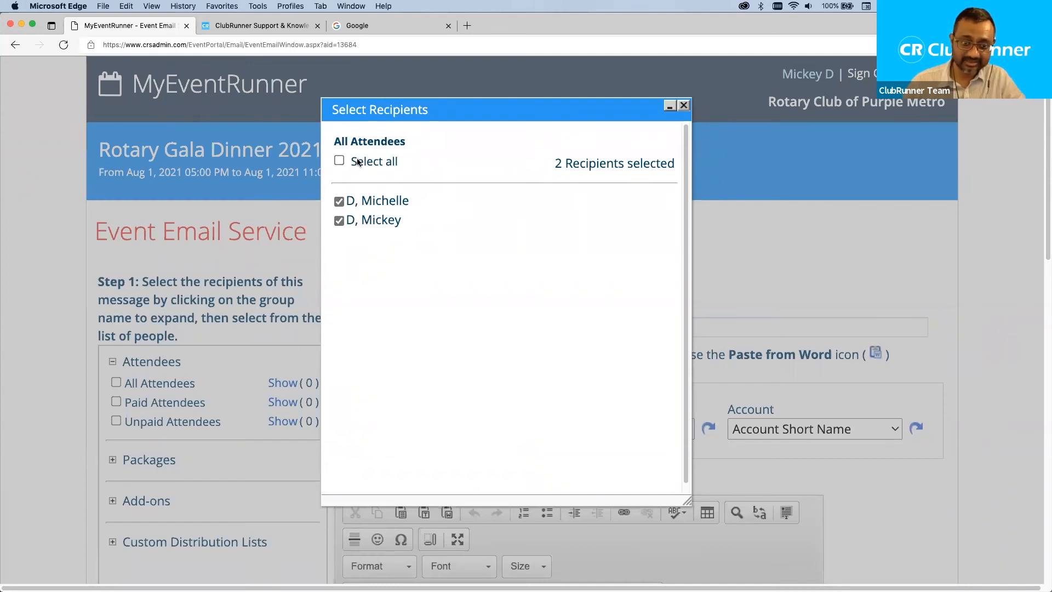
click(339, 160)
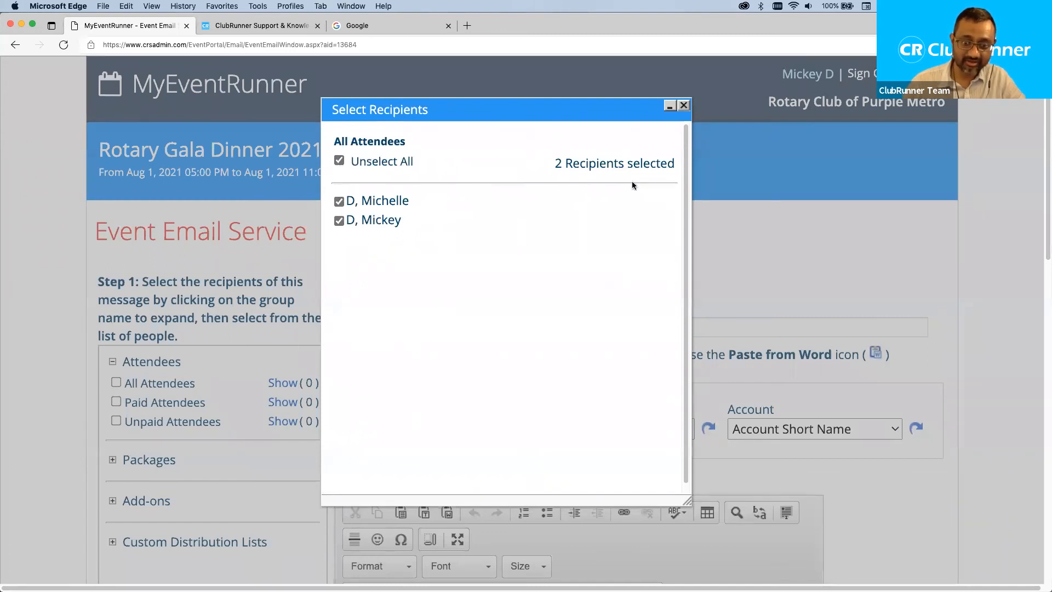
click(683, 105)
Enter the subject 'Thank you follow up' and replace the body with 'Thank you.'.
scroll(372, 393, down, 3)
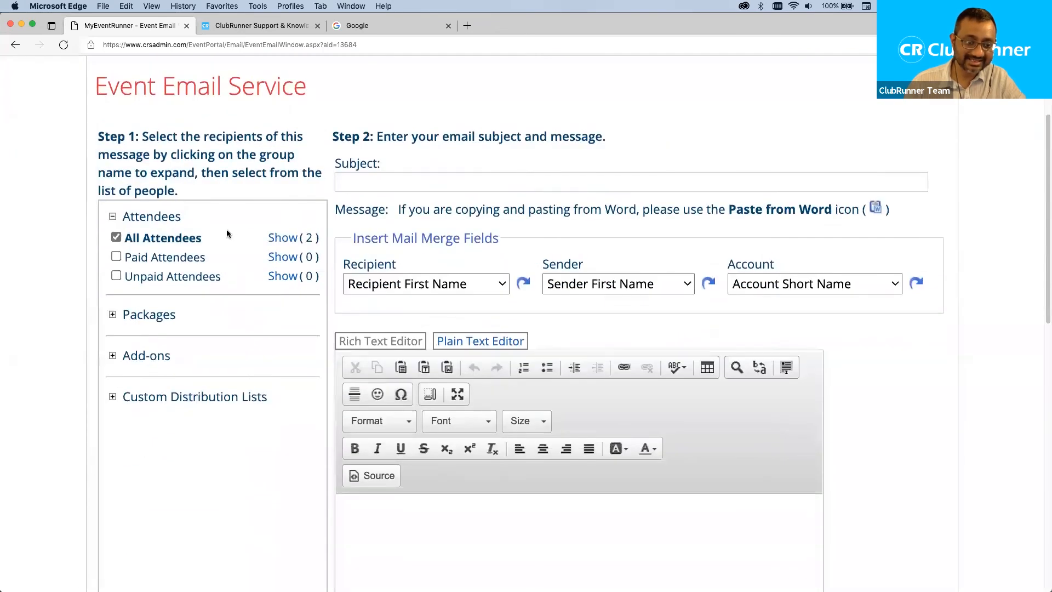
click(379, 176)
text(Thank )
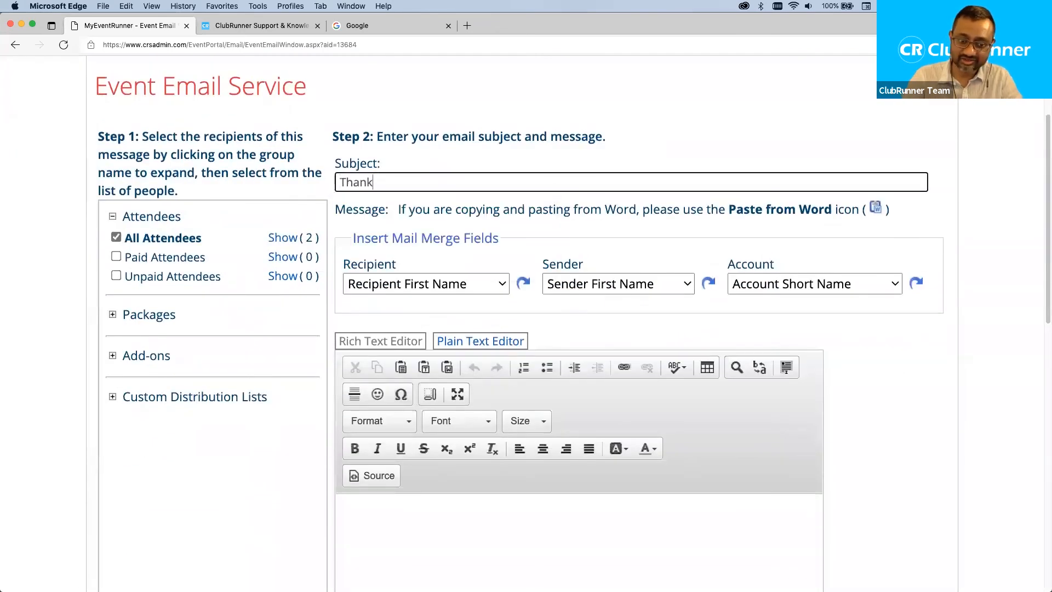
text(you follow up)
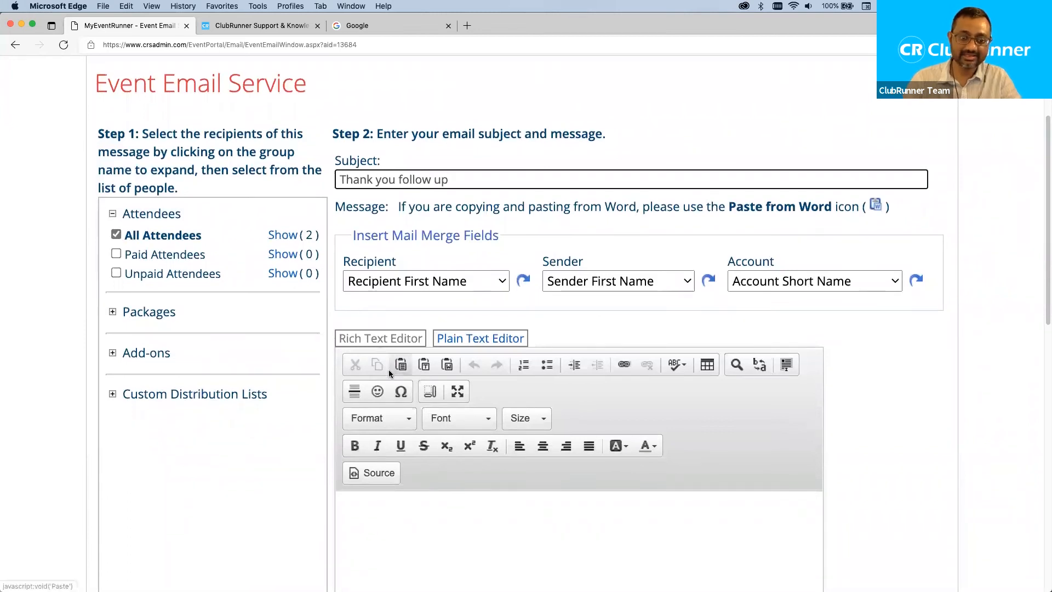
scroll(416, 405, down, 3)
click(431, 417)
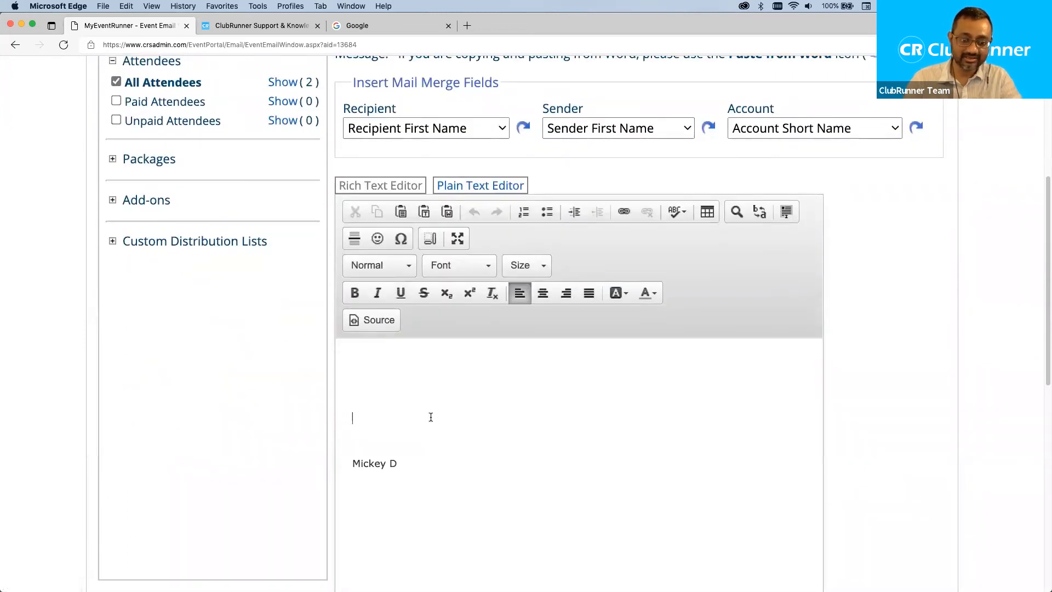
key(super+a)
text(Thank you )
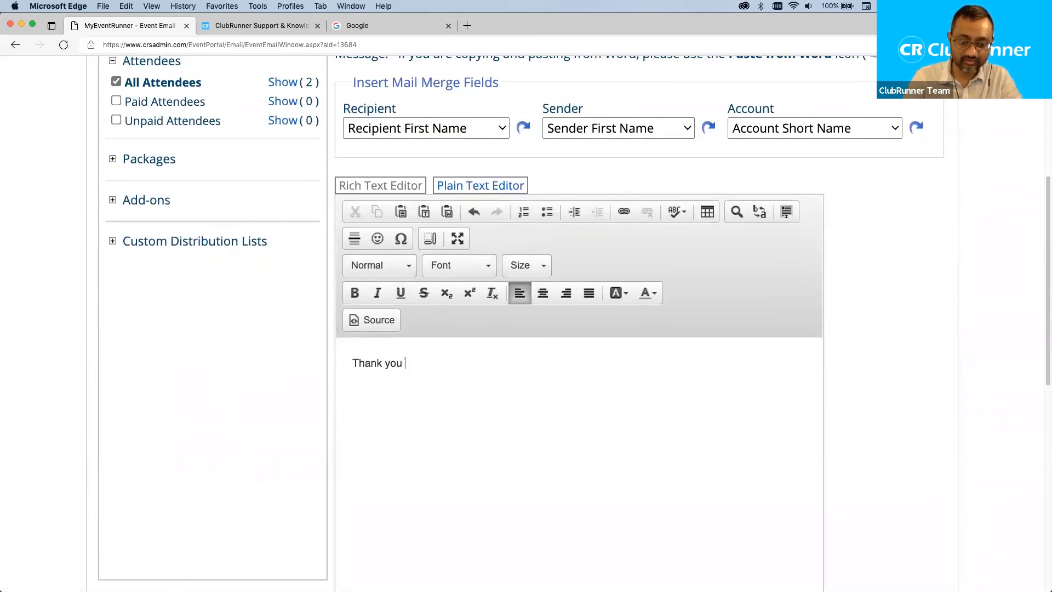
text(for res)
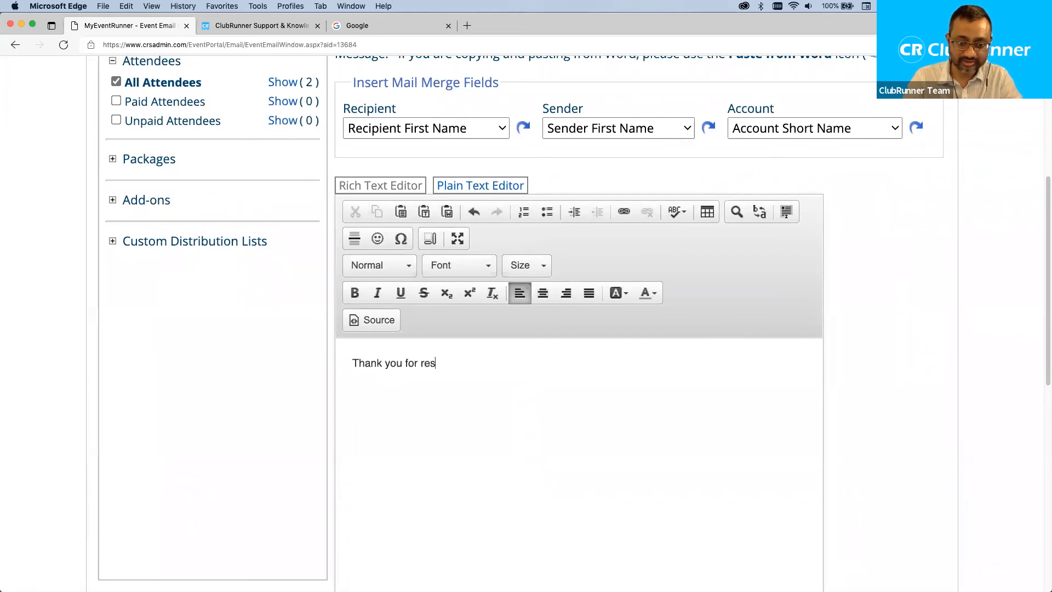
key(BackSpace)
key(BackSpace)
key(BackSpace)
key(BackSpace)
key(BackSpace)
key(BackSpace)
key(BackSpace)
text(.)
key(BackSpace)
key(BackSpace)
text(.)
Abandon the draft without sending and go back to the empty Event Email List.
scroll(508, 417, up, 3)
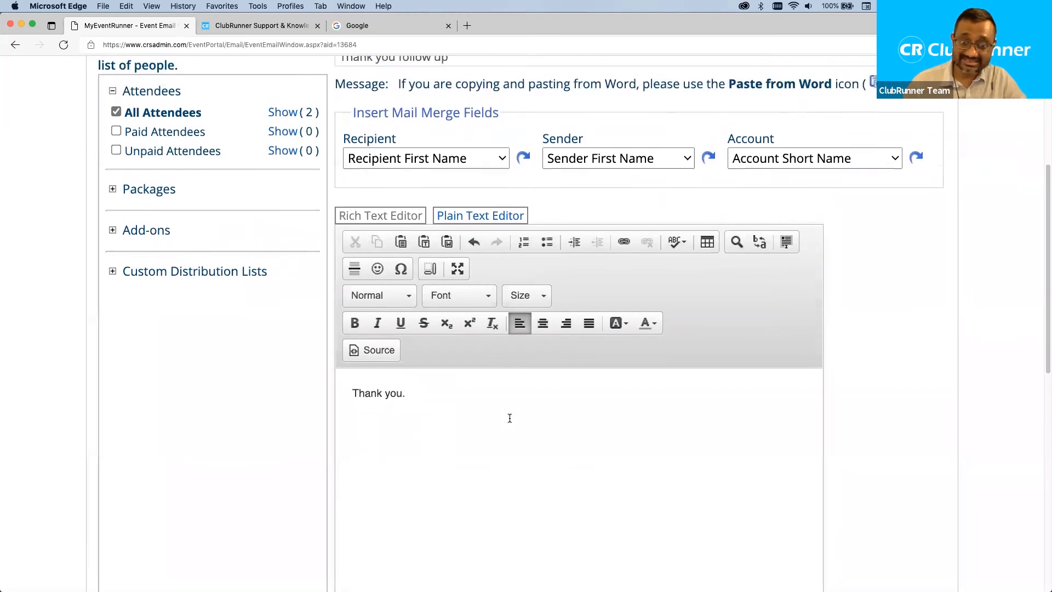
scroll(508, 416, up, 2)
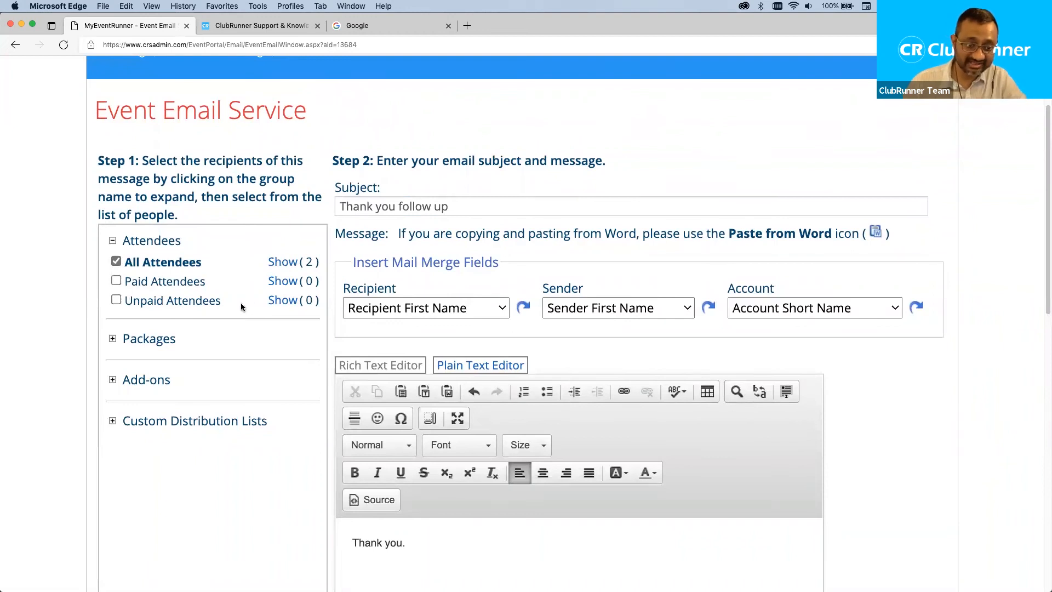
drag(229, 303, 125, 301)
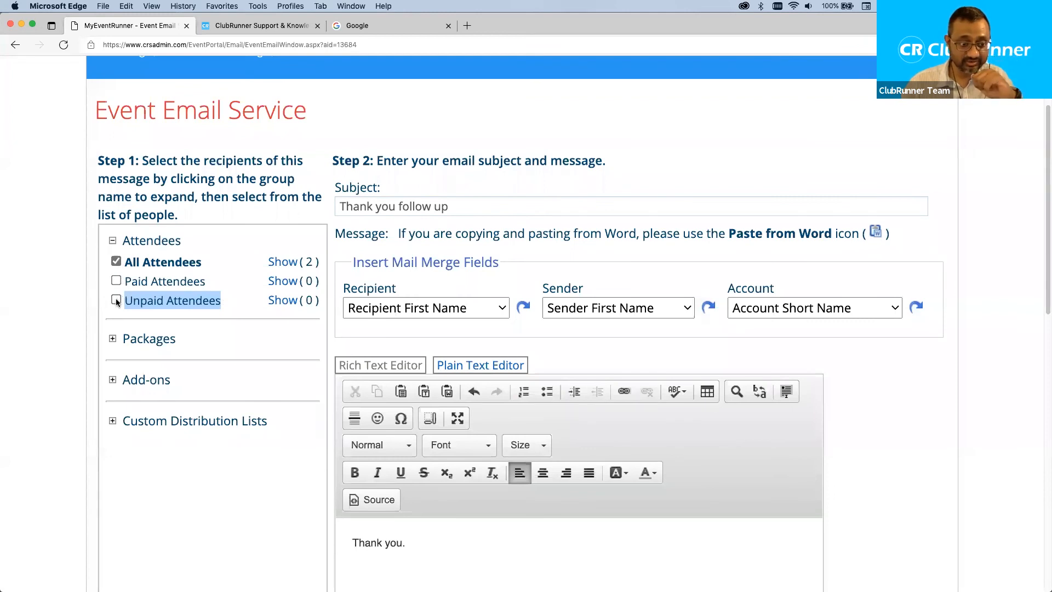
click(233, 296)
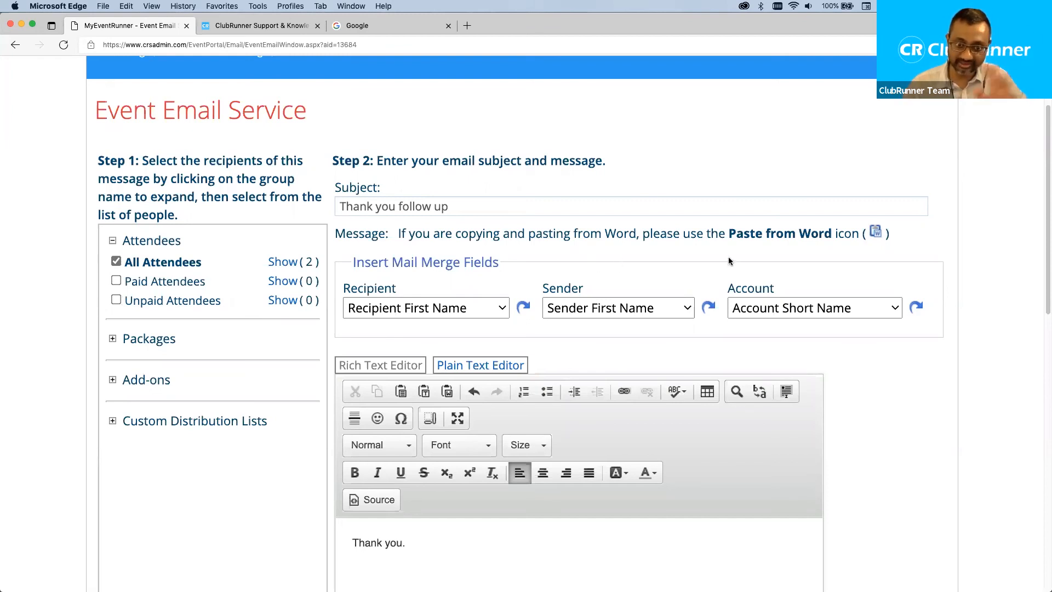
scroll(945, 285, down, 6)
scroll(945, 284, down, 5)
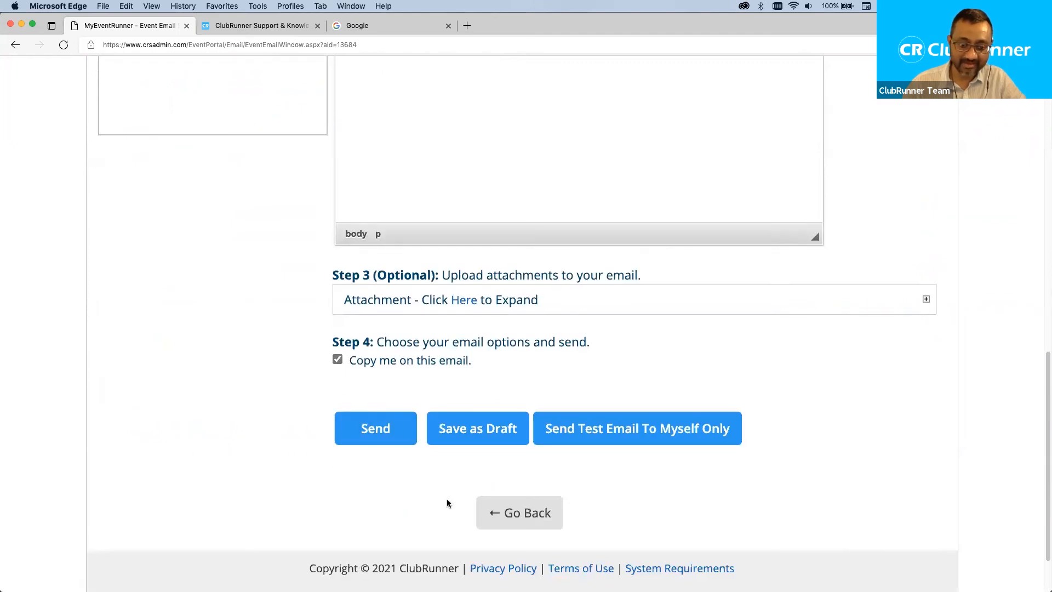
click(505, 512)
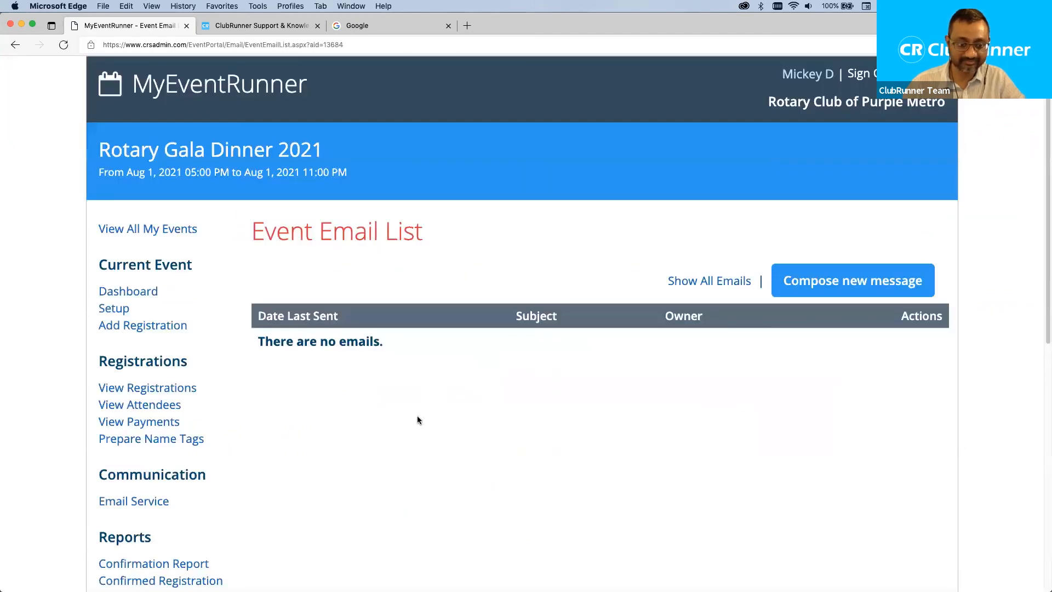
Open the Confirmation Report under Reports and scroll through its package, add-on and promo code details.
scroll(192, 427, down, 5)
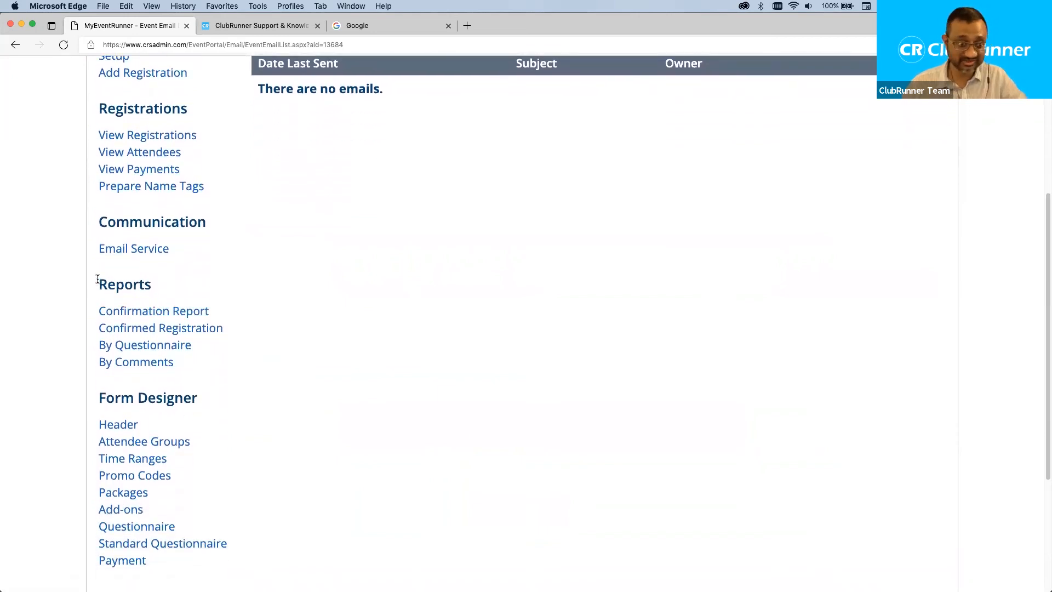
drag(97, 286, 183, 287)
click(183, 287)
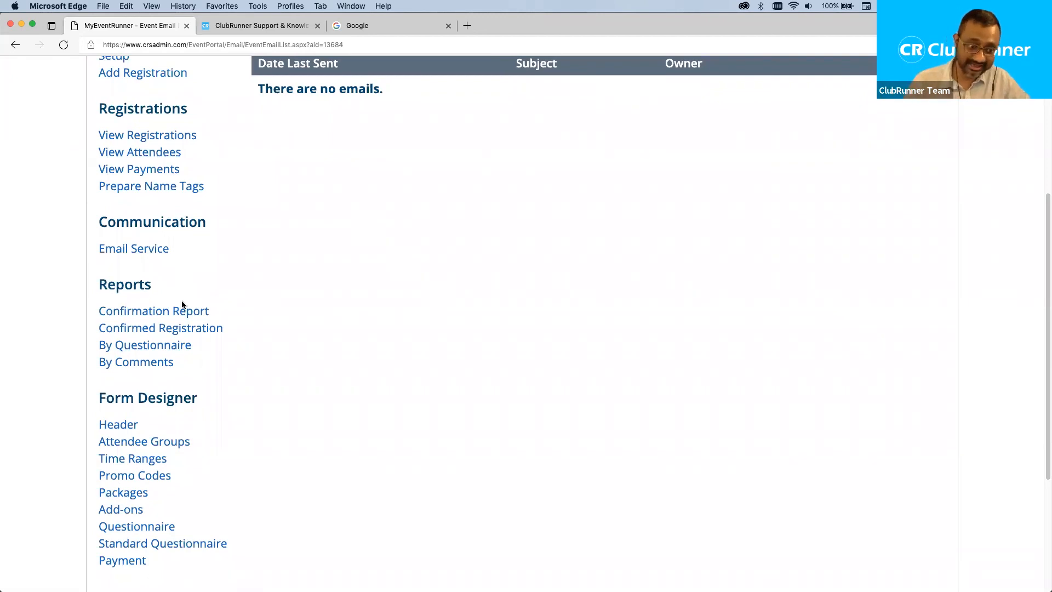
click(173, 316)
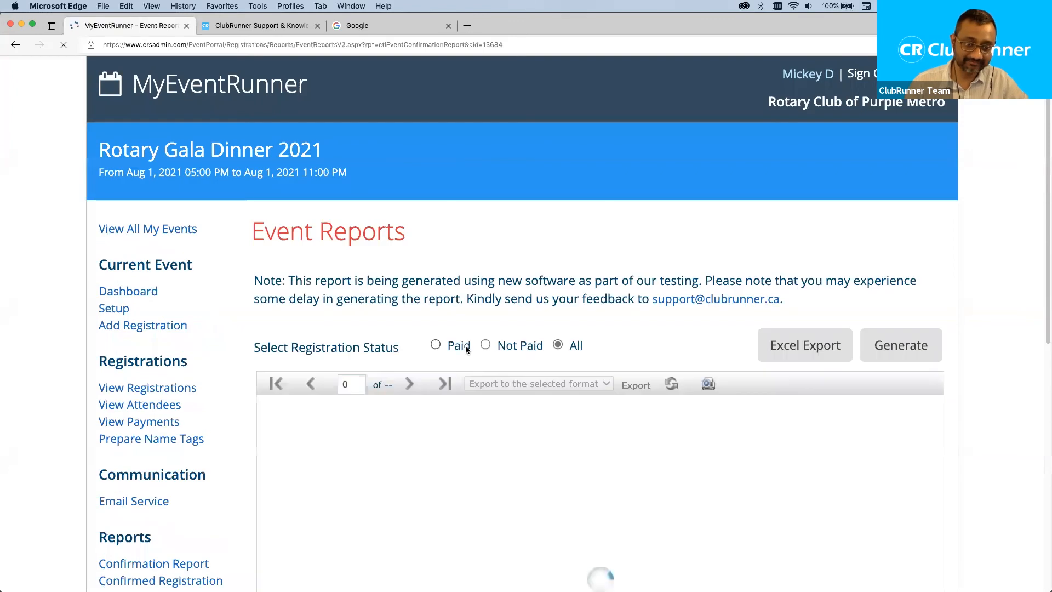
scroll(625, 429, down, 3)
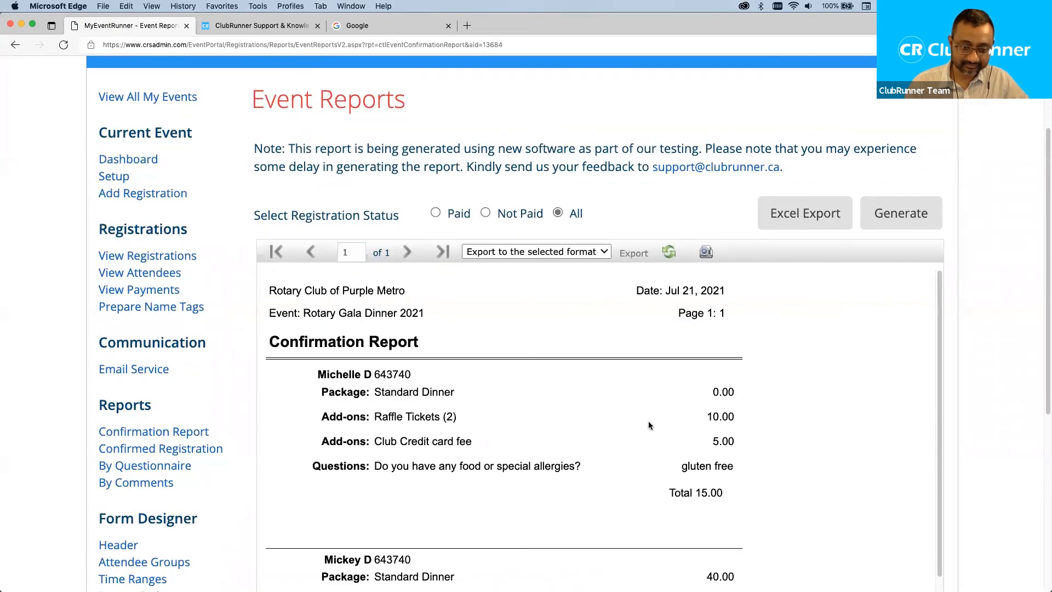
scroll(767, 414, up, 2)
scroll(781, 414, up, 1)
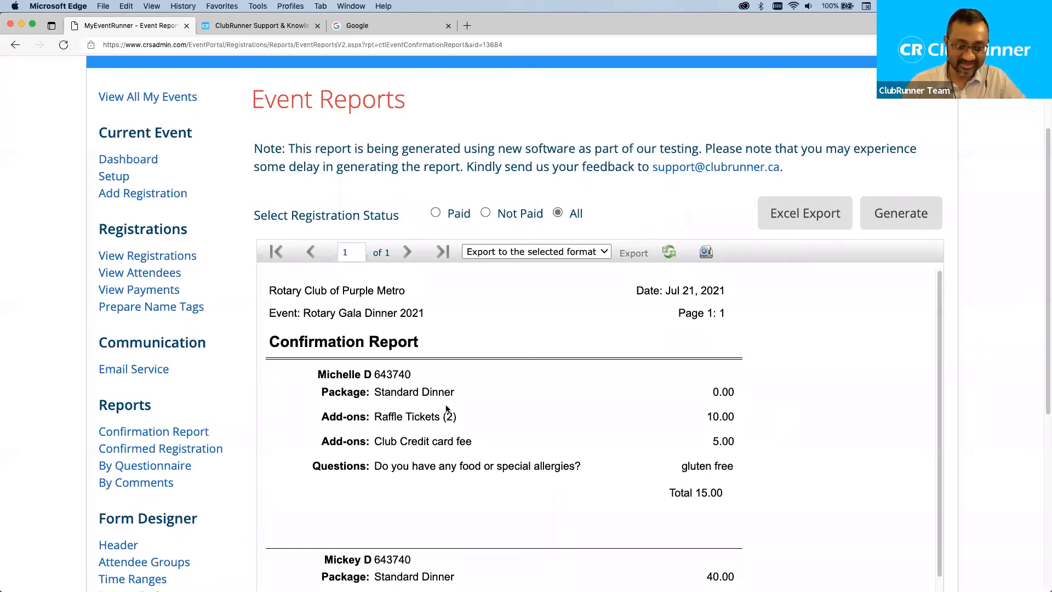
scroll(826, 379, down, 3)
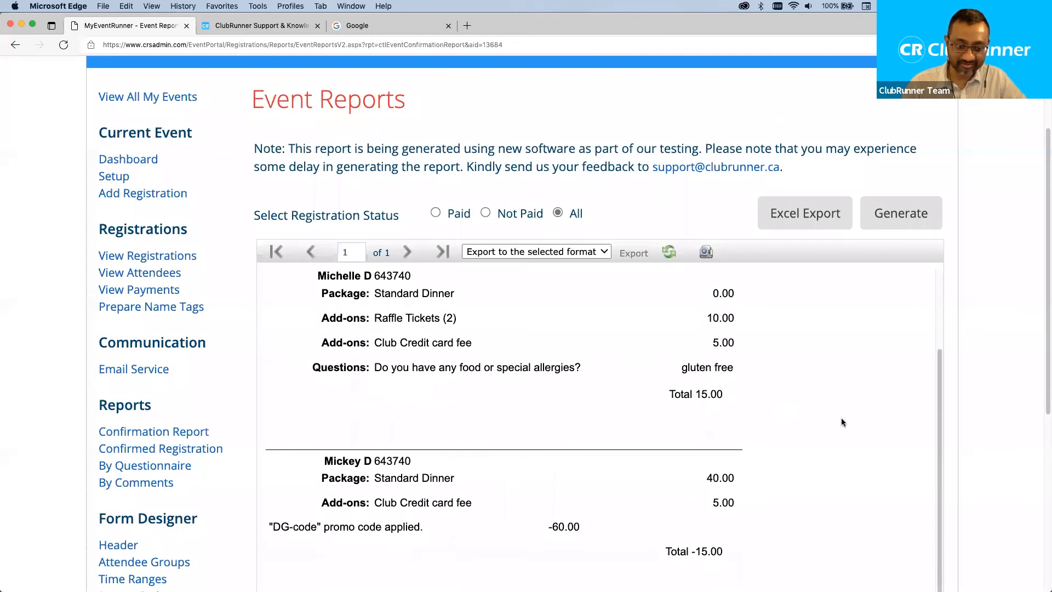
scroll(842, 421, up, 1)
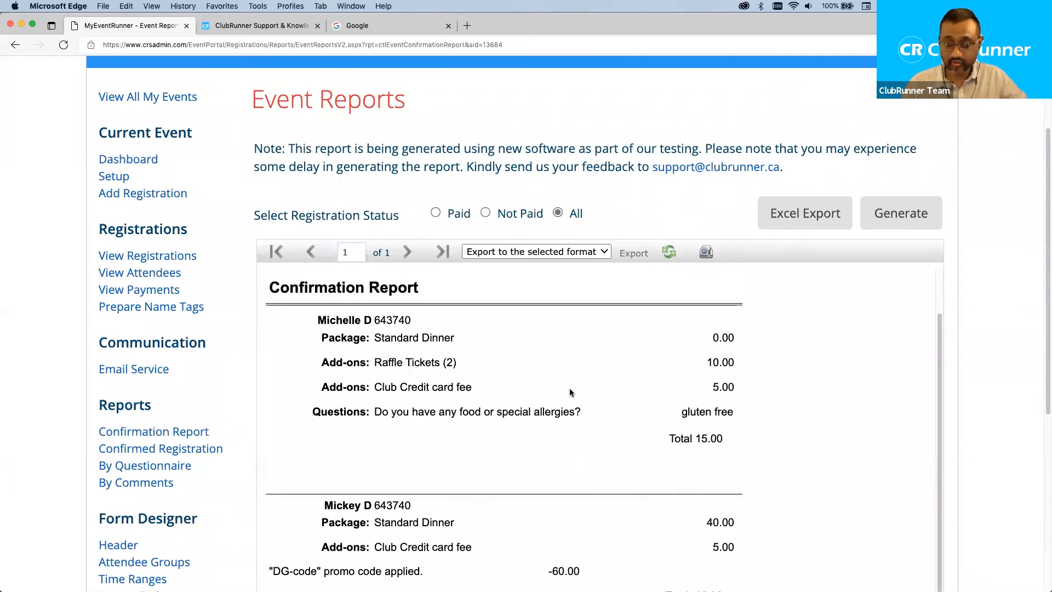
click(207, 450)
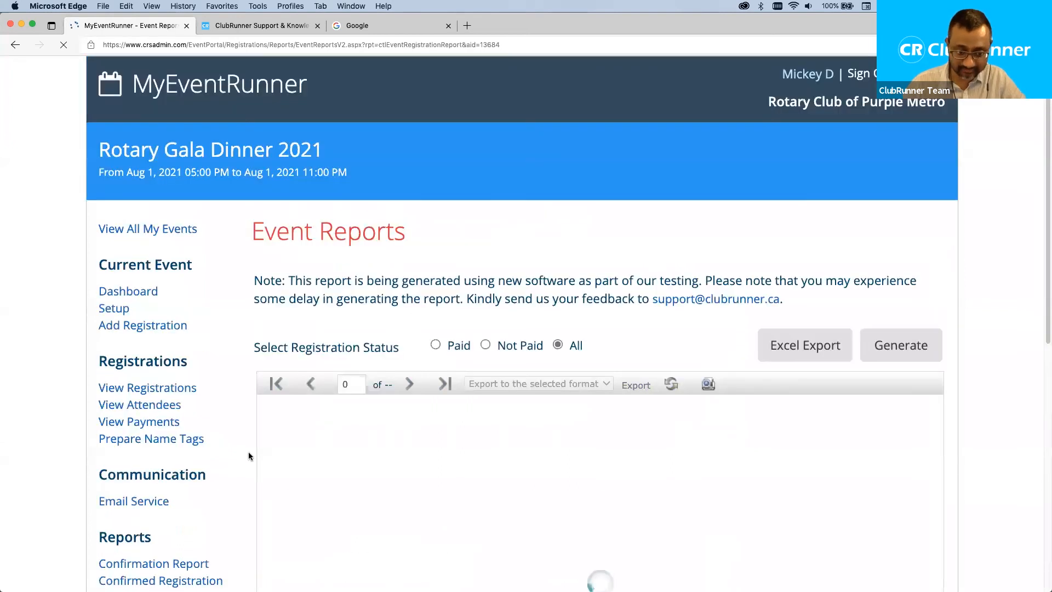
Point out both registrations' Club Credit card fee add-on lines in the Confirmed Registration report.
scroll(249, 384, down, 5)
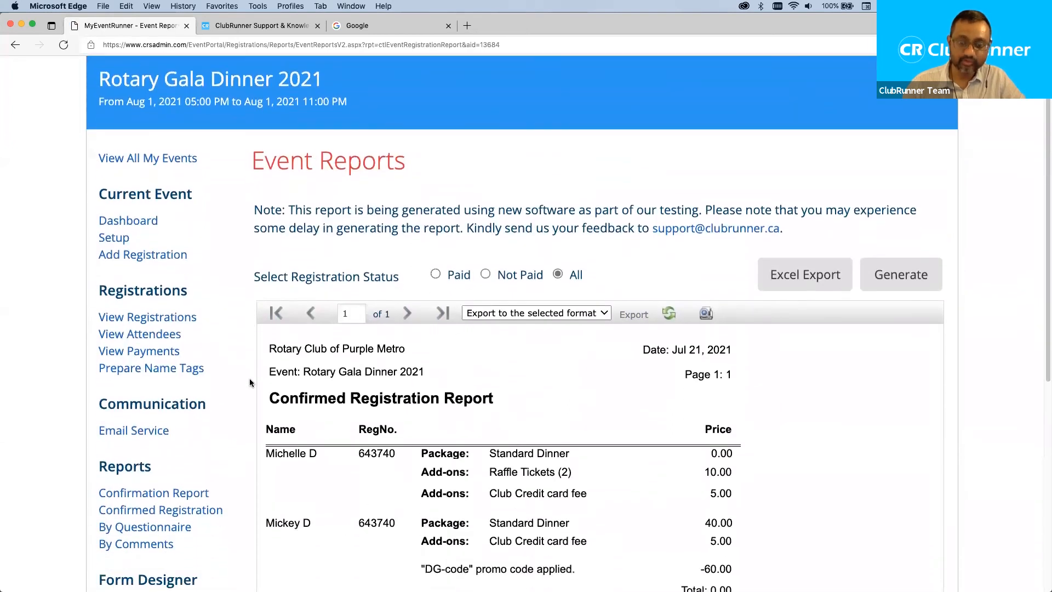
scroll(250, 396, down, 2)
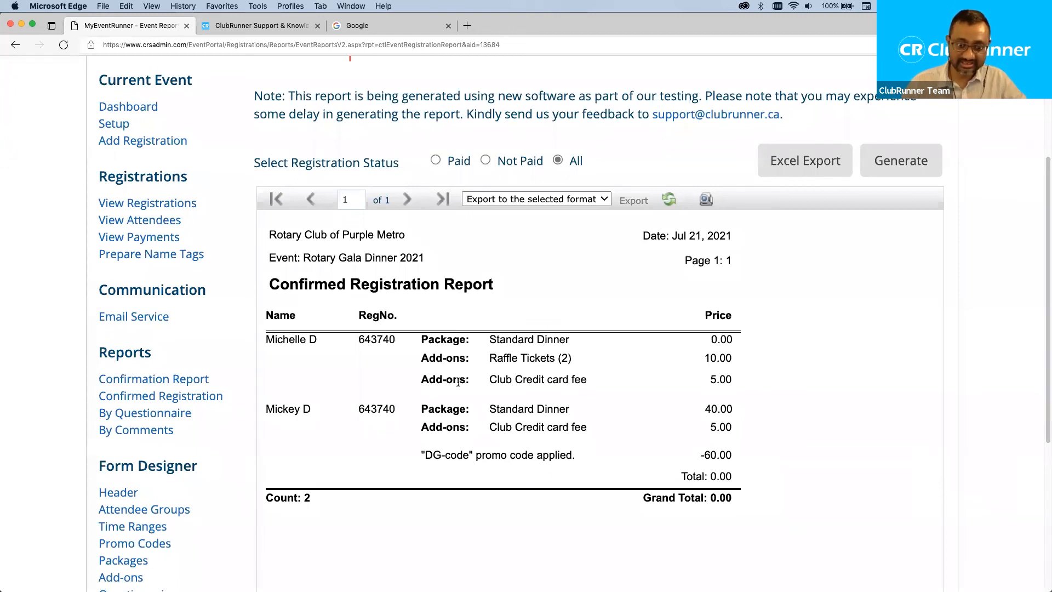
drag(489, 379, 596, 379)
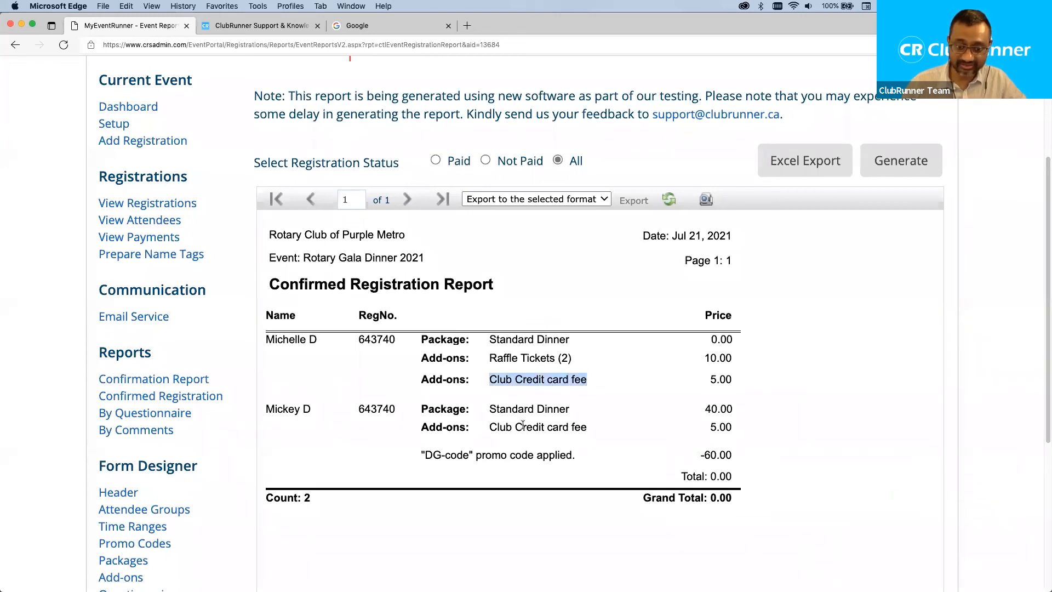
click(489, 423)
drag(590, 427, 475, 423)
click(702, 423)
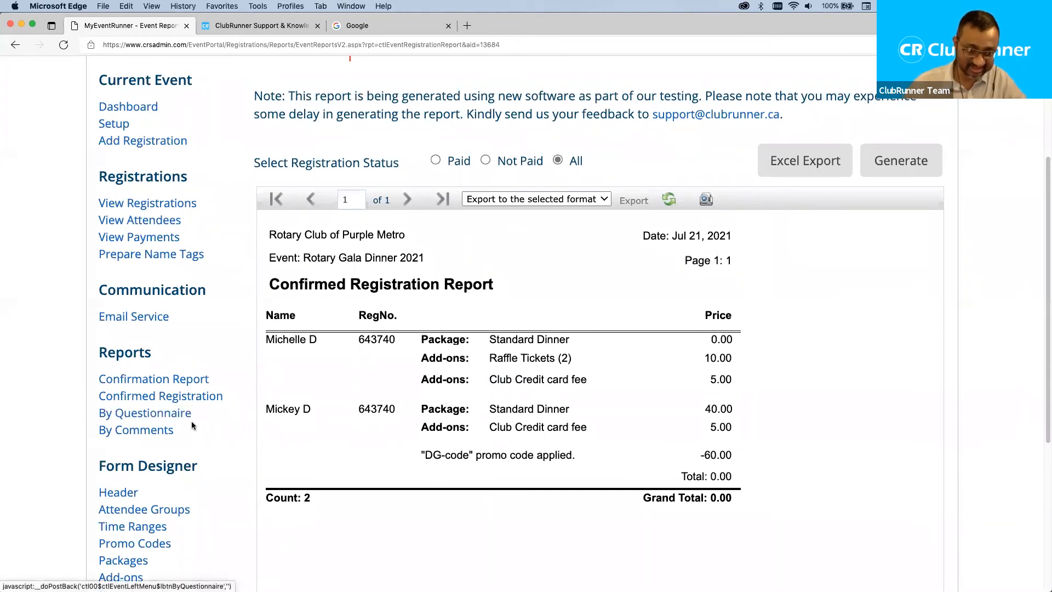
click(152, 414)
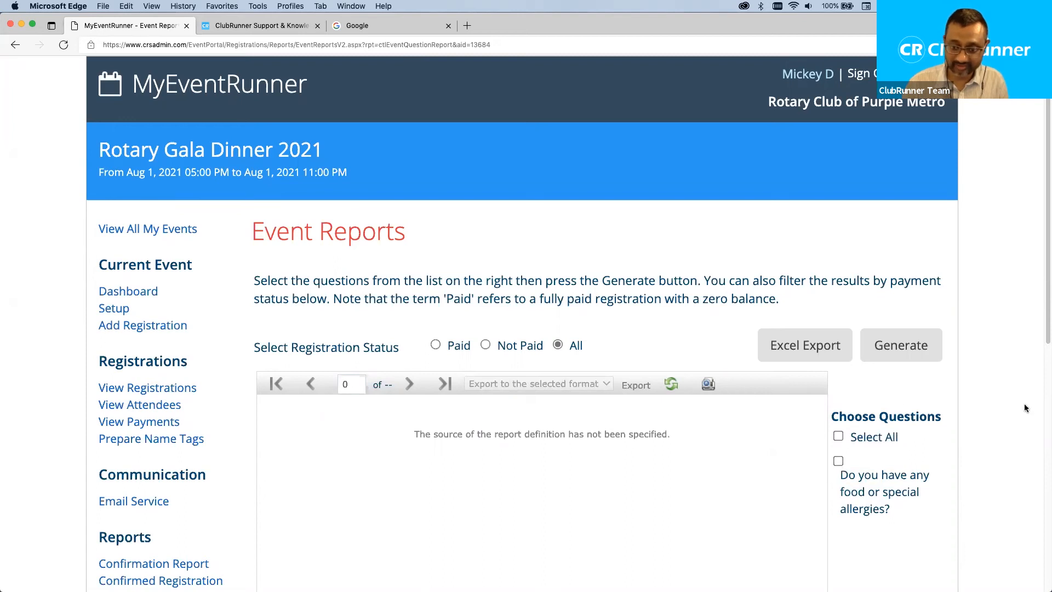
Generate the By Questionnaire report including the food or special allergies question.
scroll(212, 412, down, 5)
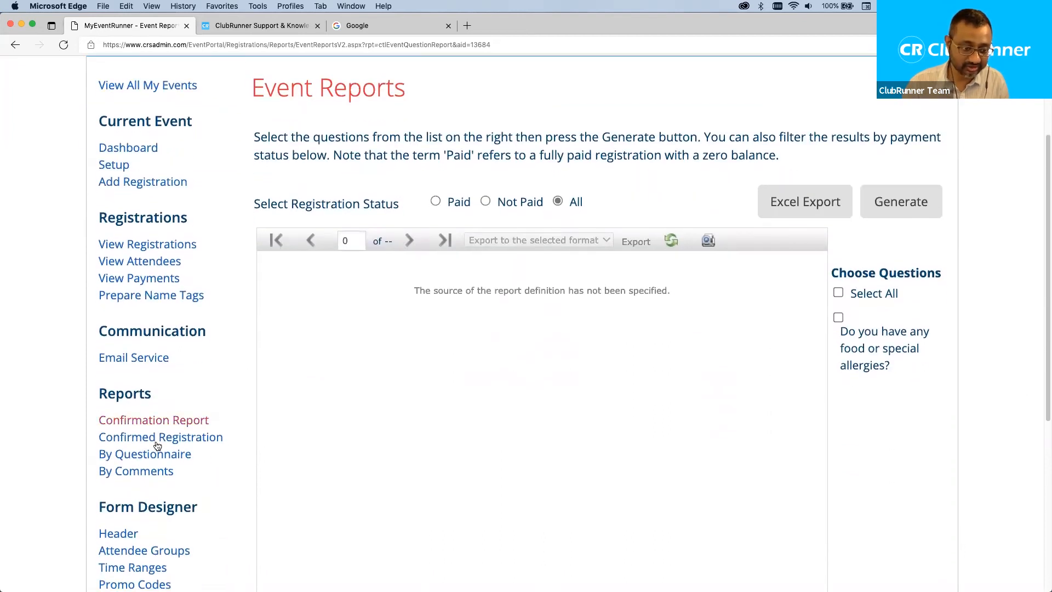
click(838, 318)
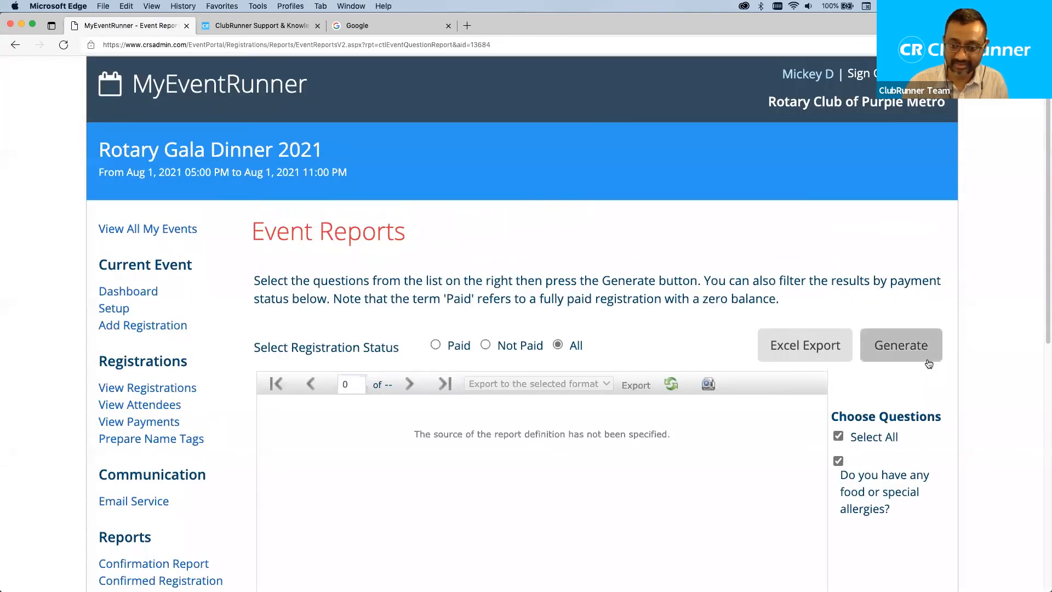
click(904, 342)
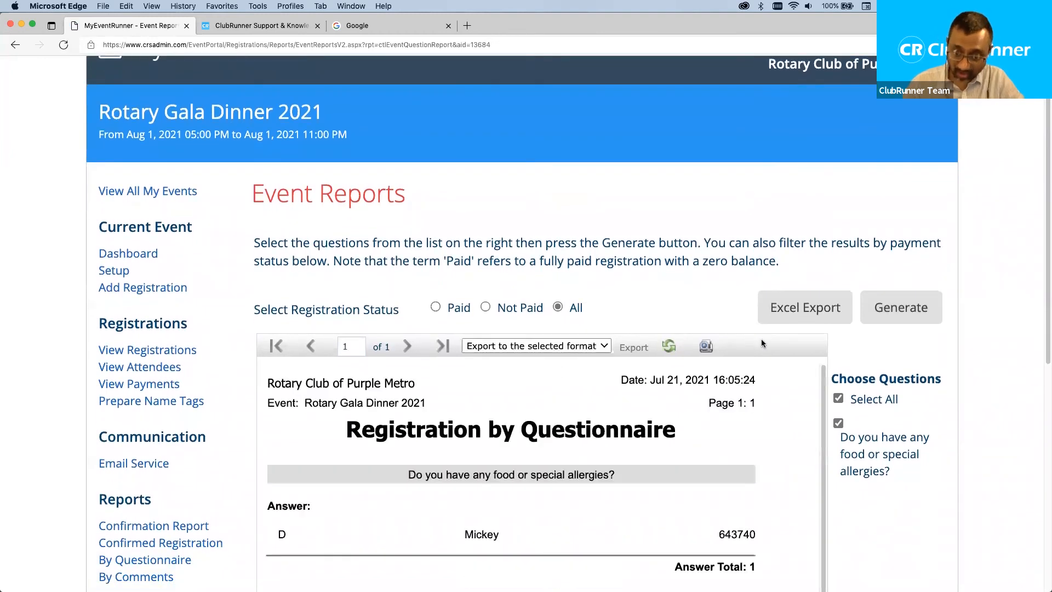
Review the allergy answers, then open the By Comments report, which has no questions available.
scroll(699, 435, down, 1)
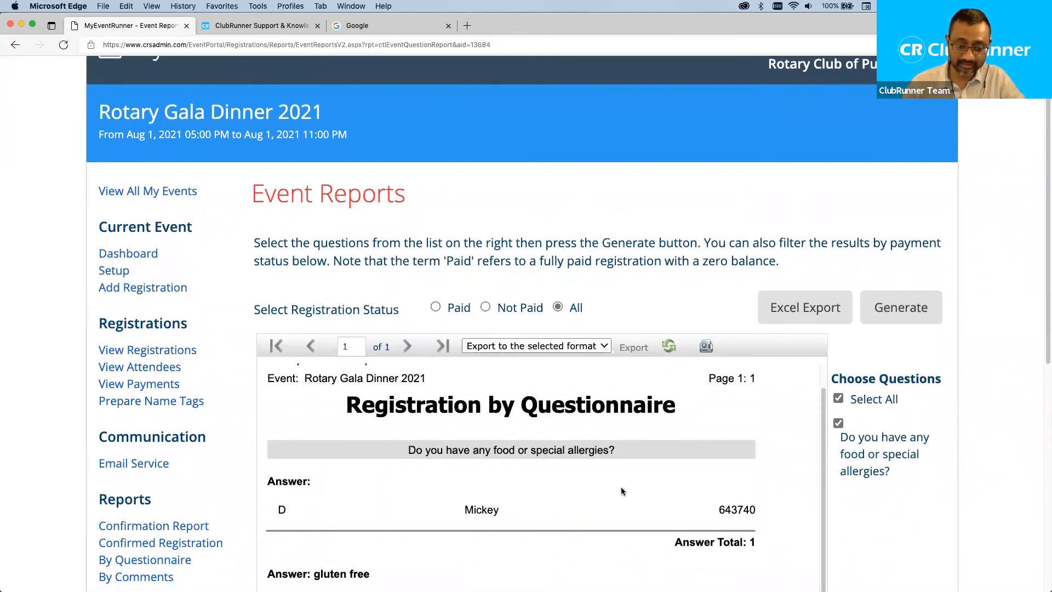
scroll(624, 482, down, 5)
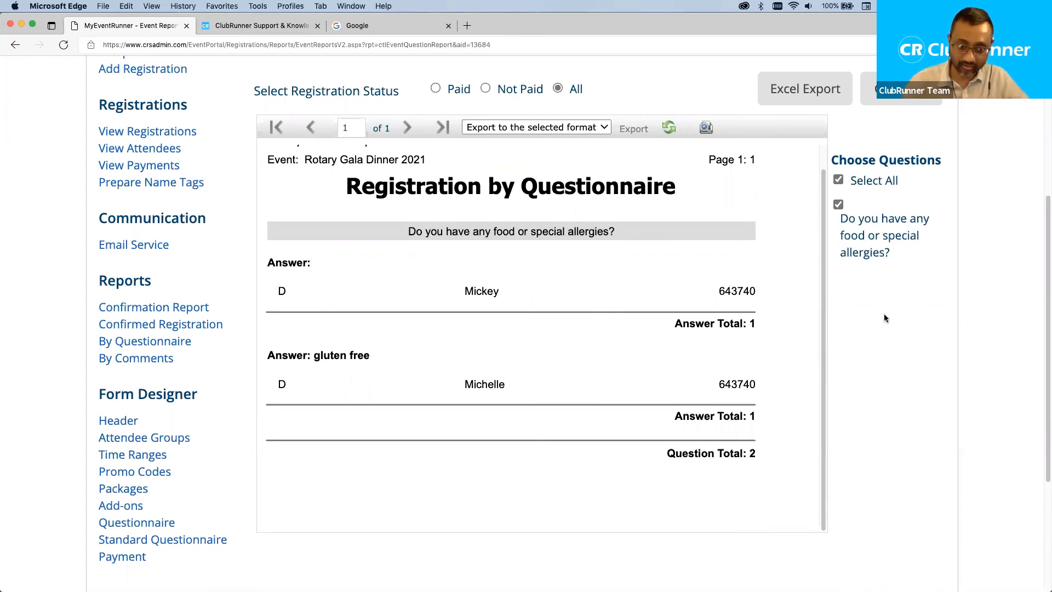
click(159, 358)
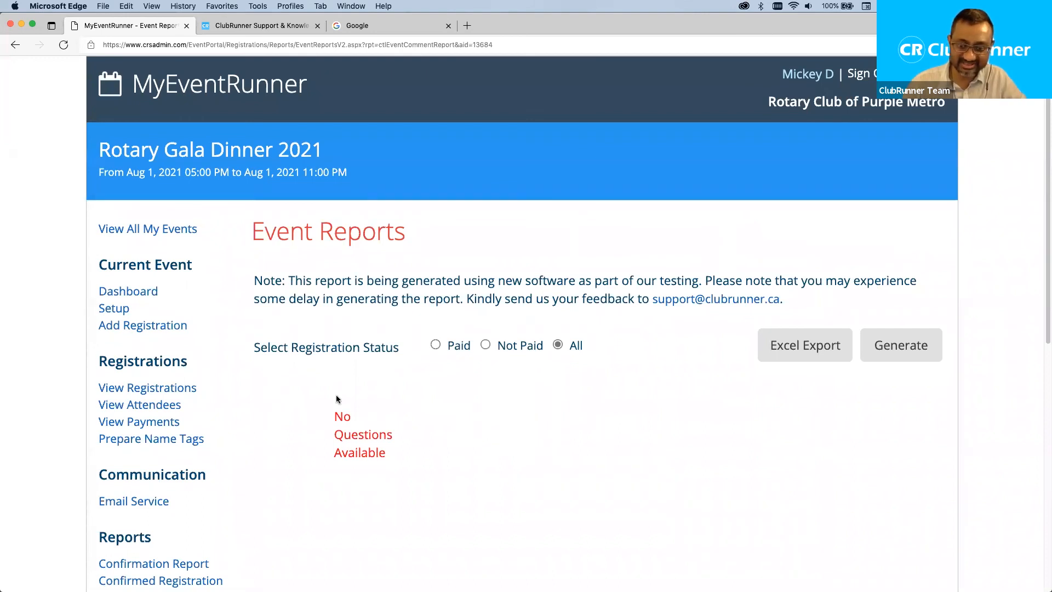
scroll(261, 455, down, 5)
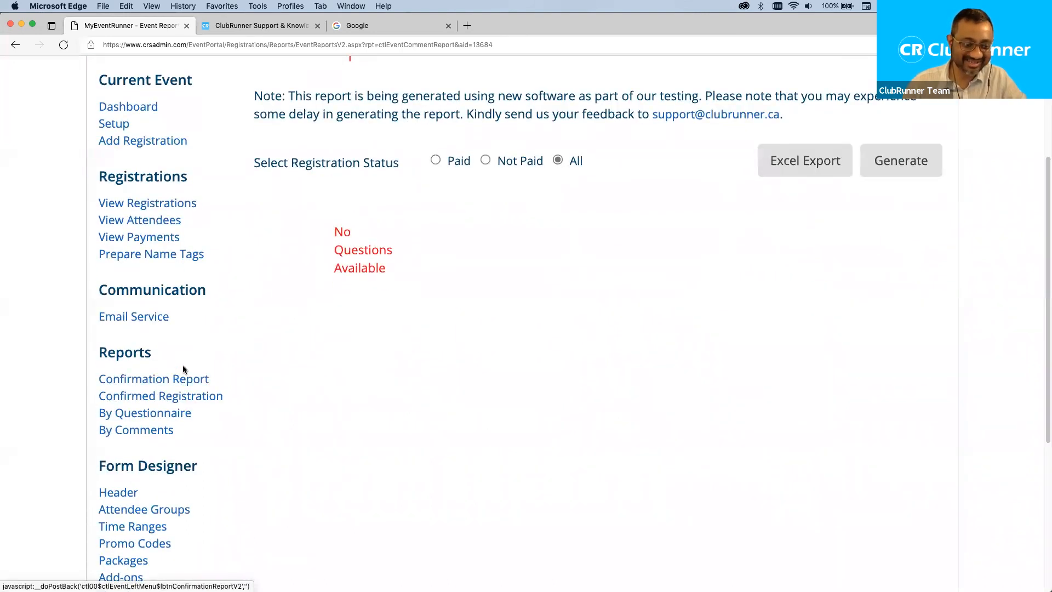
Open the Setup details of Rotary Gala Dinner 2021 under Current Event.
scroll(182, 366, up, 5)
click(126, 299)
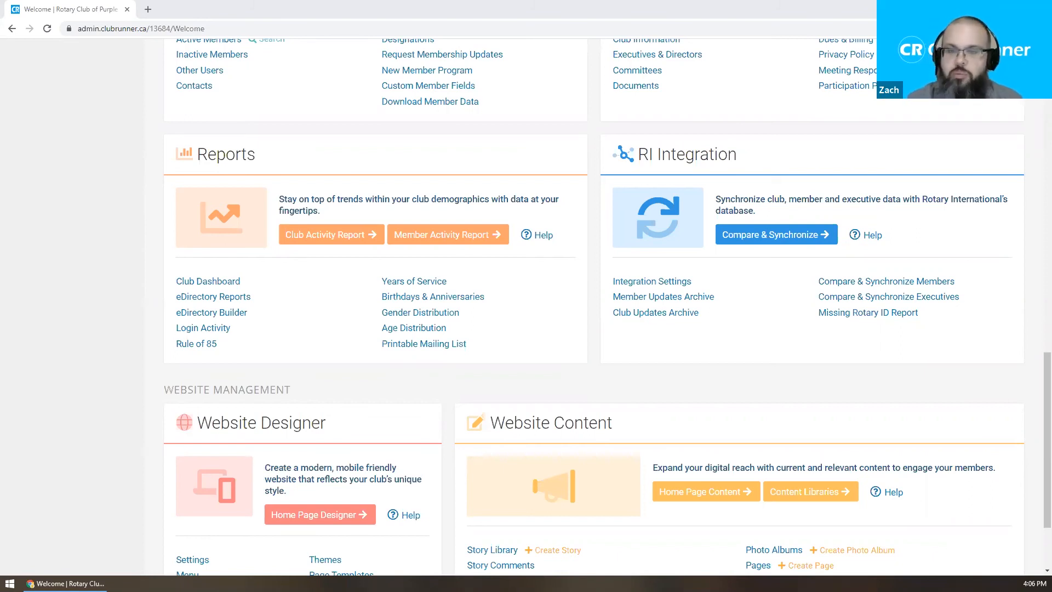
scroll(282, 266, up, 8)
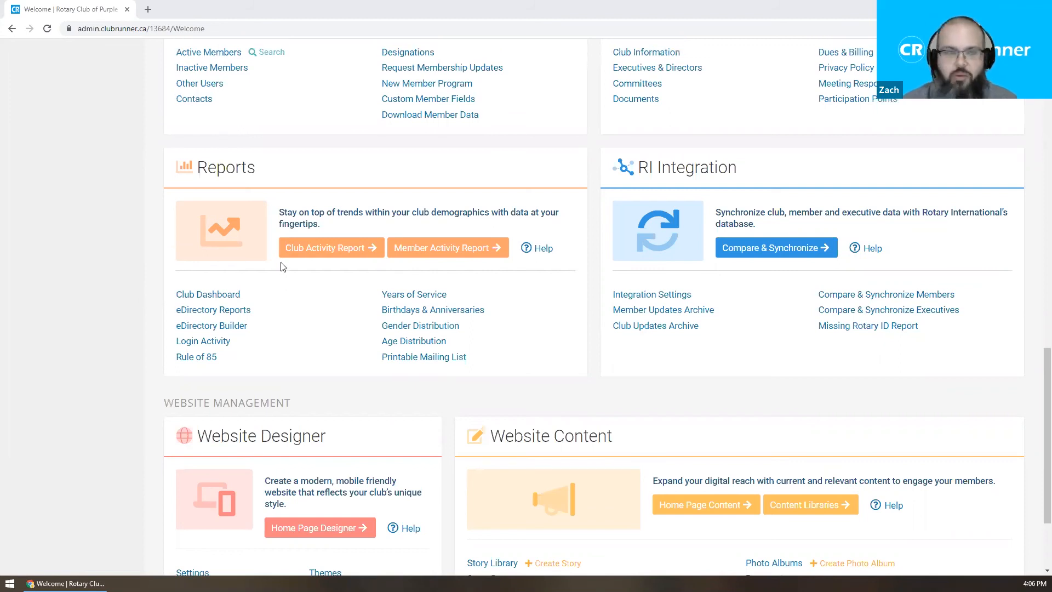
scroll(282, 266, up, 6)
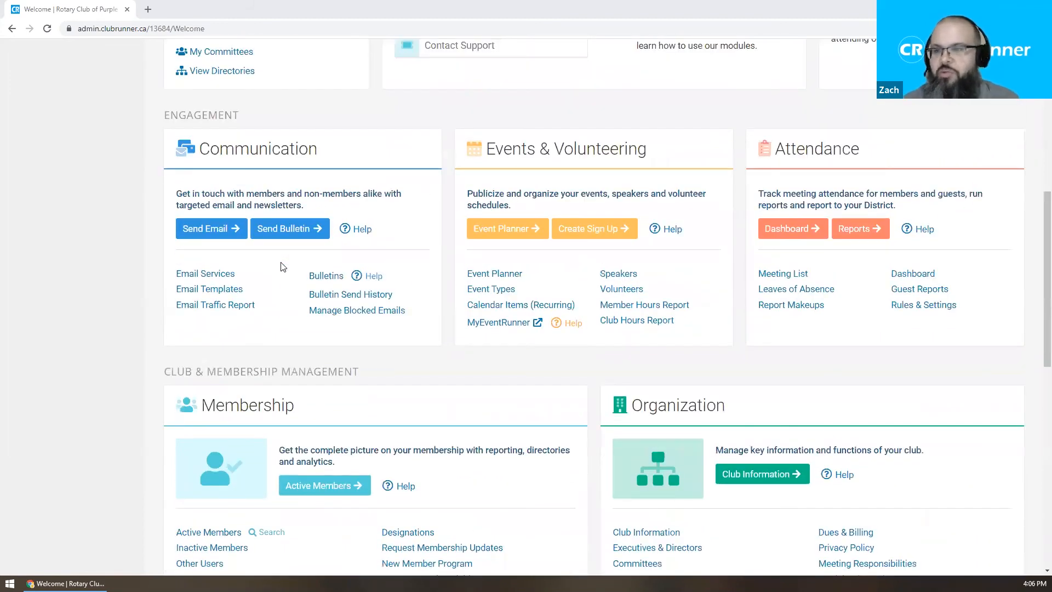
scroll(346, 262, up, 3)
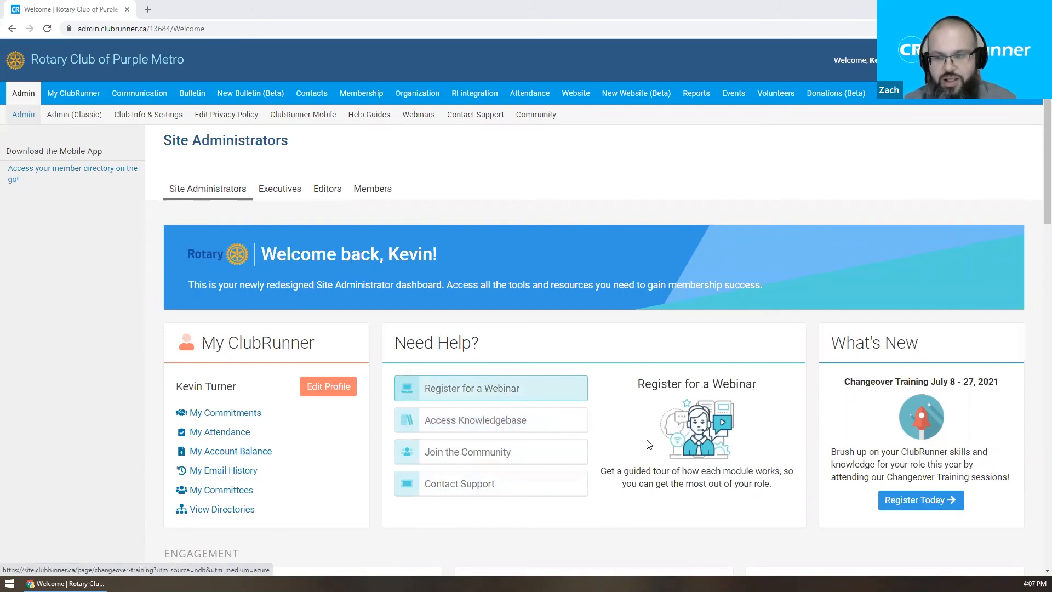
Open the ClubRunner support knowledgebase and its MyEventRunner administrative guide.
click(523, 425)
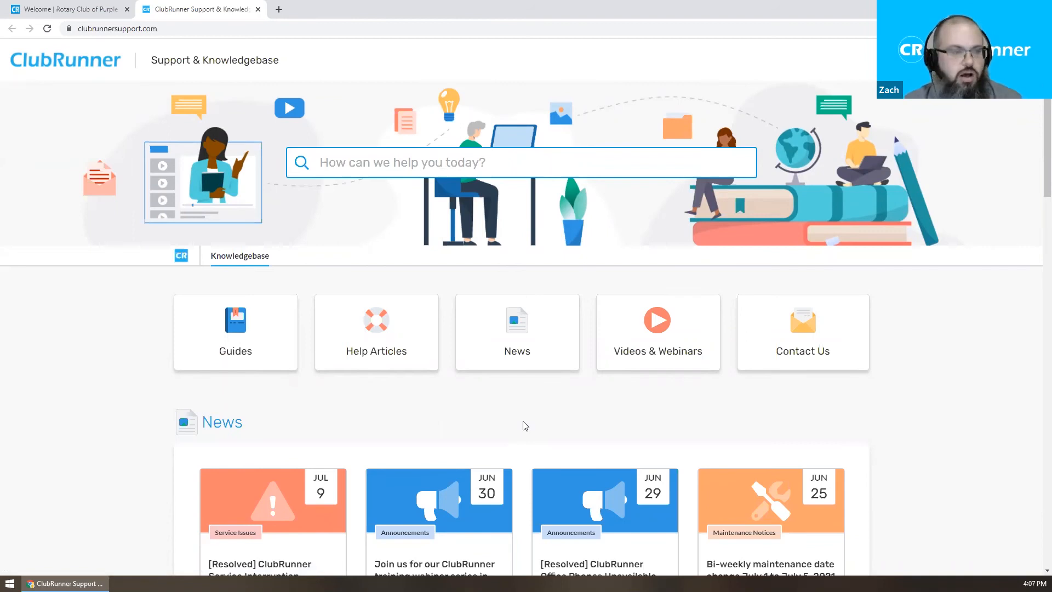
scroll(535, 391, down, 6)
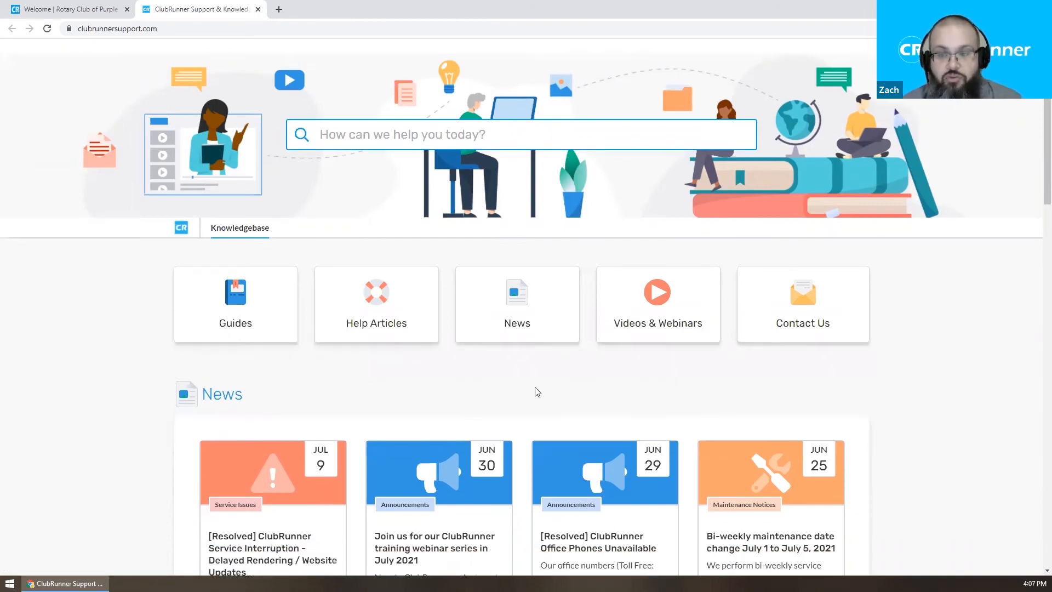
scroll(535, 391, down, 14)
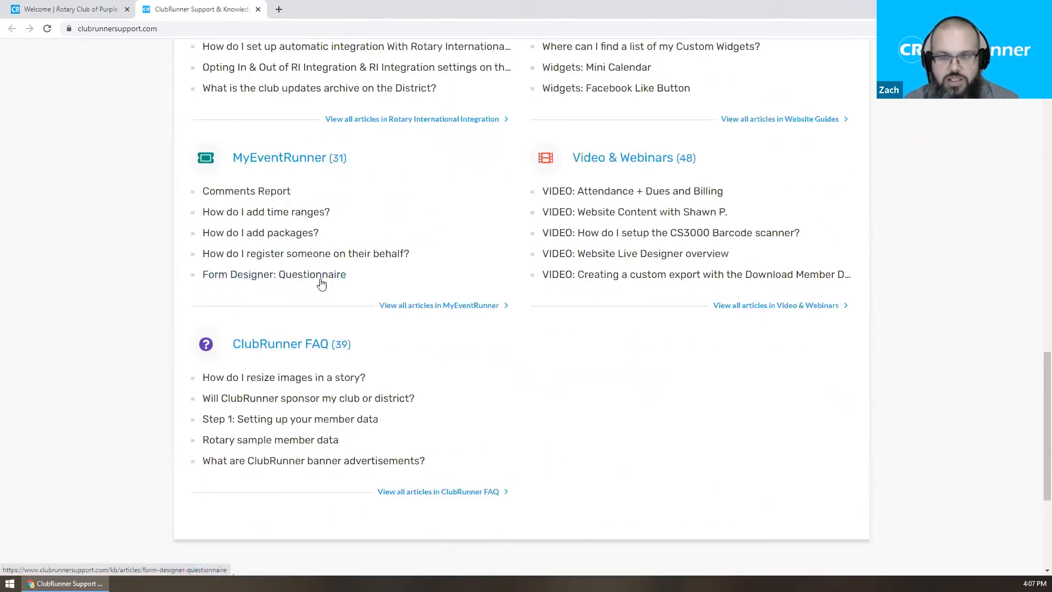
scroll(325, 288, down, 2)
scroll(325, 288, down, 2)
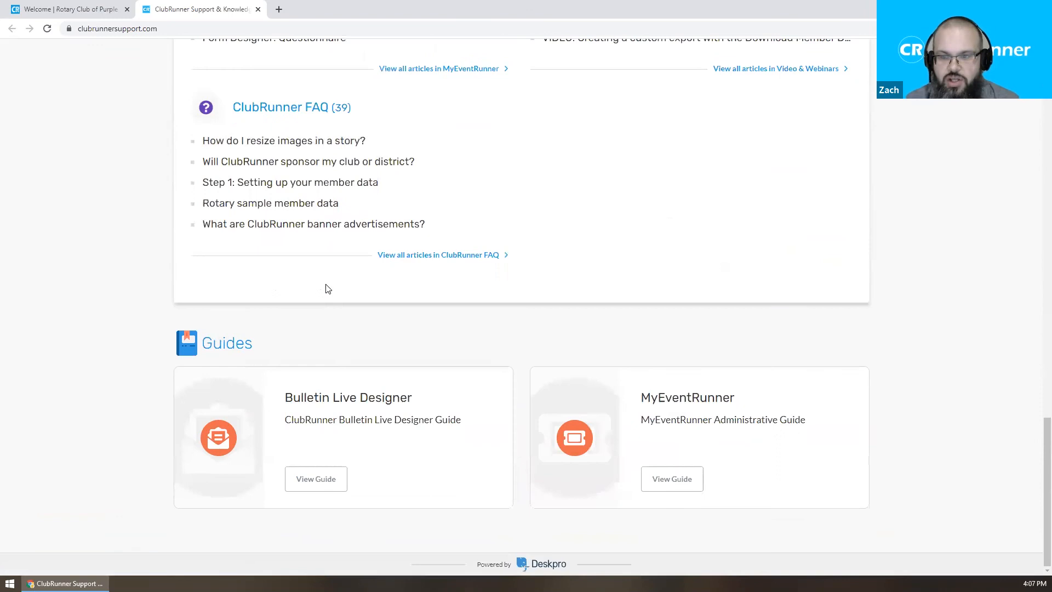
click(709, 397)
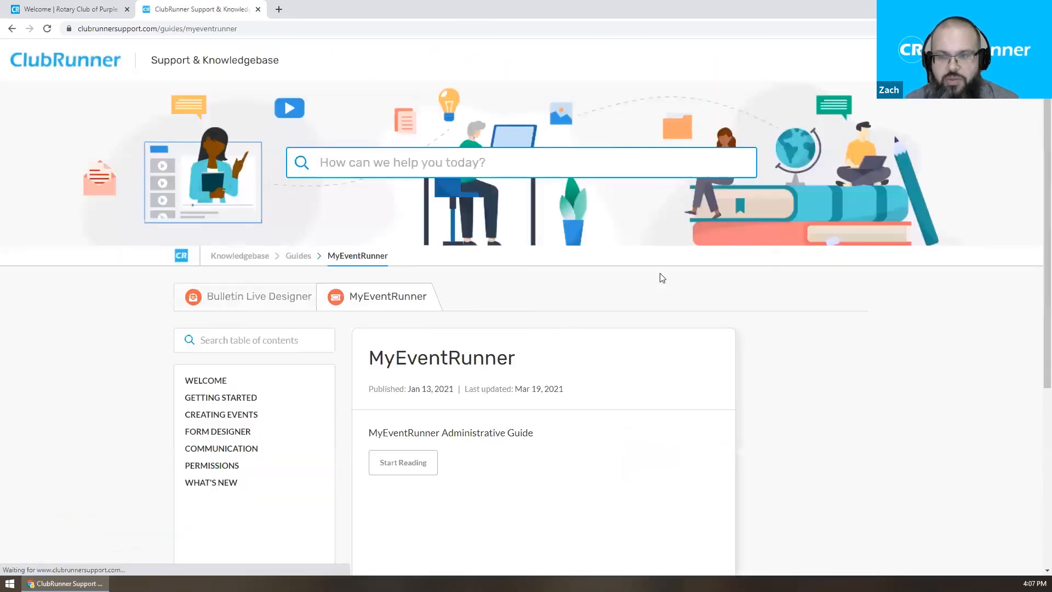
Expand the guide's Form Designer section and open the Packages article.
scroll(662, 278, down, 1)
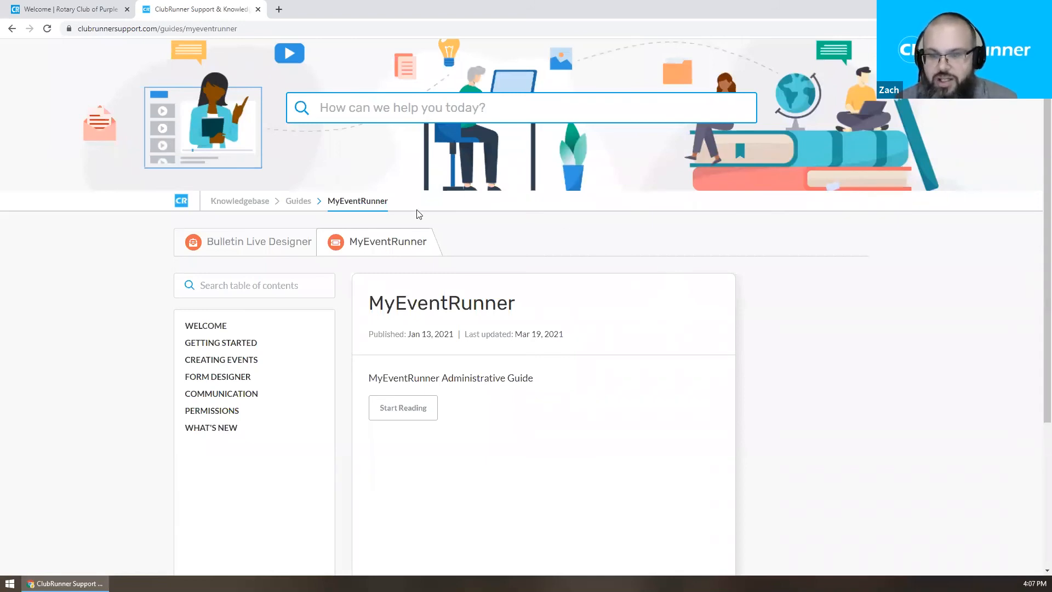
click(219, 377)
scroll(135, 354, down, 1)
scroll(134, 354, down, 1)
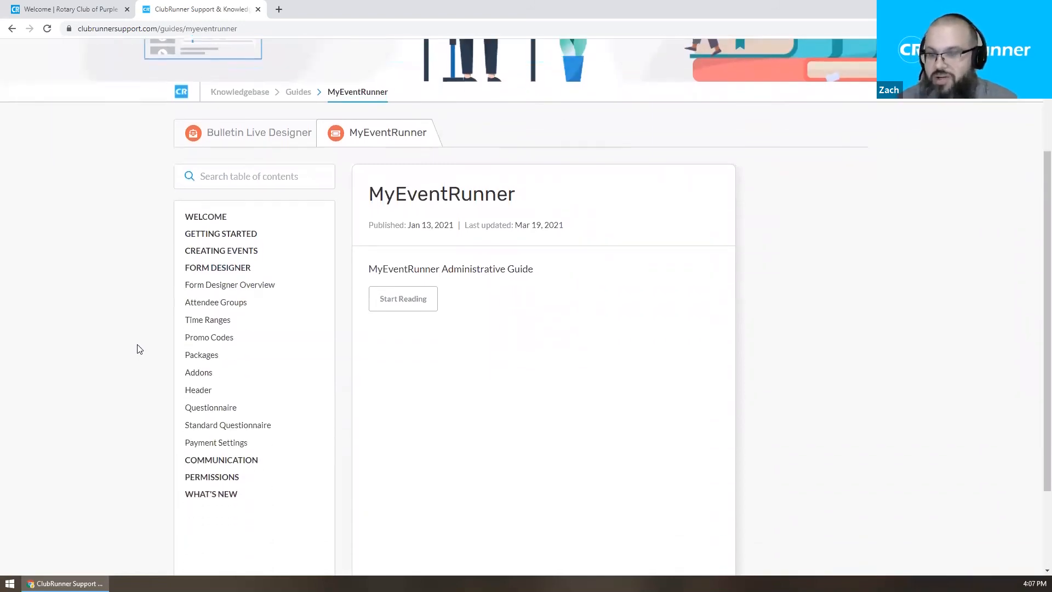
click(201, 355)
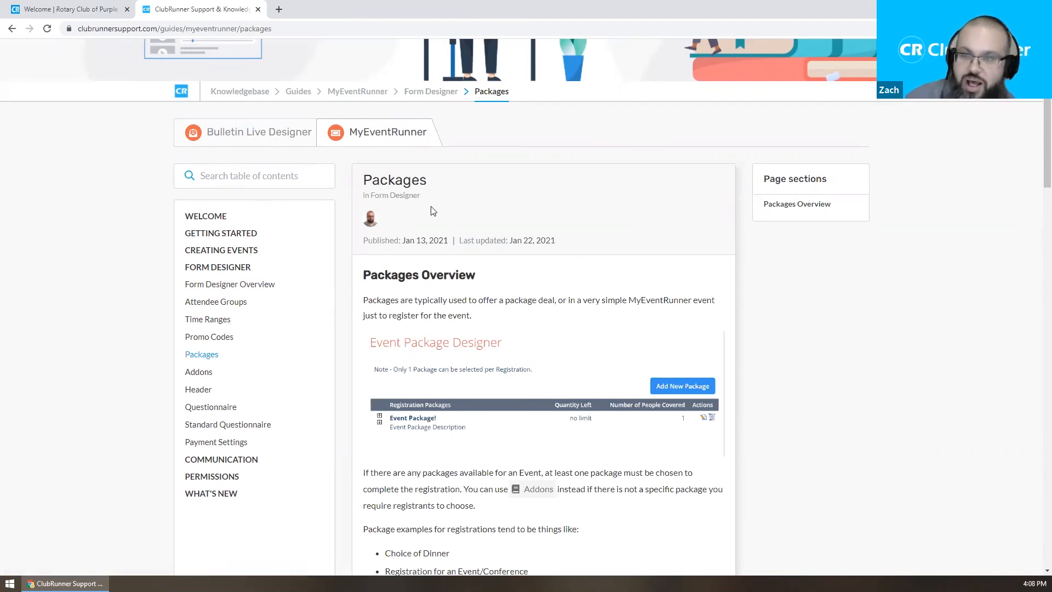
Go back to the Knowledgebase home page through the breadcrumb link.
scroll(422, 208, up, 2)
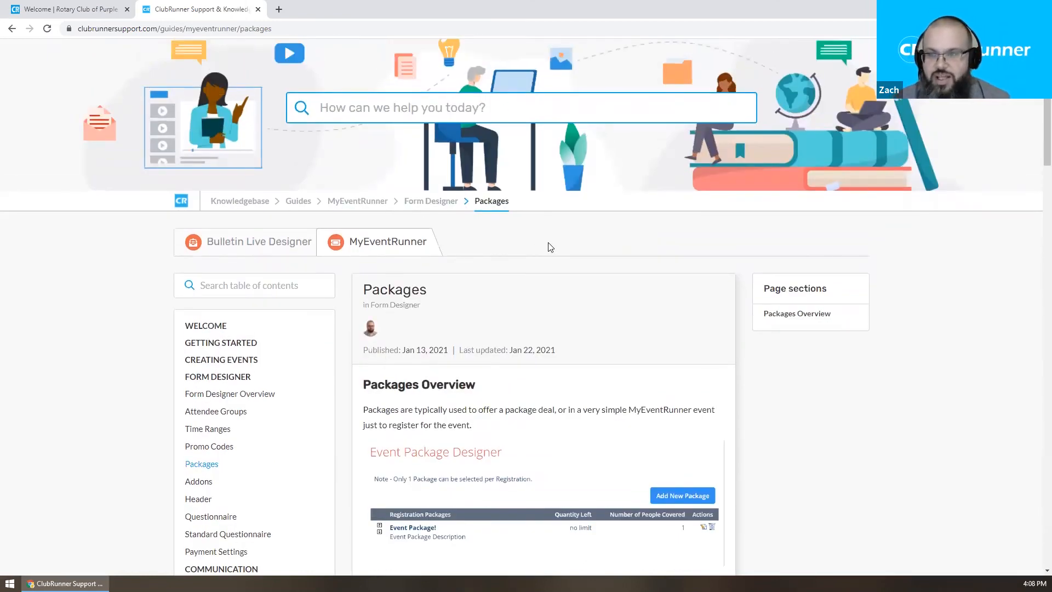
scroll(553, 236, down, 2)
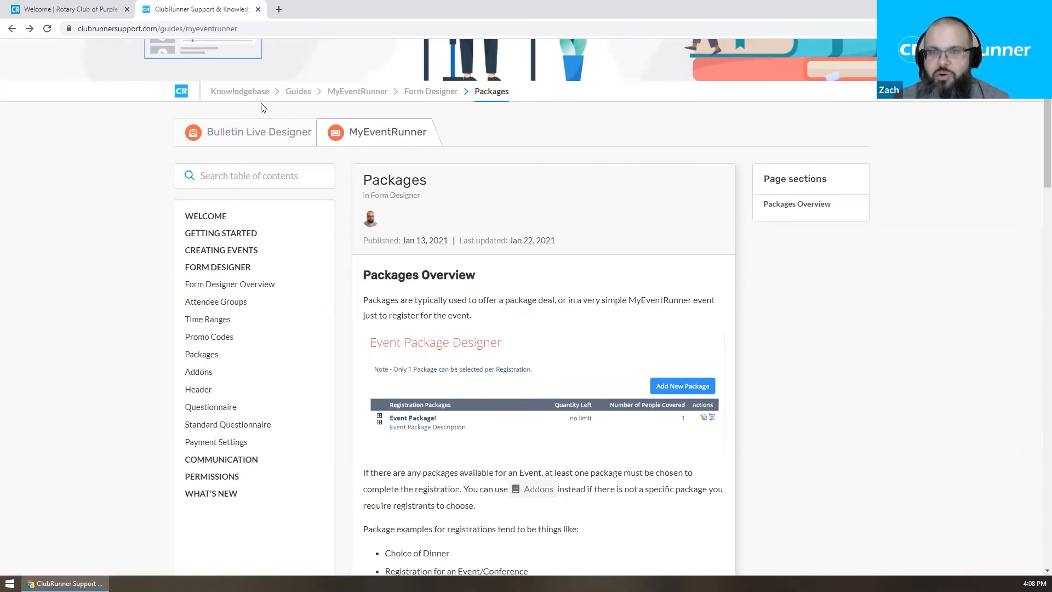
click(239, 91)
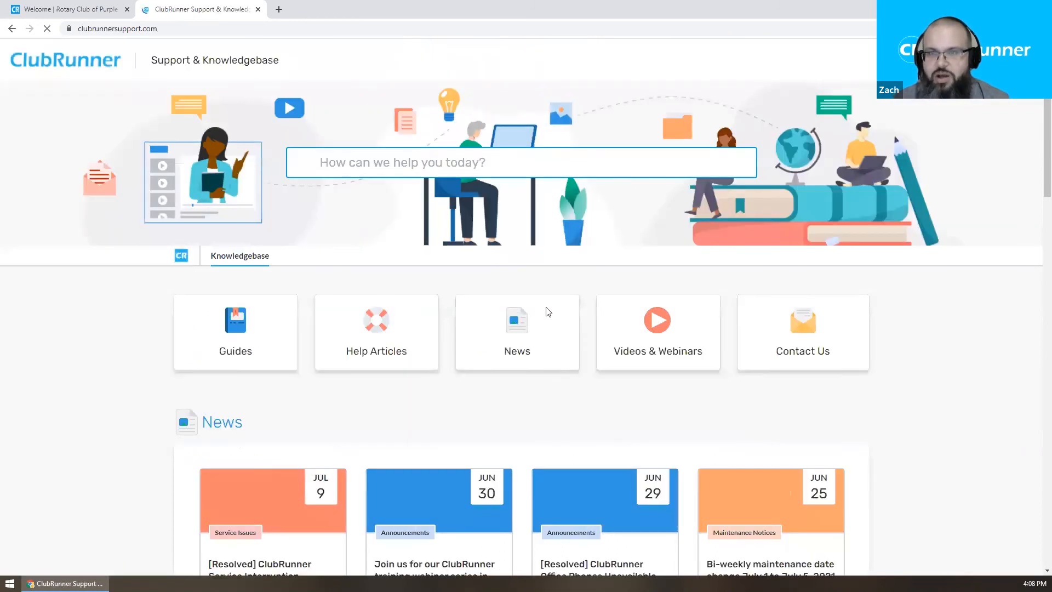
scroll(545, 309, down, 9)
Browse to the Recorded Webinars list under Video & Webinars.
scroll(548, 311, down, 12)
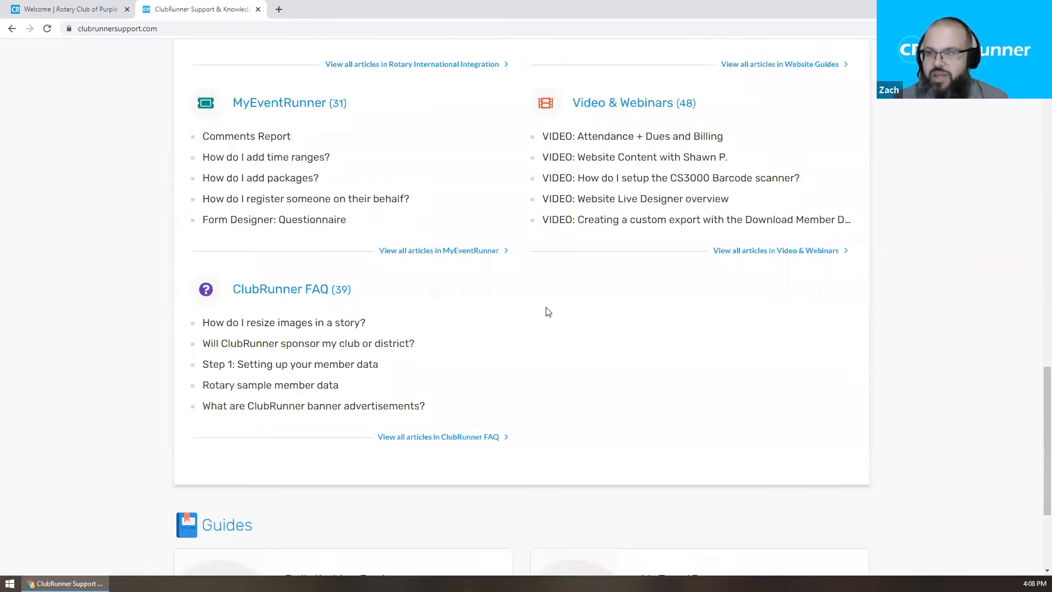
click(593, 103)
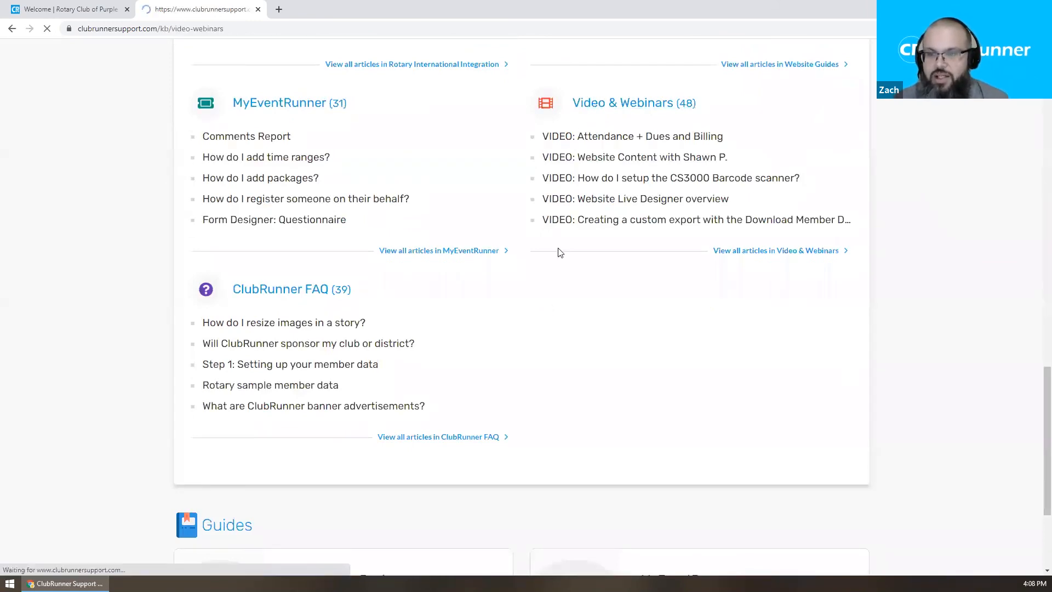
scroll(560, 252, down, 2)
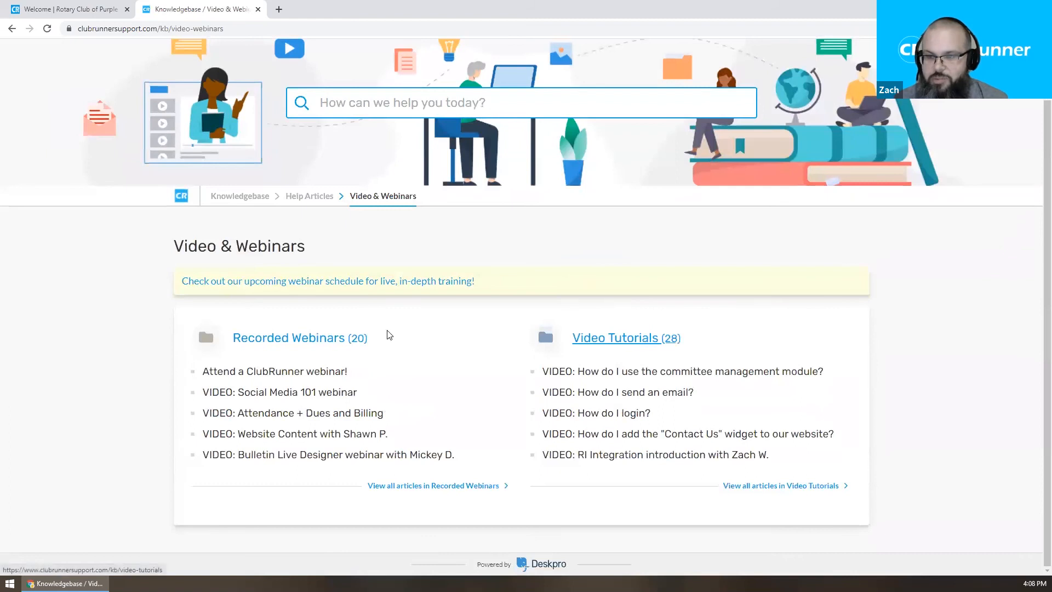
click(288, 336)
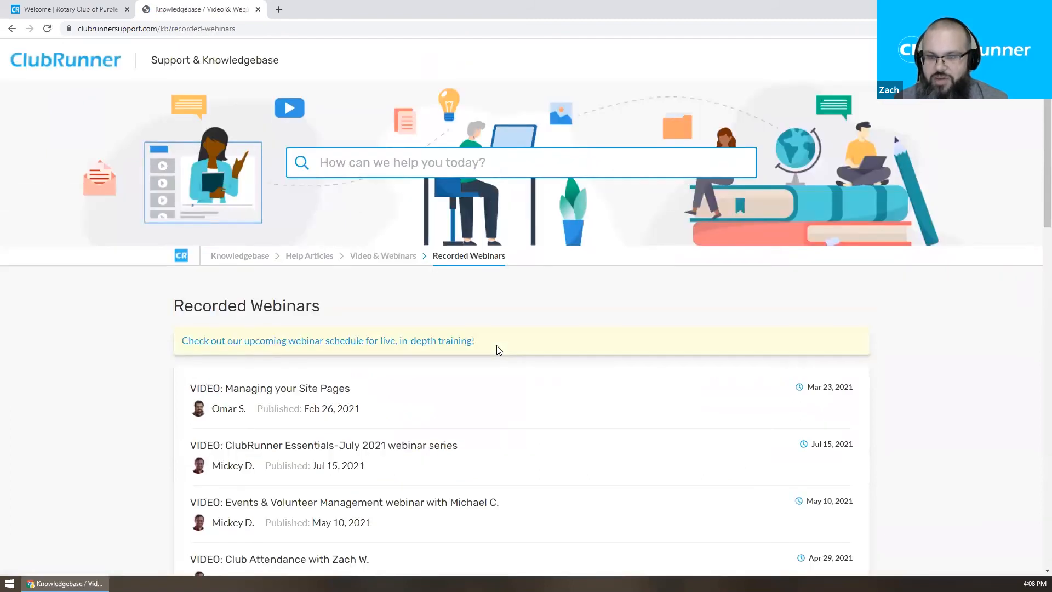
View the 44-minute MyEventRunner webinar article, then close its browser tab.
scroll(498, 350, down, 8)
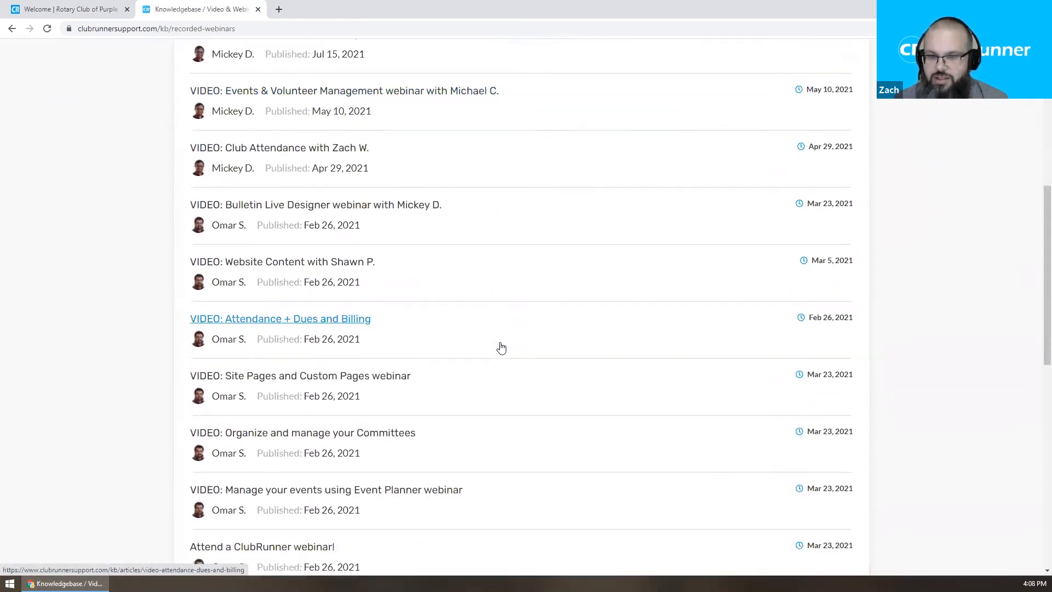
scroll(500, 348, down, 5)
scroll(501, 348, down, 4)
click(395, 367)
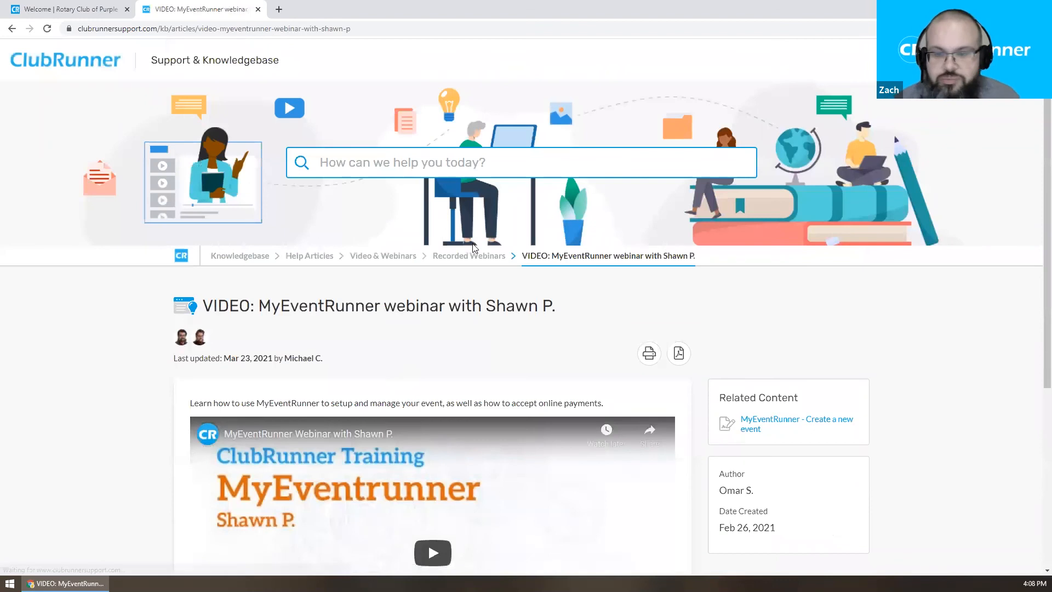
scroll(491, 228, down, 3)
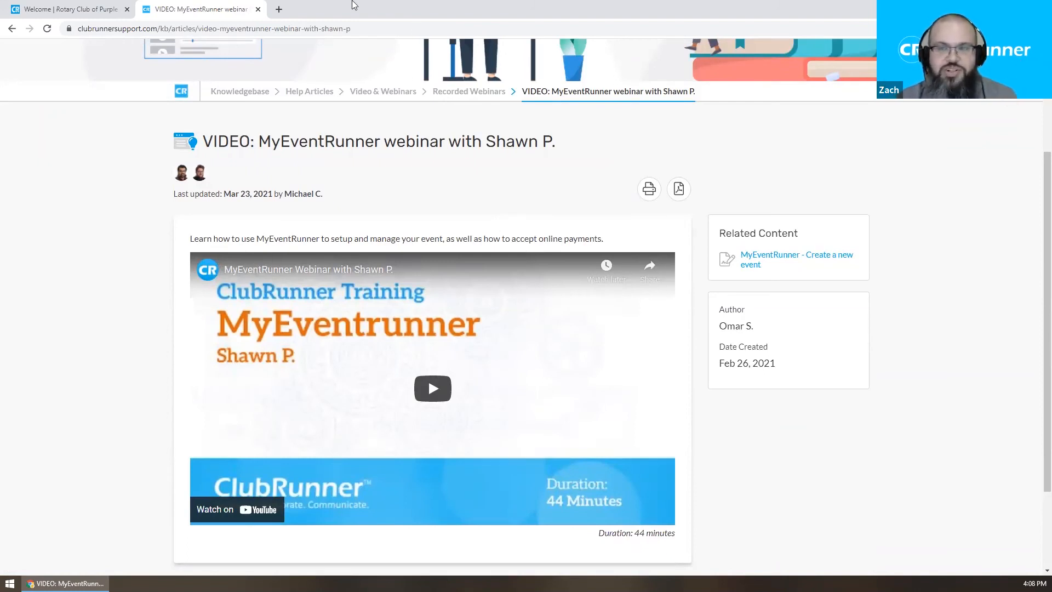
middle_click(189, 4)
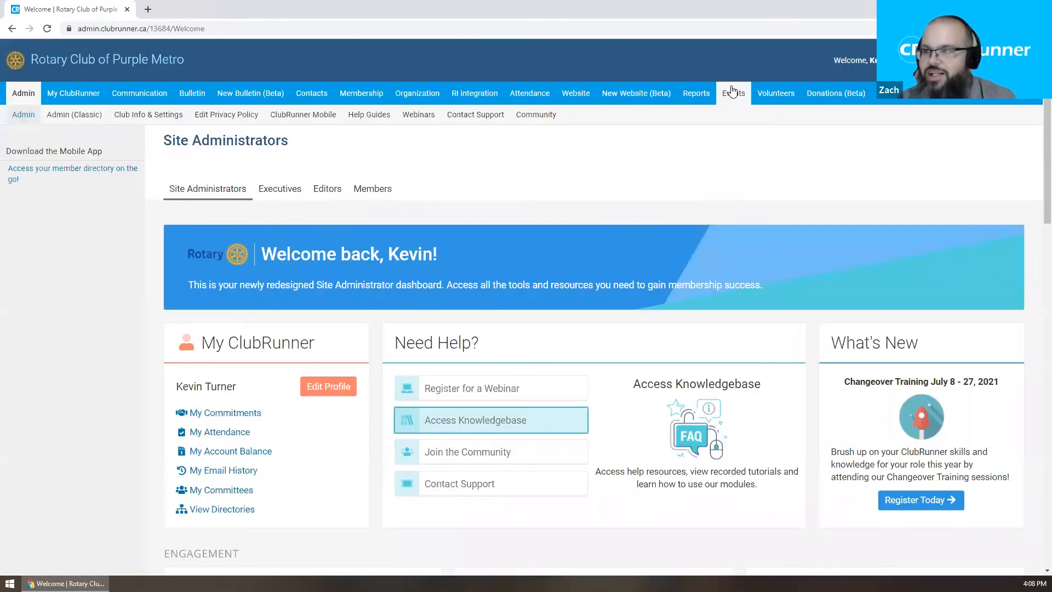
Open Rotary Gala Dinner 2021 from the MyEventRunner Event List under Events.
mouse_move(732, 92)
click(197, 115)
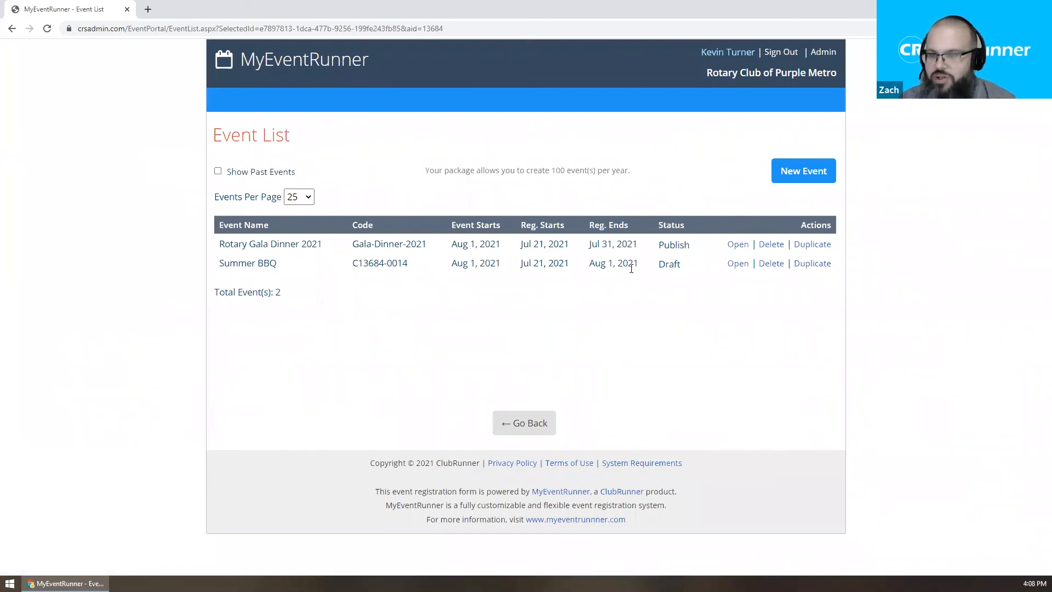
click(738, 245)
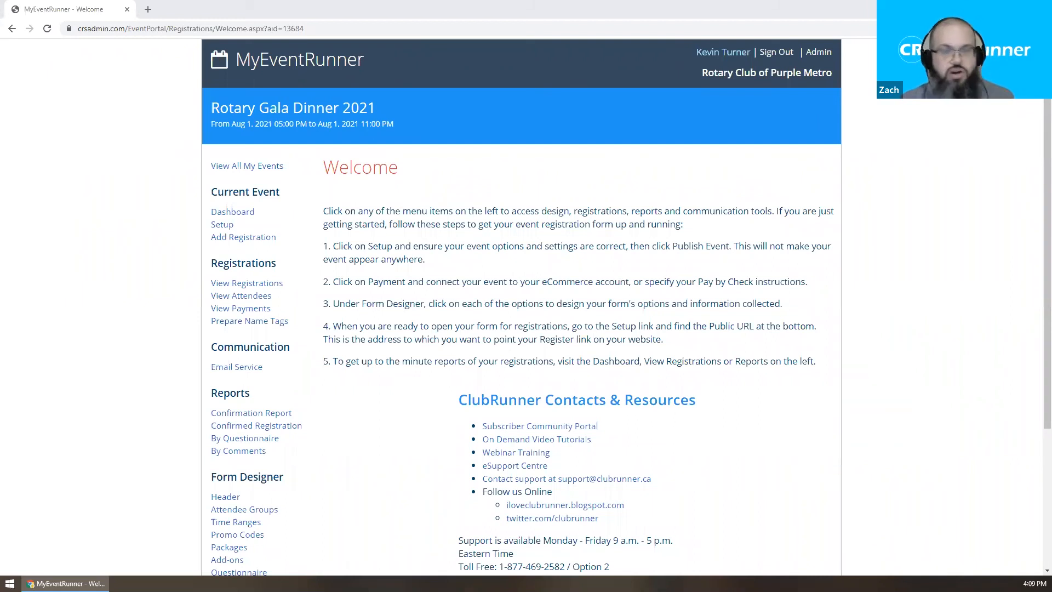
Show the Package Designer with the Standard Dinner and Vegetarian Dinner packages.
scroll(385, 219, down, 2)
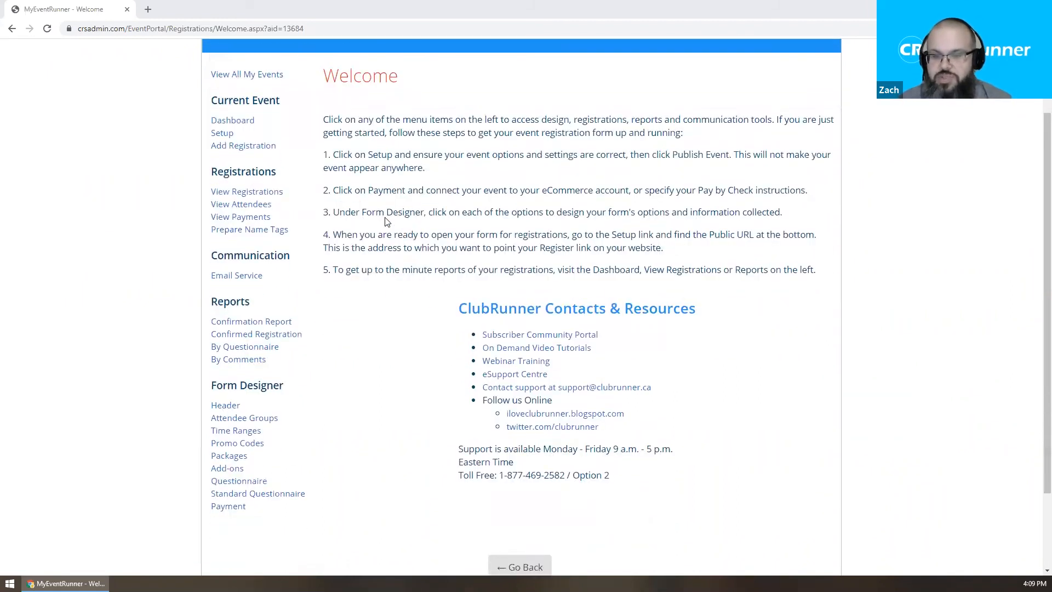
scroll(385, 220, up, 1)
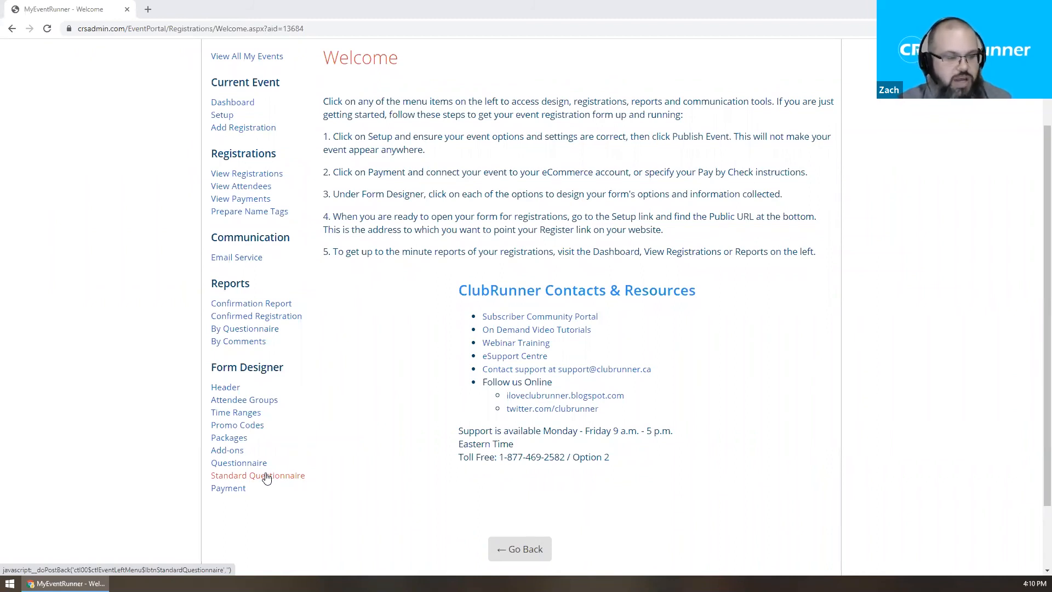
click(222, 438)
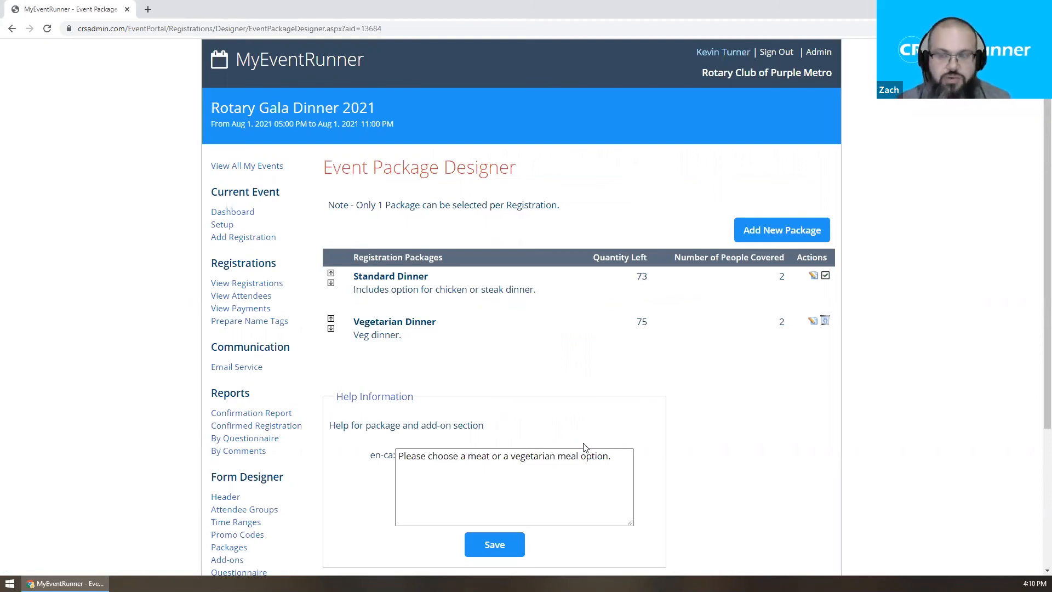
scroll(584, 447, down, 3)
In the custom questionnaire designer, start a new required Short Text question.
click(292, 420)
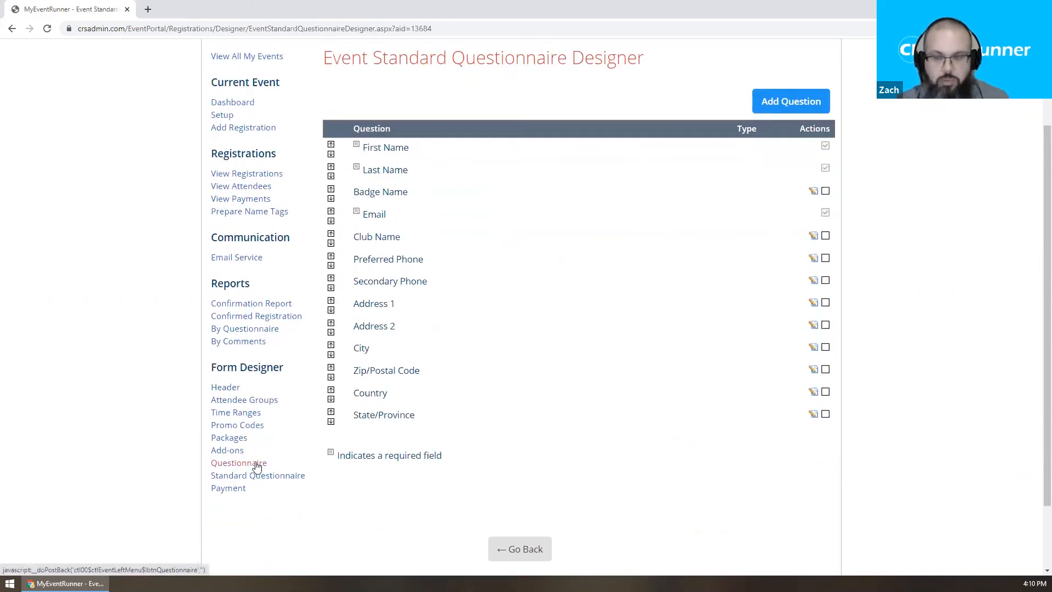
click(239, 462)
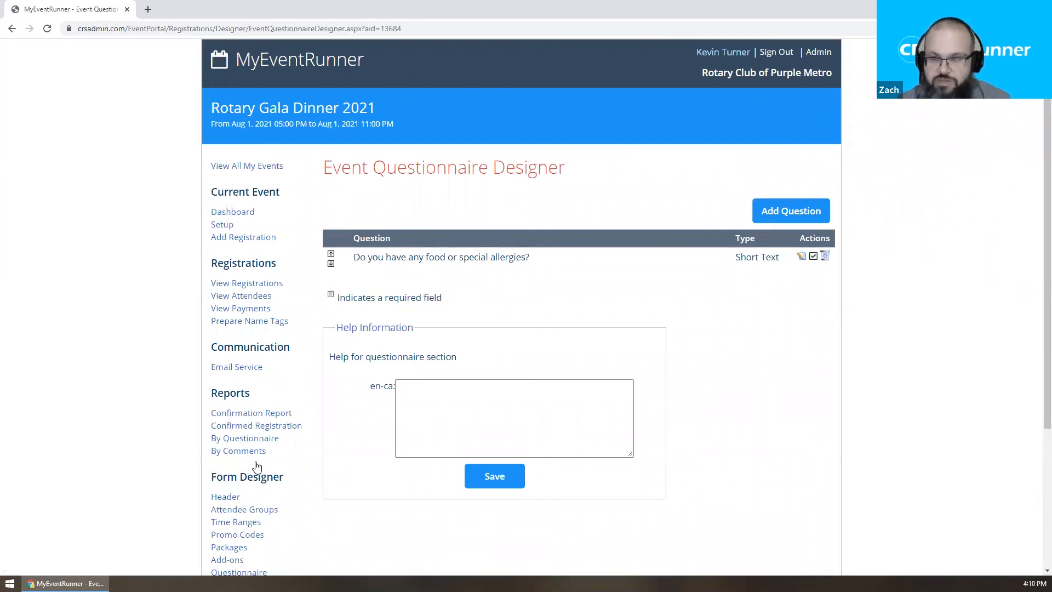
click(810, 221)
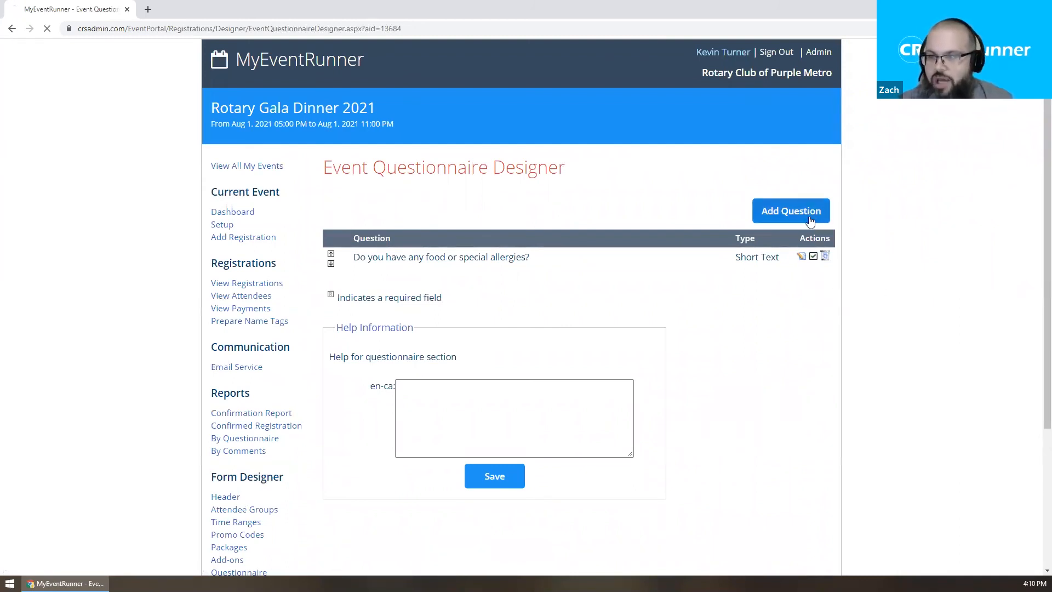
click(428, 222)
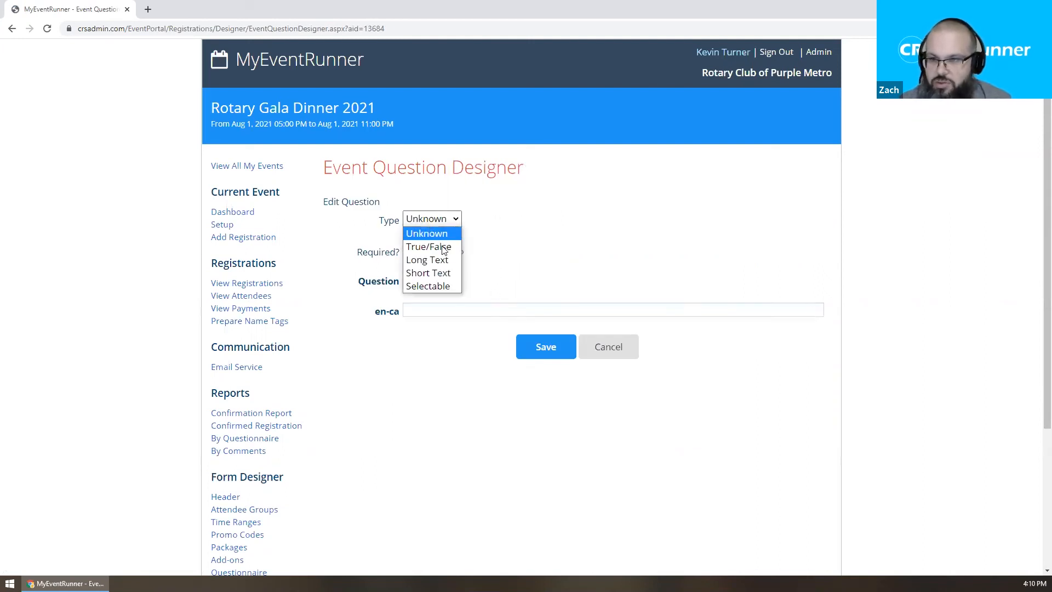
click(446, 273)
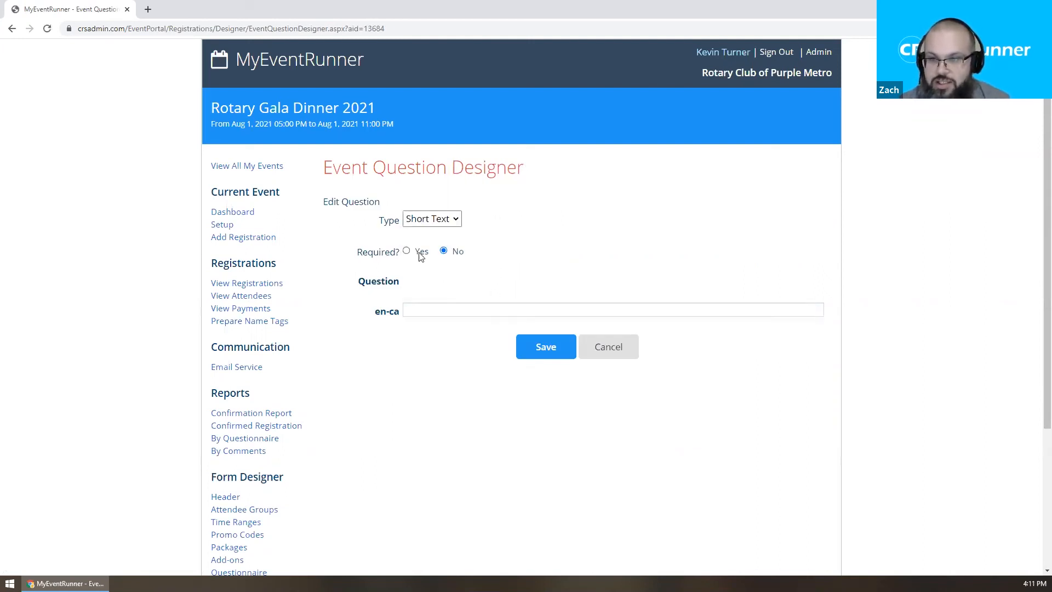
click(407, 251)
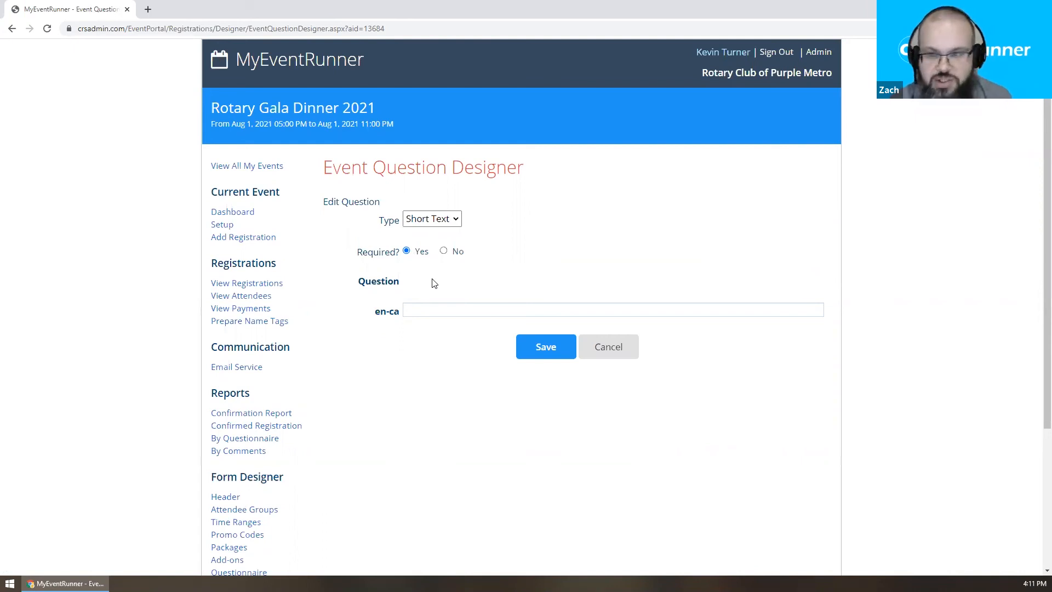
Word the question 'Student One Name' and save it.
click(425, 305)
text(Stu)
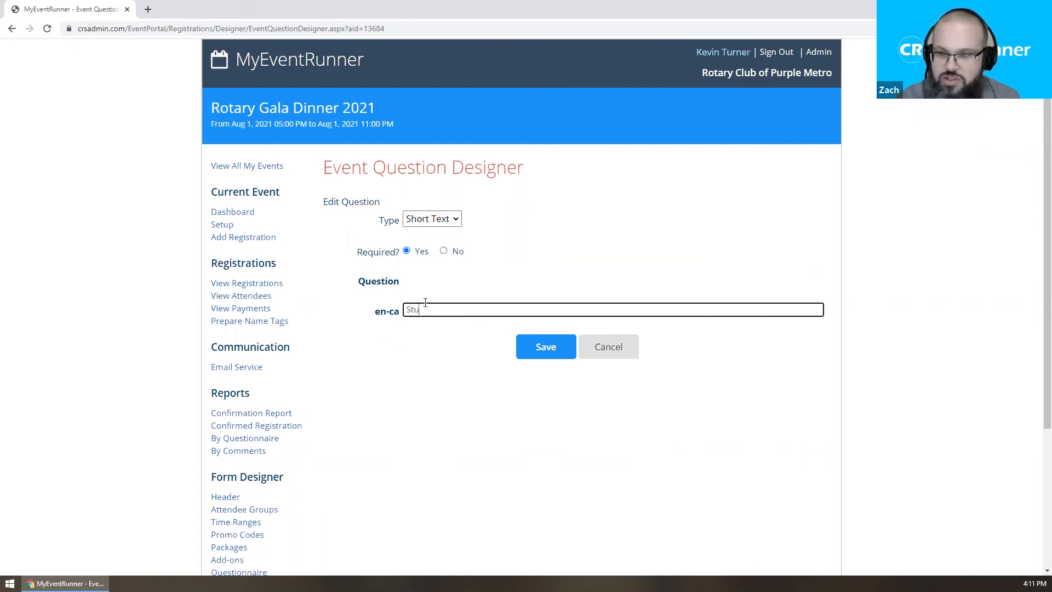
text(dent)
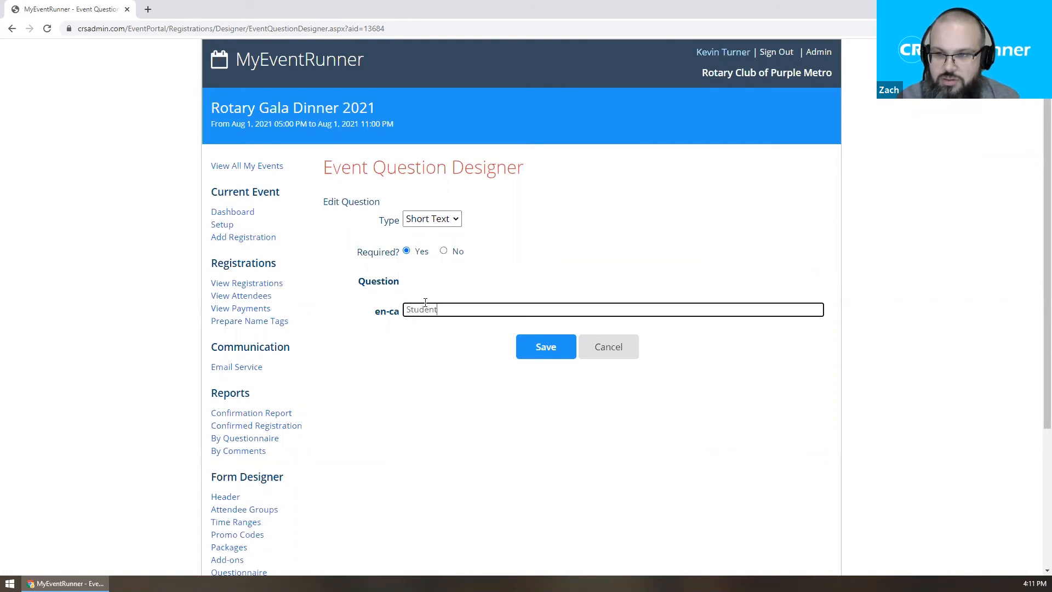
text( One First Name)
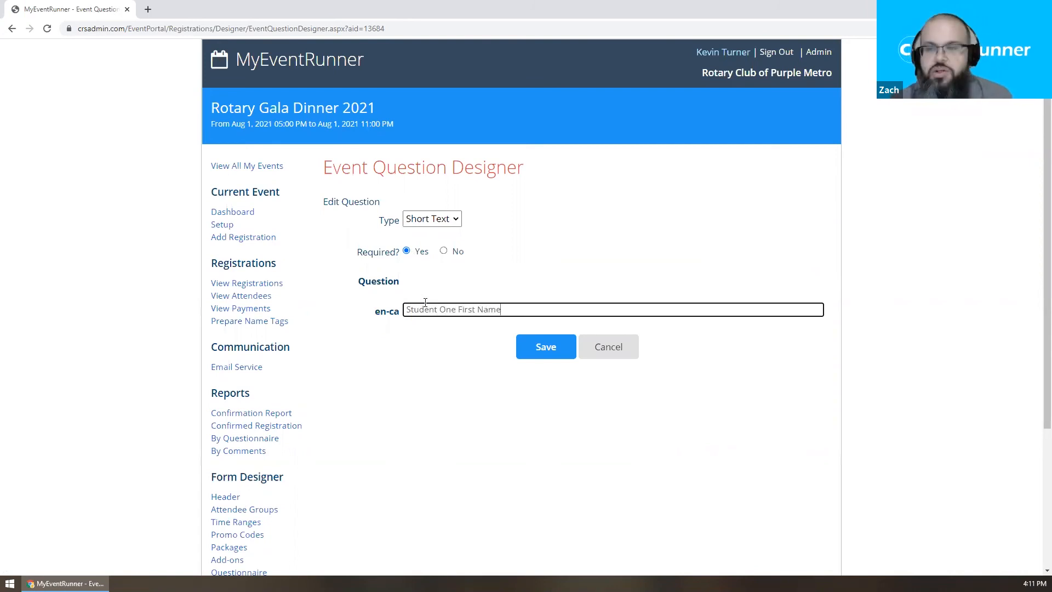
key(shift+Left)
key(shift+Left)
key(shift+Left)
key(shift+Left)
key(shift+Left)
key(BackSpace)
key(Delete)
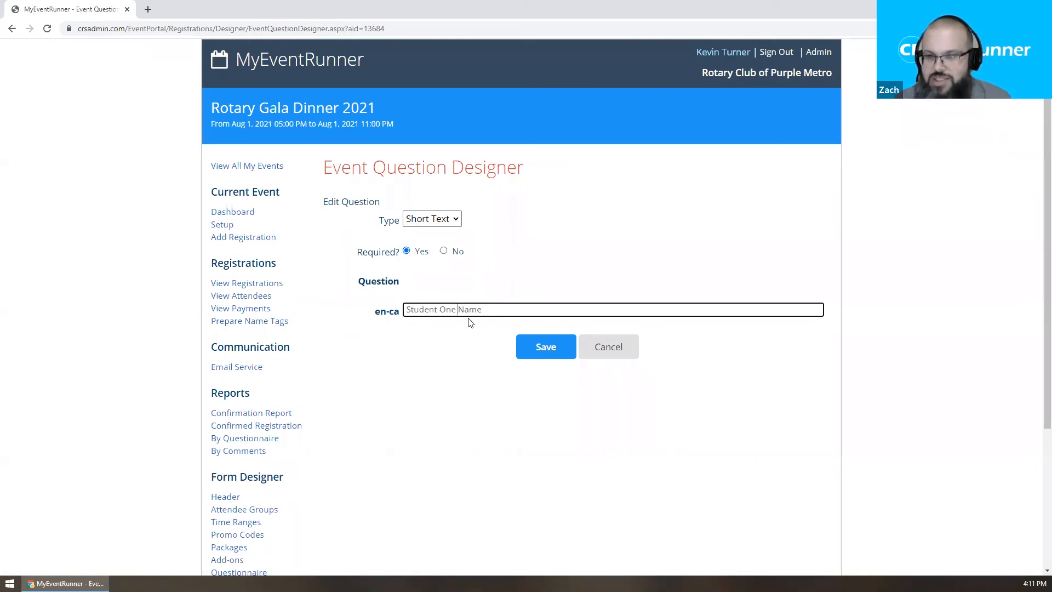
click(542, 346)
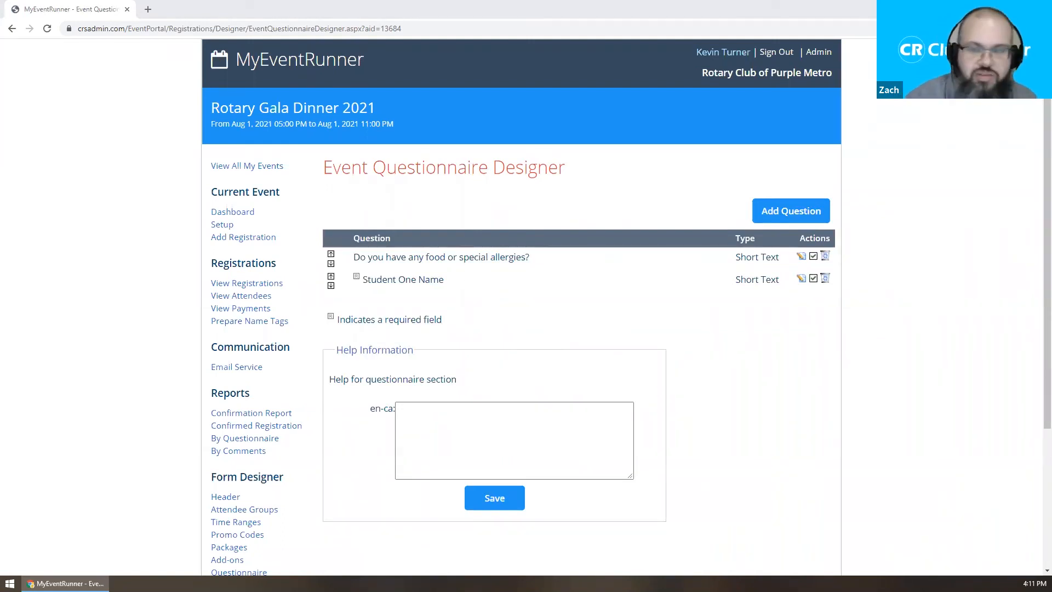
Show the AddOn Designer listing Raffle Tickets and the Club Credit card fee.
scroll(329, 326, down, 3)
click(227, 395)
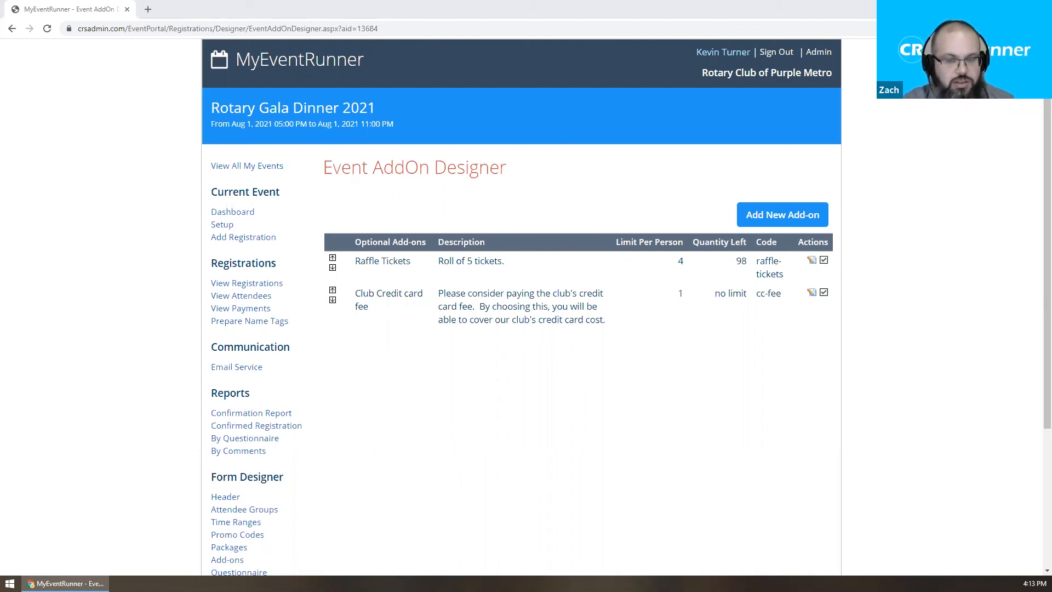
Return to the Event List through View All My Events.
scroll(415, 367, down, 1)
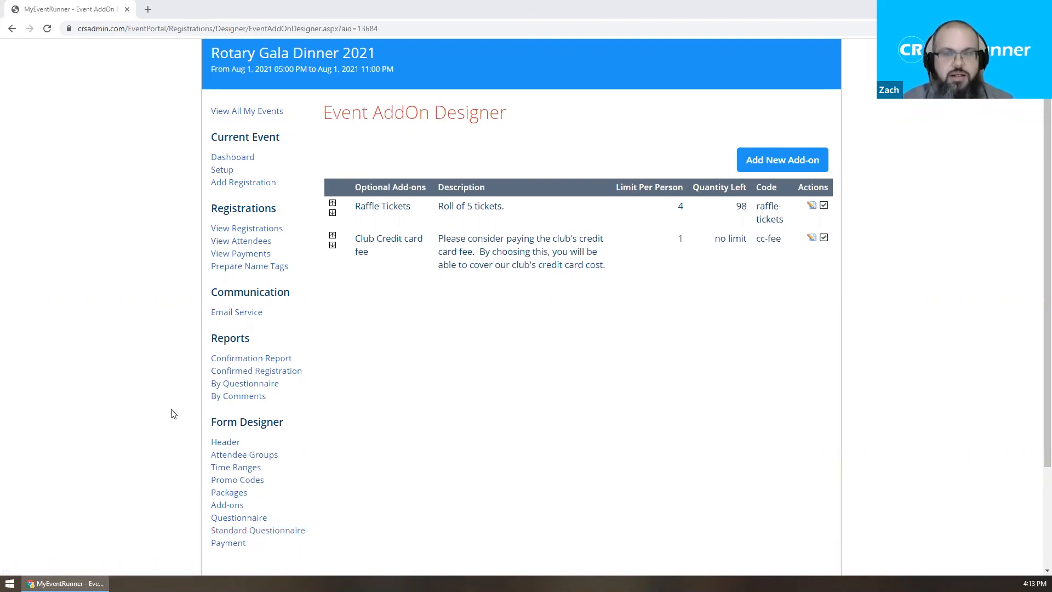
click(245, 112)
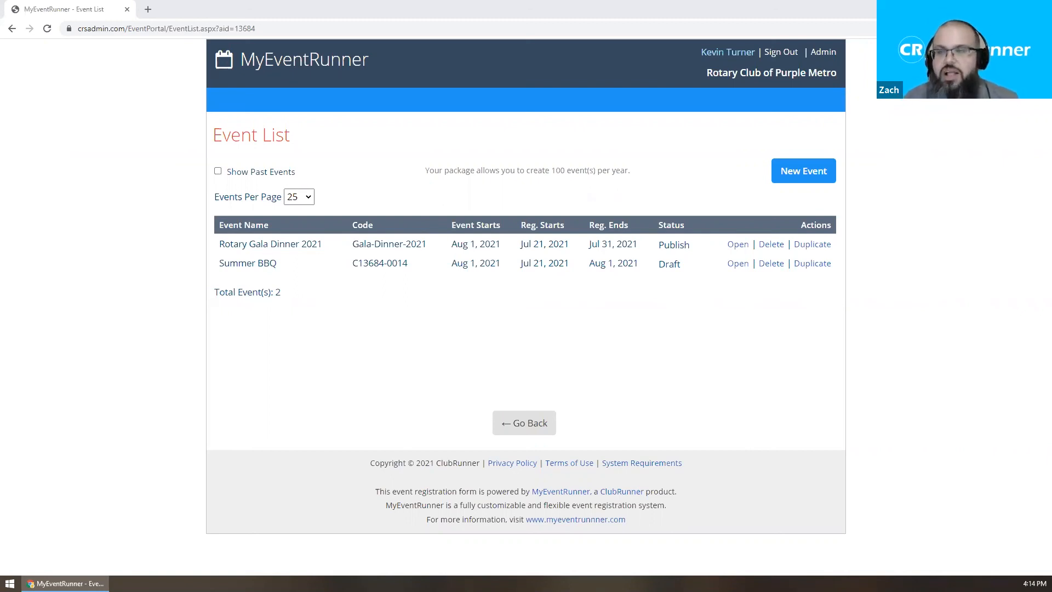
Highlight the 100-events-per-year allowance and the Rotary Gala Dinner 2021 and Summer BBQ names.
mouse_move(425, 171)
mouse_down()
mouse_move(600, 182)
mouse_move(648, 171)
mouse_move(414, 172)
mouse_up()
click(414, 173)
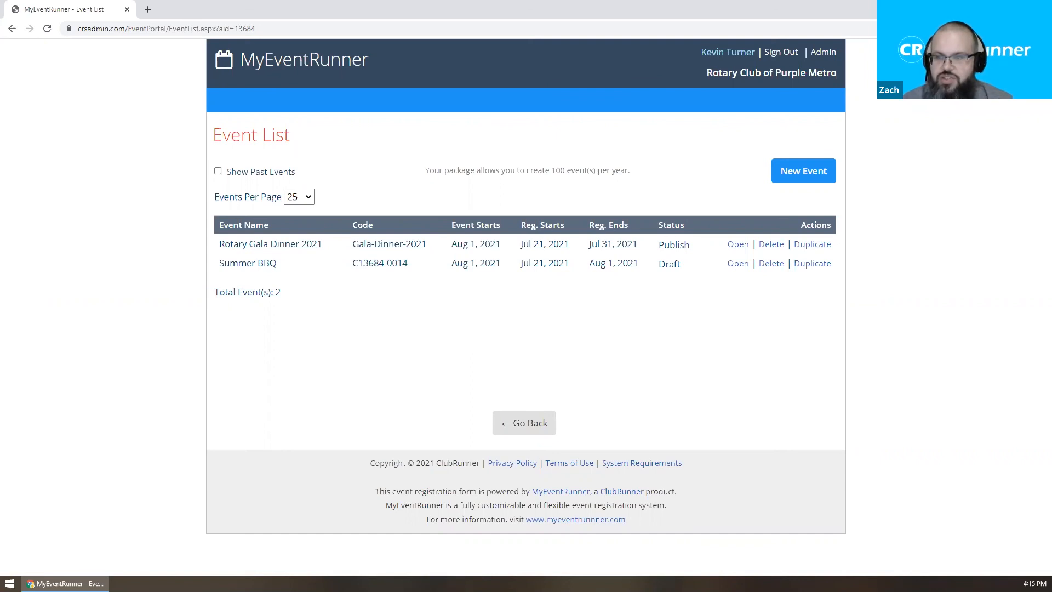
drag(216, 244, 324, 254)
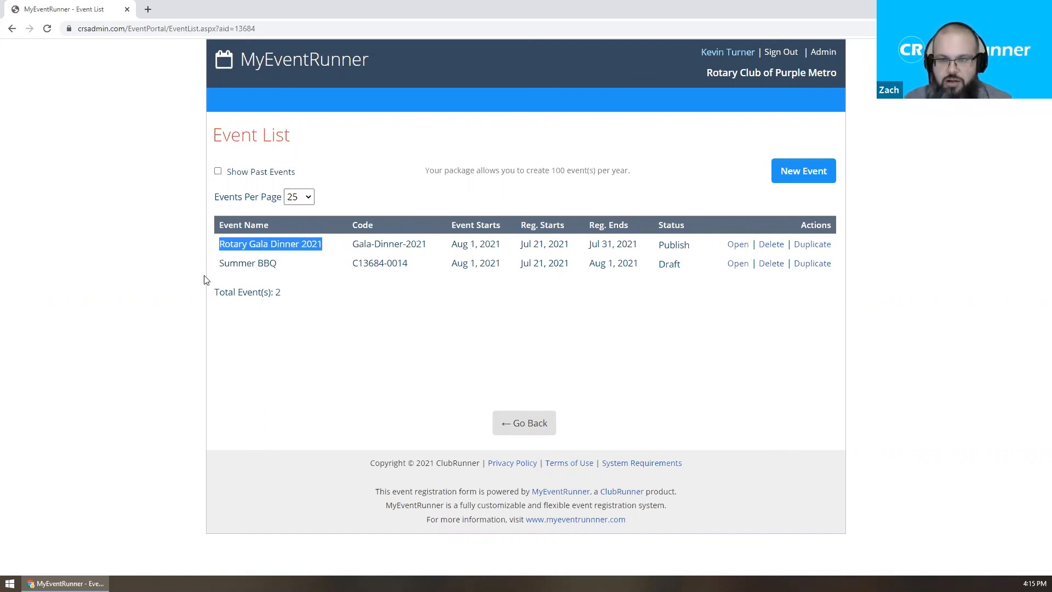
drag(215, 264, 290, 271)
click(290, 272)
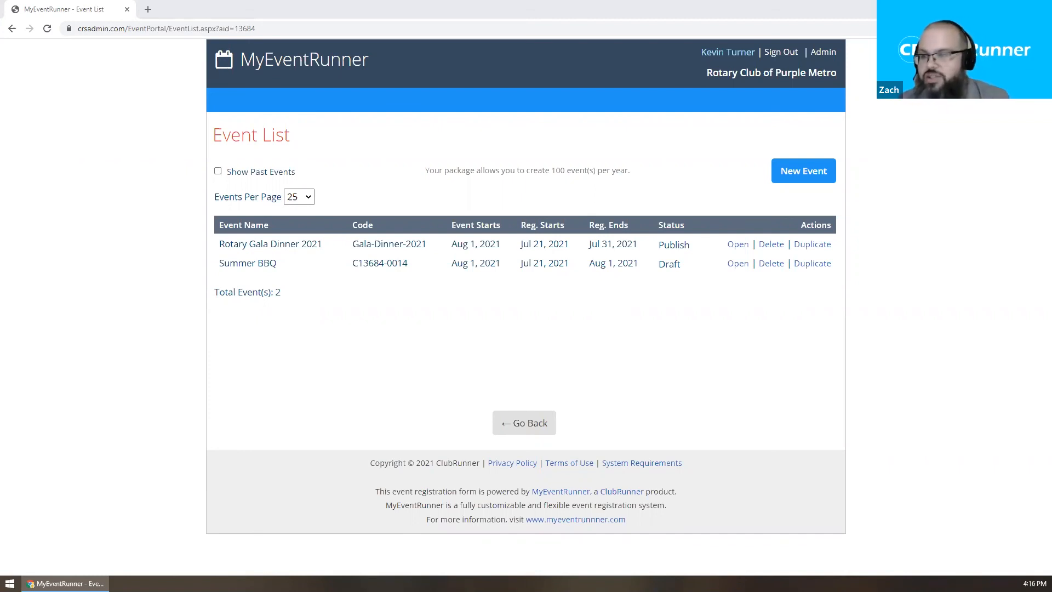
Open Rotary Gala Dinner 2021 and display its registration packages.
click(732, 246)
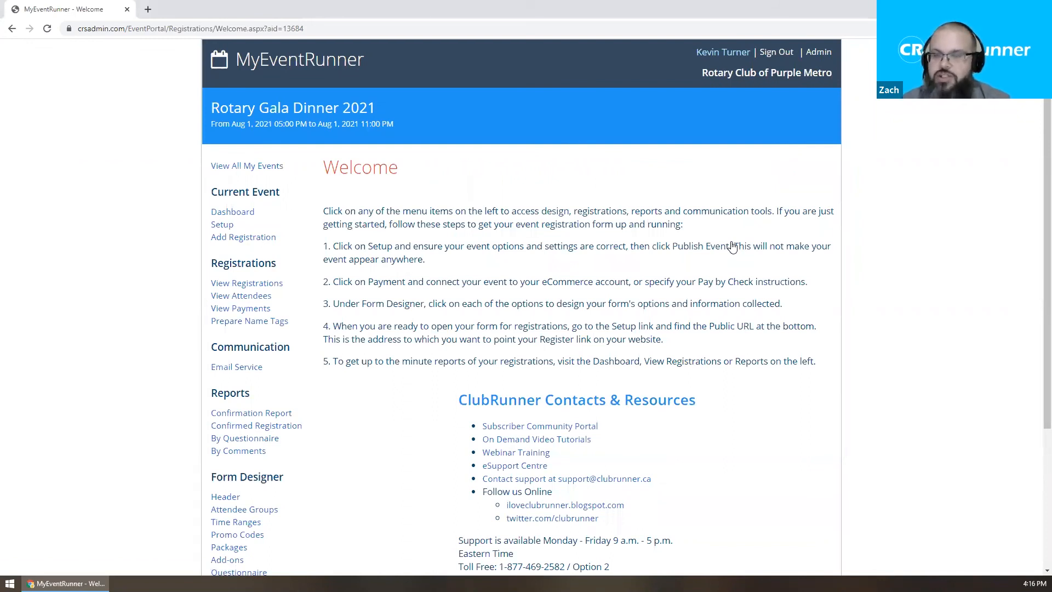
scroll(384, 301, down, 2)
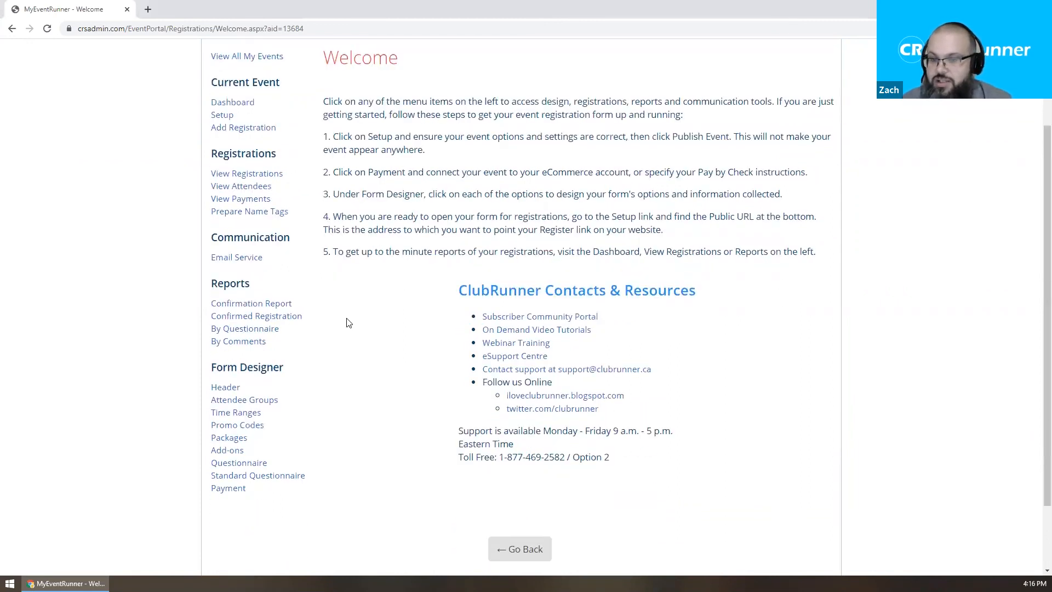
click(242, 437)
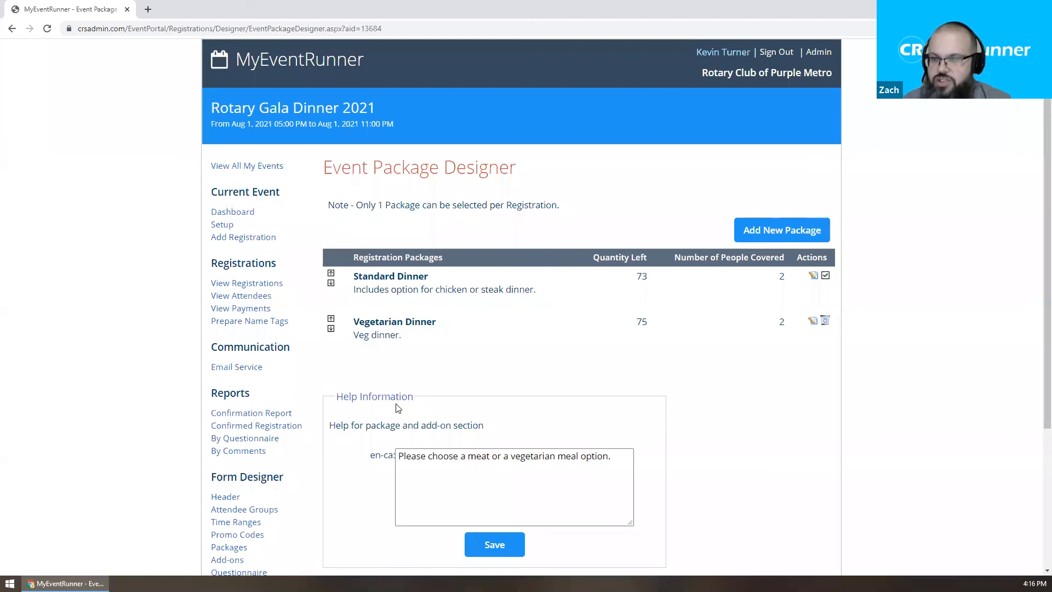
Note the 73 Standard Dinner tickets remaining, then add a new package for Rotary Gala Dinner 2021.
drag(631, 277, 649, 281)
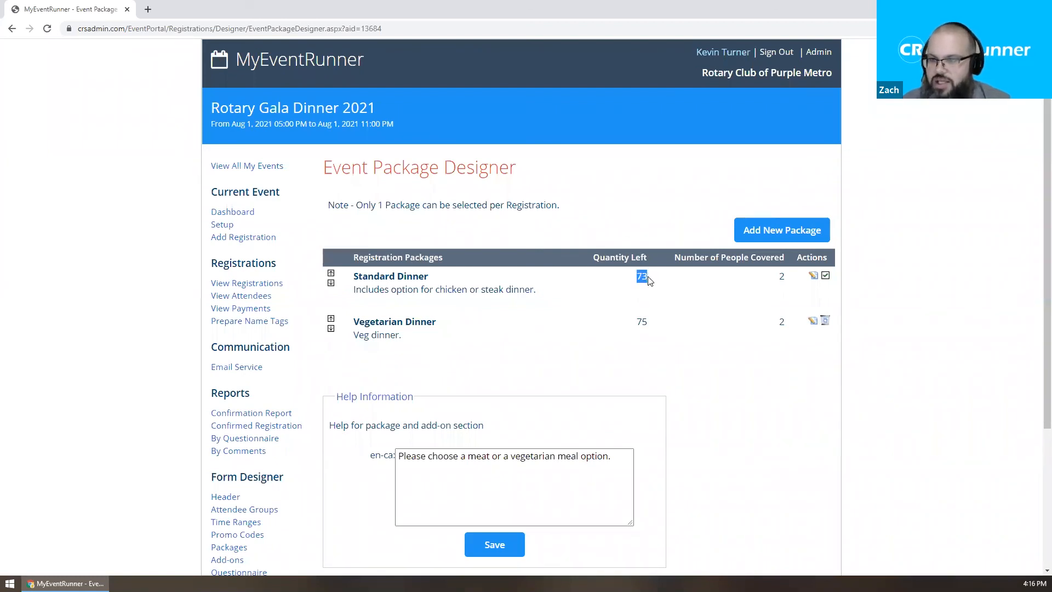
drag(642, 322, 634, 321)
click(650, 287)
drag(630, 277, 663, 279)
click(665, 281)
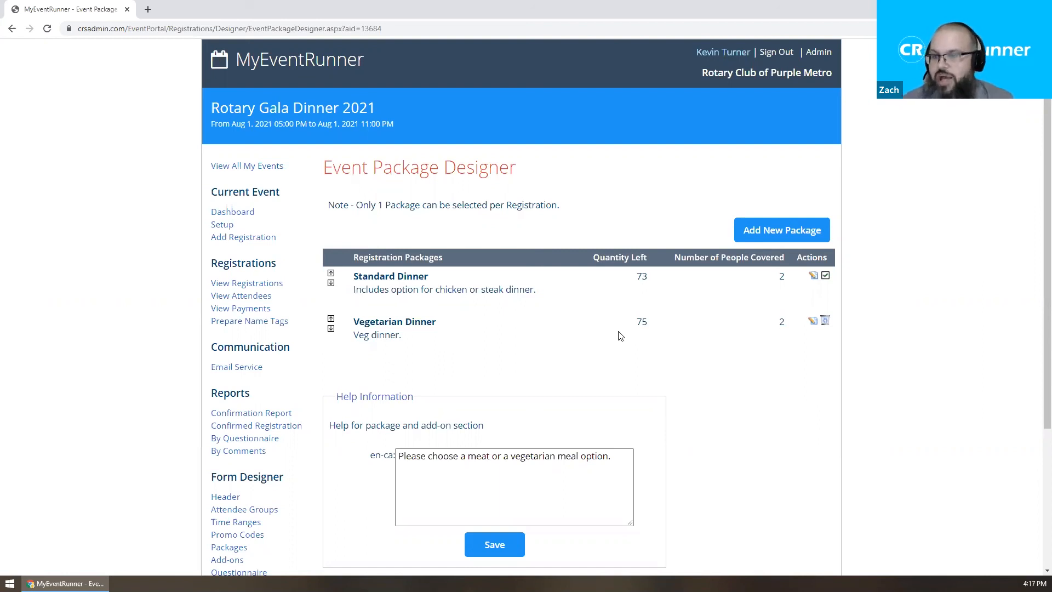
click(781, 230)
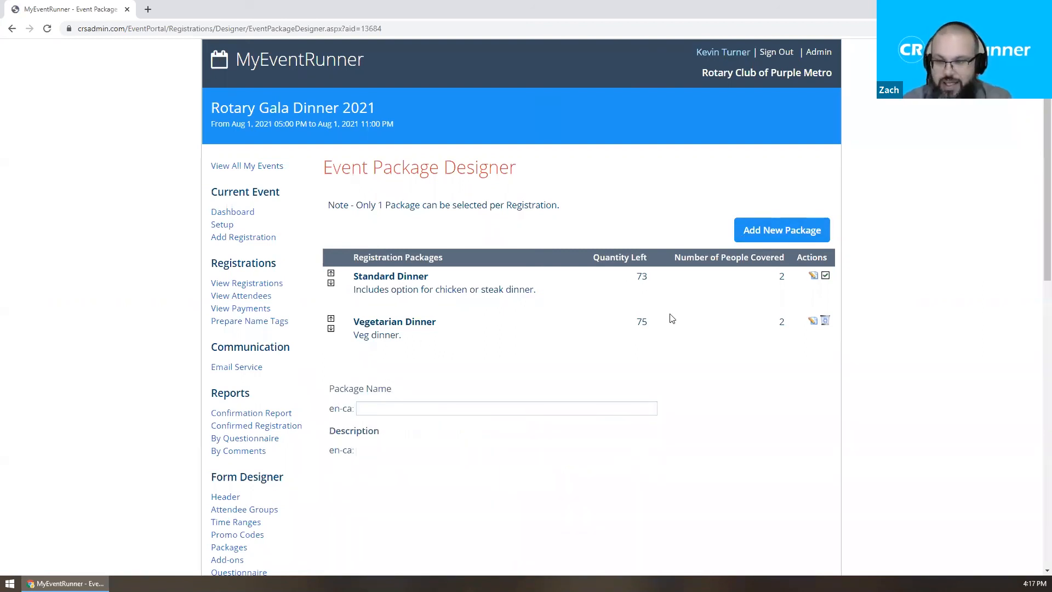
Name the new package 'Donation & Raffle Tickets Only'.
click(446, 408)
scroll(510, 389, down, 1)
text(Donation ONly)
key(Left)
key(Left)
key(BackSpace)
text(n)
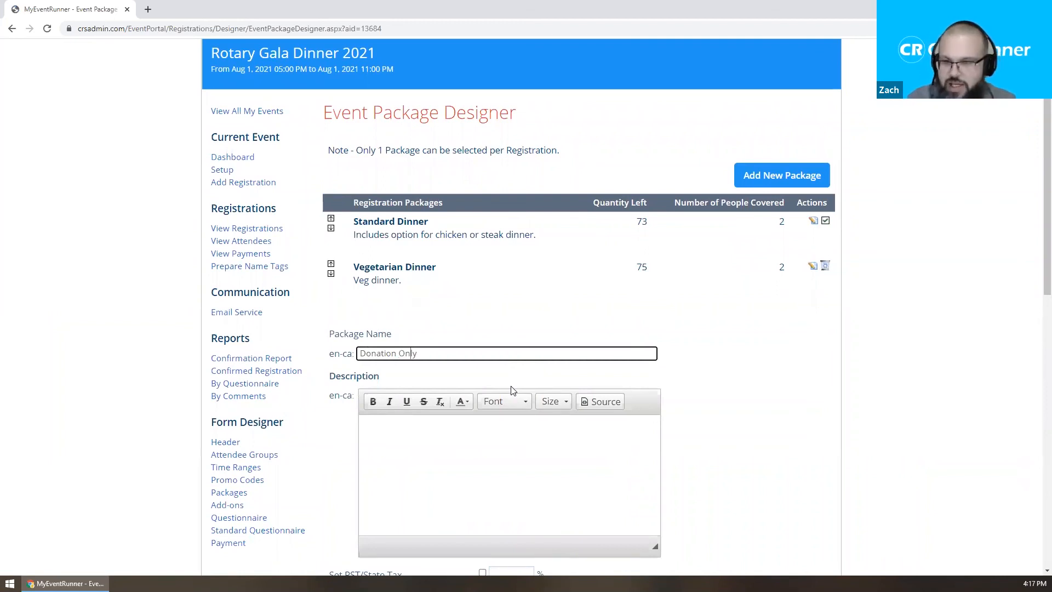
key(Left)
key(Left)
key(Left)
key(Left)
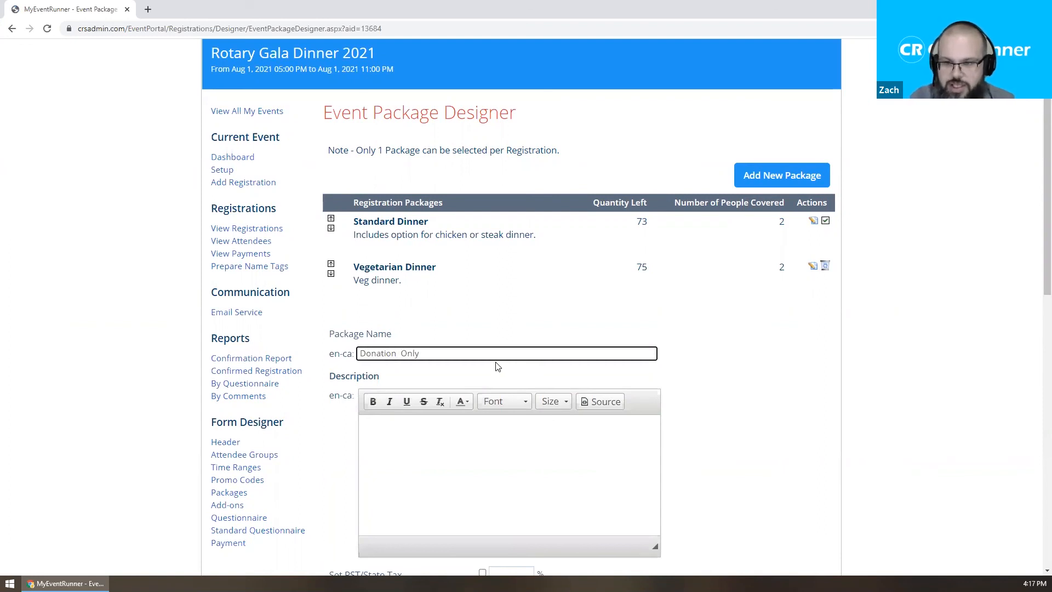
text(& Raffle Tickets)
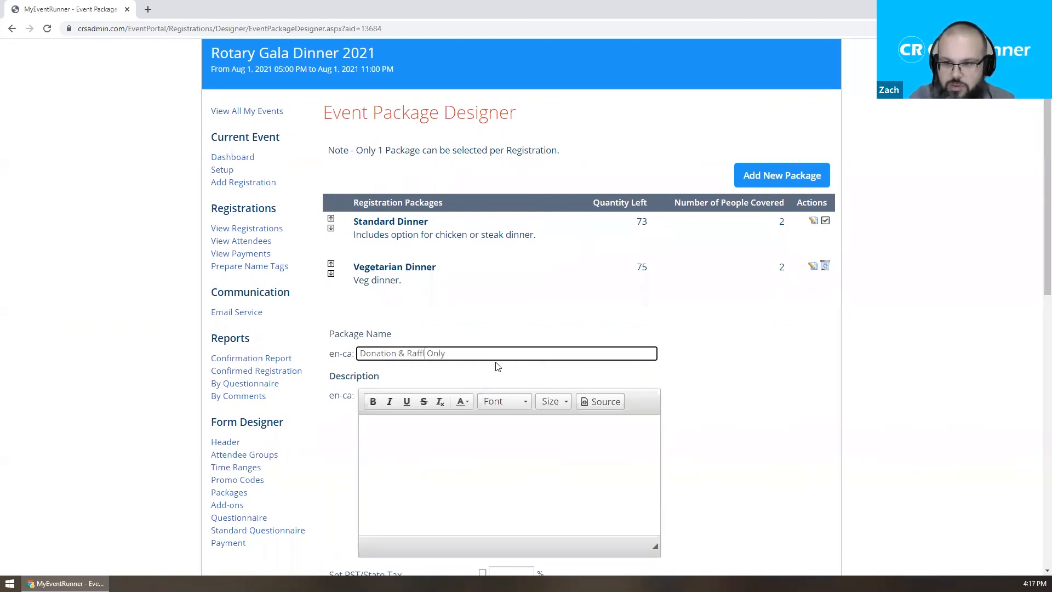
Give the package the description 'Please choose your addons below!' and save it.
key(Tab)
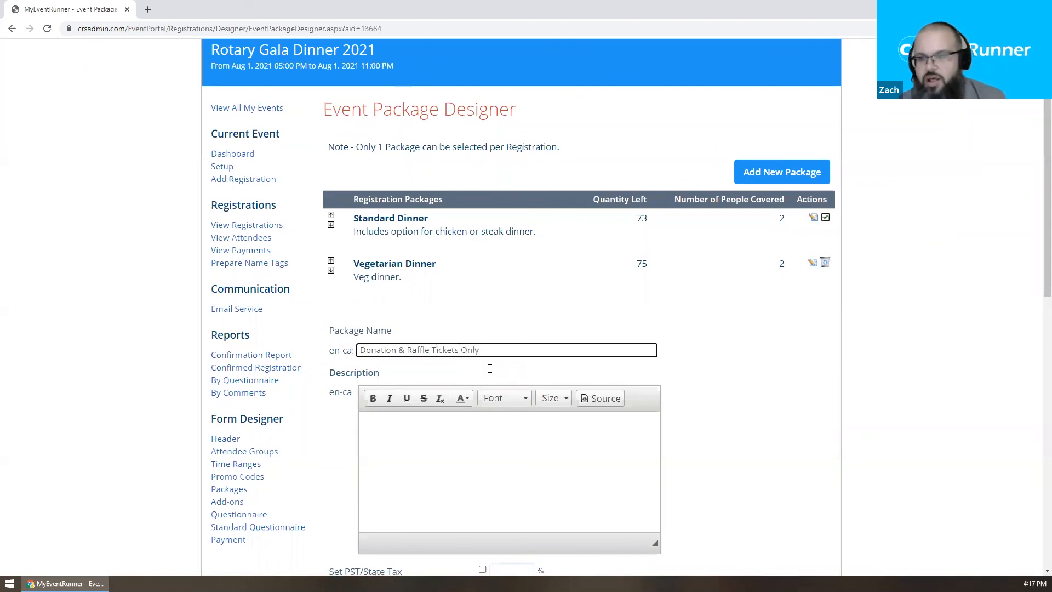
scroll(442, 374, down, 2)
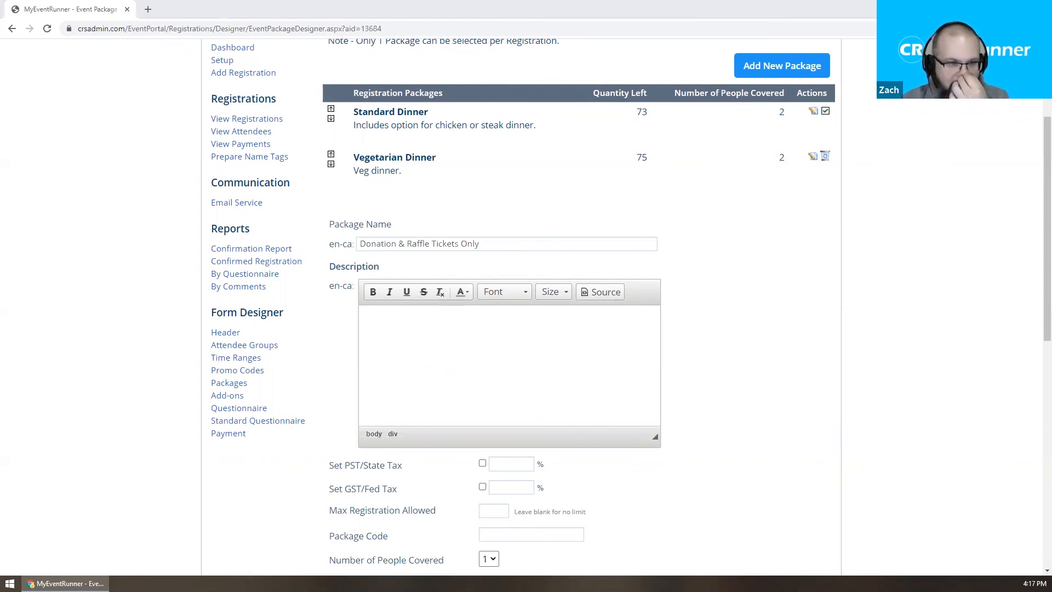
scroll(566, 306, down, 2)
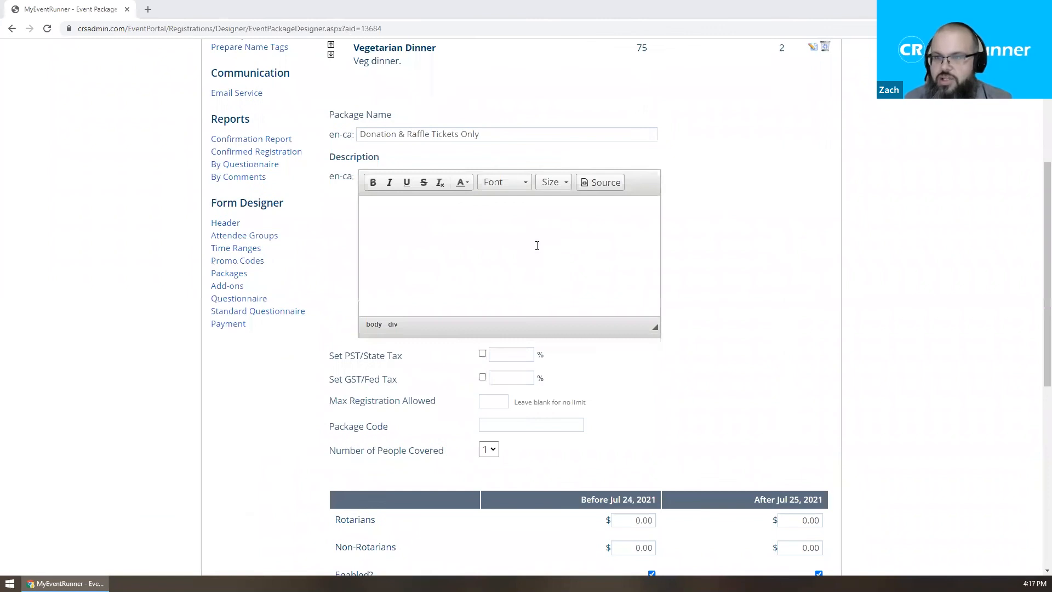
text(Please)
text(choos)
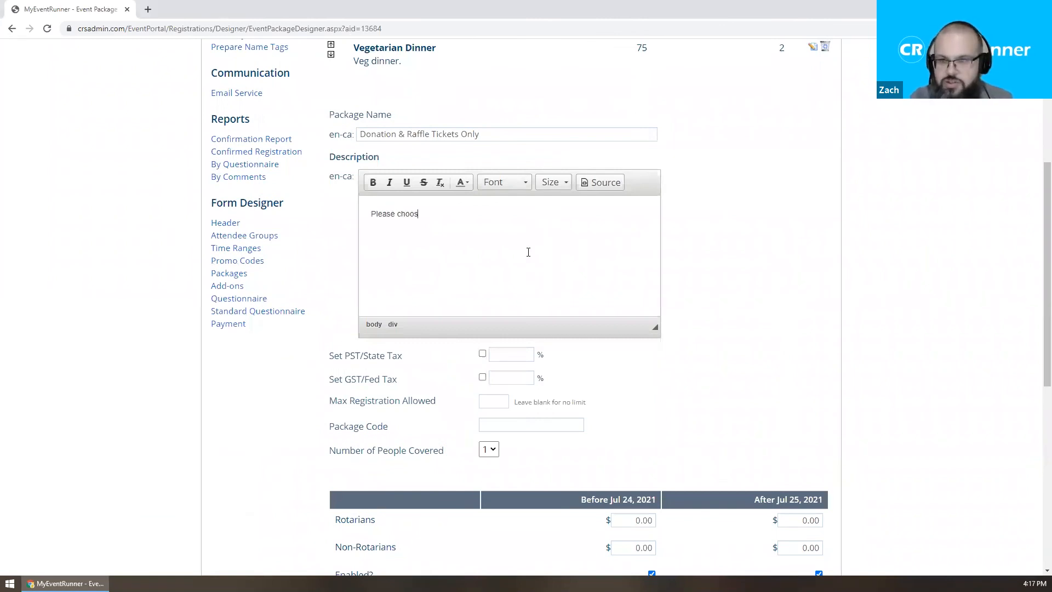
text(e your addons below!)
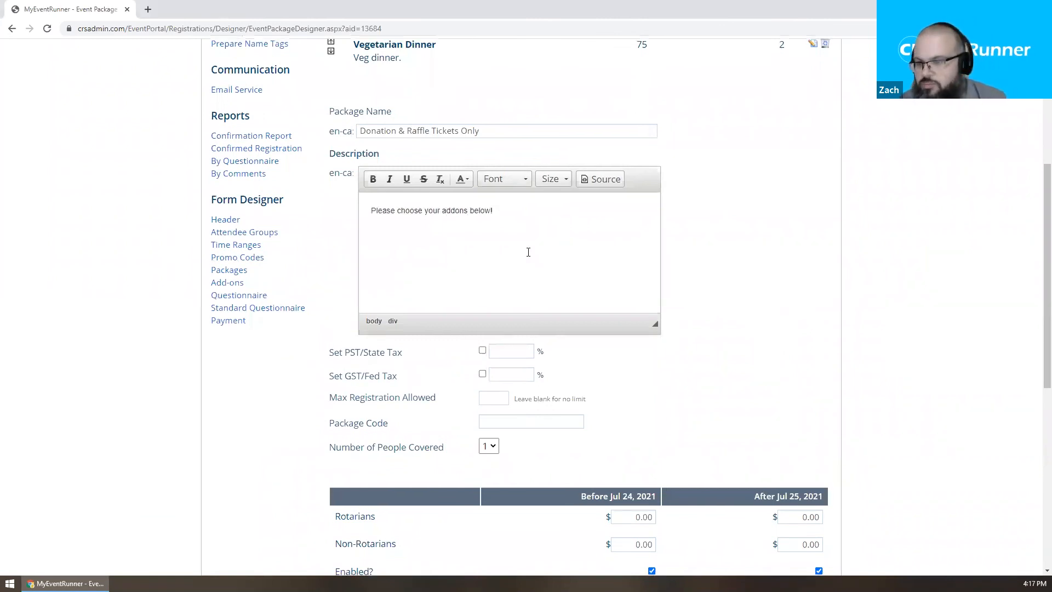
scroll(528, 252, down, 2)
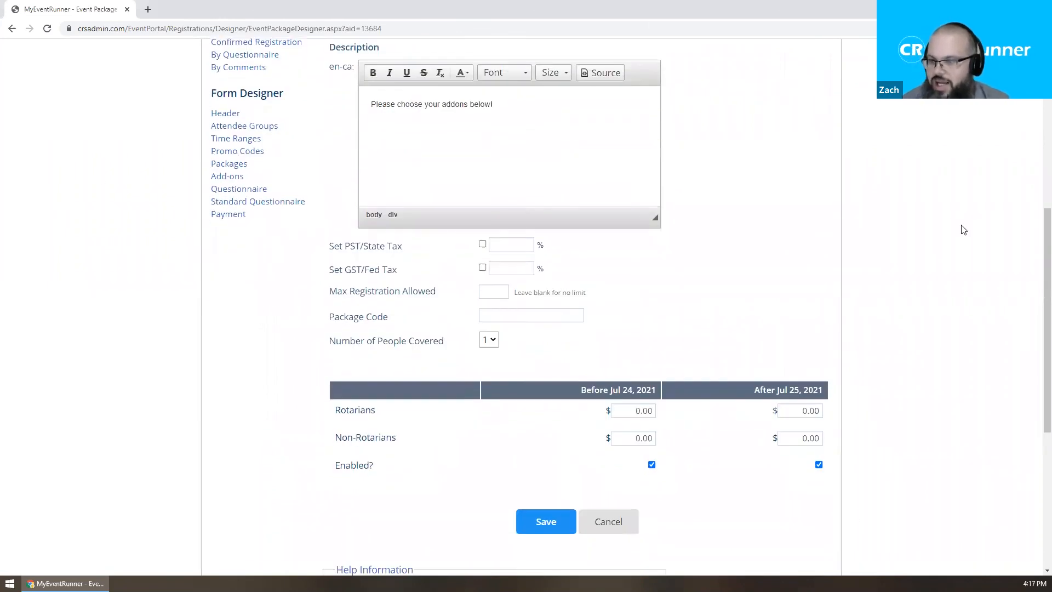
click(546, 527)
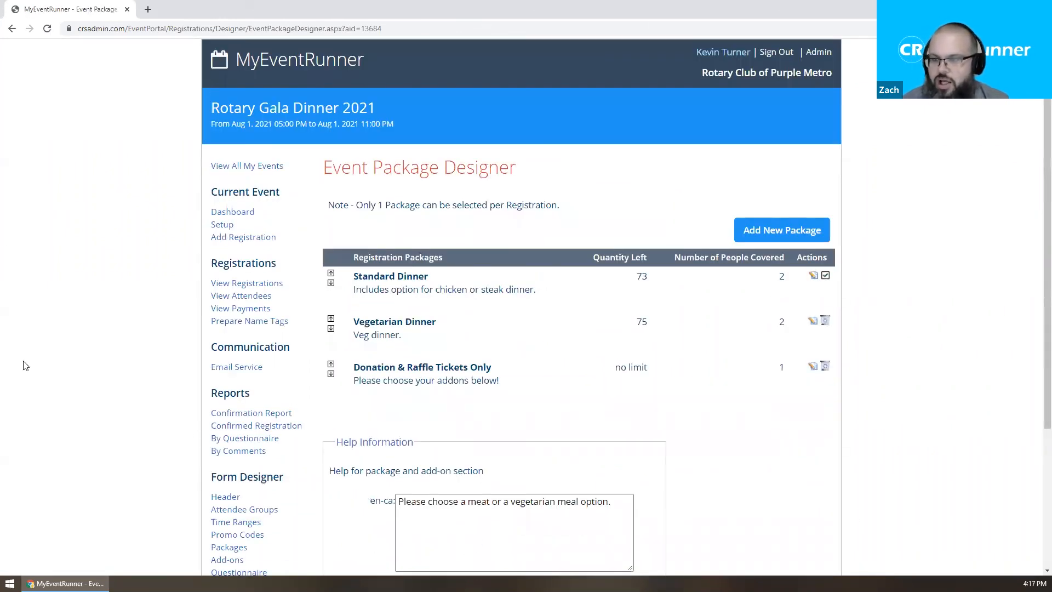
From the event Setup, open the public registration URL in an incognito window, then return to Event Details.
click(228, 228)
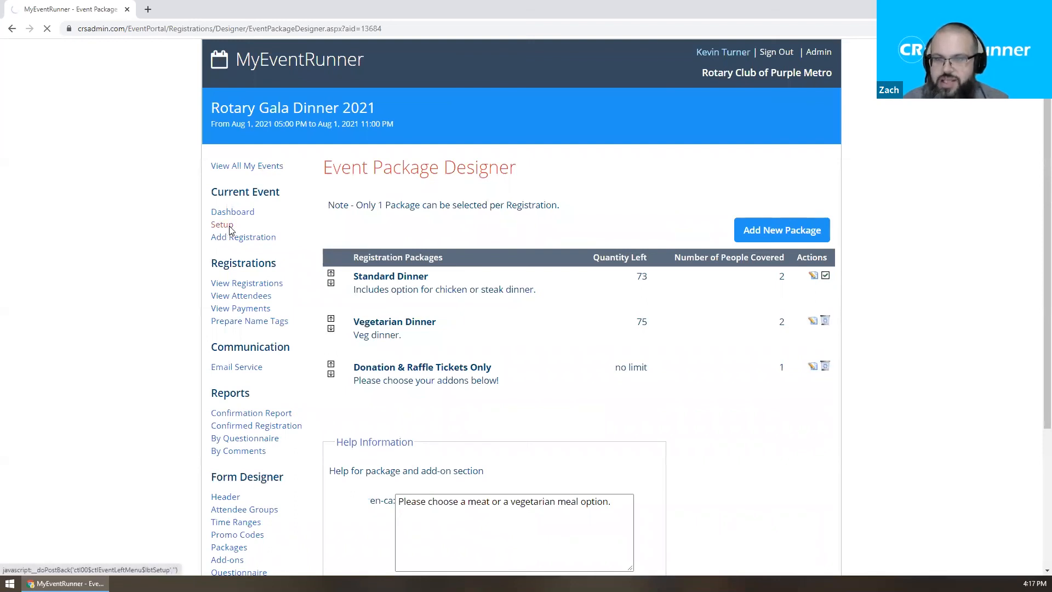
scroll(458, 233, down, 1)
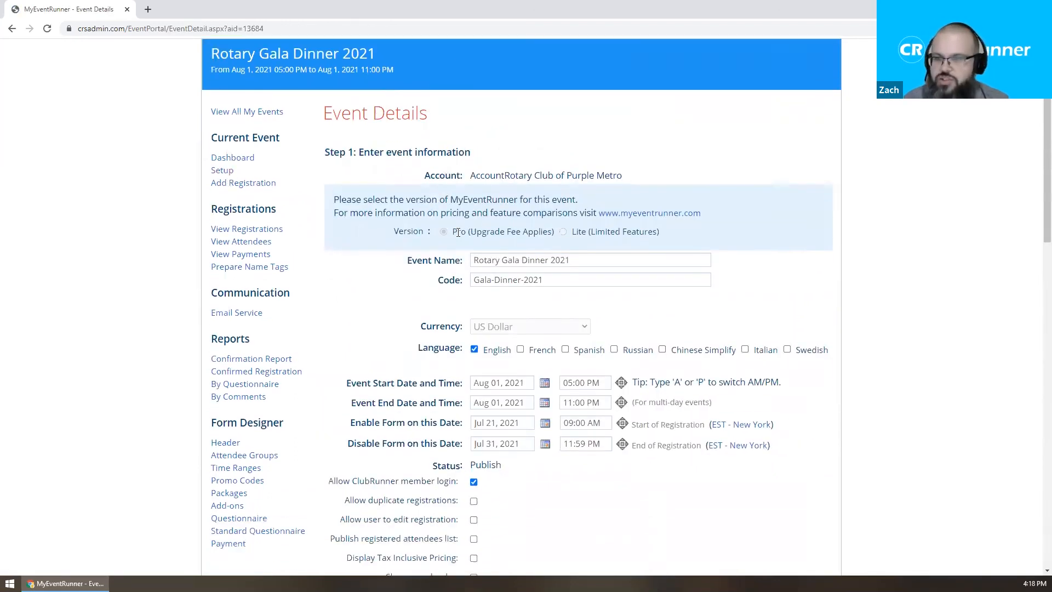
scroll(510, 236, down, 15)
right_click(515, 489)
click(556, 425)
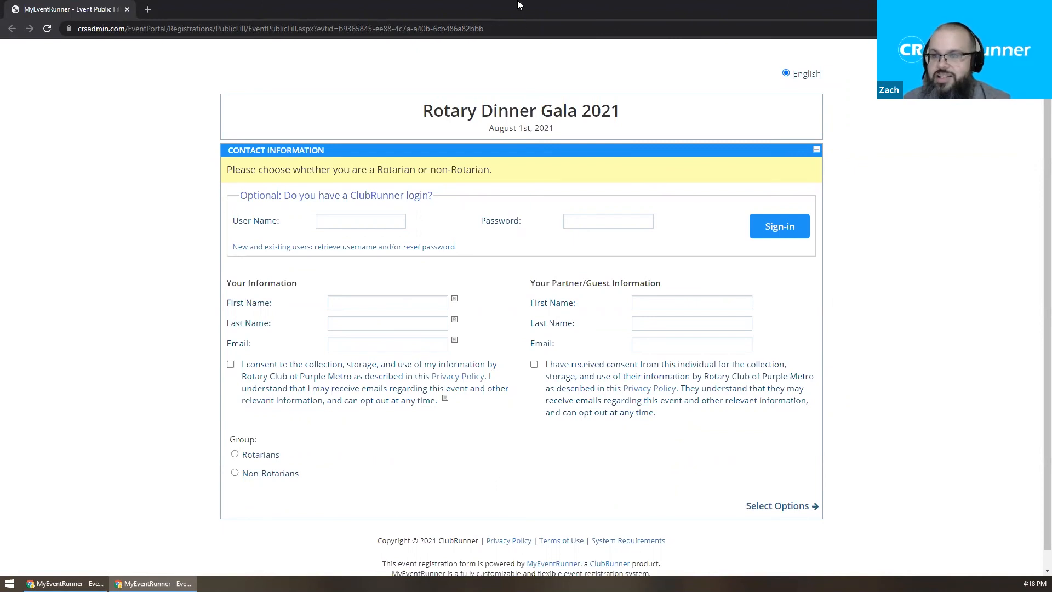
key(alt+Tab)
right_click(390, 490)
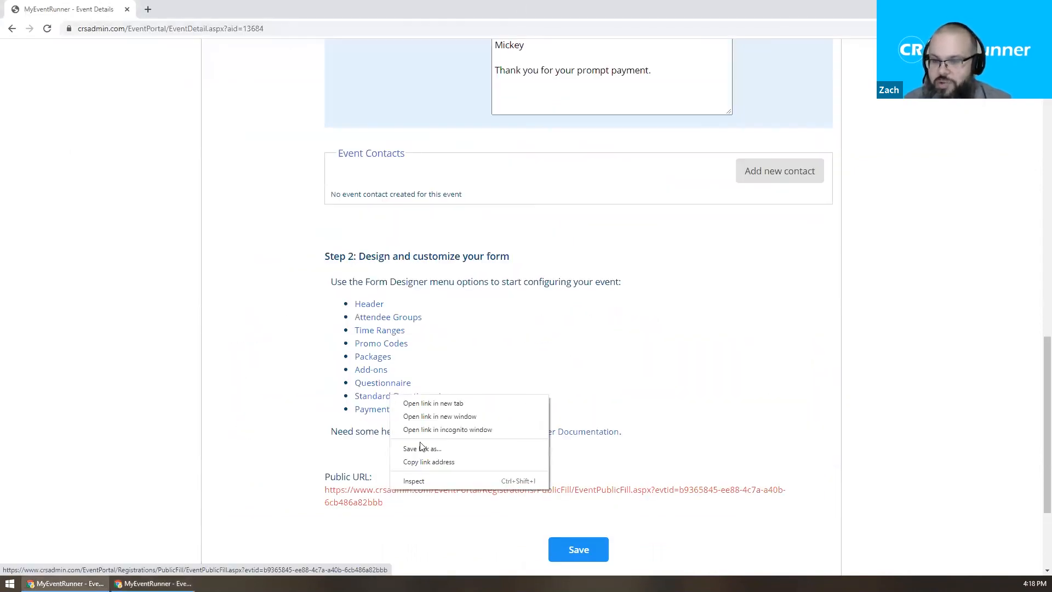
Open the public form in a new tab, review its confirmation email opt-out note, then return to the private window.
click(437, 404)
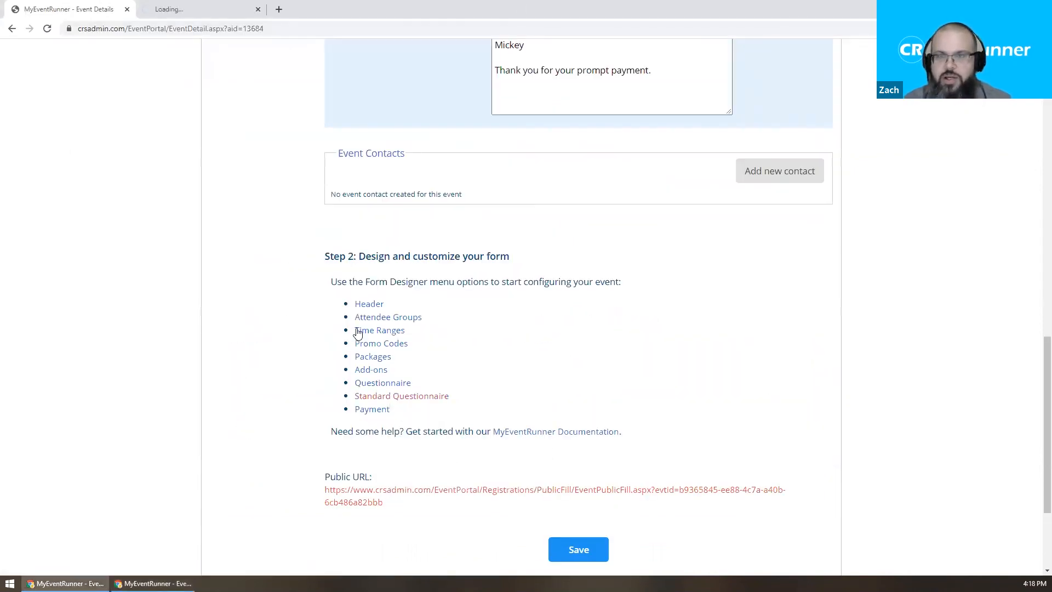
click(212, 11)
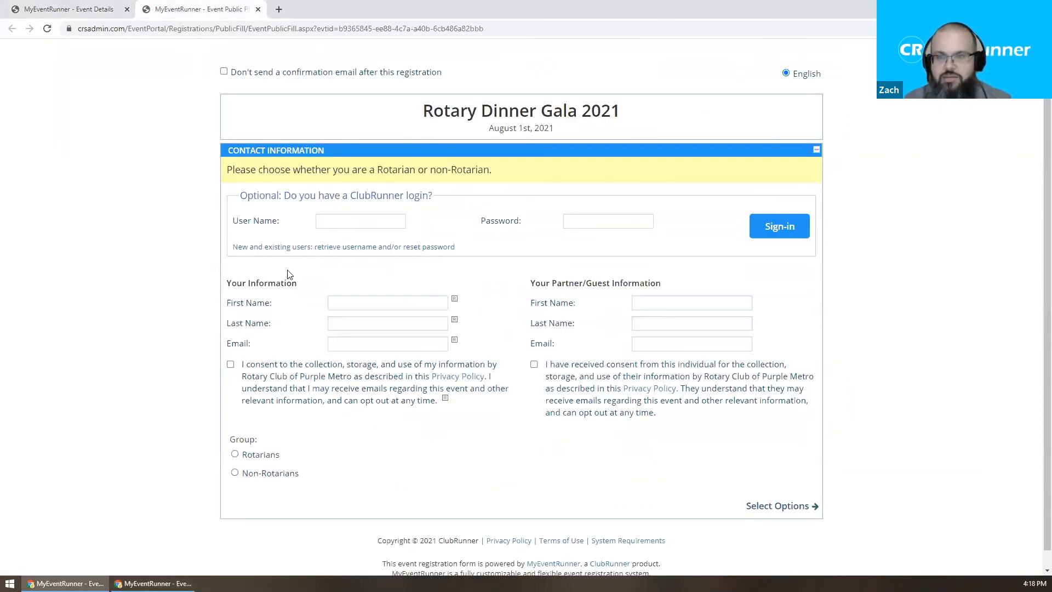
drag(447, 74, 264, 78)
click(232, 81)
triple_click(224, 84)
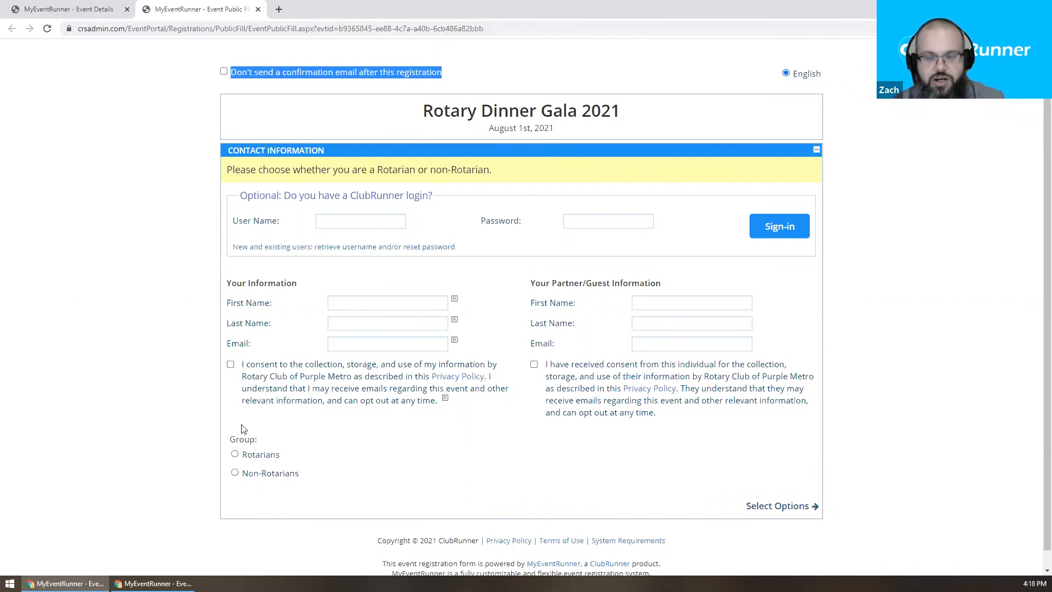
click(156, 583)
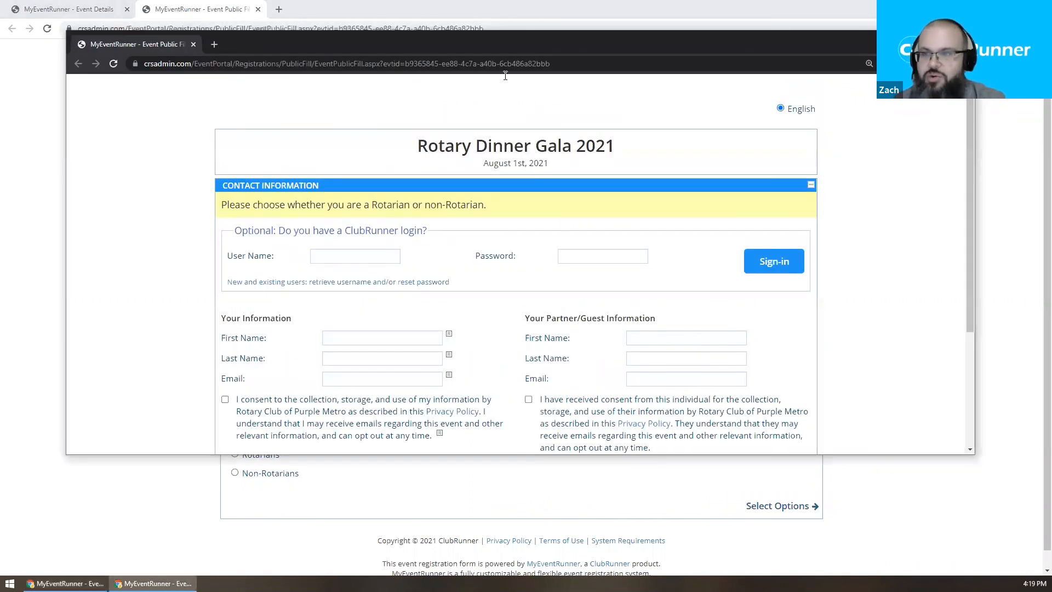
Enter the registrant's first and last name, accept the privacy terms, and register in the Rotarians group.
double_click(501, 49)
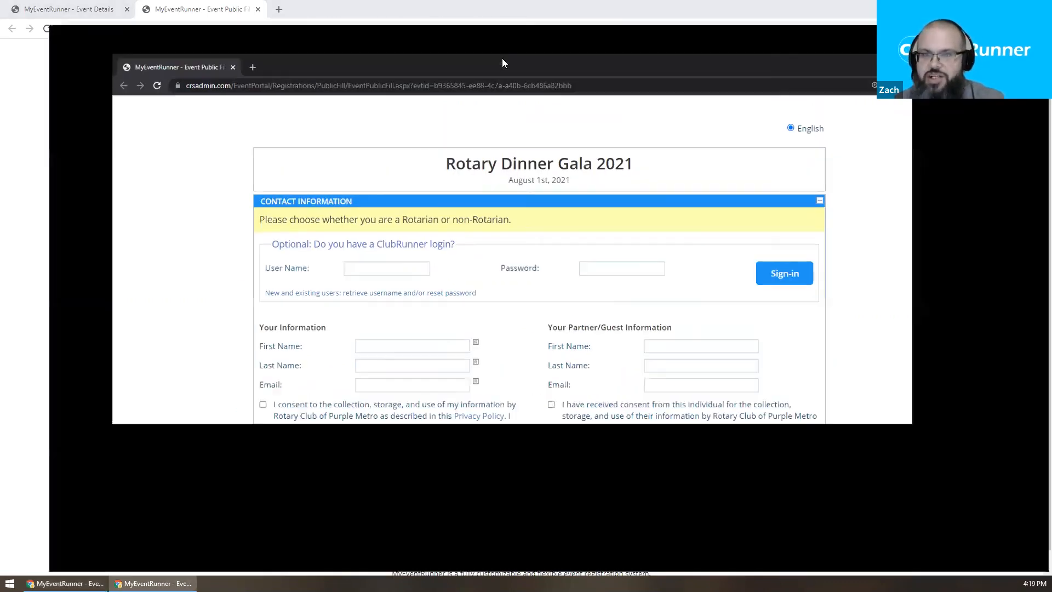
click(395, 302)
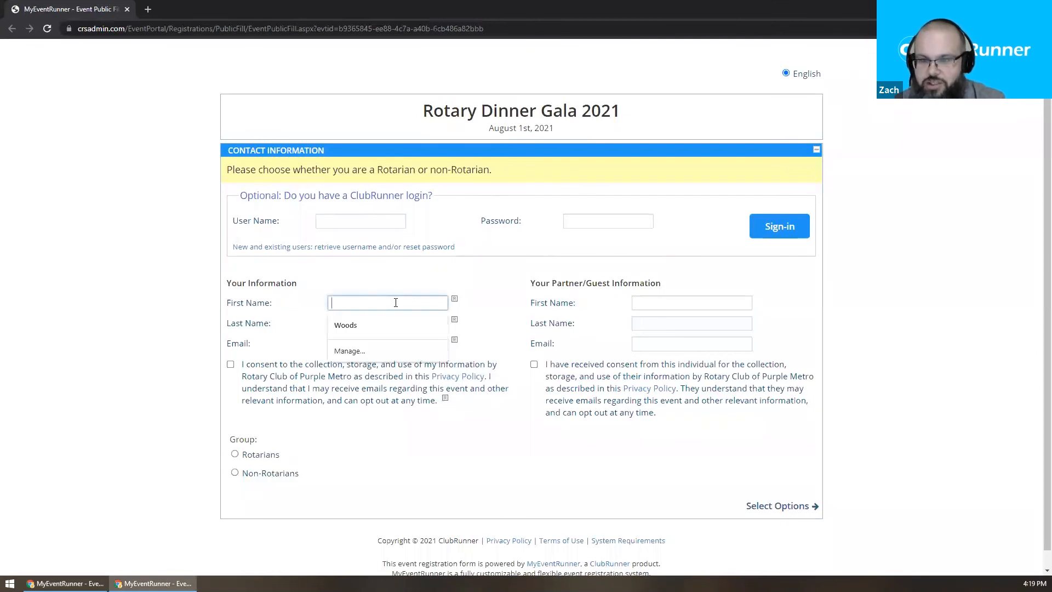
text(John)
key(Tab)
text(Smith)
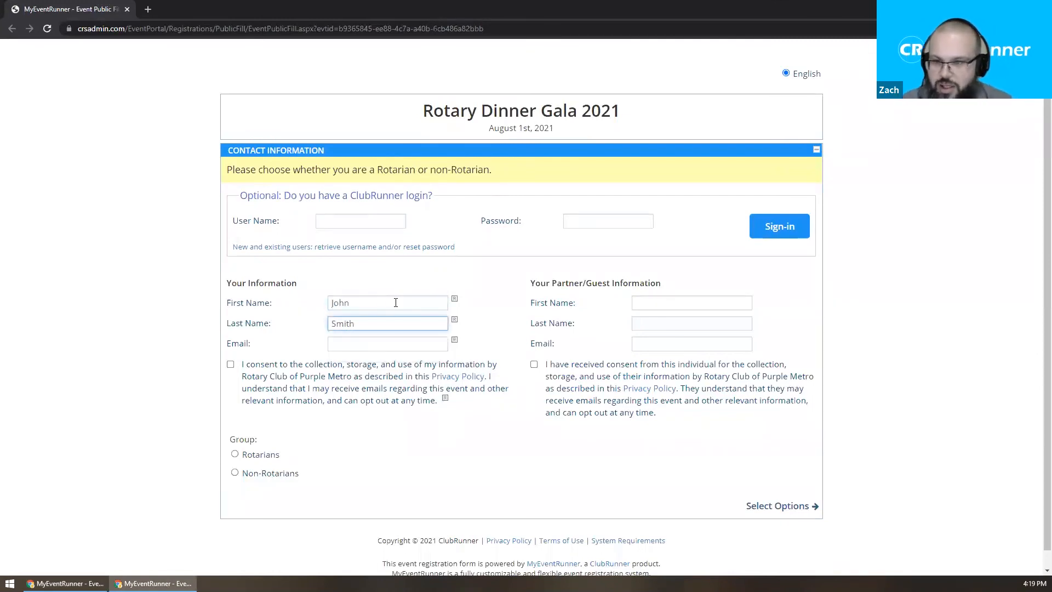
click(270, 366)
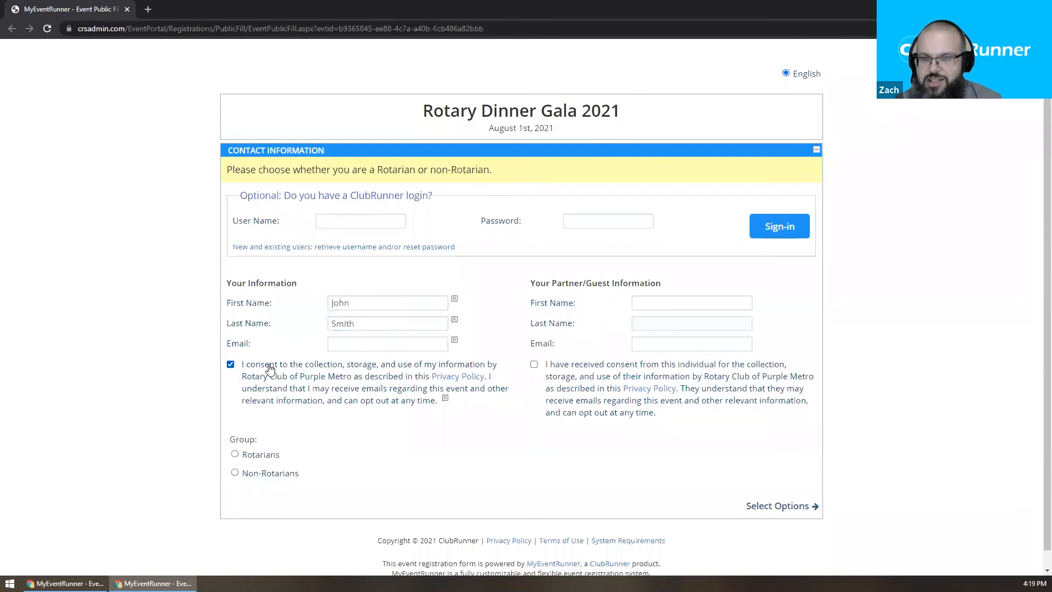
click(269, 458)
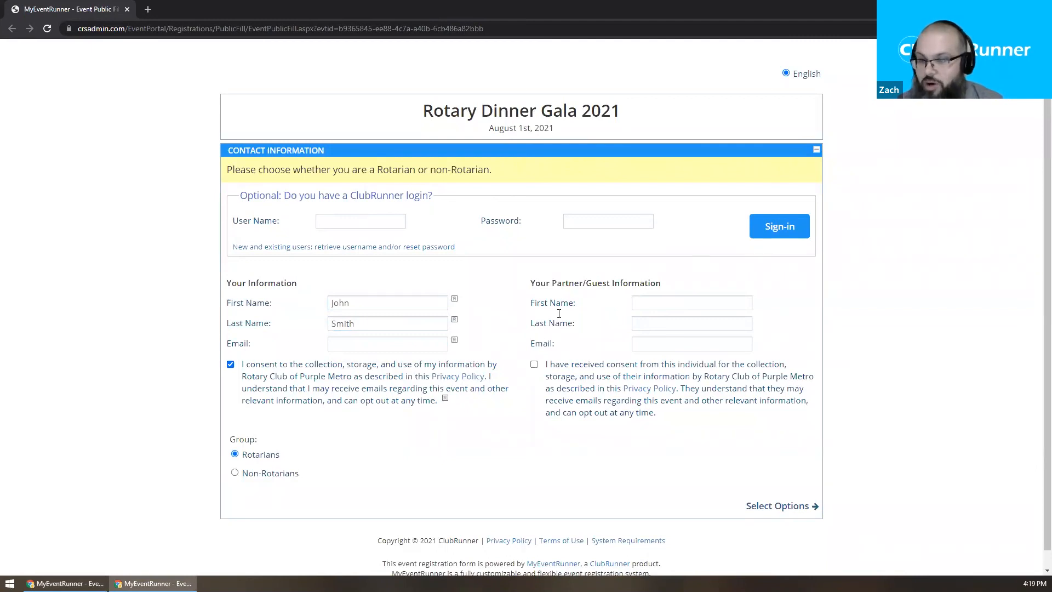
click(767, 507)
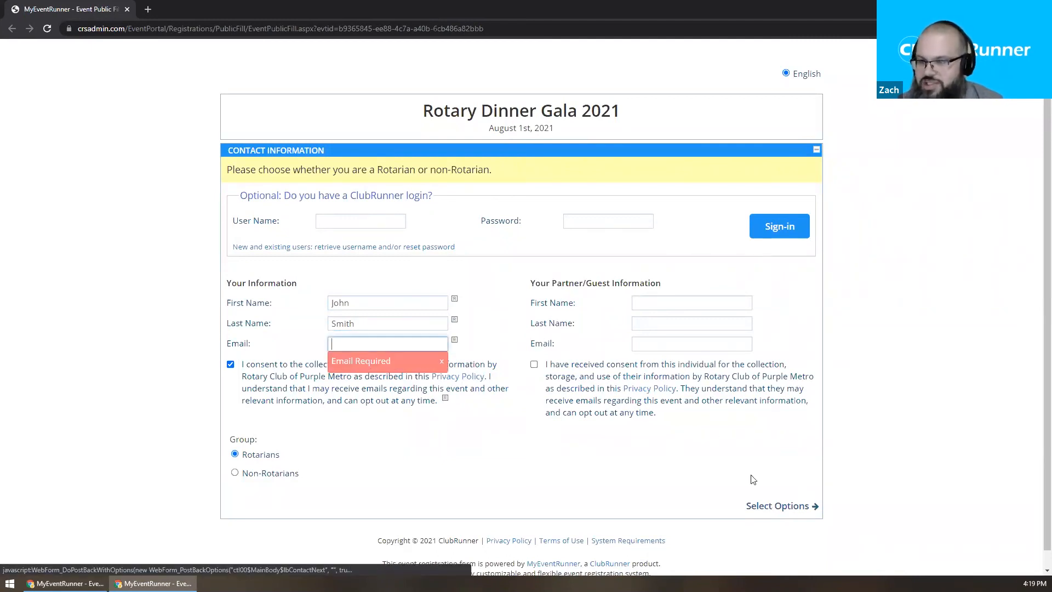
Fill the e-mail address from the browser's autofill suggestion and continue to Event Options.
text(z)
key(BackSpace)
text(z)
click(421, 364)
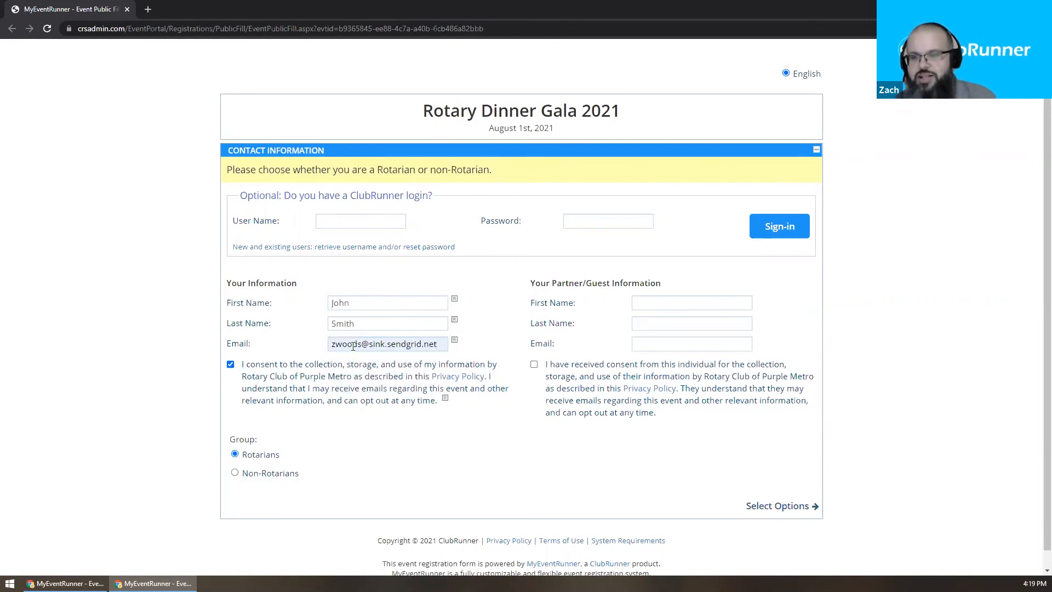
drag(352, 346, 507, 350)
click(461, 337)
drag(366, 345, 488, 348)
click(489, 348)
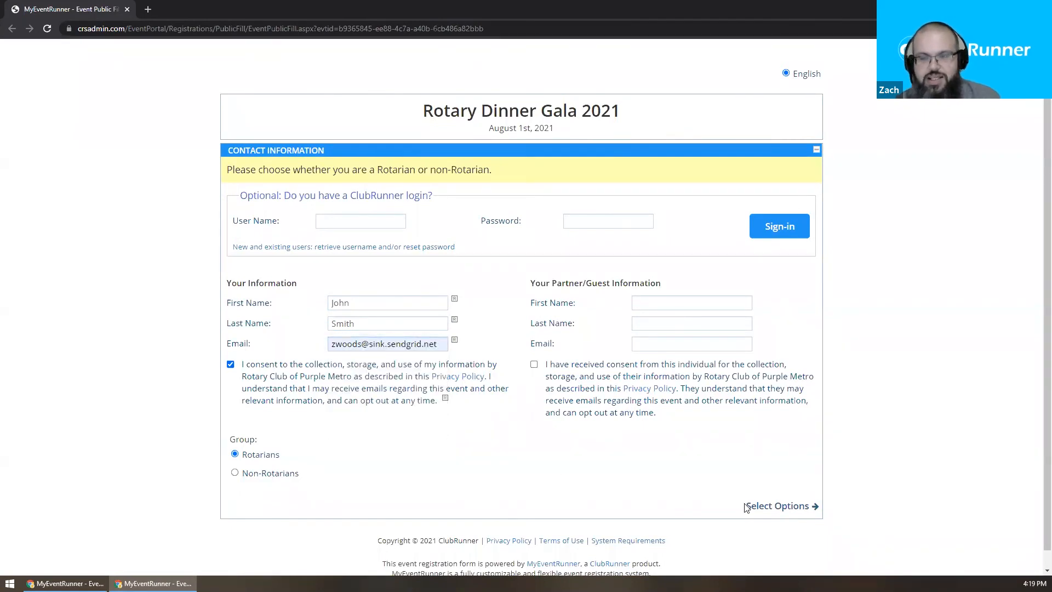
click(771, 506)
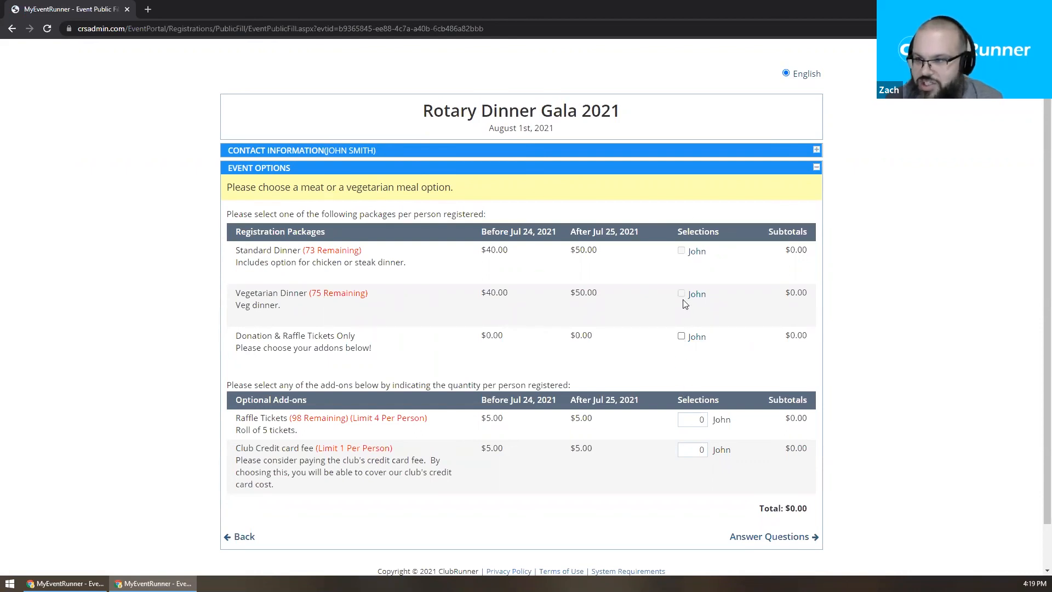
Tick Donation & Raffle Tickets Only, set Raffle Tickets to 4 and Club Credit card fee to 1, then answer questions.
mouse_move(680, 292)
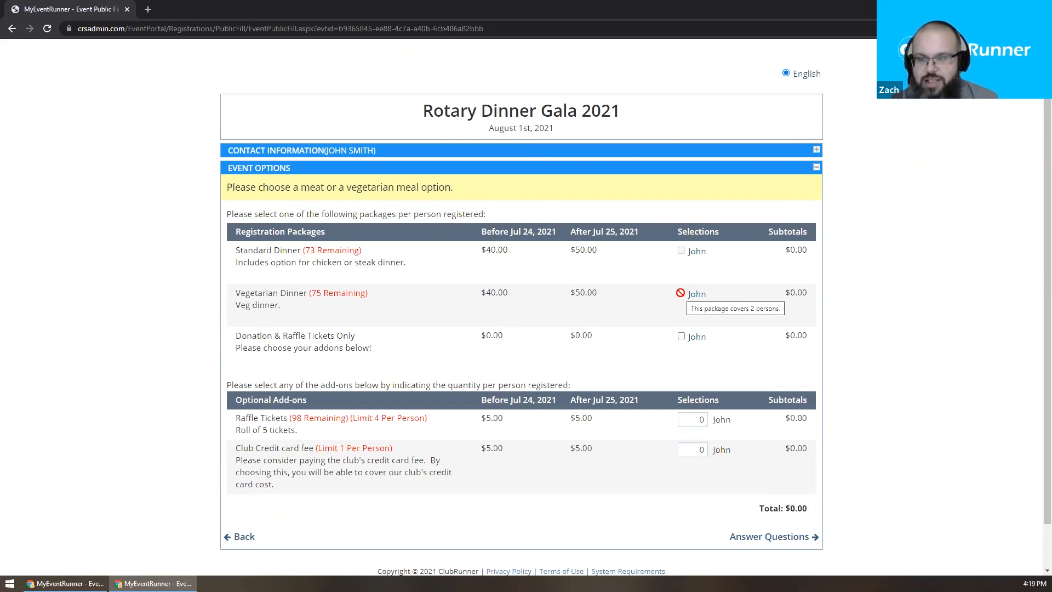
click(680, 338)
click(688, 423)
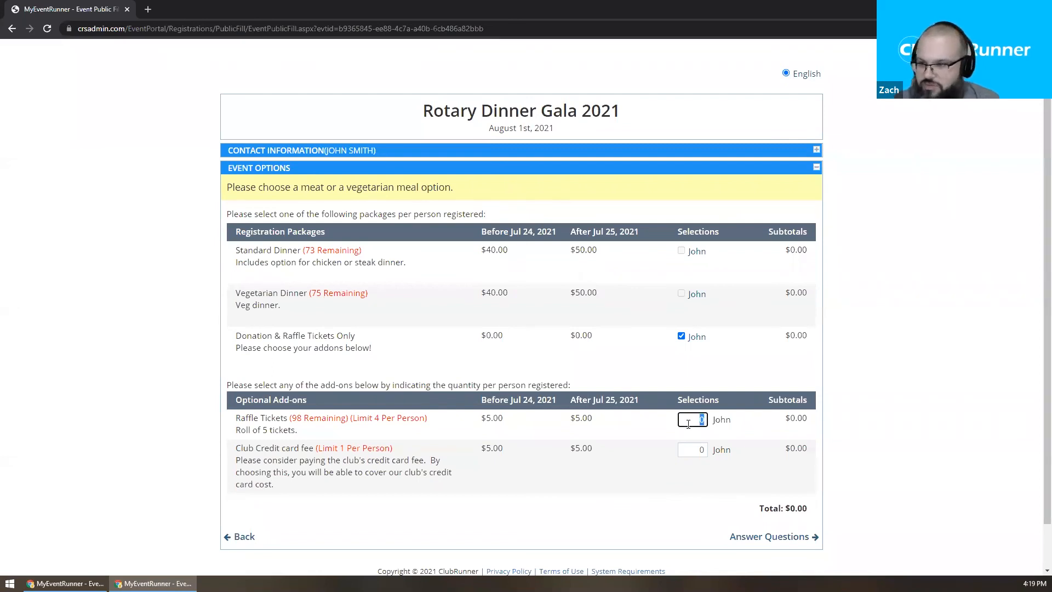
text(4)
click(626, 377)
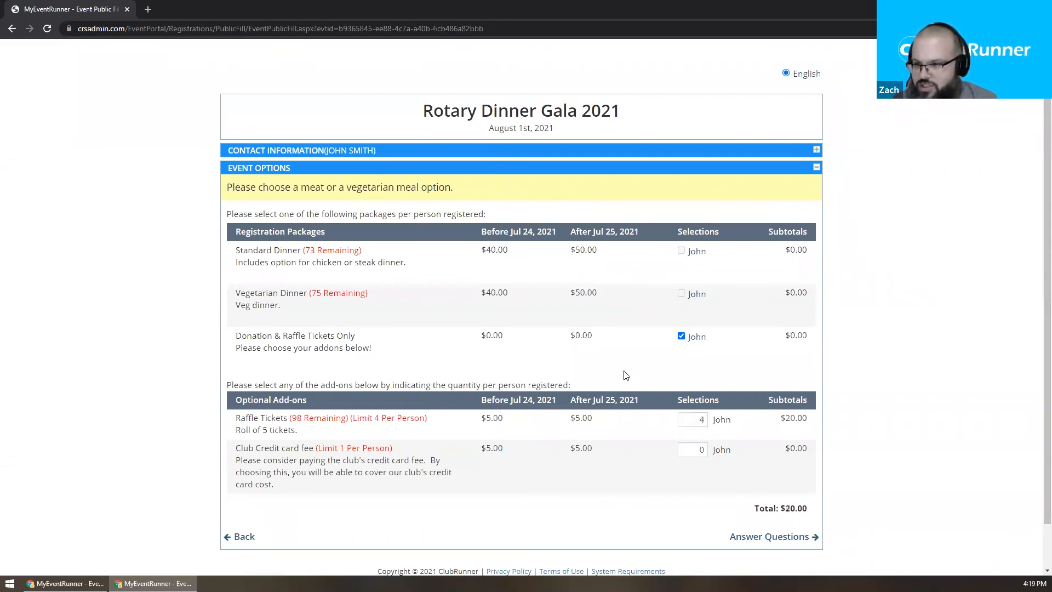
click(693, 449)
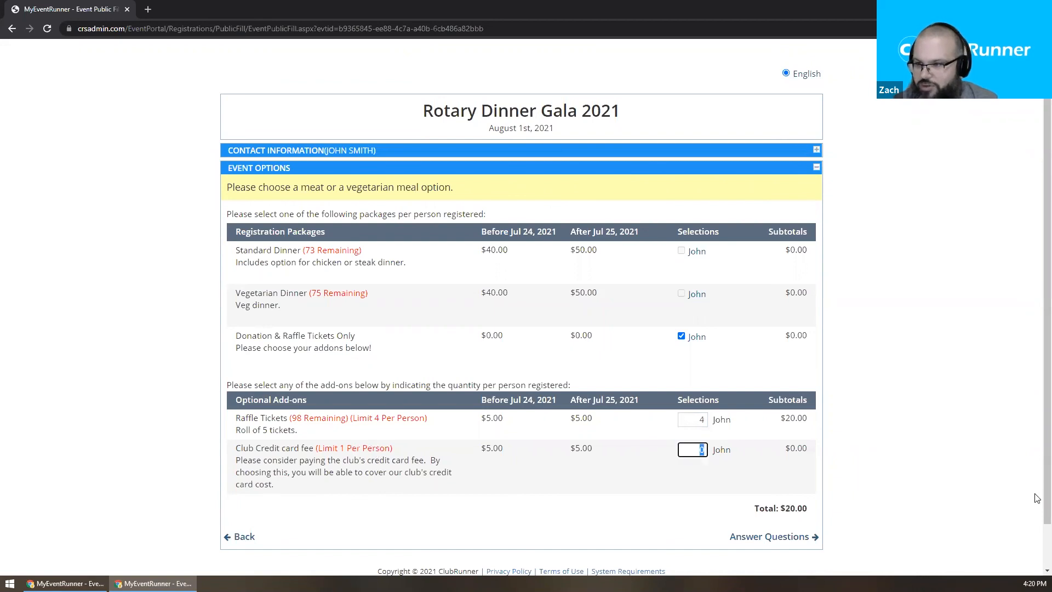
text(1)
right_click(1037, 496)
click(503, 496)
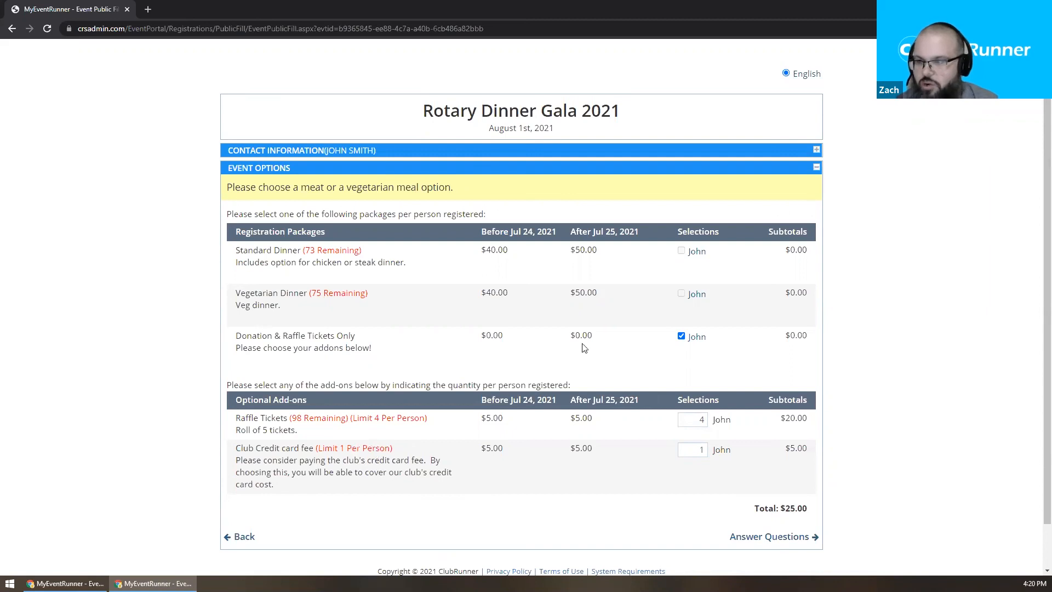
click(788, 538)
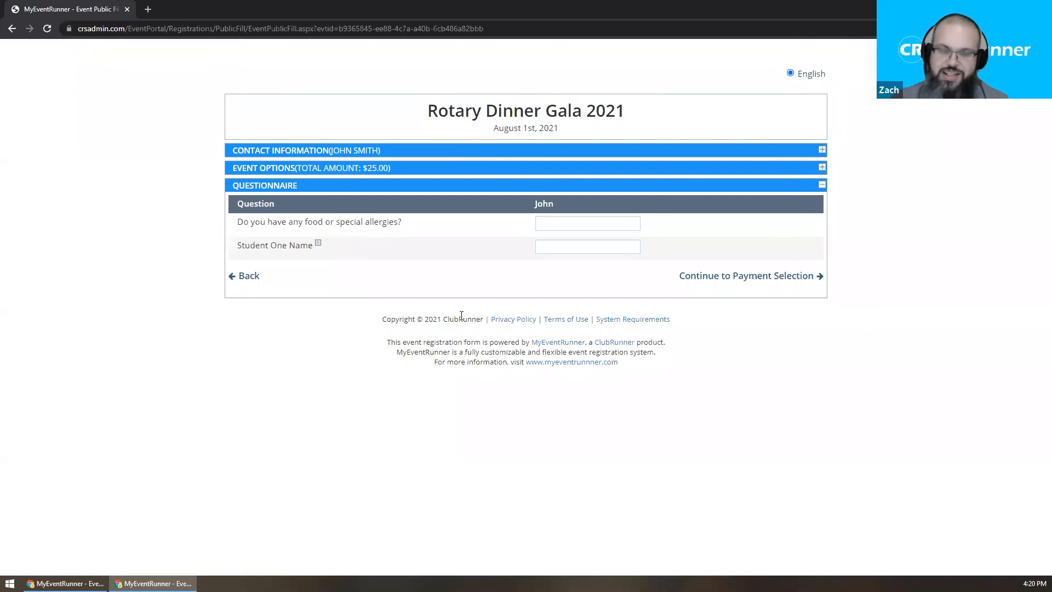
Answer Student One Name with 'Name' and continue to payment selection.
click(539, 248)
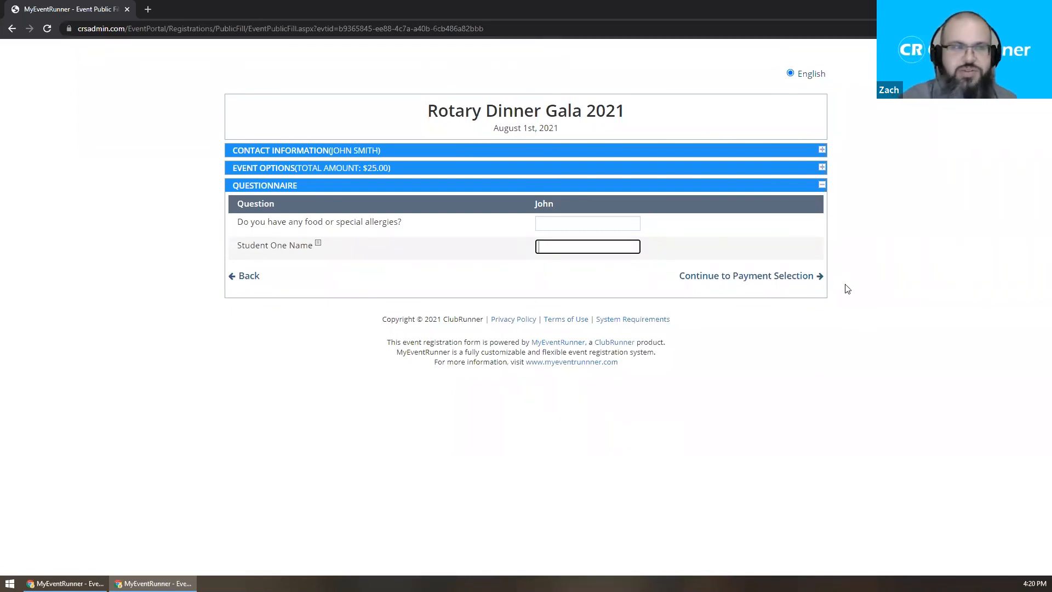
text(Name)
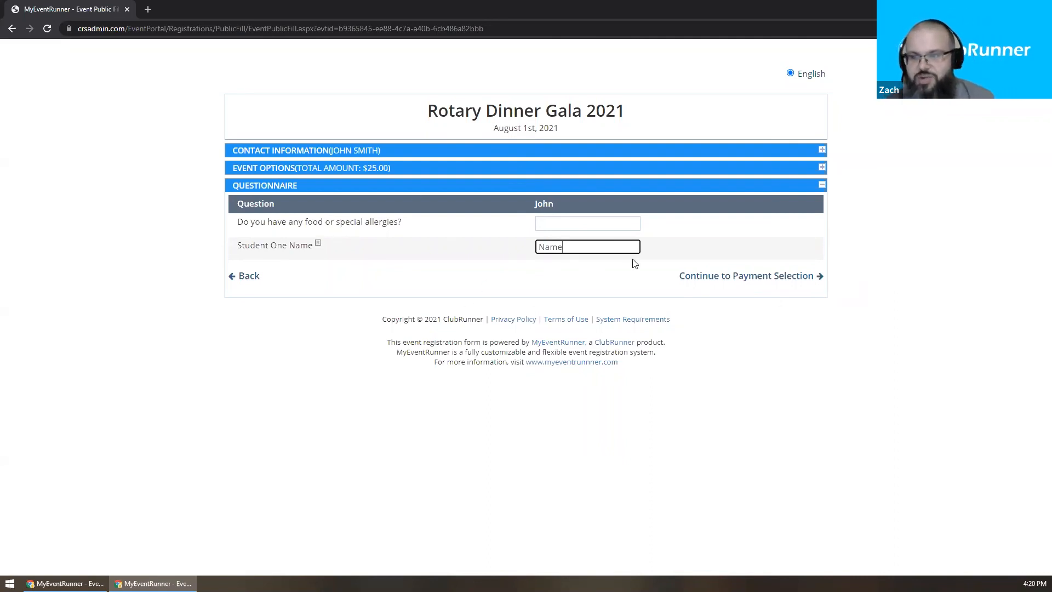
click(696, 282)
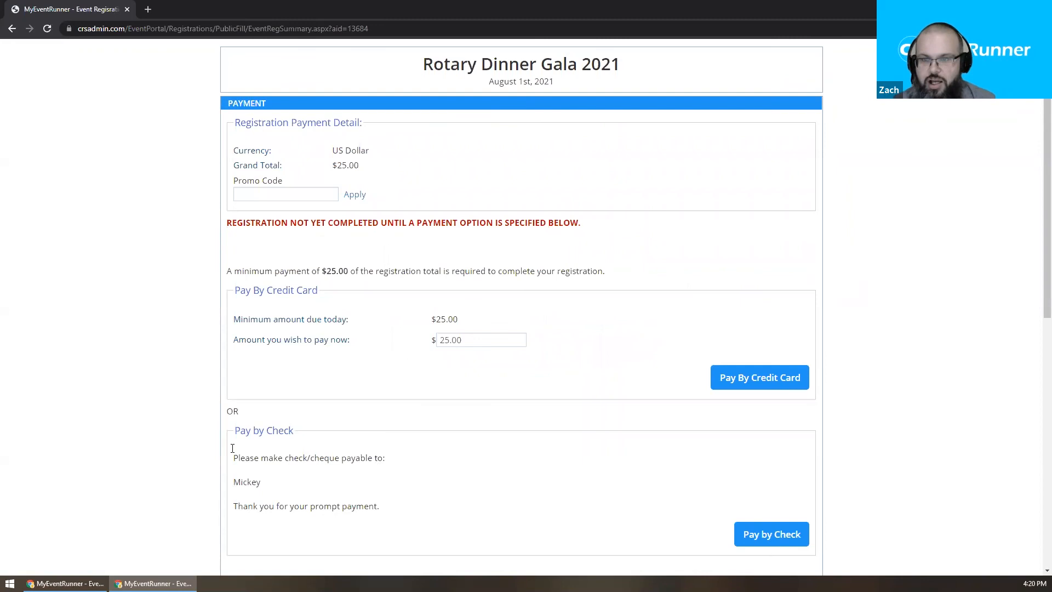
Review the credit card and check payment options and their instructions, then choose Pay by Check.
scroll(537, 416, down, 1)
drag(233, 241, 343, 245)
click(340, 247)
drag(233, 377, 312, 385)
click(313, 385)
drag(232, 407, 410, 460)
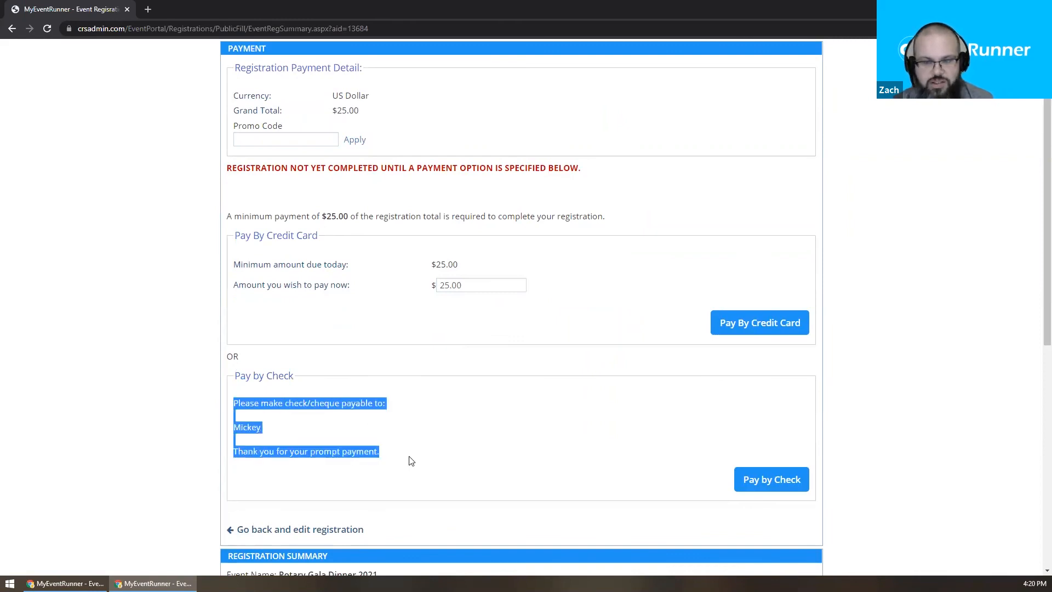
click(427, 434)
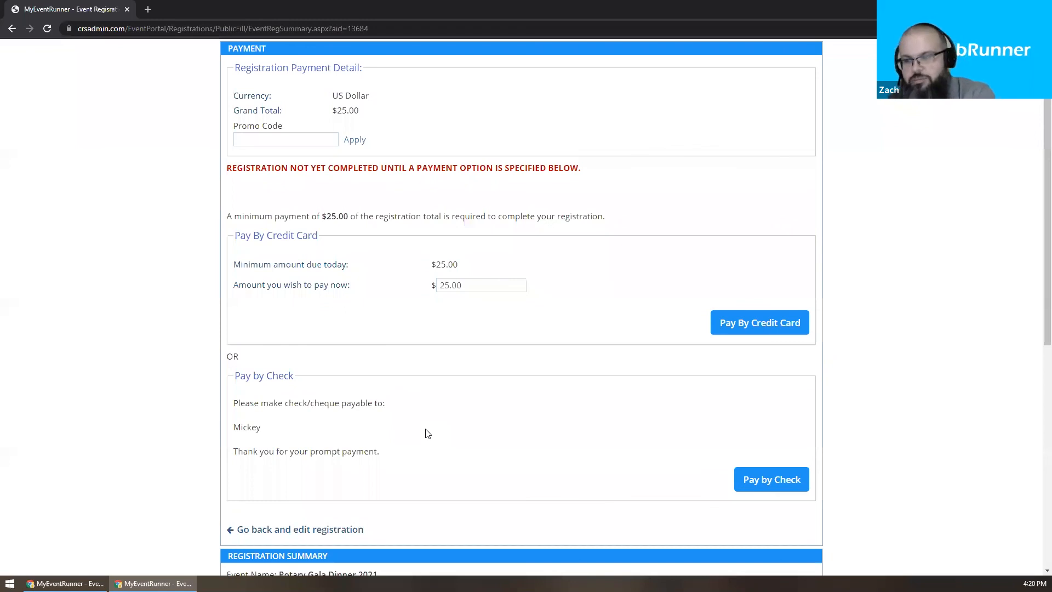
scroll(622, 133, down, 2)
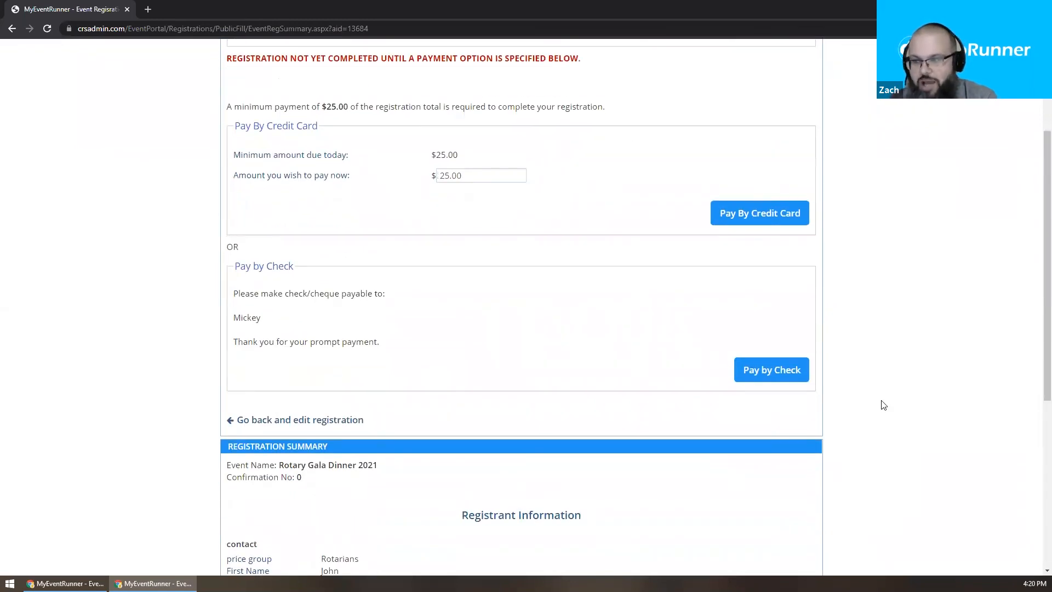
click(777, 379)
Confirm paying by check and review the saved registration.
click(578, 90)
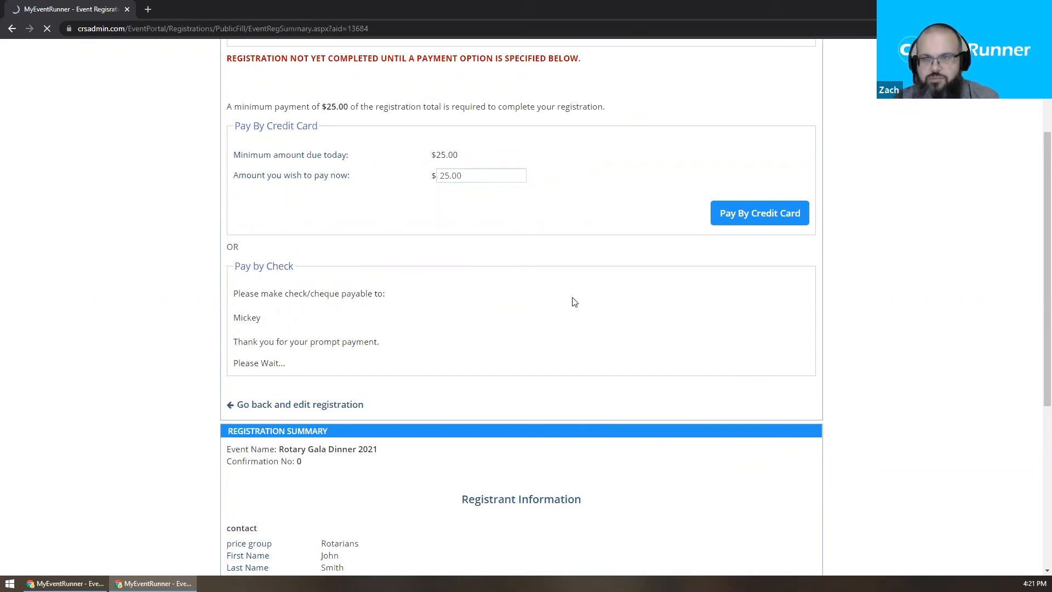
scroll(573, 291, down, 3)
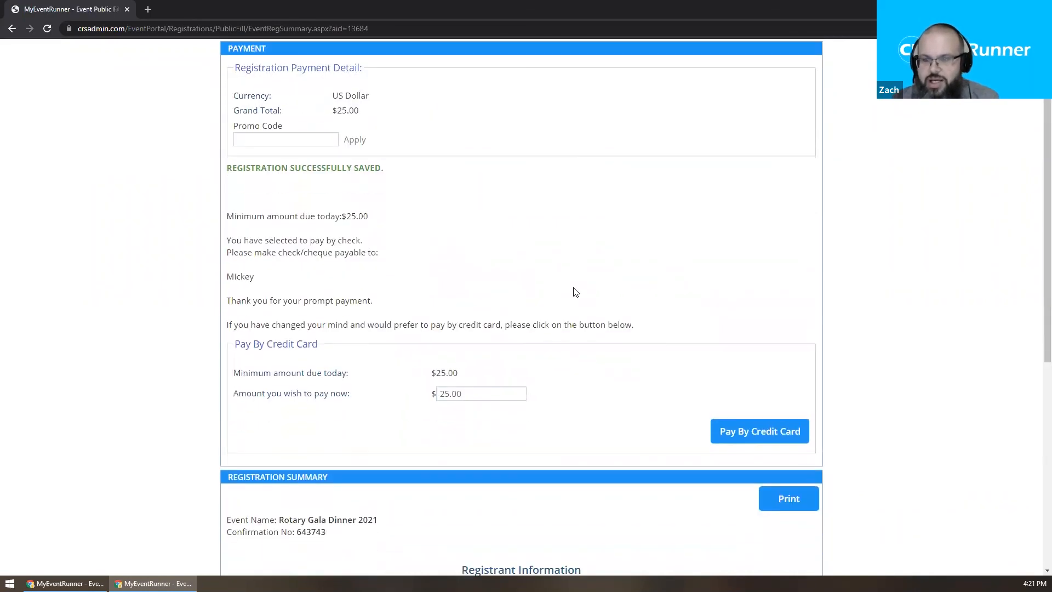
scroll(511, 356, down, 2)
scroll(512, 356, up, 5)
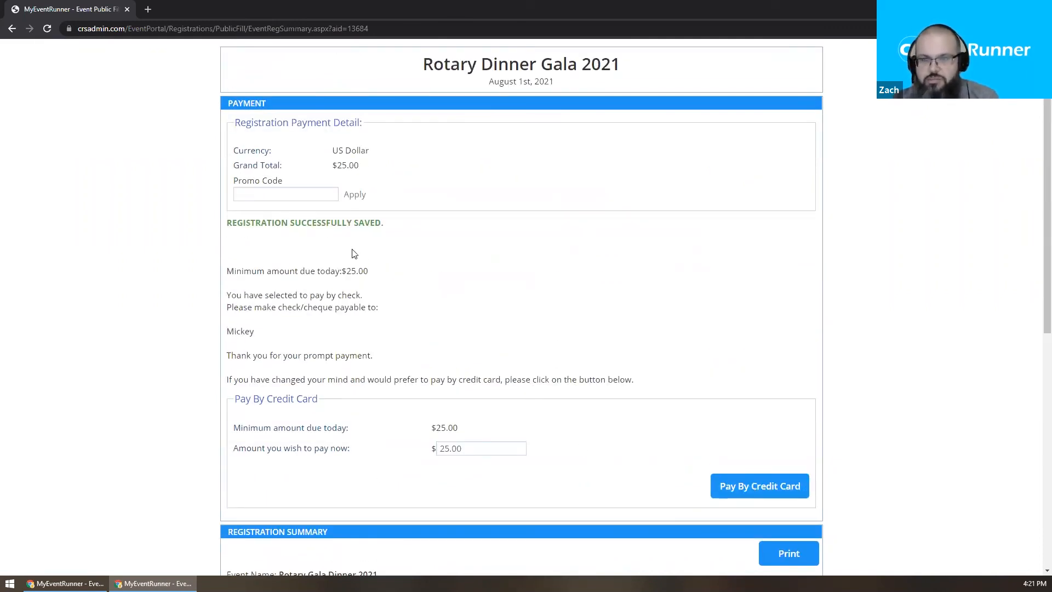
Enter promo code 'dg-code-100' and apply it; the grand total stays $25.00.
click(313, 193)
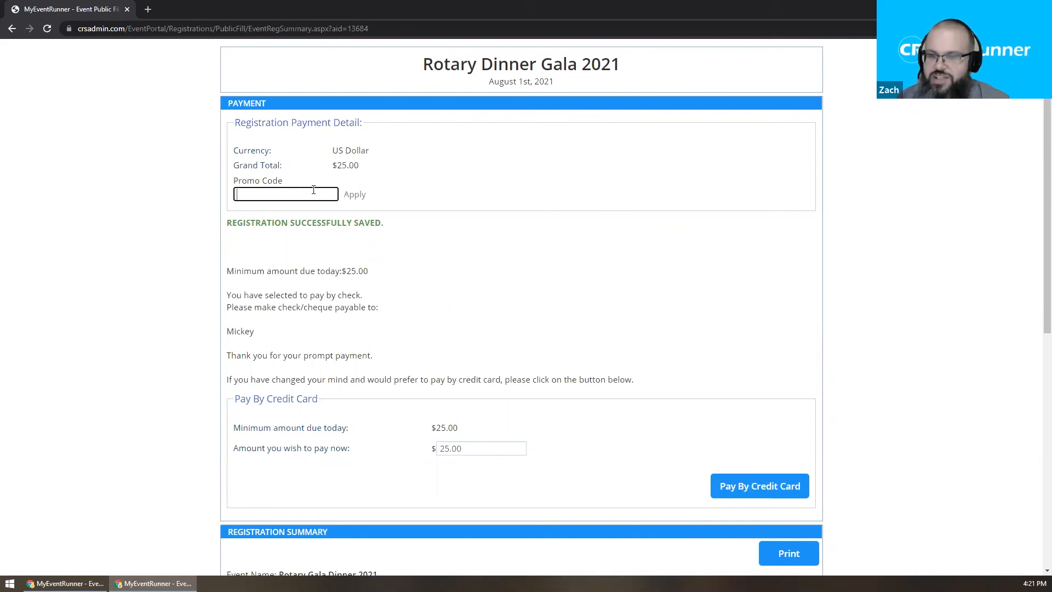
text(dg-code-100)
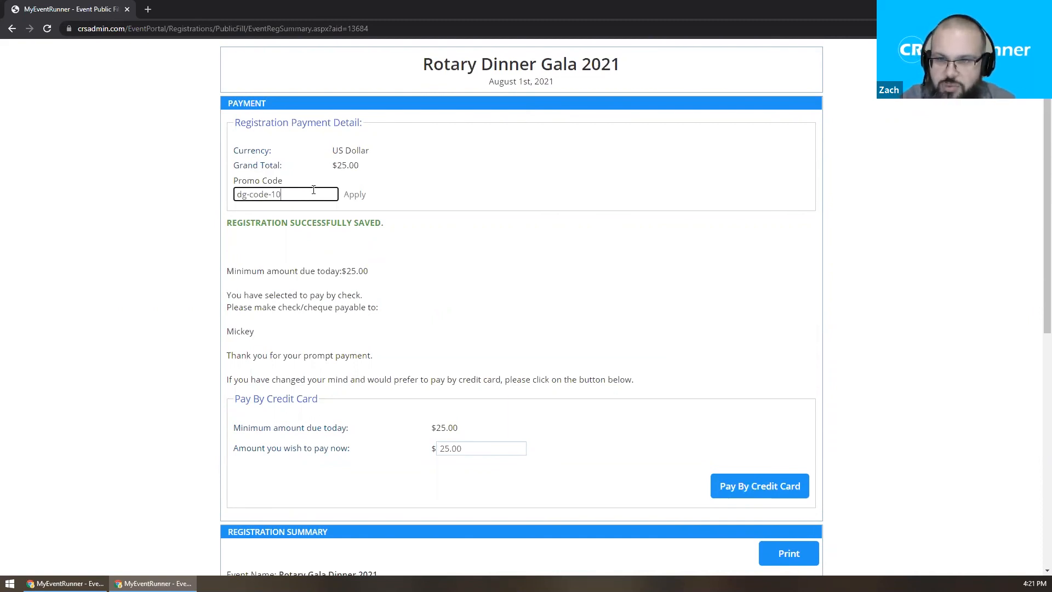
click(363, 192)
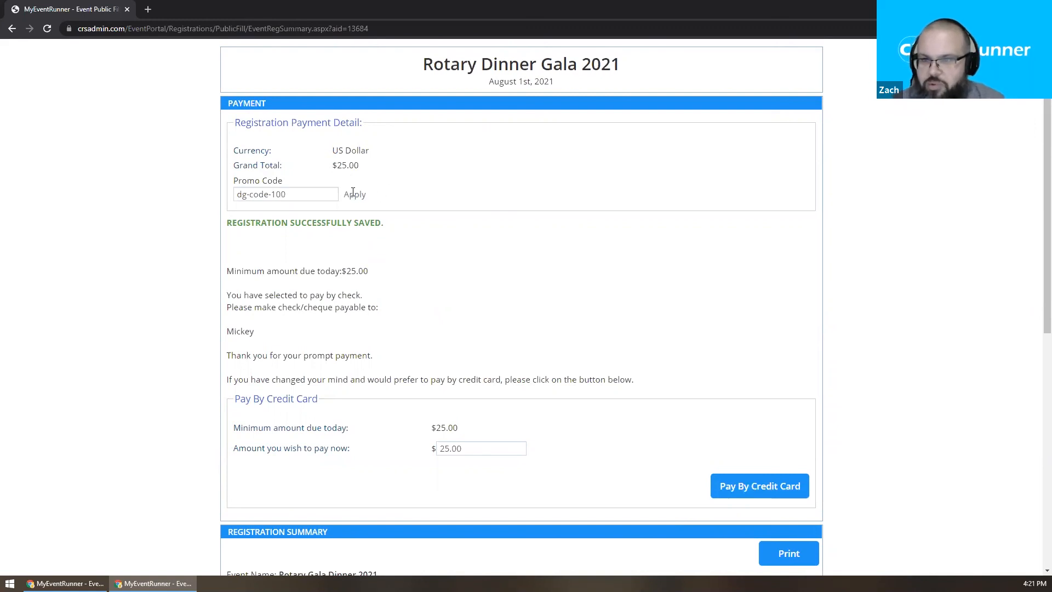
click(353, 194)
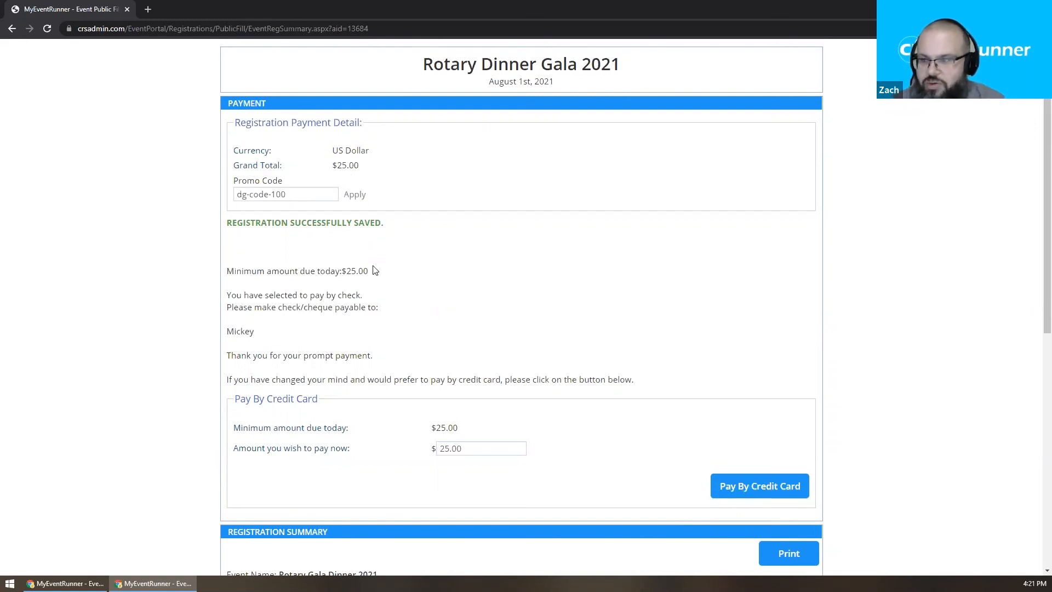
scroll(462, 371, down, 3)
scroll(463, 370, up, 3)
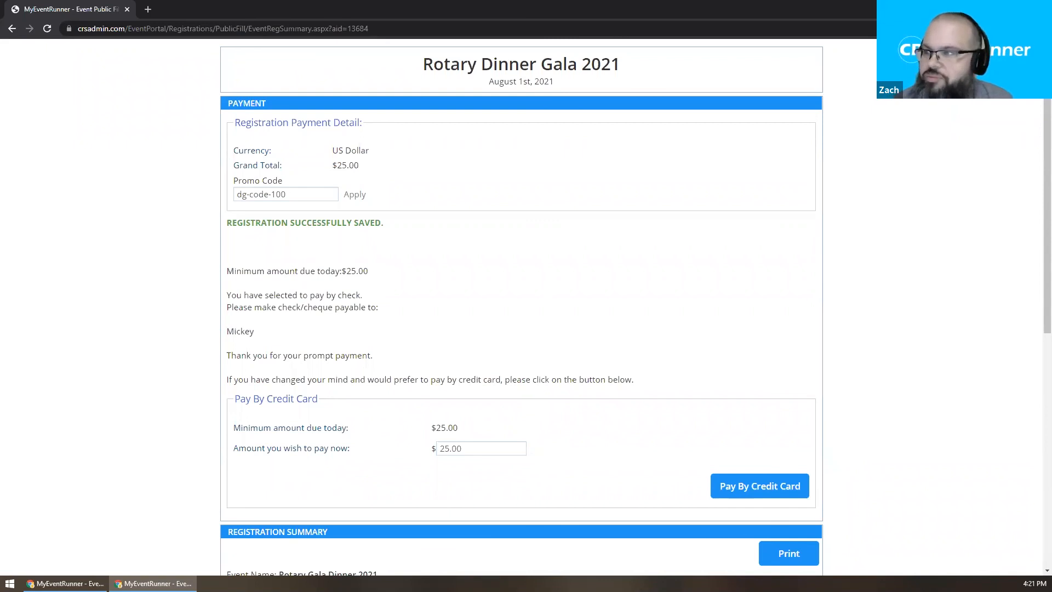
Close the registration confirmation window and the public form tab, confirming Leave.
key(ctrl+w)
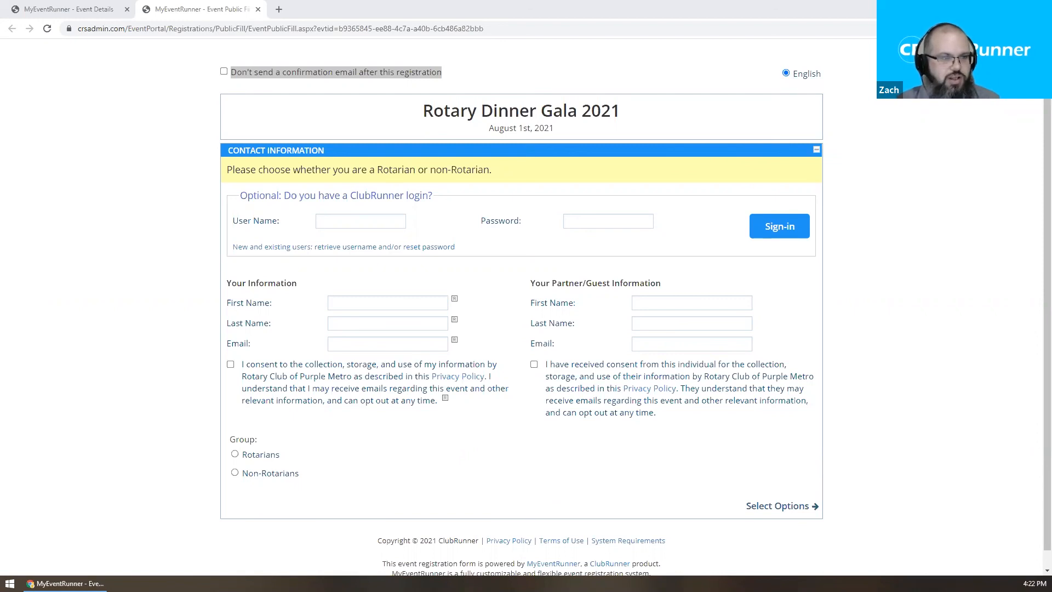
middle_click(236, 3)
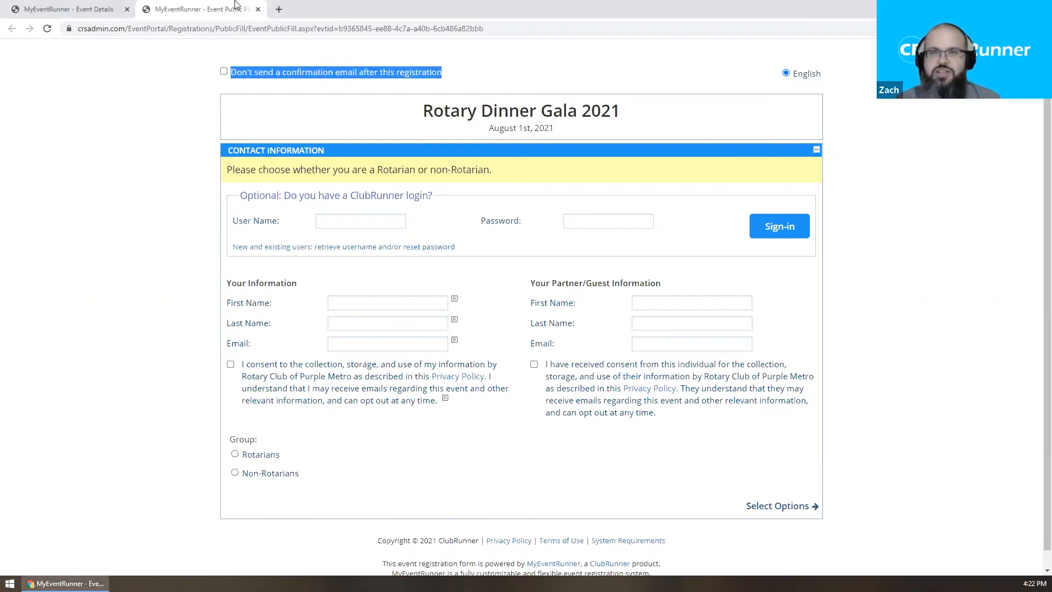
click(582, 91)
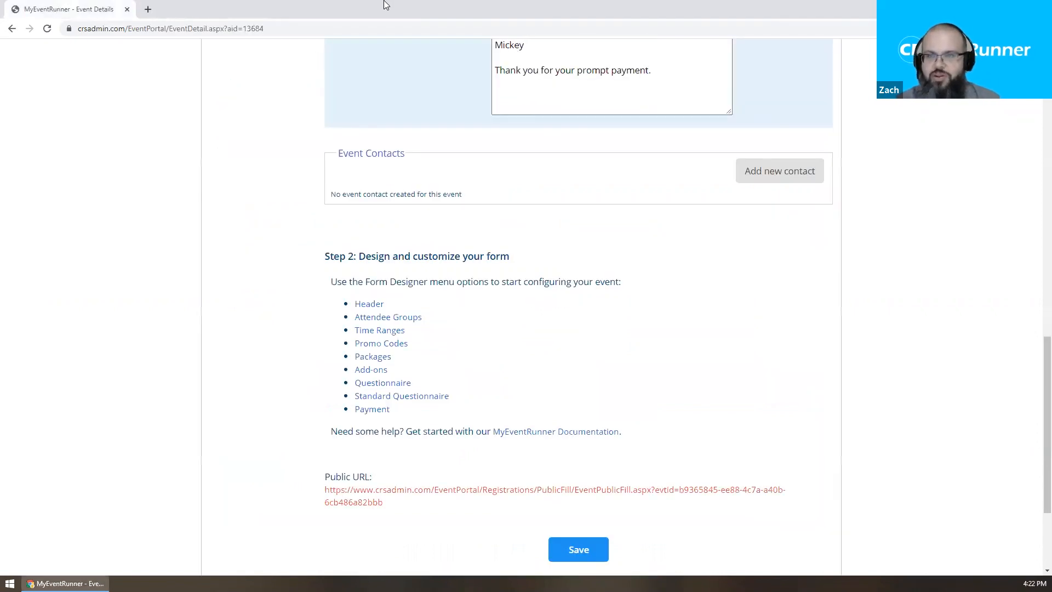
Go to the club's Administration overview page via the Admin menu.
scroll(802, 73, up, 15)
click(814, 52)
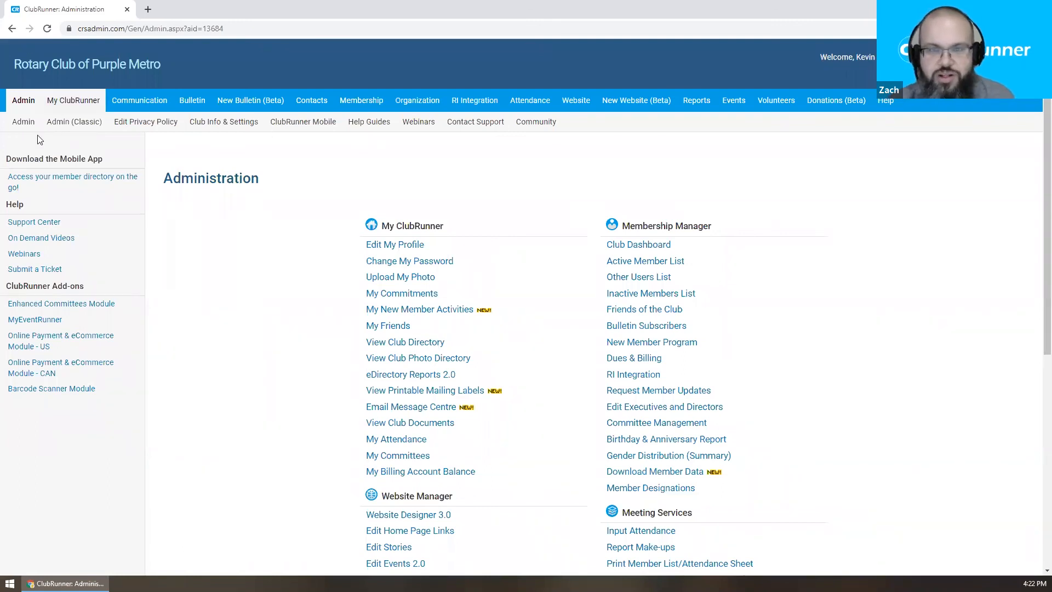
click(26, 123)
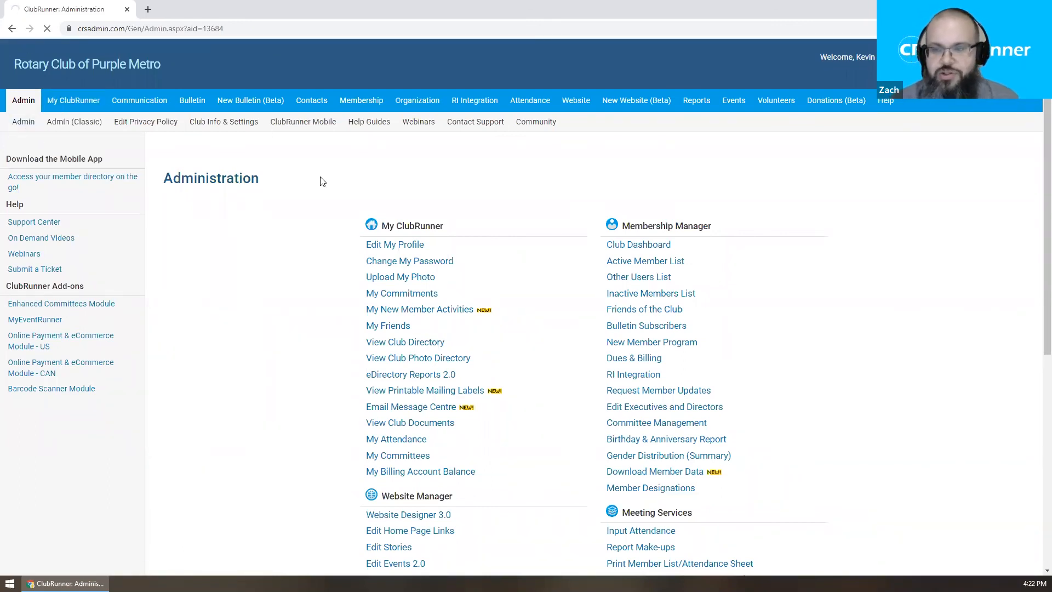